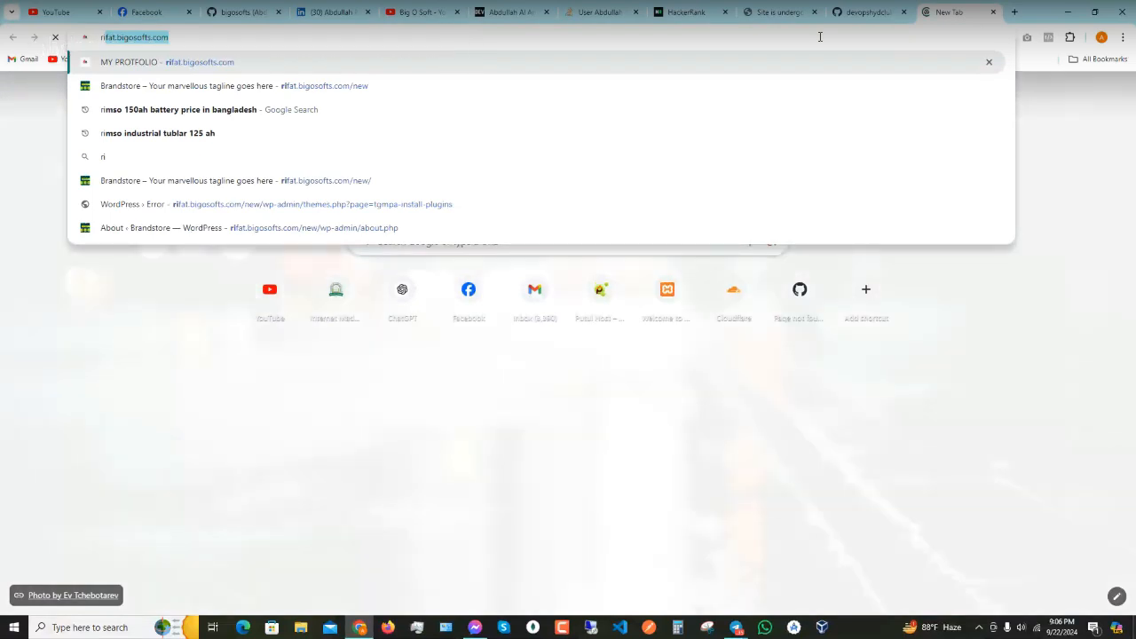
# - Load rifat.bigosofts.com/new and scroll down the Brandstore homepage to its footer
pyautogui.press('Right')
pyautogui.write('/new')
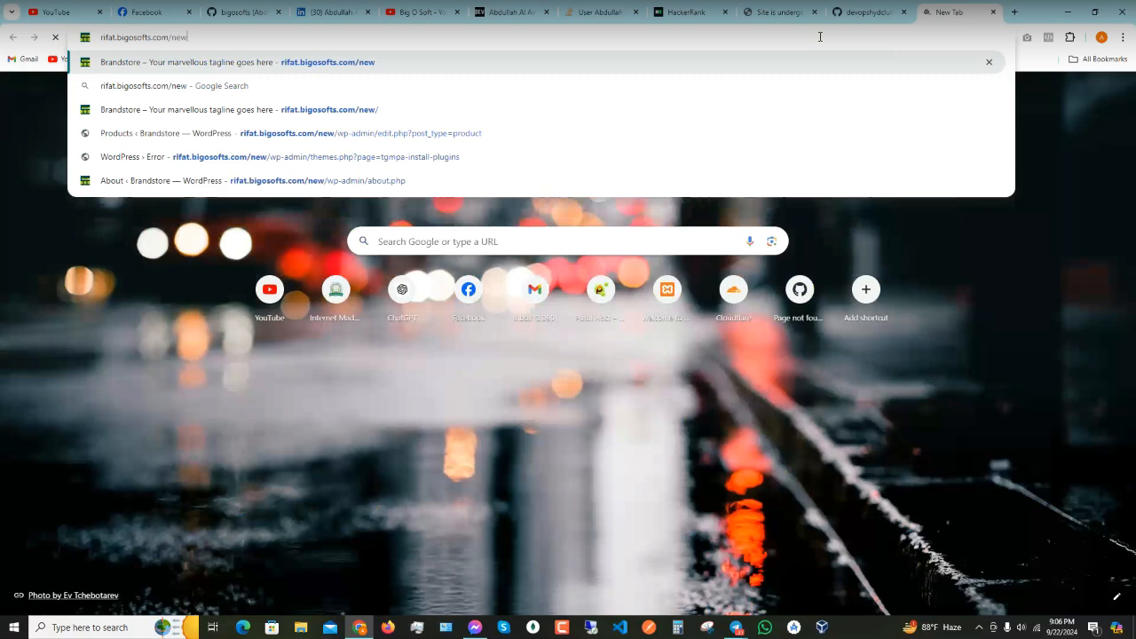
pyautogui.press('Return')
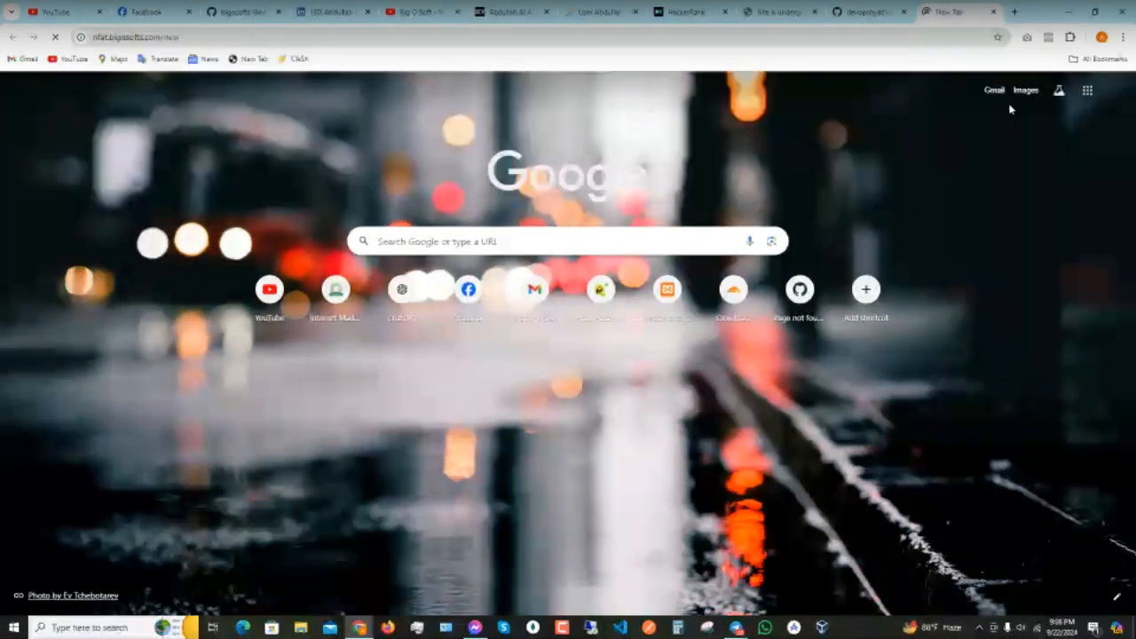
pyautogui.click(820, 37)
pyautogui.click(680, 298)
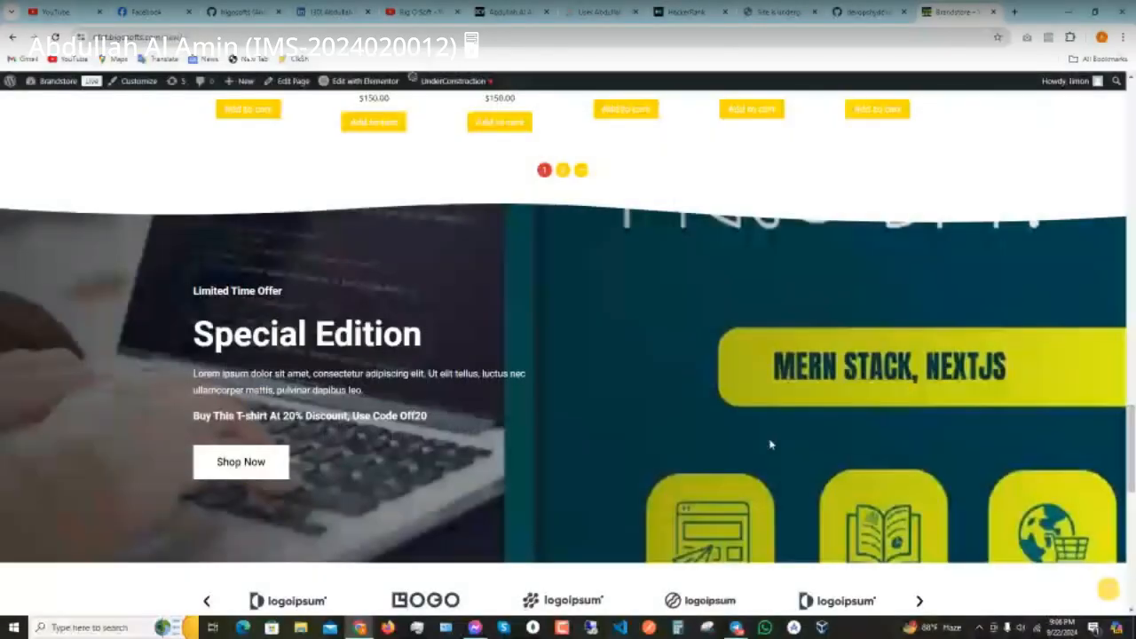
pyautogui.scroll(-1, 772, 439)
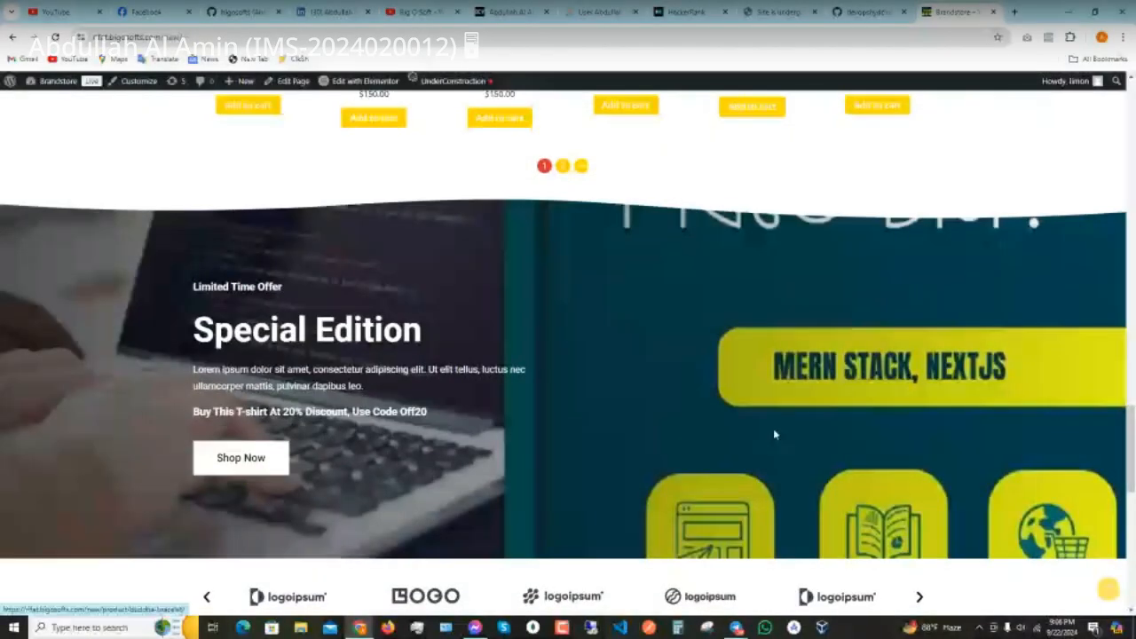
pyautogui.scroll(-10, 746, 448)
pyautogui.scroll(-1, 741, 480)
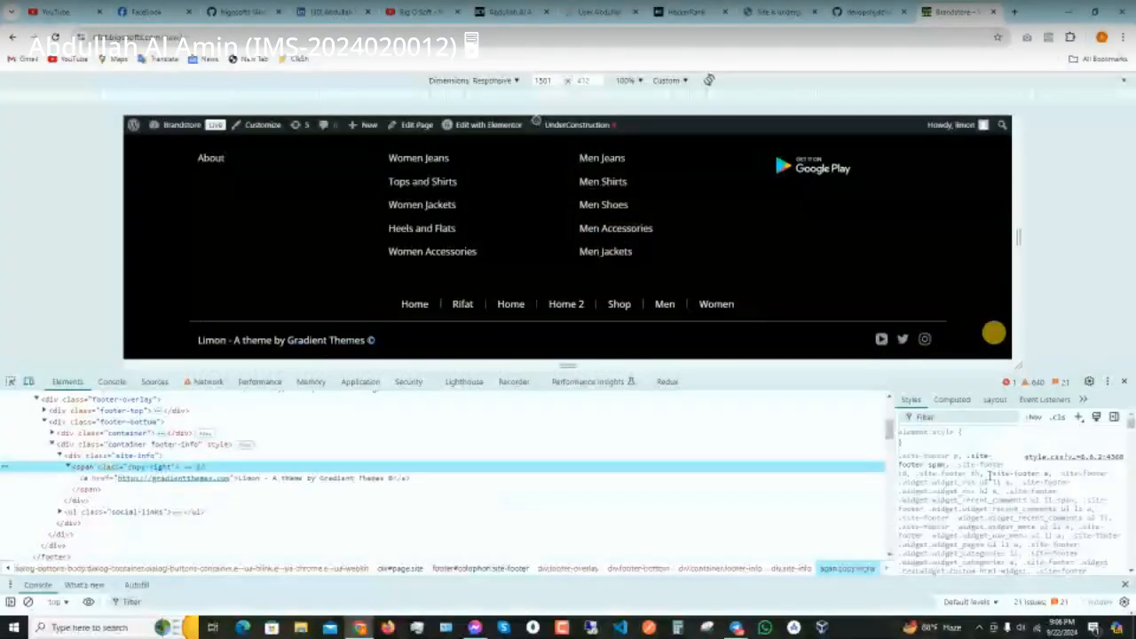
# - Give the copyright span an inline display: none style, then close DevTools
pyautogui.click(923, 441)
pyautogui.write('display')
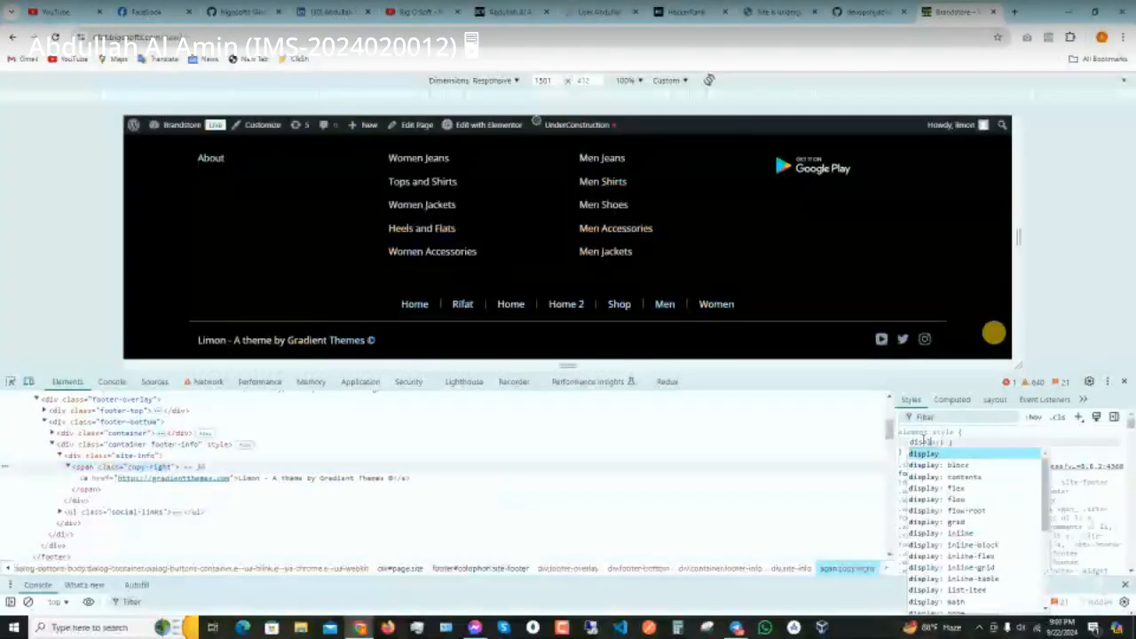
pyautogui.press('Tab')
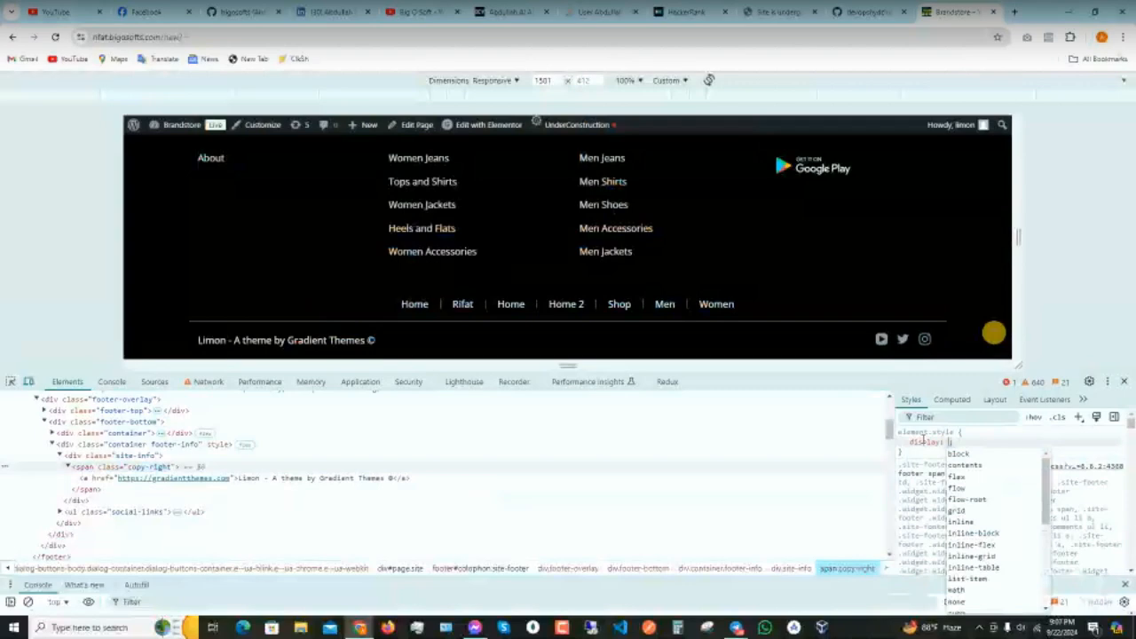
pyautogui.write('none')
pyautogui.press('Return')
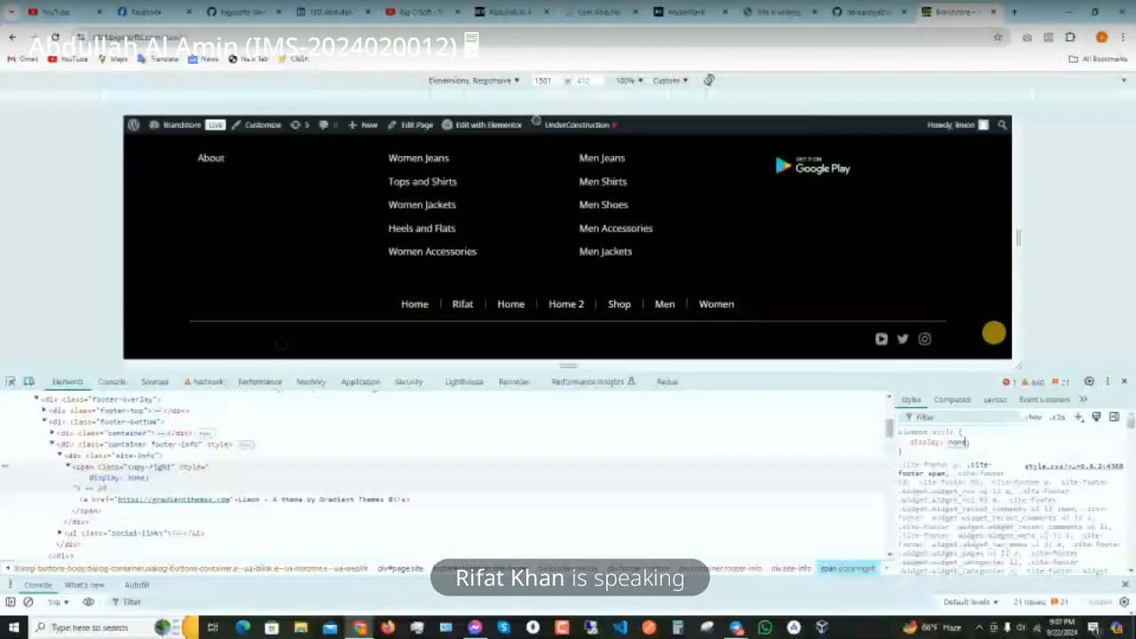
pyautogui.click(1124, 382)
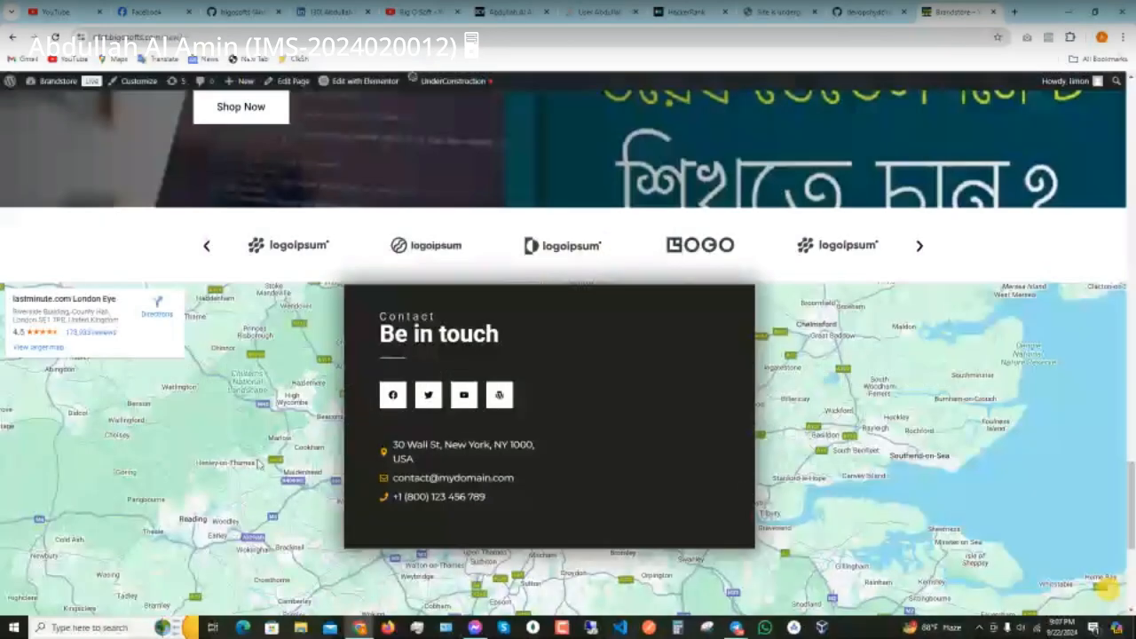
pyautogui.scroll(-4, 257, 462)
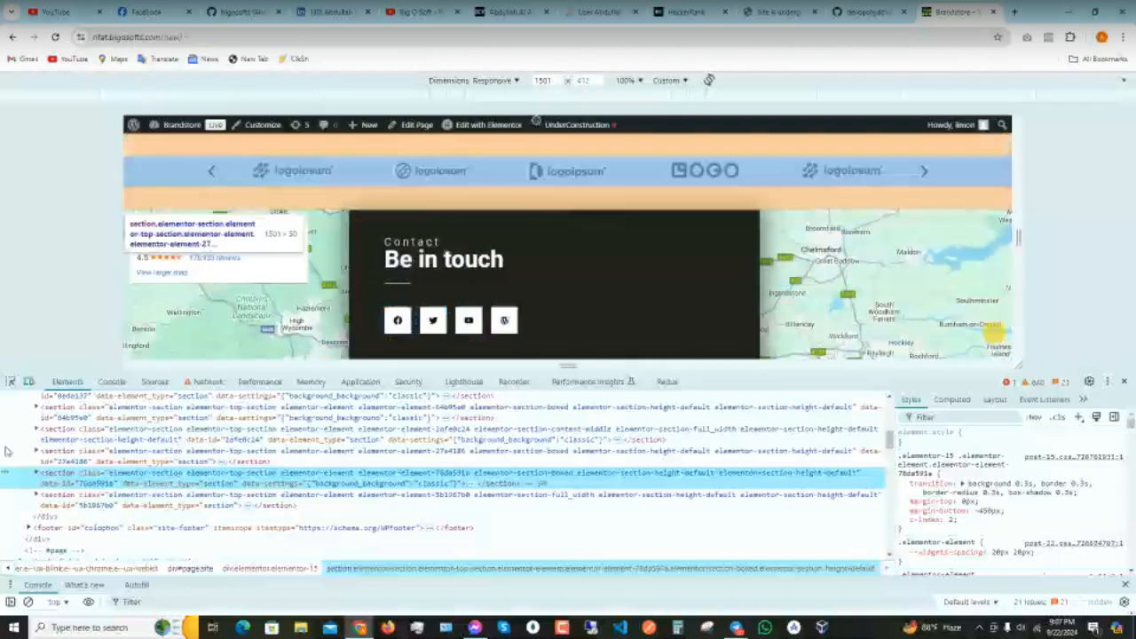
pyautogui.click(36, 473)
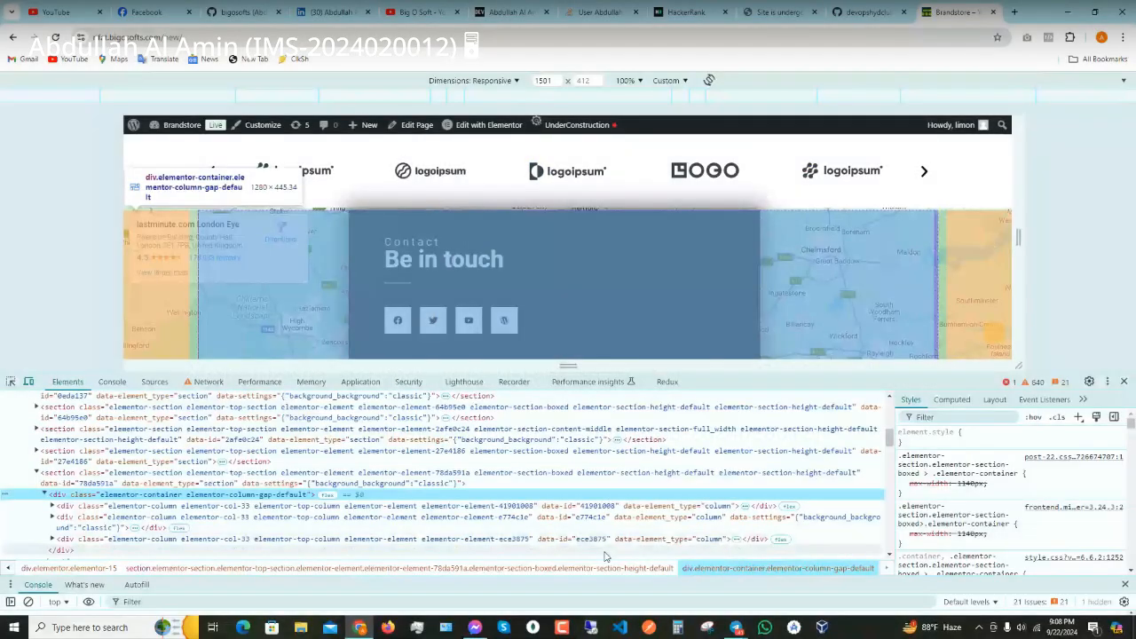
pyautogui.click(606, 554)
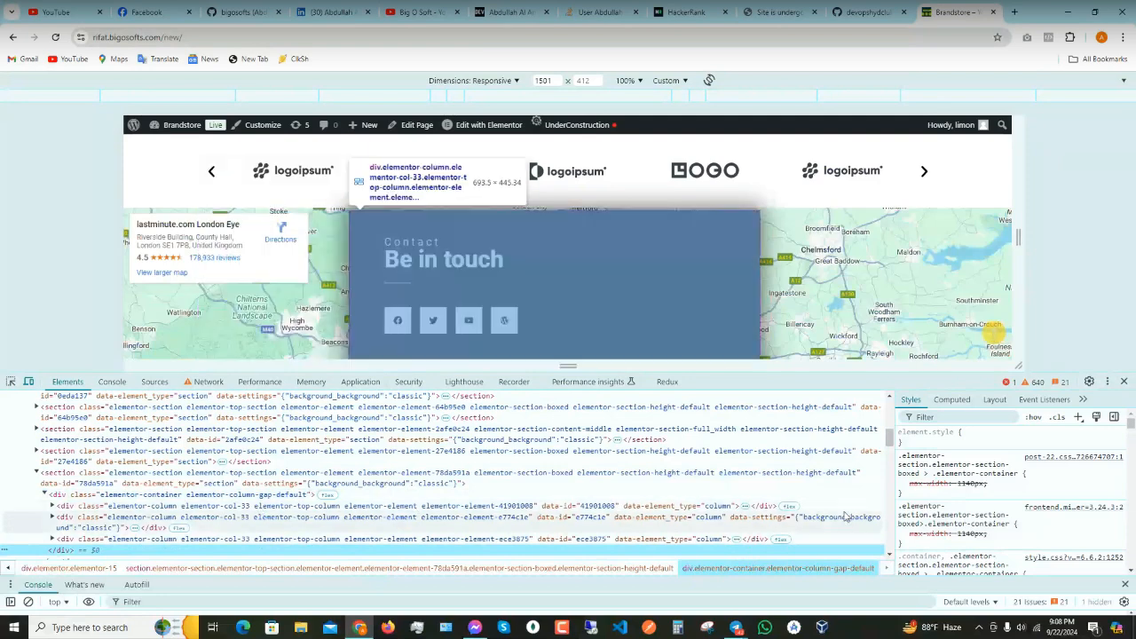
pyautogui.scroll(-5, 955, 493)
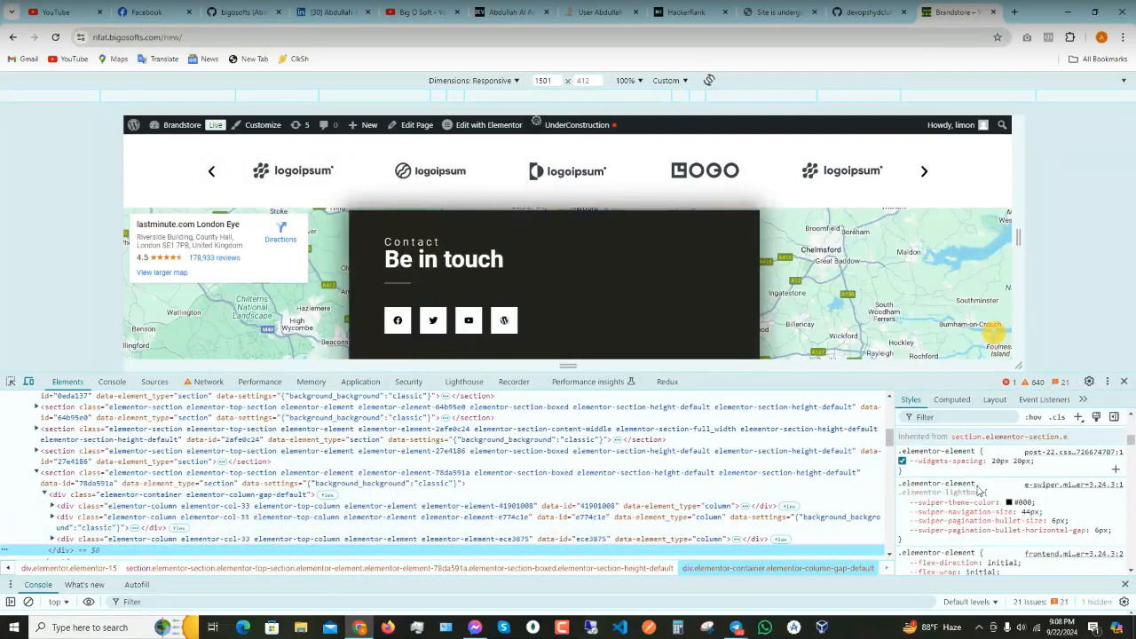
pyautogui.scroll(-3, 980, 493)
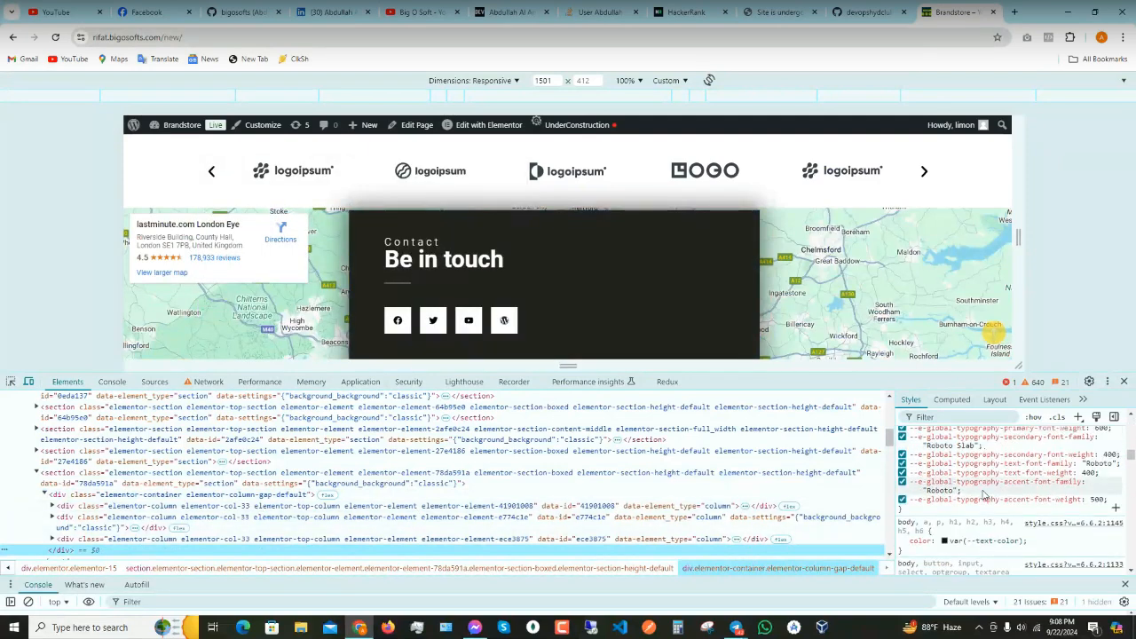
pyautogui.scroll(4, 984, 495)
pyautogui.scroll(-6, 983, 494)
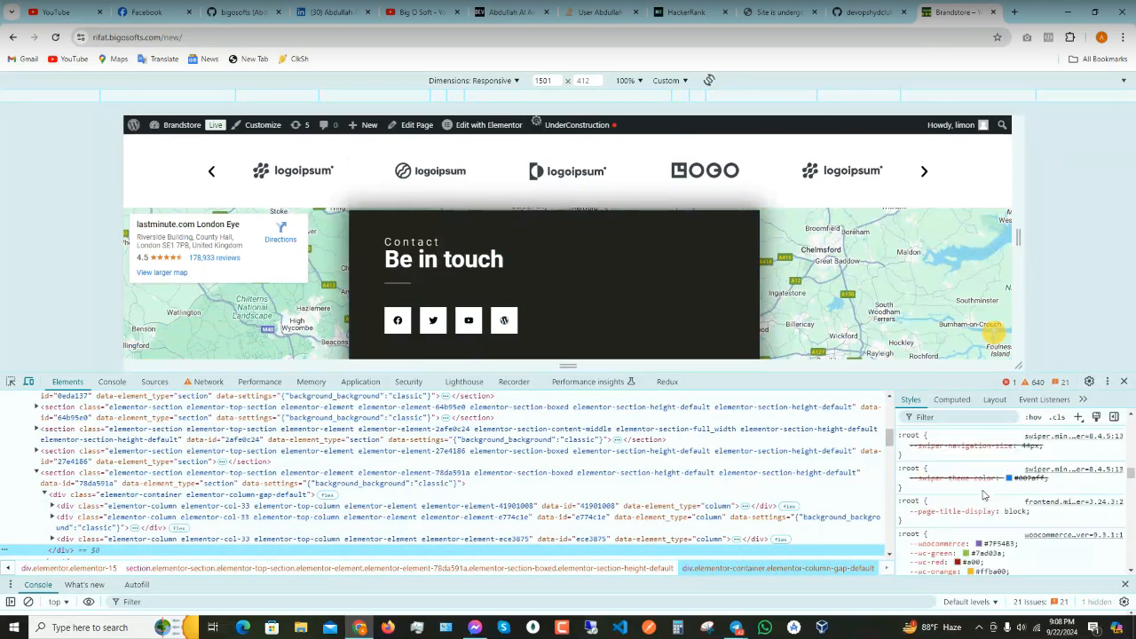
pyautogui.scroll(-4, 983, 494)
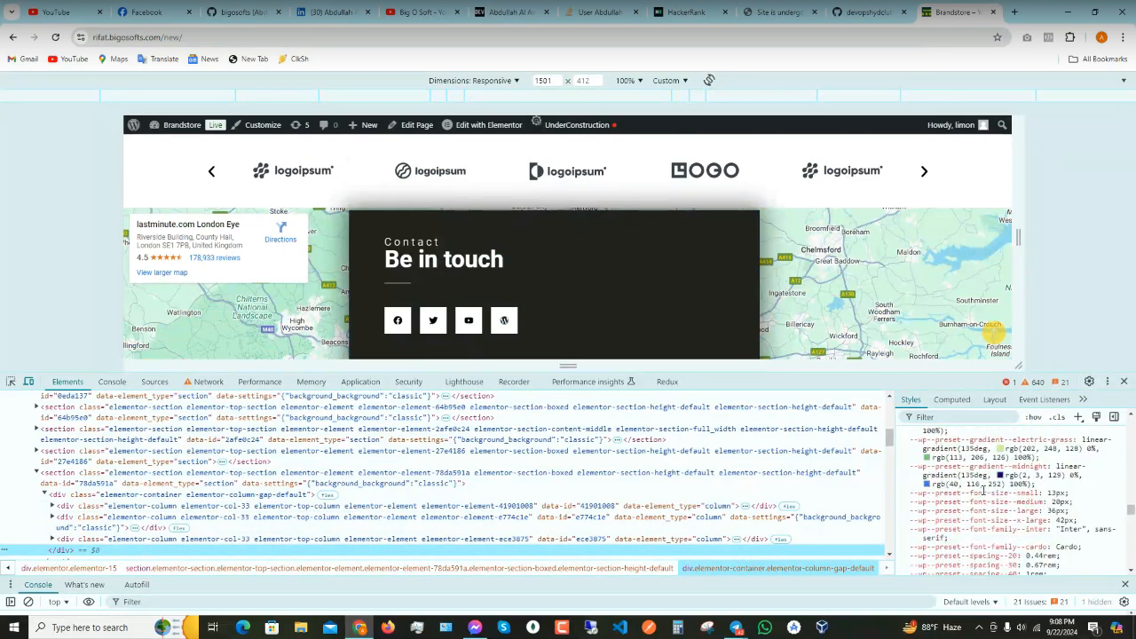
pyautogui.scroll(-10, 984, 491)
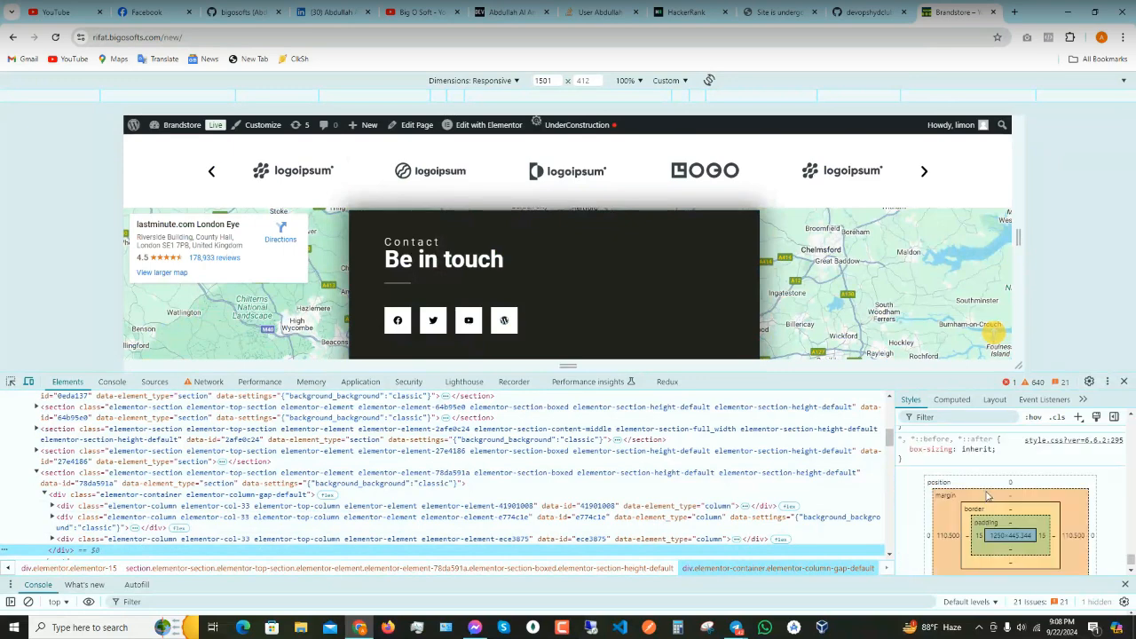
pyautogui.click(1123, 382)
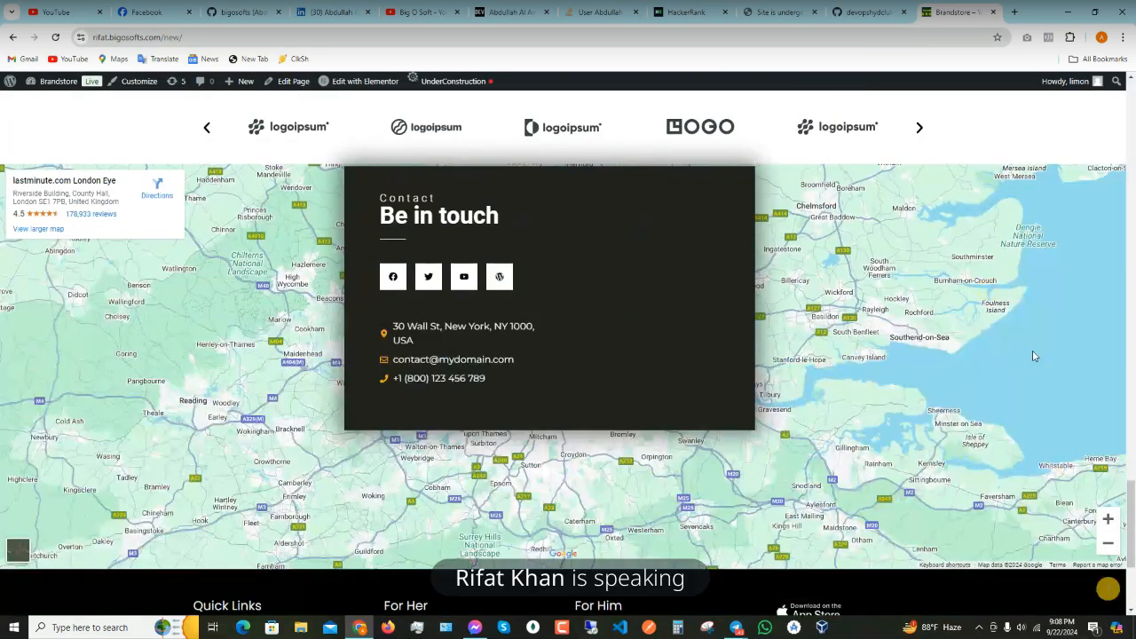
# - Open the Home page from the admin bar's 'Edit with Elementor' link
pyautogui.click(346, 82)
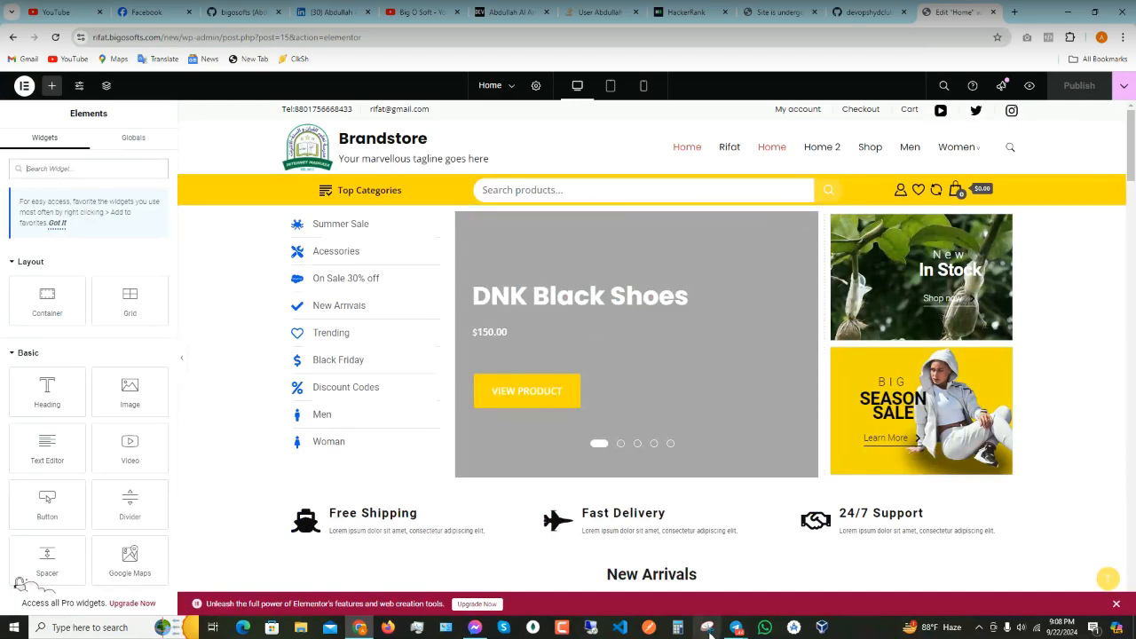
# - Minimise the meeting call window covering the screen
pyautogui.moveTo(737, 628)
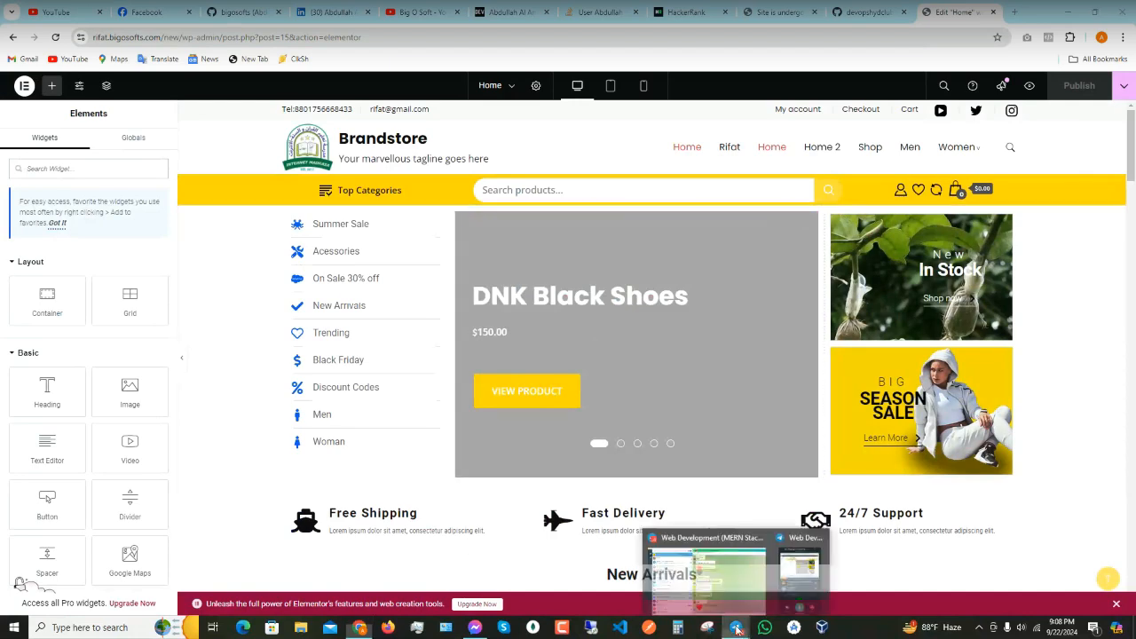
pyautogui.click(798, 572)
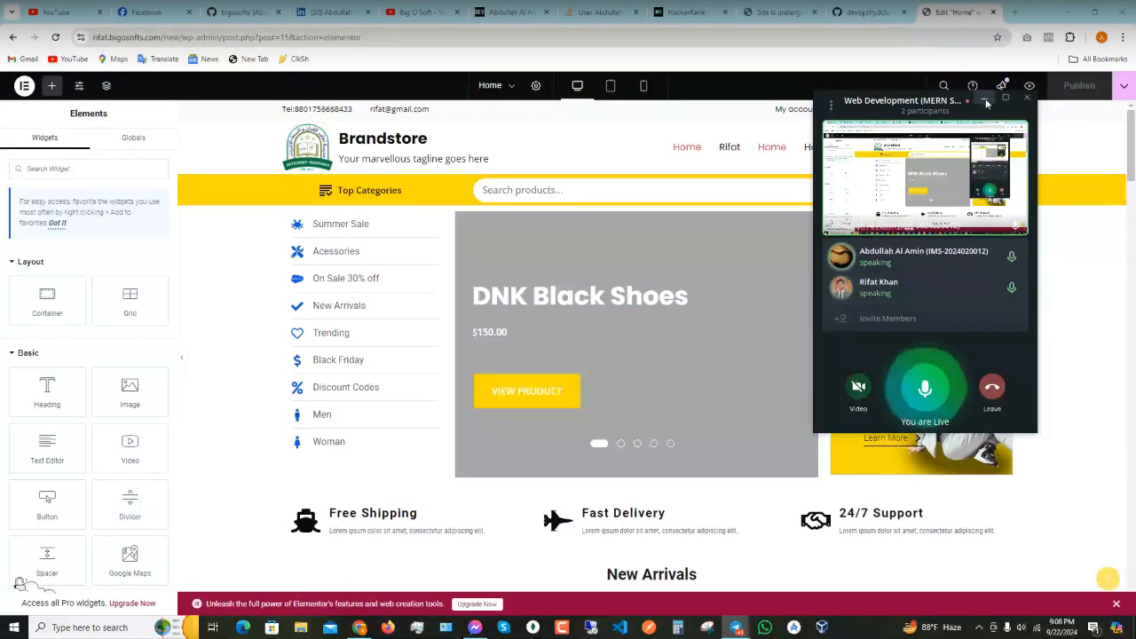
pyautogui.click(984, 98)
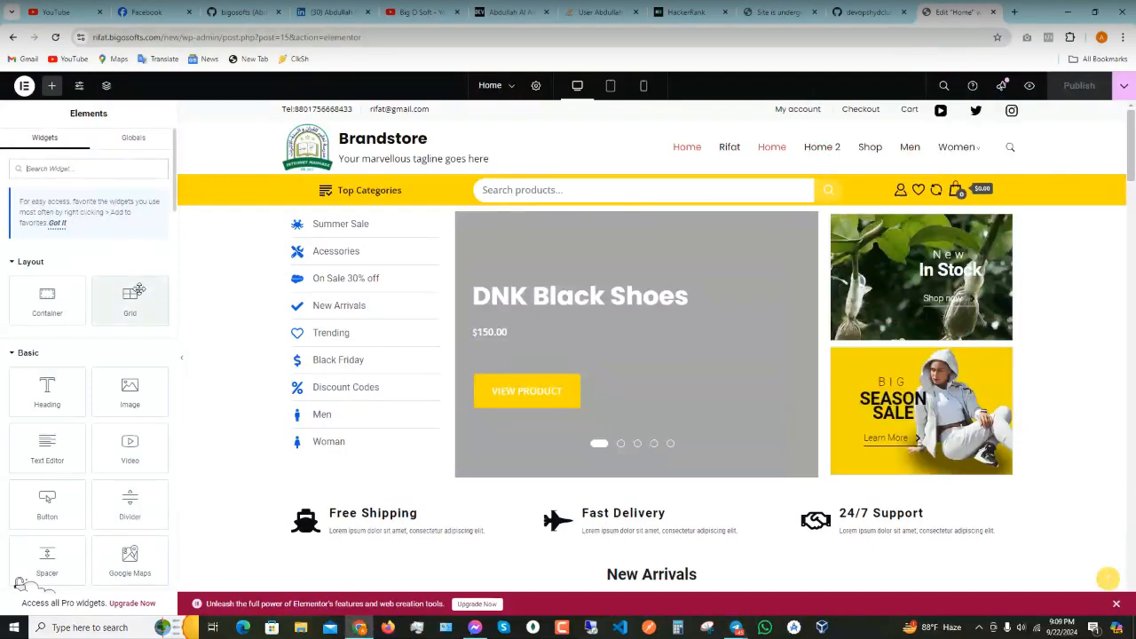
# - Scroll to the 'Be in touch' contact map section and open its Edit Section settings
pyautogui.scroll(-5, 80, 346)
pyautogui.scroll(-10, 80, 348)
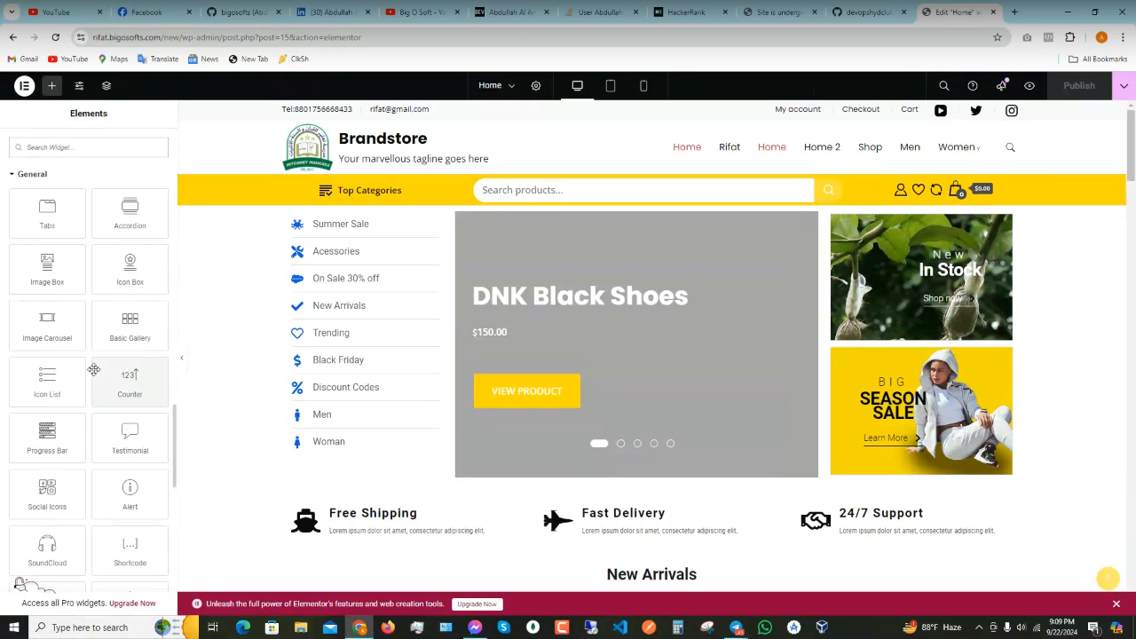
pyautogui.scroll(5, 96, 378)
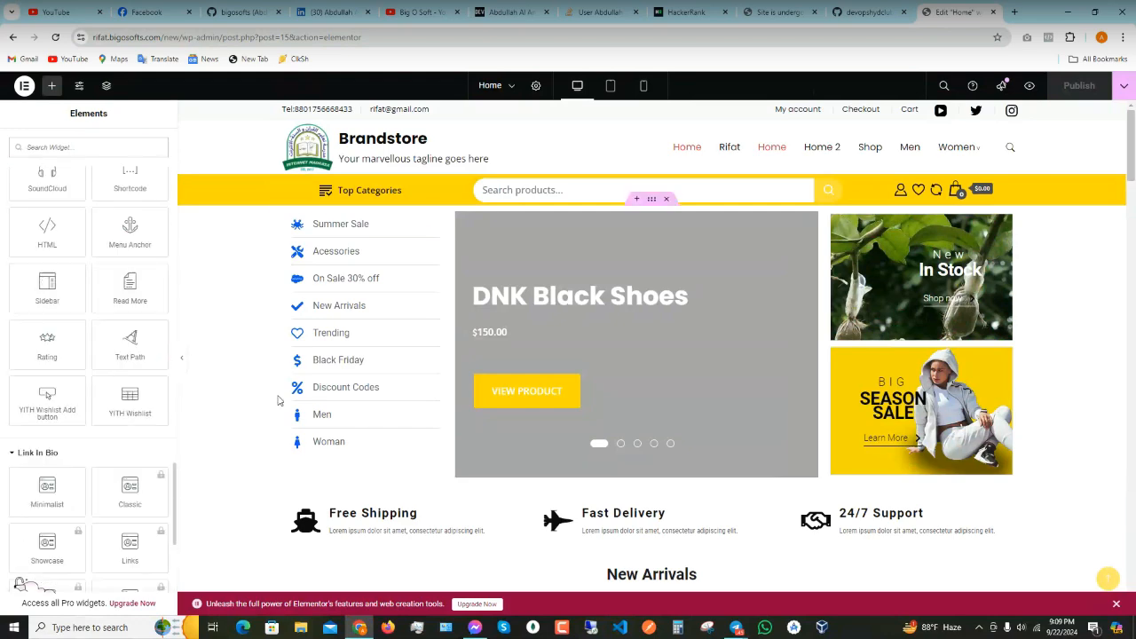
pyautogui.scroll(-5, 404, 410)
pyautogui.scroll(-10, 417, 408)
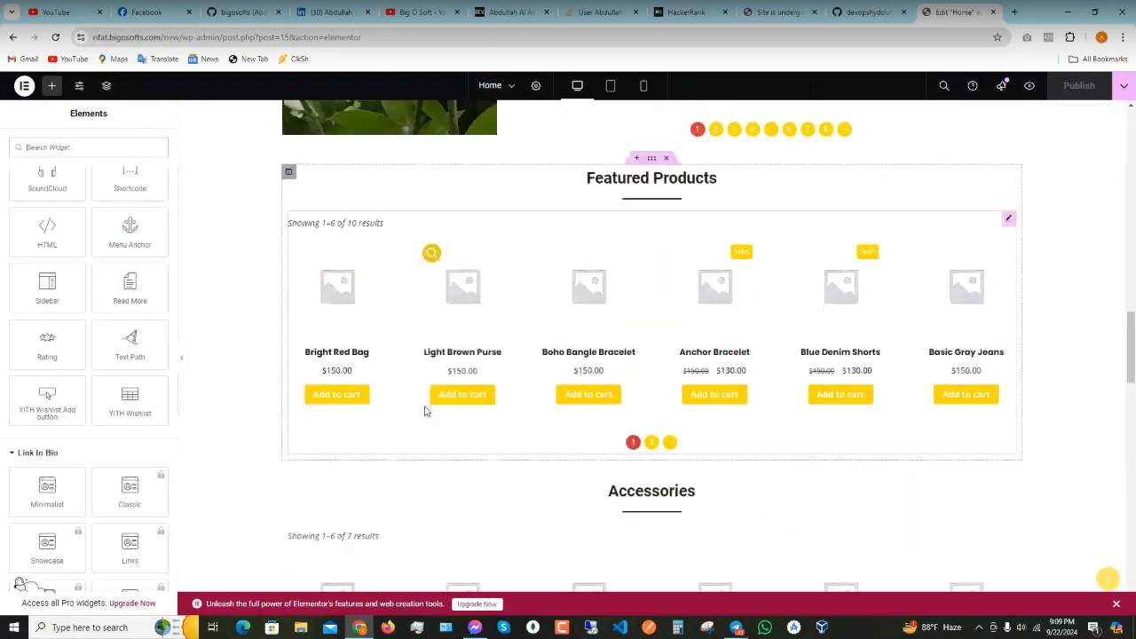
pyautogui.scroll(-5, 426, 410)
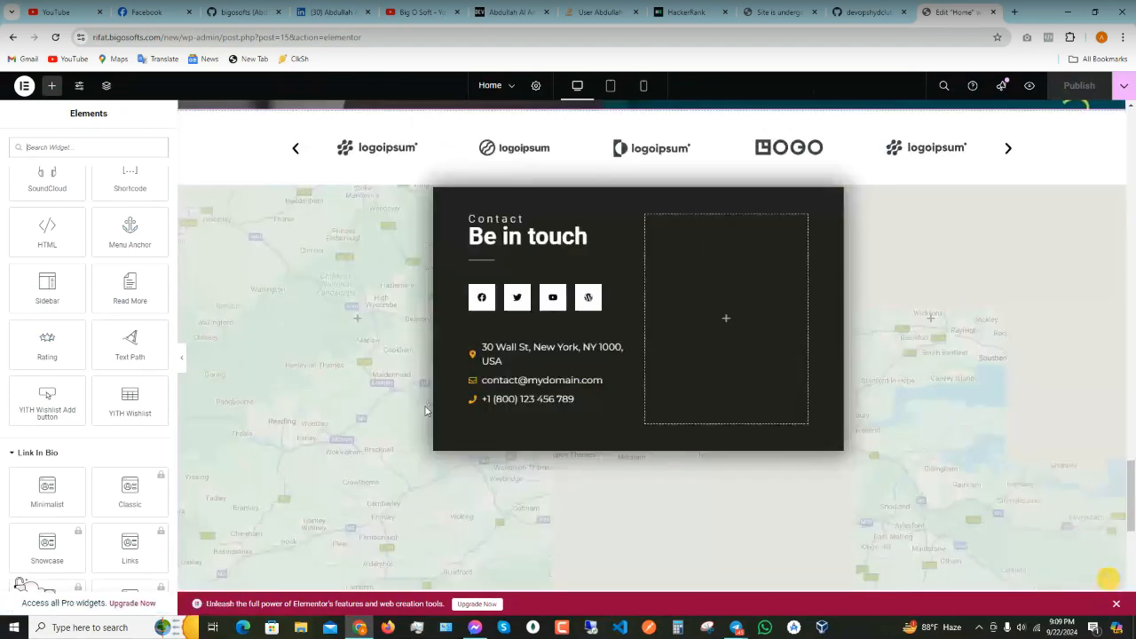
pyautogui.scroll(2, 425, 410)
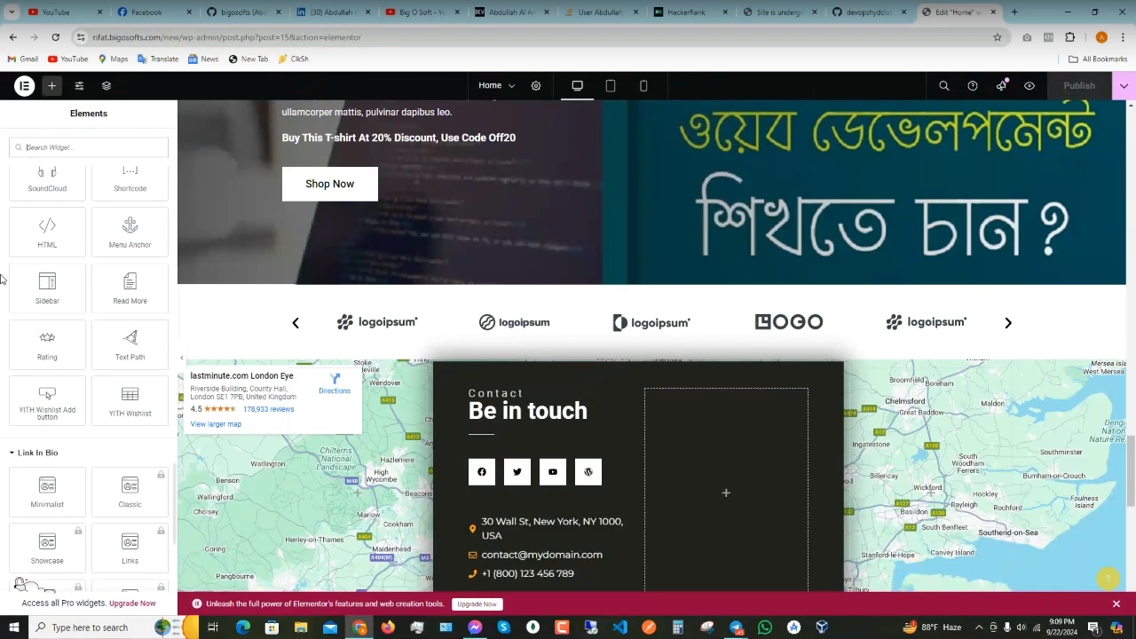
pyautogui.scroll(-8, 108, 271)
pyautogui.scroll(10, 109, 272)
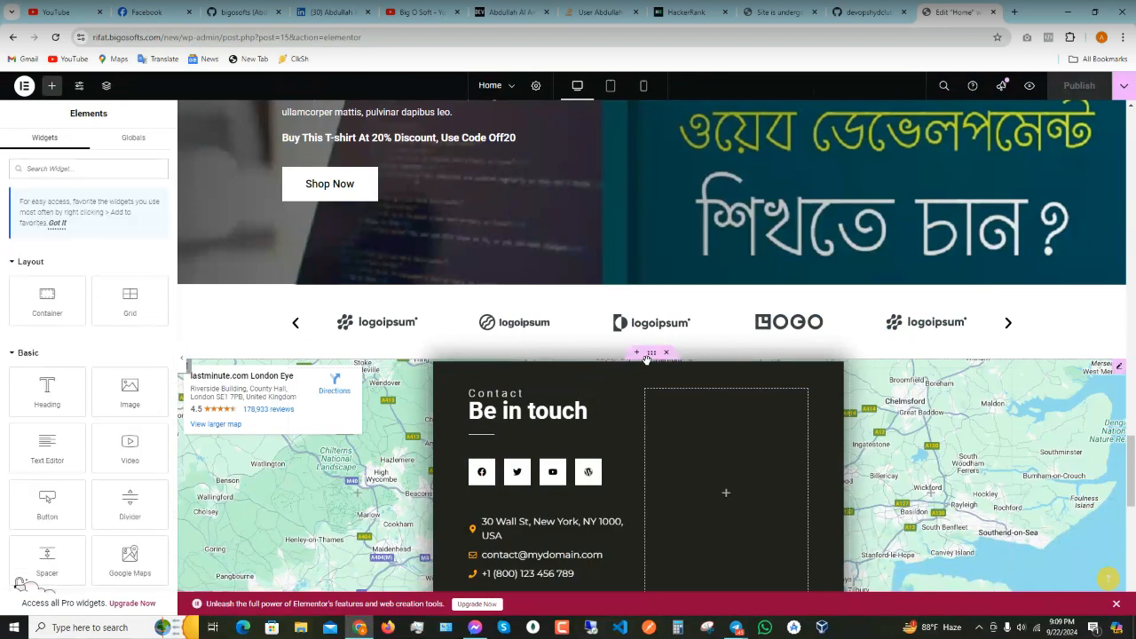
pyautogui.click(651, 355)
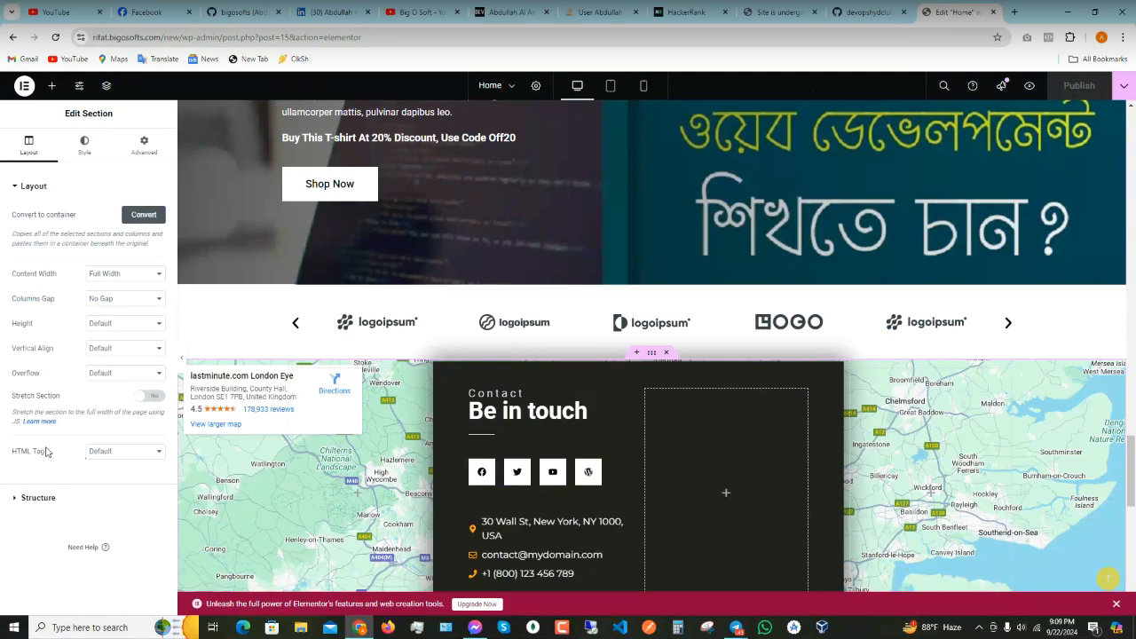
# - Set the section's Style background overlay to Classic with colour #000000
pyautogui.click(31, 498)
pyautogui.click(84, 145)
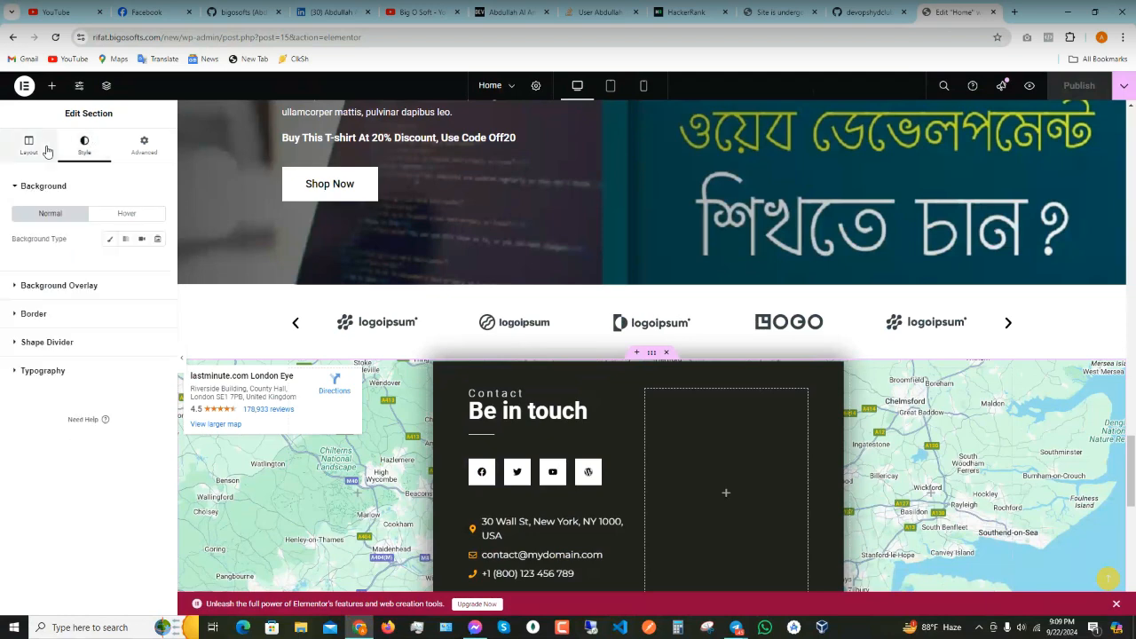
pyautogui.click(22, 290)
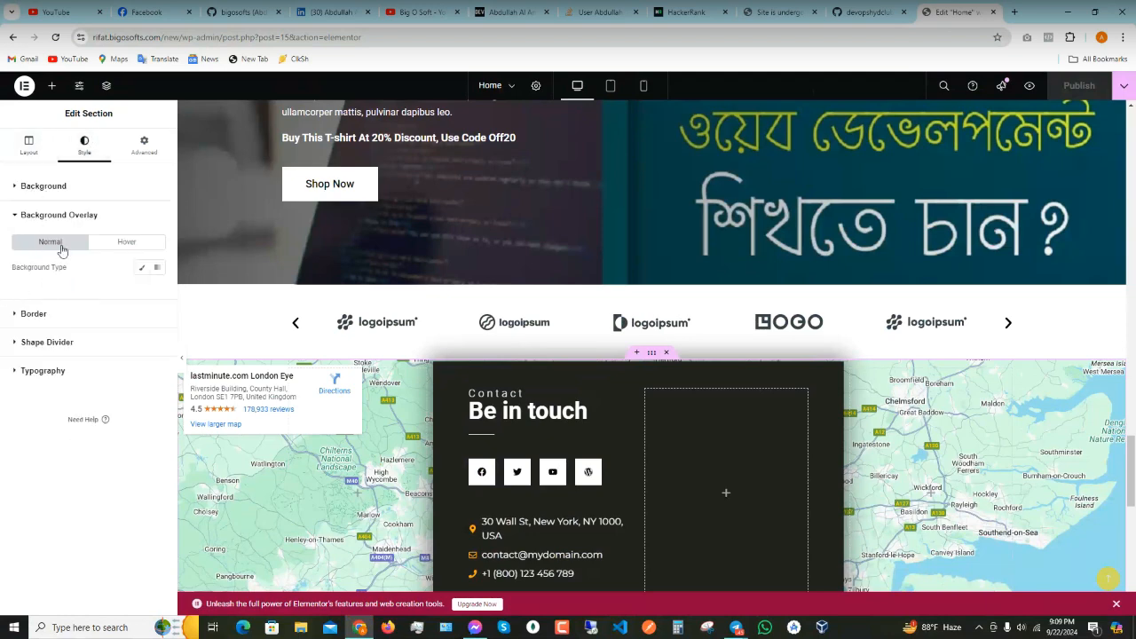
pyautogui.click(139, 270)
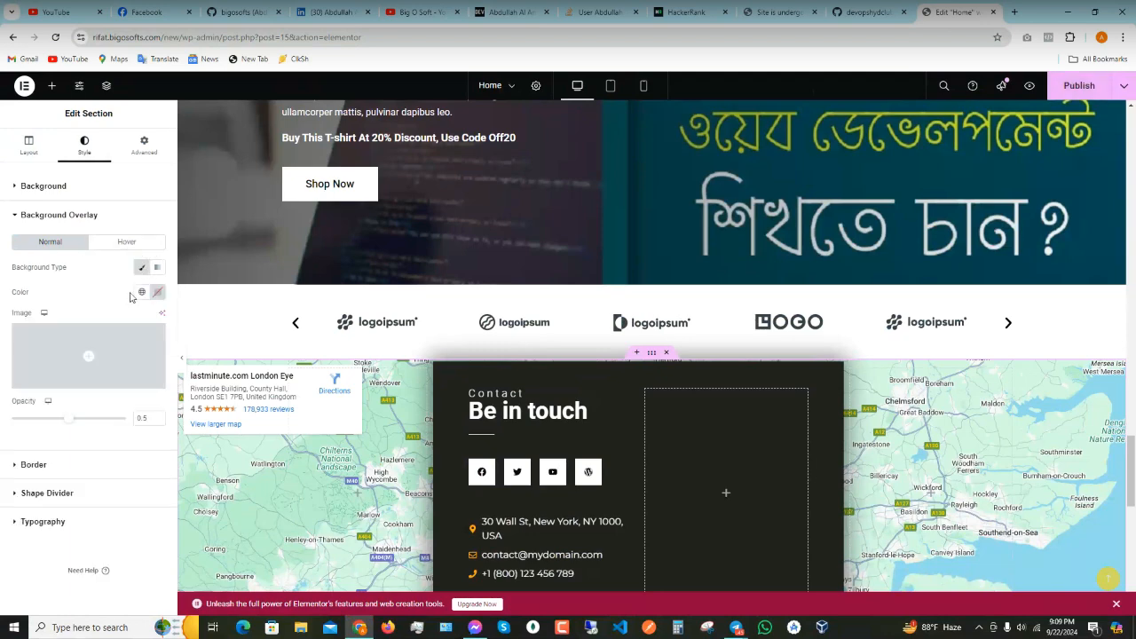
pyautogui.click(157, 292)
pyautogui.moveTo(125, 391); pyautogui.dragTo(90, 427)
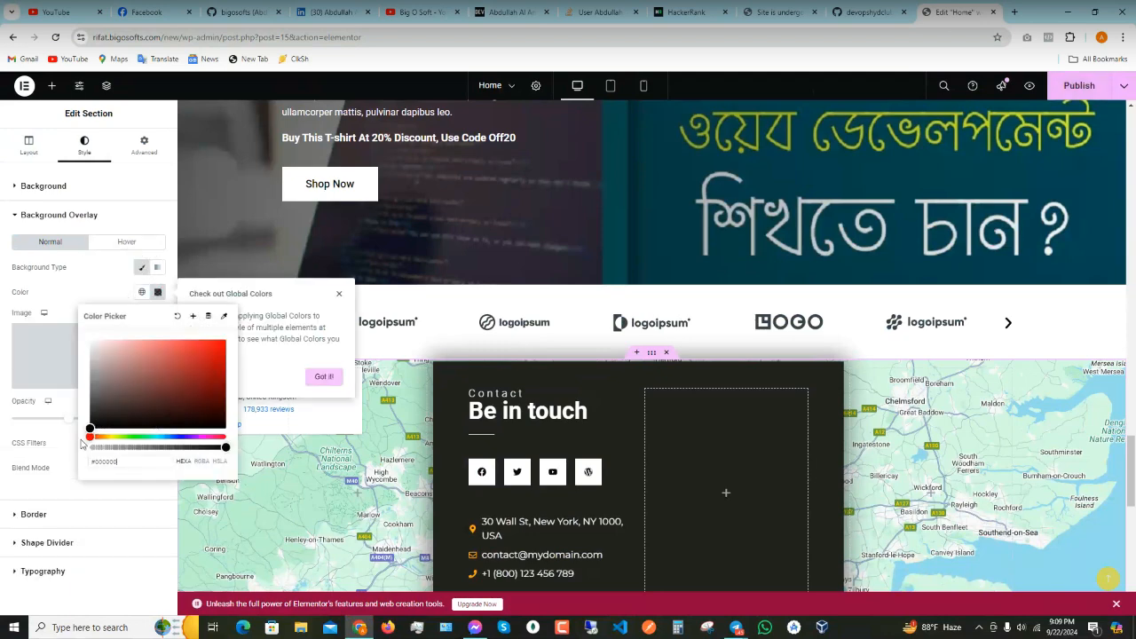
pyautogui.click(4, 339)
# - Expand the section's Border, Background Overlay and Background style panels
pyautogui.scroll(-3, 430, 383)
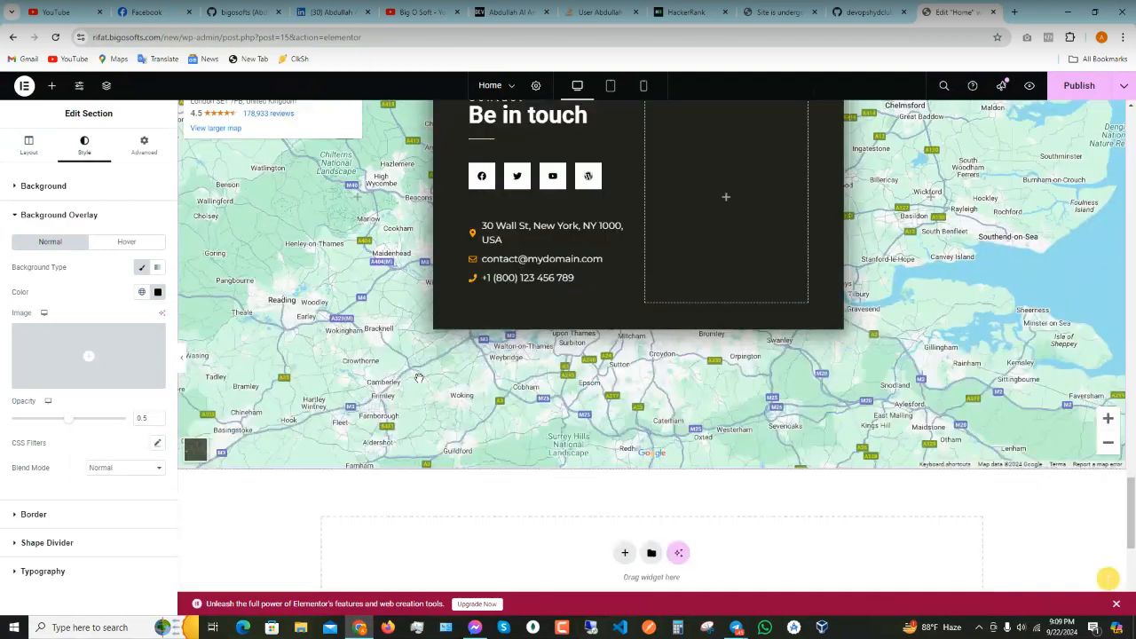
pyautogui.scroll(1, 400, 368)
pyautogui.scroll(2, 377, 358)
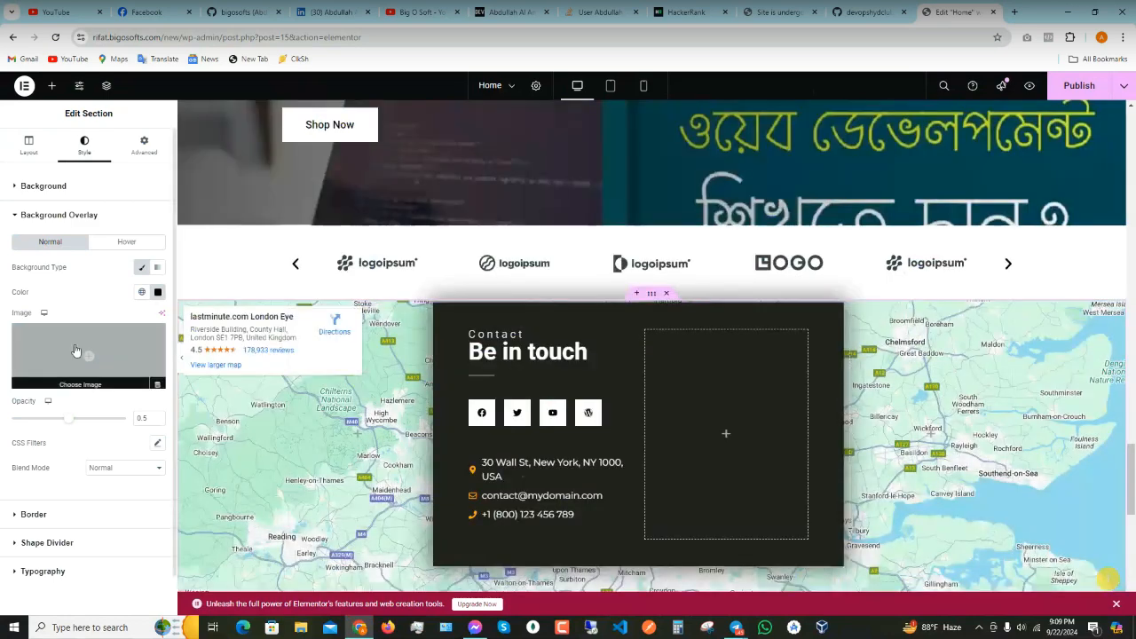
pyautogui.scroll(-1, 84, 362)
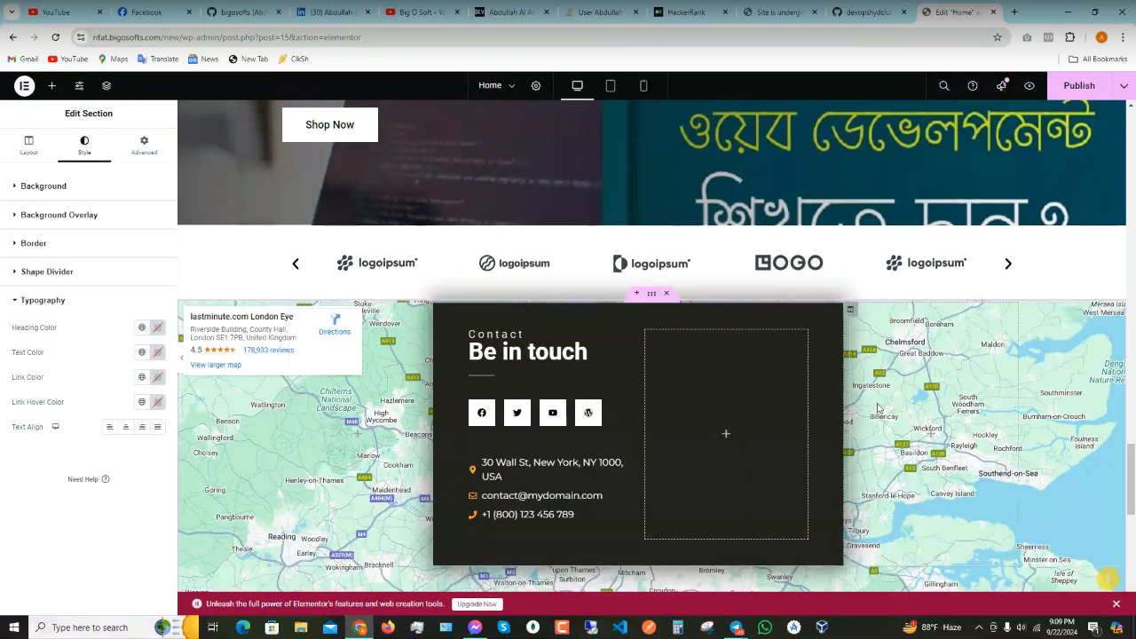
pyautogui.scroll(-5, 779, 388)
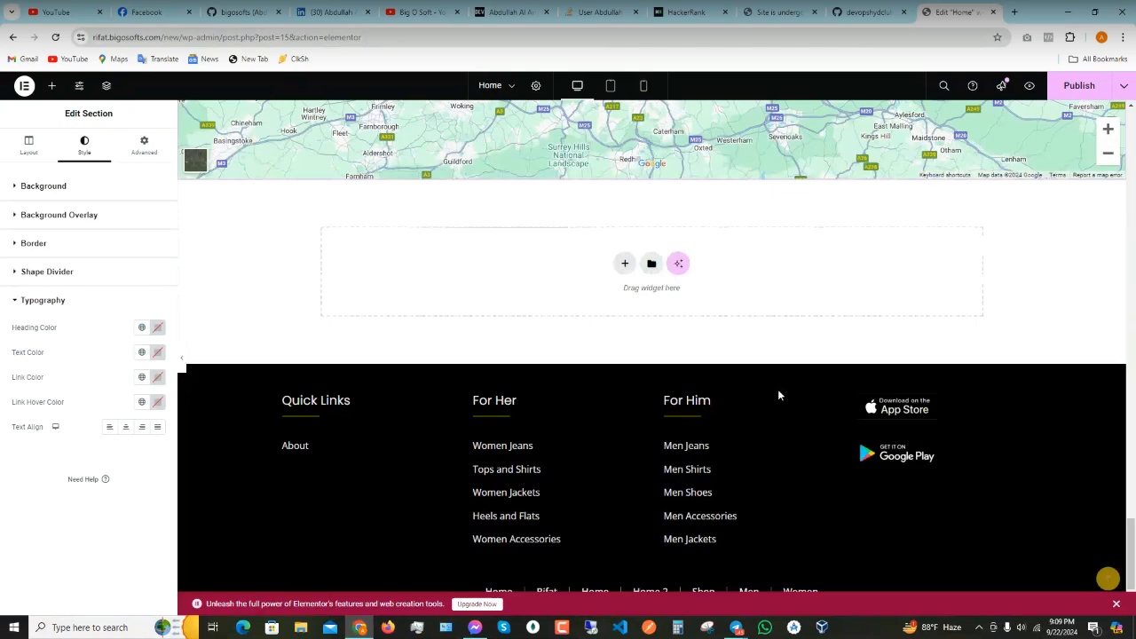
pyautogui.scroll(5, 777, 394)
pyautogui.scroll(-3, 642, 319)
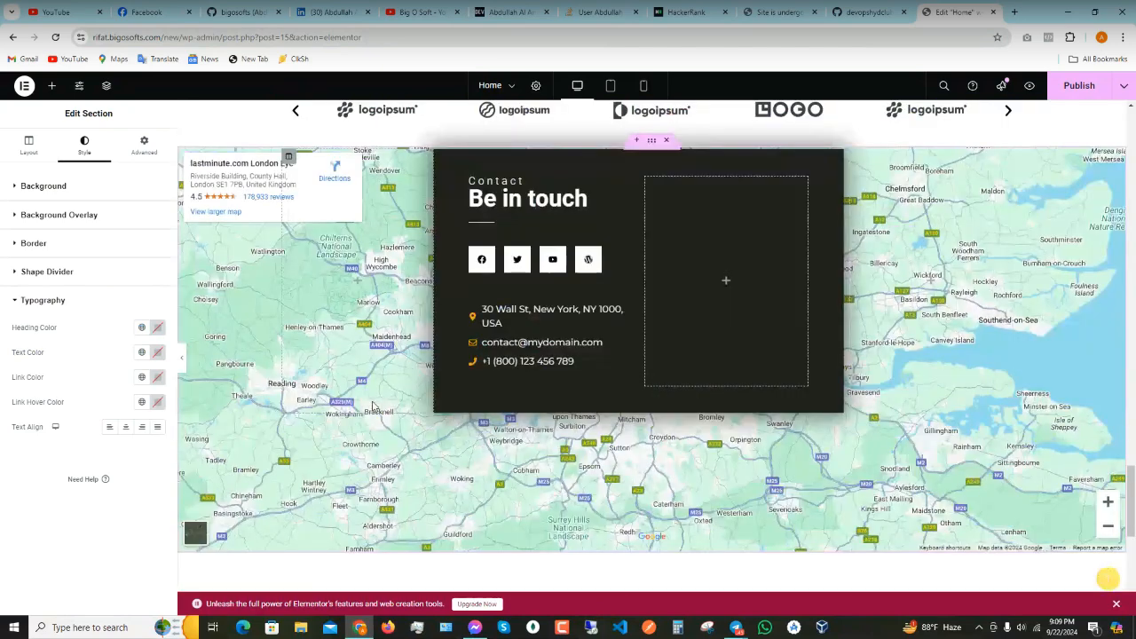
pyautogui.scroll(2, 1024, 391)
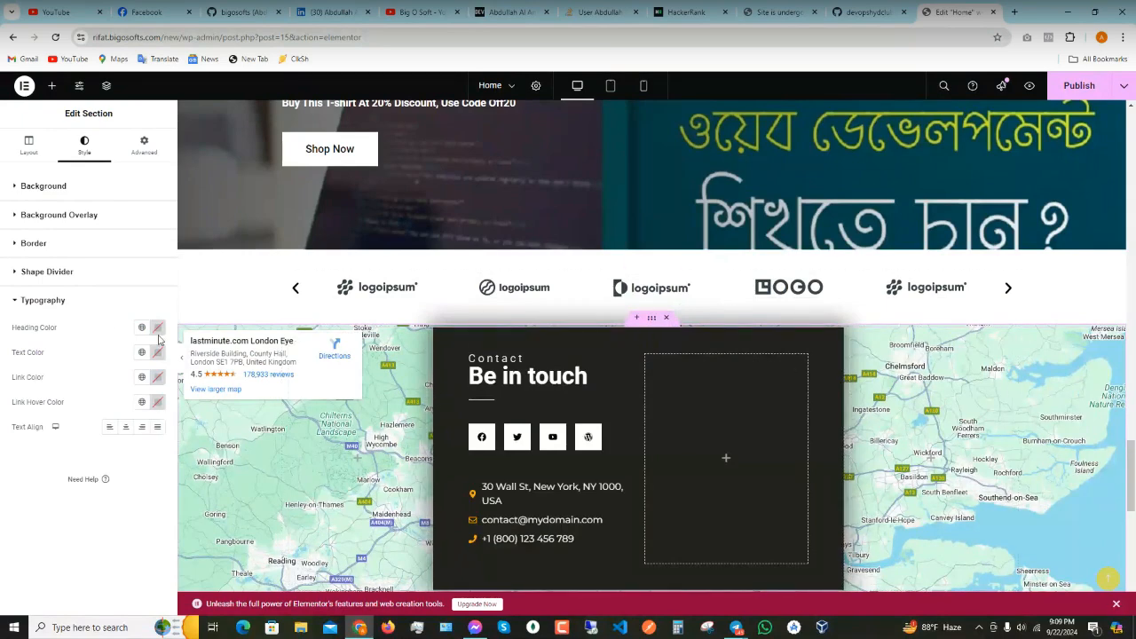
pyautogui.click(26, 245)
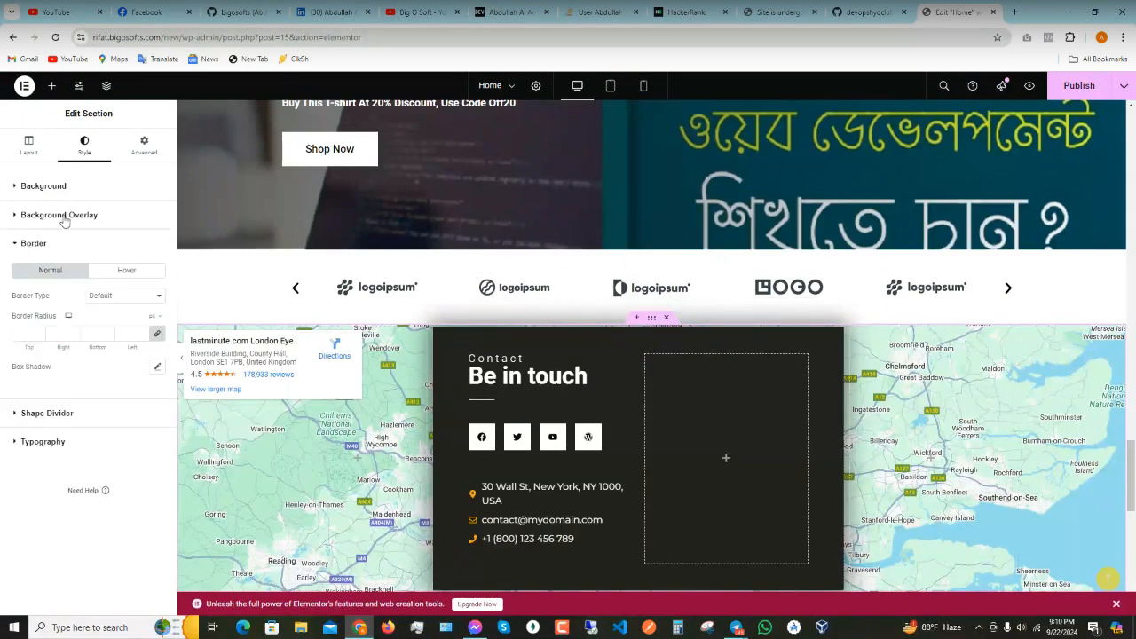
pyautogui.click(60, 217)
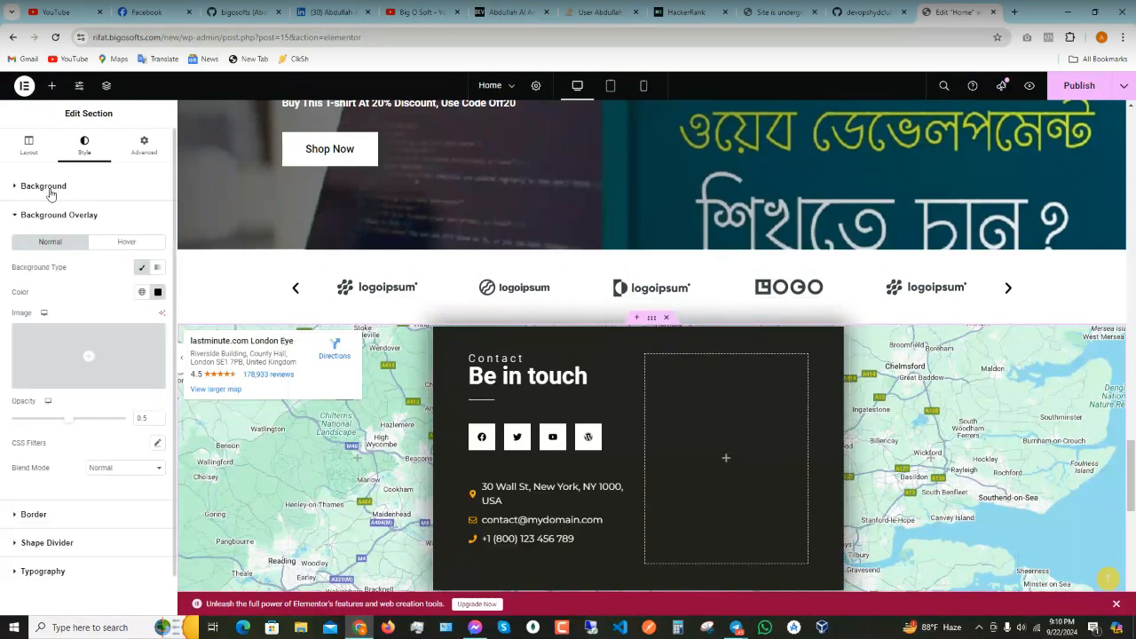
pyautogui.click(51, 188)
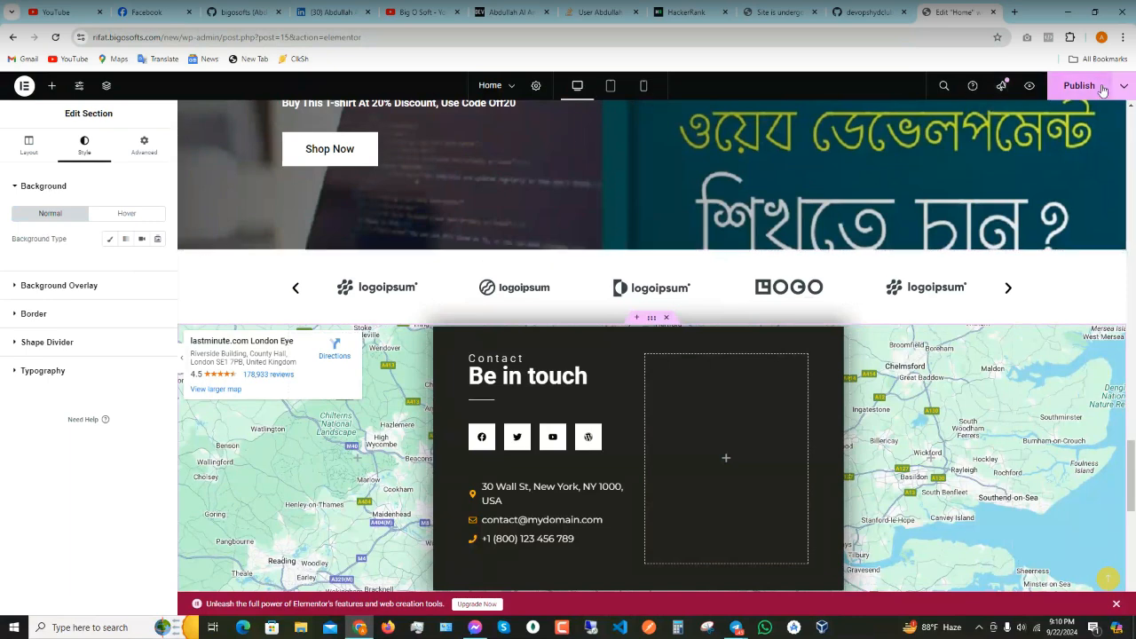
# - Leave Elementor without saving, view the live home page, and choose Edit Page
pyautogui.press('F5')
pyautogui.click(620, 112)
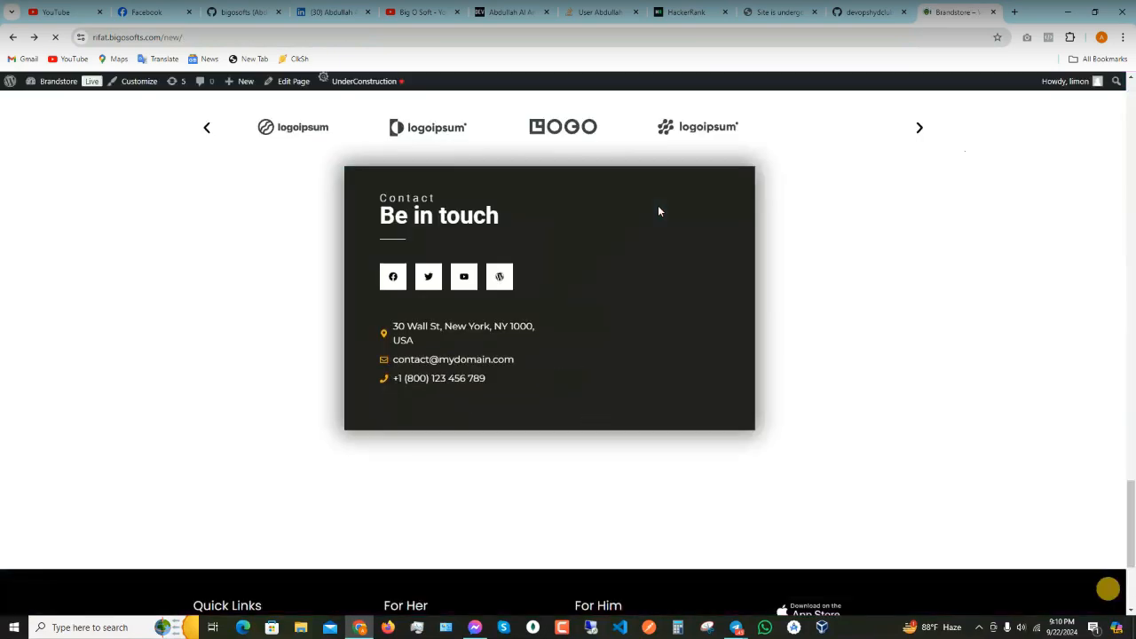
pyautogui.scroll(5, 658, 208)
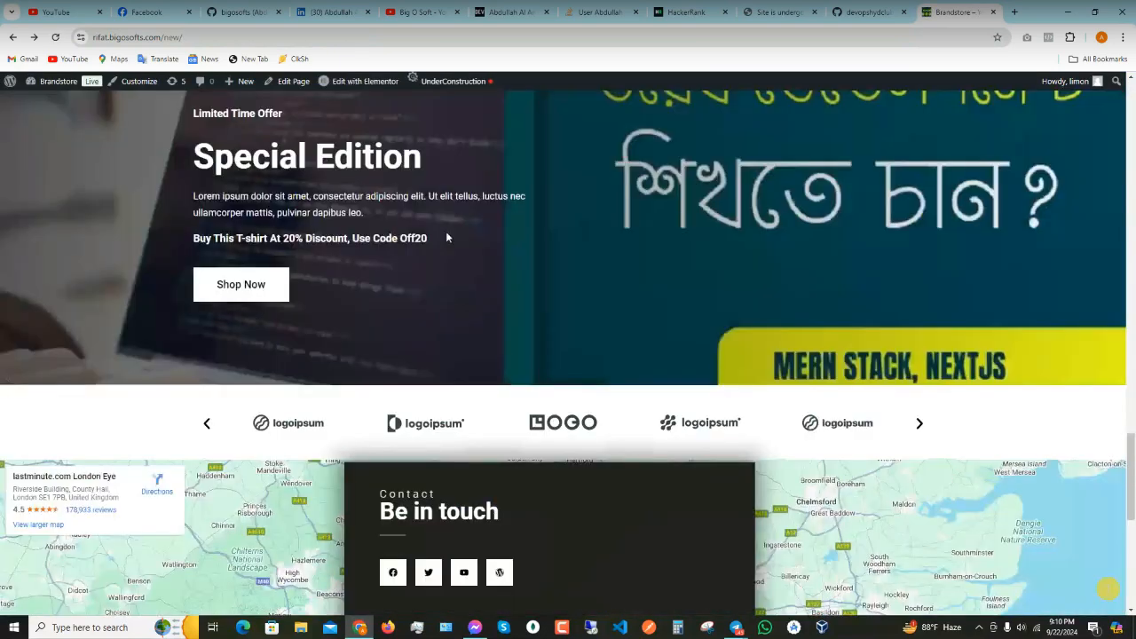
pyautogui.click(284, 83)
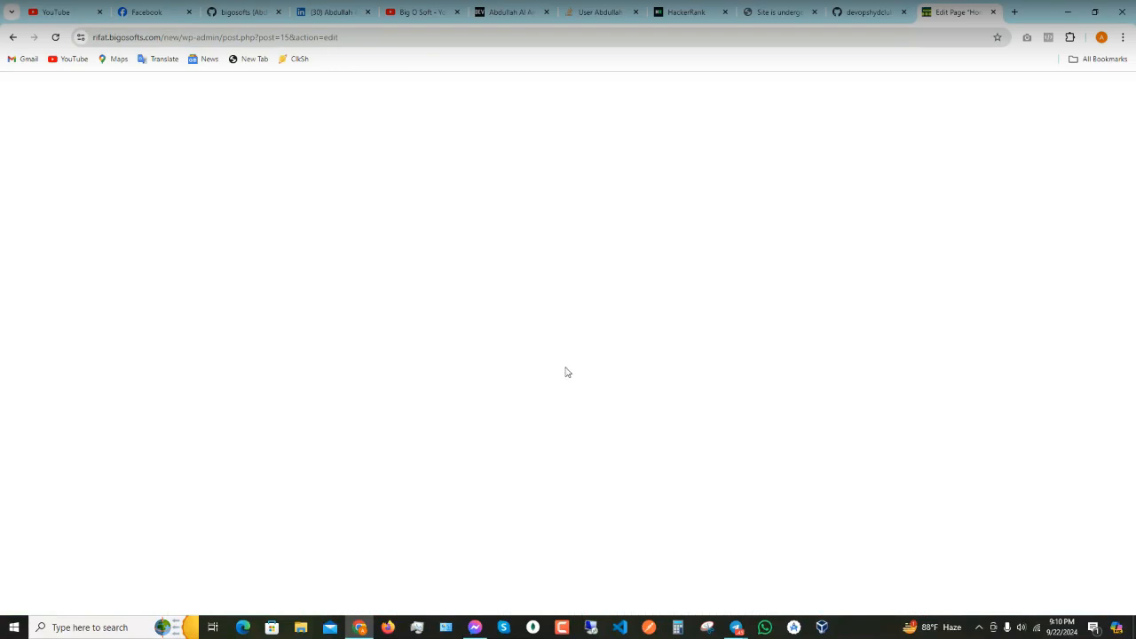
# - Reload, confirm Back to WordPress Editor, and select the Classic block holding the map
pyautogui.click(55, 38)
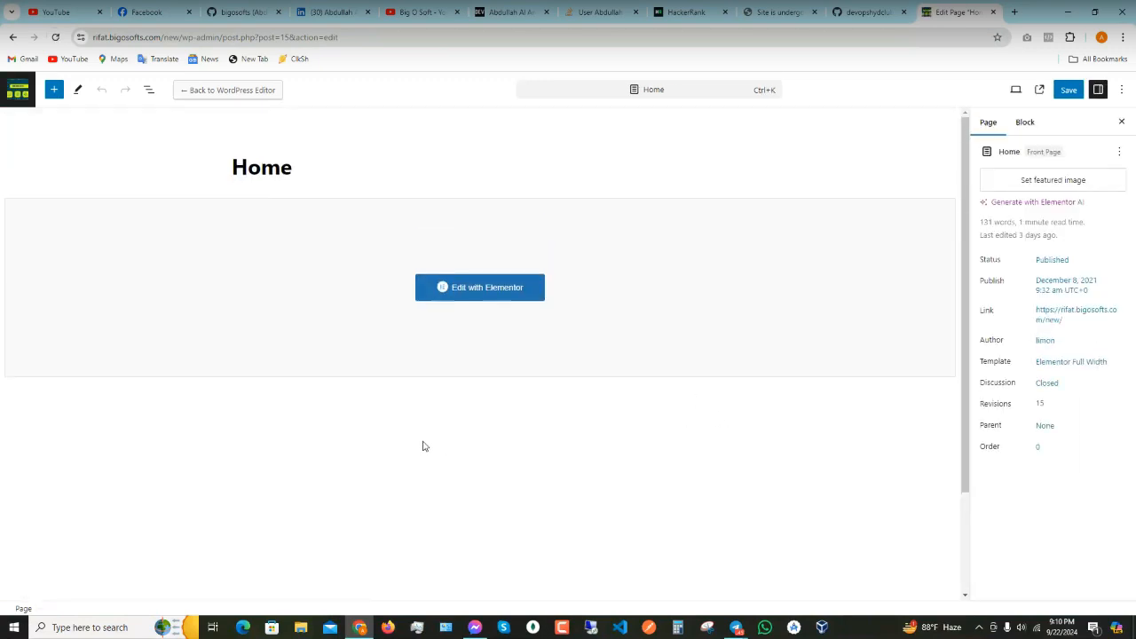
pyautogui.click(278, 89)
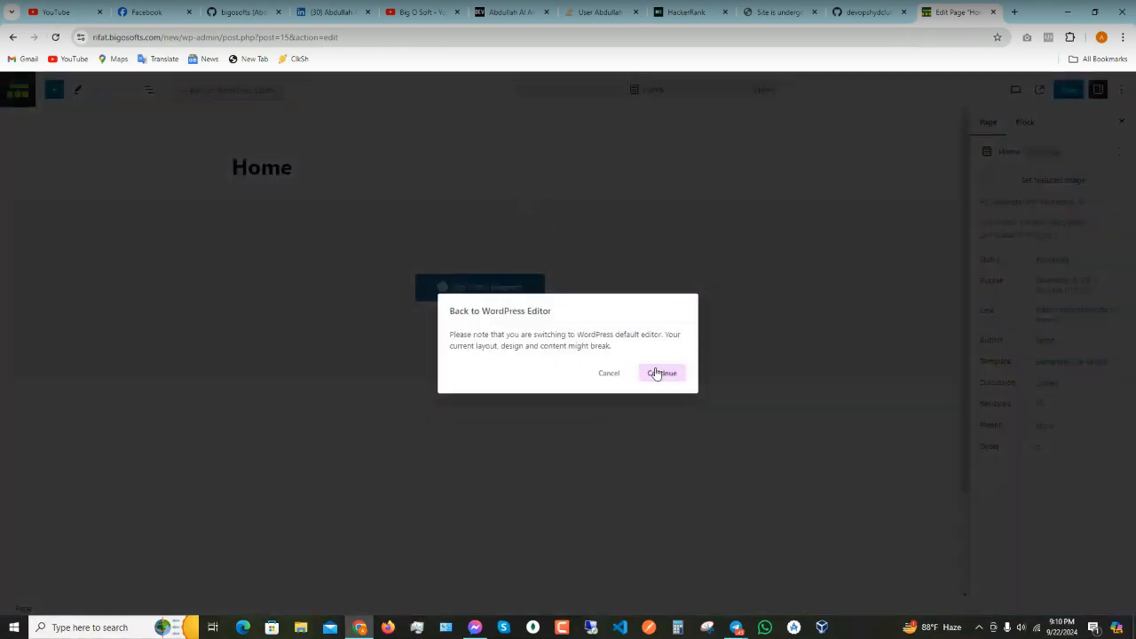
pyautogui.click(657, 373)
pyautogui.scroll(-2, 639, 238)
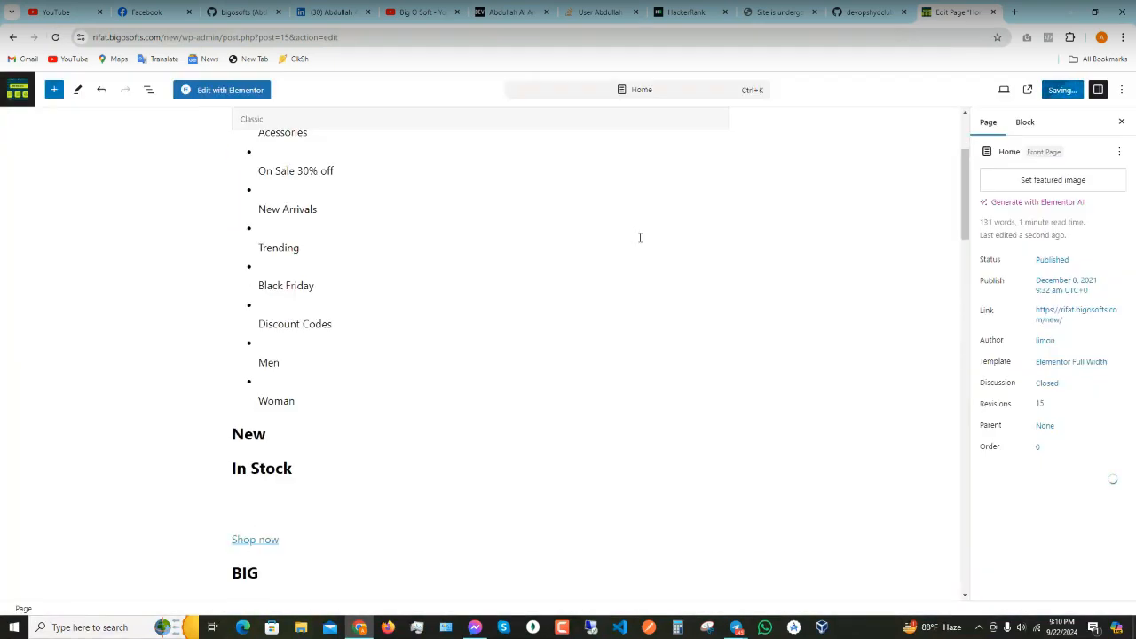
pyautogui.scroll(-13, 639, 238)
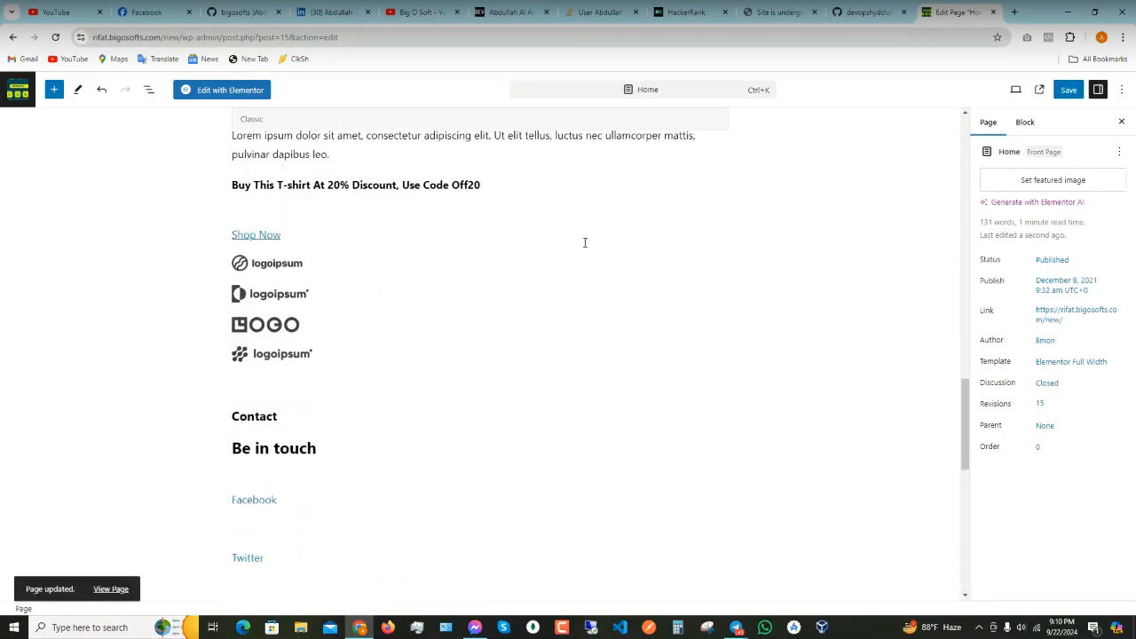
pyautogui.scroll(-2, 584, 242)
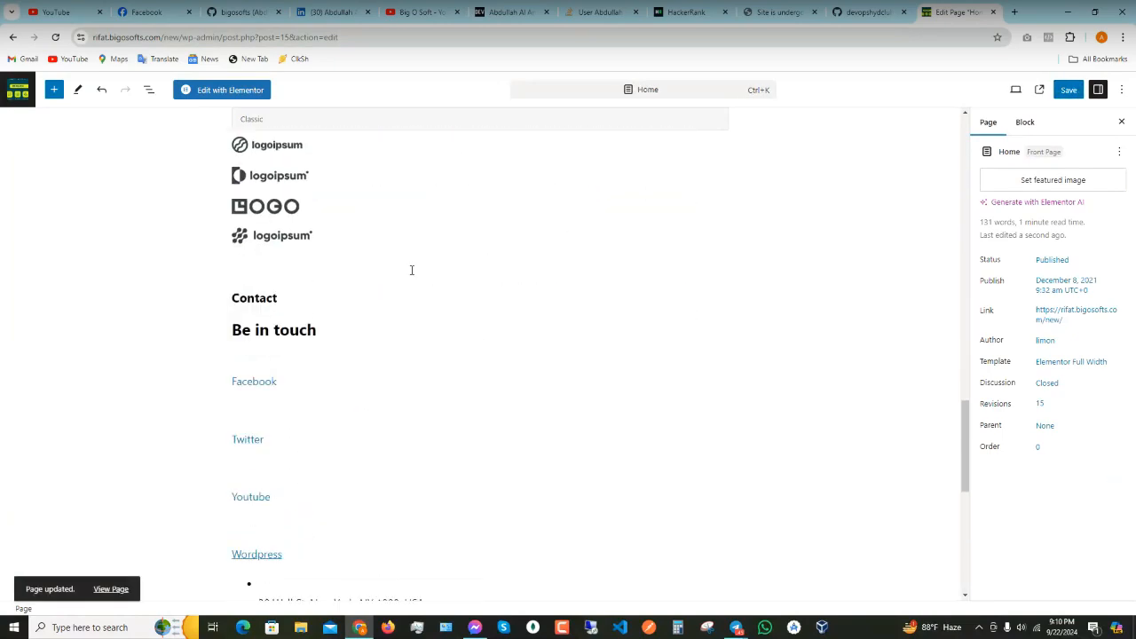
pyautogui.scroll(-8, 266, 331)
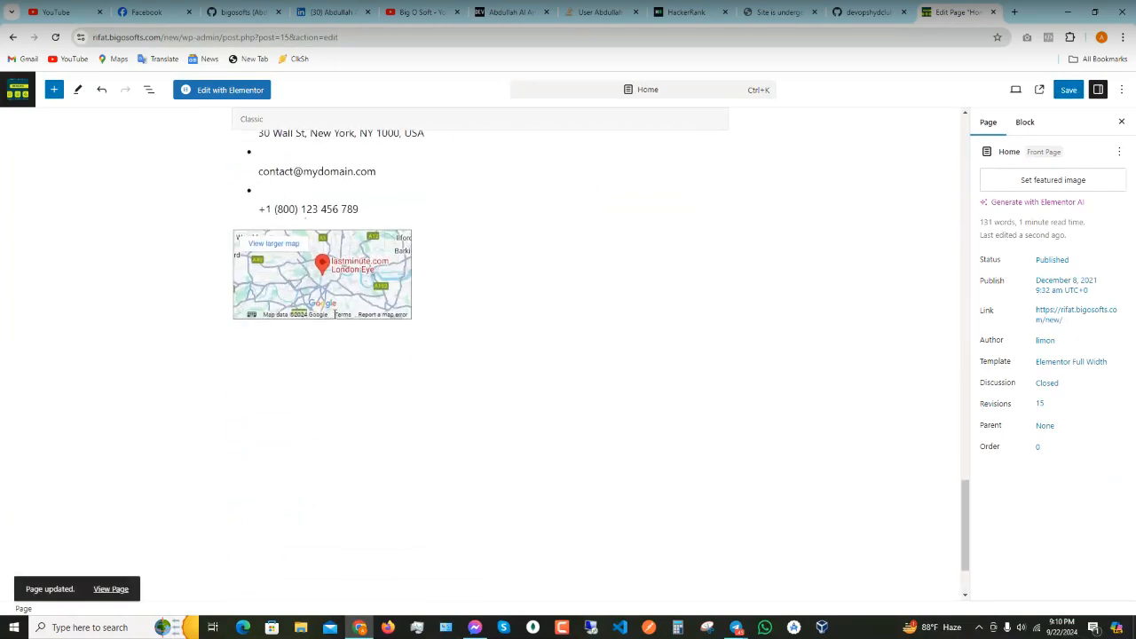
pyautogui.click(278, 258)
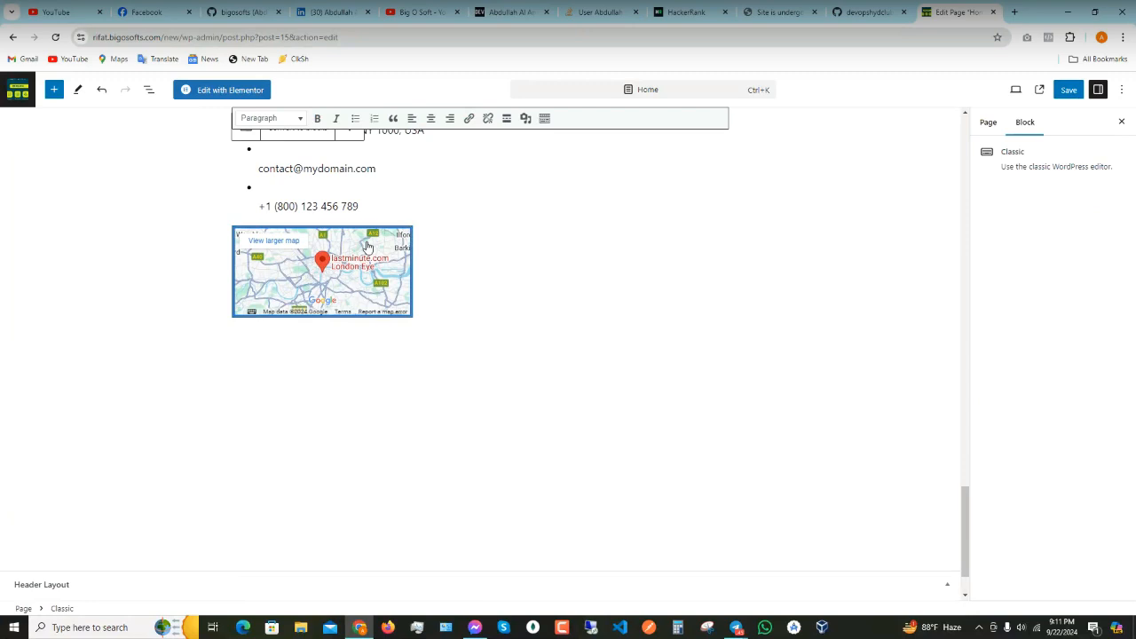
pyautogui.click(376, 280)
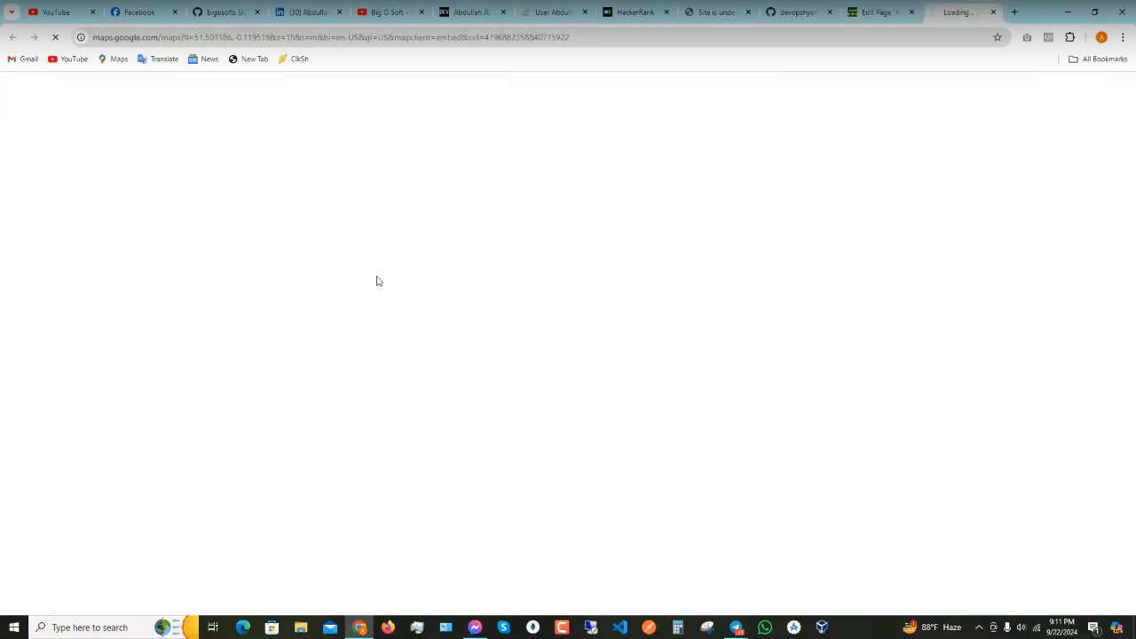
pyautogui.click(993, 12)
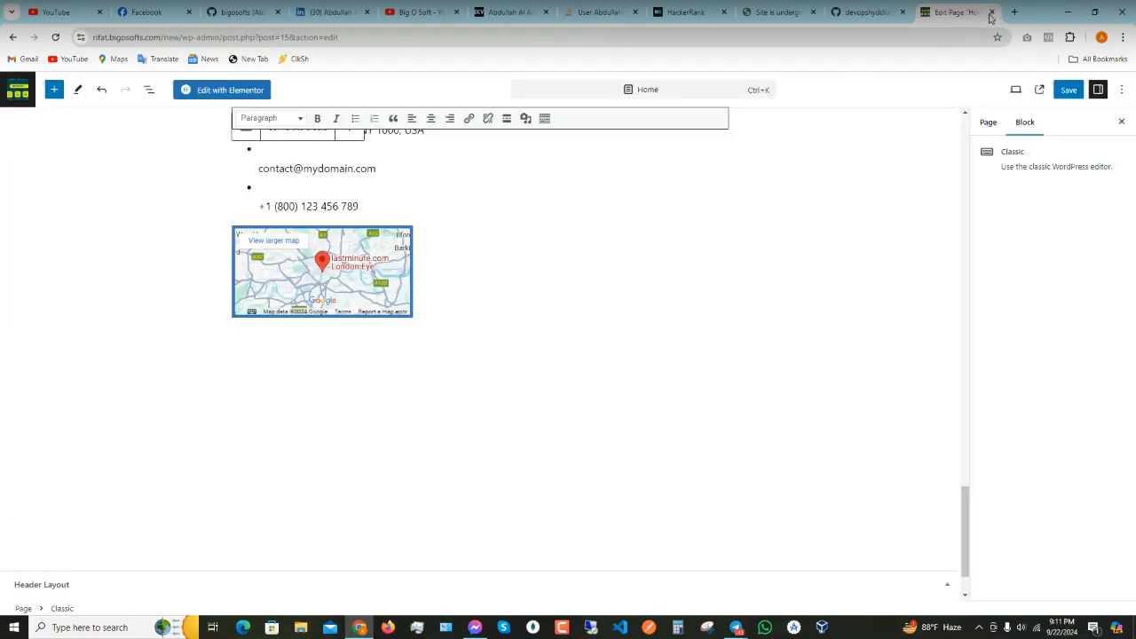
pyautogui.scroll(2, 314, 279)
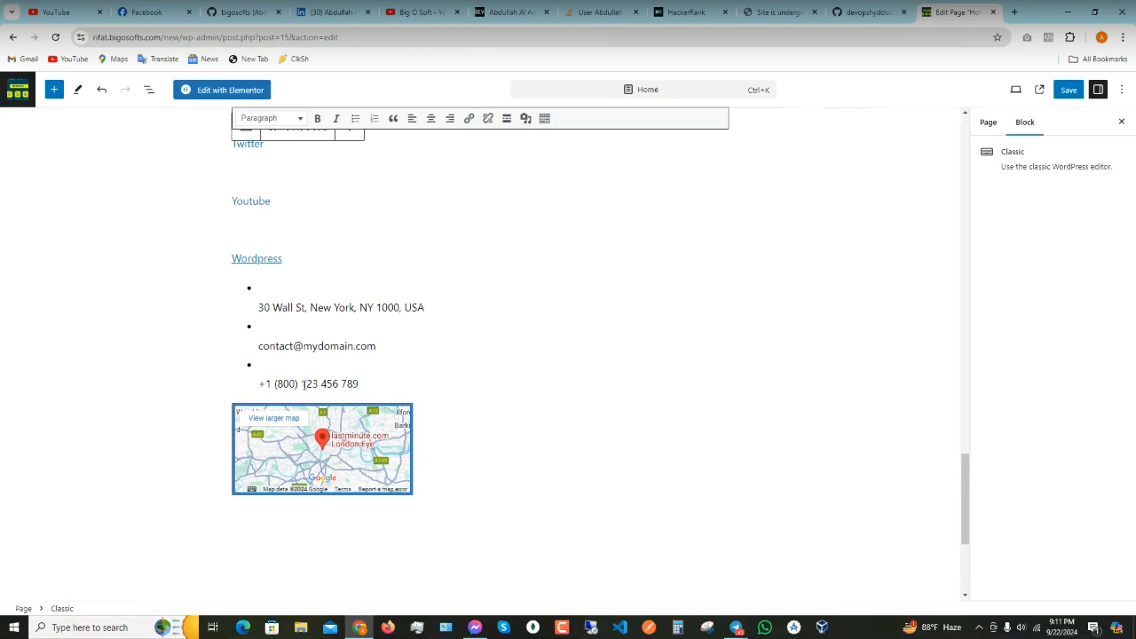
pyautogui.scroll(3, 495, 275)
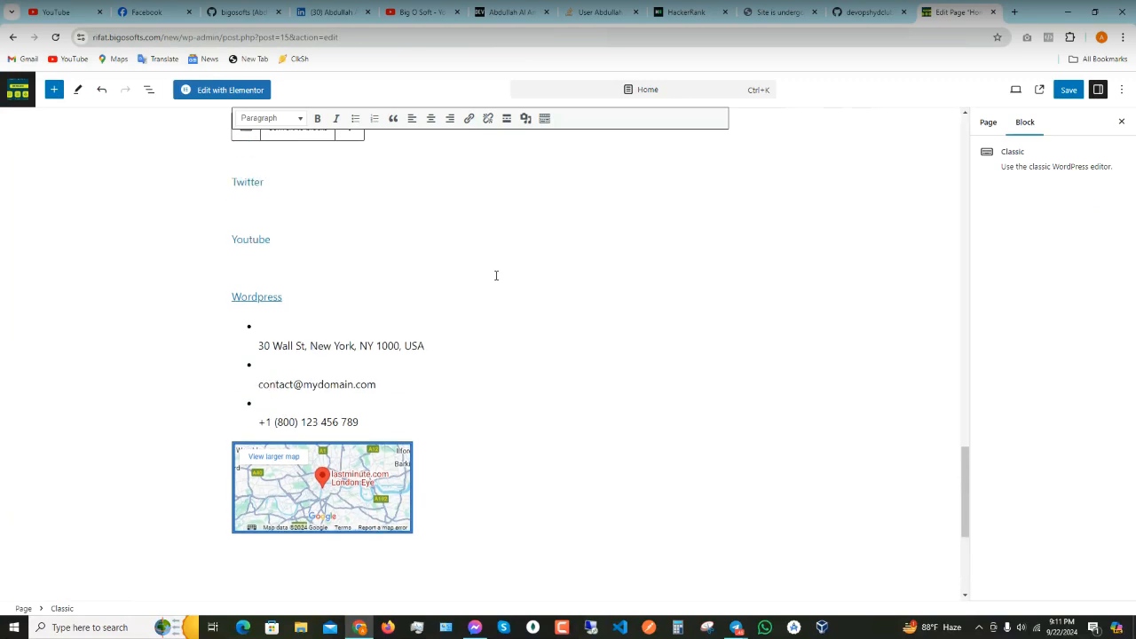
pyautogui.scroll(-3, 496, 276)
pyautogui.rightClick(291, 366)
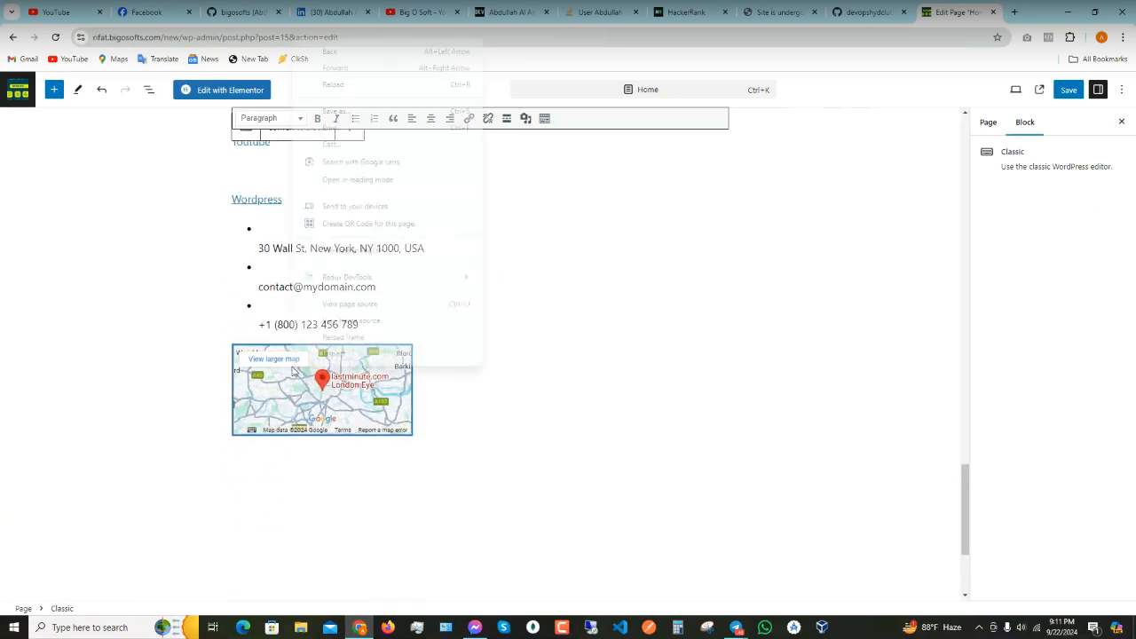
pyautogui.click(361, 355)
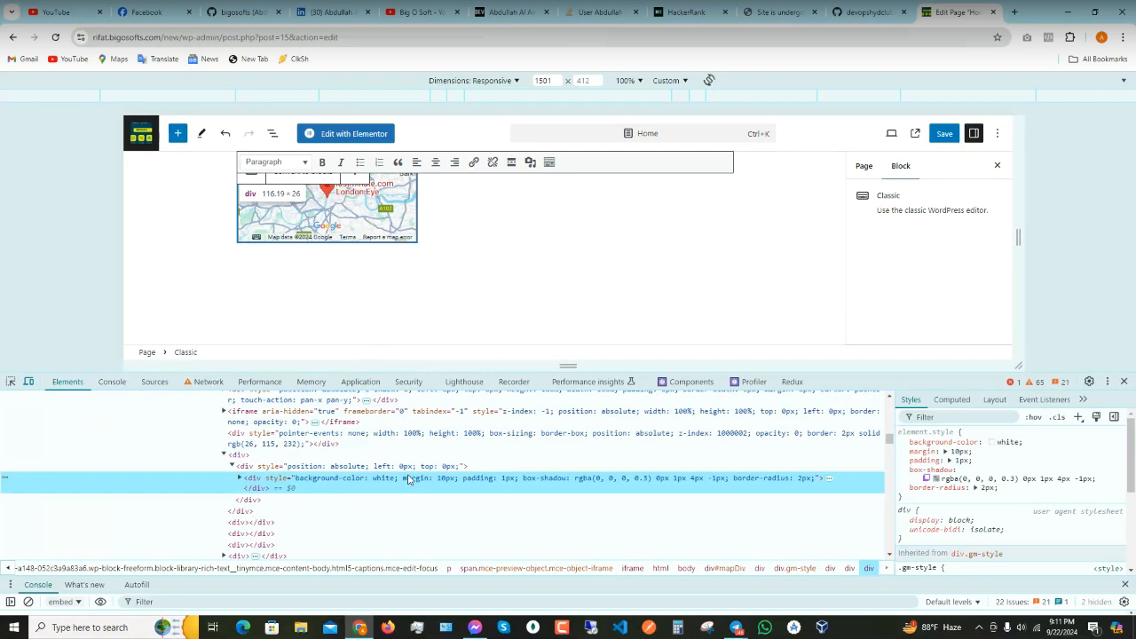
pyautogui.click(240, 477)
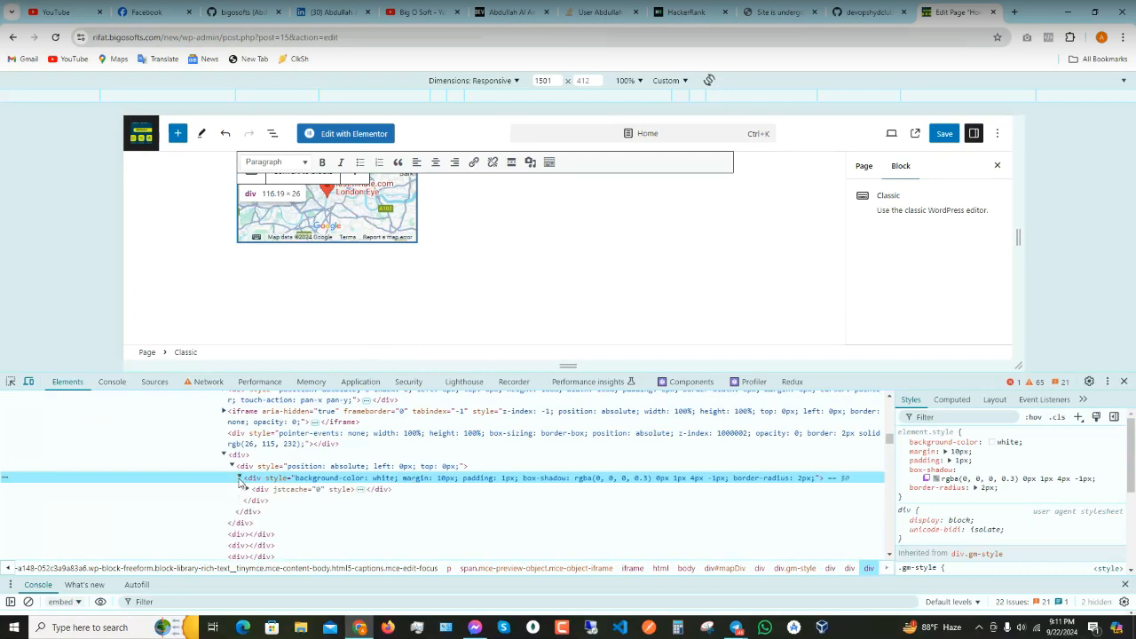
pyautogui.click(257, 489)
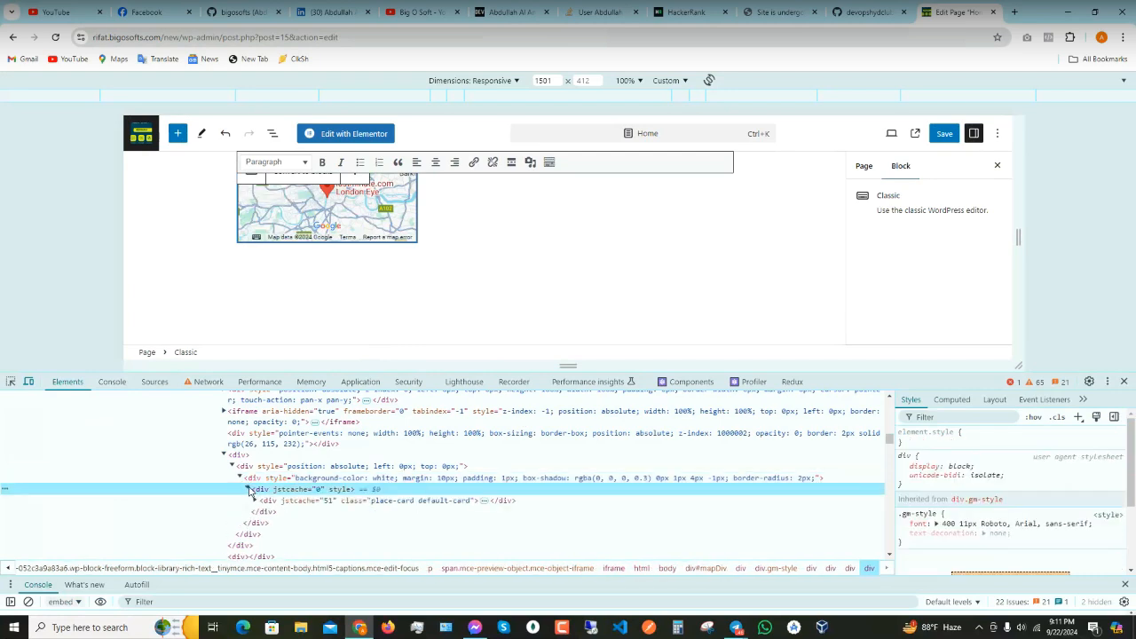
pyautogui.click(247, 489)
pyautogui.click(256, 500)
pyautogui.click(269, 513)
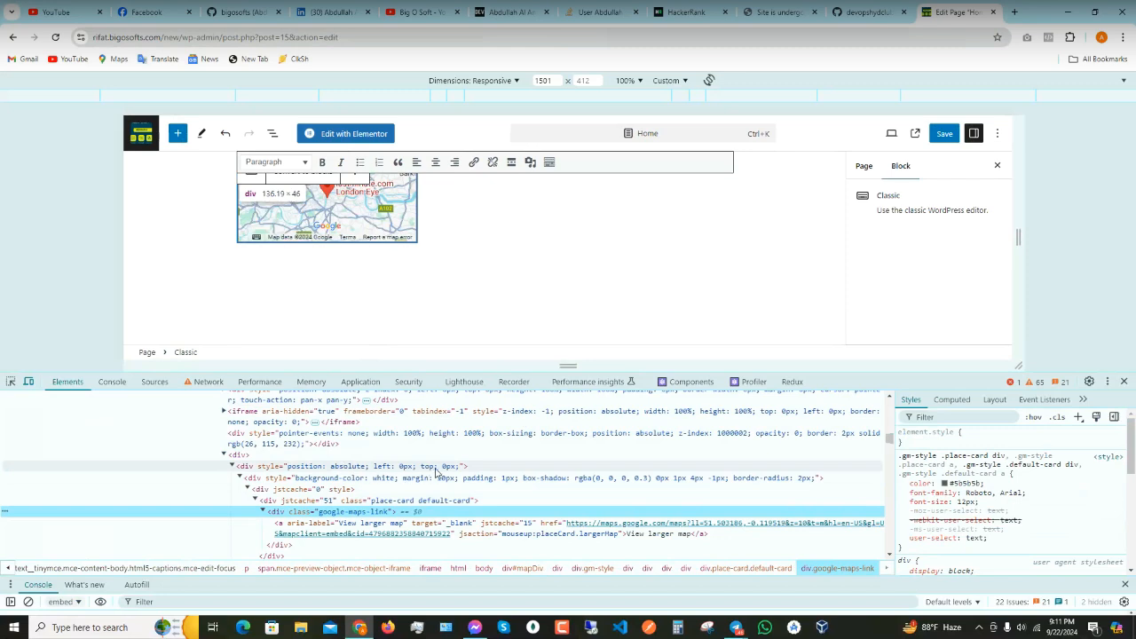
pyautogui.doubleClick(358, 512)
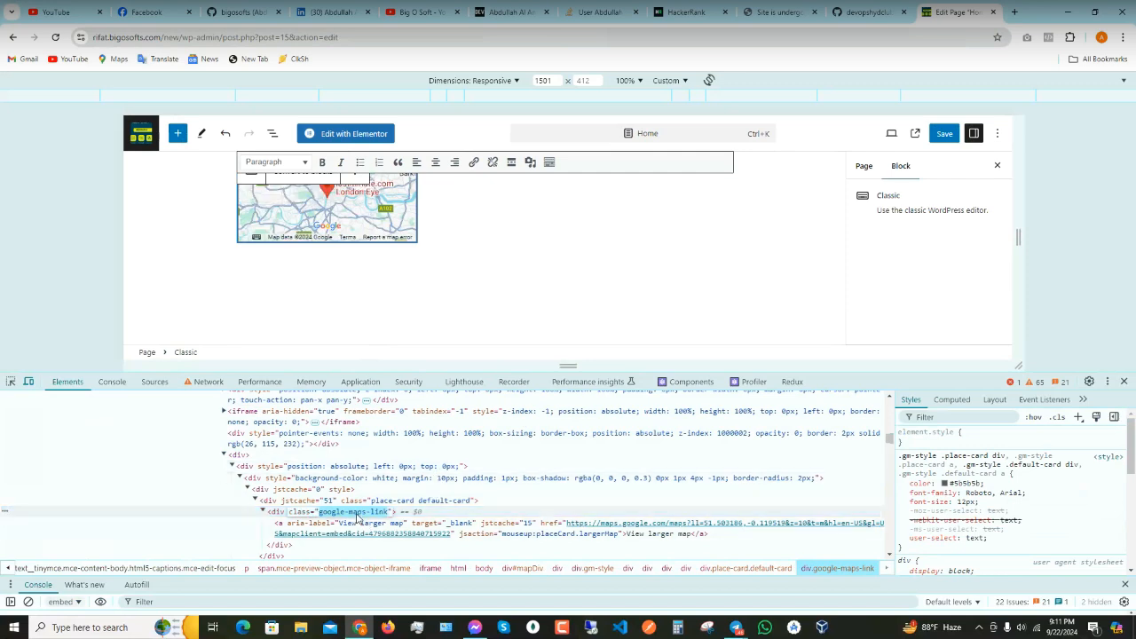
pyautogui.click(1123, 382)
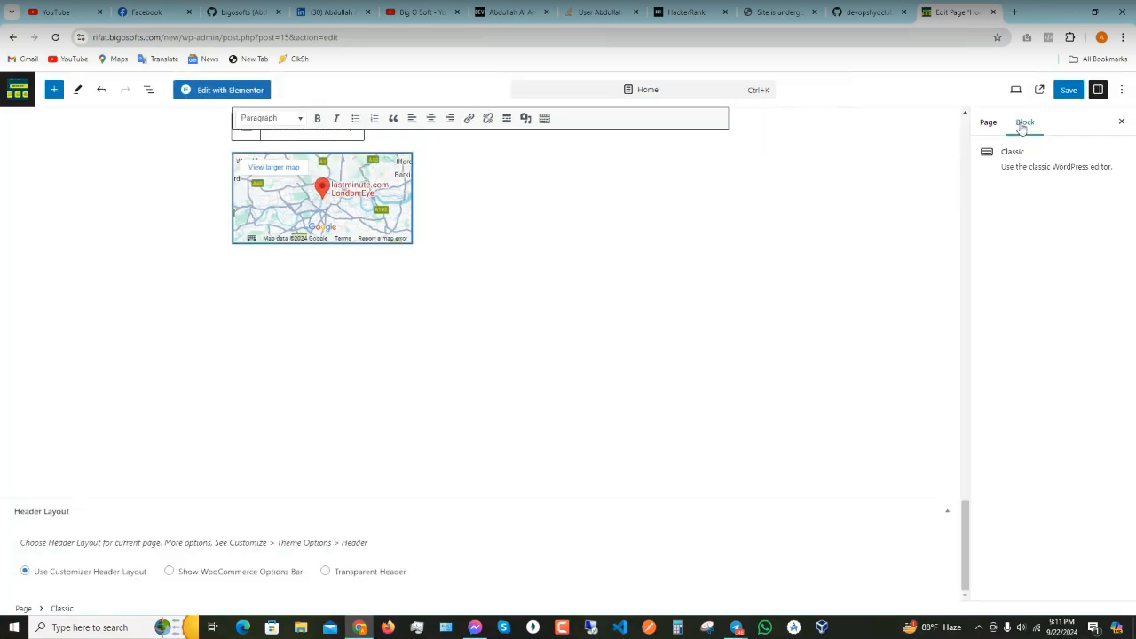
# - Open the Brandstore homepage root URL in a new tab and inspect its markup
pyautogui.click(264, 90)
pyautogui.click(620, 112)
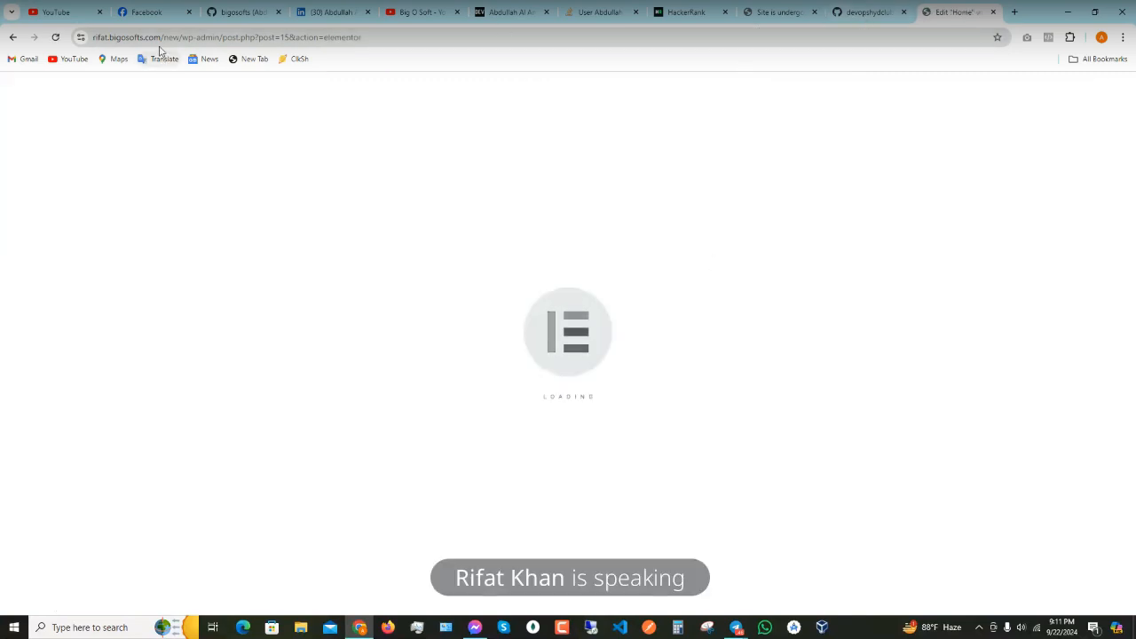
pyautogui.moveTo(182, 38); pyautogui.dragTo(573, 37)
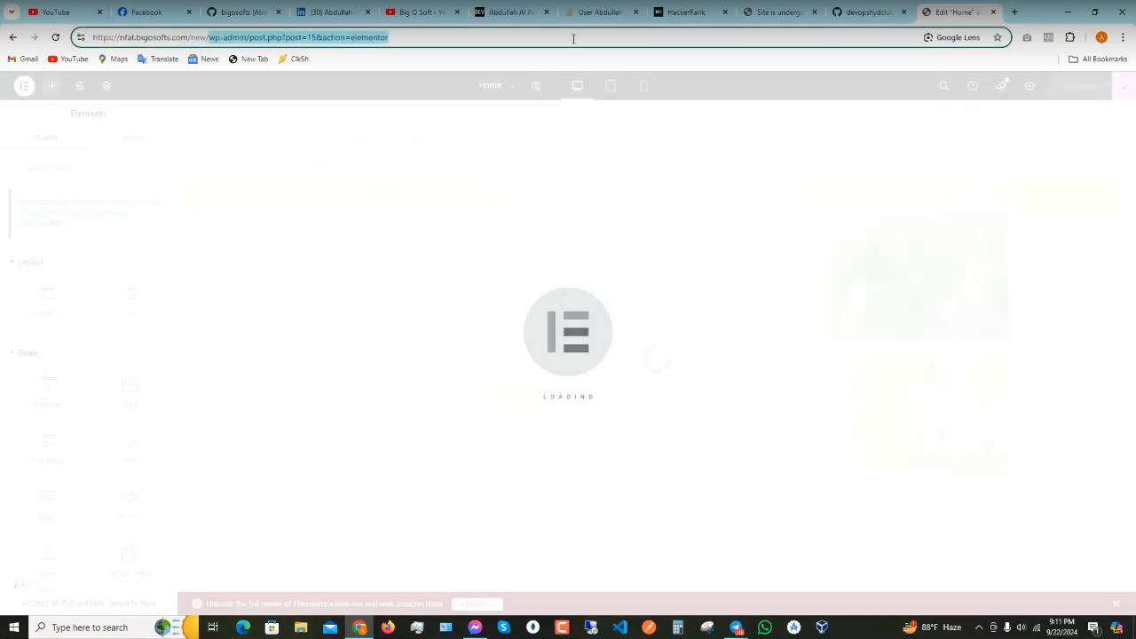
pyautogui.press('BackSpace')
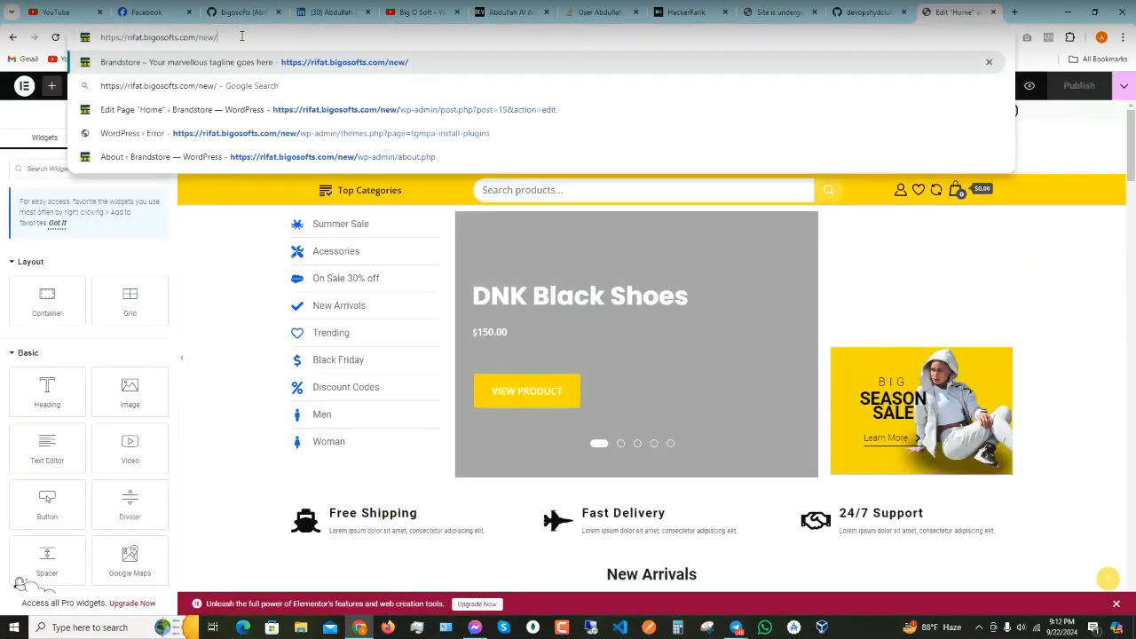
pyautogui.click(1014, 11)
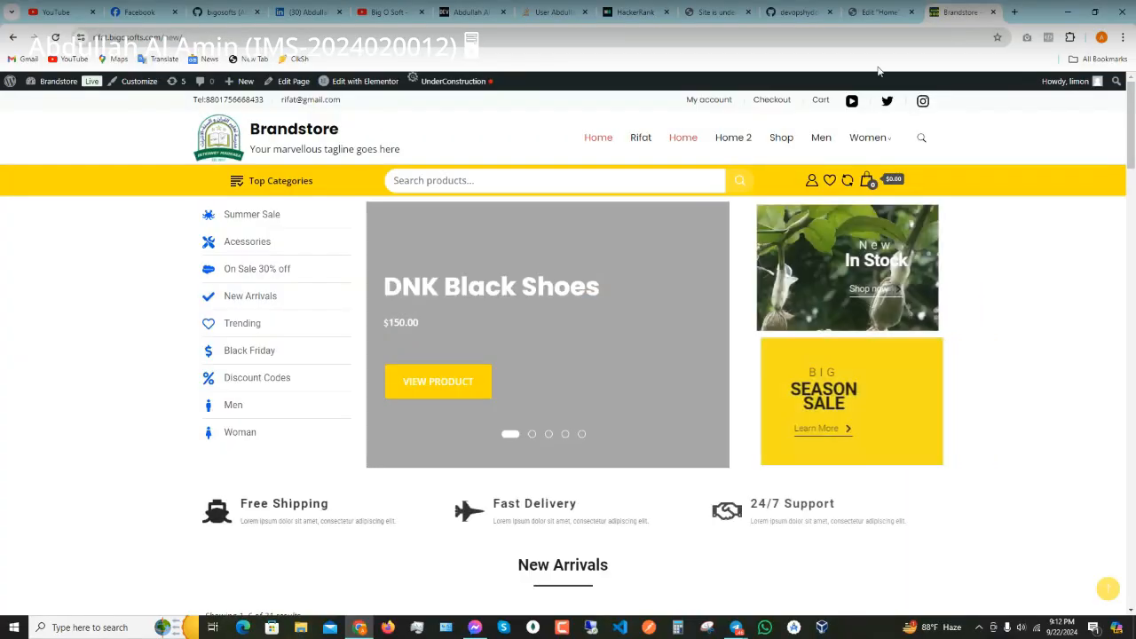
pyautogui.rightClick(95, 295)
pyautogui.click(147, 570)
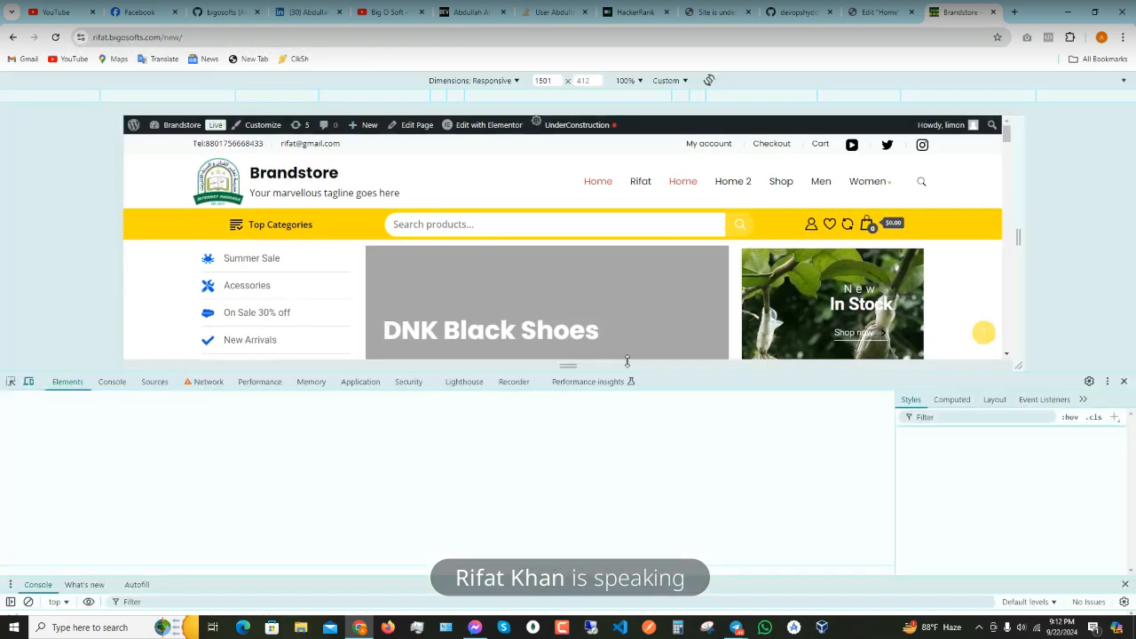
# - Scroll to the homepage footer and select an element in the Elements panel
pyautogui.scroll(-5, 433, 214)
pyautogui.scroll(-5, 433, 214)
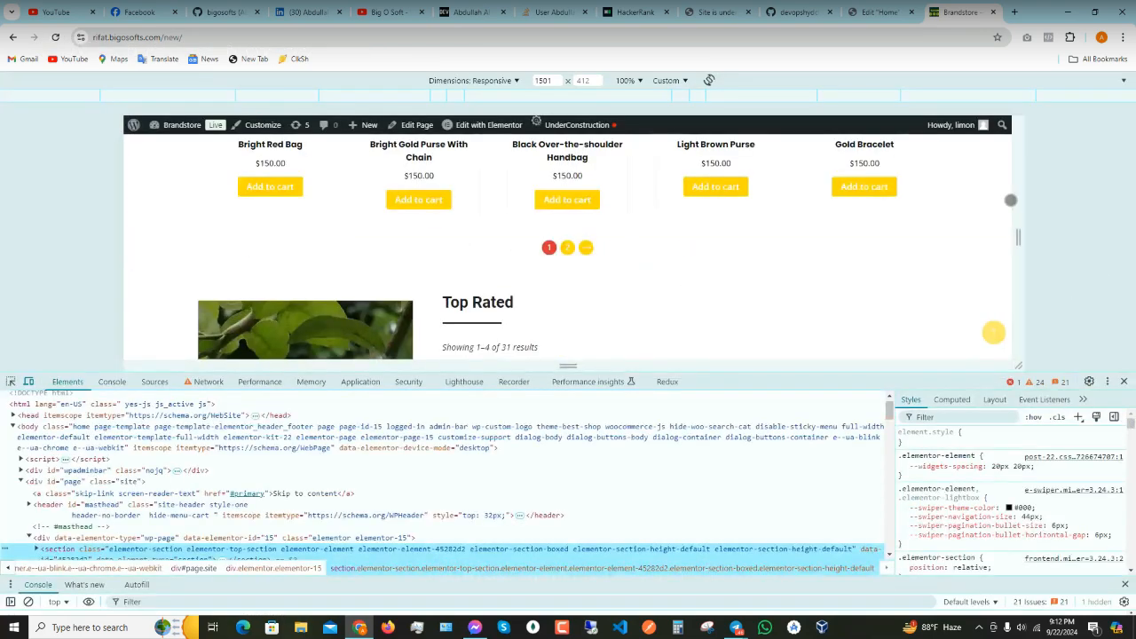
pyautogui.scroll(1, 1006, 203)
pyautogui.scroll(-3, 823, 263)
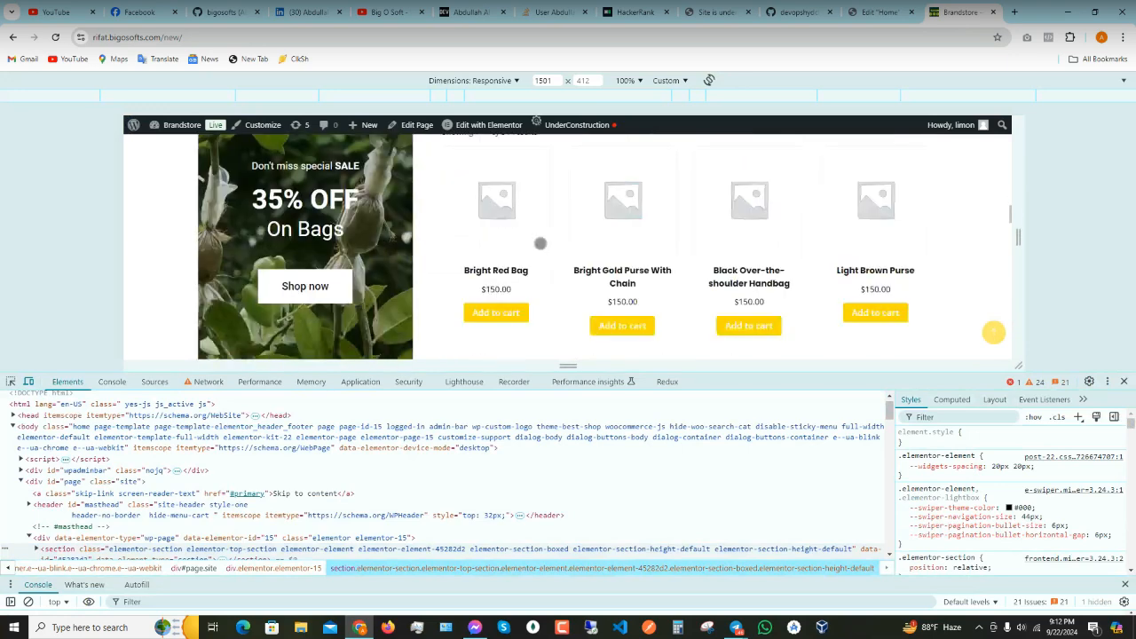
pyautogui.scroll(-10, 539, 243)
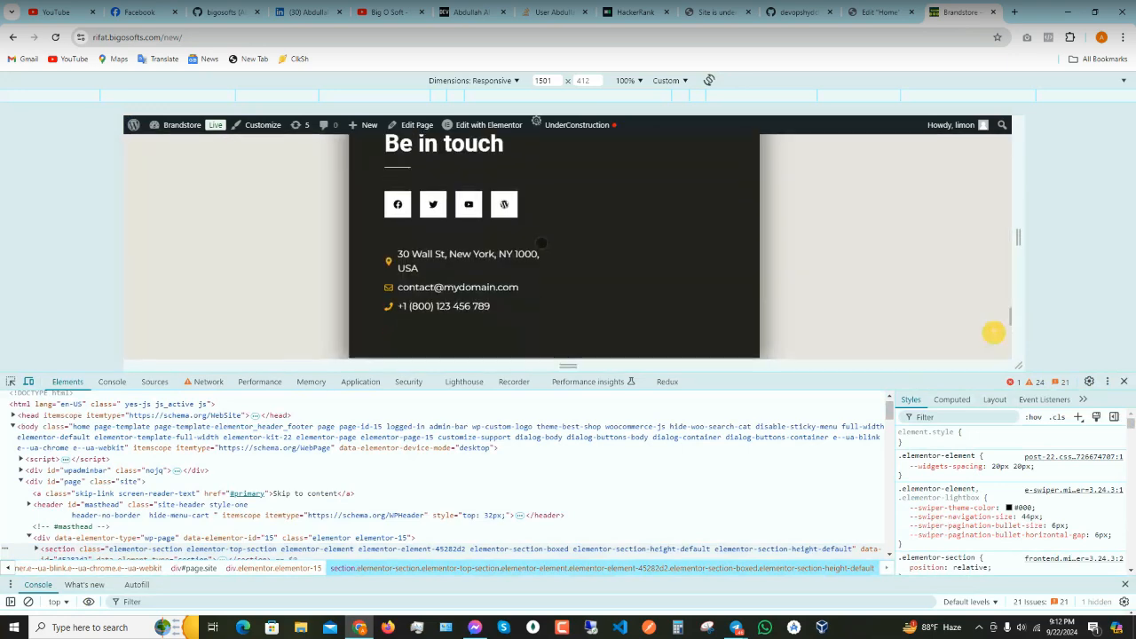
pyautogui.scroll(-2, 541, 243)
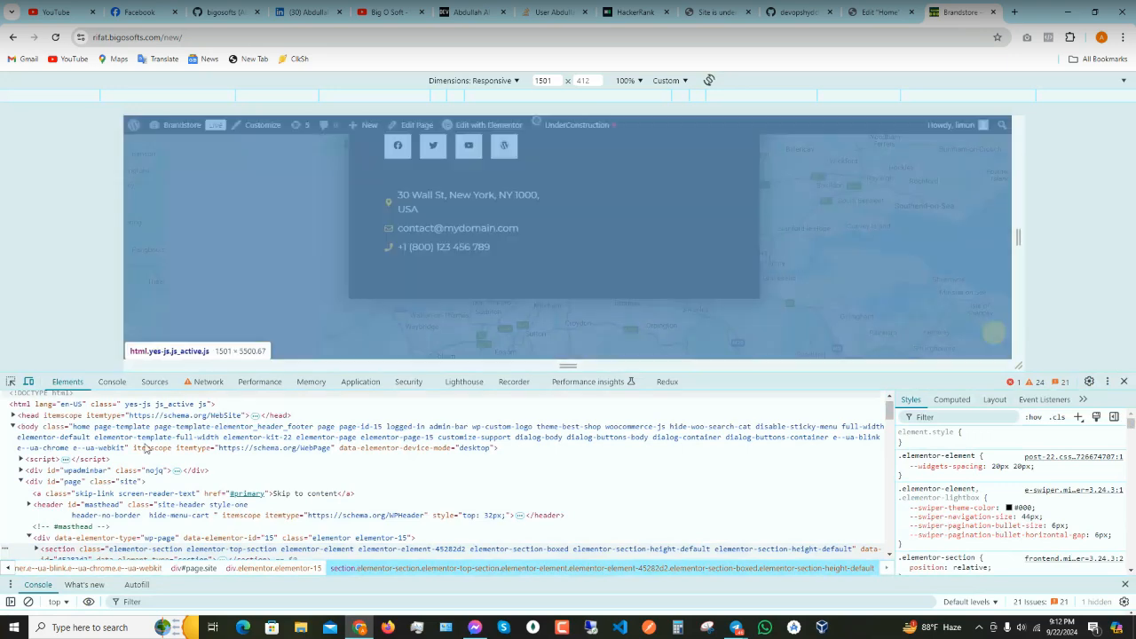
pyautogui.click(119, 494)
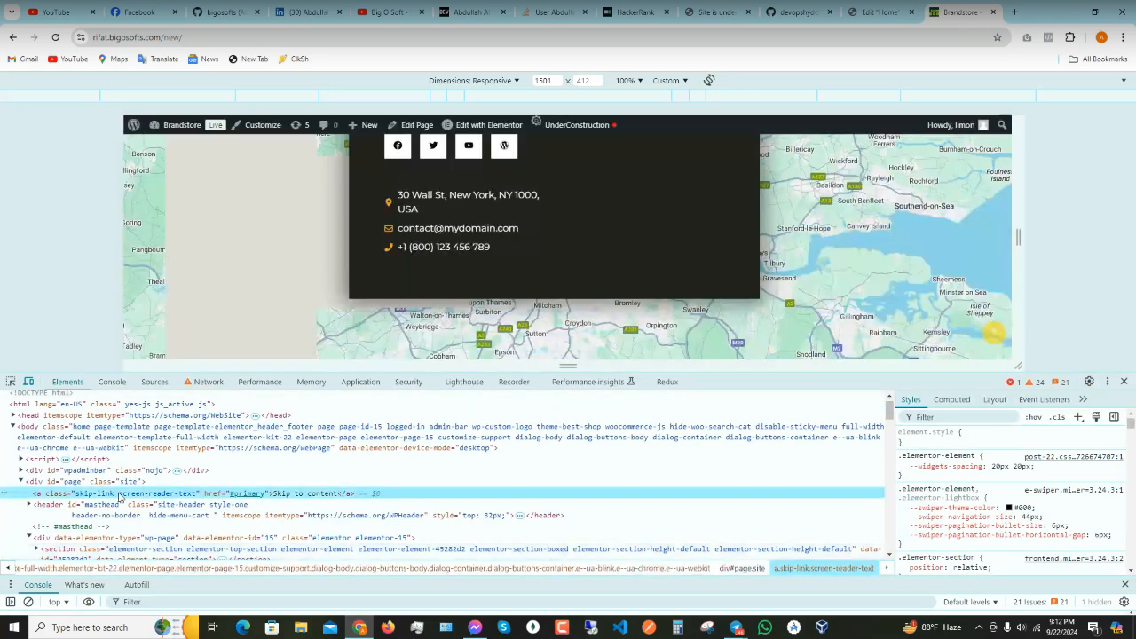
# - Search the markup for google-maps-link (2 matches), then close DevTools
pyautogui.hotkey('ctrl', 'f')
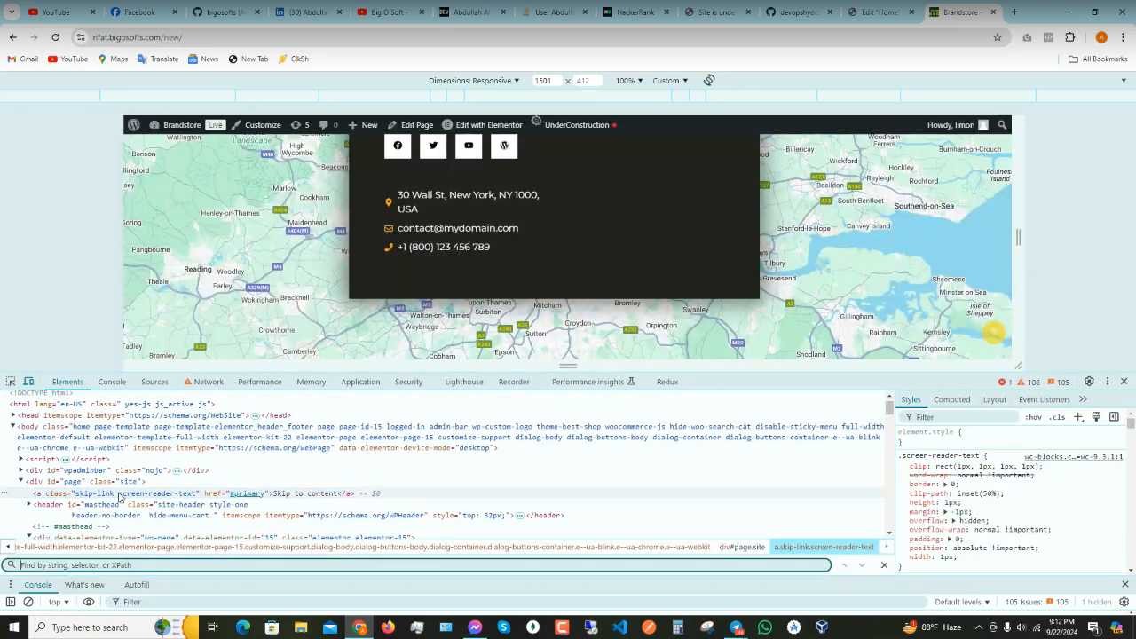
pyautogui.write('https://rifat.bigosofts.com/new/')
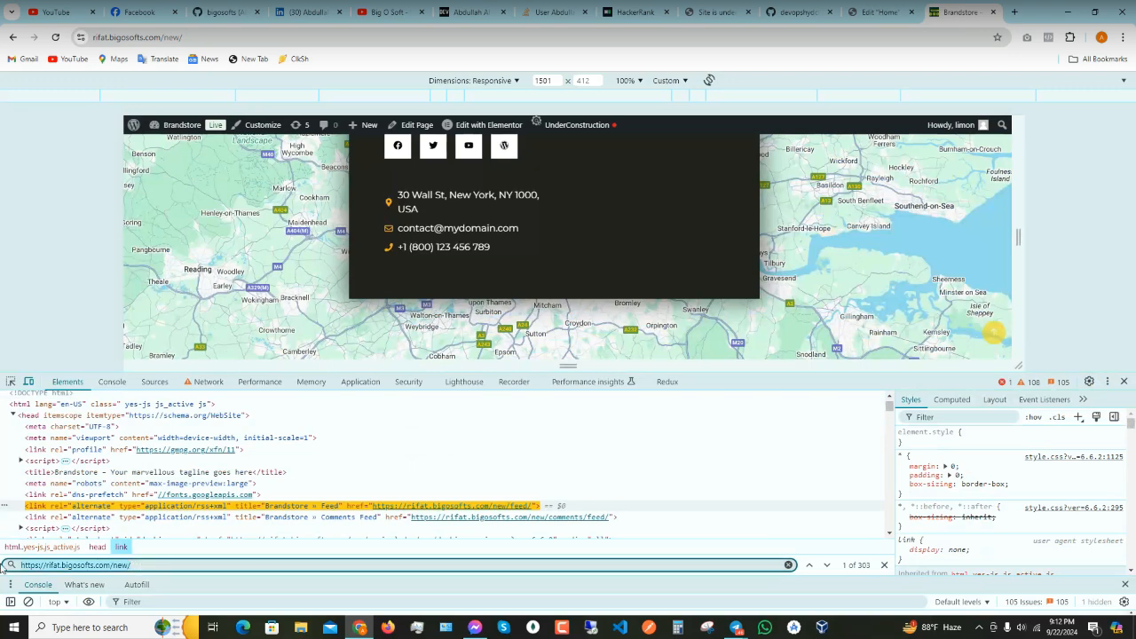
pyautogui.hotkey('ctrl', 'a')
pyautogui.press('BackSpace')
pyautogui.press('super+v')
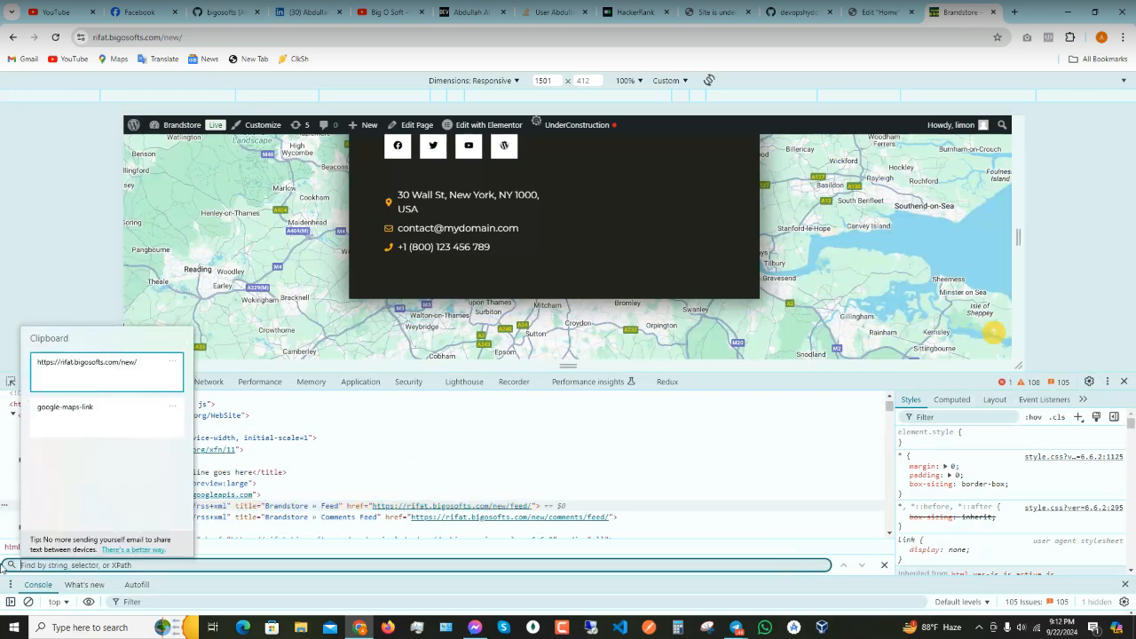
pyautogui.press('Down')
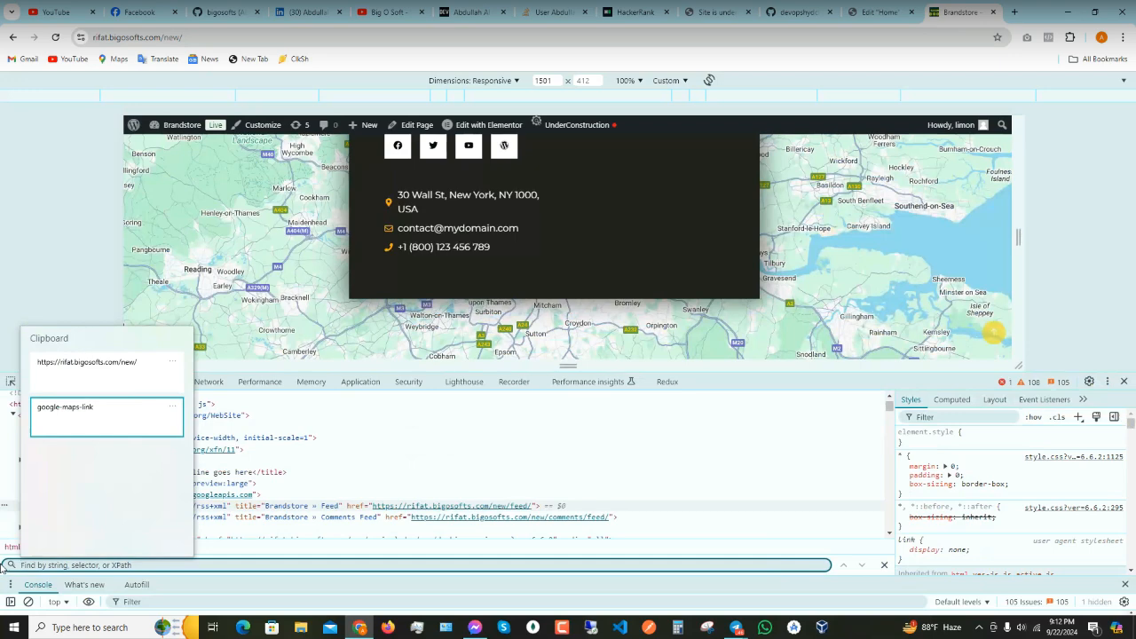
pyautogui.press('Return')
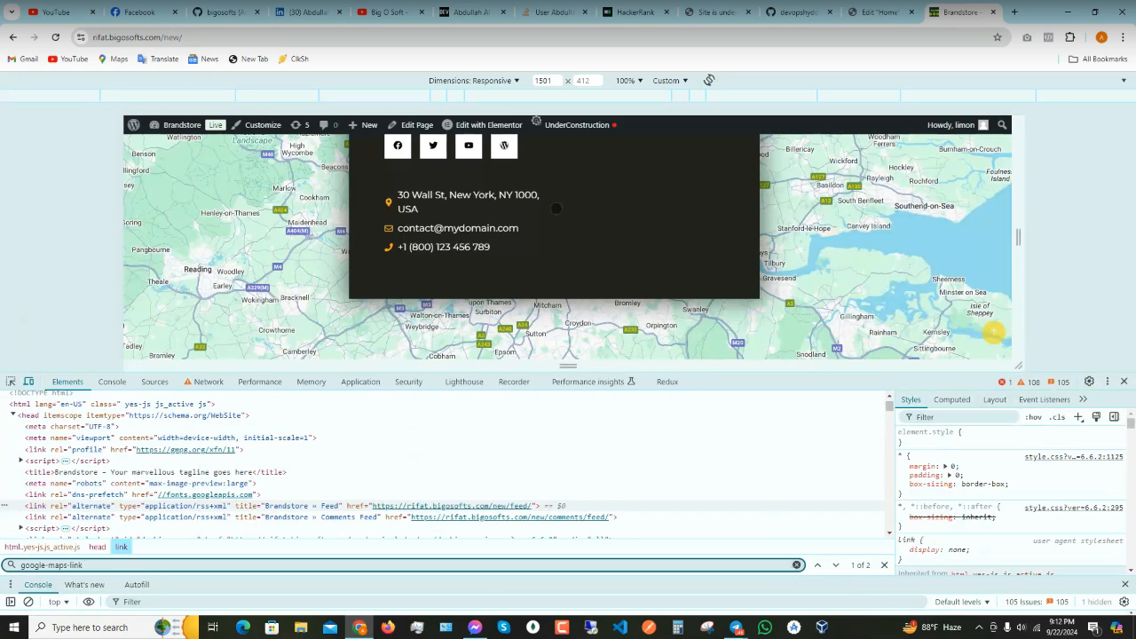
pyautogui.click(1125, 381)
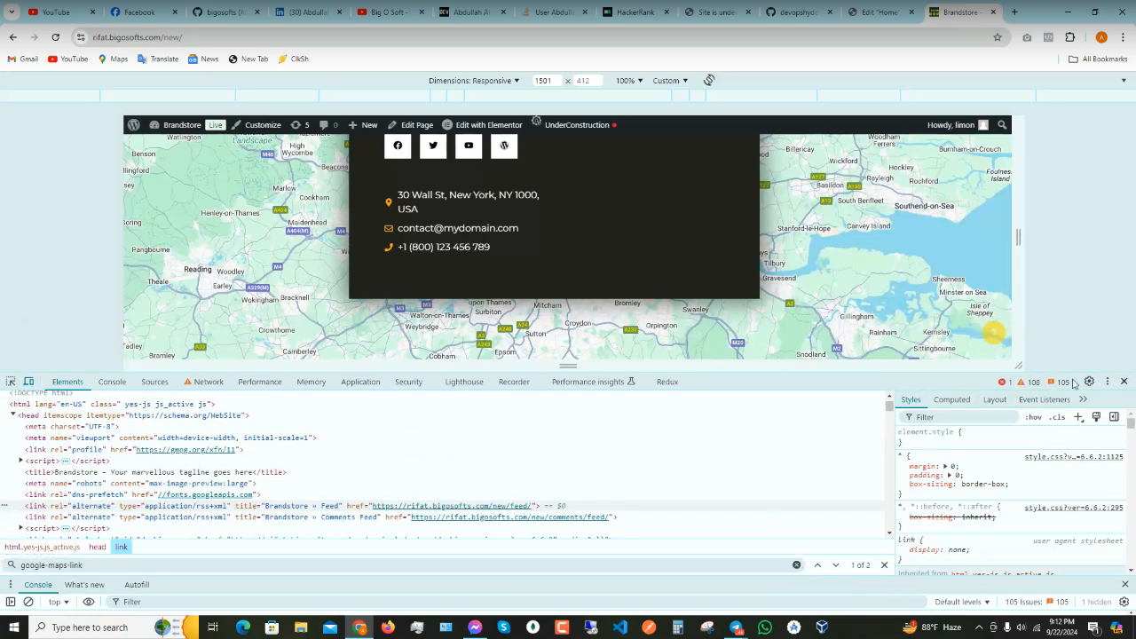
pyautogui.scroll(2, 435, 222)
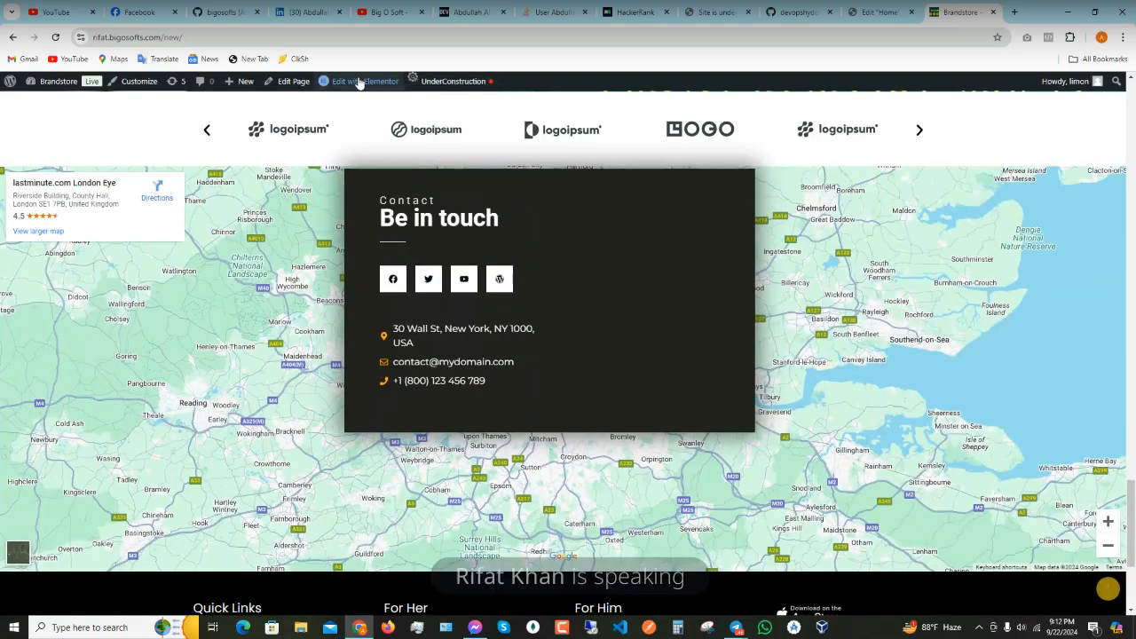
# - Return to the Edit 'Home' tab and select the Be in touch section's contact Icon List widget
pyautogui.moveTo(404, 79)
pyautogui.click(878, 12)
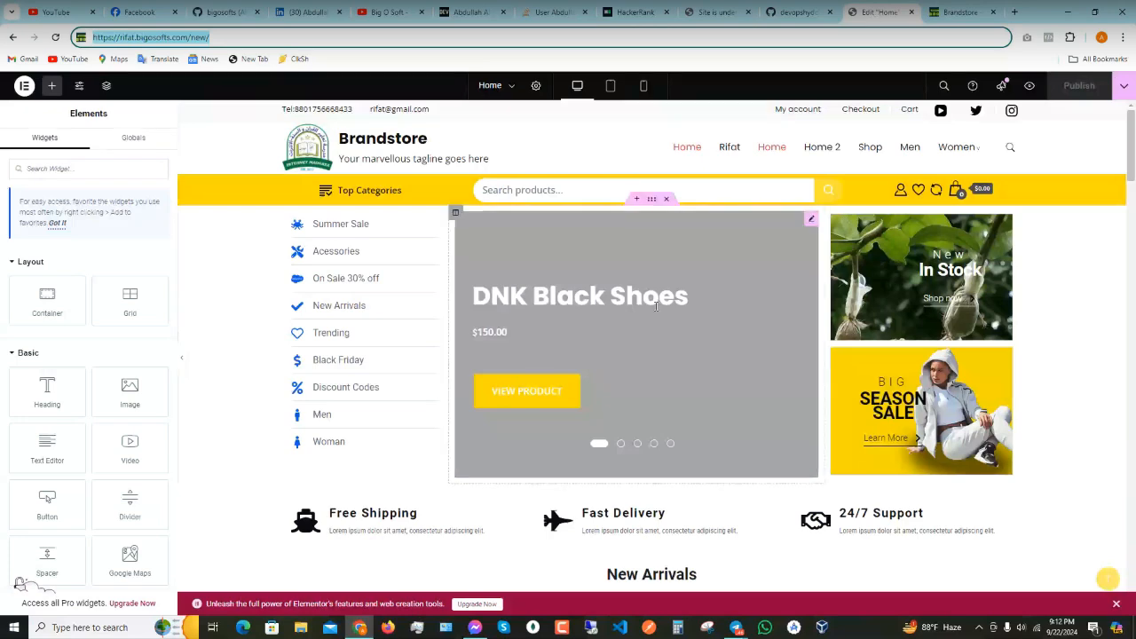
pyautogui.scroll(-4, 637, 337)
pyautogui.scroll(-4, 636, 336)
pyautogui.scroll(-15, 639, 380)
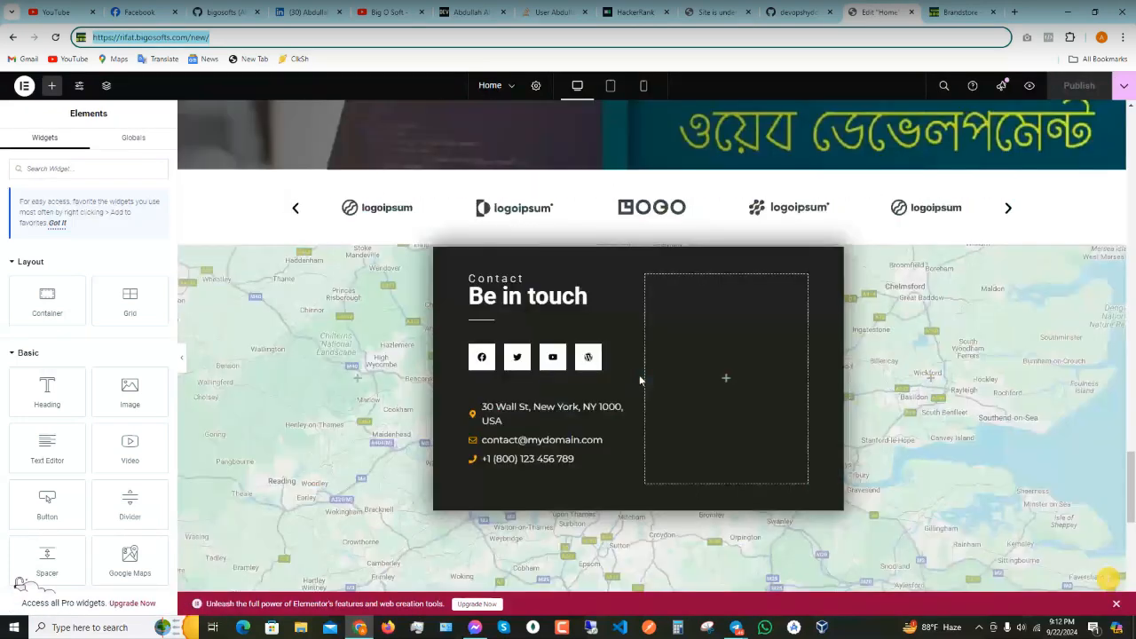
pyautogui.scroll(-1, 639, 375)
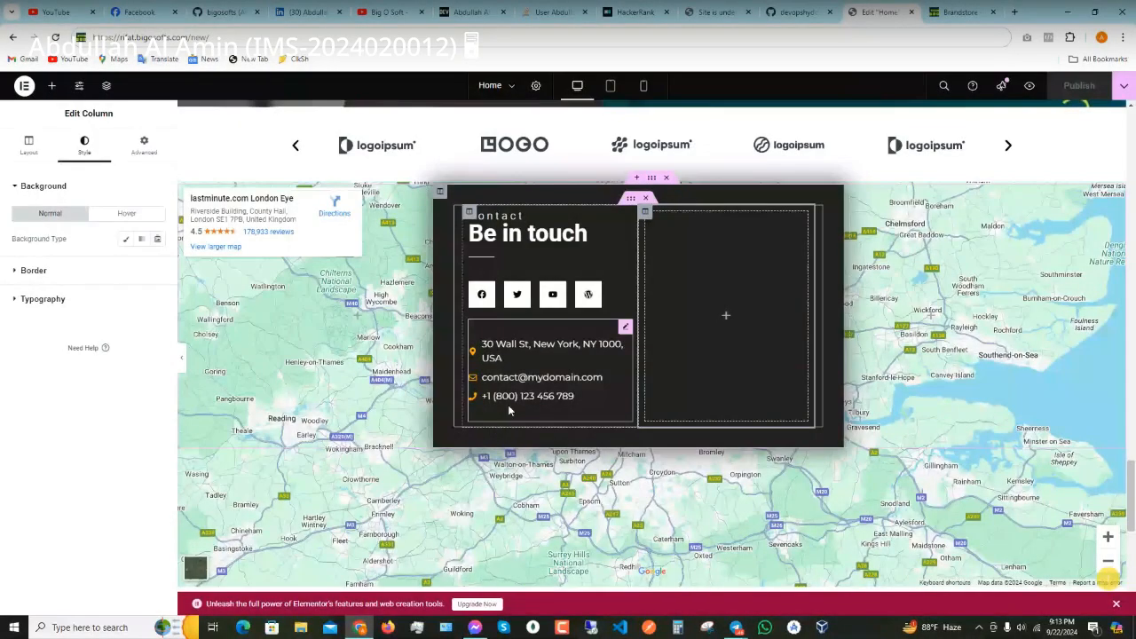
pyautogui.click(509, 409)
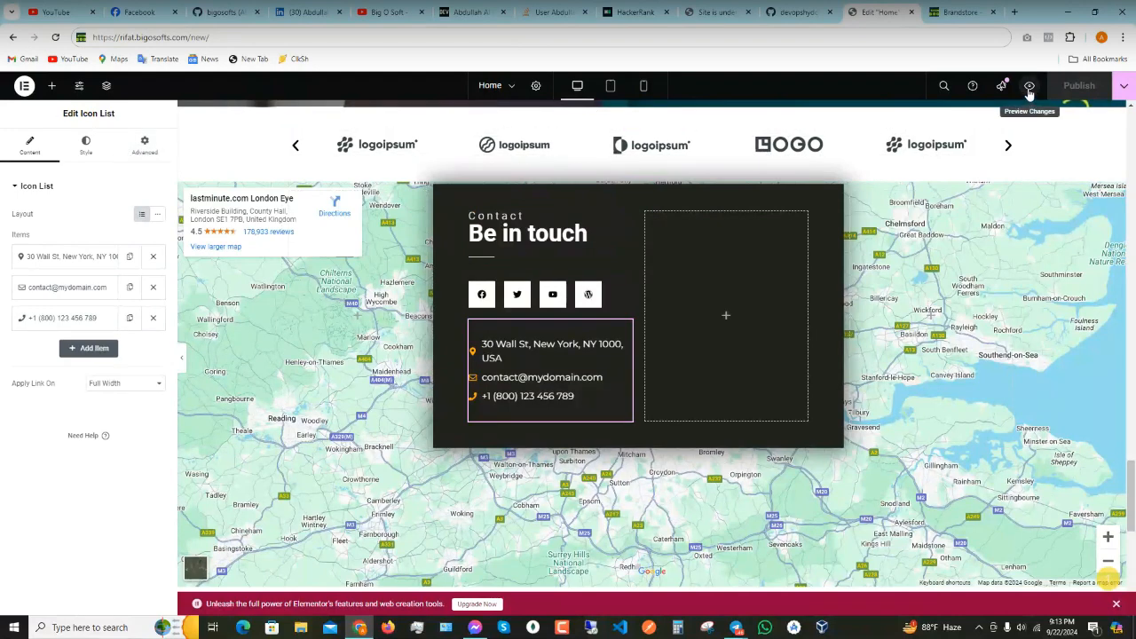
# - Open the Navigator and inspect the contact block's social icons, icon list and columns
pyautogui.click(106, 86)
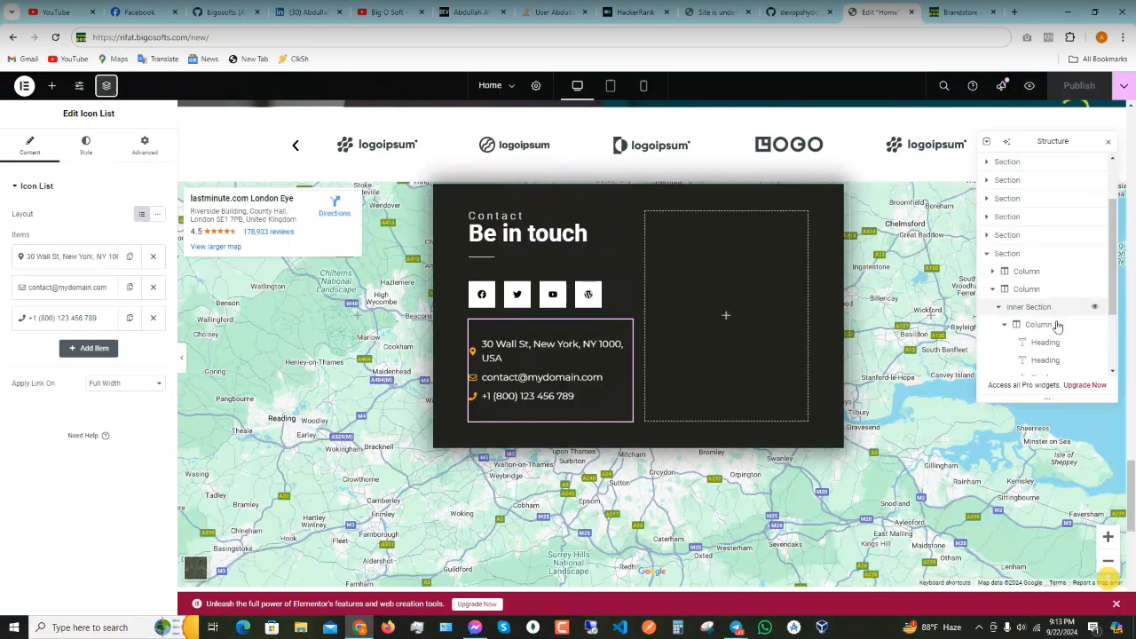
pyautogui.scroll(-1, 1070, 323)
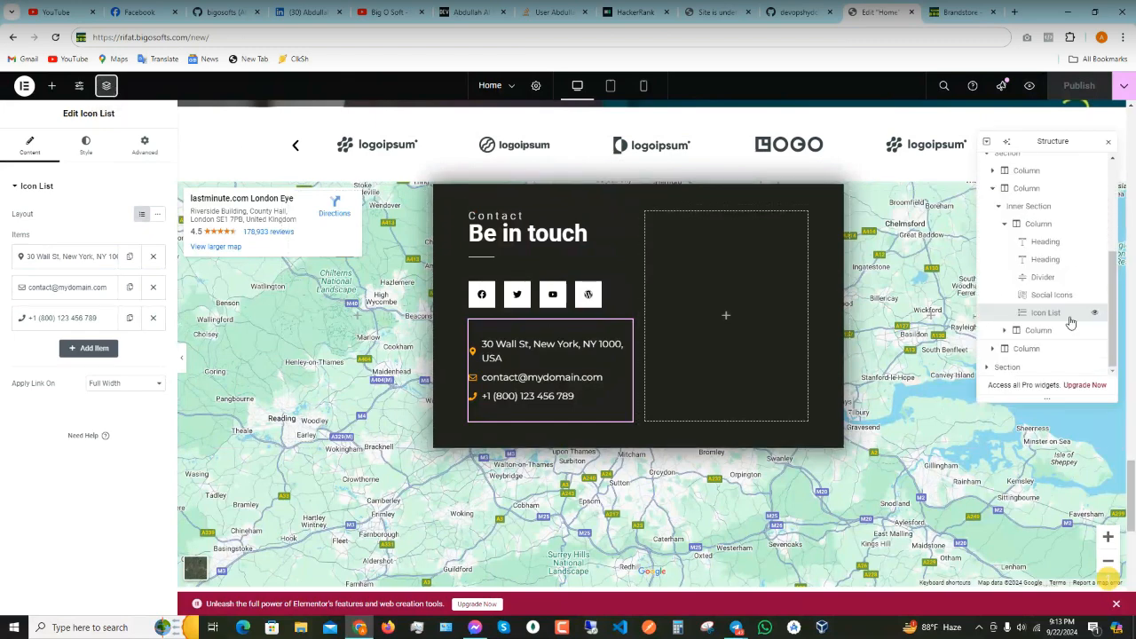
pyautogui.click(1050, 296)
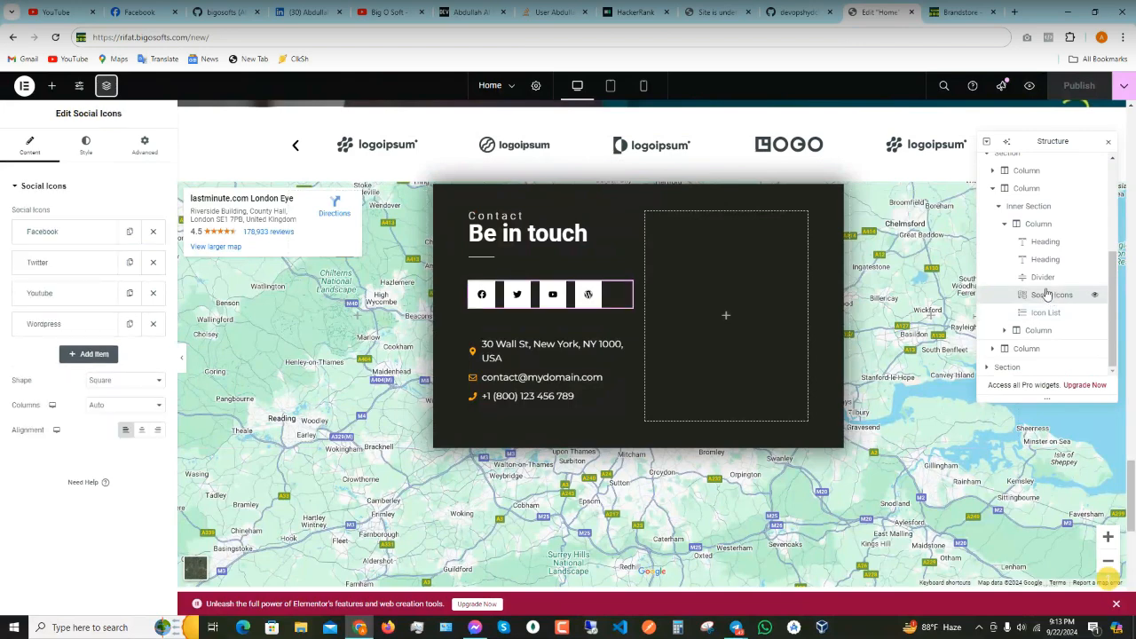
pyautogui.click(1044, 312)
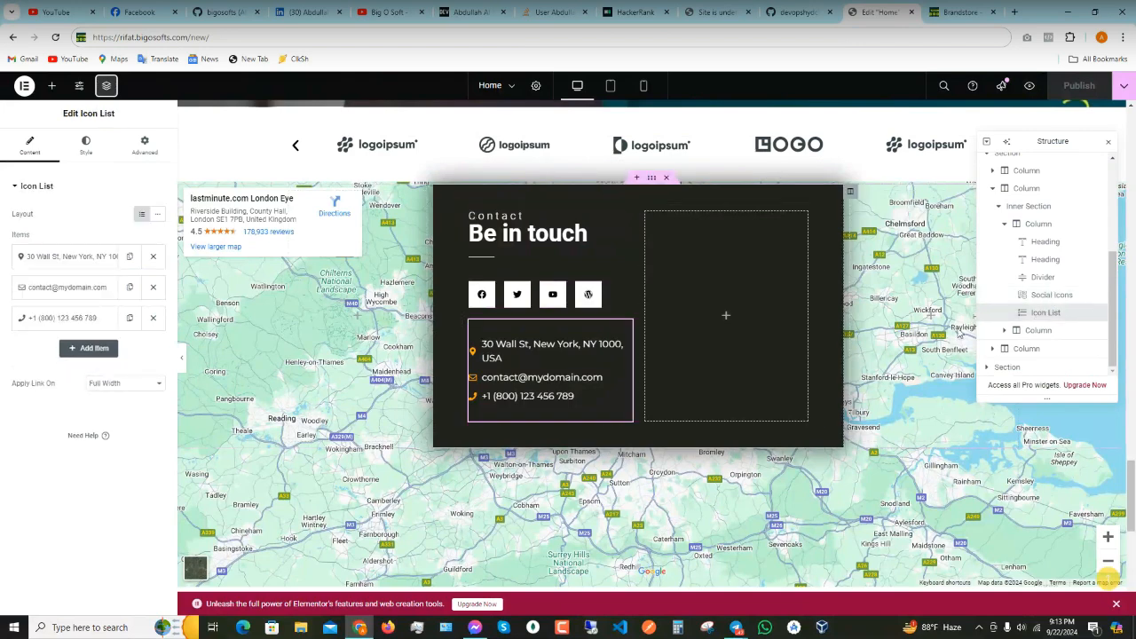
pyautogui.click(1004, 331)
pyautogui.click(1032, 331)
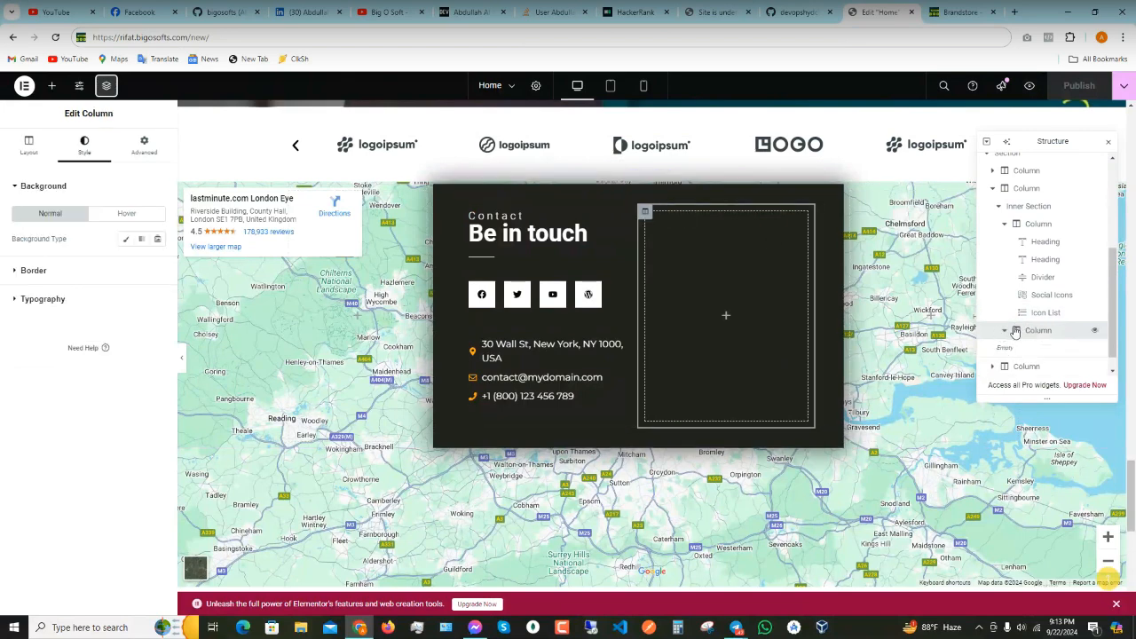
pyautogui.scroll(-1, 1015, 331)
pyautogui.click(1021, 349)
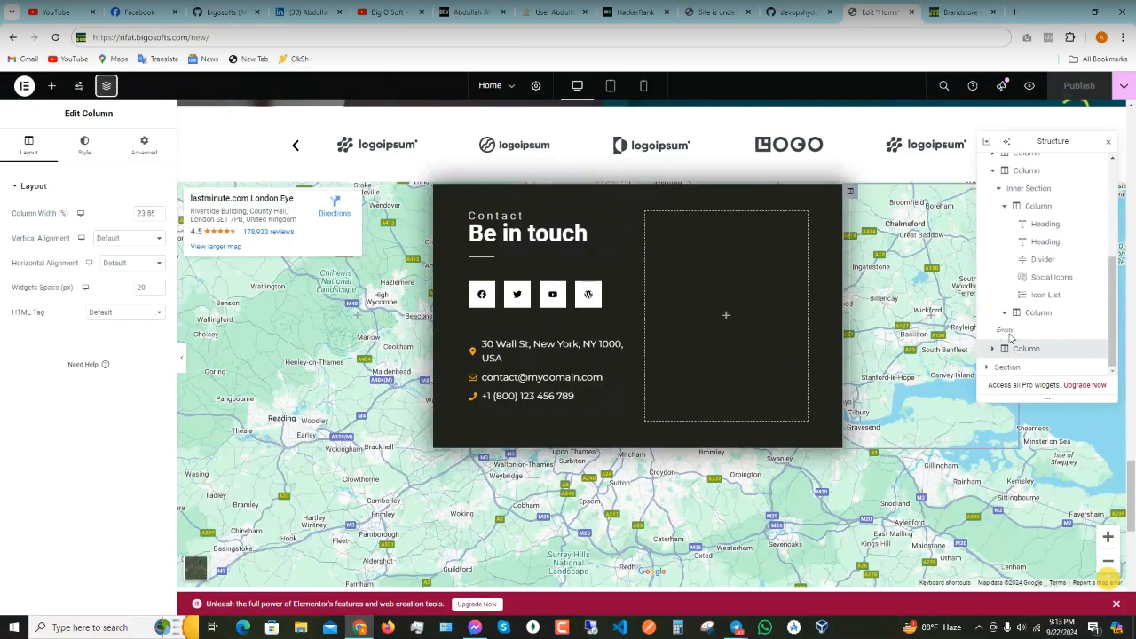
pyautogui.click(1028, 314)
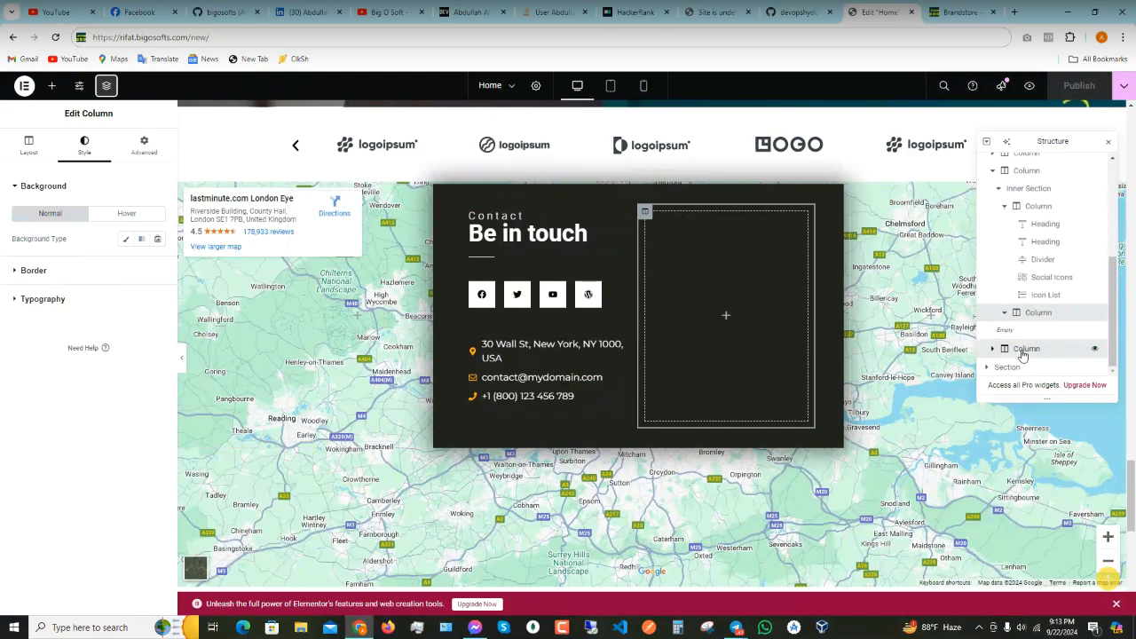
pyautogui.click(1016, 347)
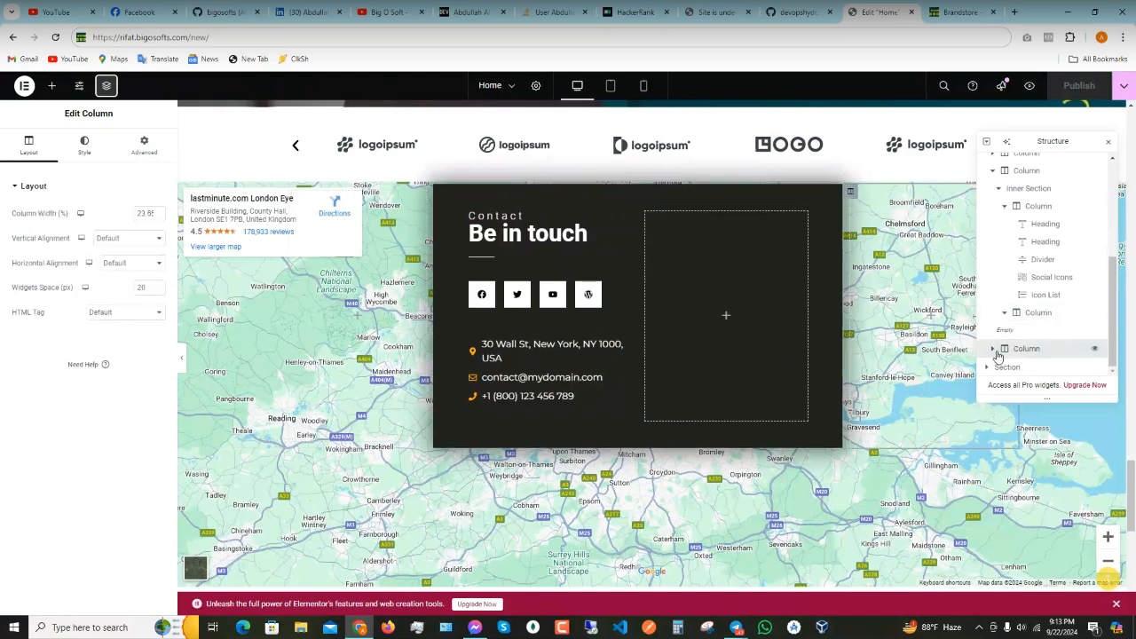
# - Expand the lower column, then the following section and its column, exposing the Google Maps widget
pyautogui.click(992, 349)
pyautogui.scroll(-1, 1017, 337)
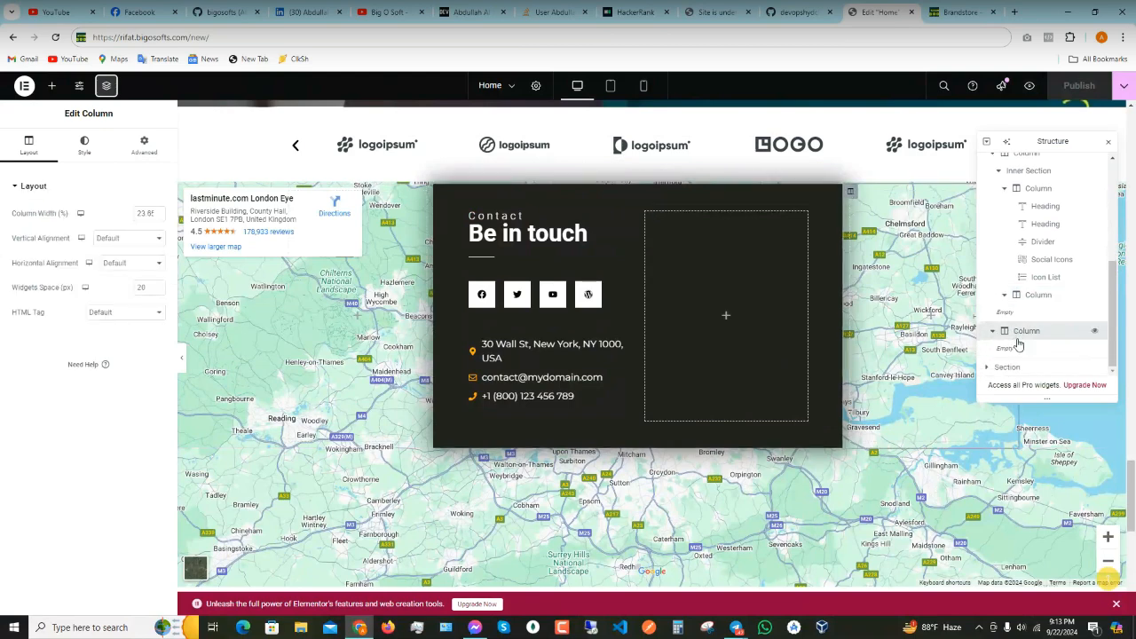
pyautogui.click(1007, 367)
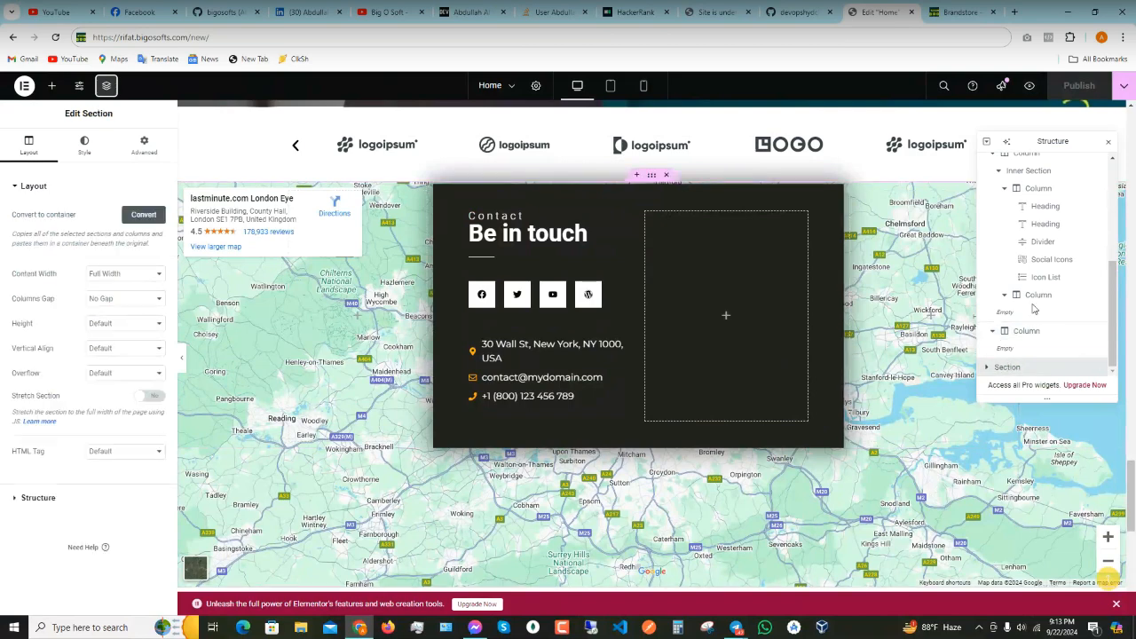
pyautogui.click(986, 367)
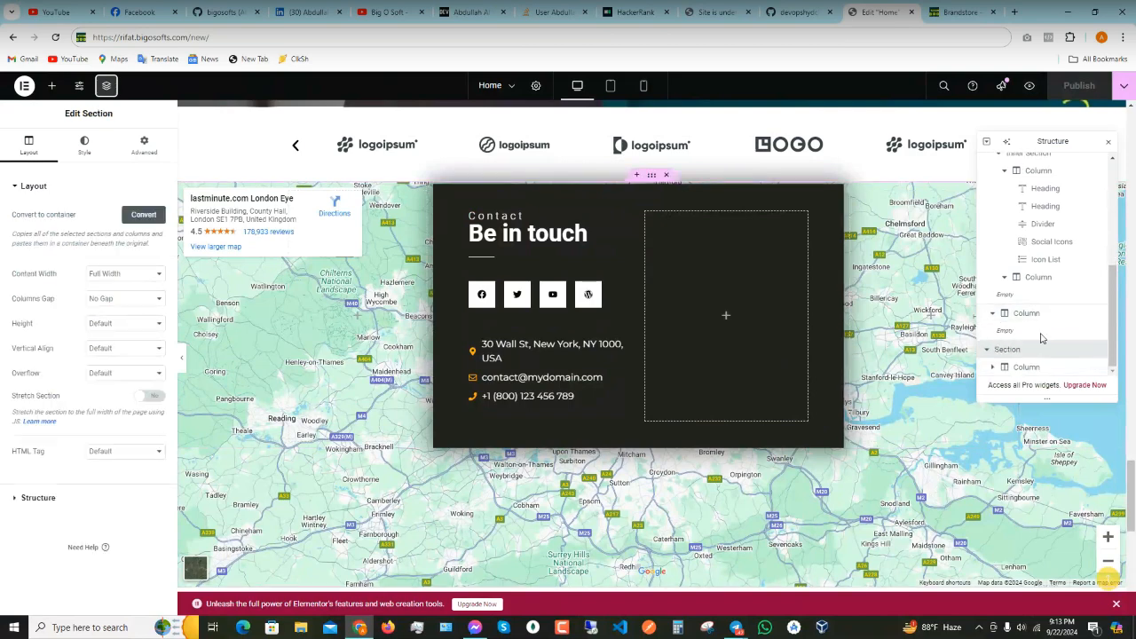
pyautogui.click(1027, 367)
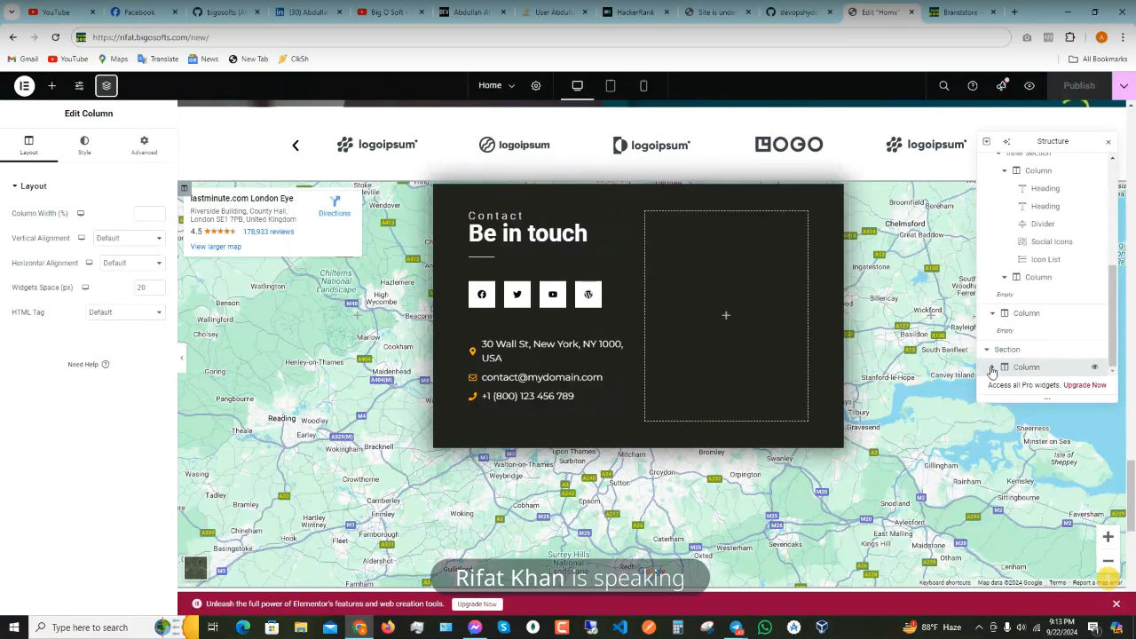
pyautogui.click(992, 367)
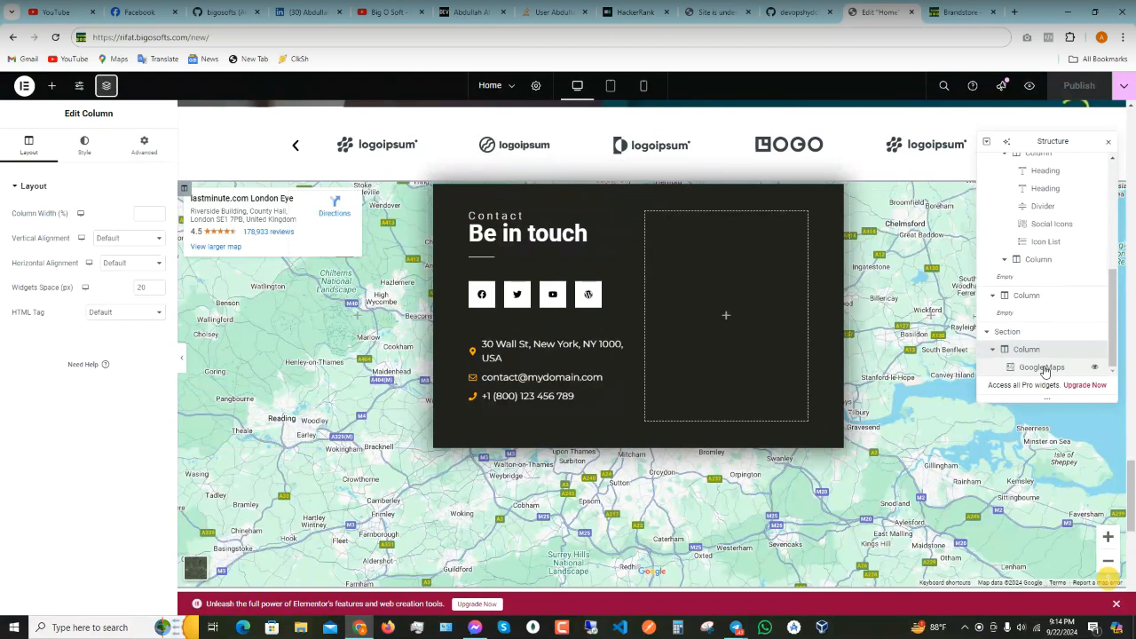
# - Delete the section holding the map via its Navigator context menu
pyautogui.click(1008, 332)
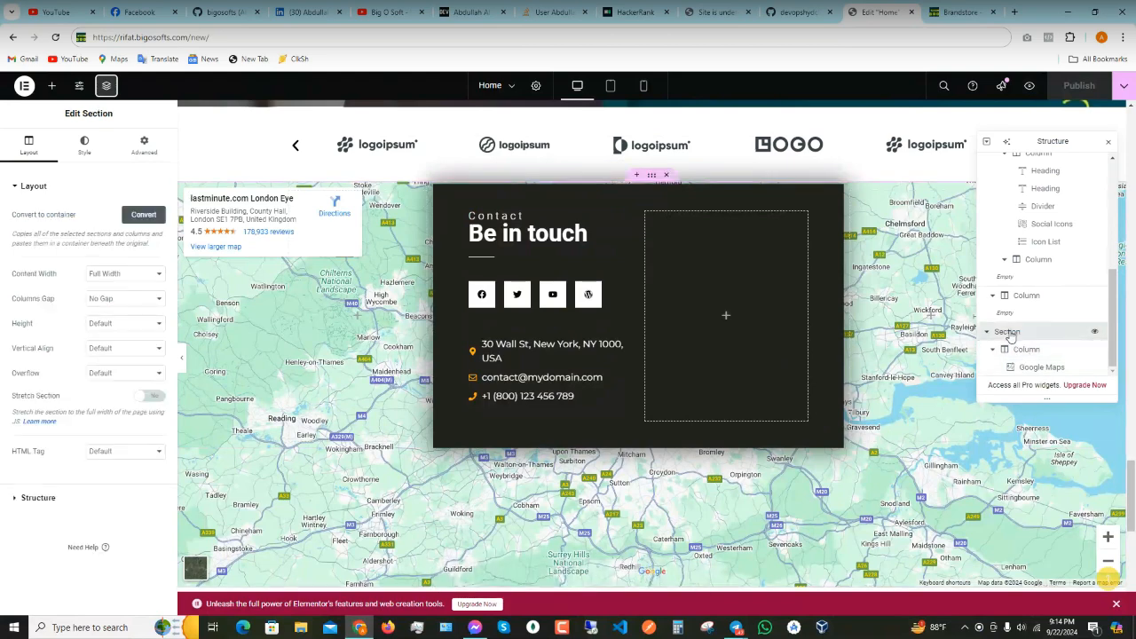
pyautogui.rightClick(1009, 334)
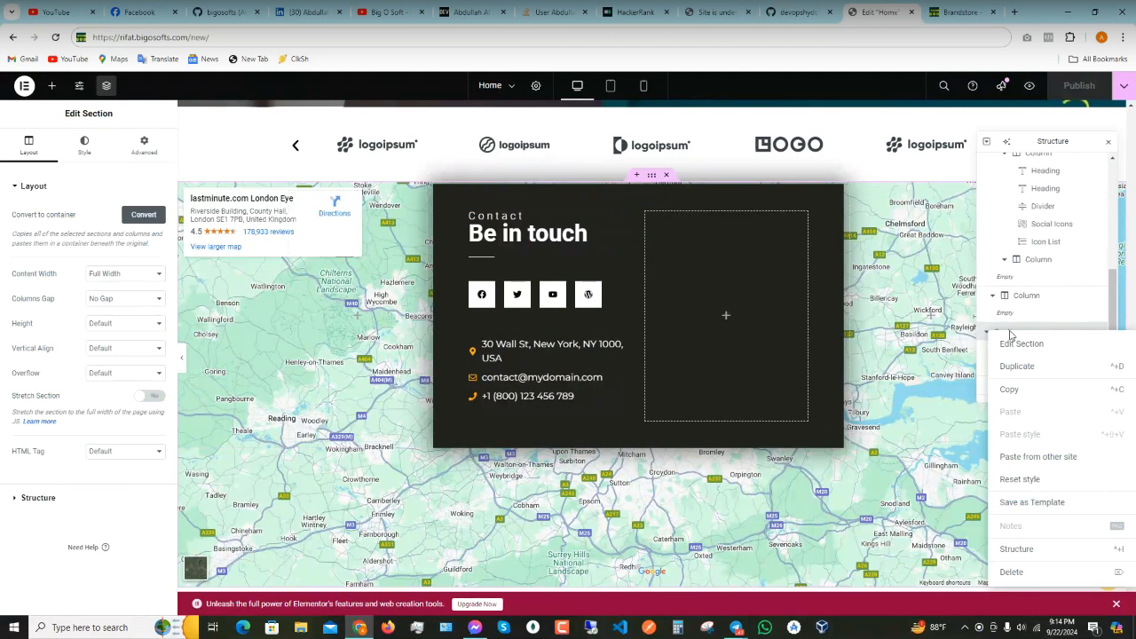
pyautogui.click(1012, 572)
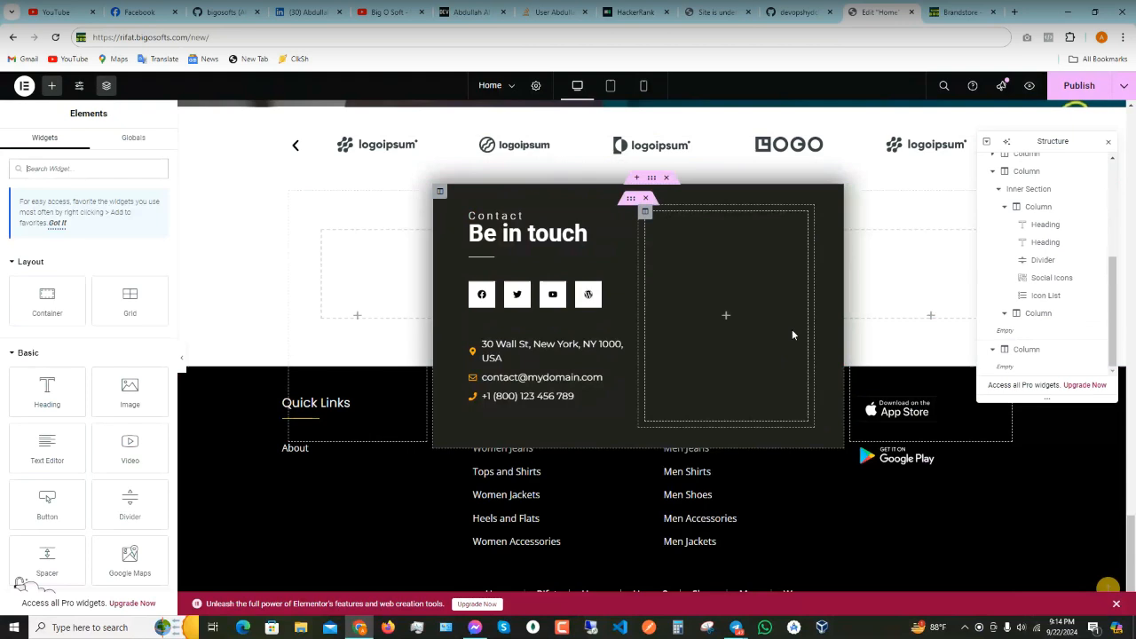
pyautogui.click(1034, 313)
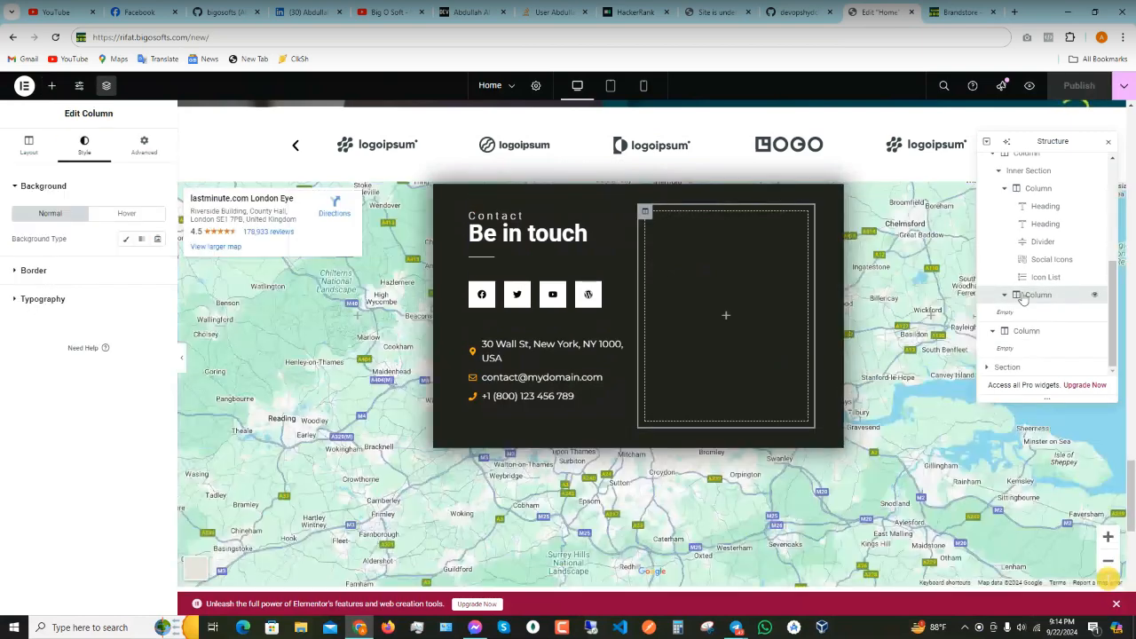
# - Expand the bottom section and column, delete the Google Maps widget, and select the emptied column
pyautogui.click(1005, 369)
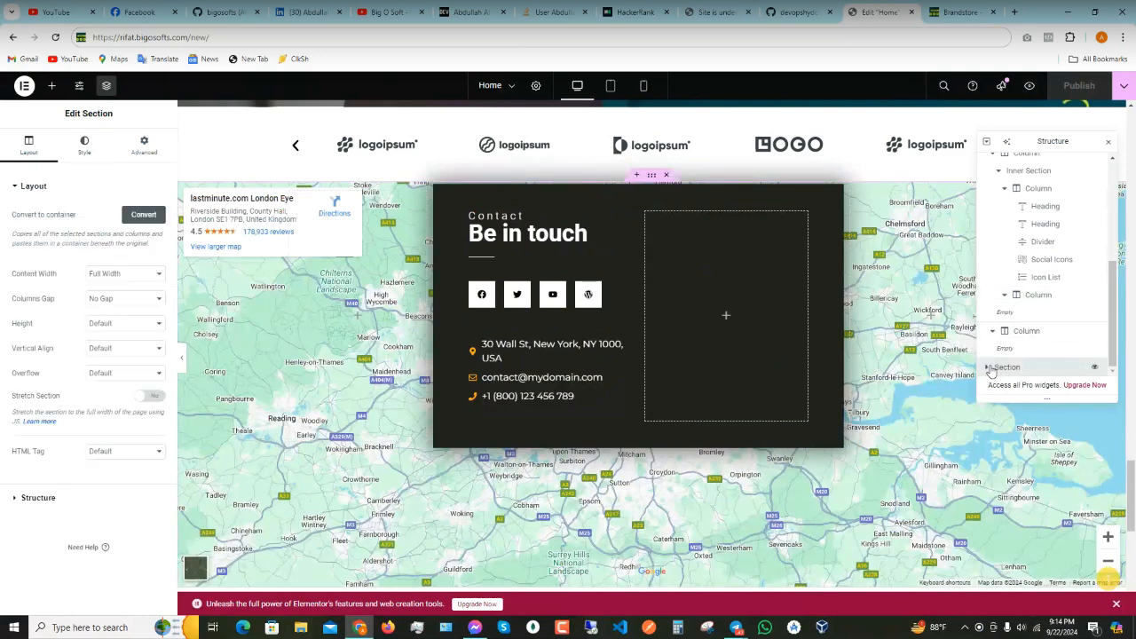
pyautogui.click(986, 367)
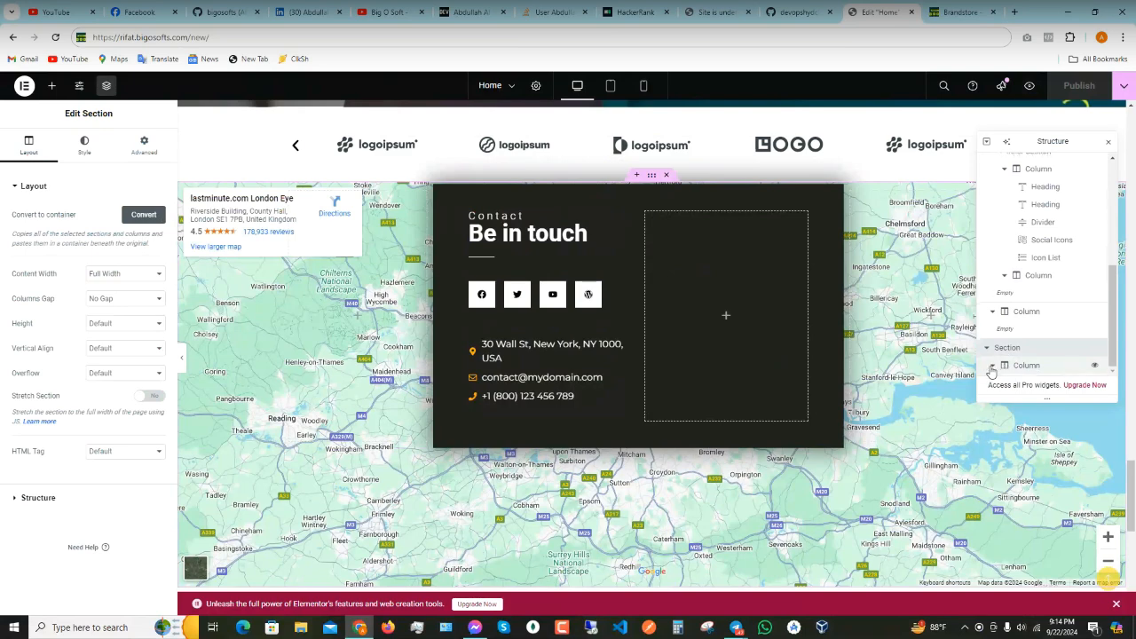
pyautogui.click(992, 367)
pyautogui.click(1029, 367)
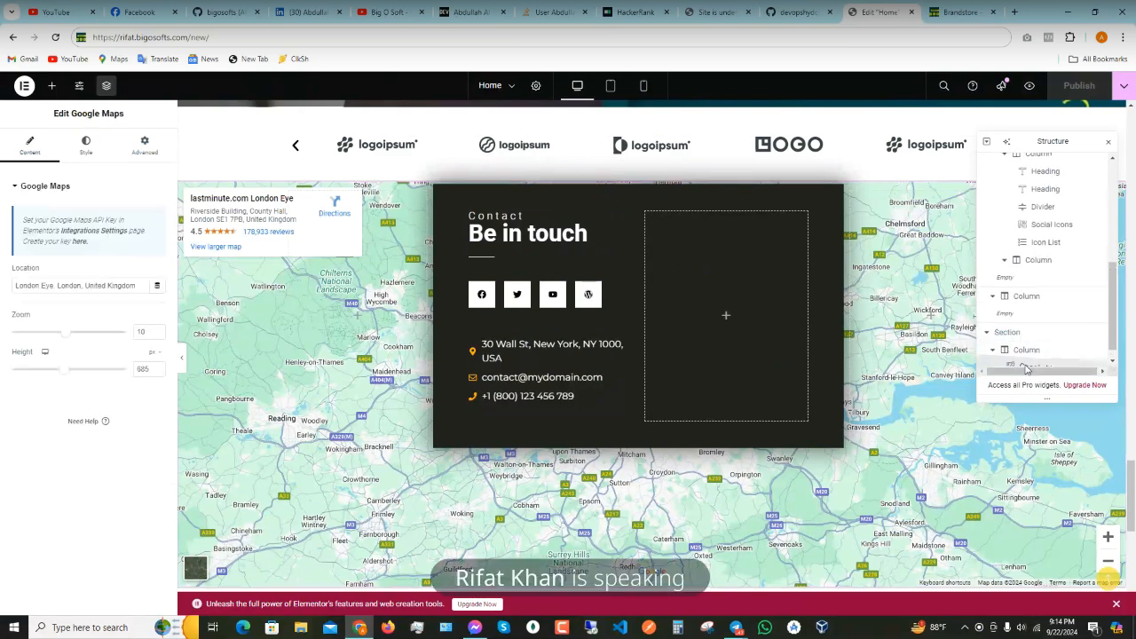
pyautogui.rightClick(1031, 367)
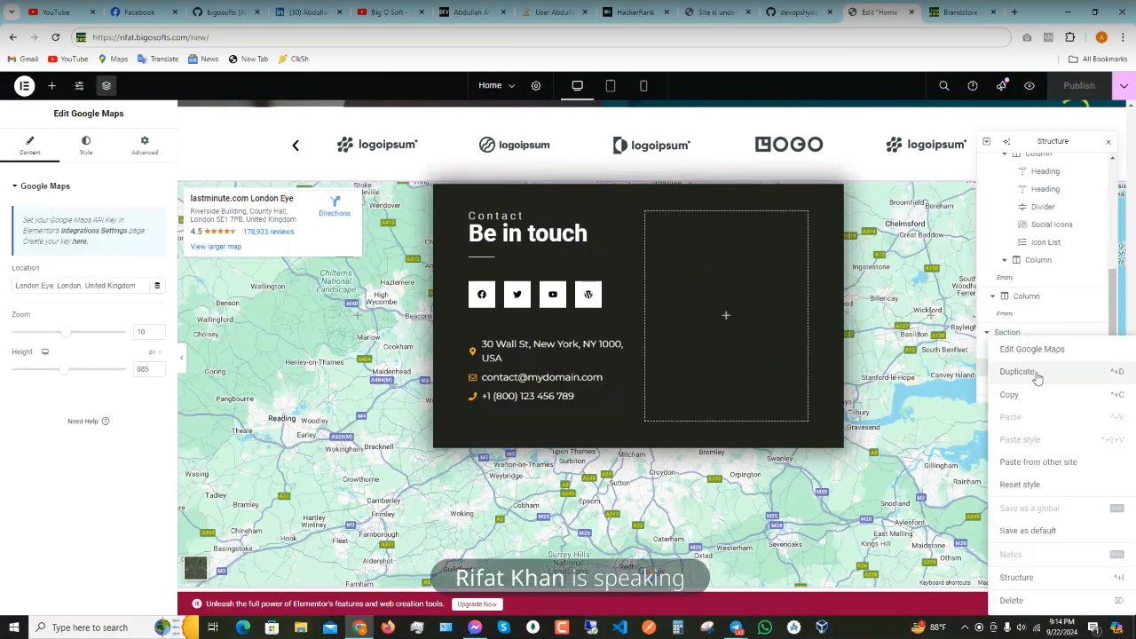
pyautogui.click(1012, 600)
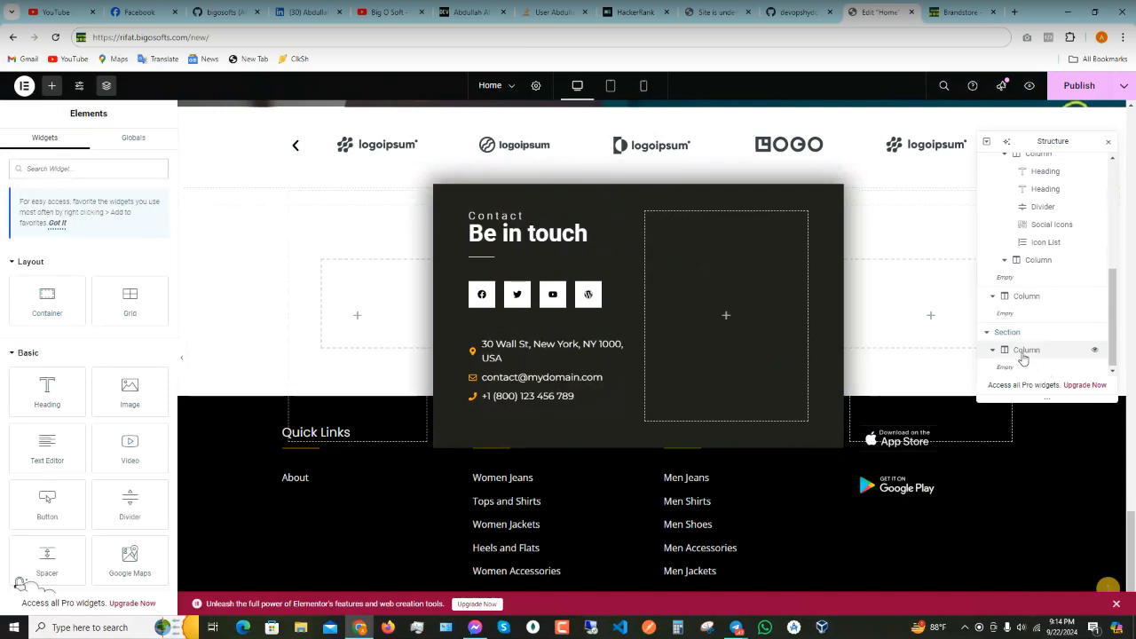
pyautogui.click(1004, 351)
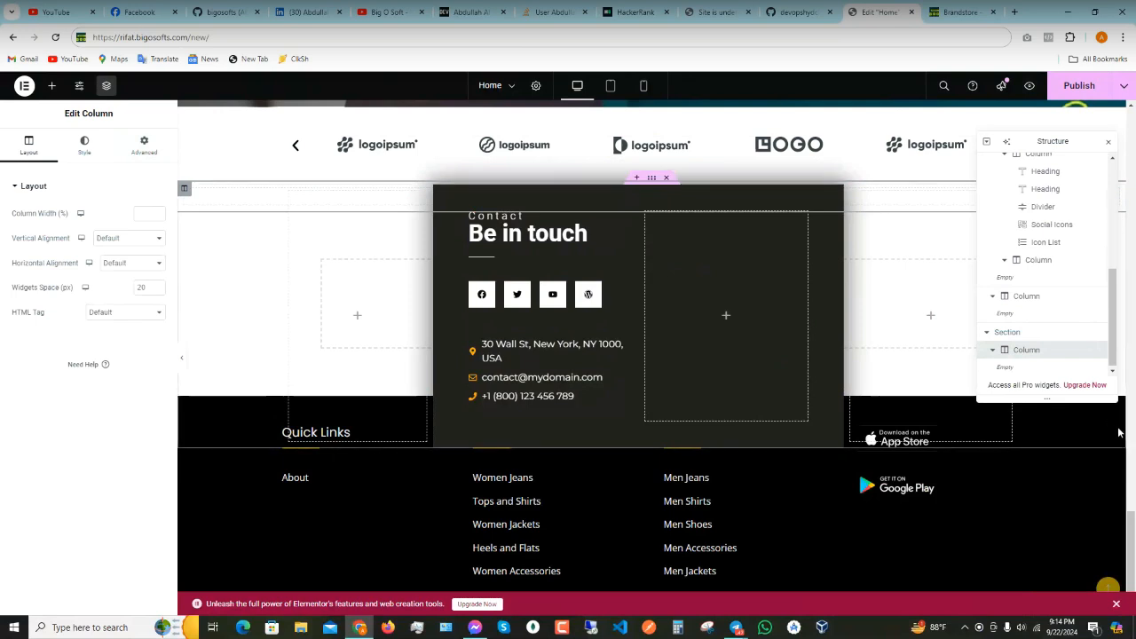
# - Unlink the empty column's padding and change top and bottom from 100 to 0
pyautogui.click(1008, 335)
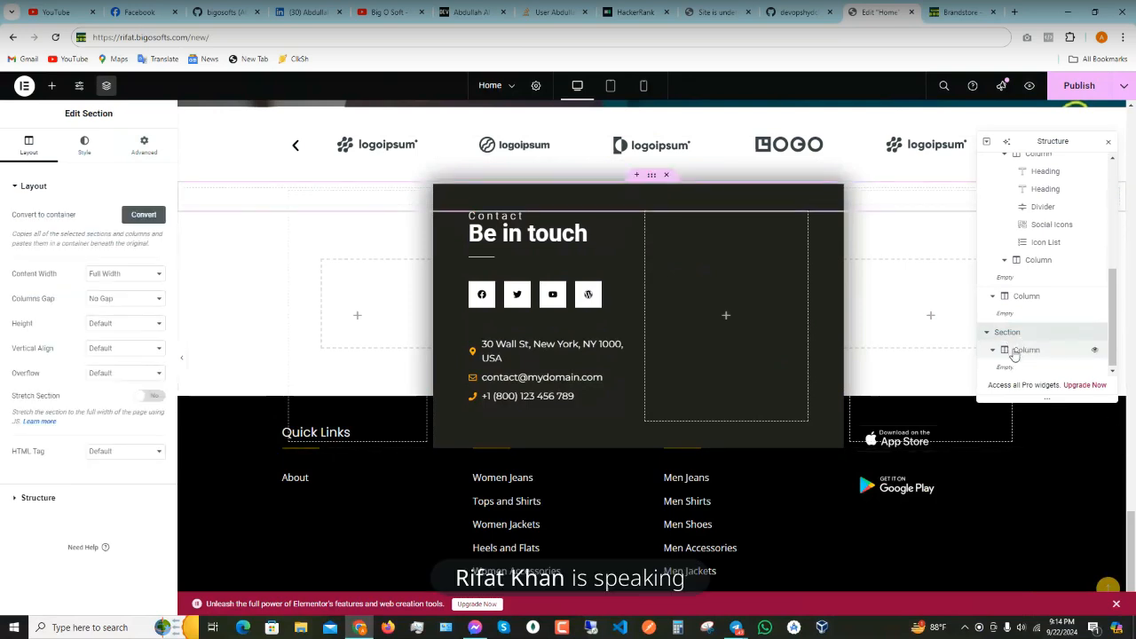
pyautogui.click(1022, 350)
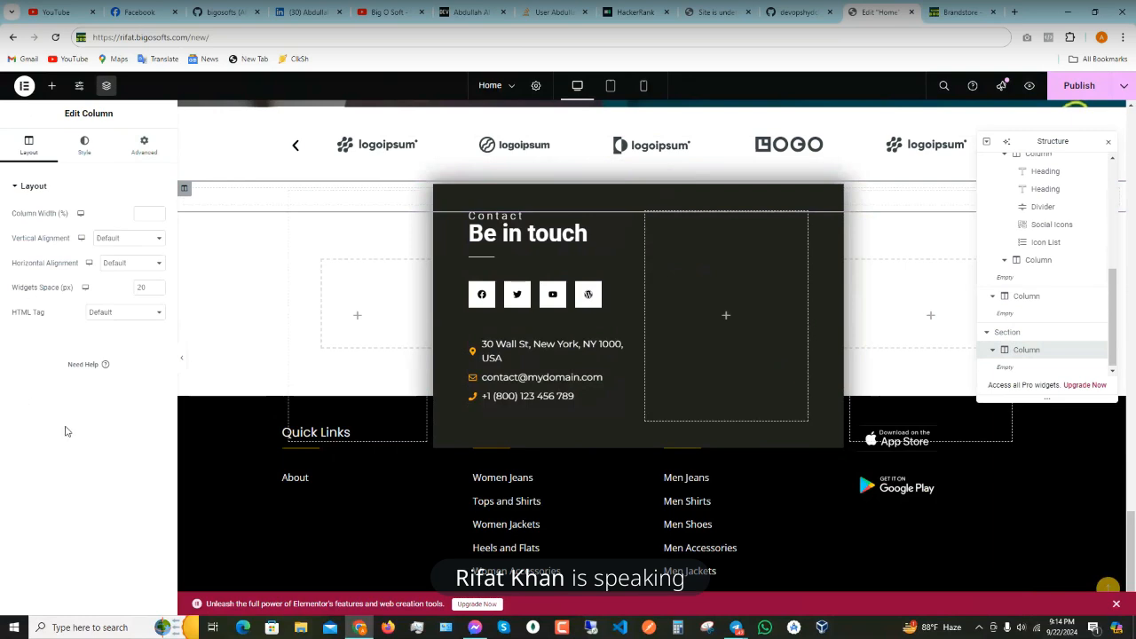
pyautogui.click(145, 143)
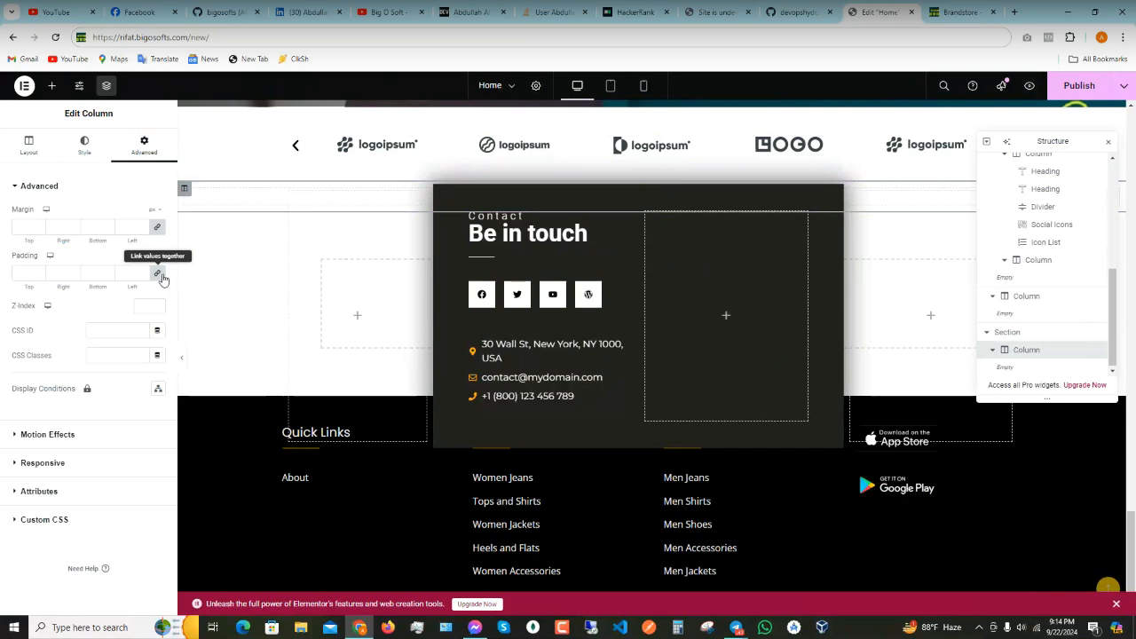
pyautogui.click(160, 275)
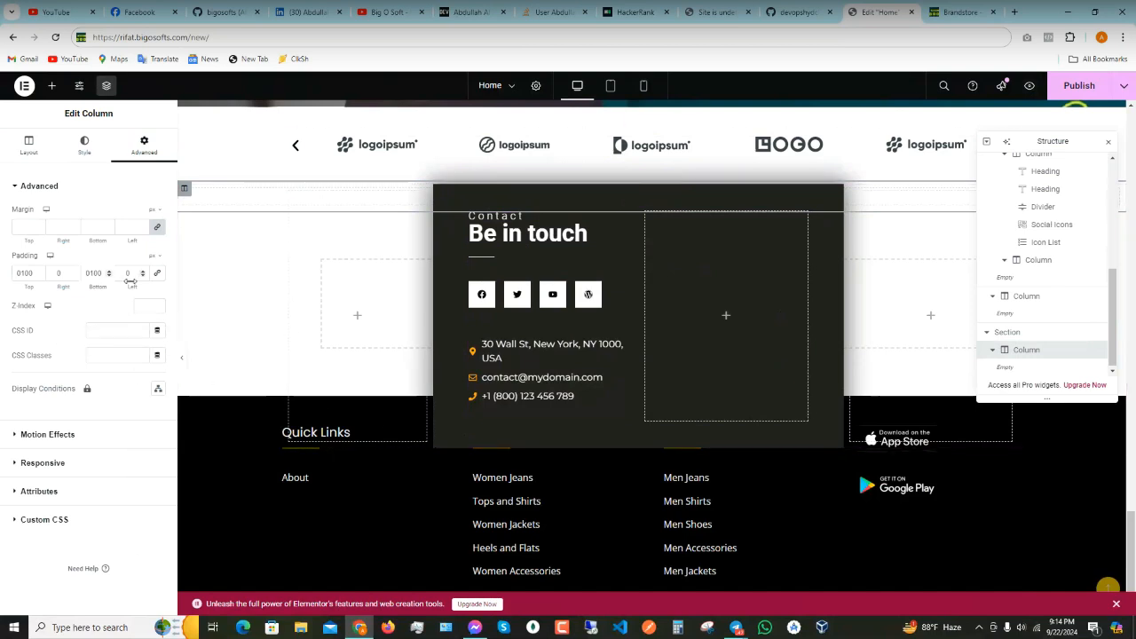
pyautogui.press('BackSpace')
pyautogui.press('BackSpace')
pyautogui.press('BackSpace')
pyautogui.moveTo(39, 274); pyautogui.dragTo(3, 277)
pyautogui.press('BackSpace')
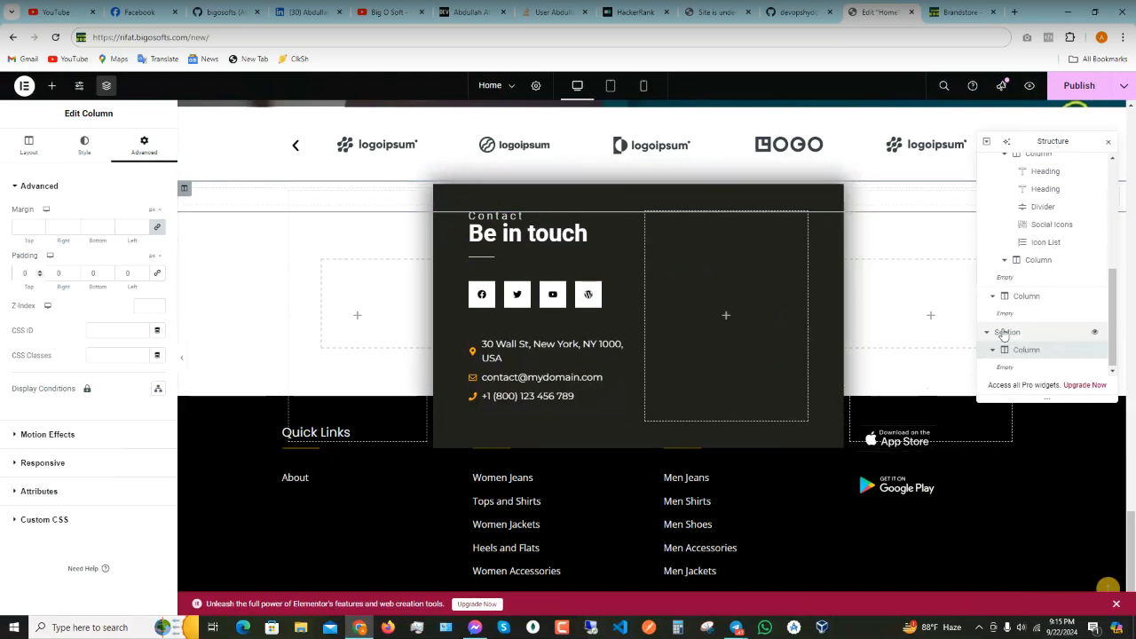
# - Delete the empty bottom section, then show the 'Be in touch' section's Advanced margin settings
pyautogui.click(1003, 333)
pyautogui.rightClick(1006, 334)
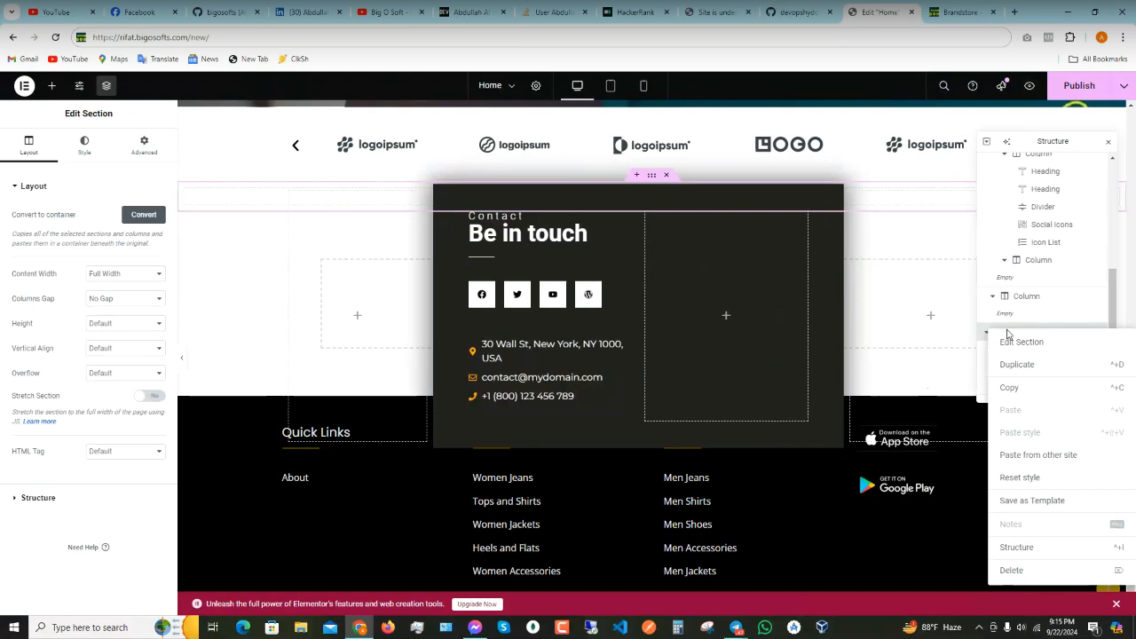
pyautogui.click(1019, 569)
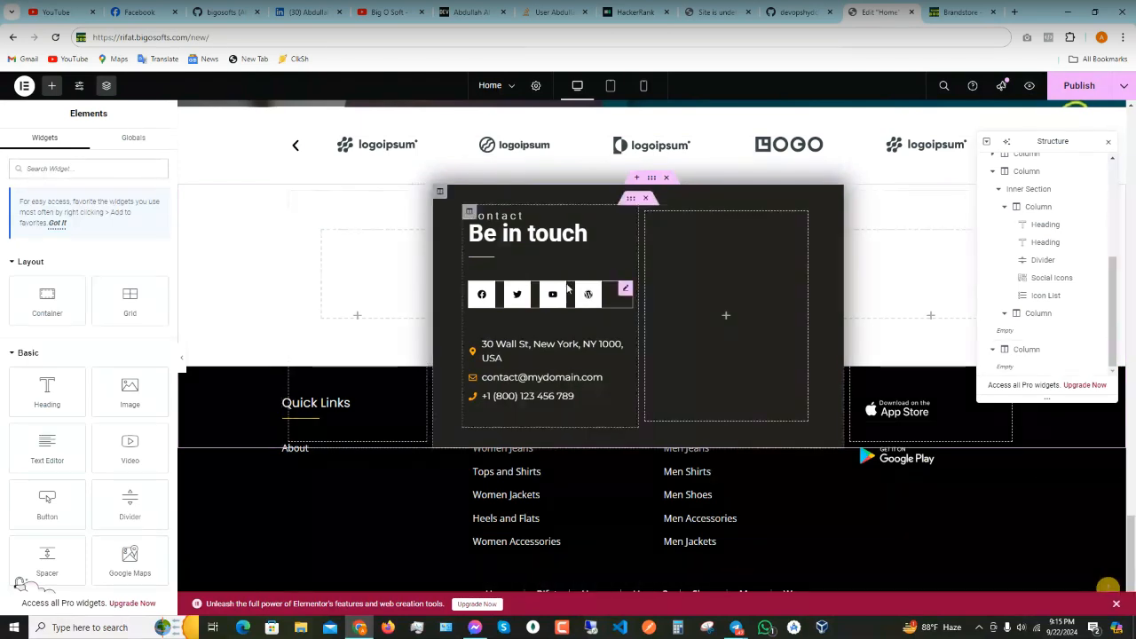
pyautogui.click(652, 180)
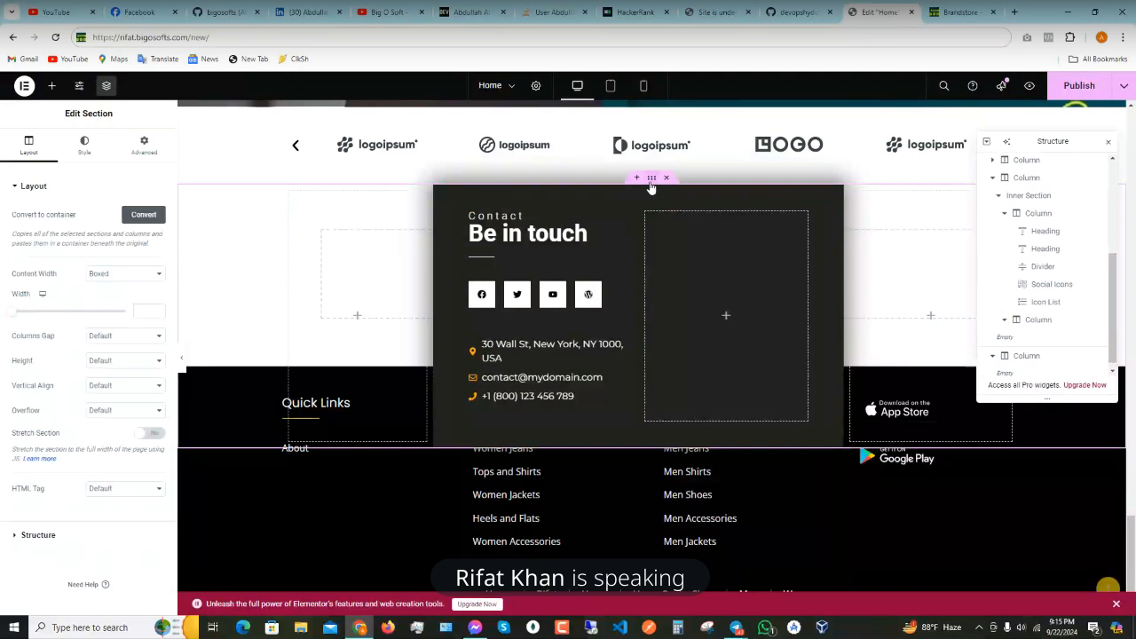
pyautogui.click(143, 144)
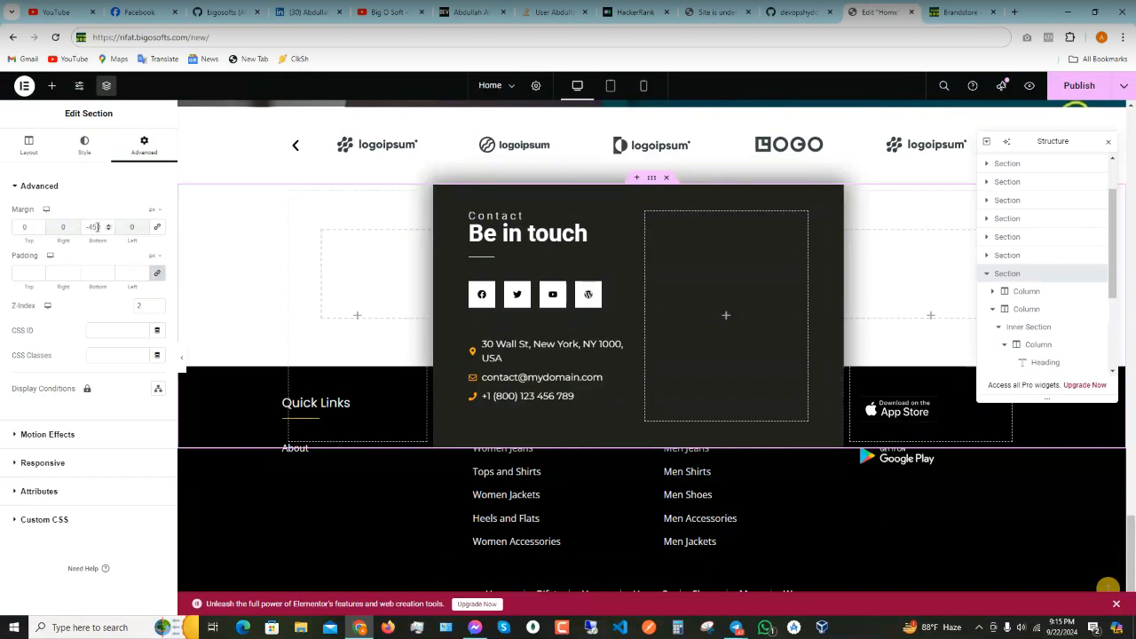
# - Change the contact section's -450 bottom margin and publish the page
pyautogui.moveTo(101, 228); pyautogui.dragTo(1082, 89)
pyautogui.click(1079, 86)
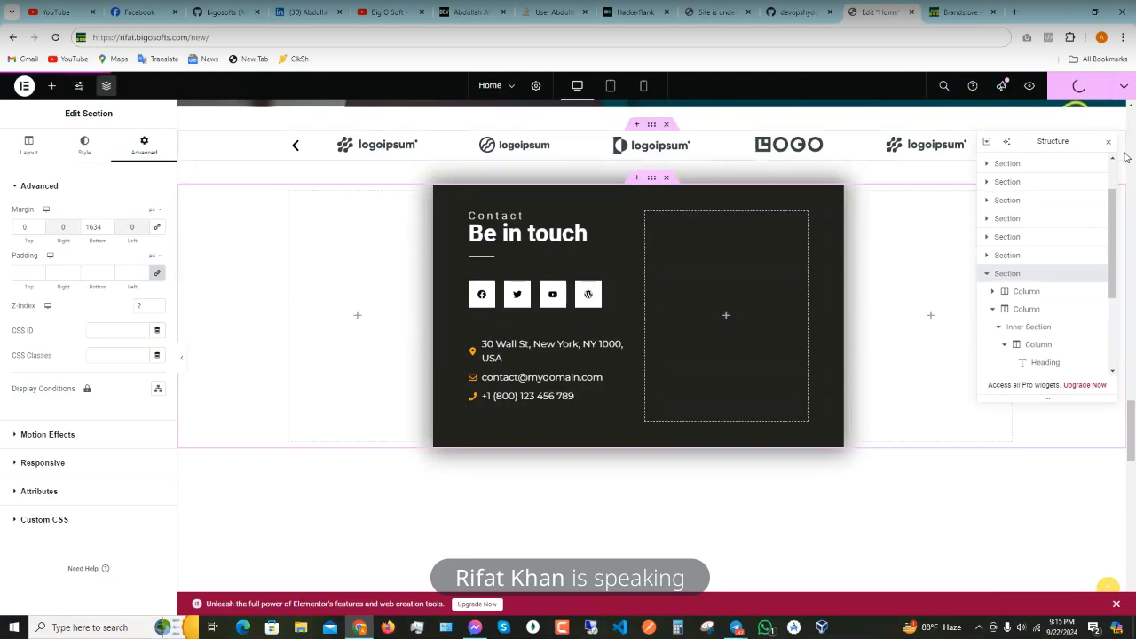
pyautogui.click(1107, 142)
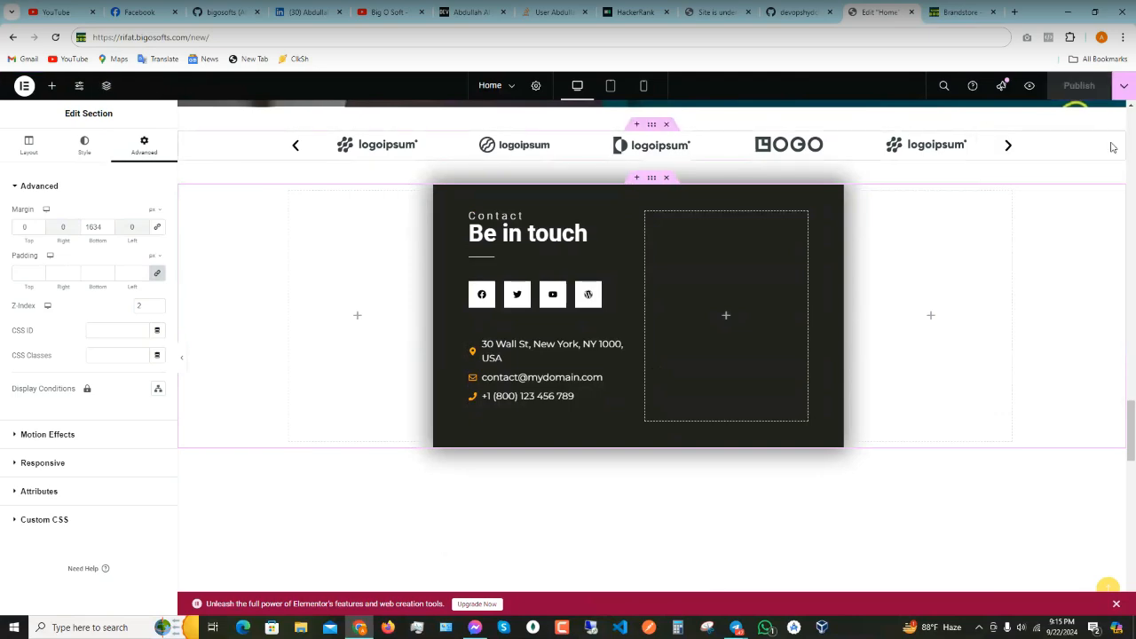
pyautogui.scroll(10, 600, 275)
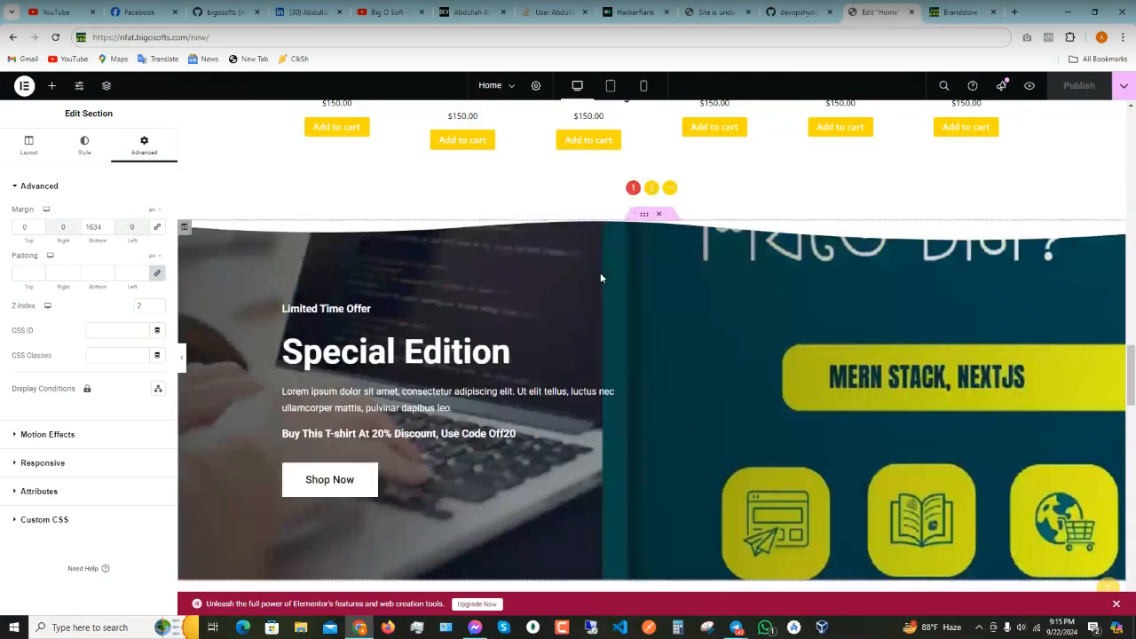
pyautogui.scroll(-5, 599, 277)
pyautogui.scroll(3, 600, 278)
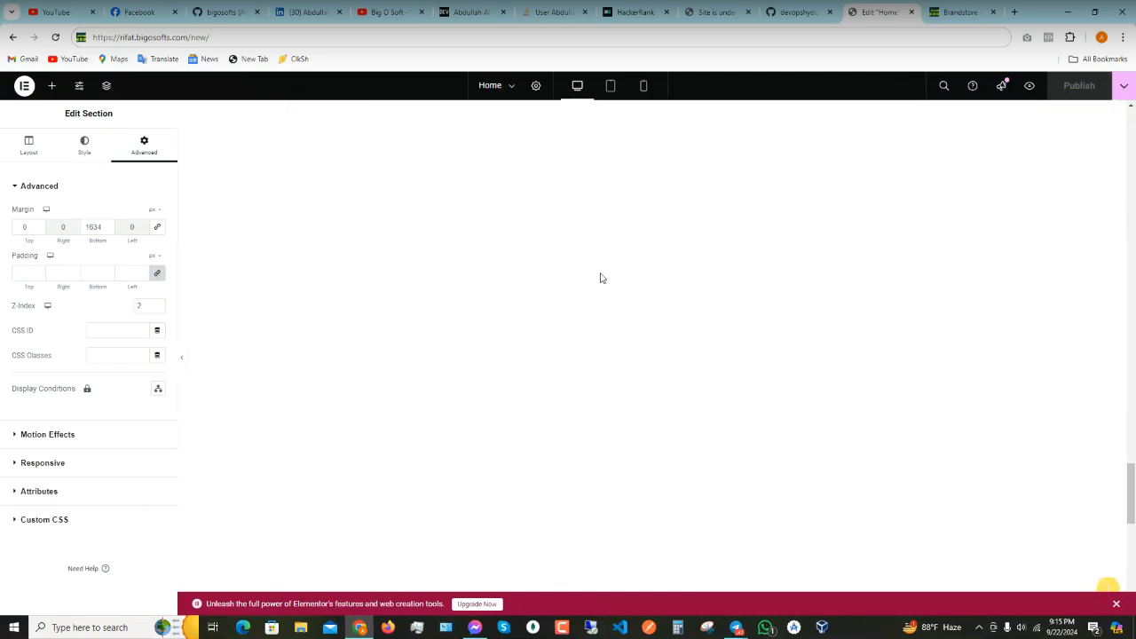
pyautogui.scroll(5, 600, 278)
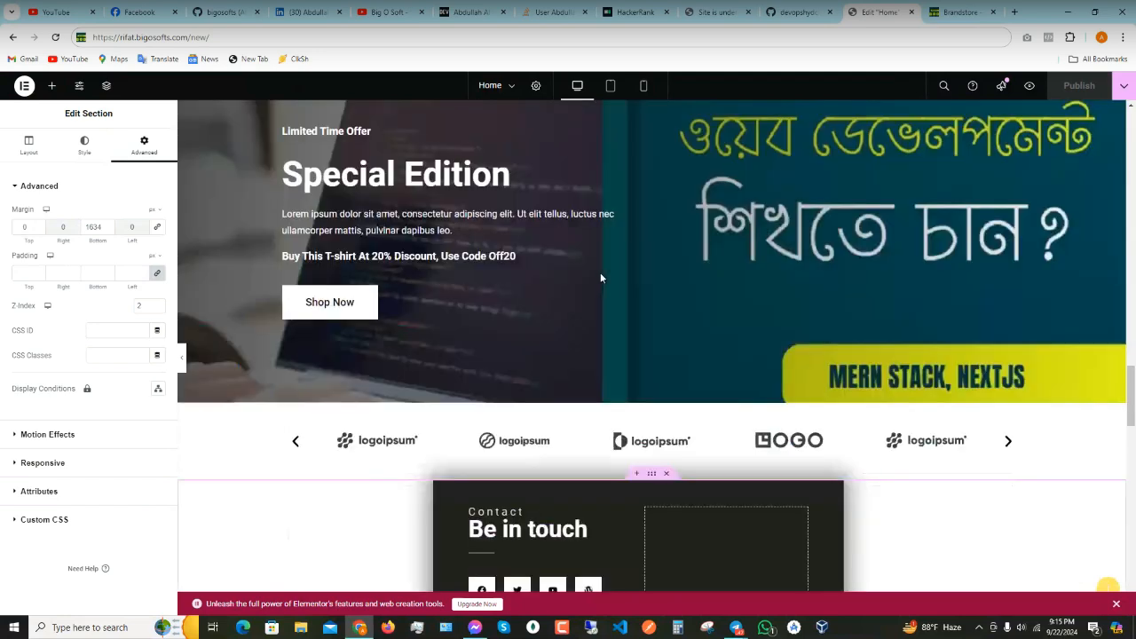
pyautogui.scroll(-5, 600, 278)
# - Retype the bottom margin (66) so the footer sits directly below, collapse Advanced, and republish
pyautogui.moveTo(102, 226); pyautogui.dragTo(68, 226)
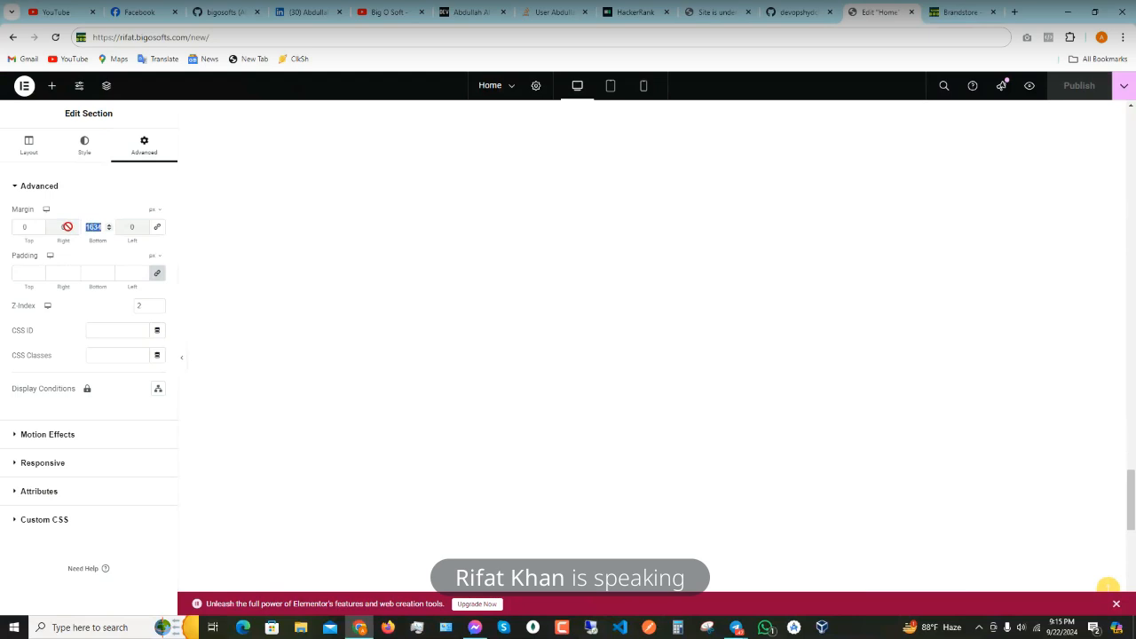
pyautogui.write('66')
pyautogui.moveTo(379, 243); pyautogui.dragTo(102, 216)
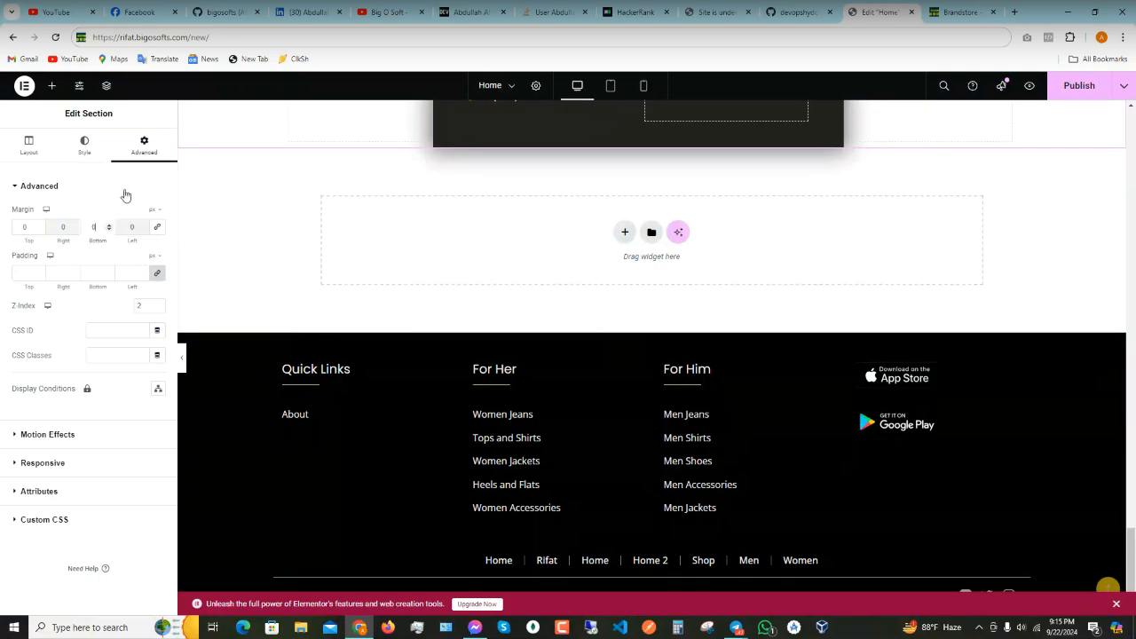
pyautogui.click(107, 199)
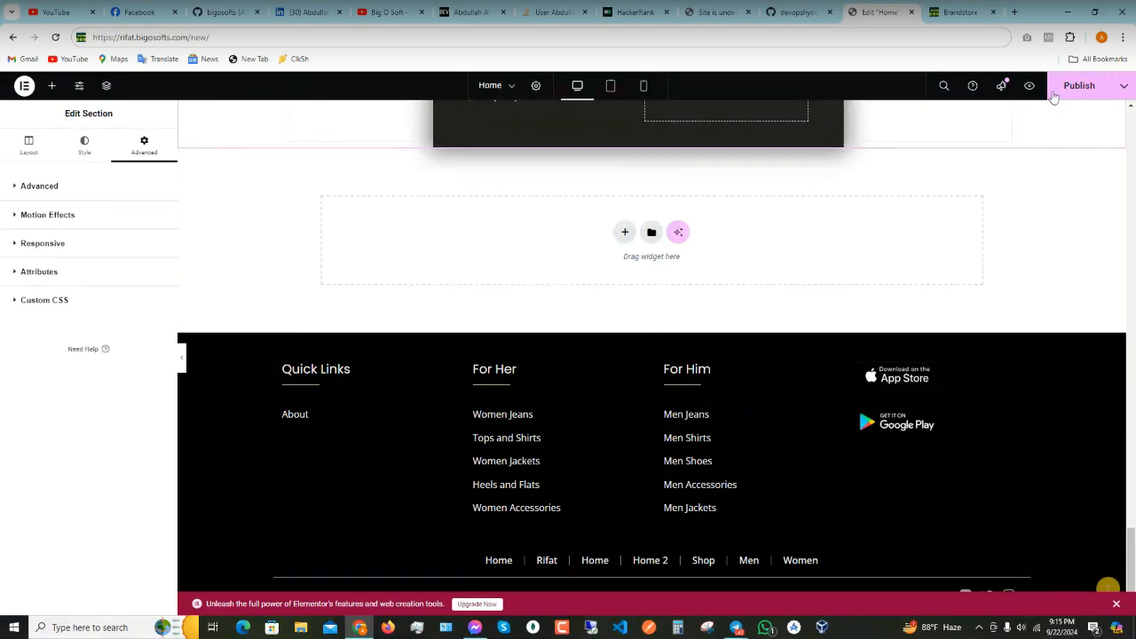
pyautogui.click(1075, 85)
pyautogui.scroll(5, 748, 355)
pyautogui.scroll(5, 768, 348)
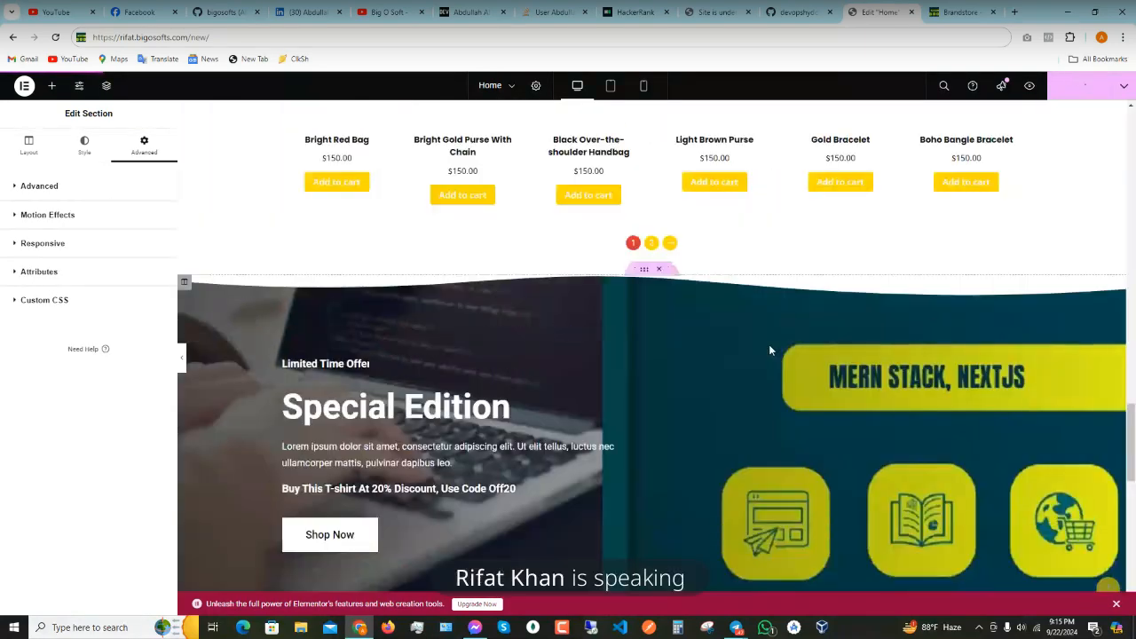
pyautogui.scroll(5, 768, 348)
# - Switch through the browser tabs to the Elementor 'Edit Home' tab
pyautogui.scroll(5, 768, 348)
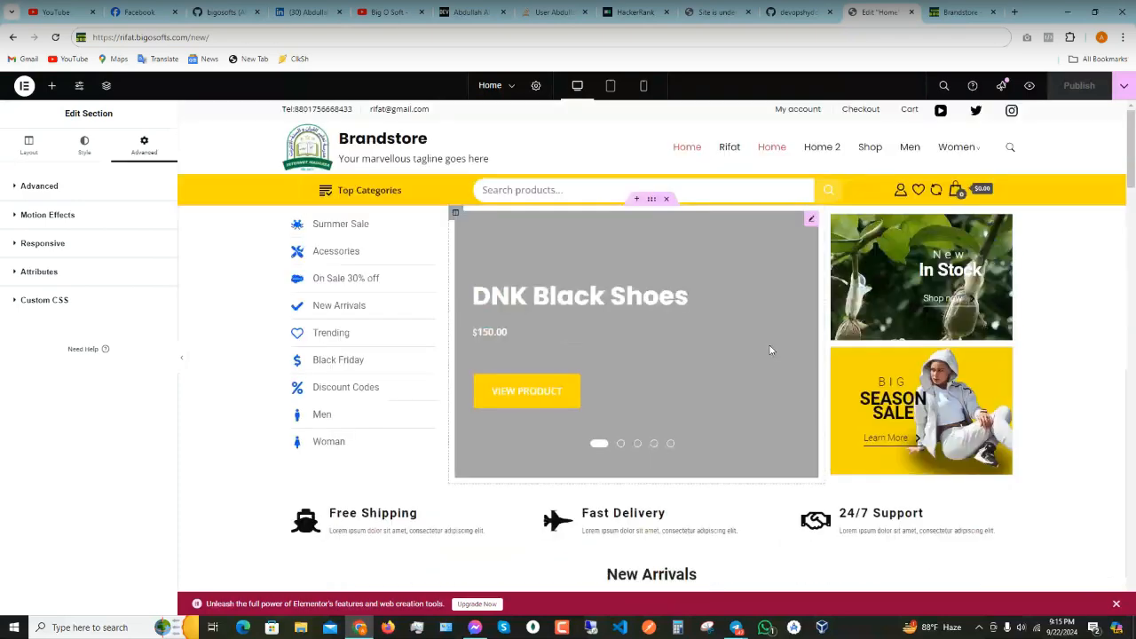
pyautogui.click(801, 11)
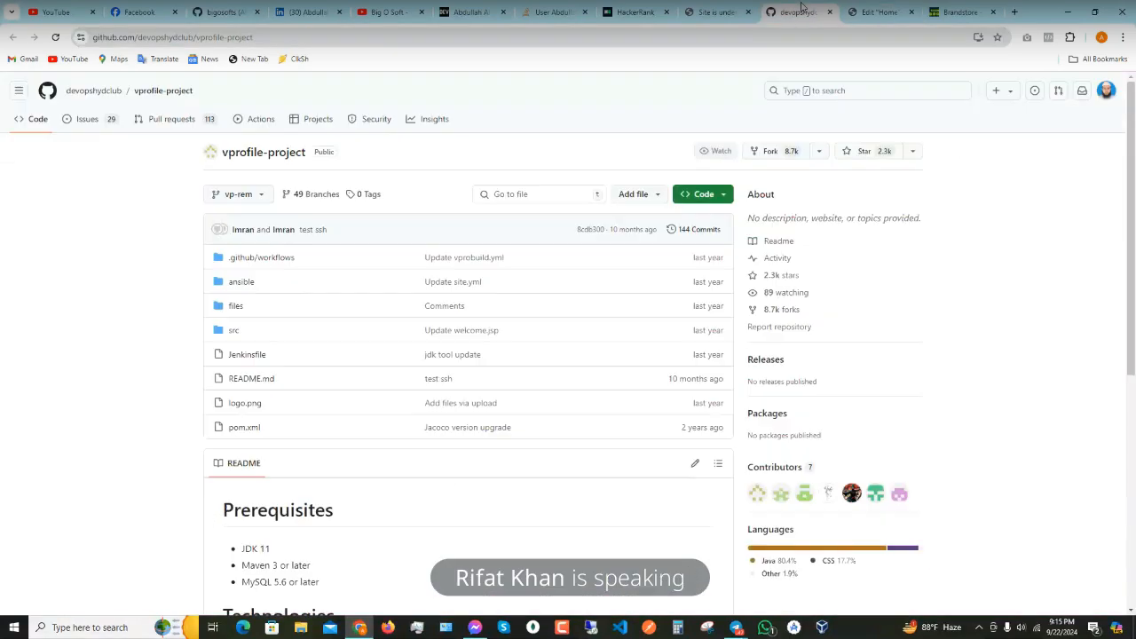
pyautogui.click(709, 11)
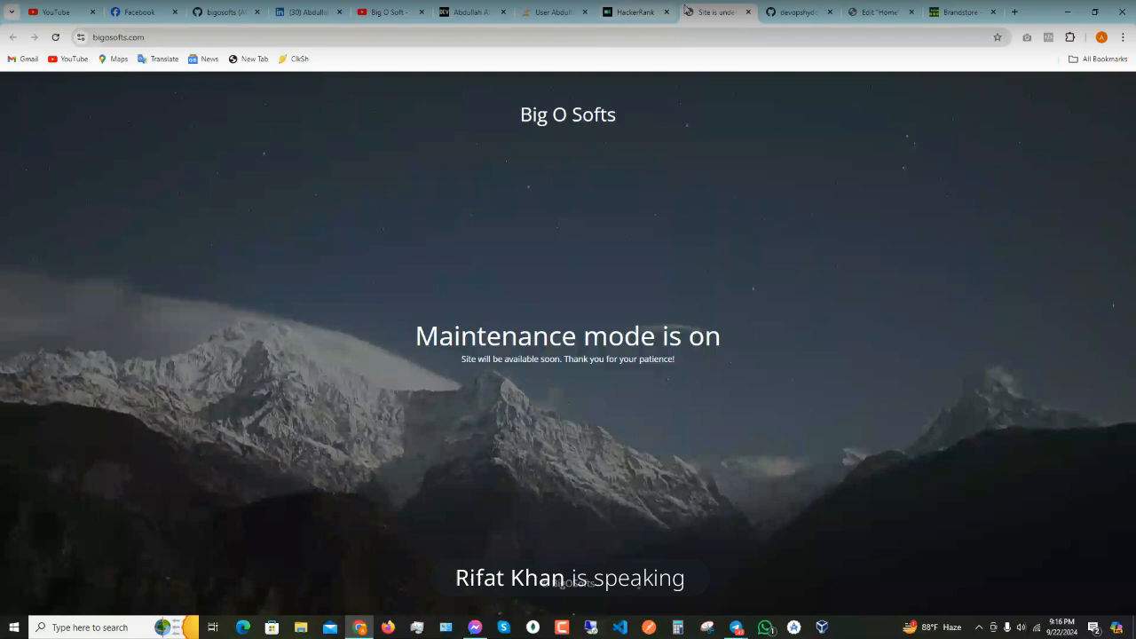
pyautogui.click(883, 11)
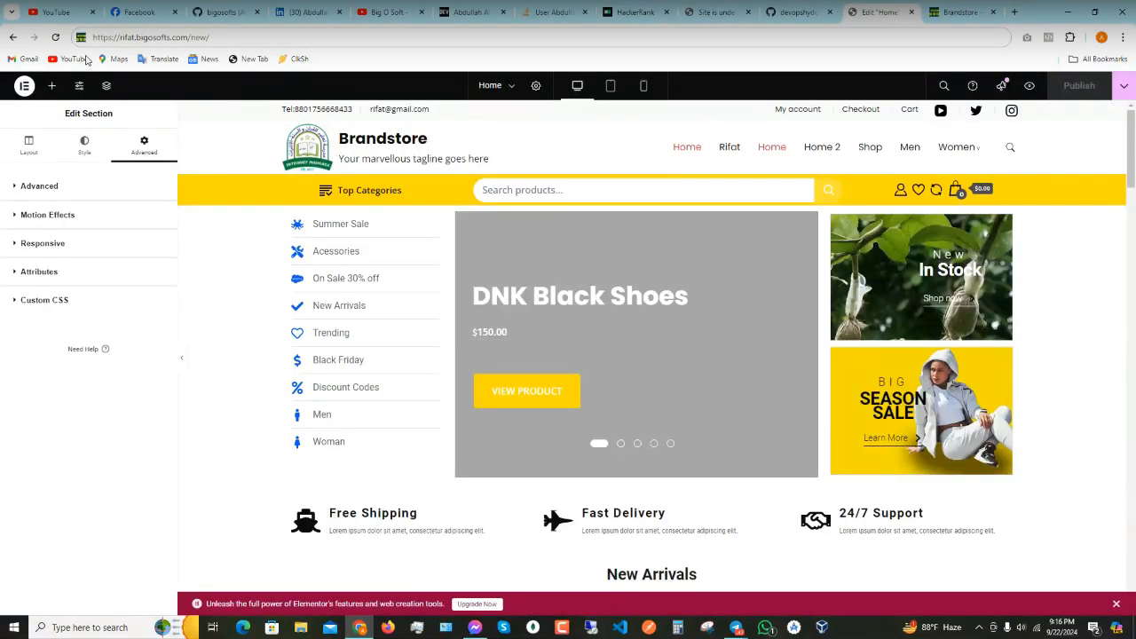
# - Append wp-admin after the site address and load it
pyautogui.click(302, 38)
pyautogui.click(302, 41)
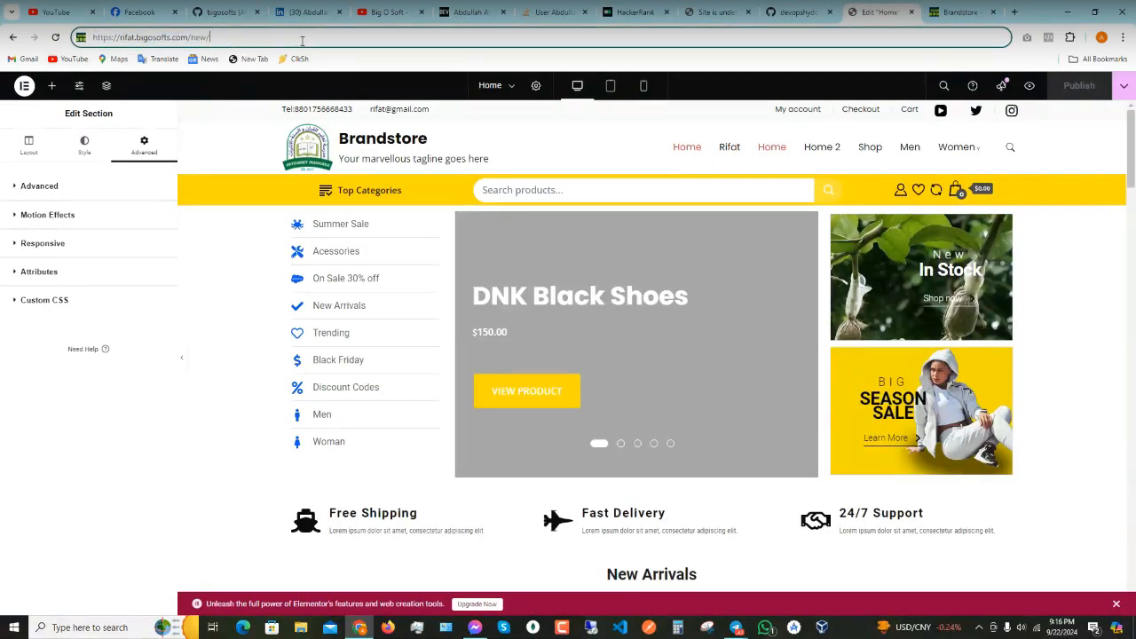
pyautogui.write('wp-')
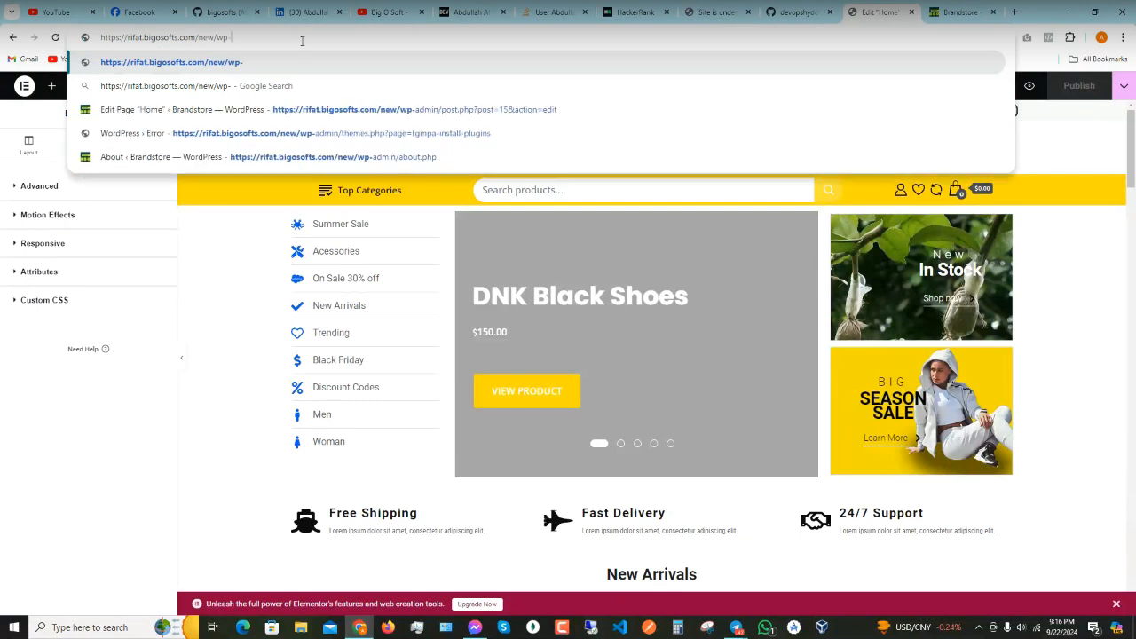
pyautogui.write('admin')
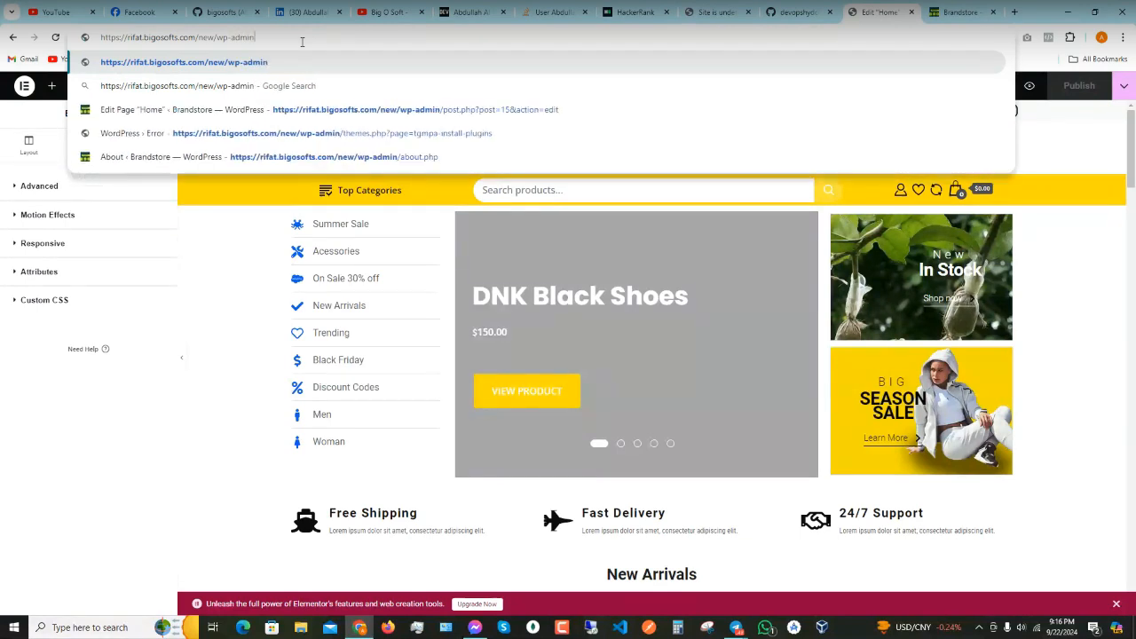
pyautogui.press('Return')
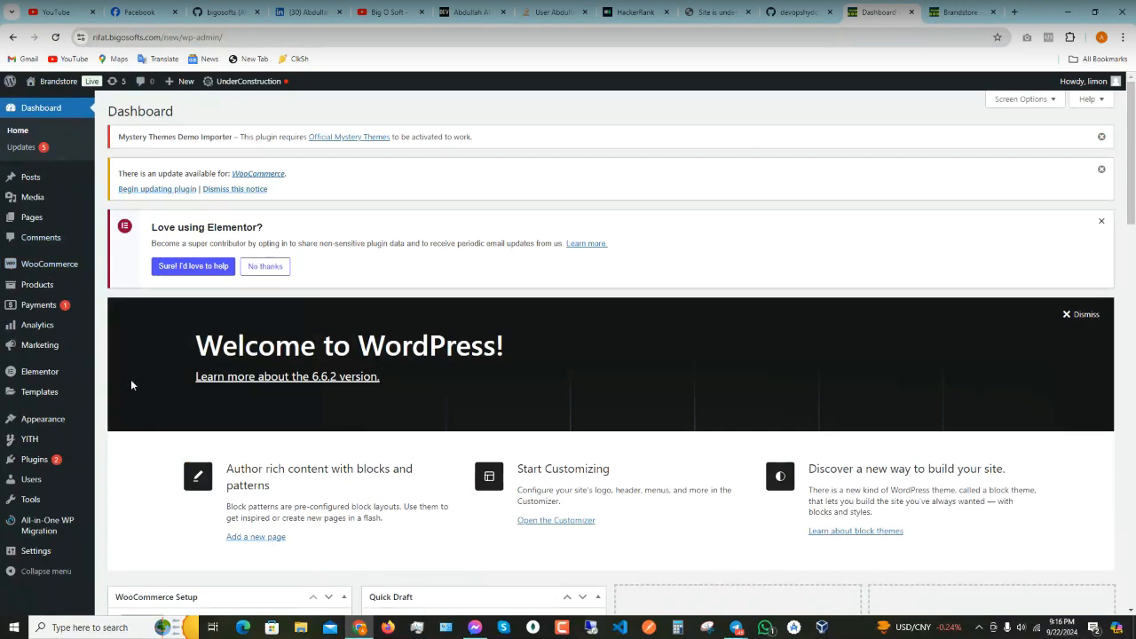
# - Go to Appearance > Themes to list the installed themes
pyautogui.moveTo(86, 388)
pyautogui.scroll(-1, 86, 389)
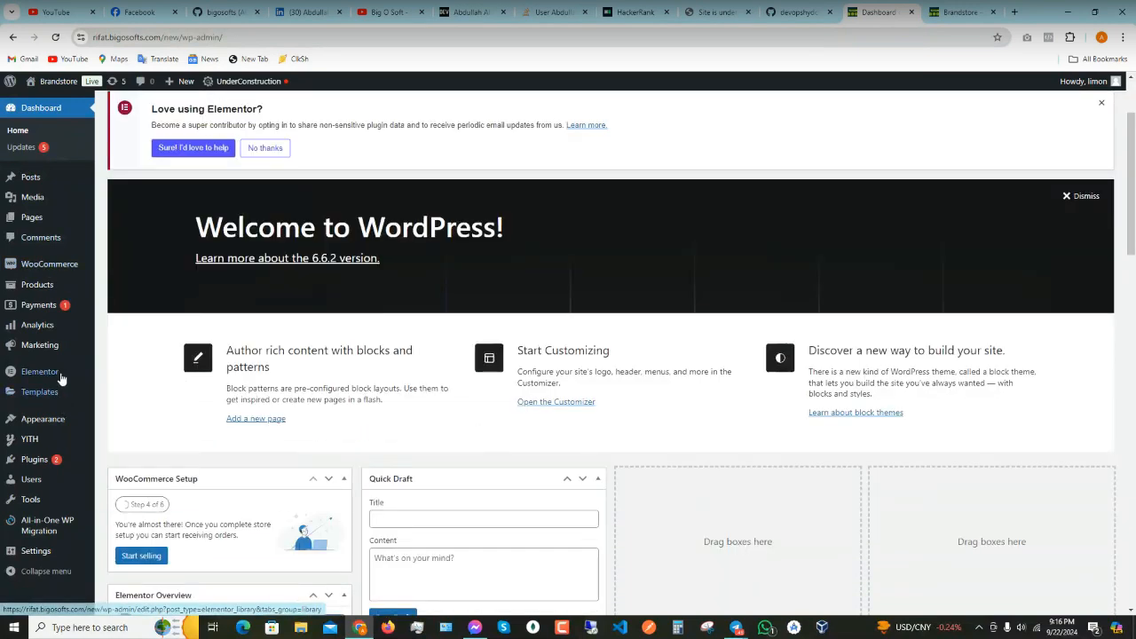
pyautogui.moveTo(57, 340)
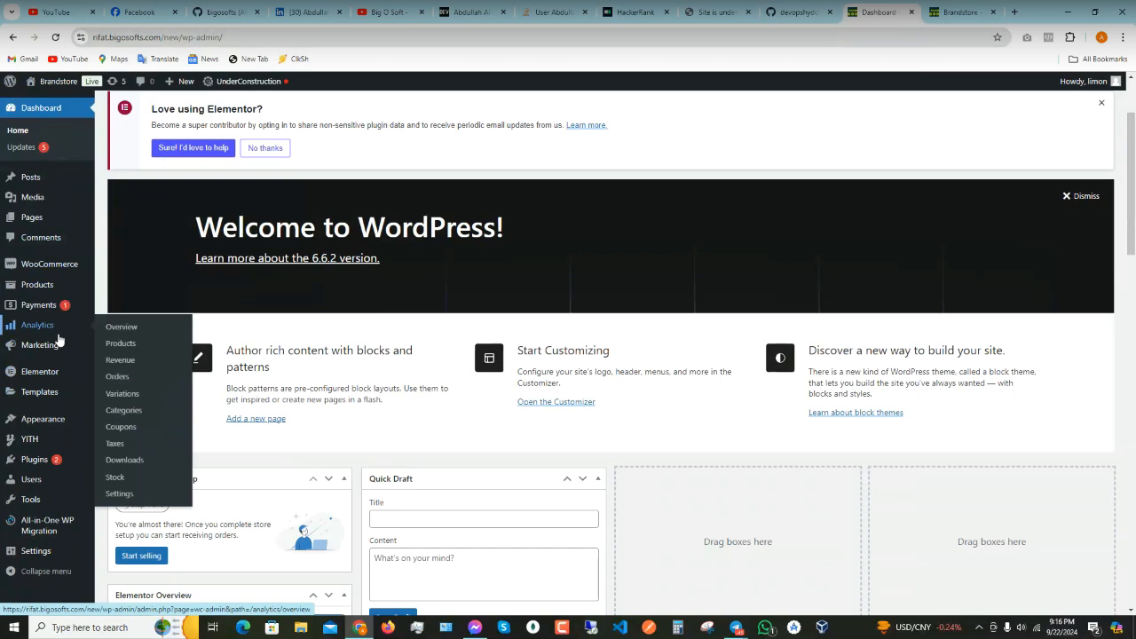
pyautogui.moveTo(42, 426)
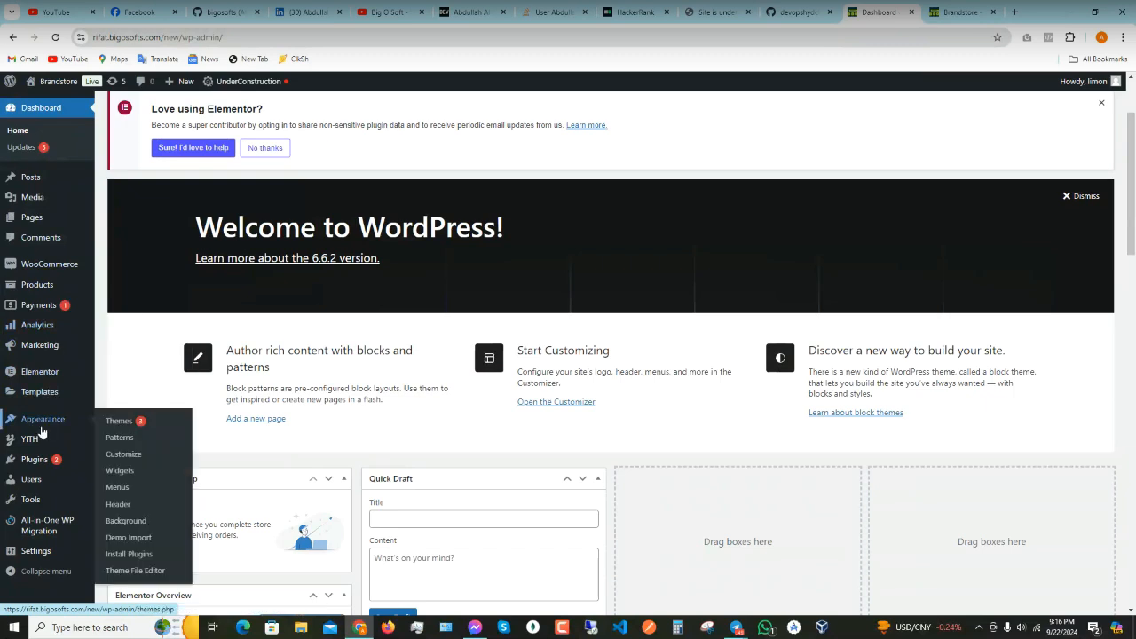
pyautogui.click(119, 422)
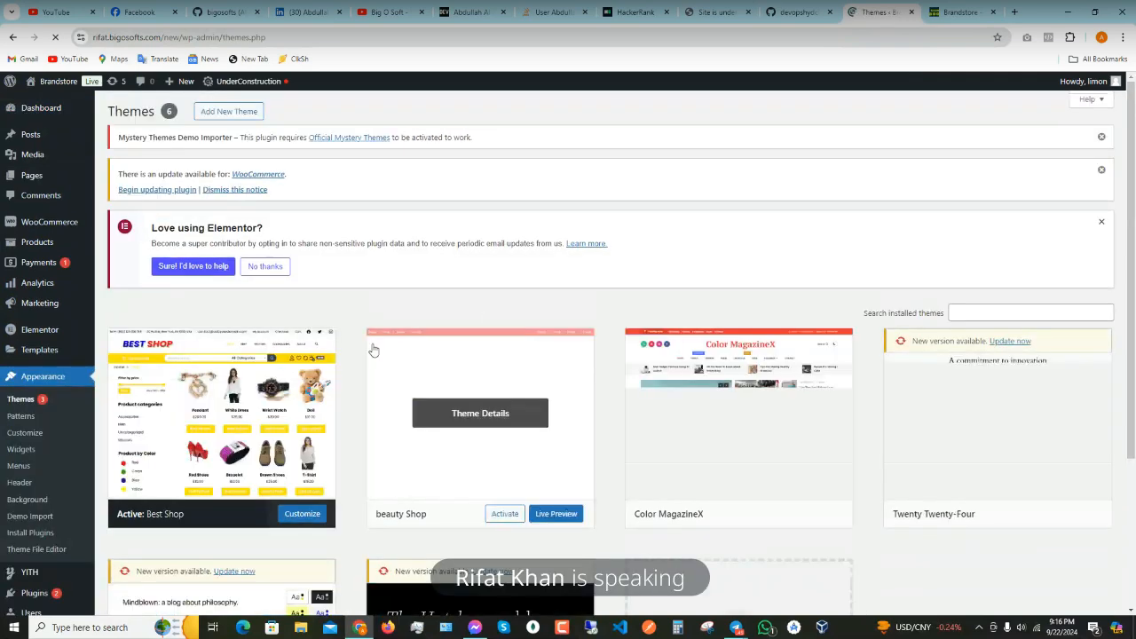
pyautogui.scroll(-3, 976, 381)
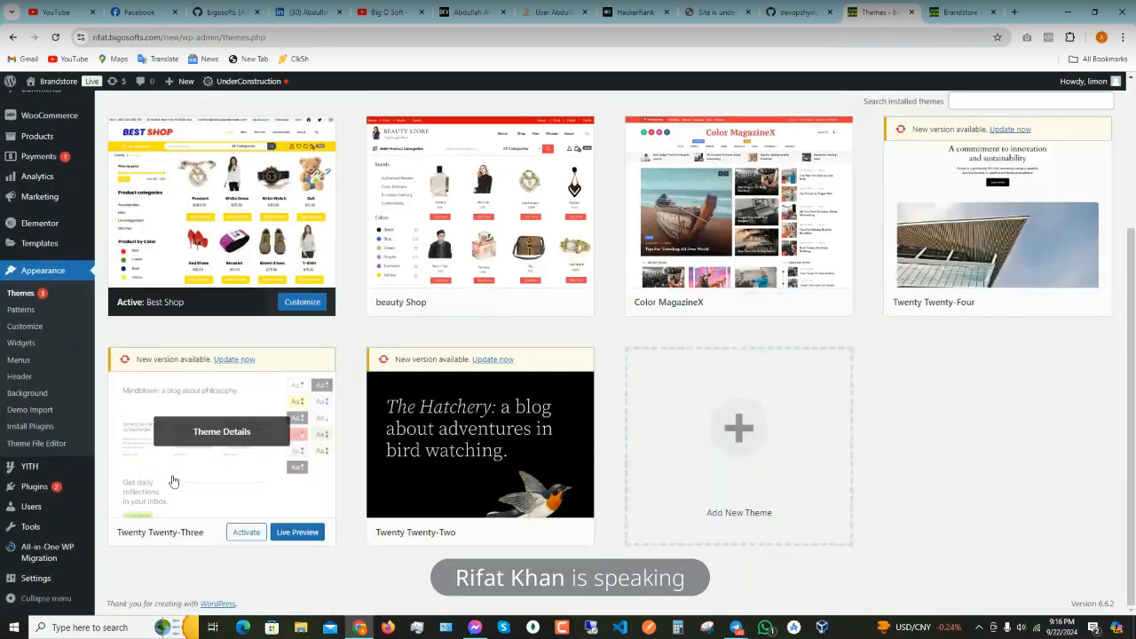
pyautogui.scroll(2, 480, 483)
pyautogui.scroll(1, 257, 357)
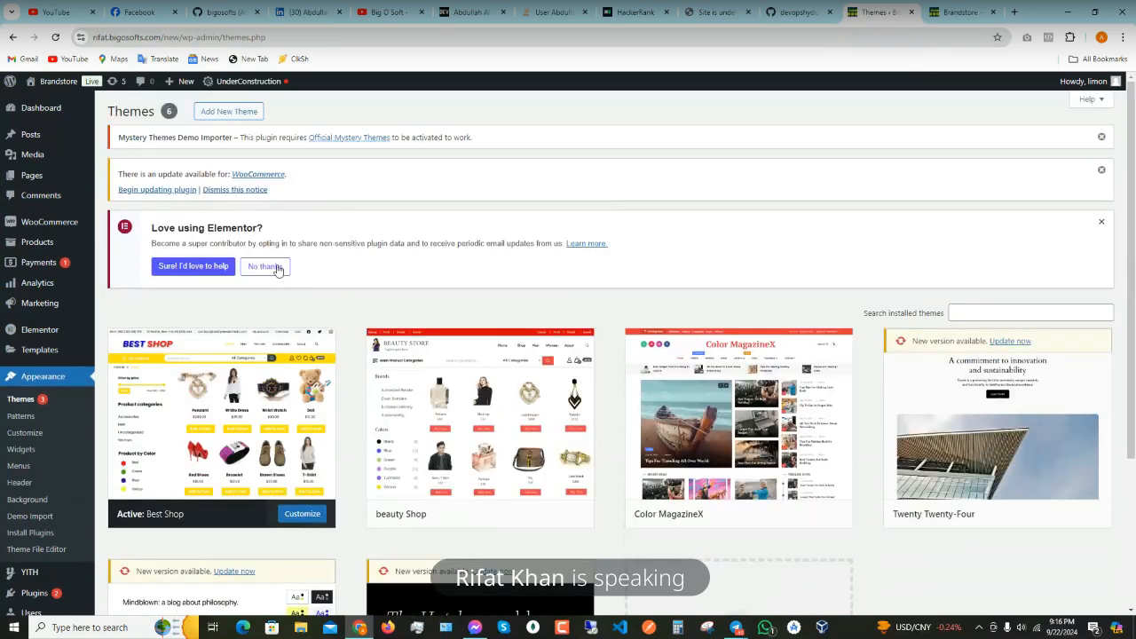
# - Choose Add New Theme, answer 'No thanks' to the Elementor notice, and pick Upload Theme
pyautogui.click(231, 113)
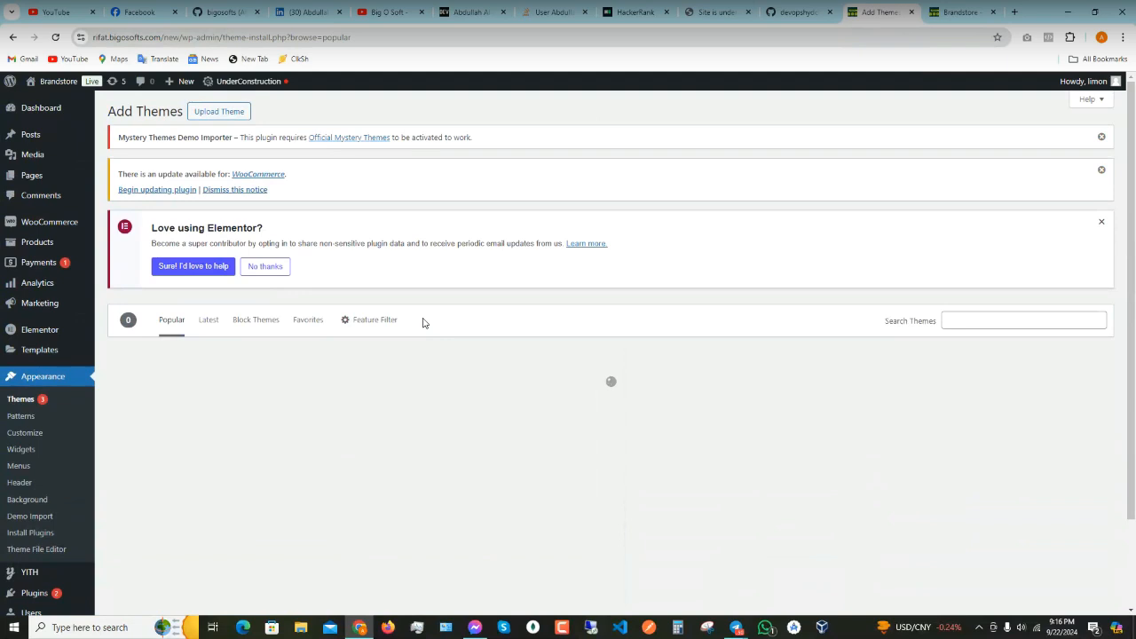
pyautogui.click(262, 266)
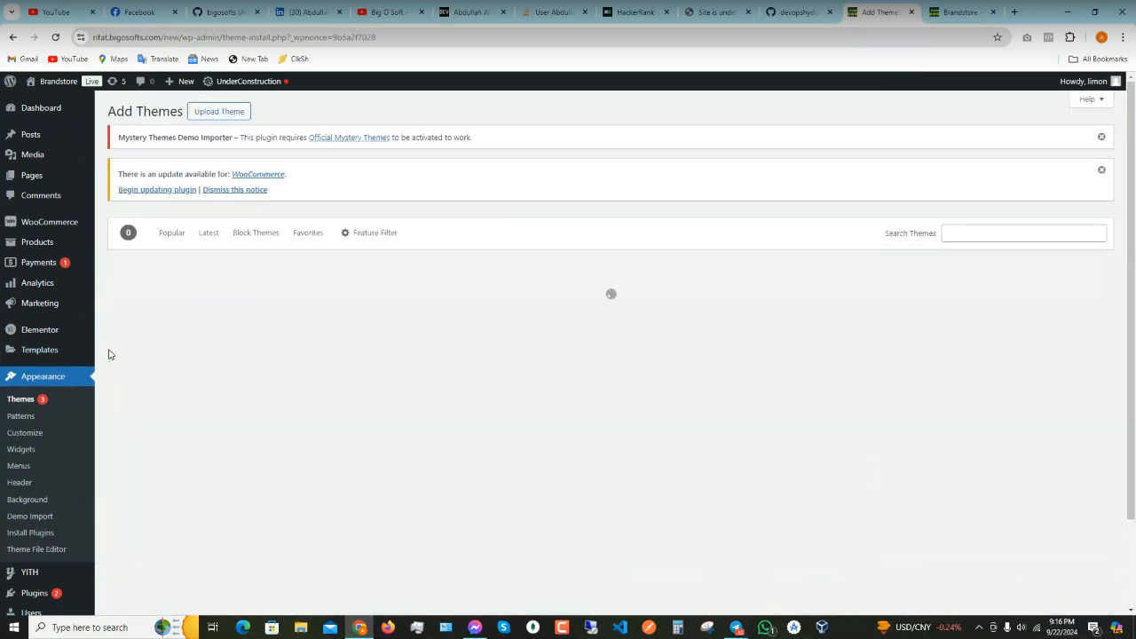
pyautogui.scroll(-1, 67, 360)
pyautogui.scroll(1, 66, 359)
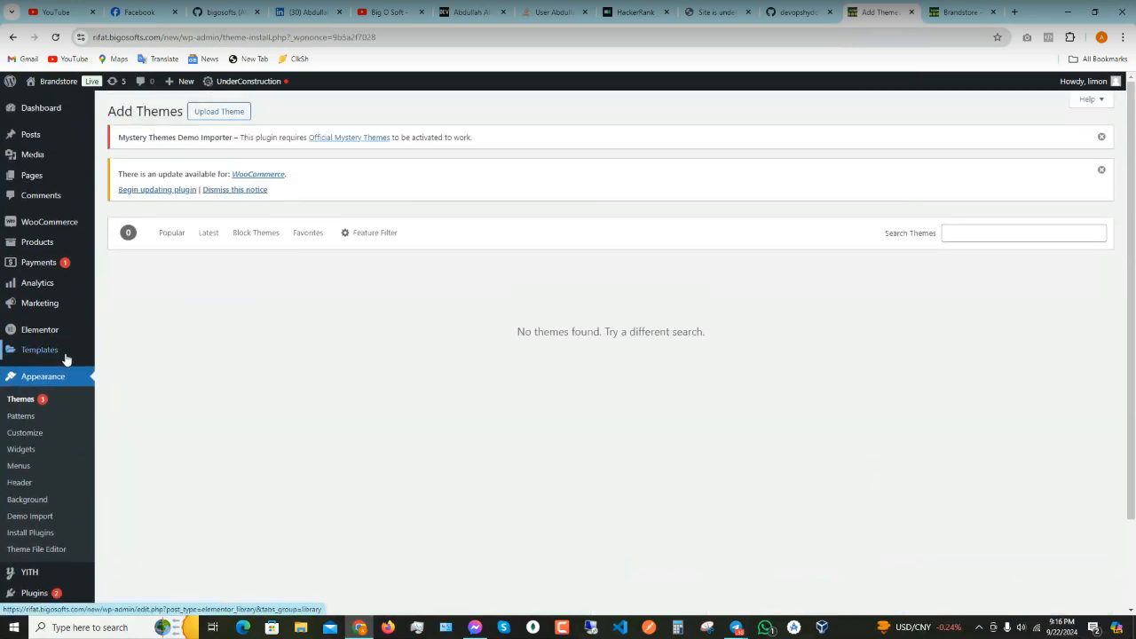
pyautogui.moveTo(66, 358)
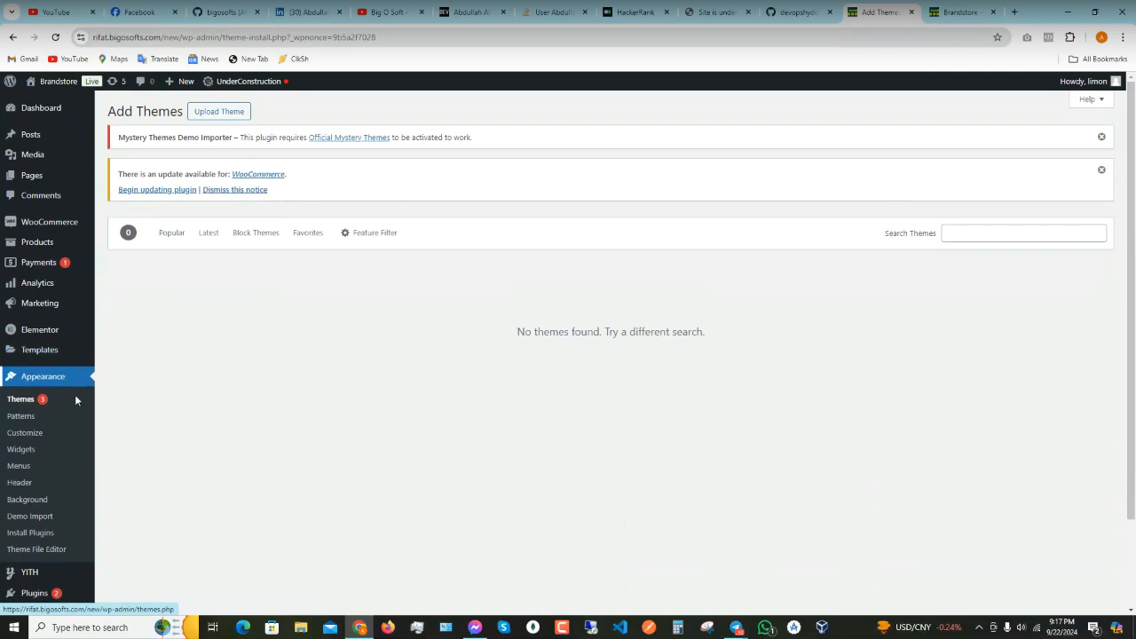
pyautogui.click(231, 112)
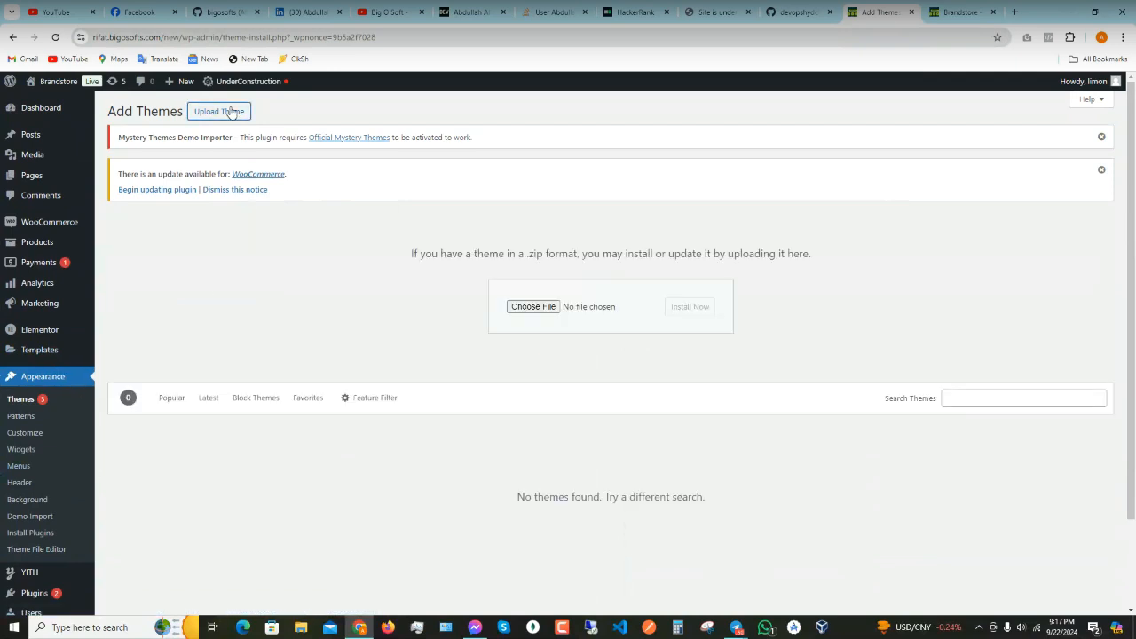
# - Browse Memories (G:) > D > Theme Plugin, search 'woocmart', and reach the WoodMart Theme folder
pyautogui.click(537, 306)
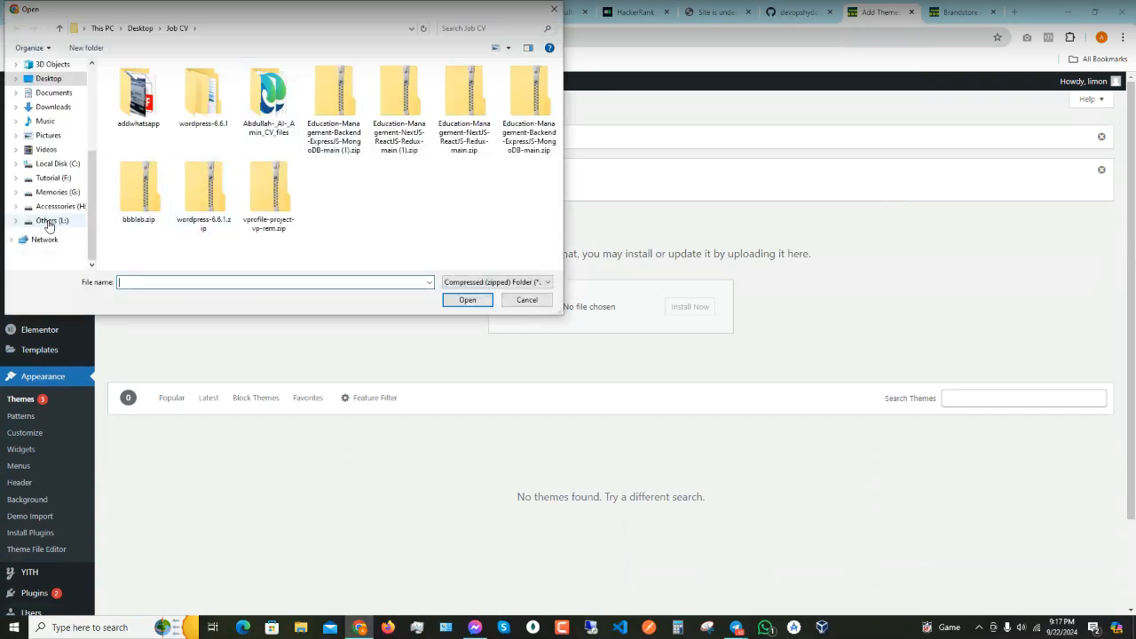
pyautogui.click(46, 211)
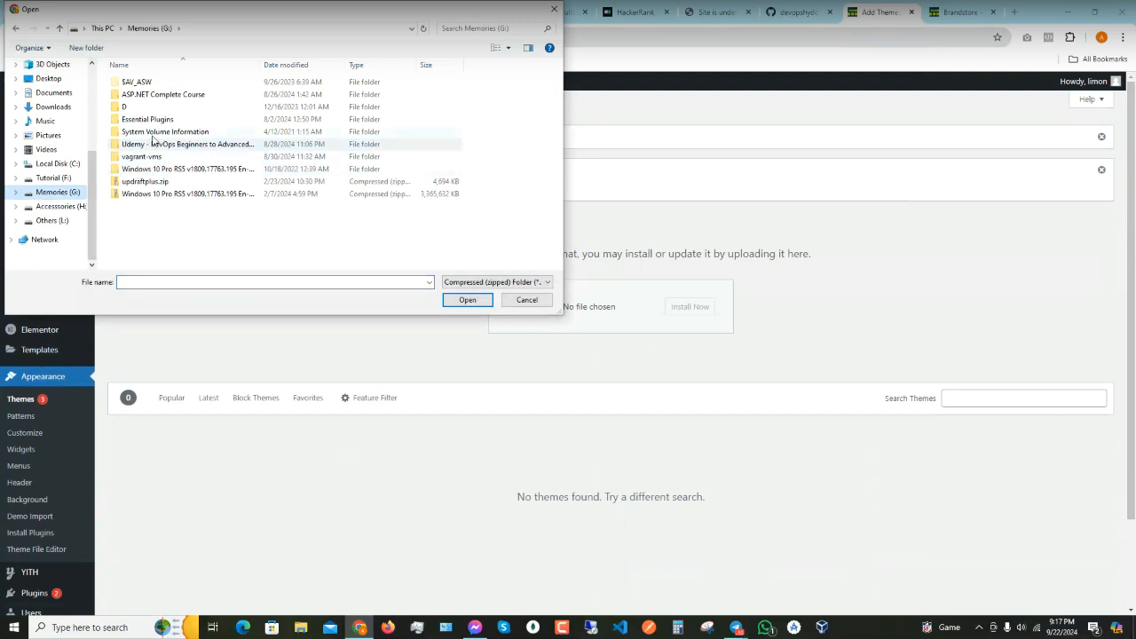
pyautogui.doubleClick(133, 106)
pyautogui.scroll(-4, 178, 160)
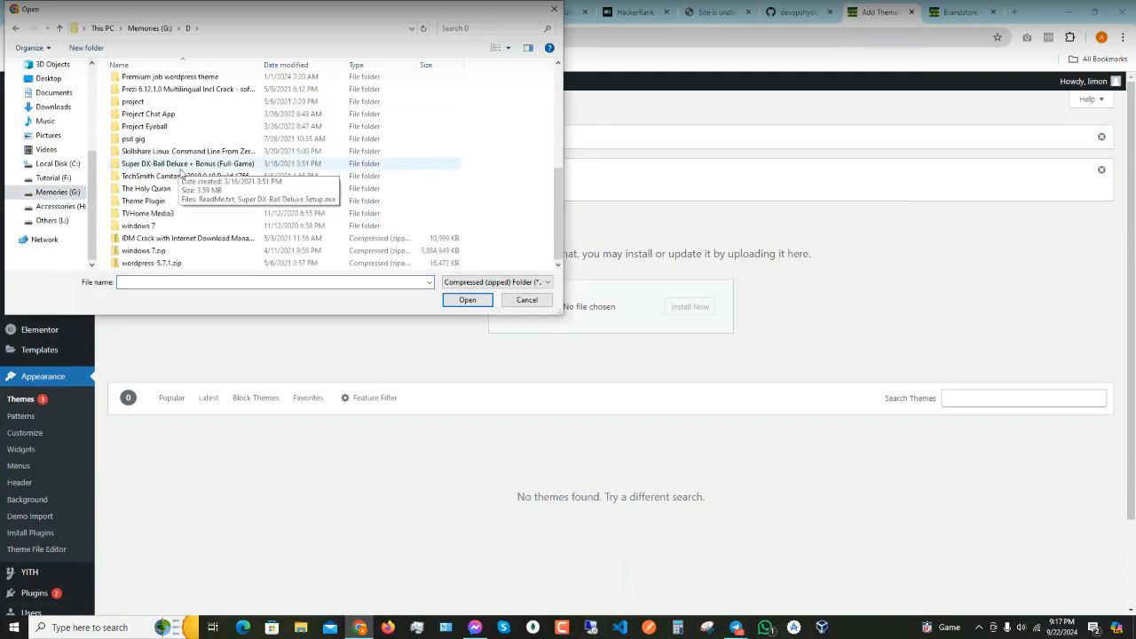
pyautogui.doubleClick(177, 200)
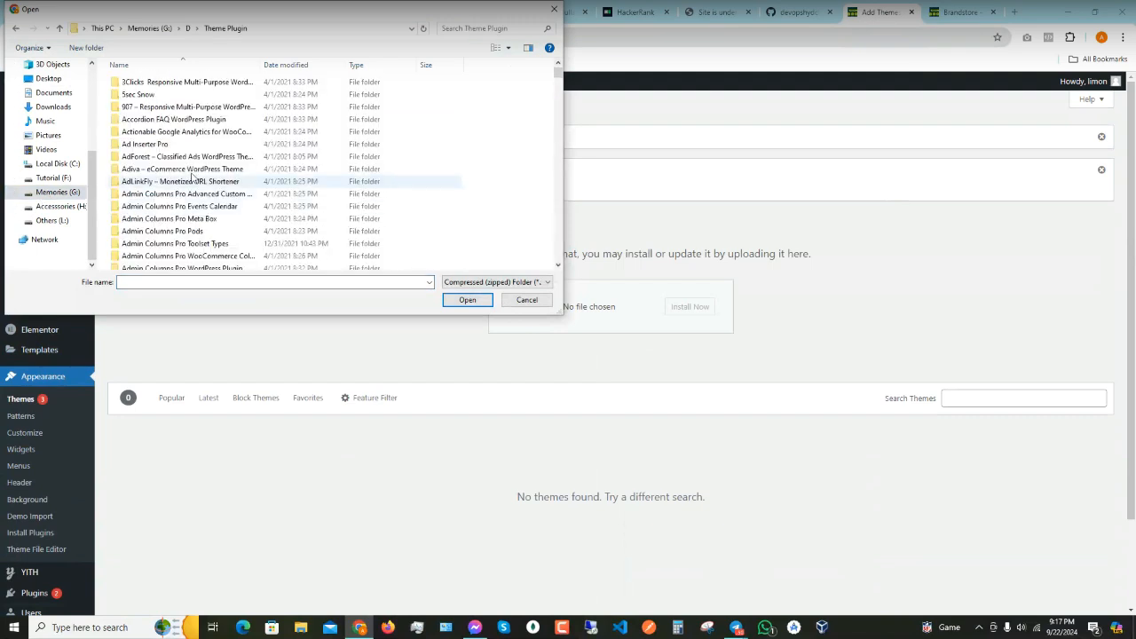
pyautogui.scroll(-12, 218, 175)
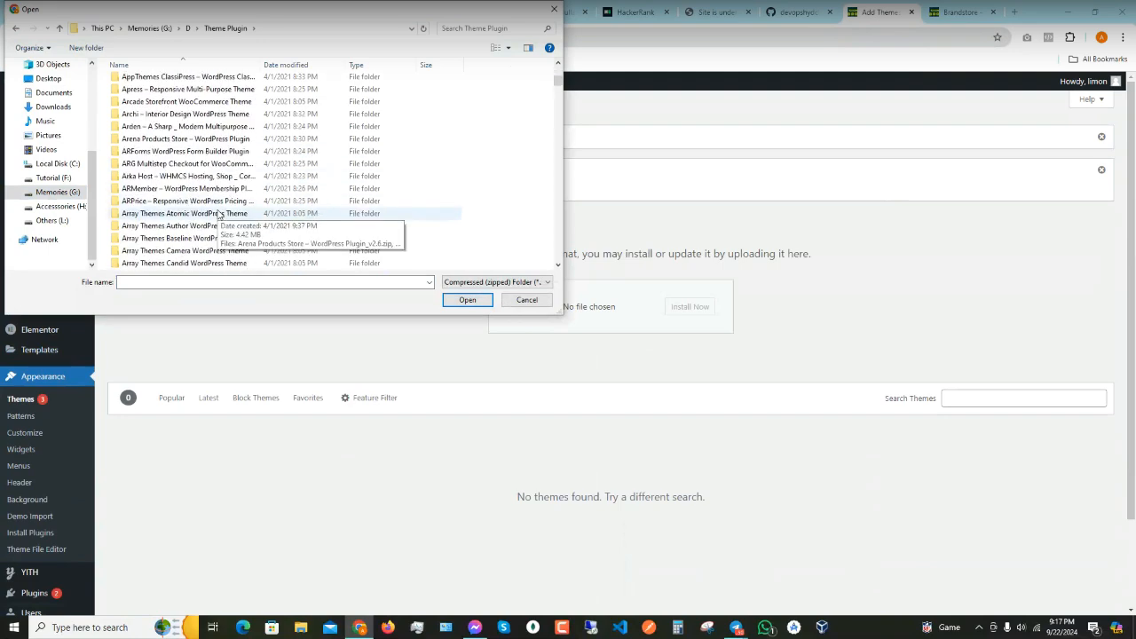
pyautogui.scroll(-10, 217, 215)
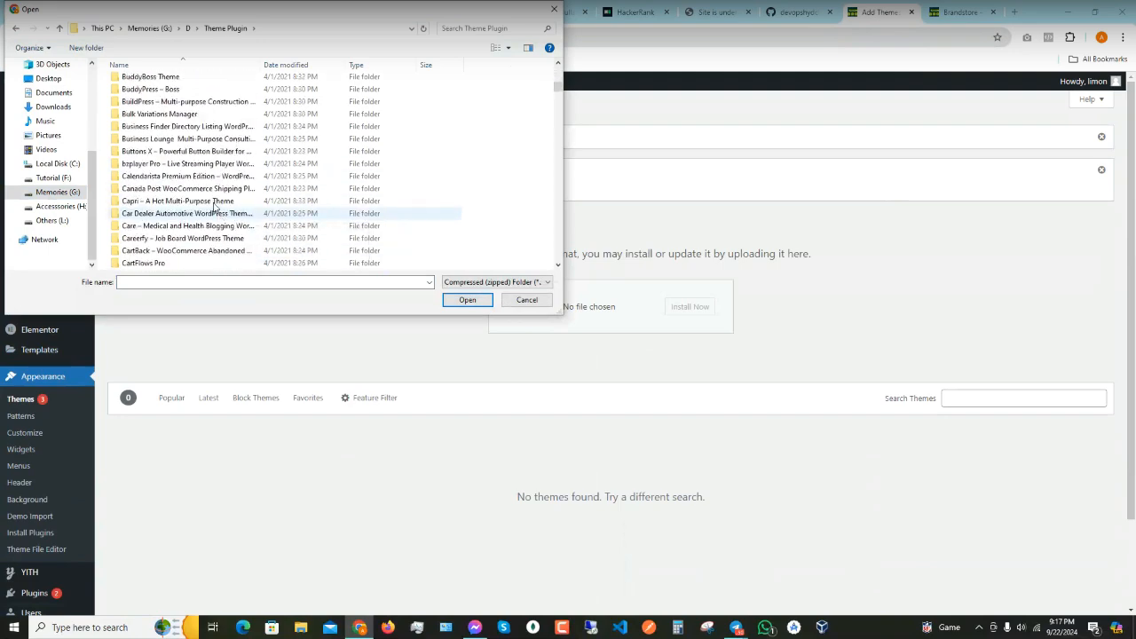
pyautogui.click(456, 25)
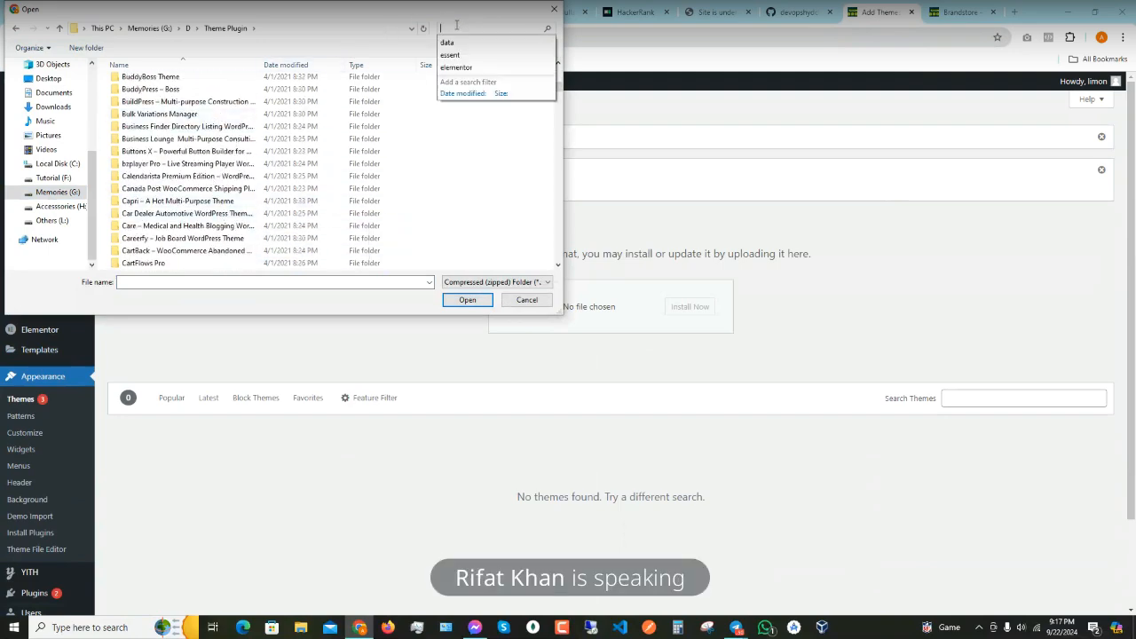
pyautogui.write('woocmar')
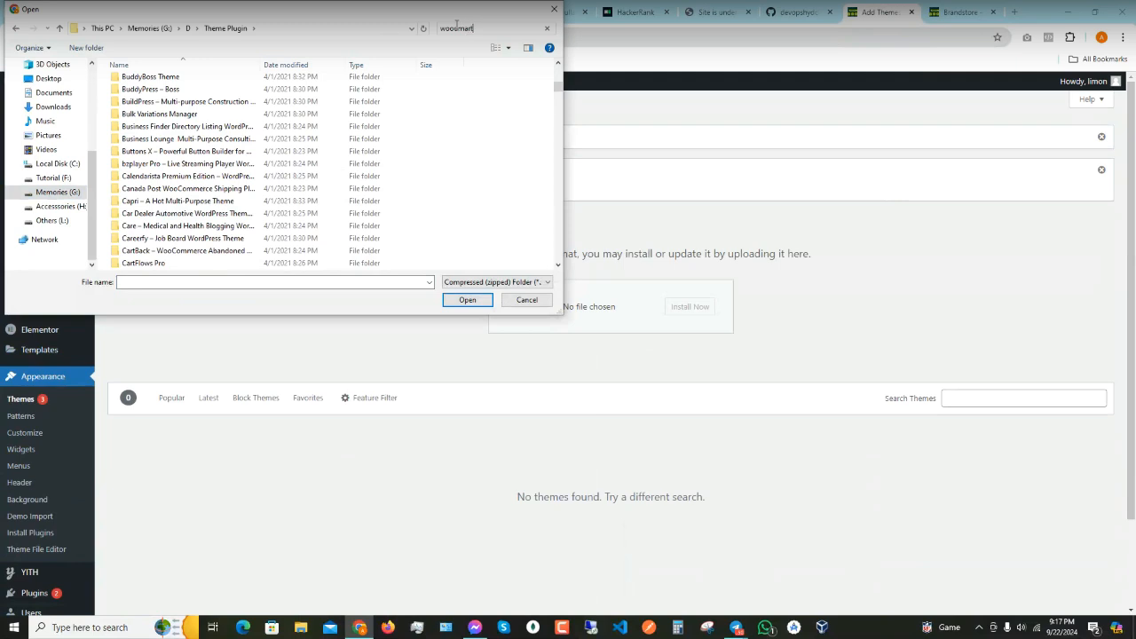
pyautogui.write('t')
pyautogui.press('Return')
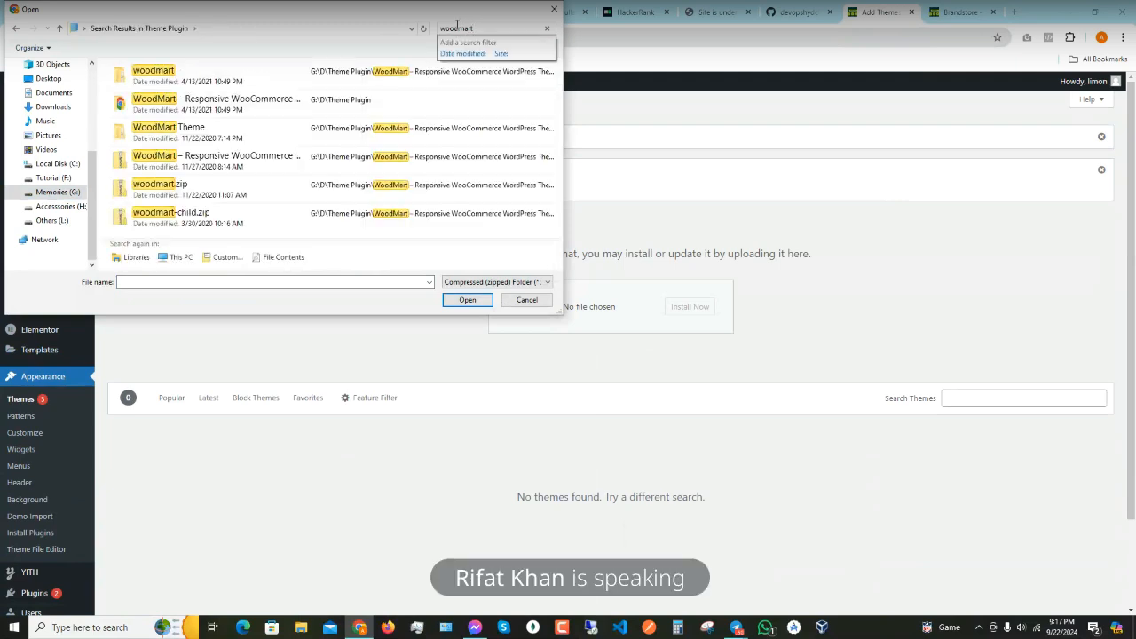
pyautogui.doubleClick(181, 85)
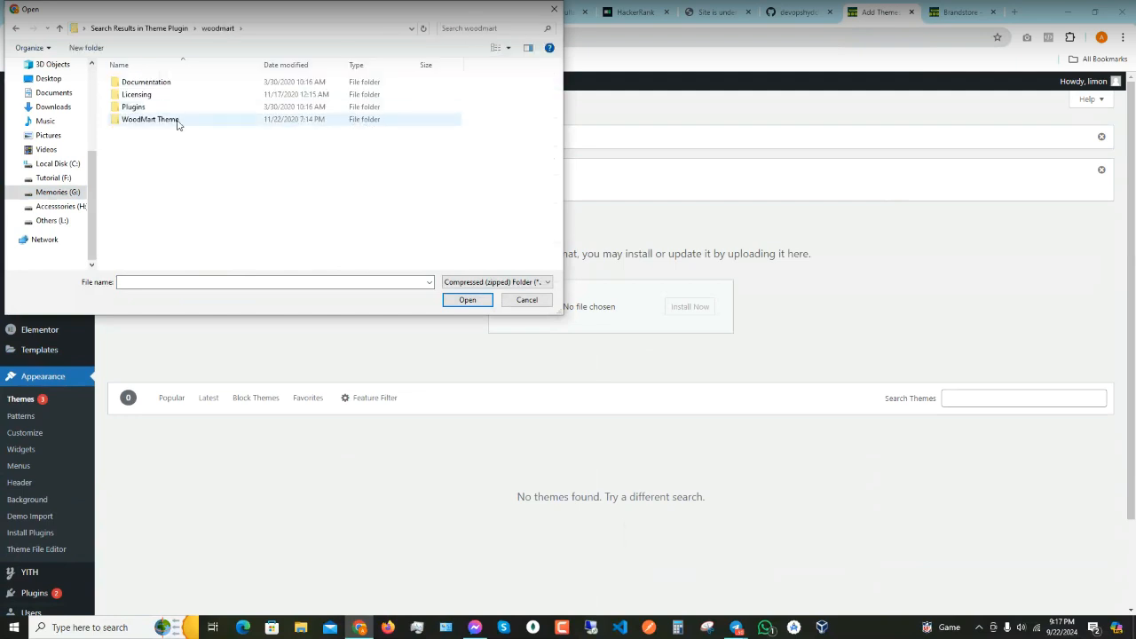
pyautogui.doubleClick(144, 119)
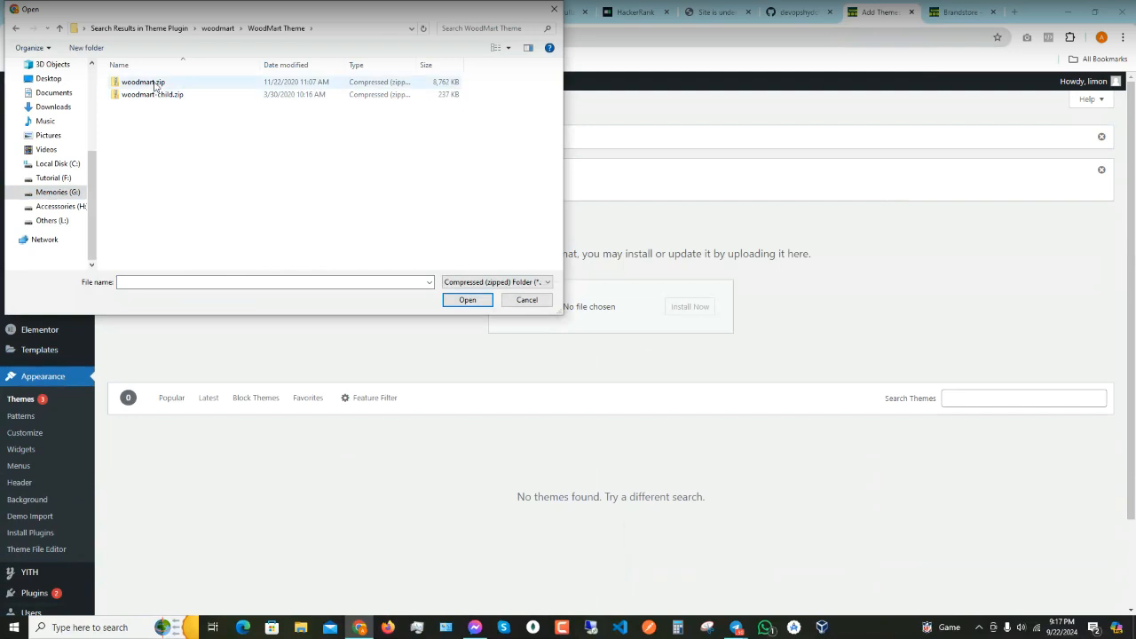
# - Check the contents of woodmart.zip, then confirm woodmart.zip as the upload file
pyautogui.click(155, 85)
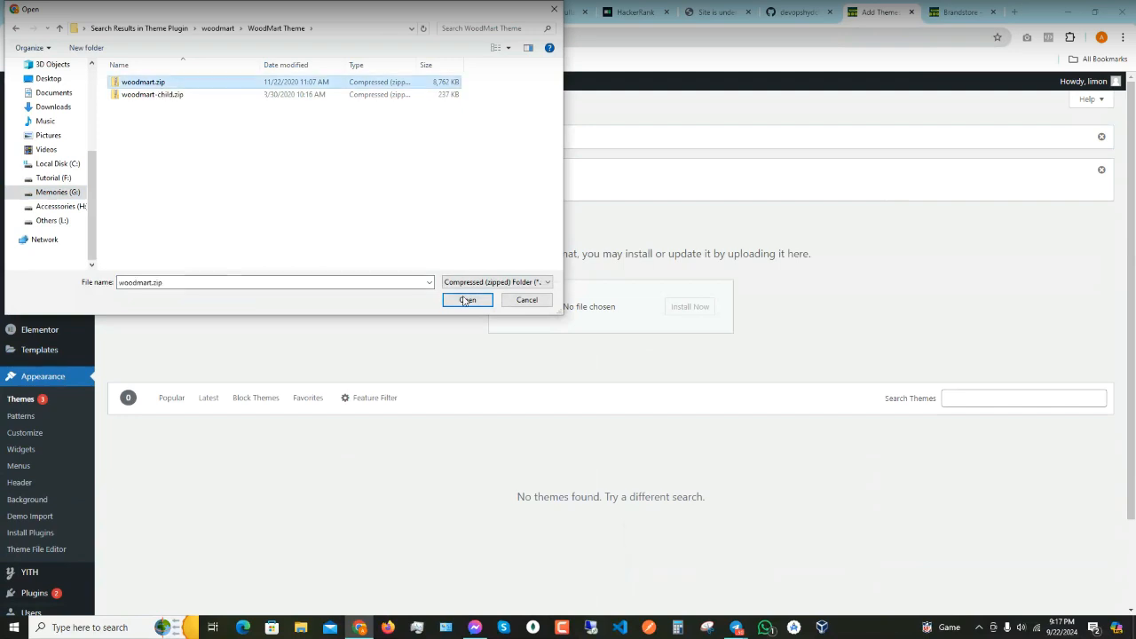
pyautogui.rightClick(128, 85)
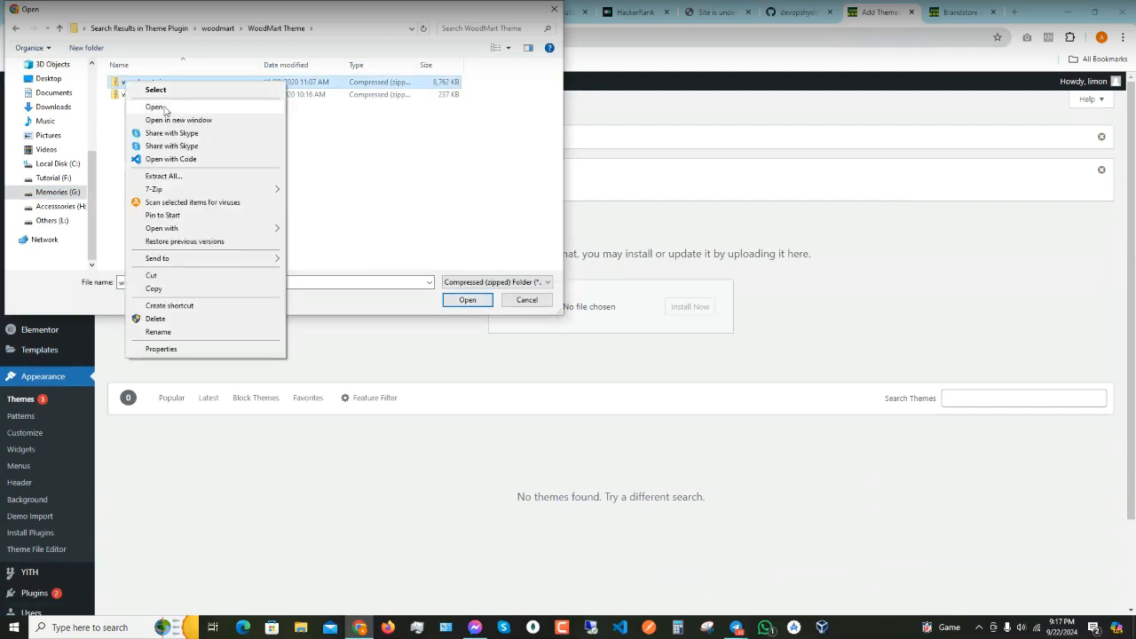
pyautogui.click(156, 107)
pyautogui.click(59, 27)
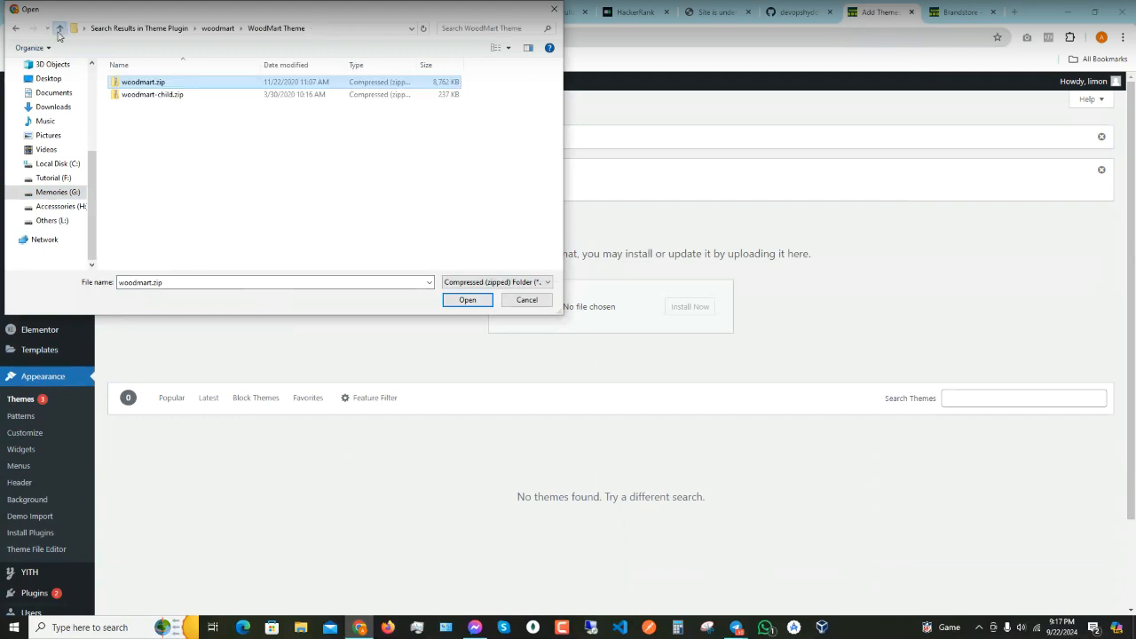
pyautogui.rightClick(127, 84)
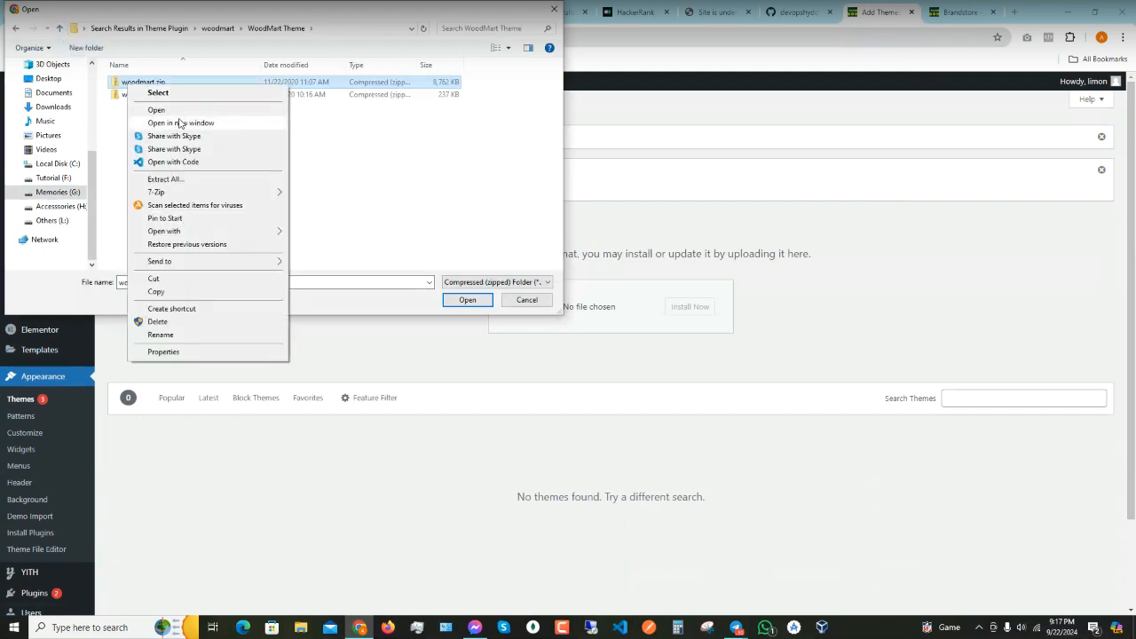
pyautogui.click(178, 119)
pyautogui.click(153, 131)
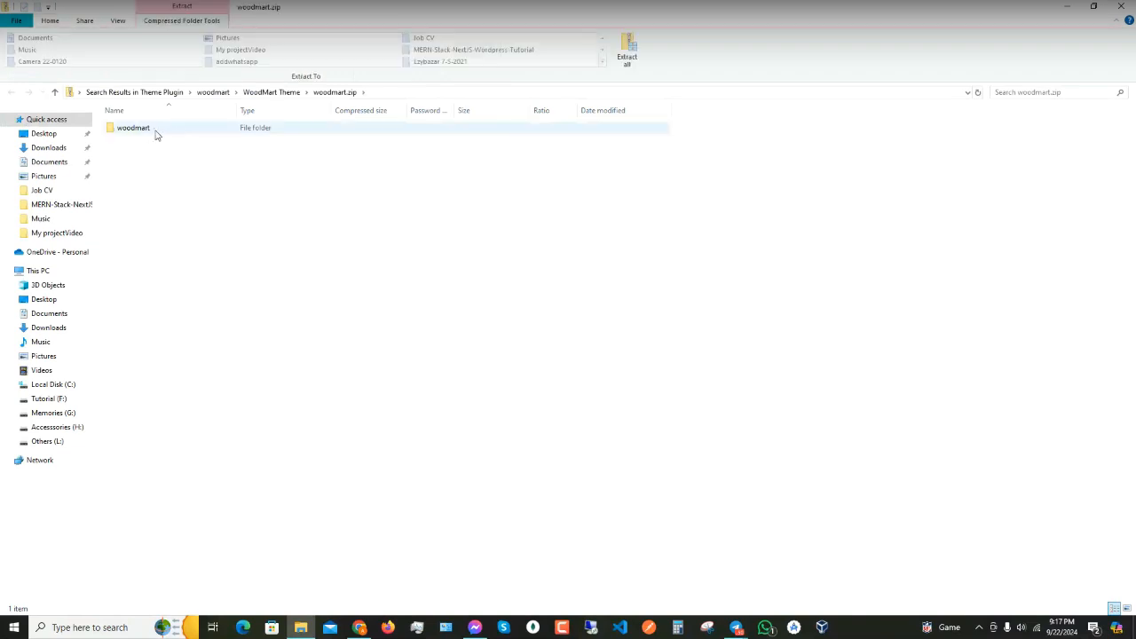
pyautogui.doubleClick(143, 131)
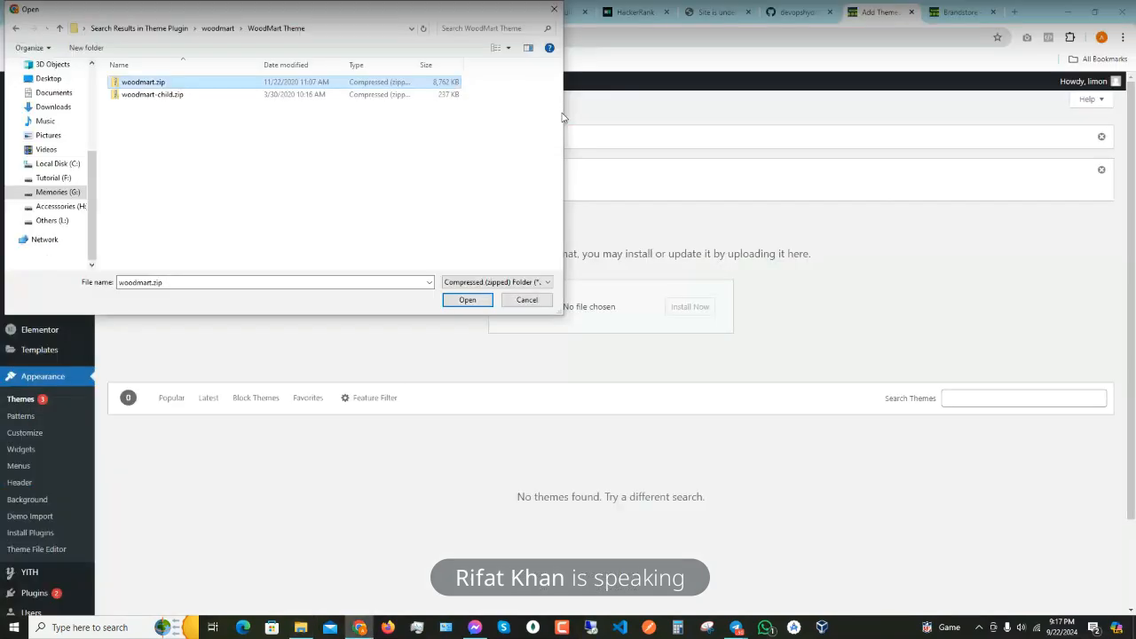
pyautogui.click(467, 299)
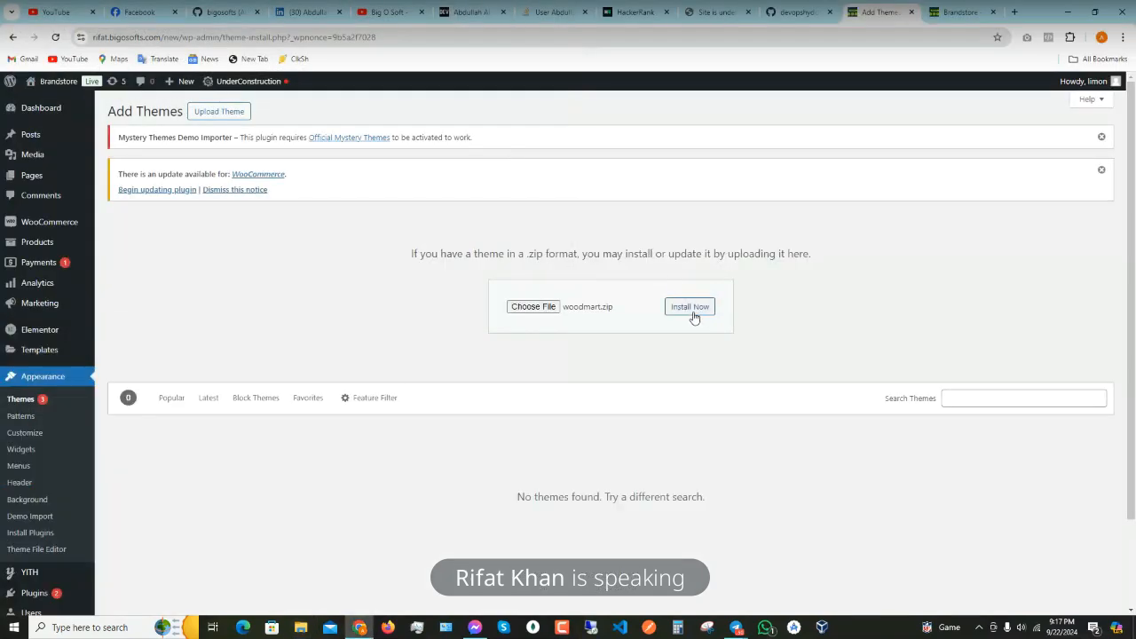
# - Install the Woodmart theme from woodmart.zip and activate it
pyautogui.click(691, 311)
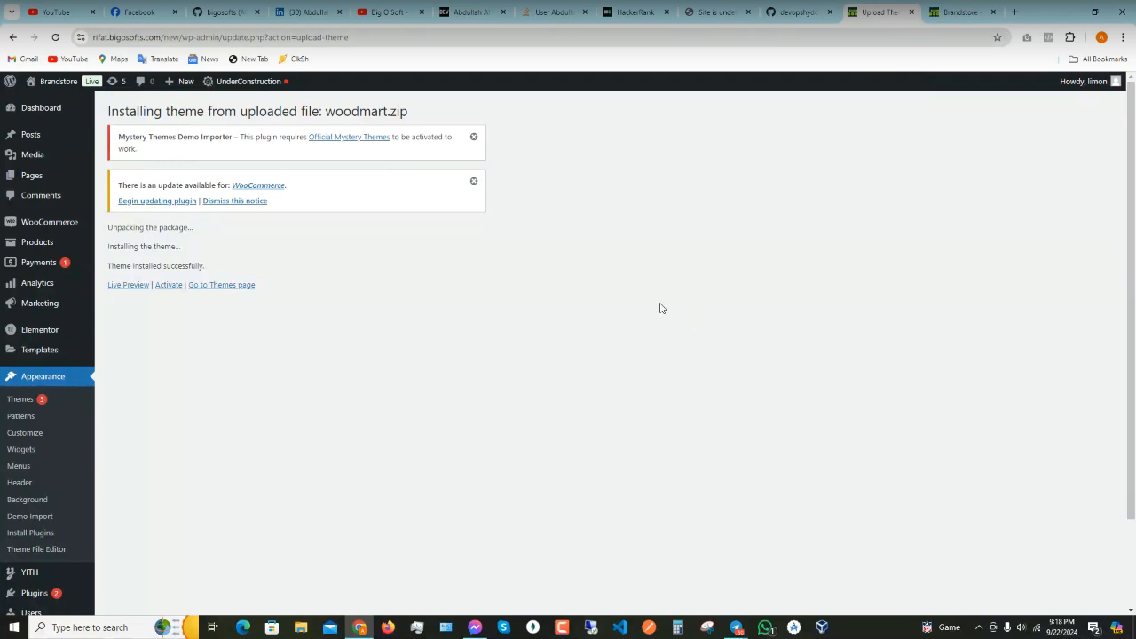
pyautogui.click(174, 285)
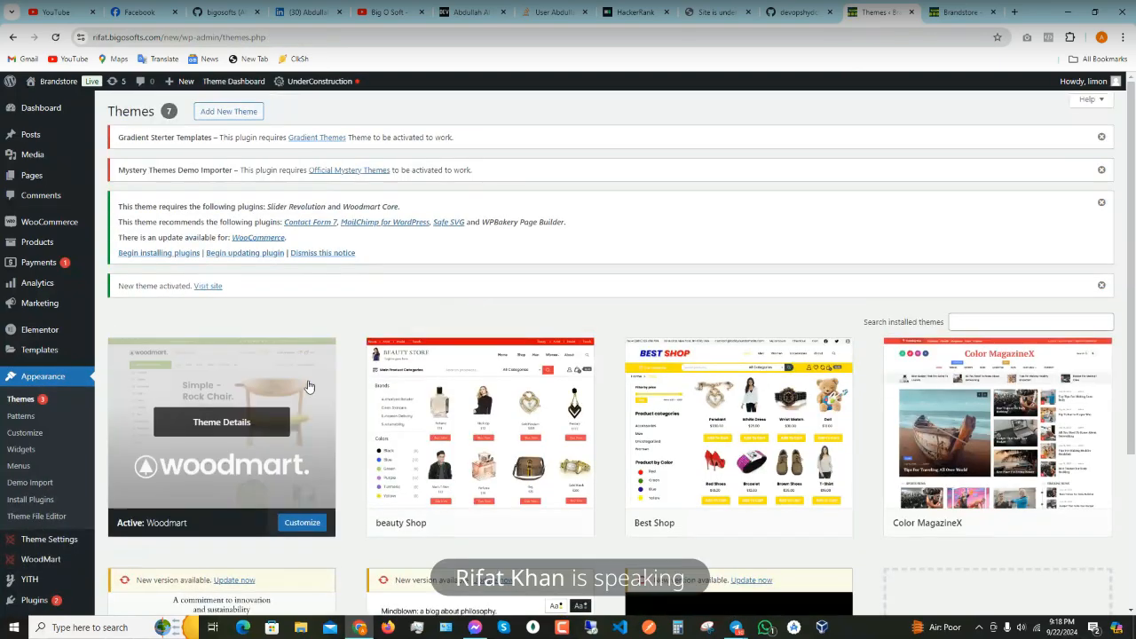
pyautogui.scroll(-2, 232, 448)
pyautogui.scroll(2, 231, 448)
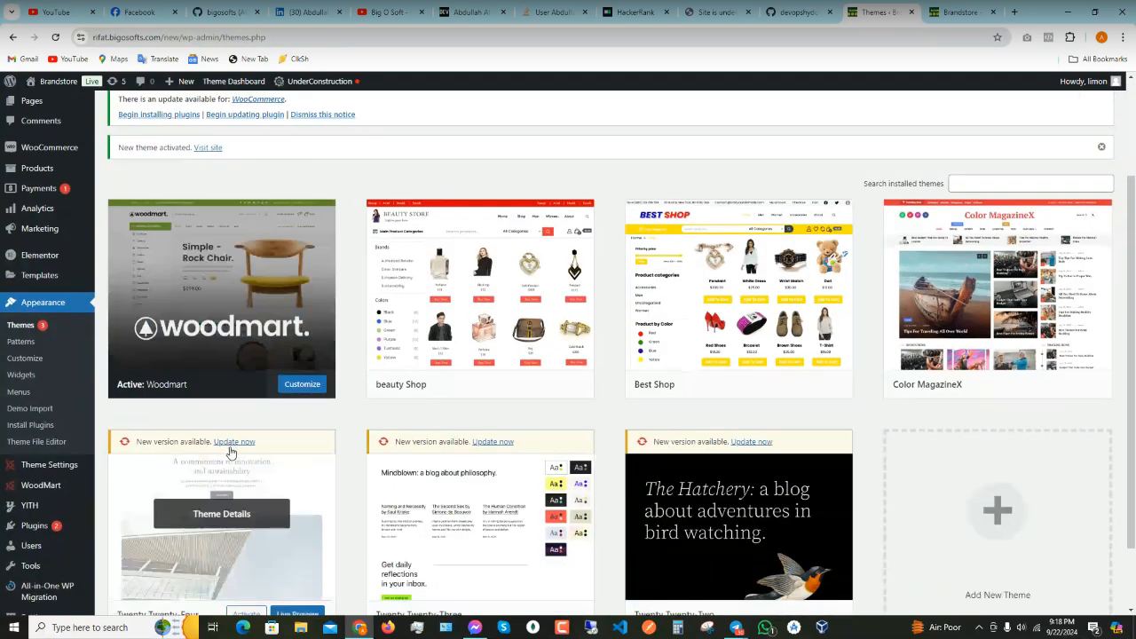
# - Return to Add New Theme > Upload Theme and browse for another zip
pyautogui.click(229, 111)
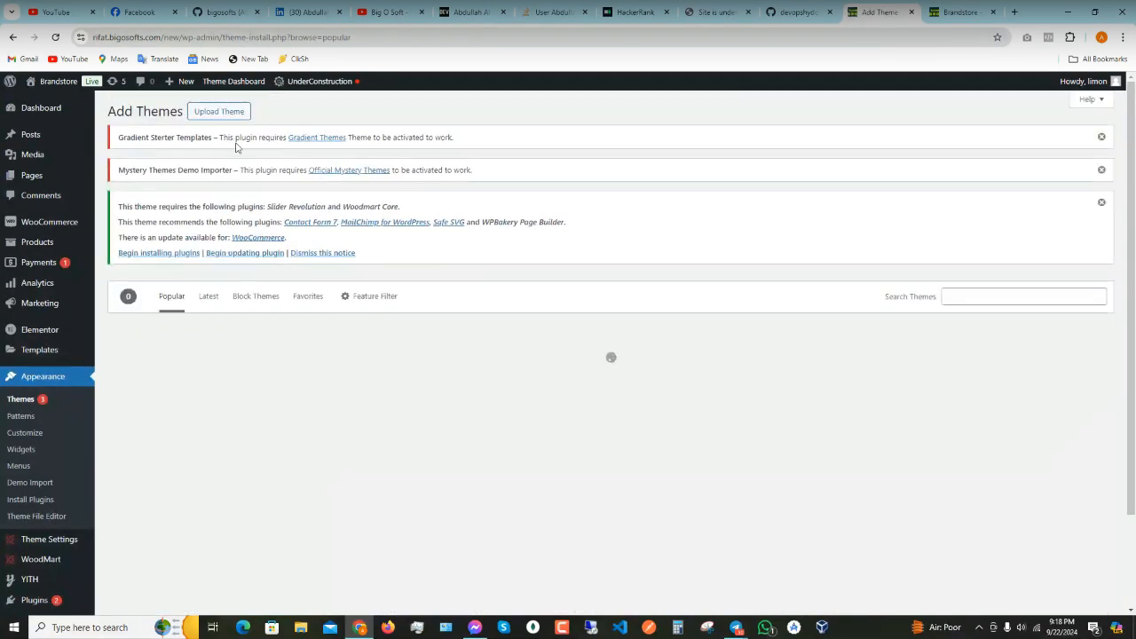
pyautogui.click(221, 113)
pyautogui.click(533, 369)
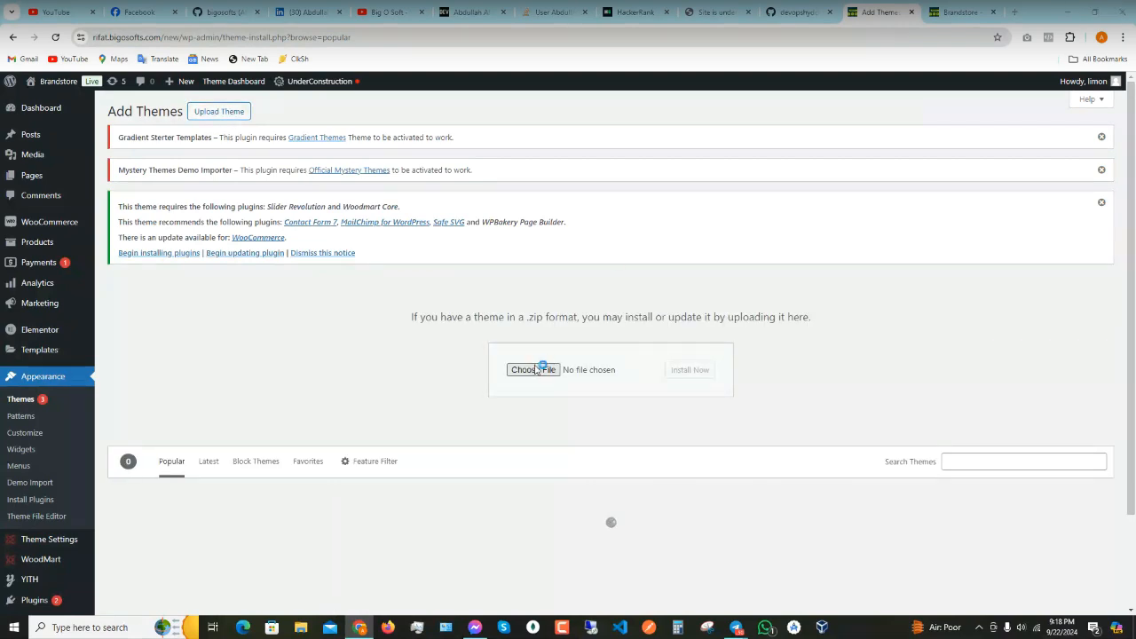
# - Select woodmart-child.zip in the Open dialog and confirm it for upload
pyautogui.click(167, 96)
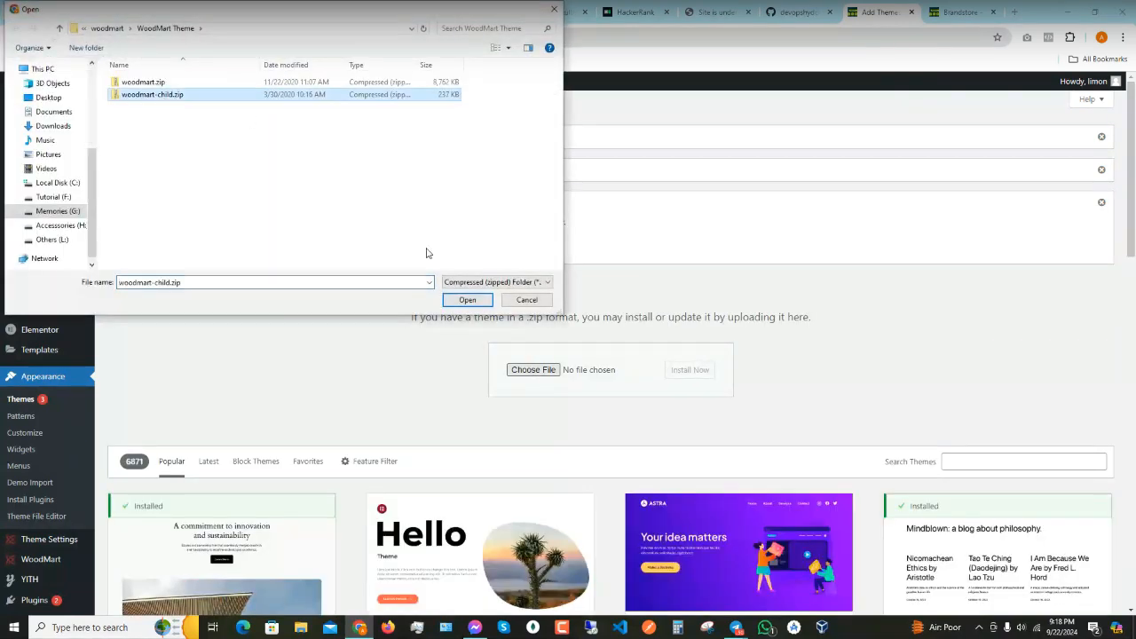
pyautogui.click(468, 301)
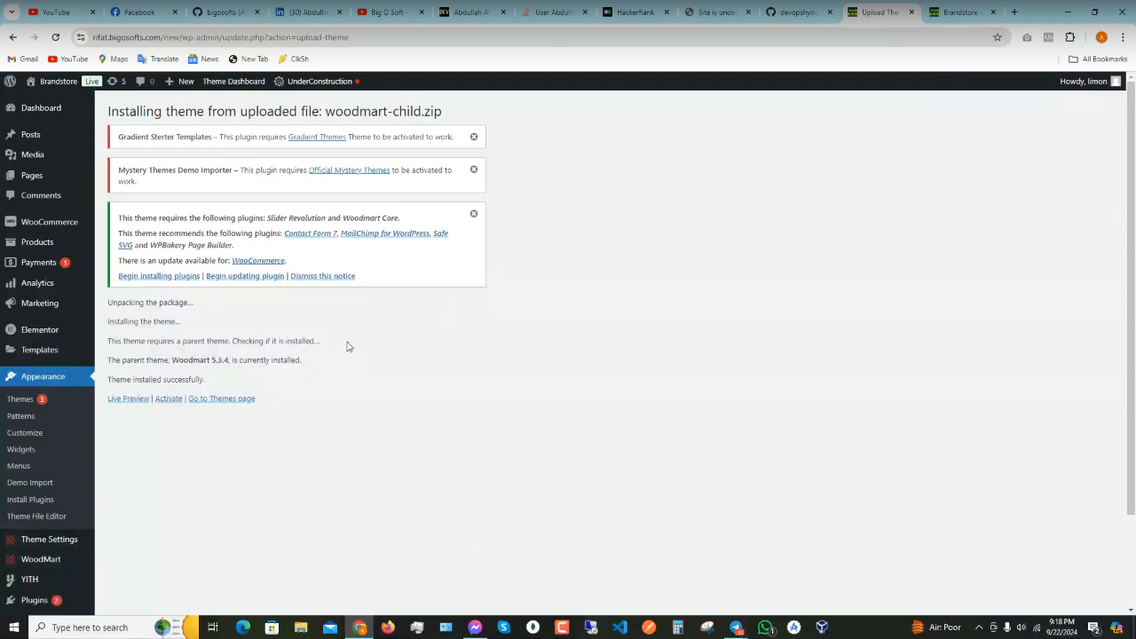
# - Activate the newly installed Woodmart Child theme
pyautogui.click(169, 399)
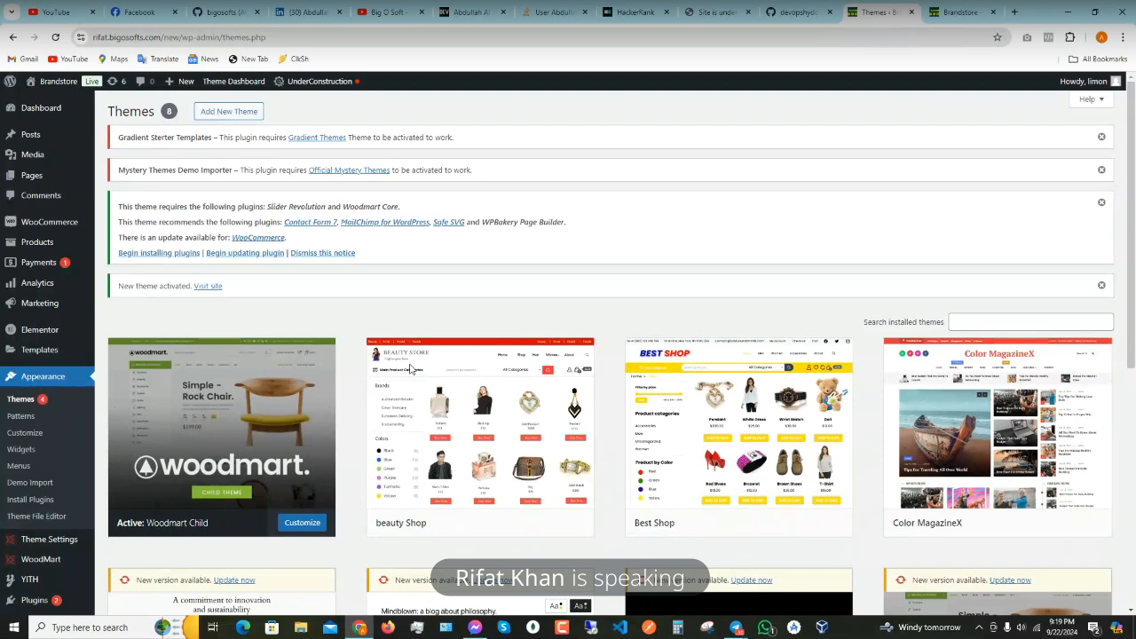
pyautogui.moveTo(404, 374)
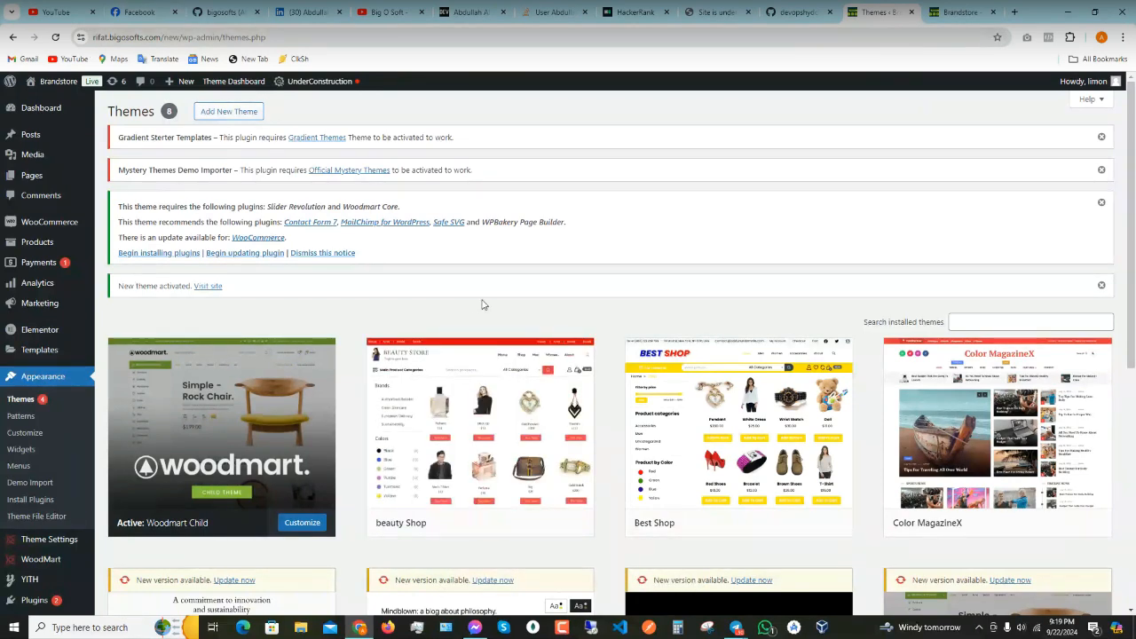
pyautogui.moveTo(371, 406)
# - Review the Themes grid and open the Woodmart Child theme details
pyautogui.scroll(-1, 373, 406)
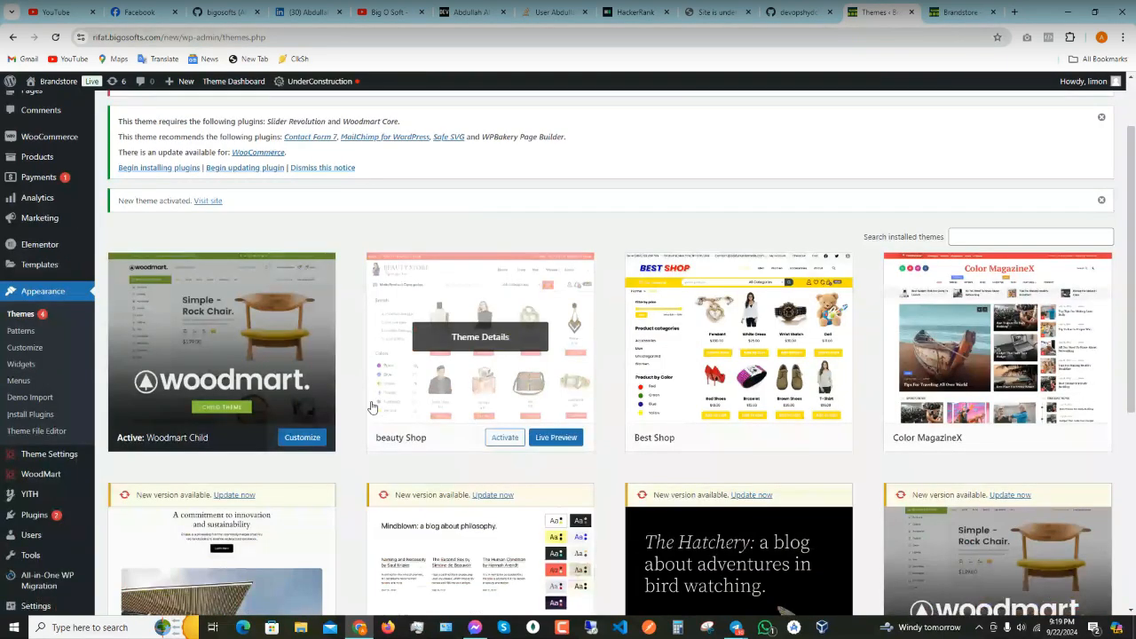
pyautogui.scroll(-1, 371, 405)
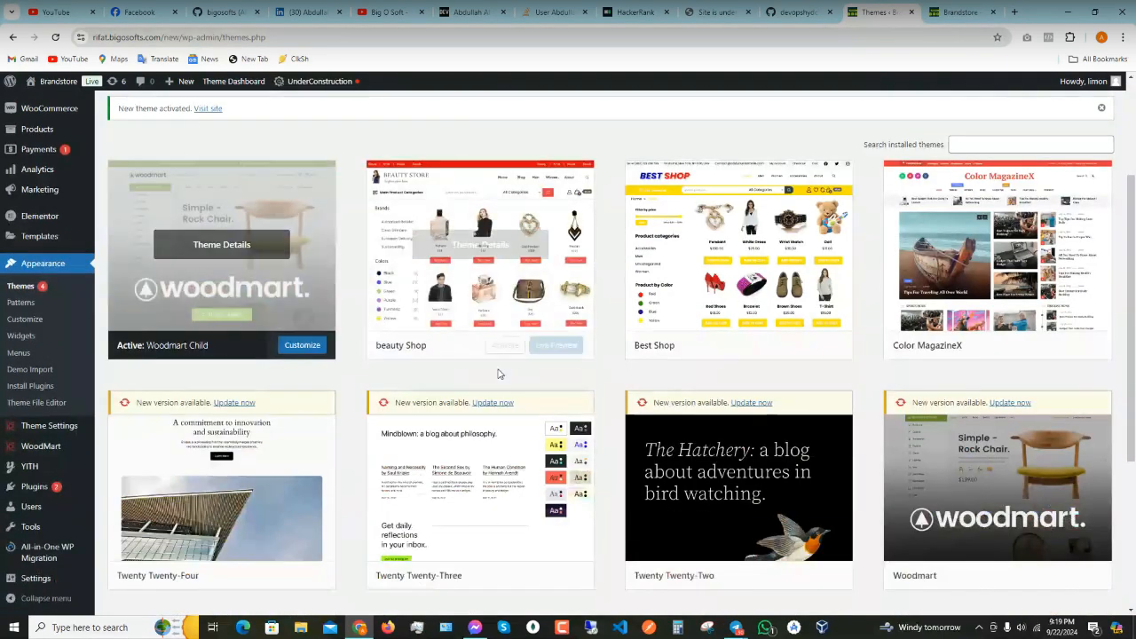
pyautogui.scroll(-2, 497, 382)
pyautogui.scroll(3, 577, 461)
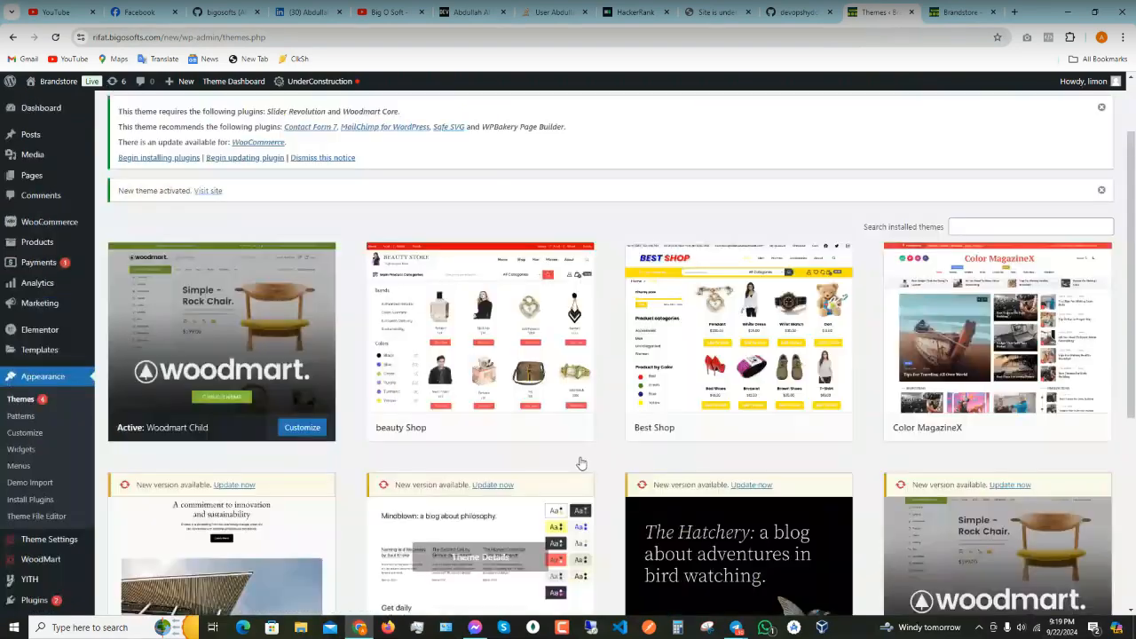
pyautogui.scroll(-3, 582, 463)
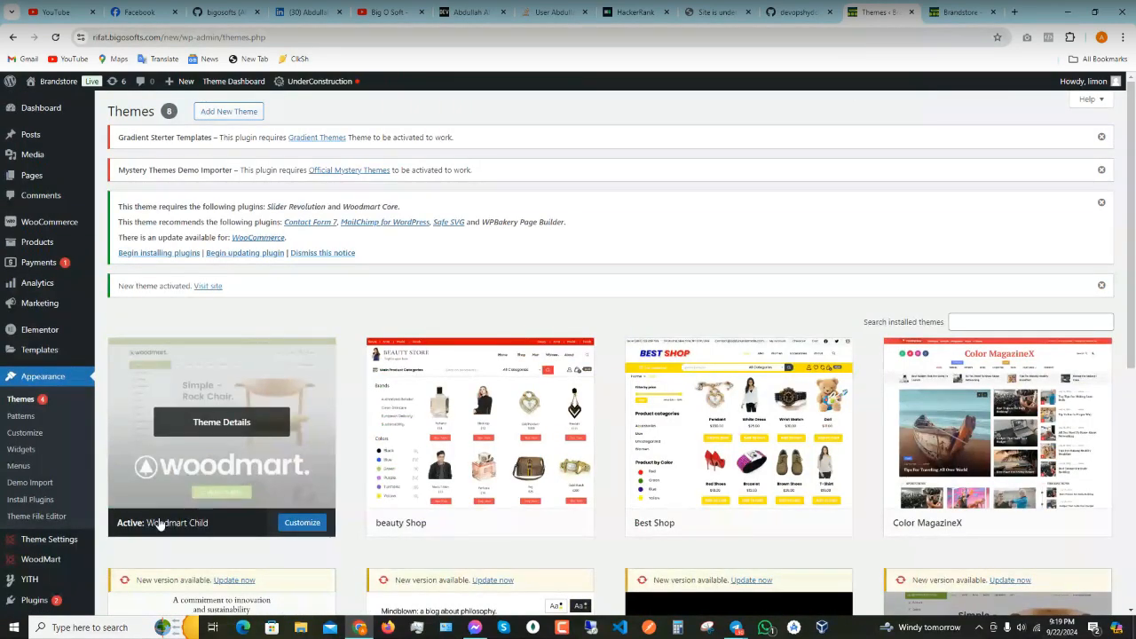
pyautogui.scroll(-4, 1030, 345)
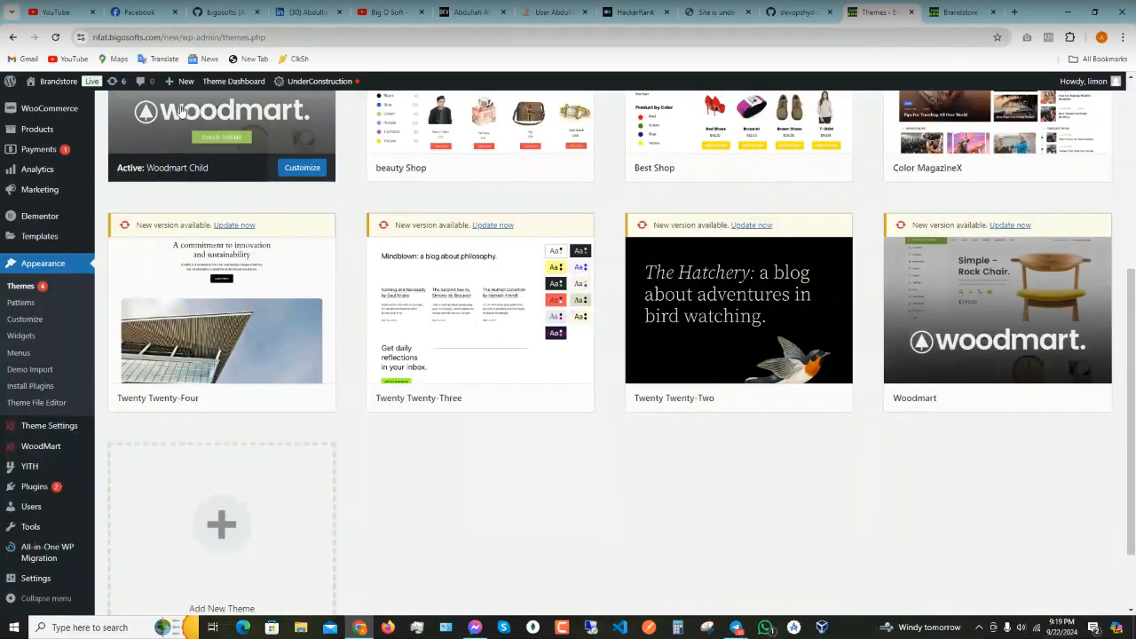
pyautogui.scroll(3, 278, 251)
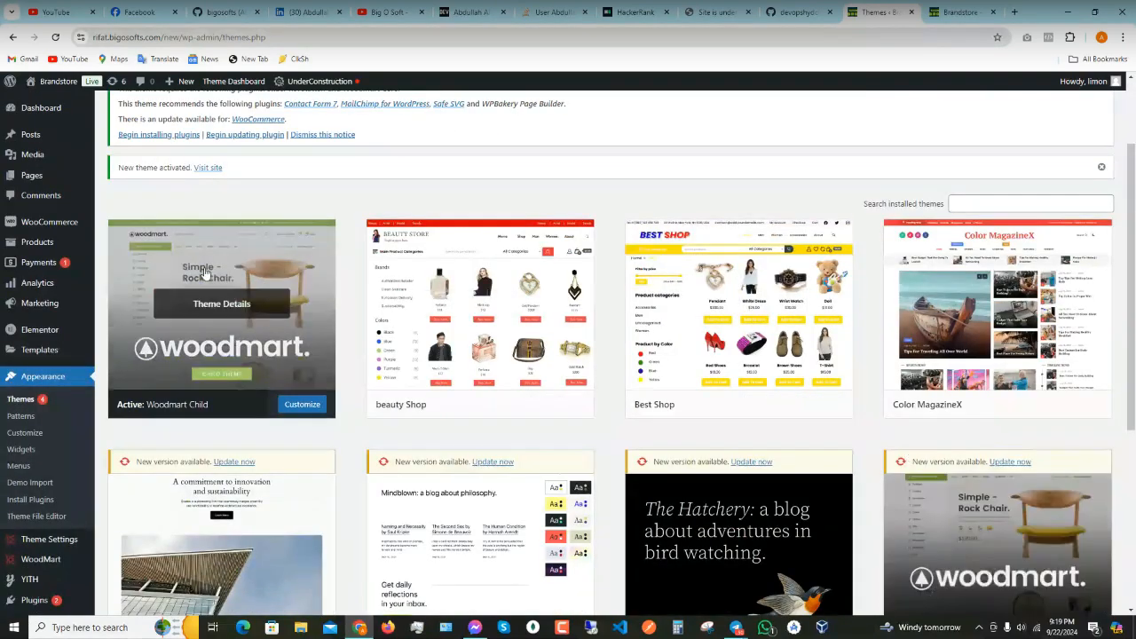
pyautogui.scroll(-3, 205, 273)
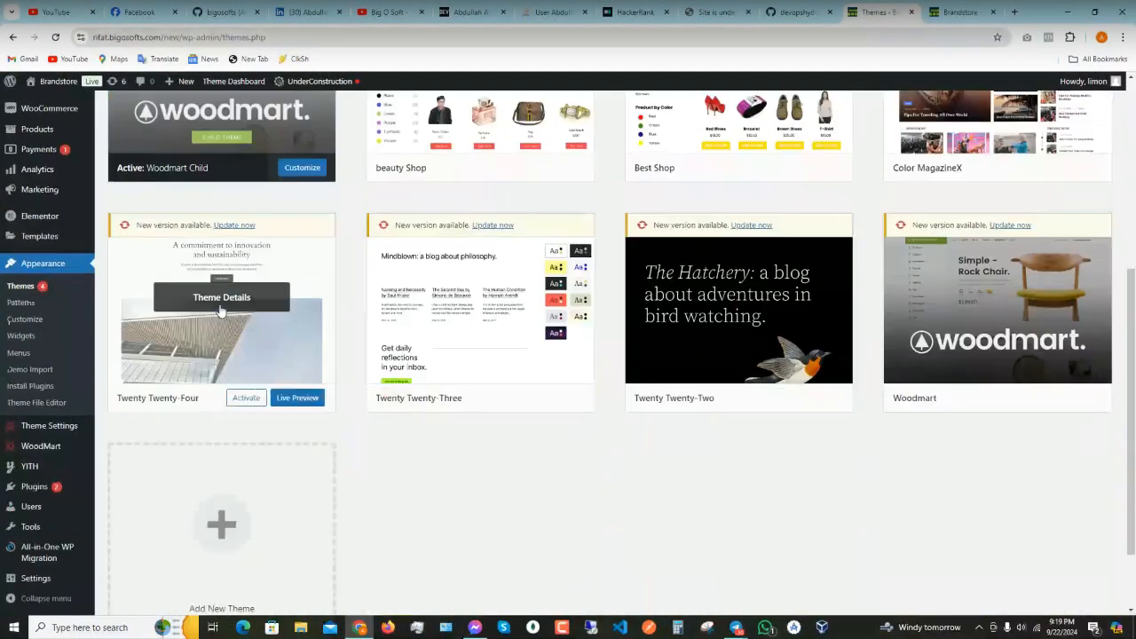
pyautogui.scroll(4, 221, 311)
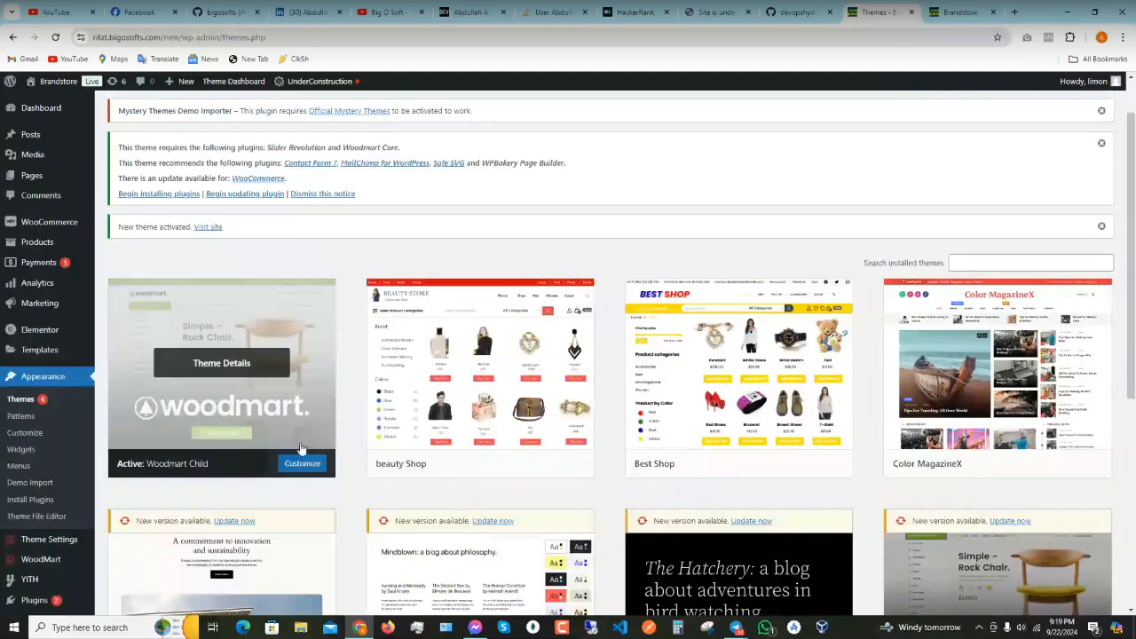
pyautogui.click(240, 368)
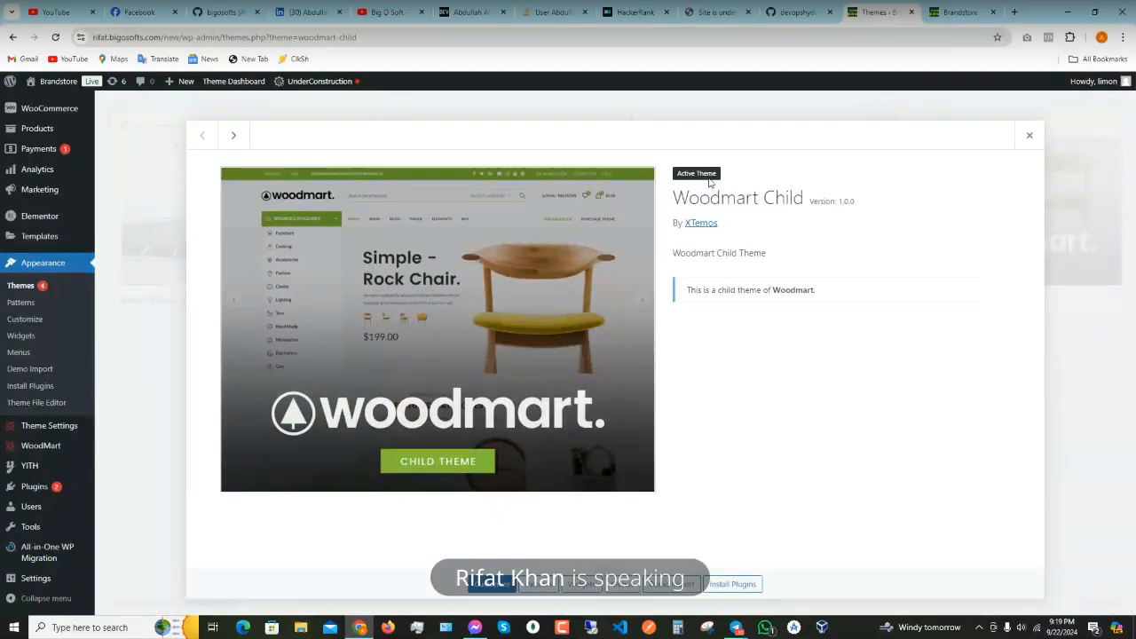
pyautogui.click(1024, 135)
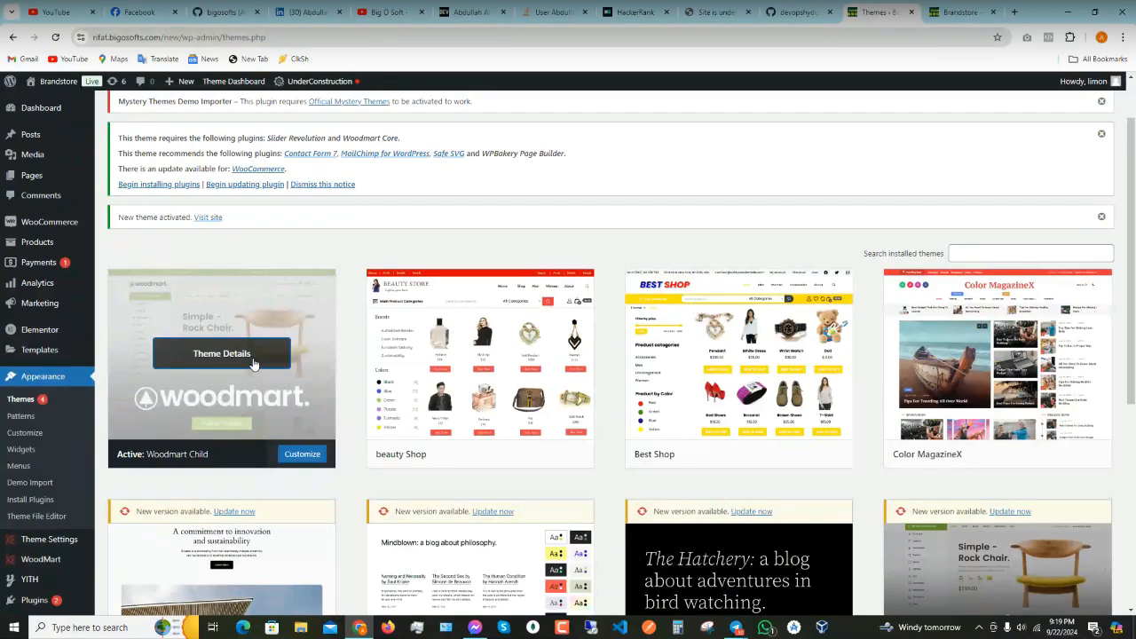
pyautogui.scroll(-3, 292, 393)
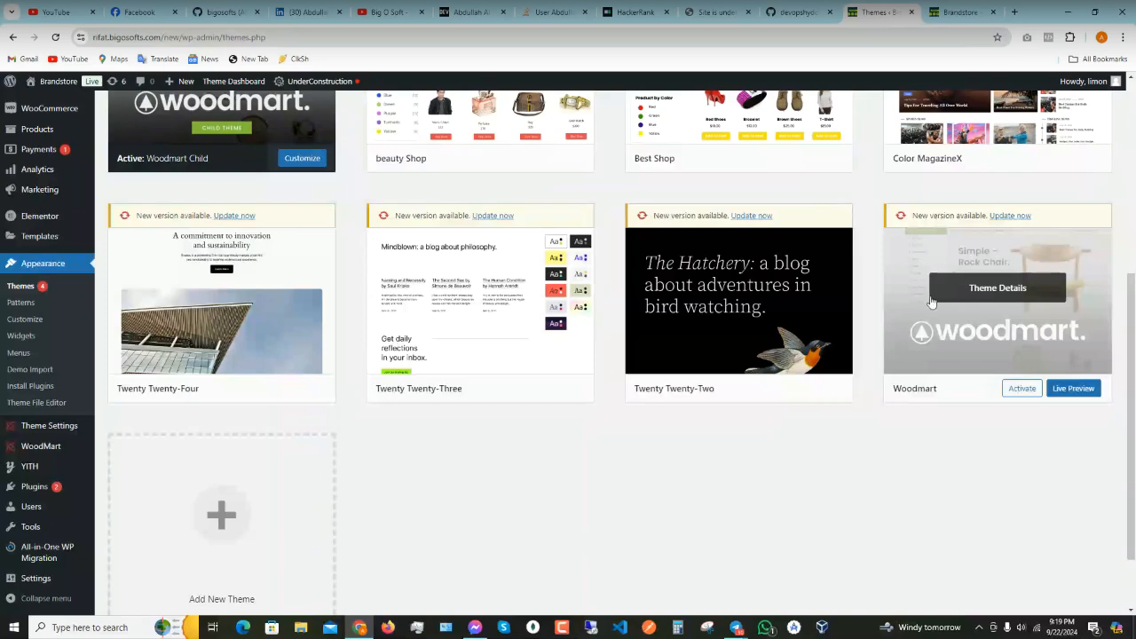
pyautogui.scroll(3, 931, 302)
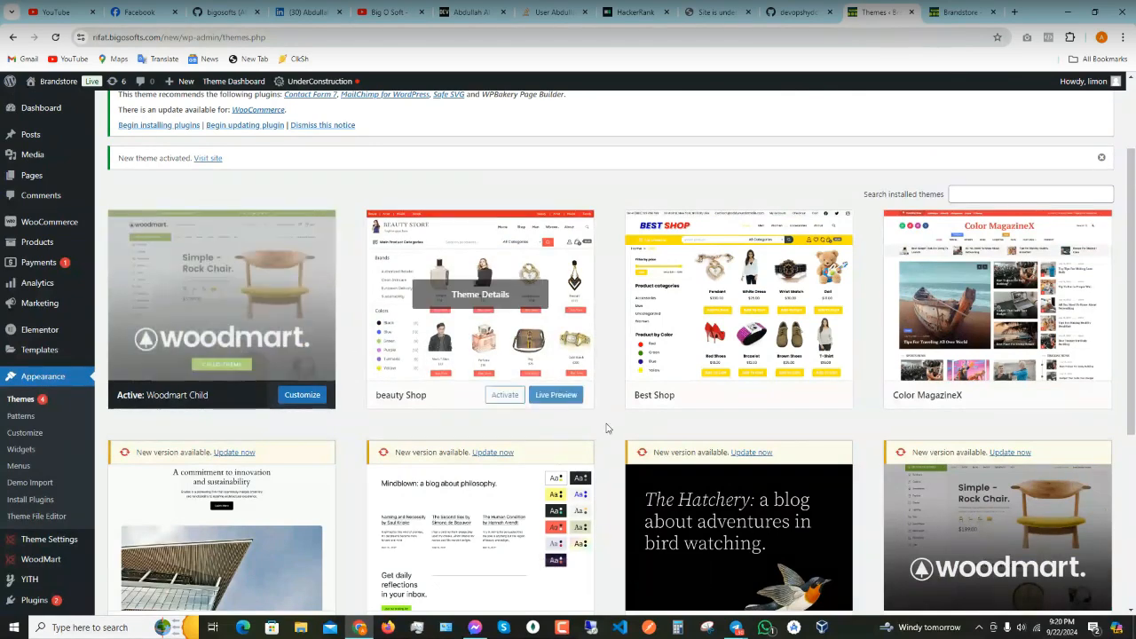
pyautogui.scroll(-3, 1020, 497)
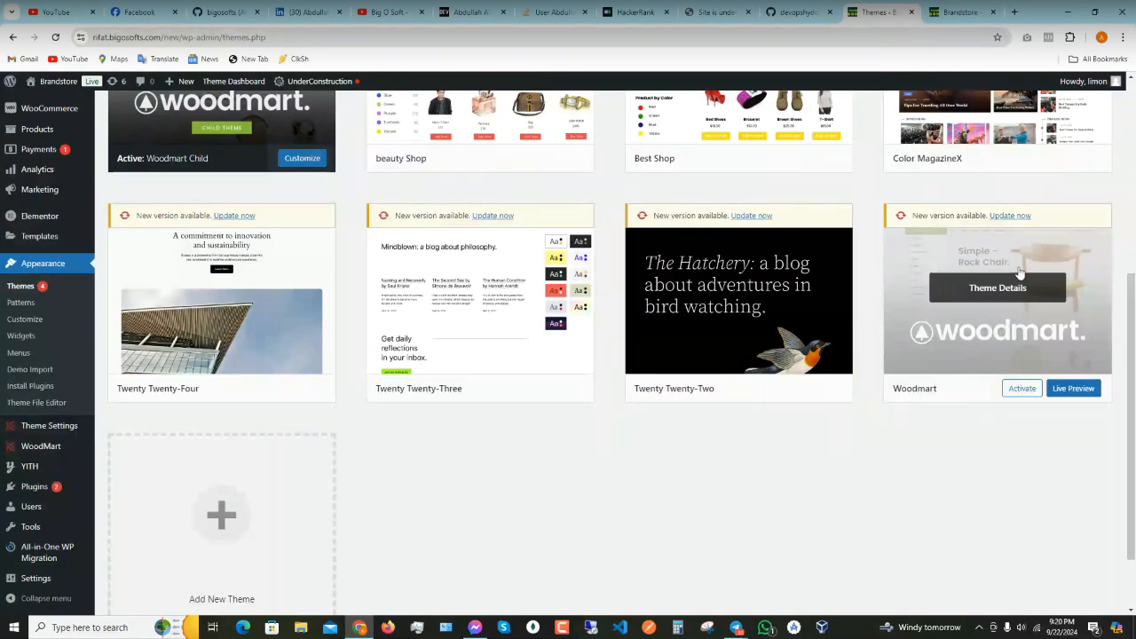
pyautogui.scroll(1, 1001, 330)
pyautogui.scroll(3, 1001, 330)
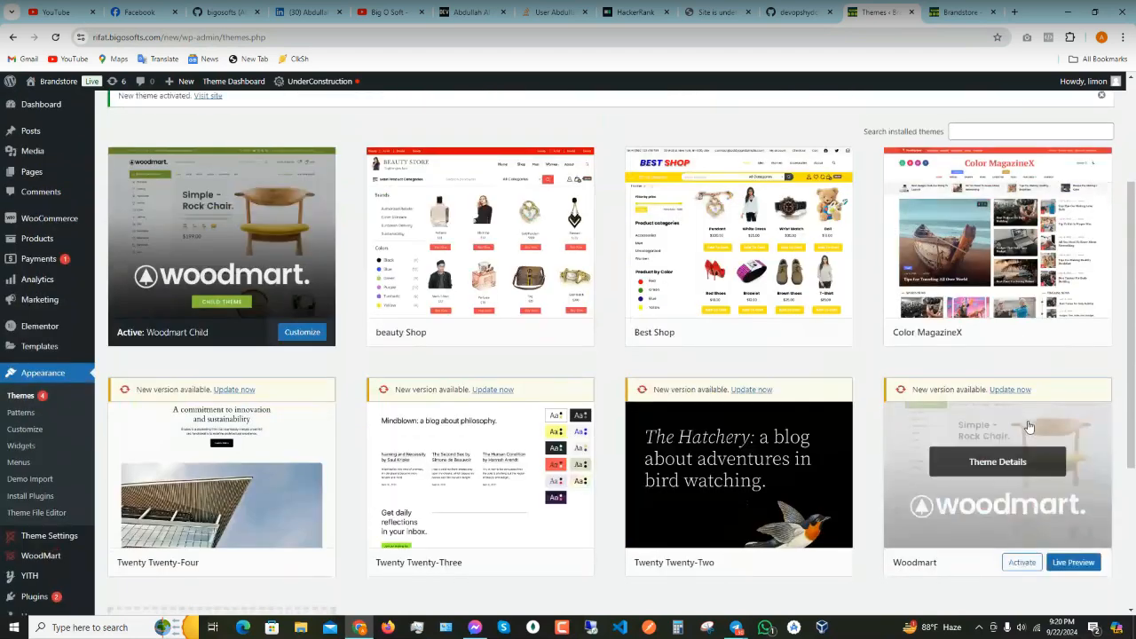
pyautogui.scroll(-2, 1011, 326)
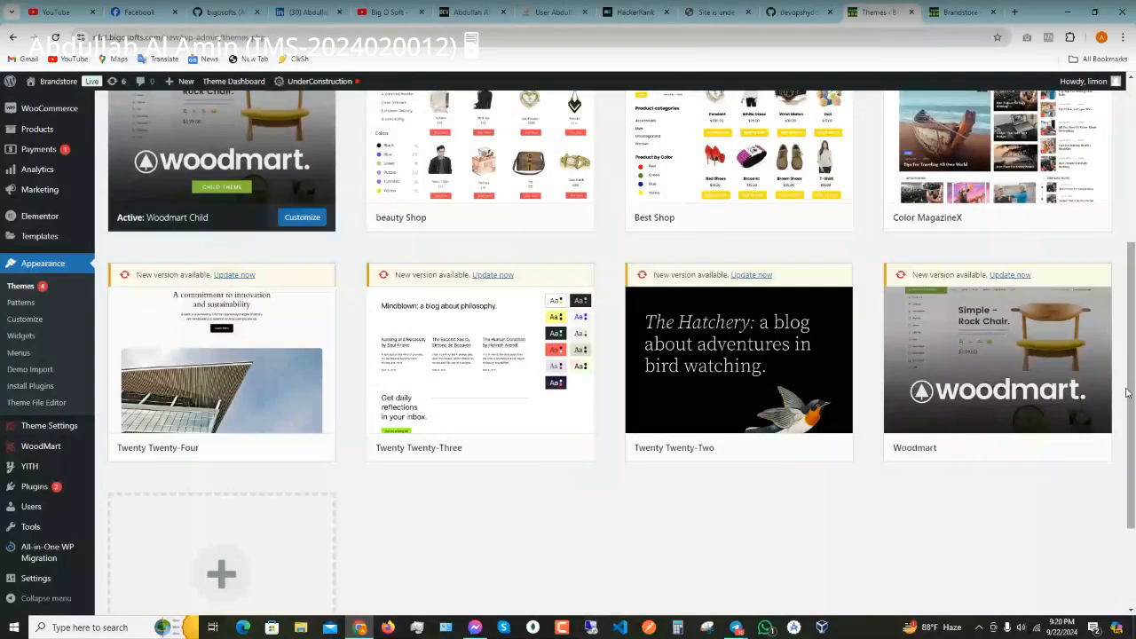
pyautogui.moveTo(1016, 284)
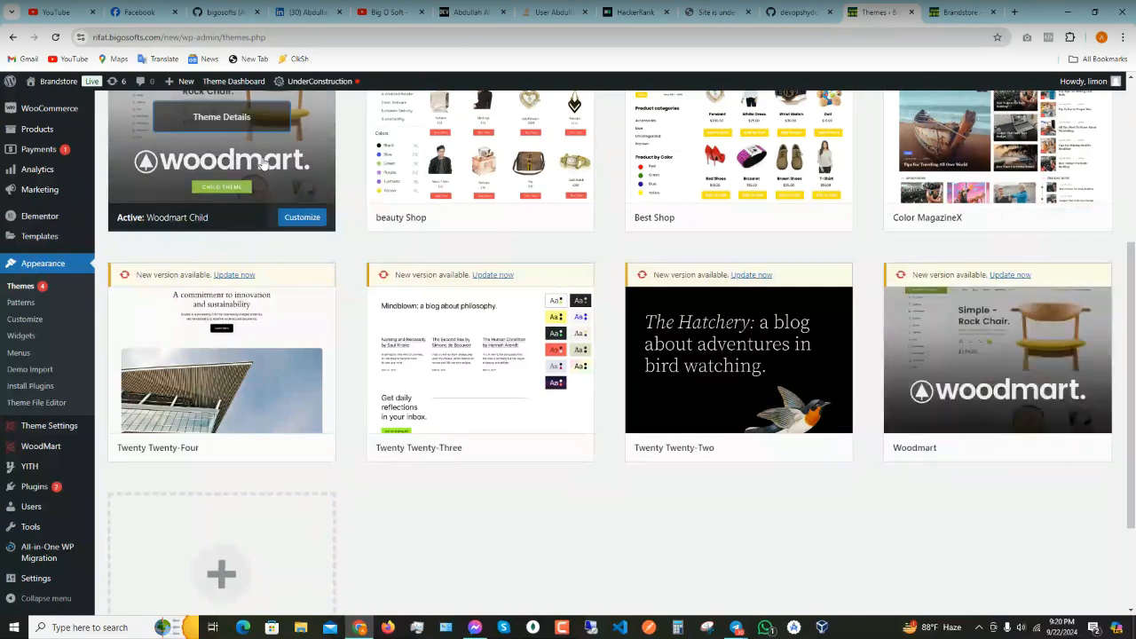
# - Scroll the Themes page back up to the required-plugins notice for Slider Revolution and Woodmart Core
pyautogui.scroll(3, 245, 266)
pyautogui.scroll(-1, 245, 345)
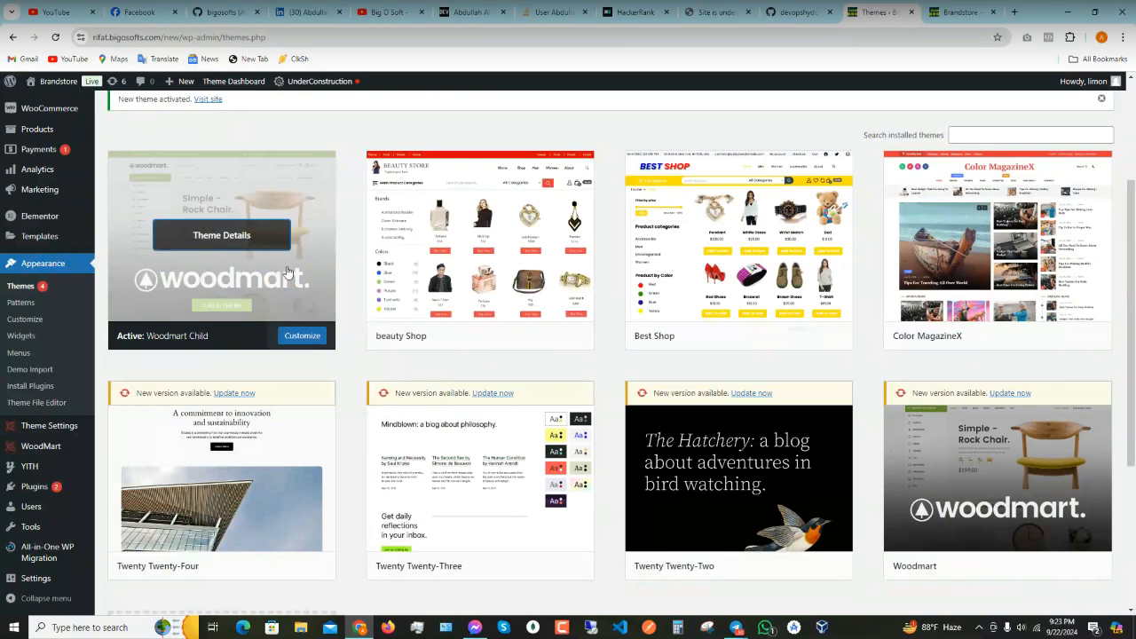
pyautogui.scroll(2, 283, 279)
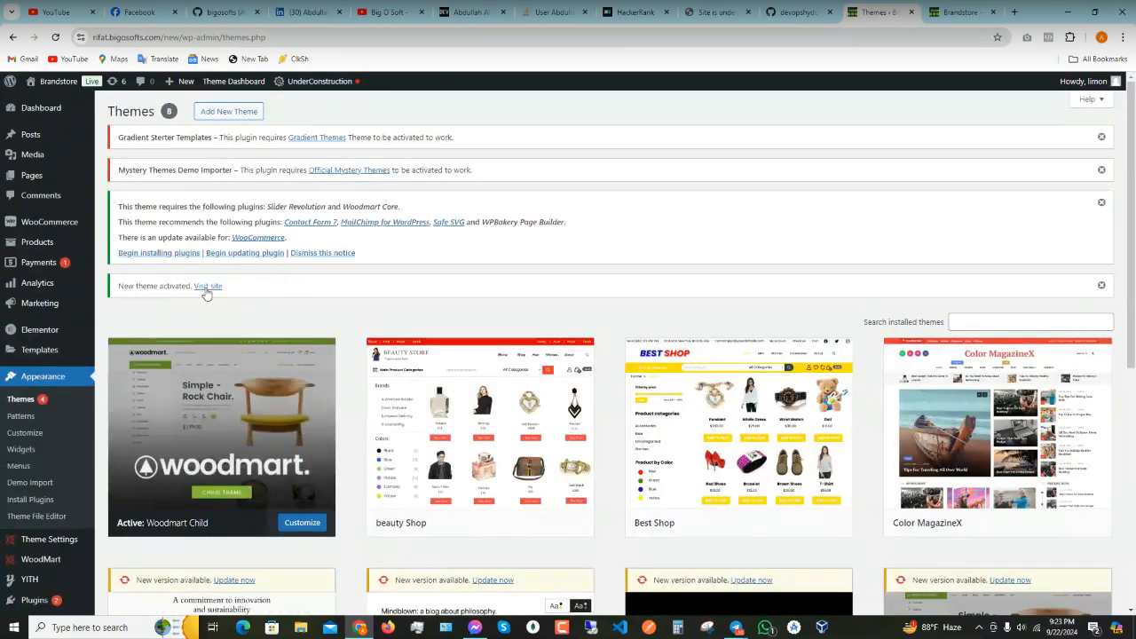
pyautogui.scroll(-3, 249, 459)
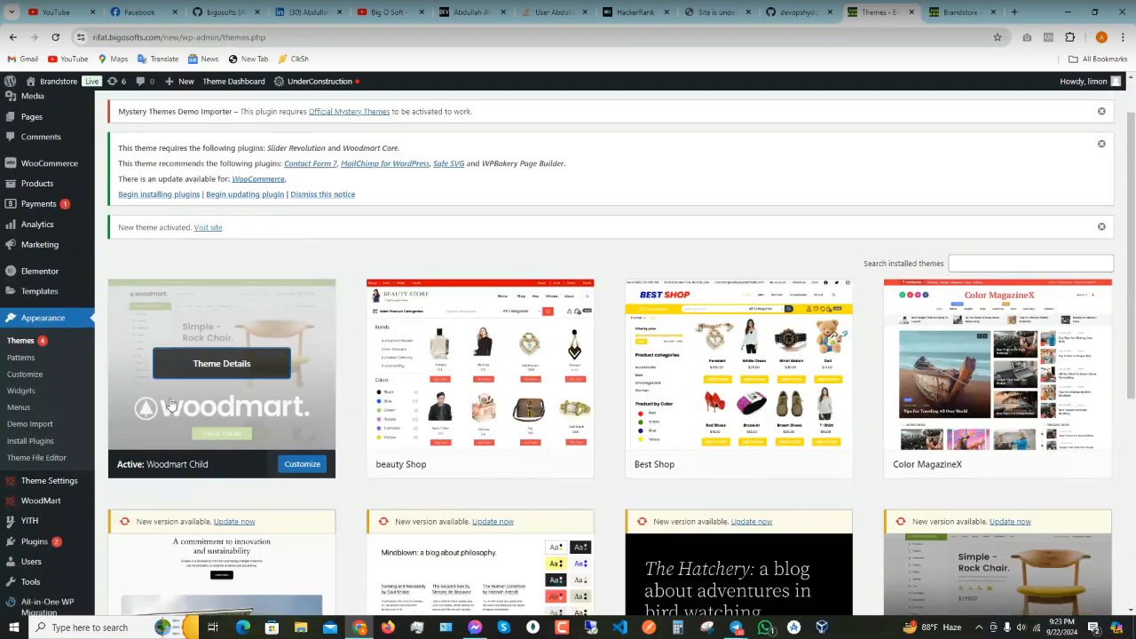
pyautogui.scroll(3, 228, 390)
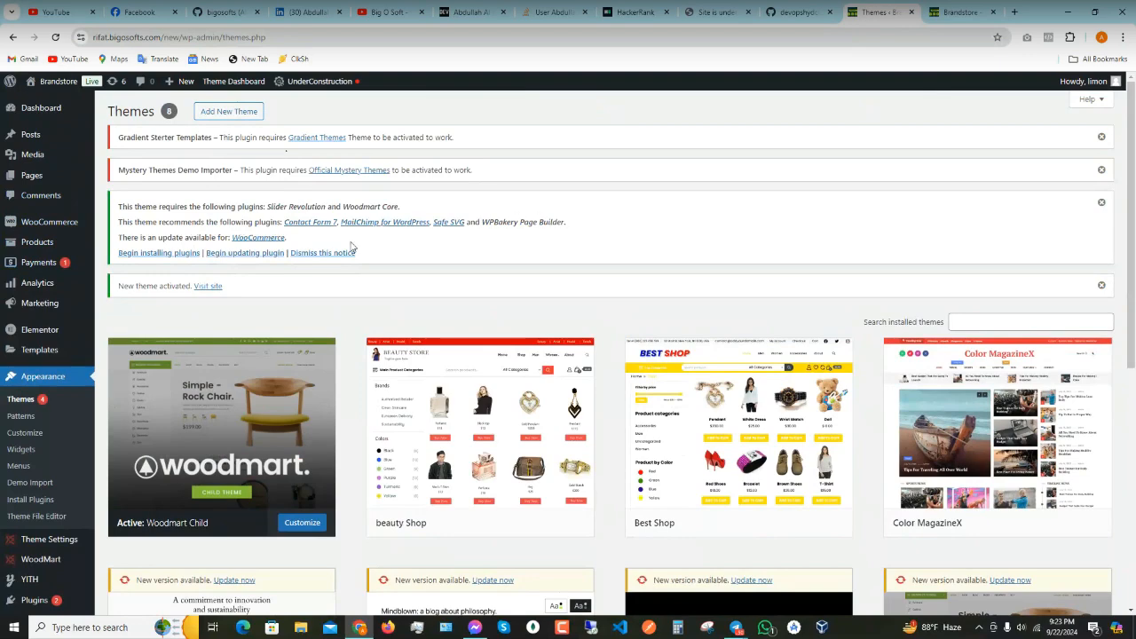
# - Open the Install Required Plugins page, then a new blank Chrome tab ready for searching
pyautogui.click(182, 254)
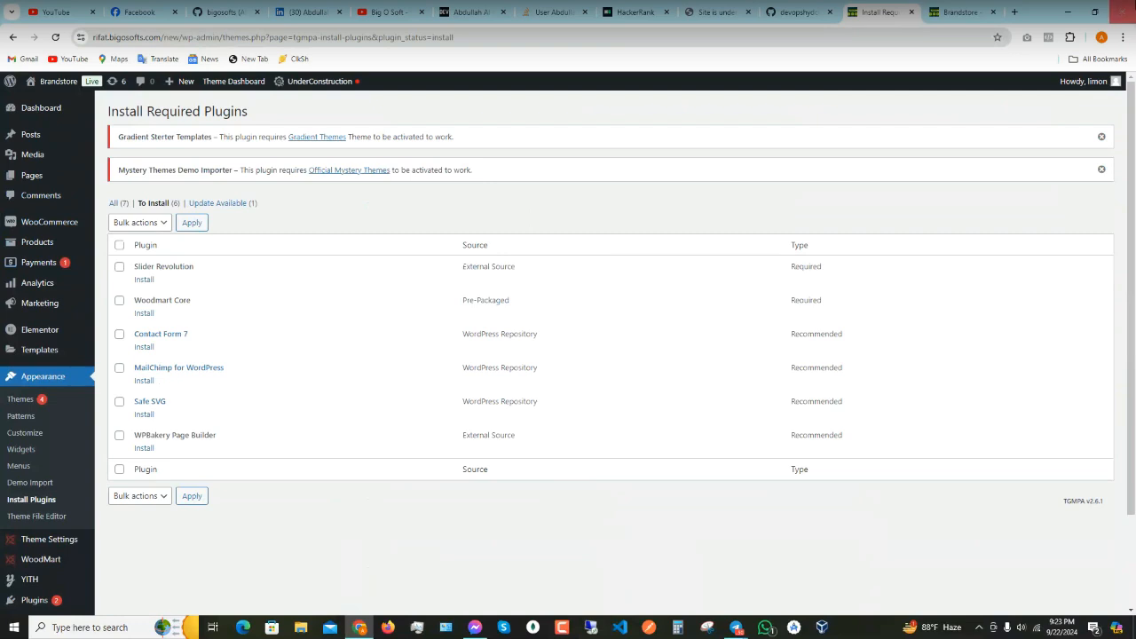
pyautogui.click(1014, 12)
pyautogui.click(941, 39)
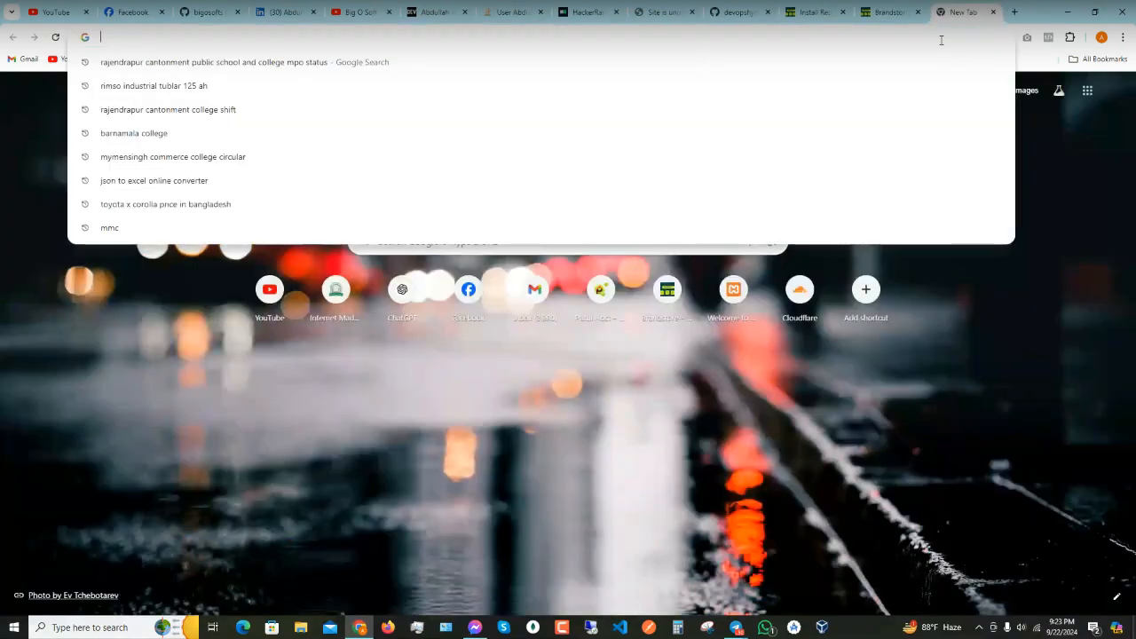
# - Search 'woodmart theme', open the WoodMart ThemeForest listing, then return to the Brandstore tab
pyautogui.write('woodmart theme')
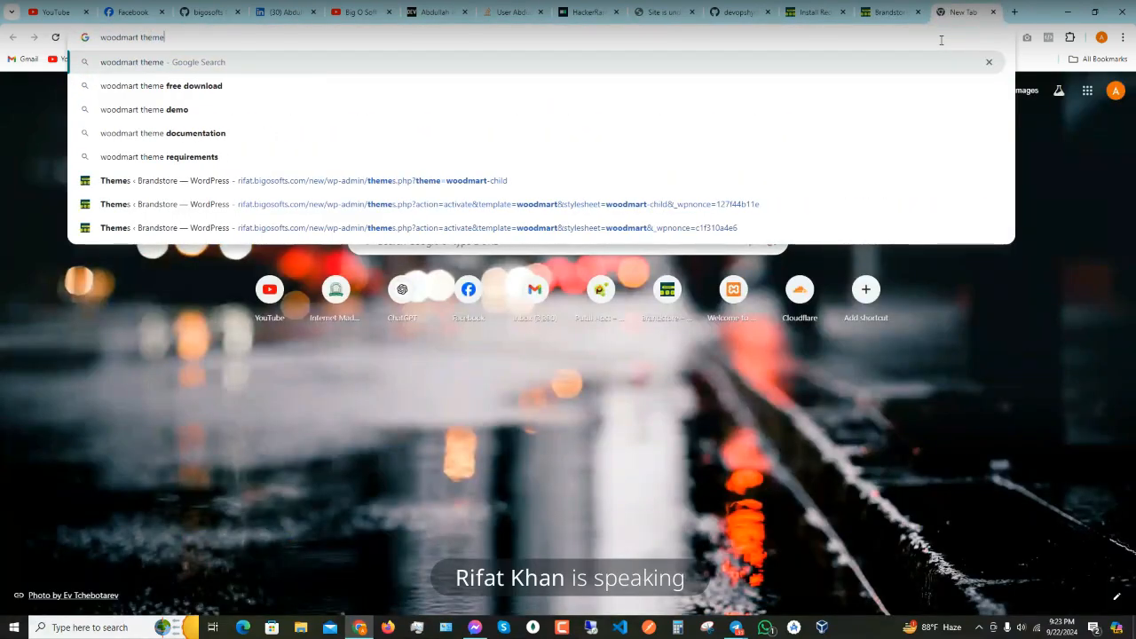
pyautogui.press('Return')
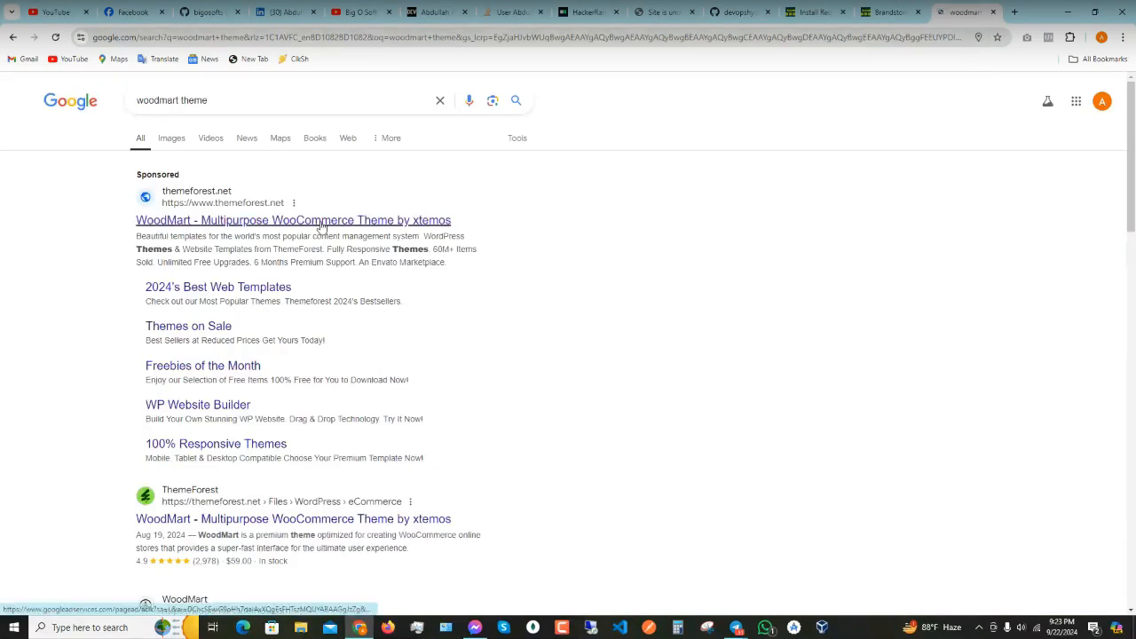
pyautogui.click(321, 223)
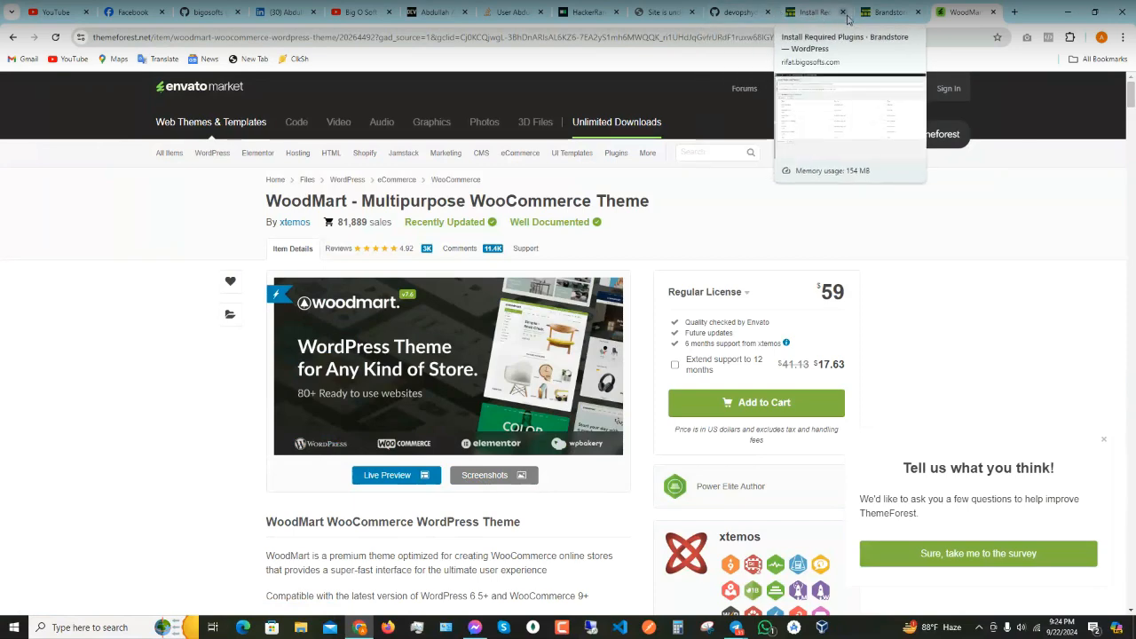
pyautogui.click(885, 14)
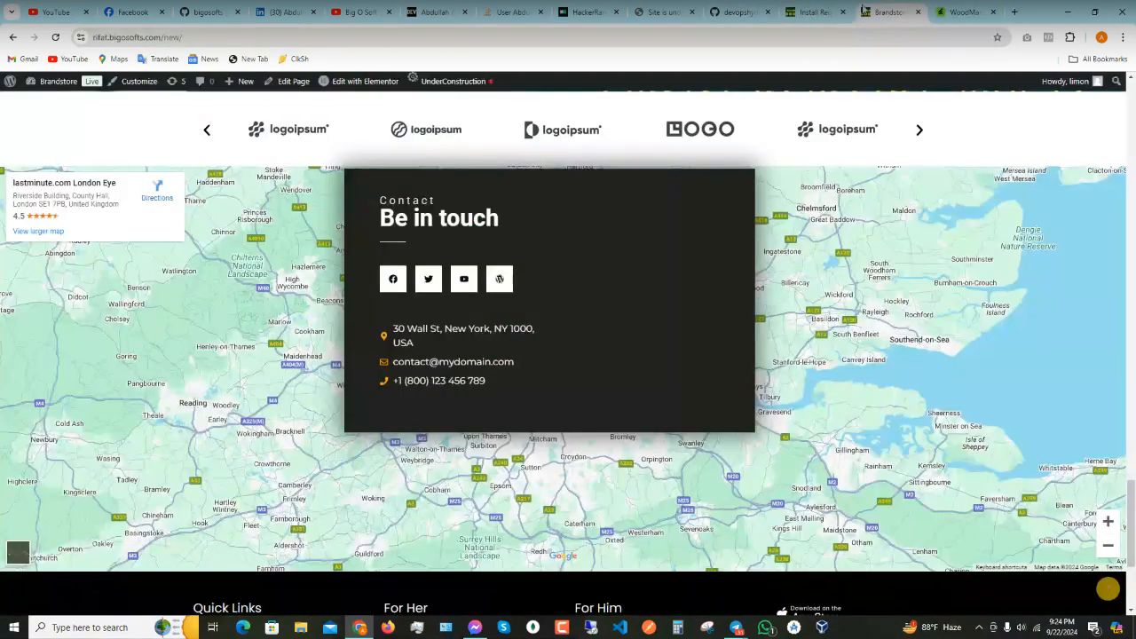
# - Return to the Install Required Plugins tab showing Slider Revolution and Woodmart Core as required
pyautogui.click(807, 11)
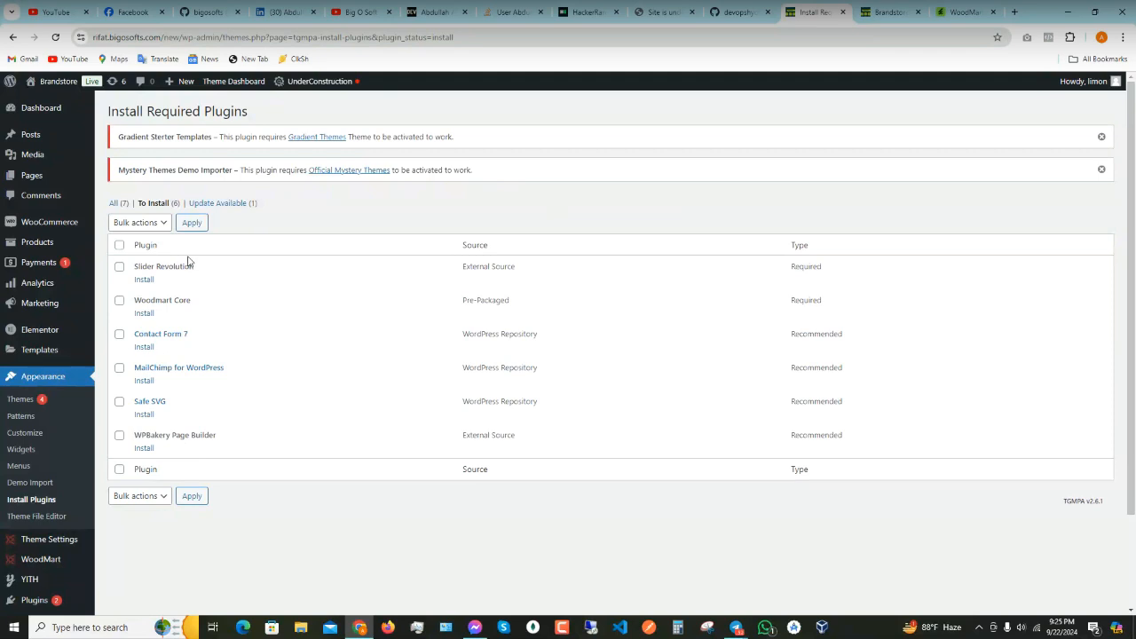
pyautogui.moveTo(24, 358)
pyautogui.scroll(-2, 40, 488)
pyautogui.moveTo(50, 487)
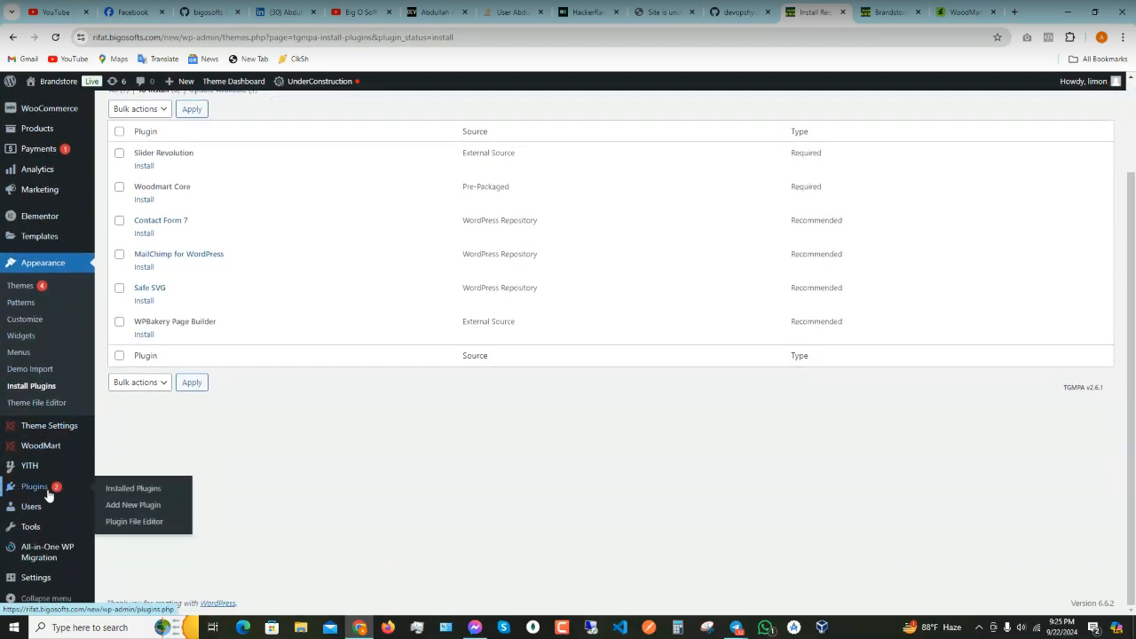
pyautogui.rightClick(127, 494)
# - In Installed Plugins, deactivate Elementor without feedback, then delete it
pyautogui.click(143, 346)
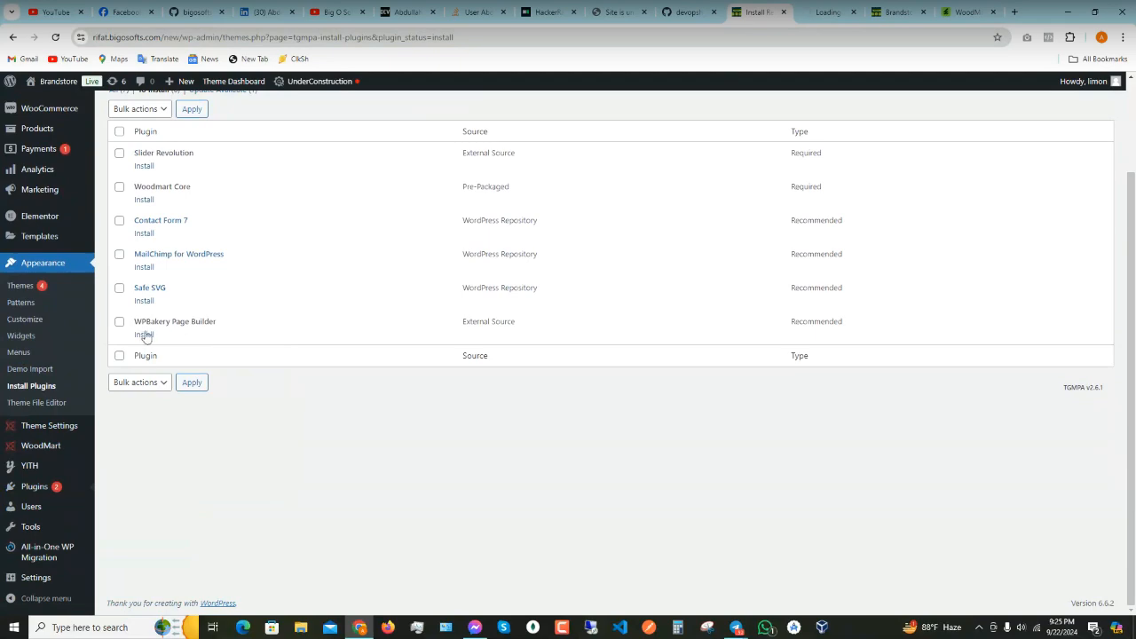
pyautogui.click(827, 10)
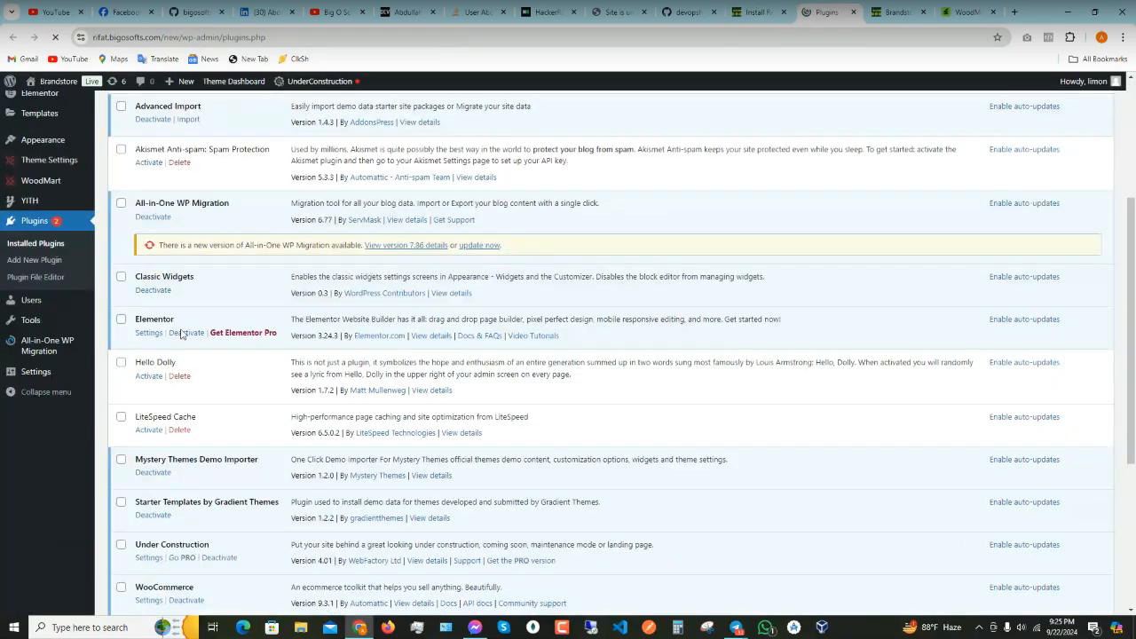
pyautogui.click(185, 354)
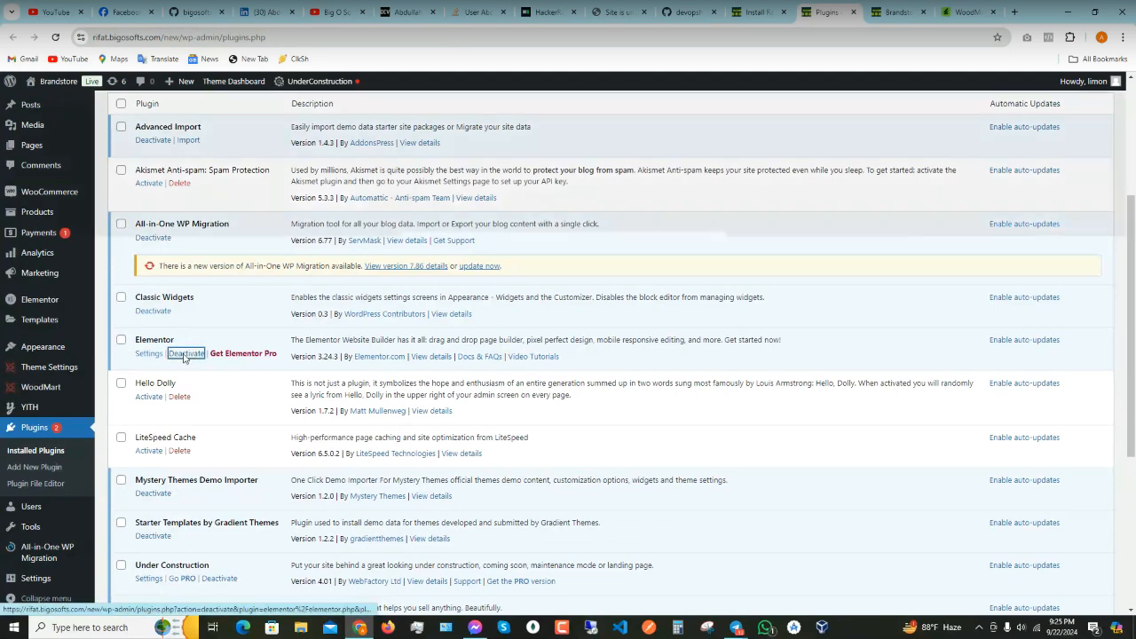
pyautogui.click(185, 354)
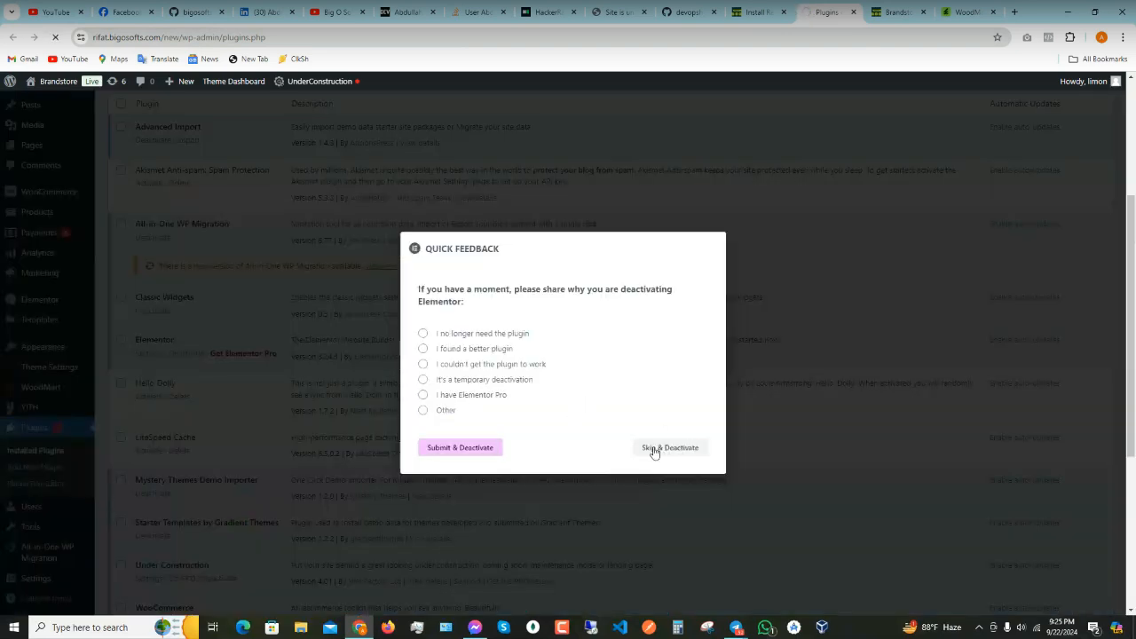
pyautogui.click(683, 459)
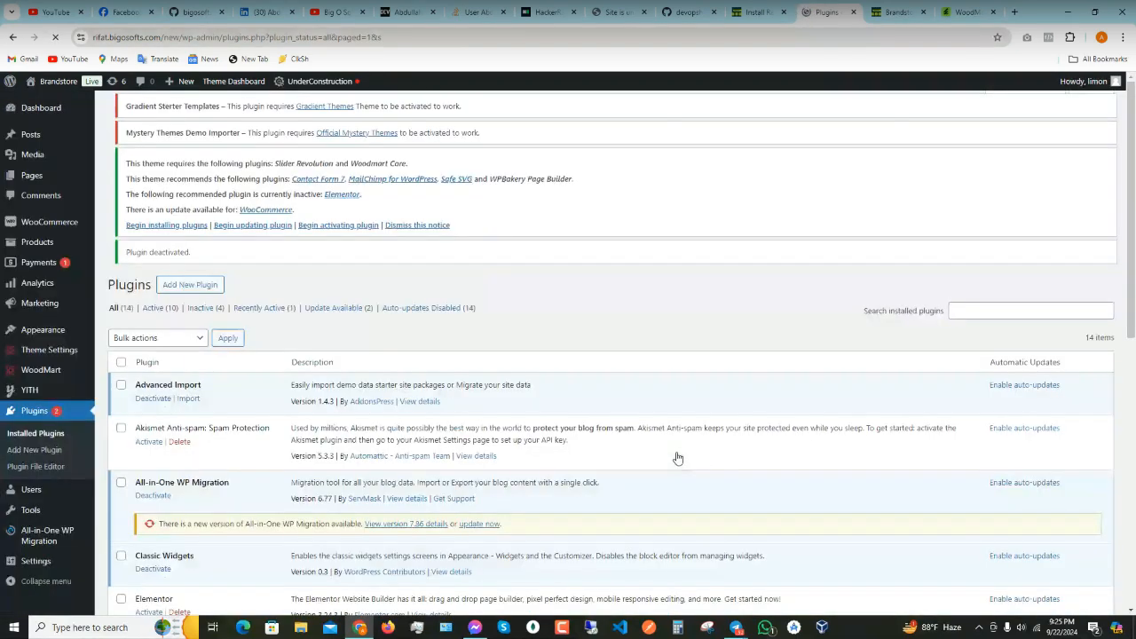
pyautogui.scroll(-3, 157, 442)
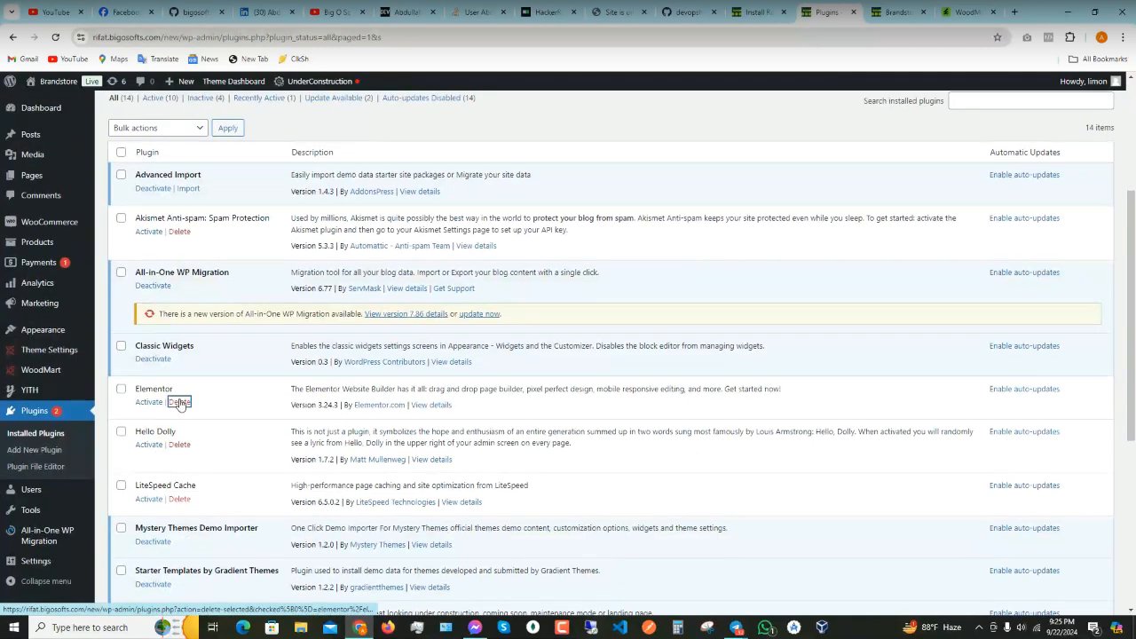
pyautogui.click(179, 401)
pyautogui.click(609, 117)
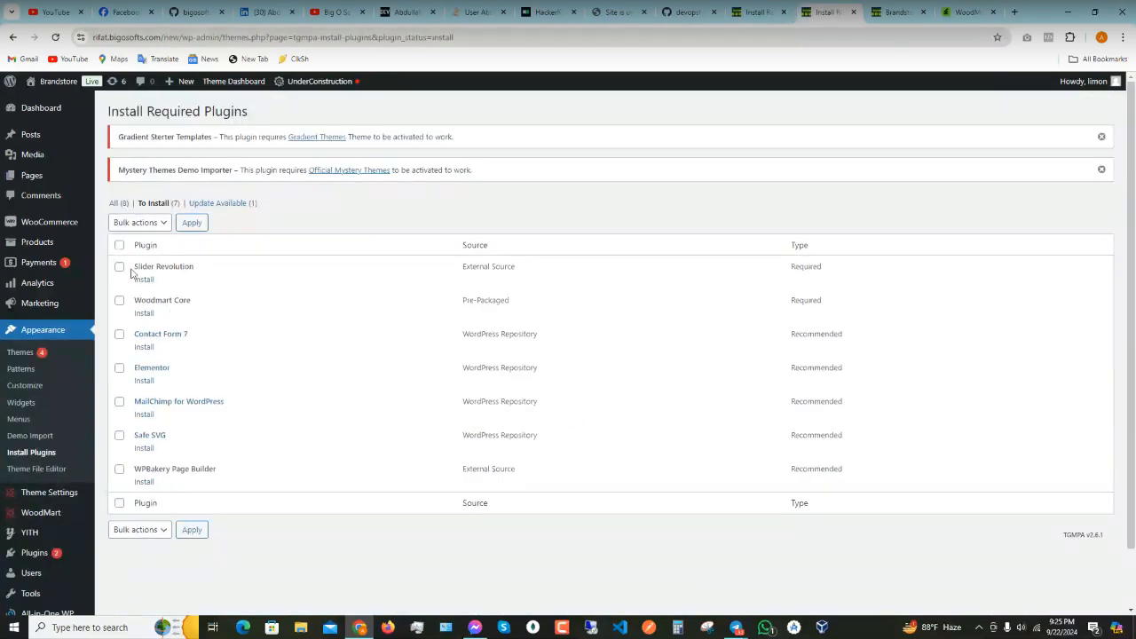
# - Select all seven listed plugins and apply the Install bulk action
pyautogui.click(119, 245)
pyautogui.click(149, 229)
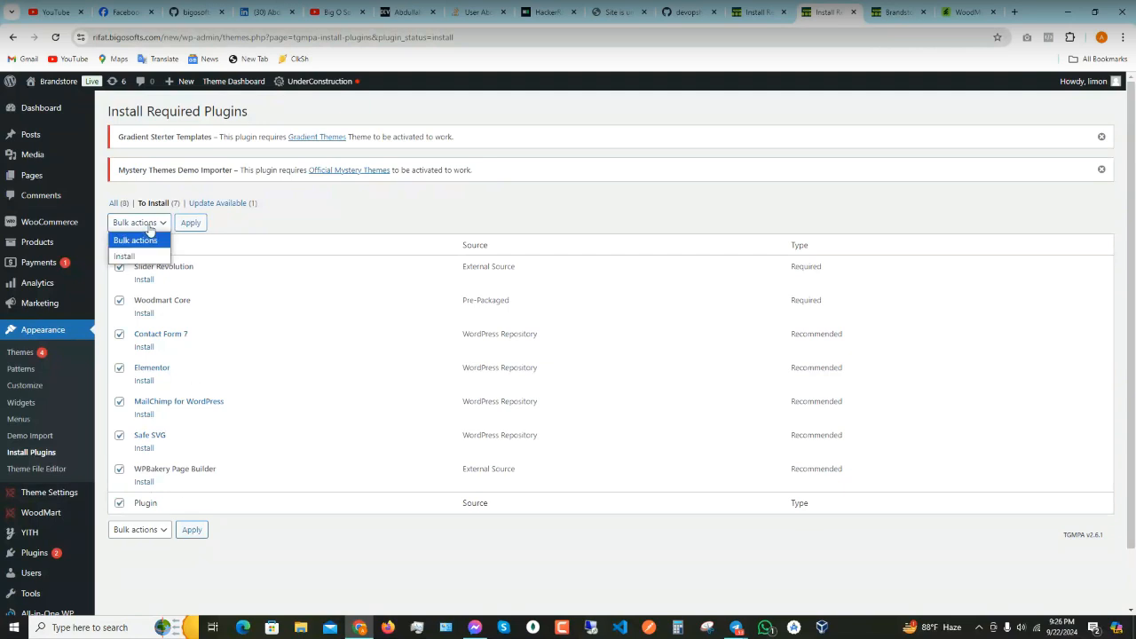
pyautogui.click(148, 233)
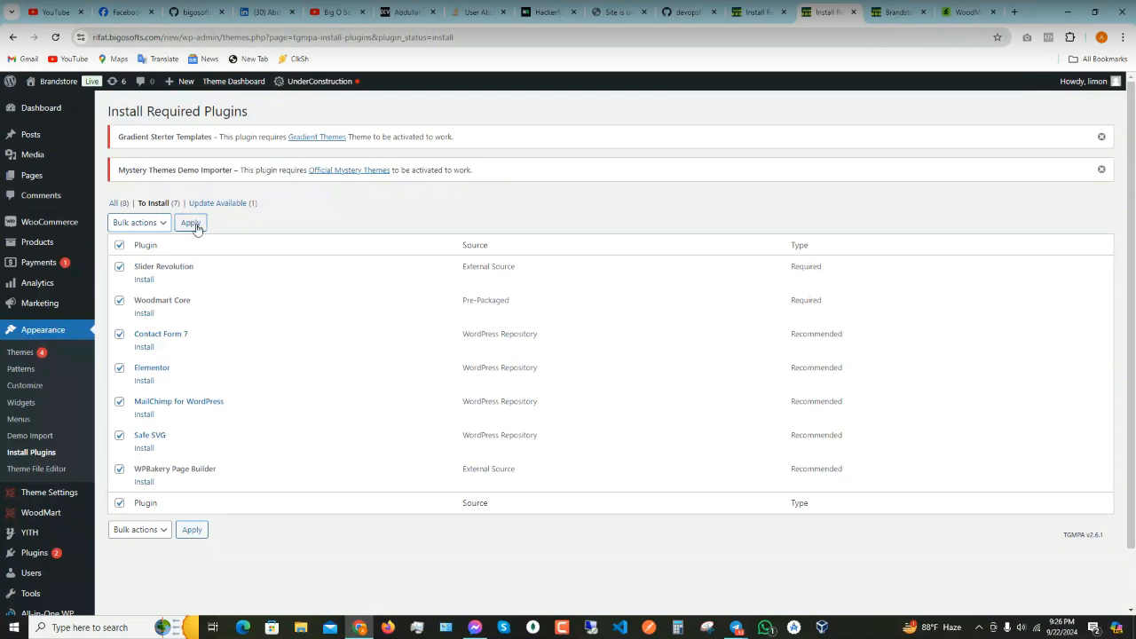
pyautogui.click(151, 225)
pyautogui.click(140, 253)
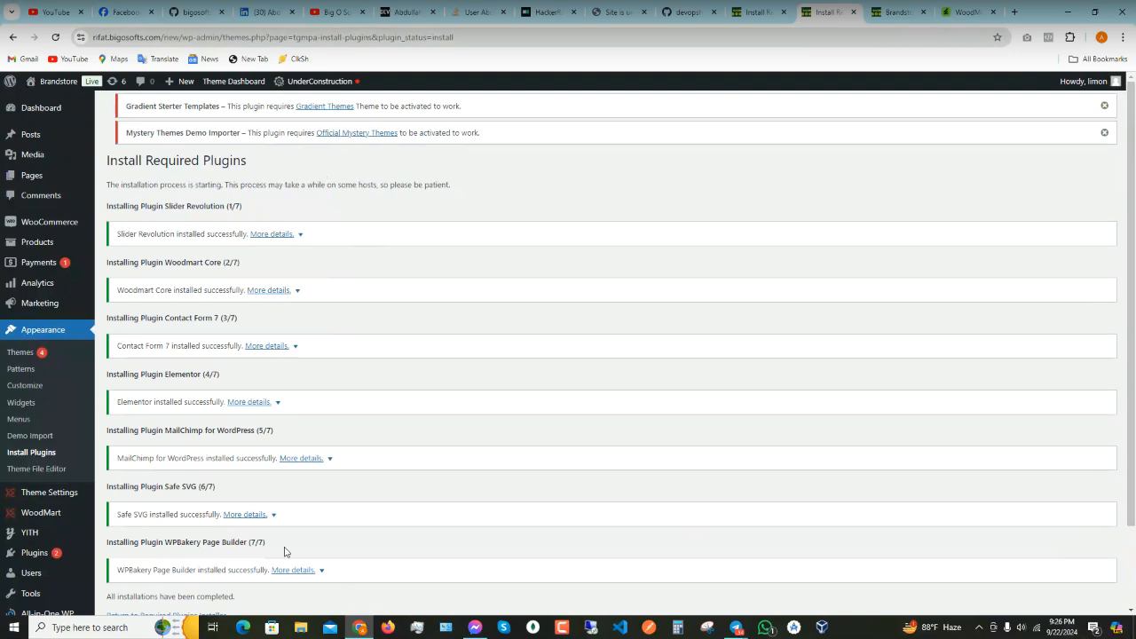
# - Minimize the call window and go back to the Required Plugins Installer list
pyautogui.moveTo(740, 633)
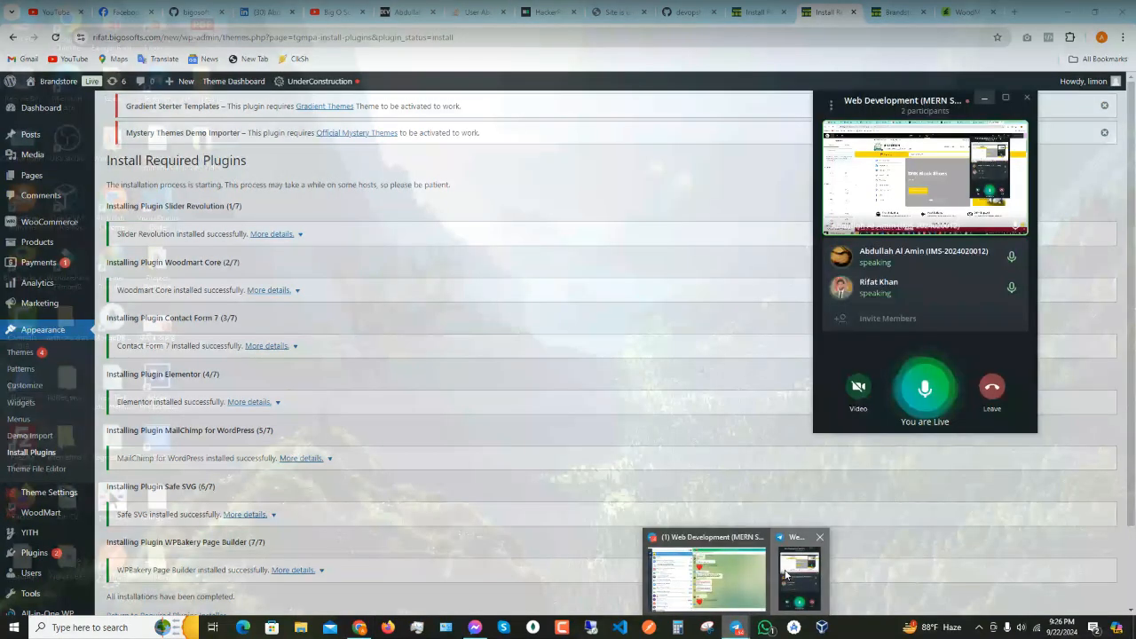
pyautogui.click(701, 568)
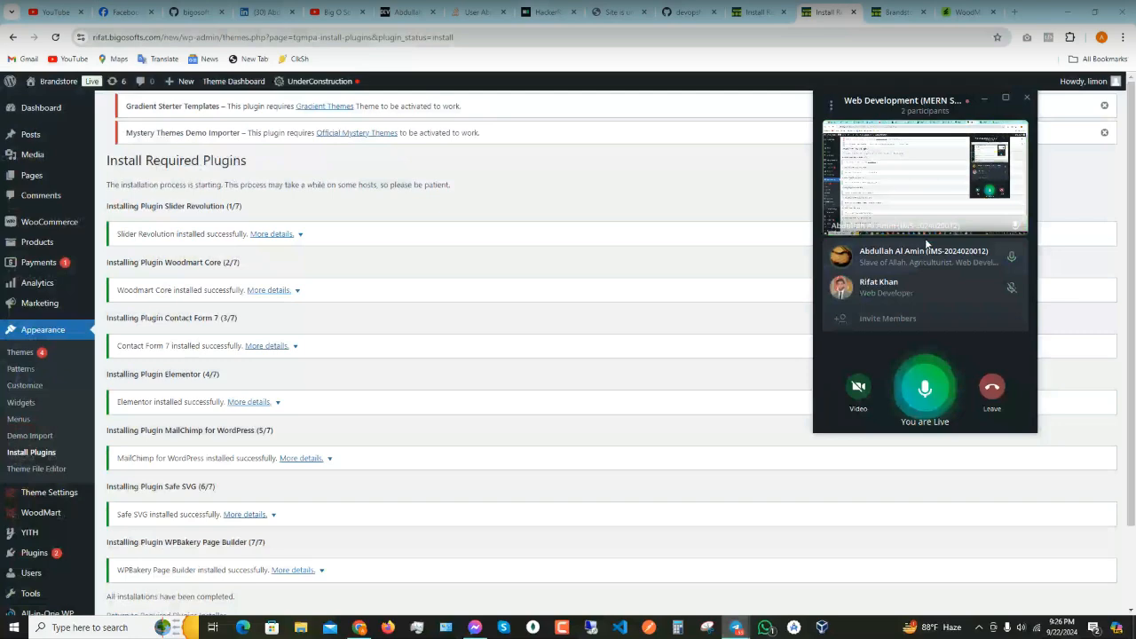
pyautogui.click(983, 98)
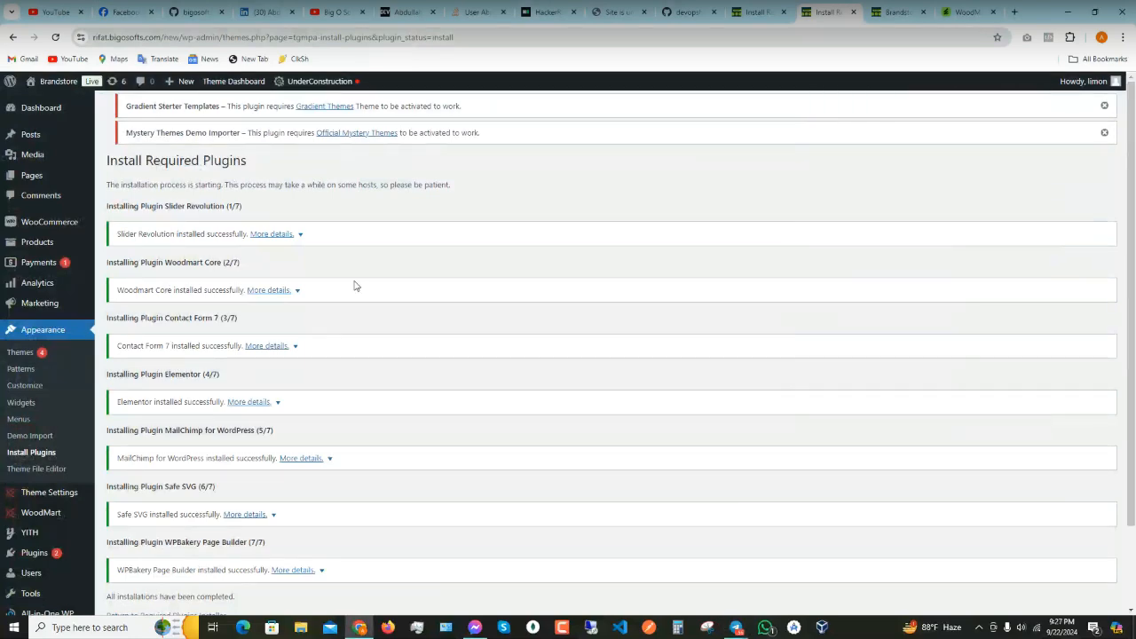
pyautogui.scroll(-2, 355, 284)
pyautogui.click(177, 520)
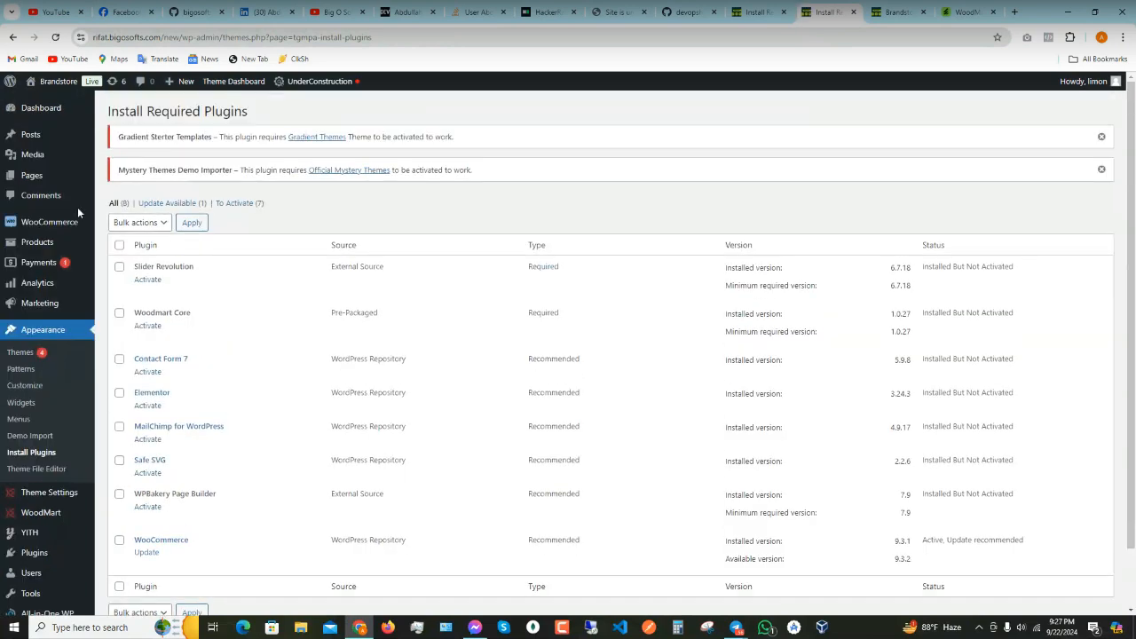
# - Select all seven installed plugins and apply the Activate bulk action
pyautogui.click(119, 245)
pyautogui.click(140, 224)
pyautogui.click(131, 257)
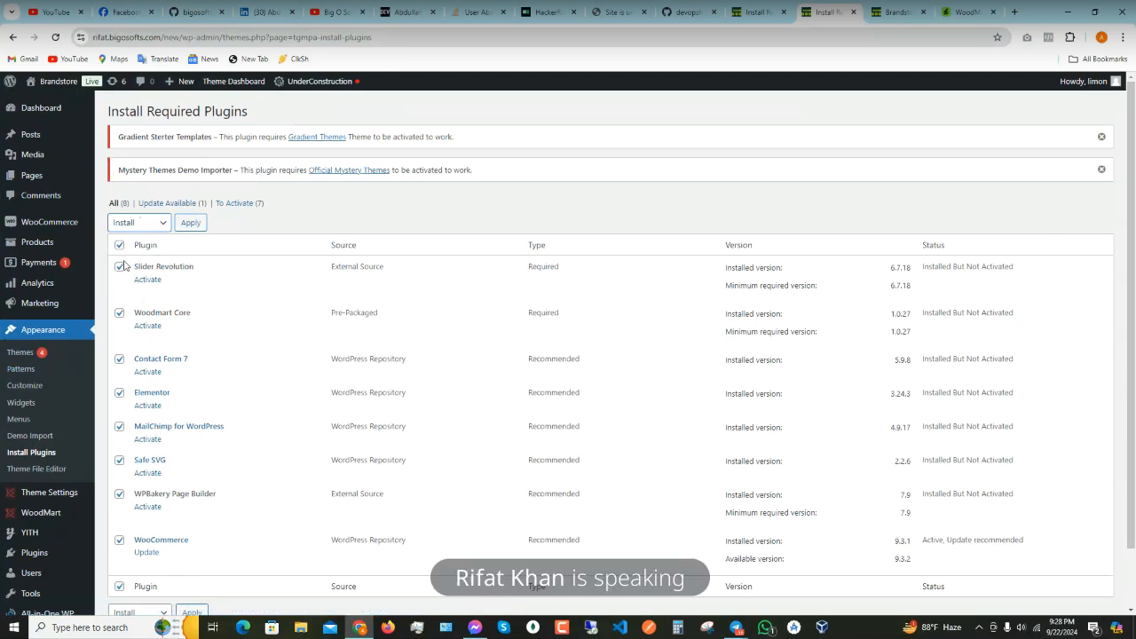
pyautogui.click(152, 223)
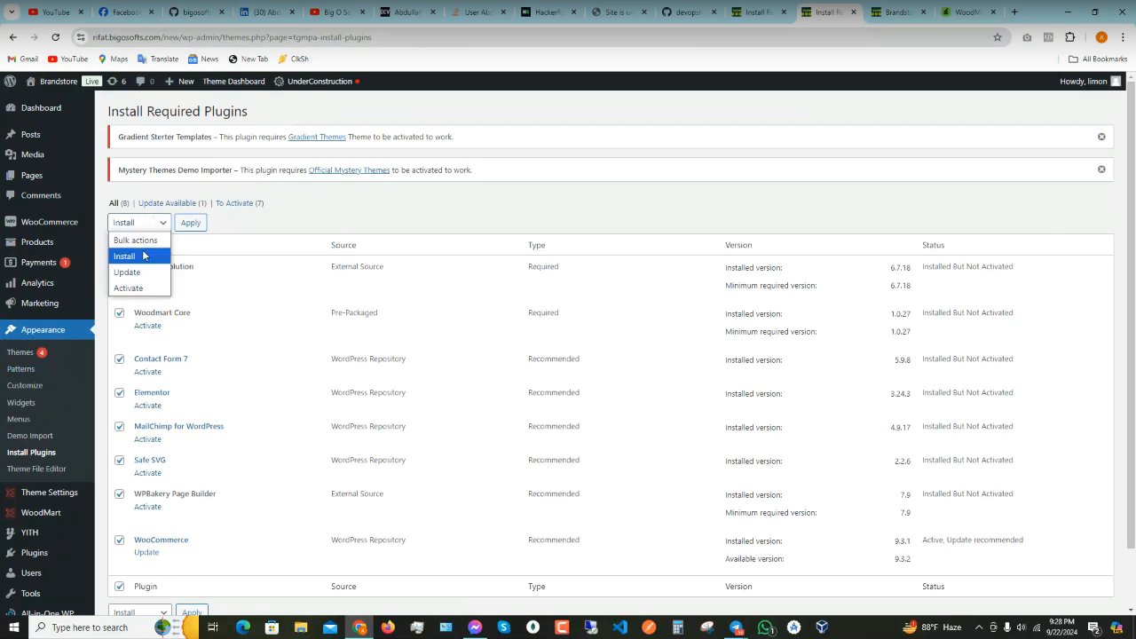
pyautogui.click(129, 288)
pyautogui.click(182, 229)
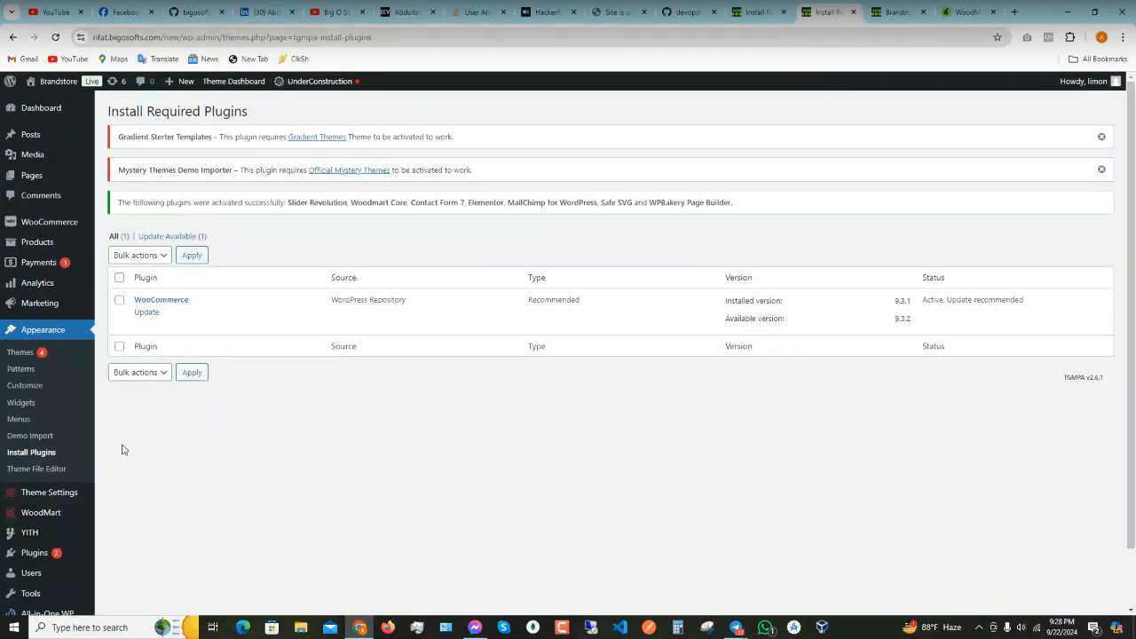
# - Open the Brandstore site from the admin bar's Visit Site link in a new tab
pyautogui.moveTo(37, 110)
pyautogui.moveTo(35, 80)
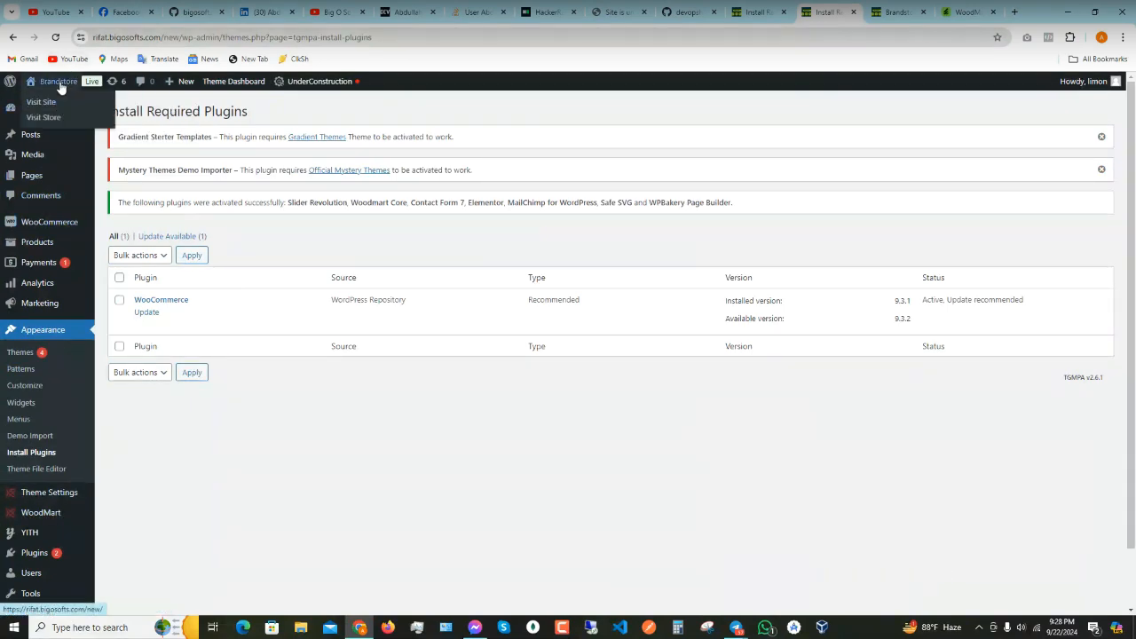
pyautogui.rightClick(48, 105)
pyautogui.click(66, 113)
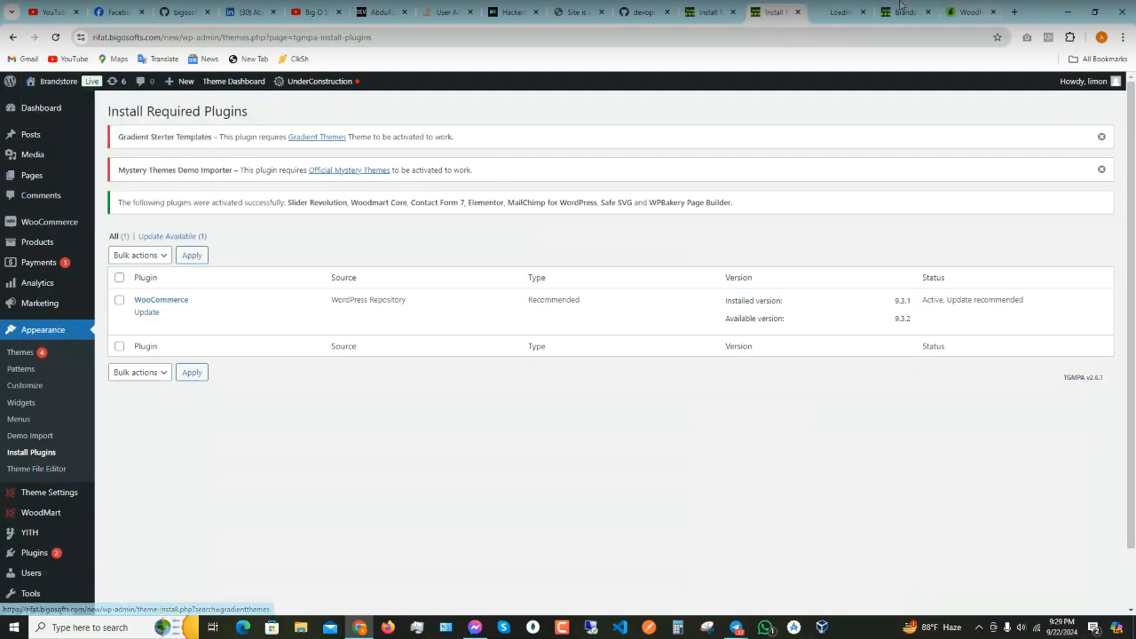
pyautogui.click(841, 12)
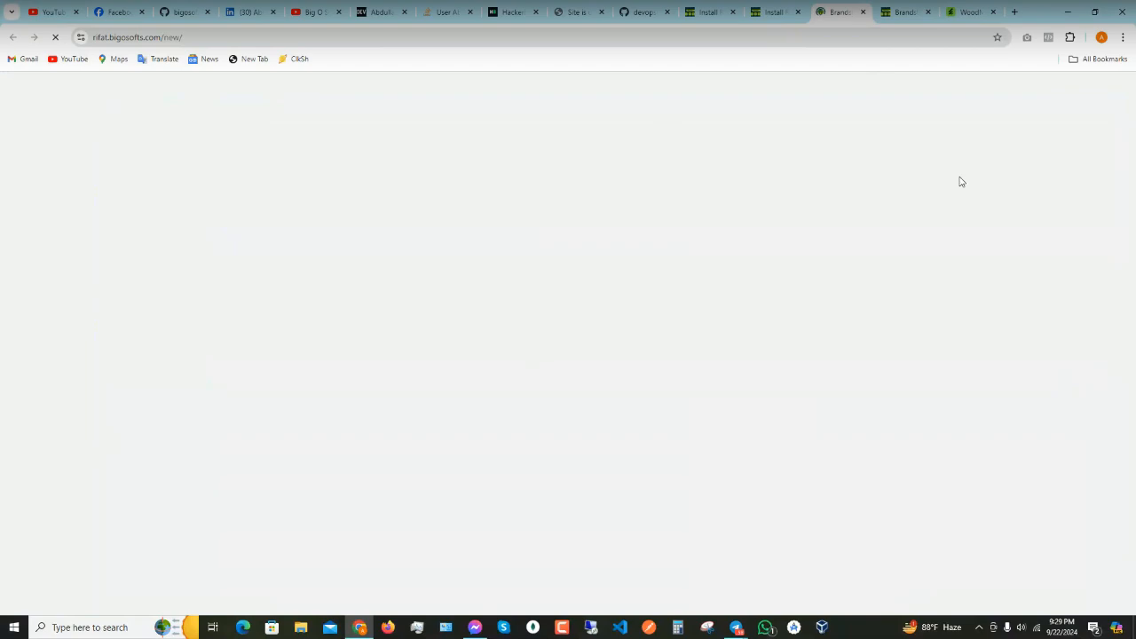
# - Scroll through the Brandstore home page with its Woodmart header, then return to the installer tab
pyautogui.scroll(-3, 446, 349)
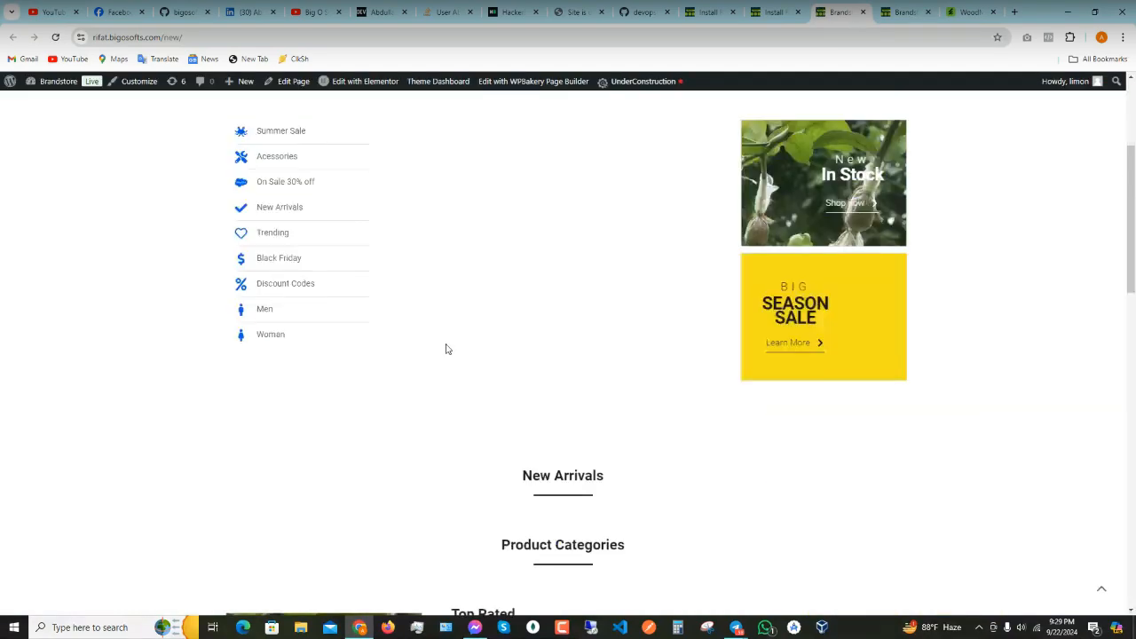
pyautogui.scroll(-3, 447, 349)
pyautogui.scroll(-4, 399, 373)
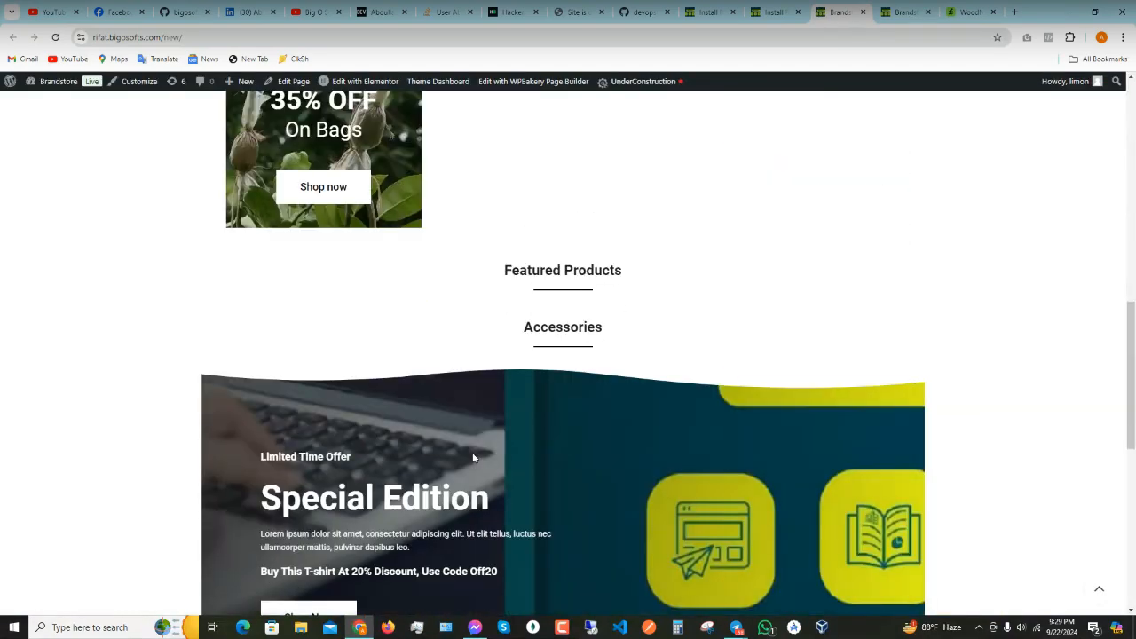
pyautogui.scroll(-6, 473, 458)
pyautogui.scroll(12, 573, 438)
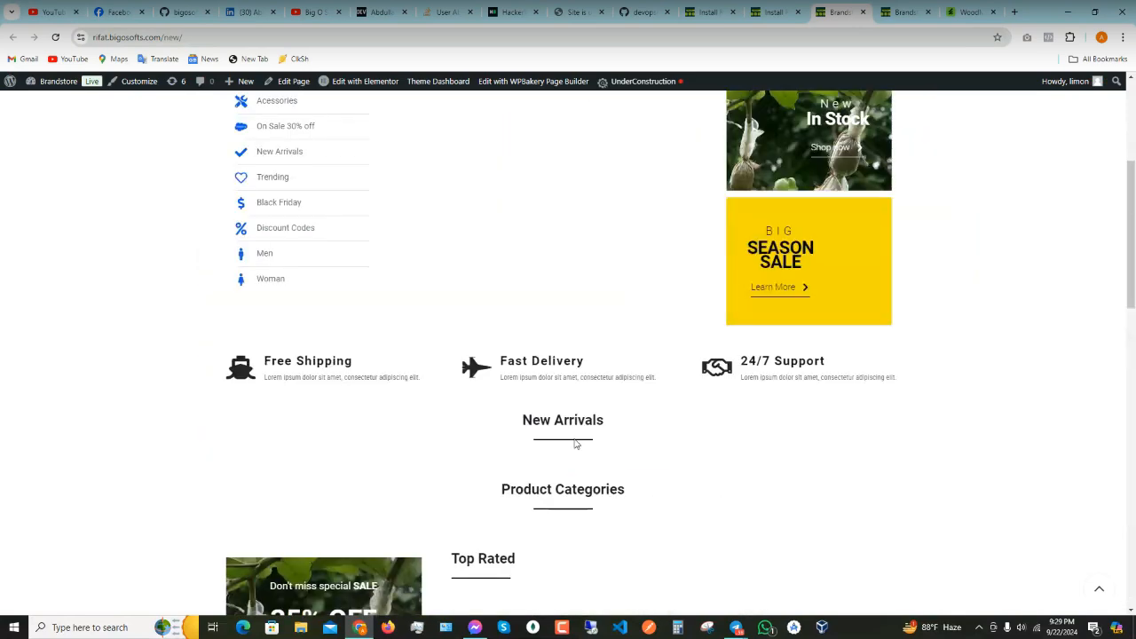
pyautogui.scroll(3, 573, 441)
pyautogui.moveTo(357, 88)
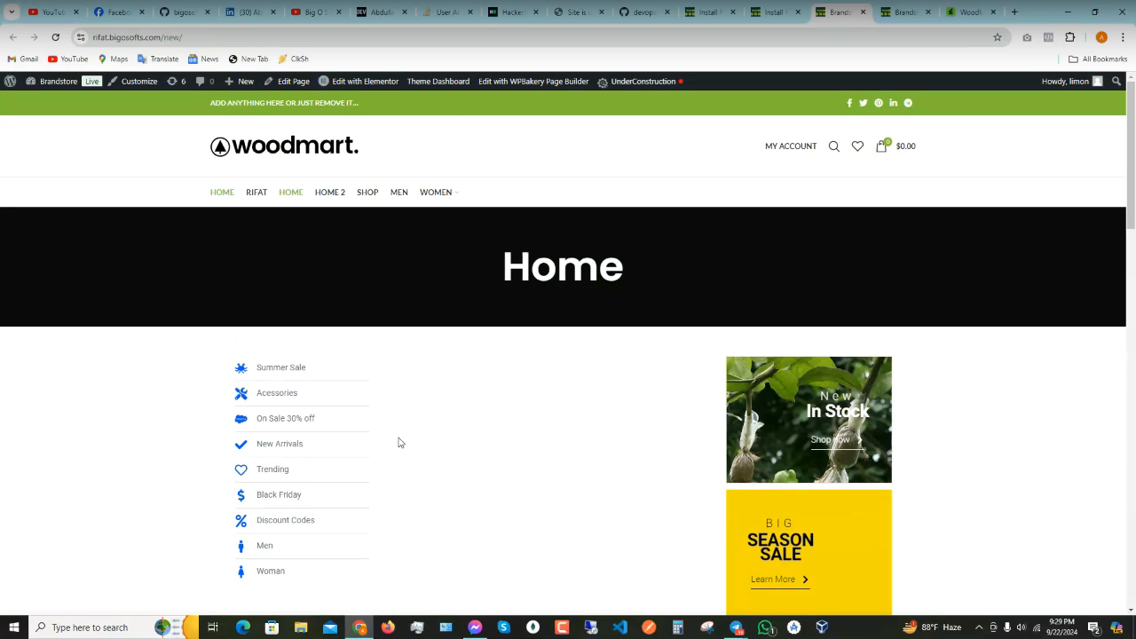
pyautogui.scroll(-7, 401, 438)
pyautogui.scroll(-3, 408, 434)
pyautogui.scroll(10, 416, 432)
pyautogui.click(774, 11)
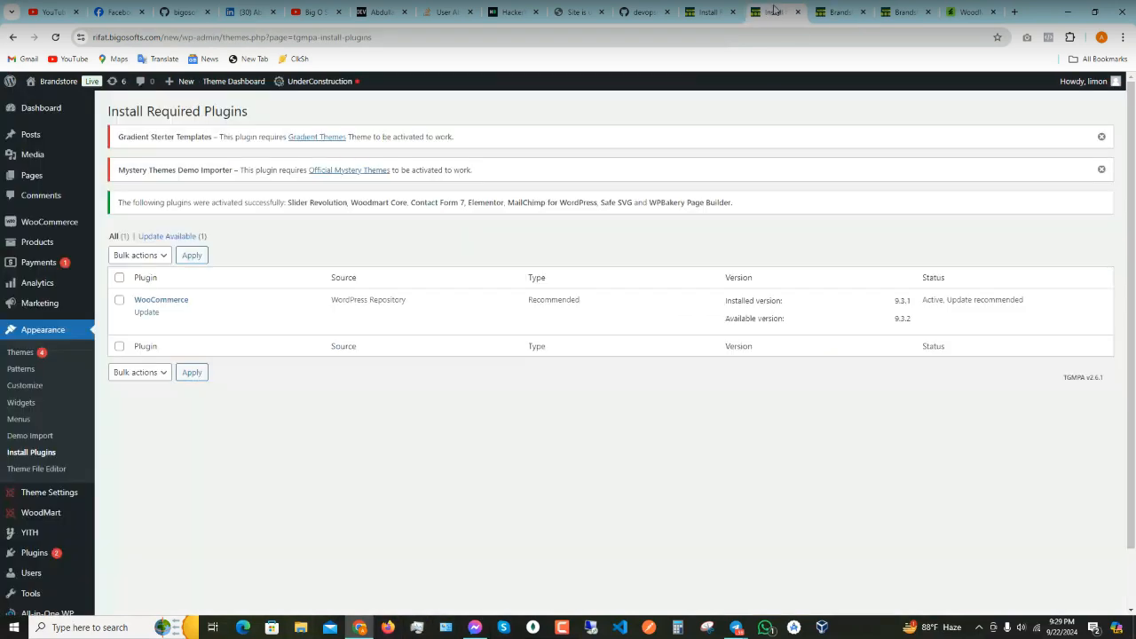
# - Go to the WoodMart dashboard's Base import tab from the admin sidebar's WoodMart menu
pyautogui.scroll(-2, 130, 292)
pyautogui.scroll(2, 125, 396)
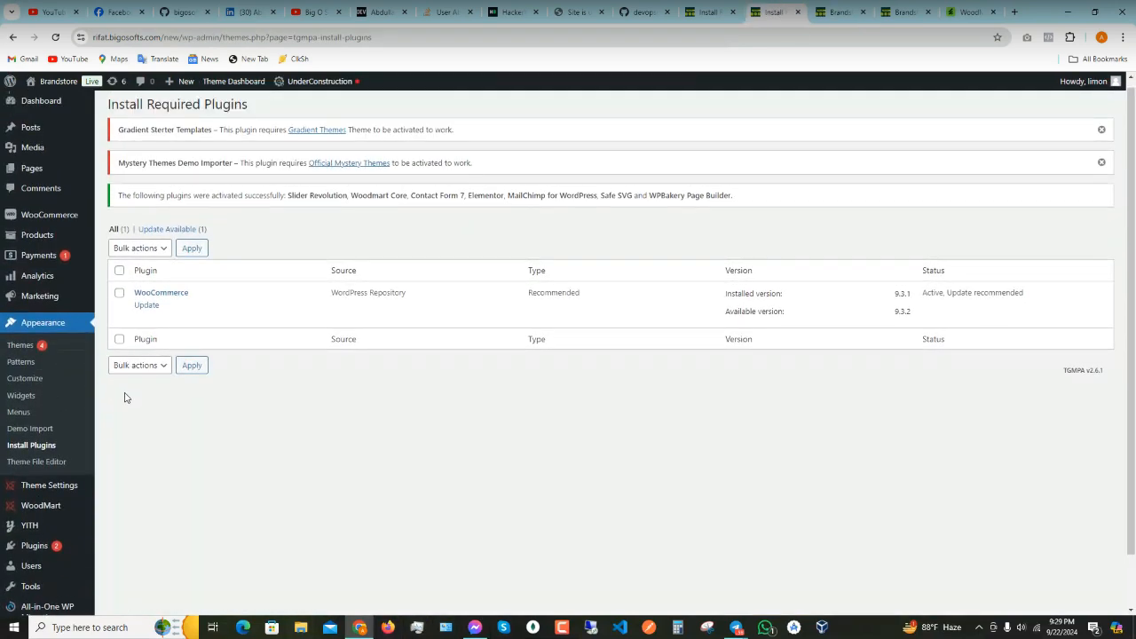
pyautogui.moveTo(52, 505)
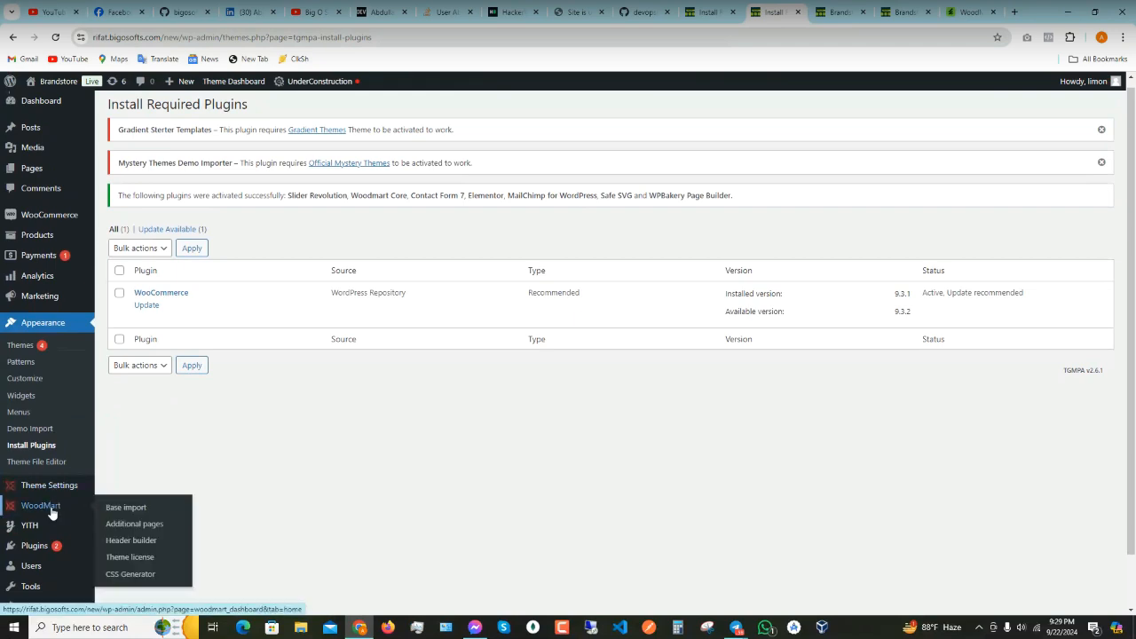
pyautogui.moveTo(32, 492)
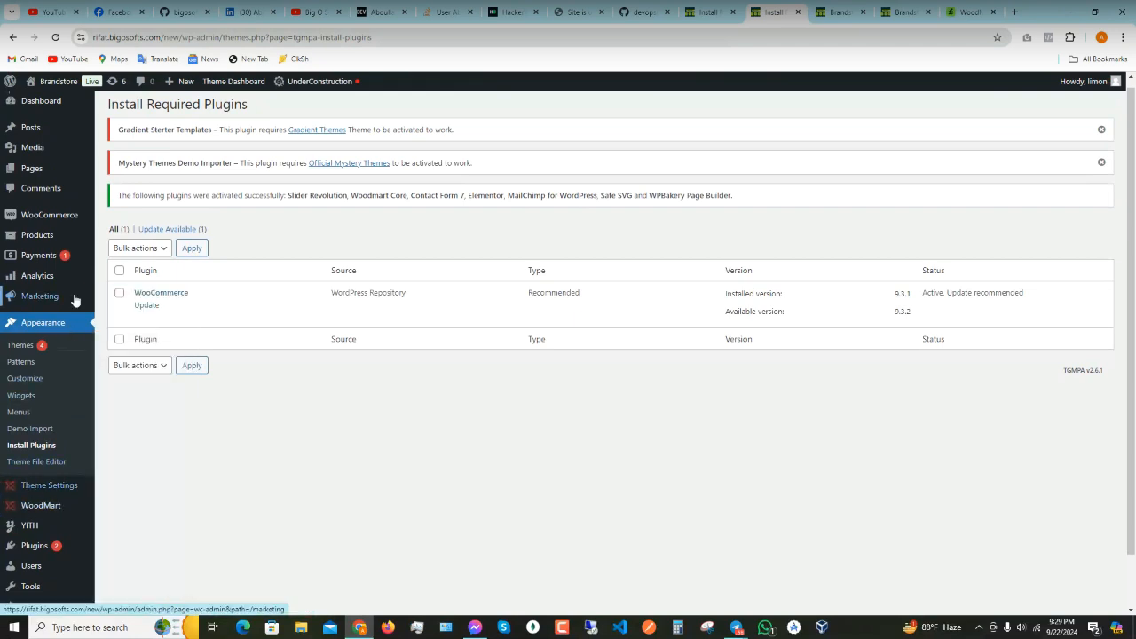
pyautogui.scroll(-1, 53, 266)
pyautogui.scroll(1, 54, 251)
pyautogui.scroll(-1, 54, 251)
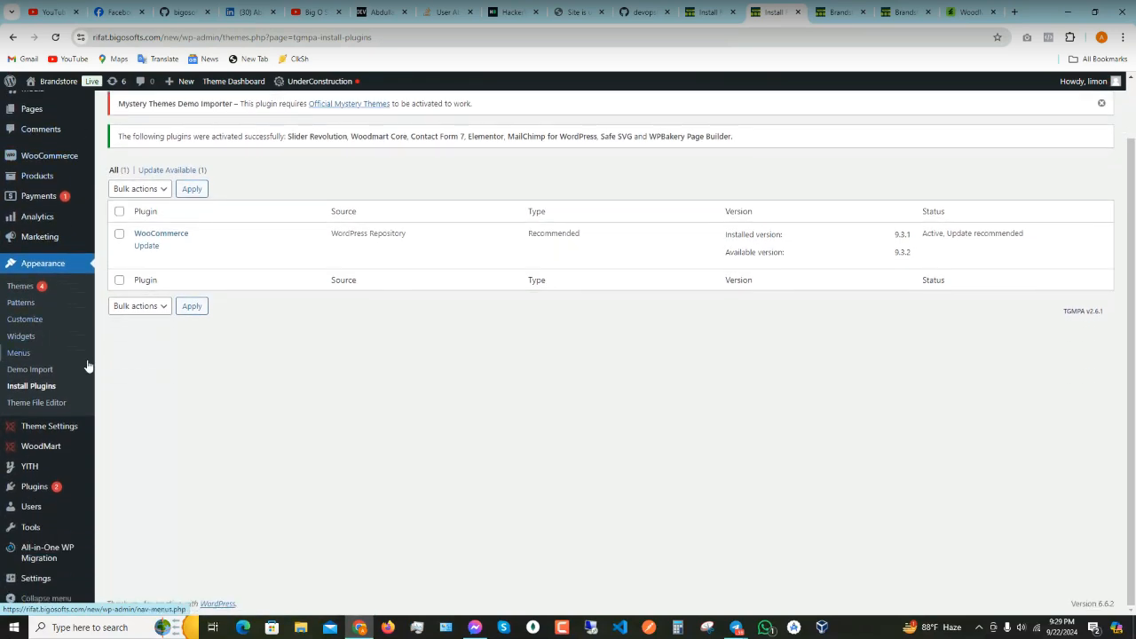
pyautogui.moveTo(53, 426)
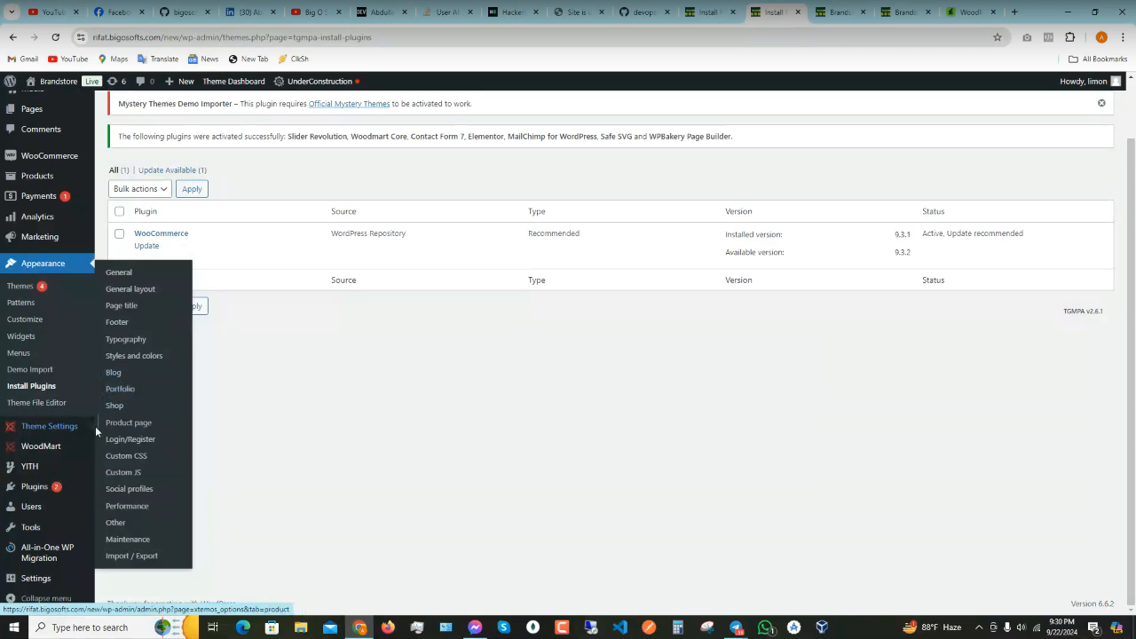
pyautogui.moveTo(53, 448)
pyautogui.moveTo(48, 528)
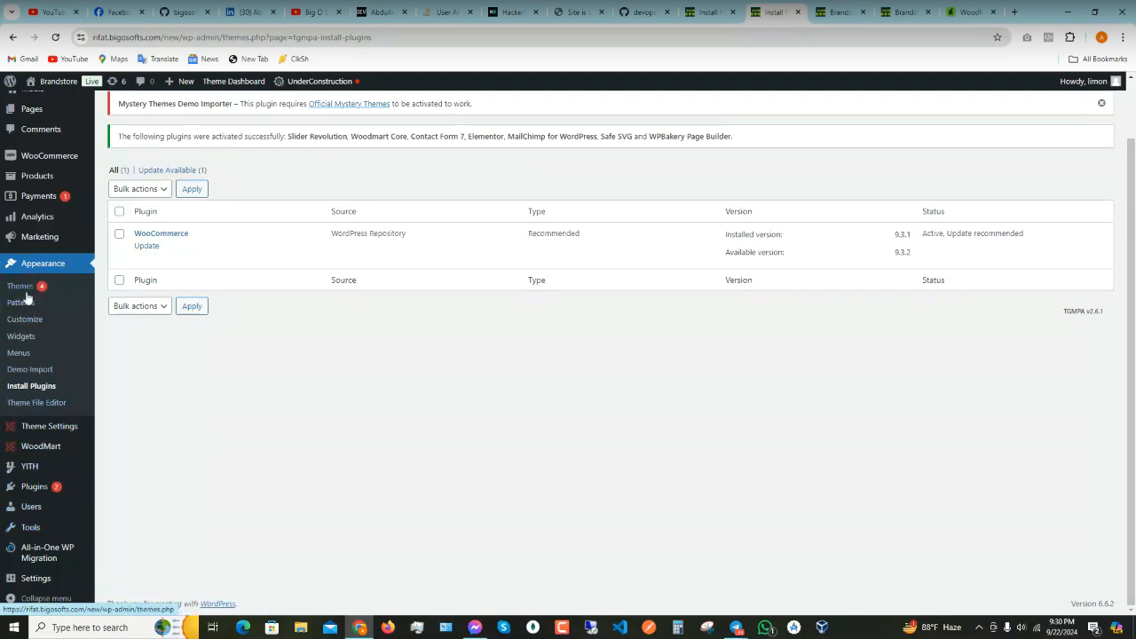
pyautogui.moveTo(95, 444)
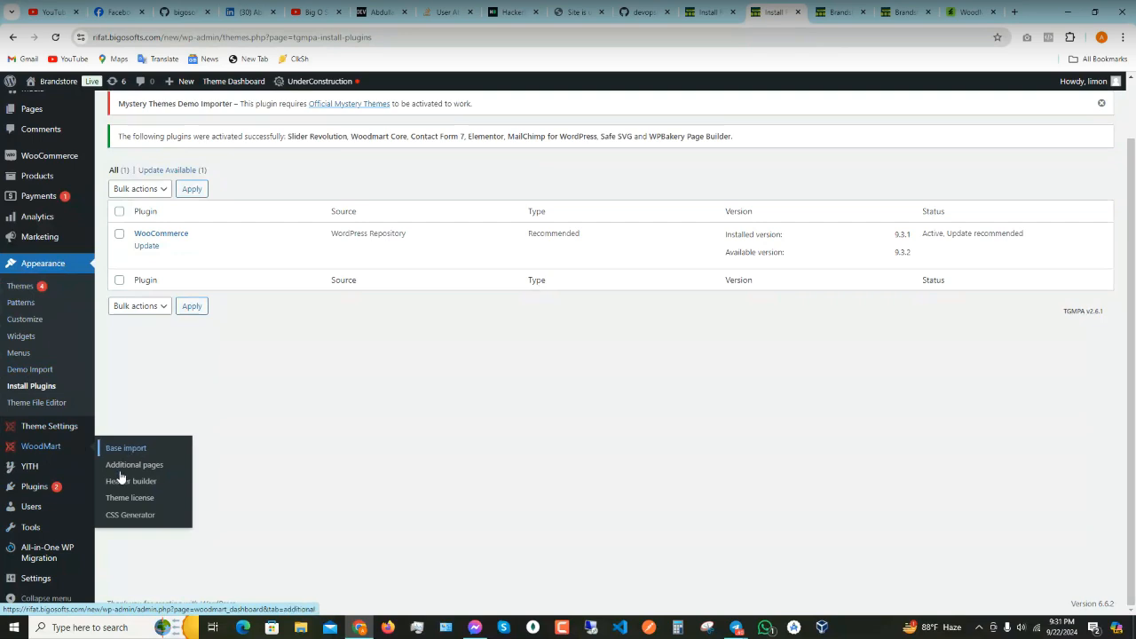
pyautogui.click(124, 451)
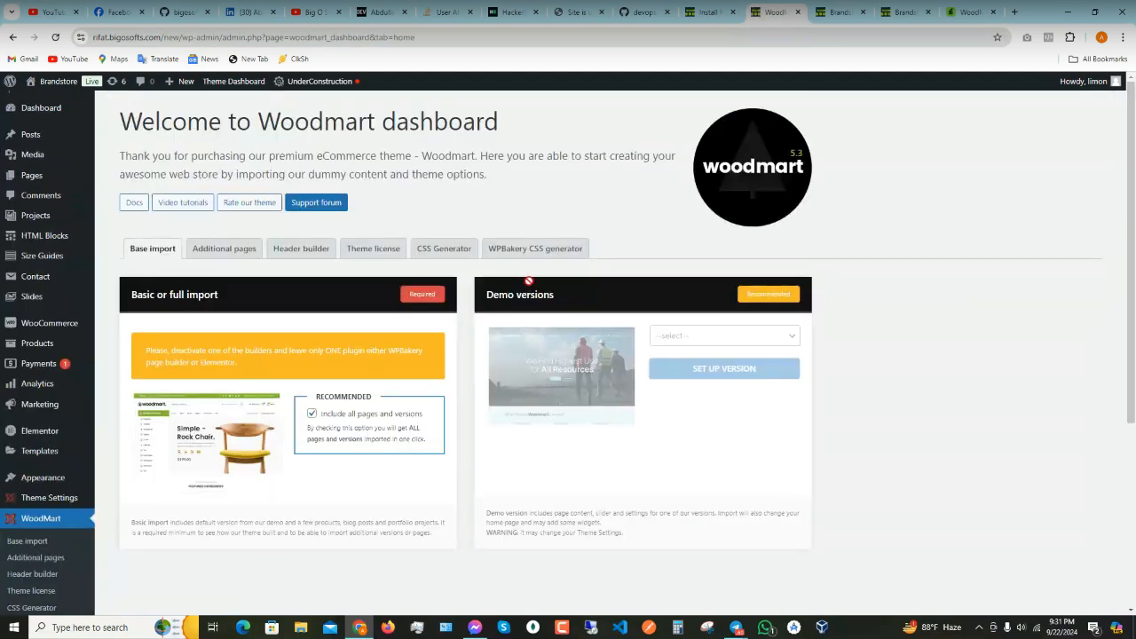
pyautogui.scroll(-2, 345, 325)
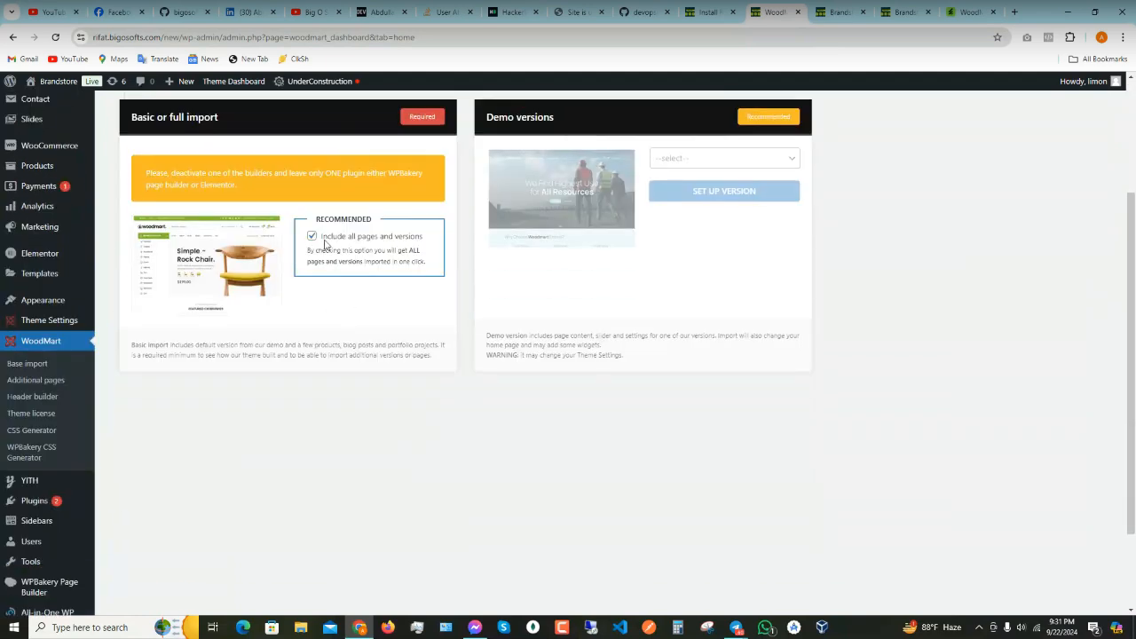
pyautogui.scroll(2, 275, 337)
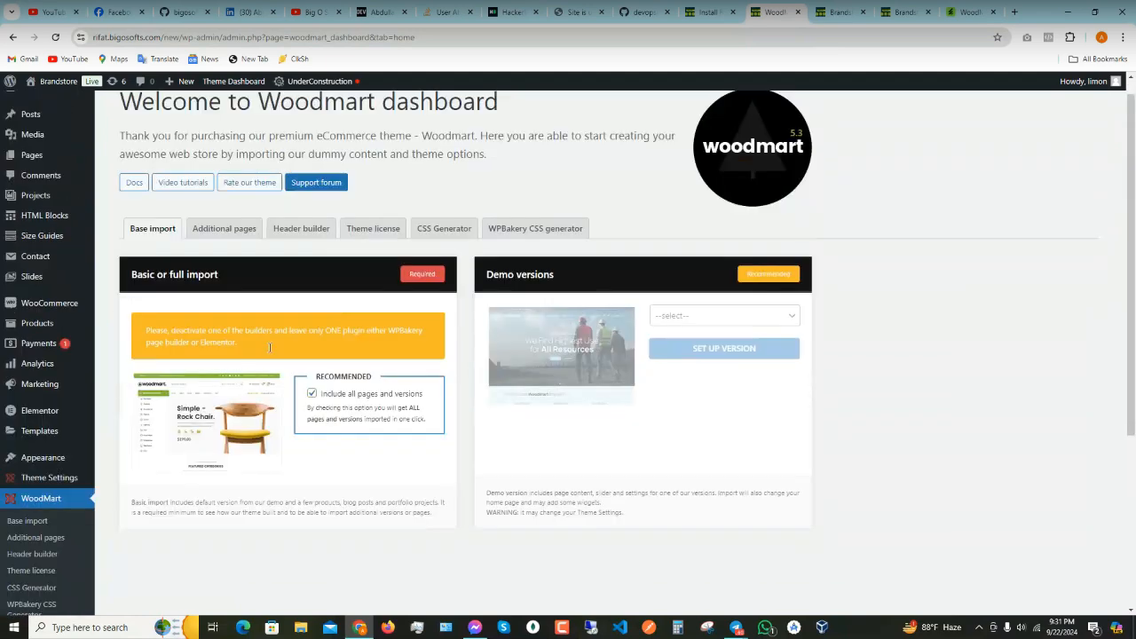
pyautogui.scroll(1, 240, 390)
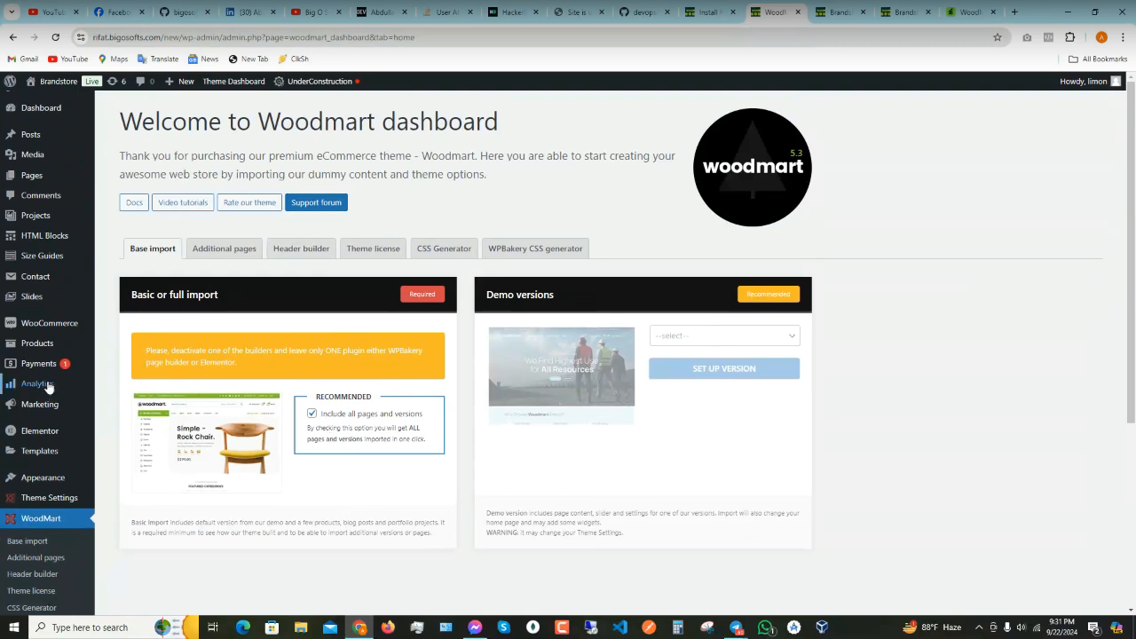
pyautogui.scroll(-2, 62, 417)
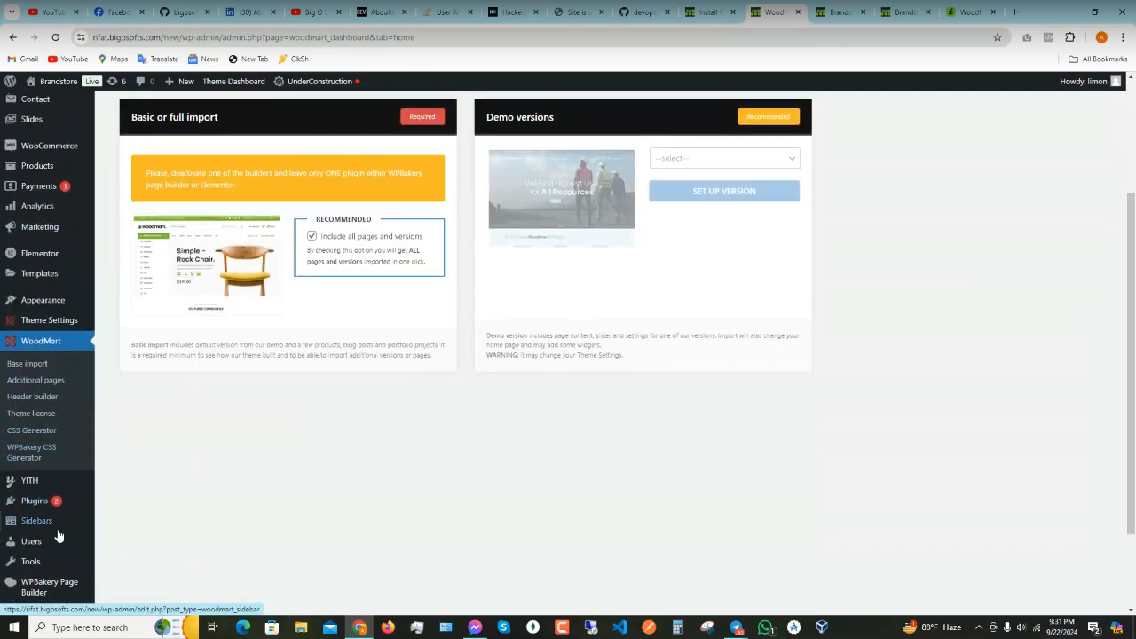
pyautogui.moveTo(59, 531)
pyautogui.moveTo(40, 500)
pyautogui.rightClick(128, 503)
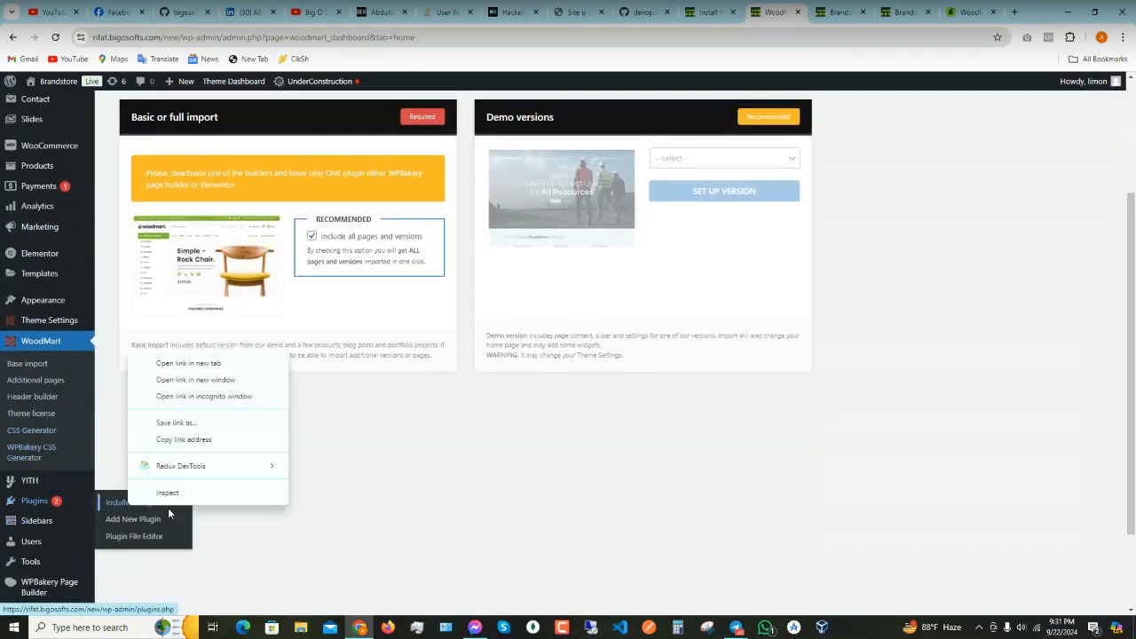
# - In a new Installed Plugins tab, deactivate Elementor, skipping the feedback form
pyautogui.click(189, 363)
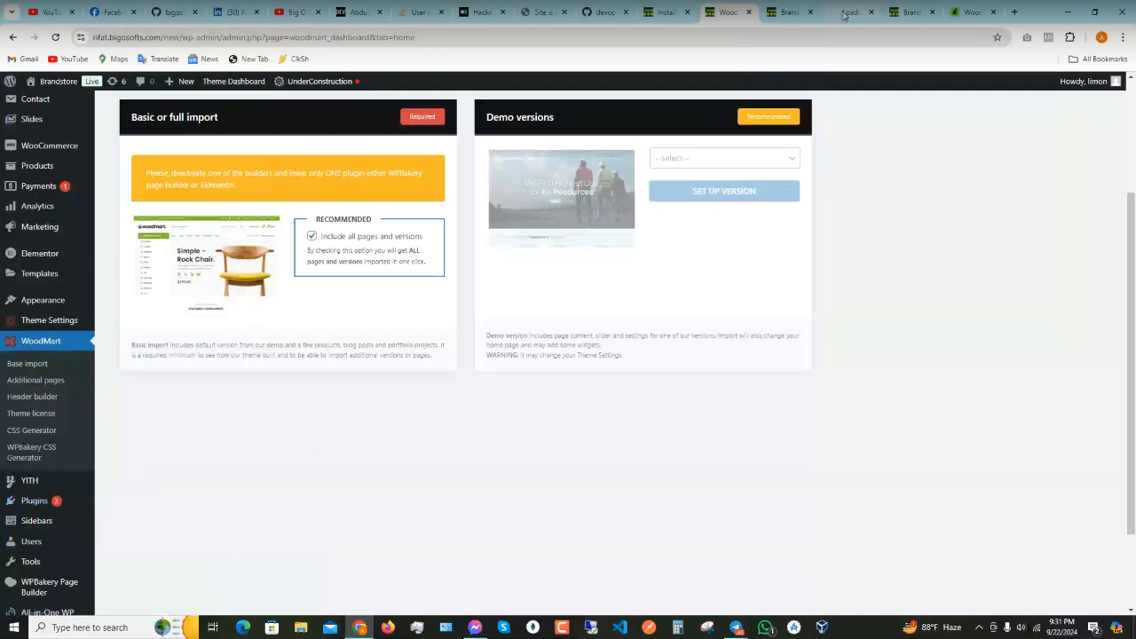
pyautogui.click(848, 12)
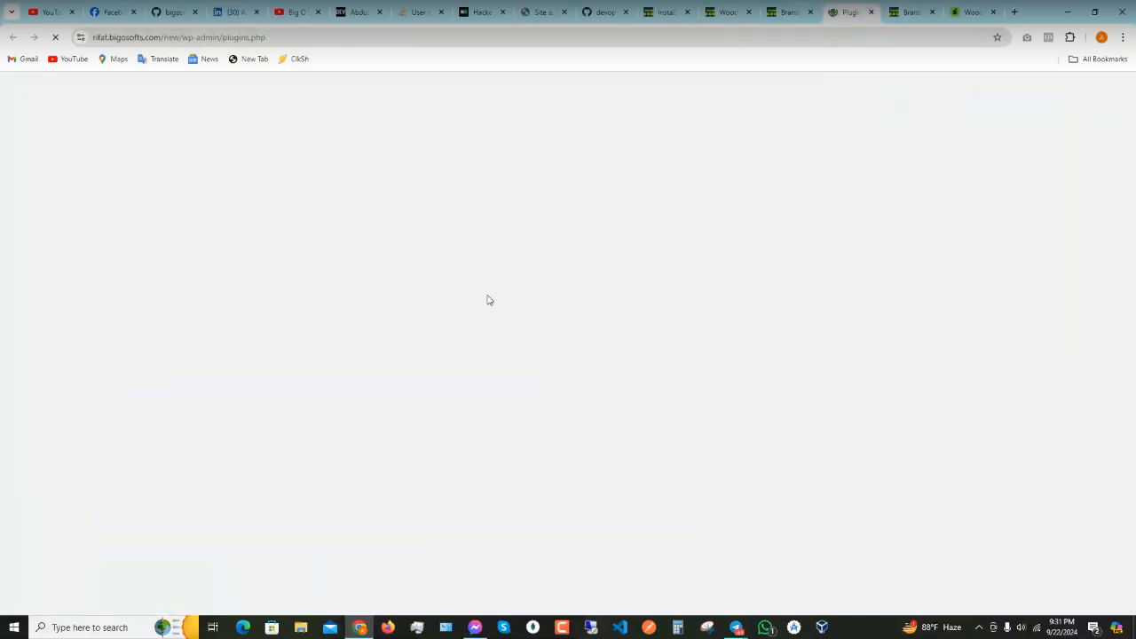
pyautogui.scroll(-3, 489, 299)
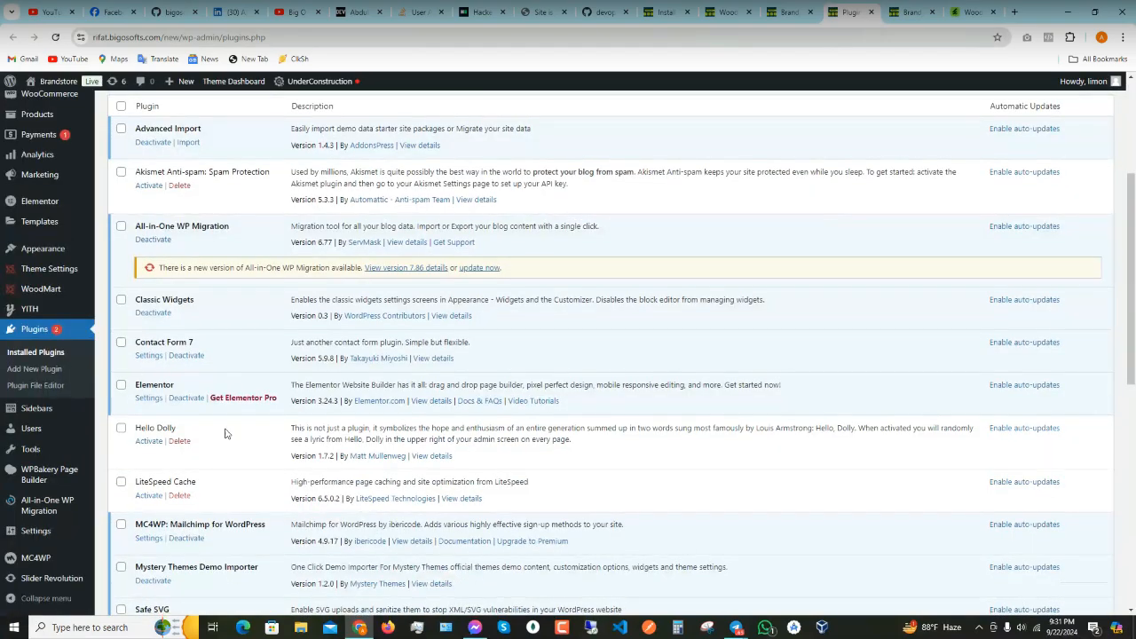
pyautogui.click(182, 398)
pyautogui.click(672, 449)
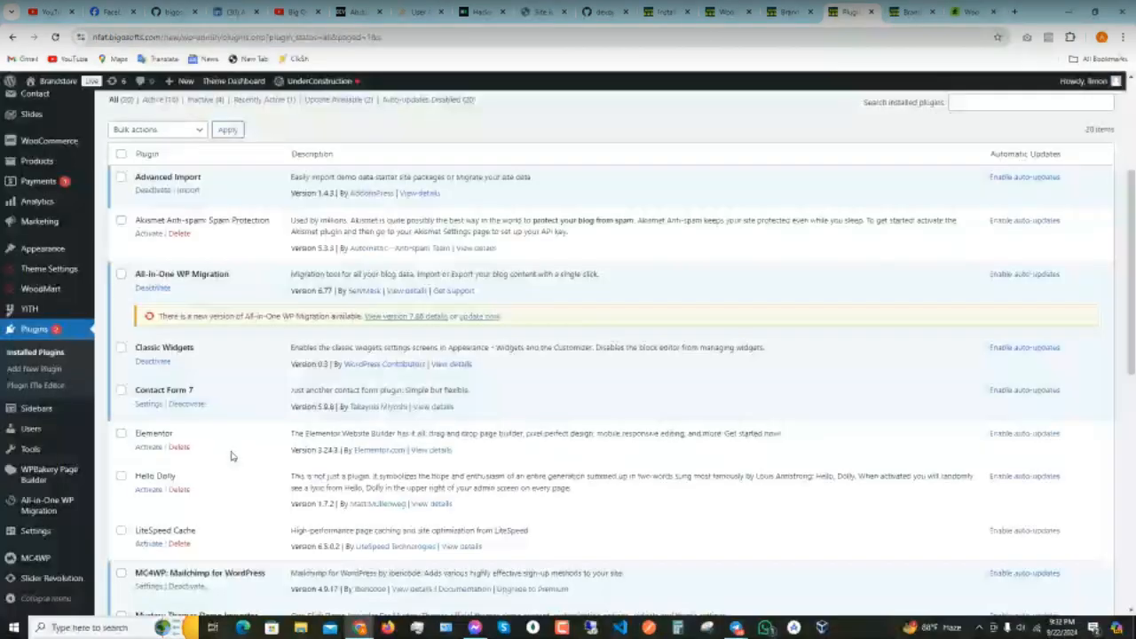
# - Delete Elementor and its data, leaving 19 plugins, then view the storefront homepage
pyautogui.click(179, 446)
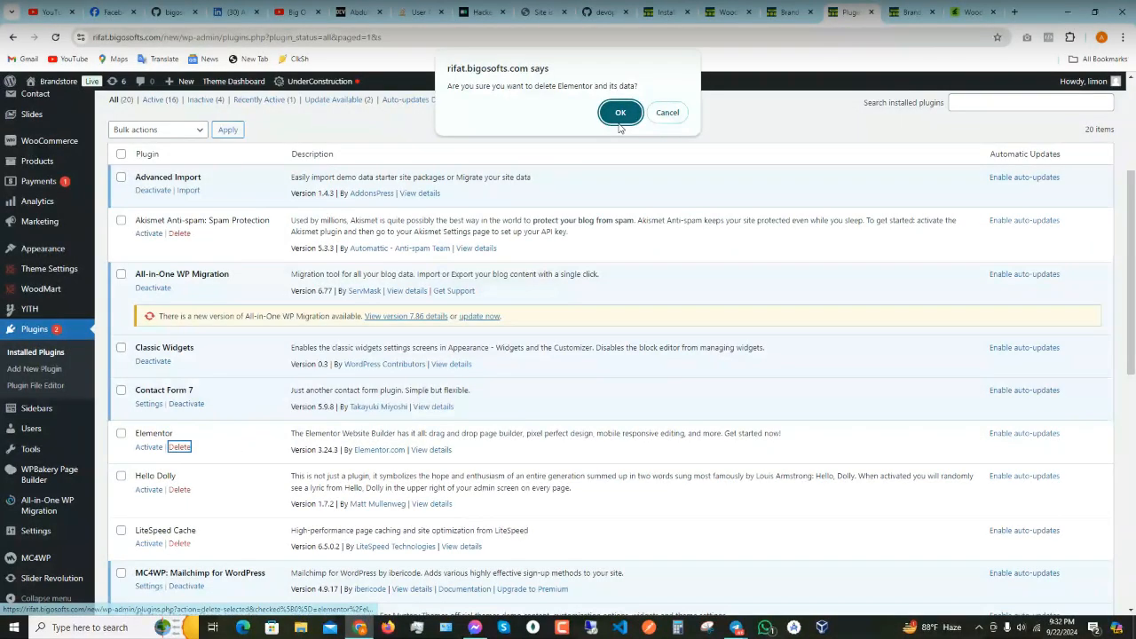
pyautogui.click(615, 112)
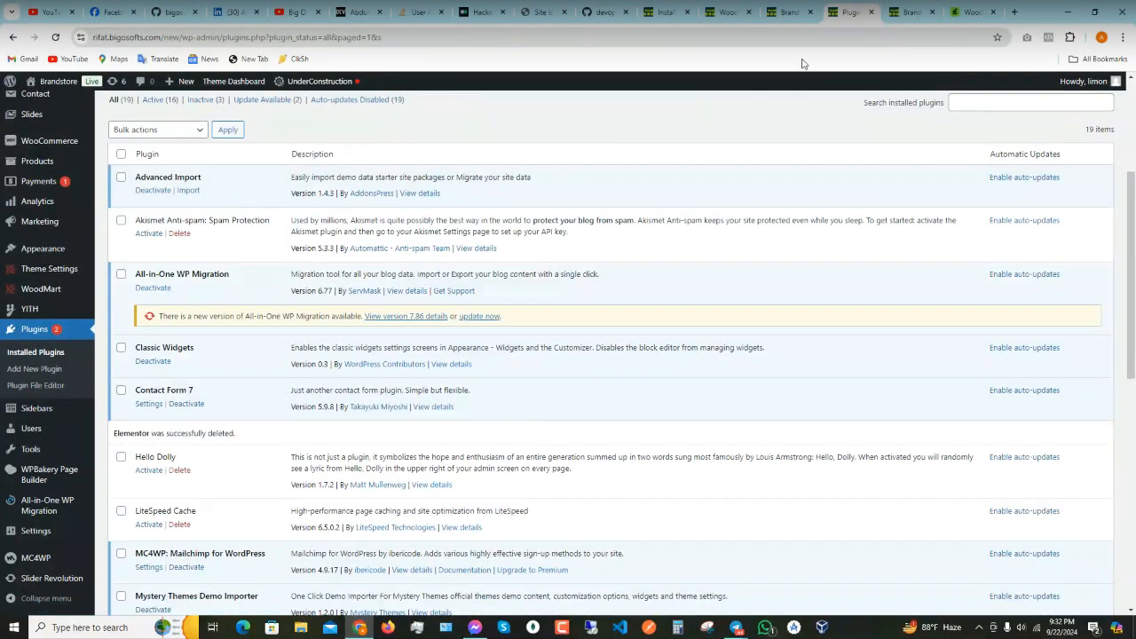
pyautogui.click(787, 10)
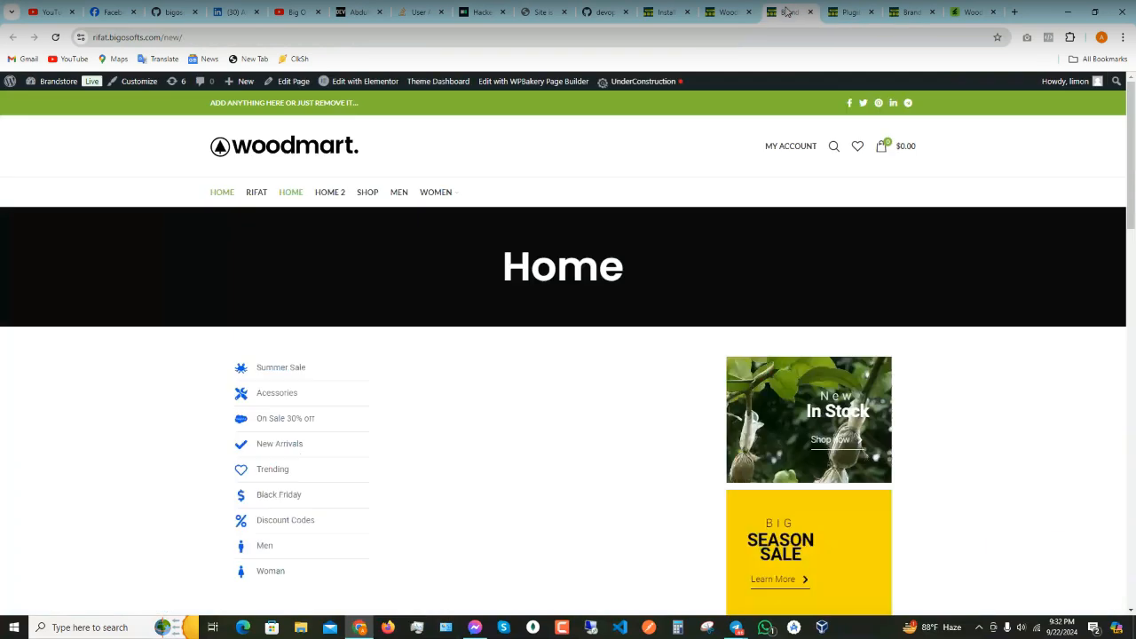
# - Check the WoodMart import page now confirms WPBakery-only content, then go to the ThemeForest listing
pyautogui.click(724, 12)
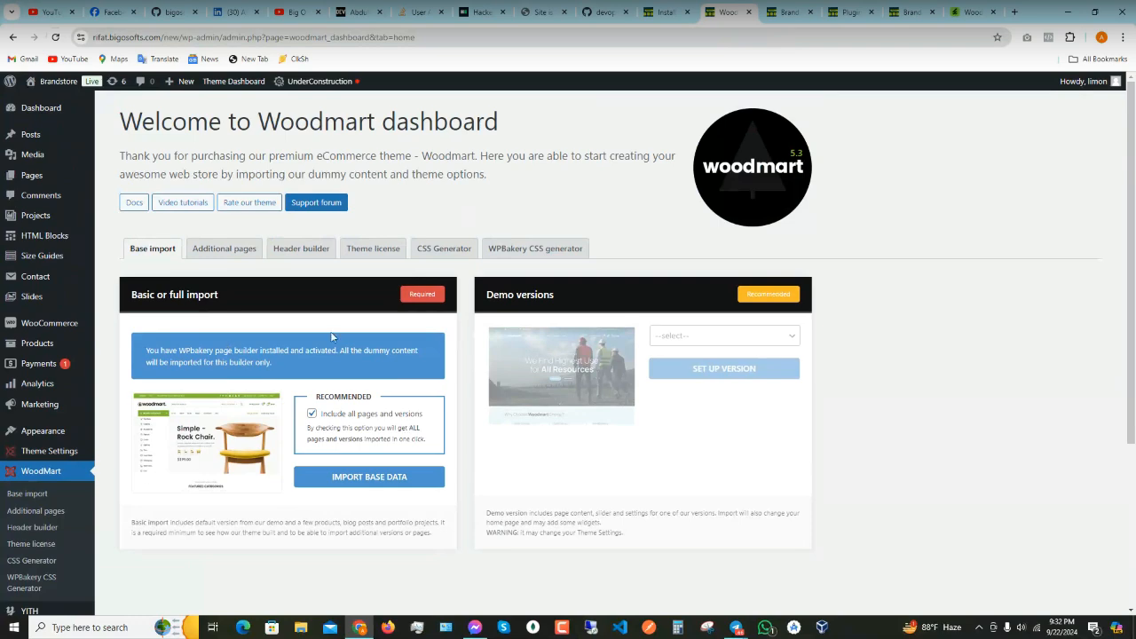
pyautogui.click(970, 11)
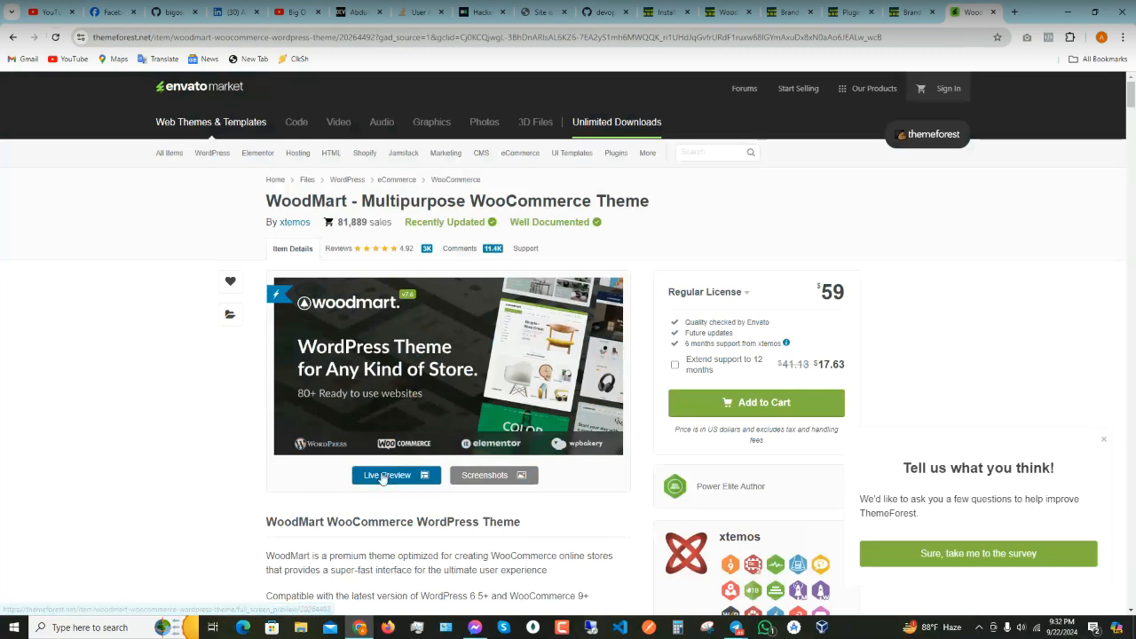
# - Open WoodMart's live preview and browse prebuilt demos like Default, Mega Electronics and Megamarket
pyautogui.click(399, 484)
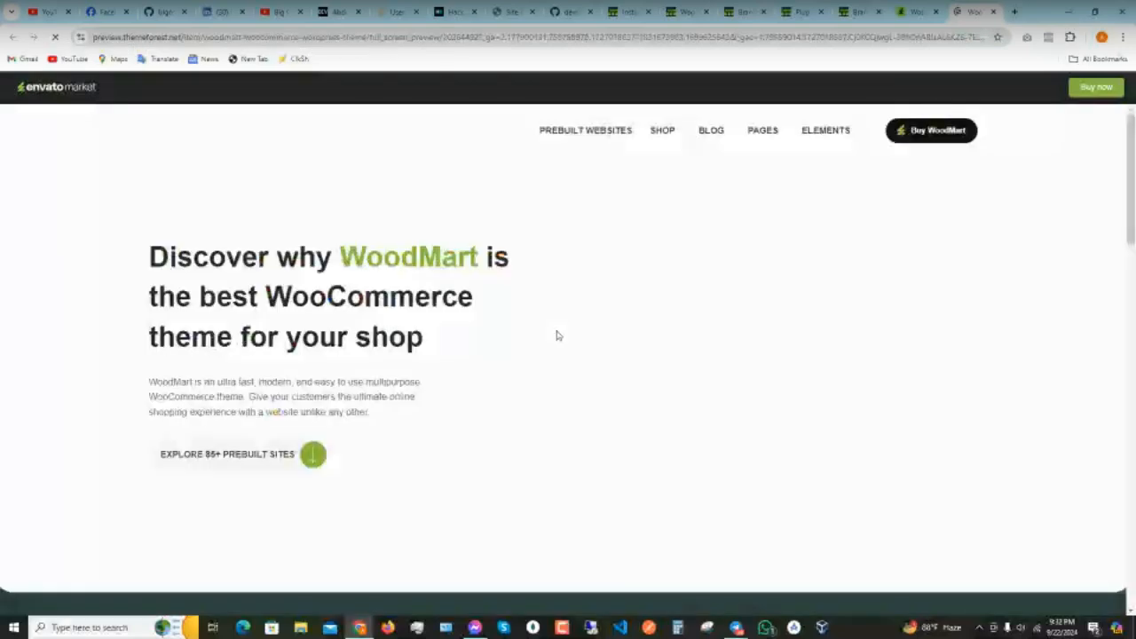
pyautogui.scroll(-5, 557, 336)
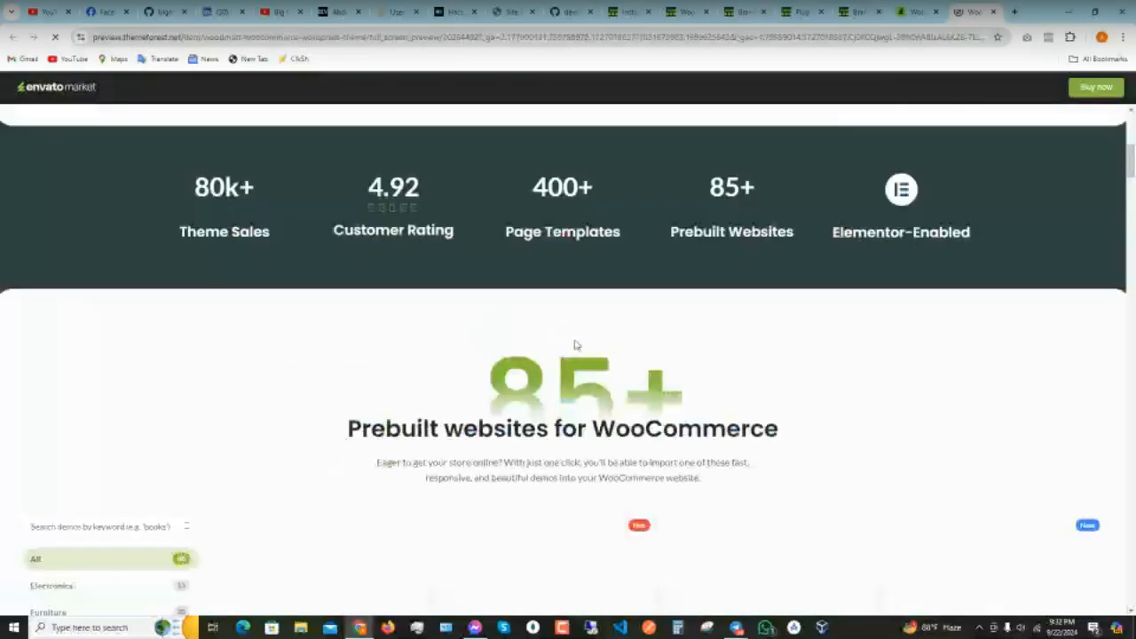
pyautogui.scroll(-4, 575, 345)
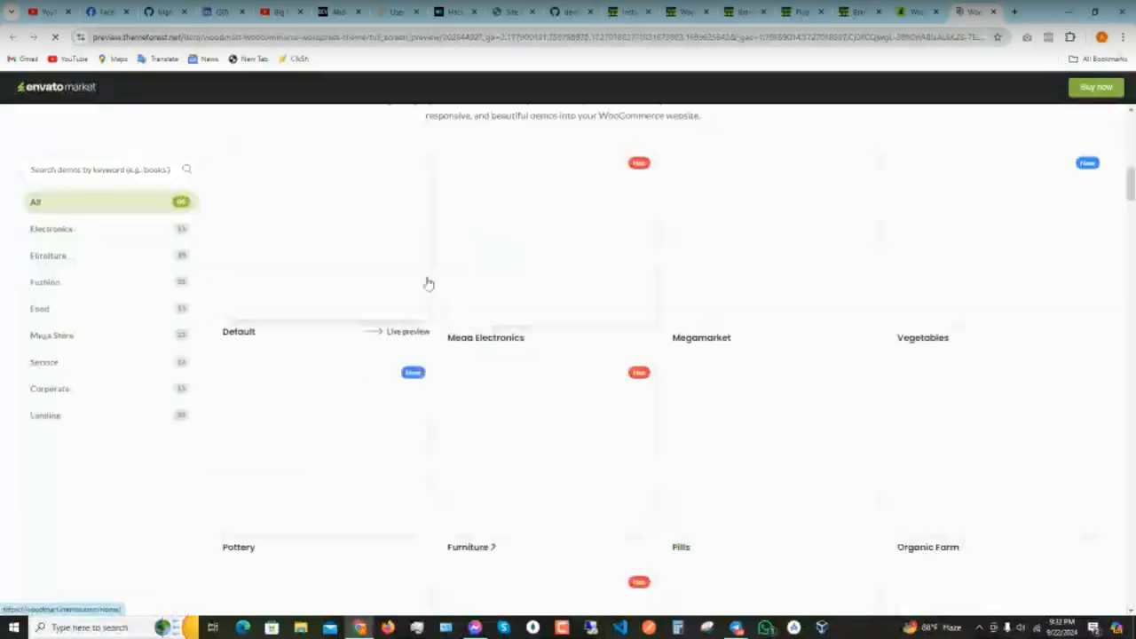
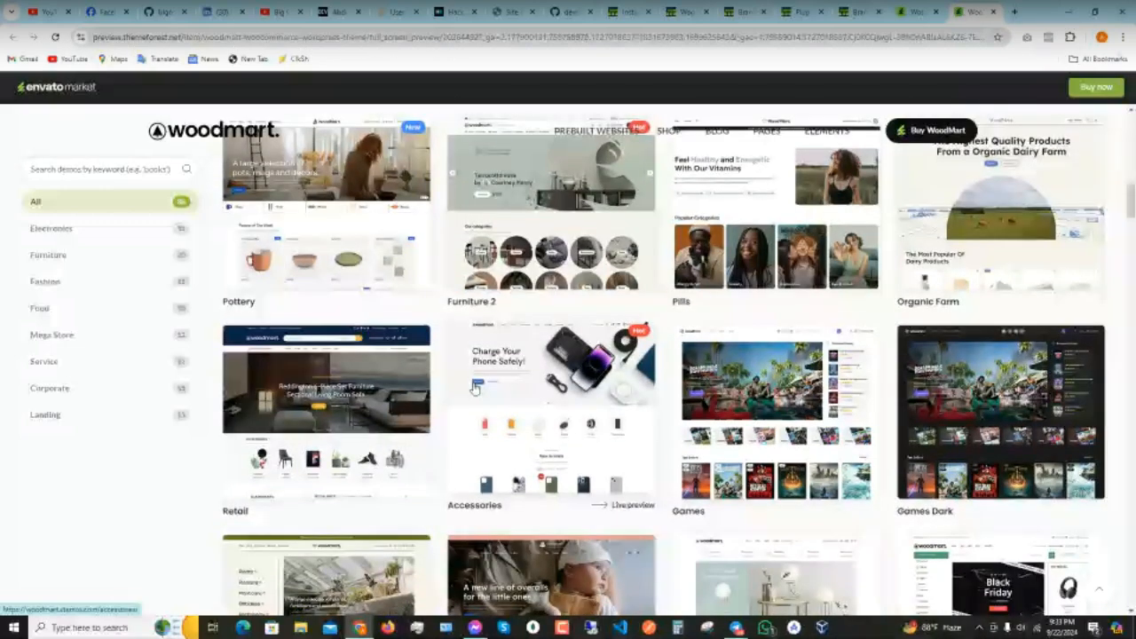
# - Scroll through the grid of WoodMart prebuilt WooCommerce demo sites
pyautogui.scroll(-5, 295, 231)
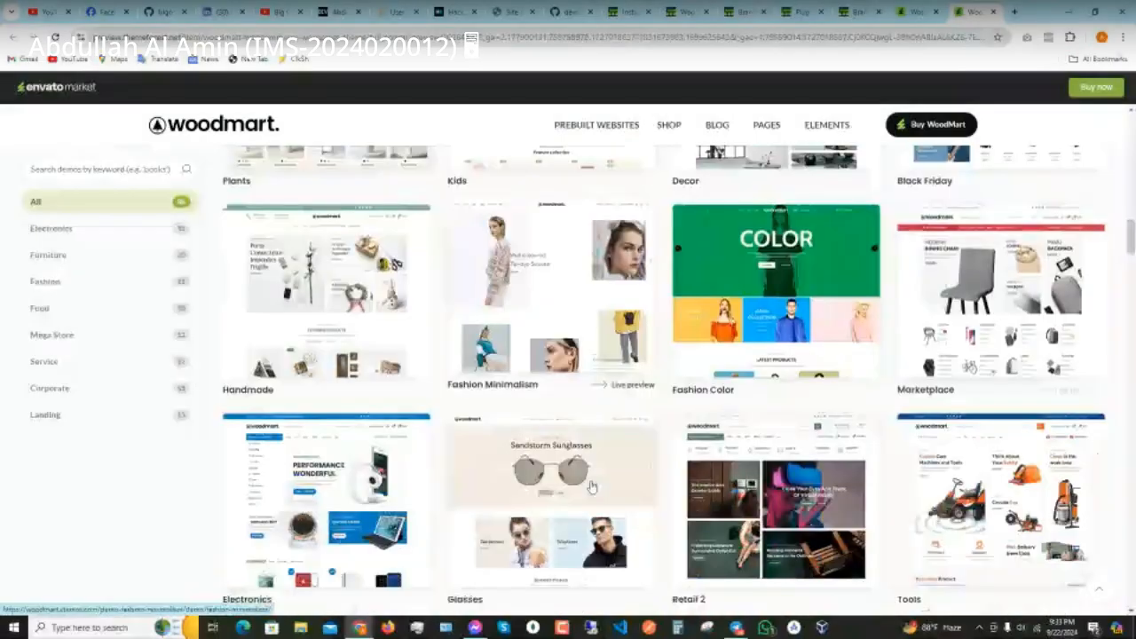
pyautogui.scroll(-1, 453, 296)
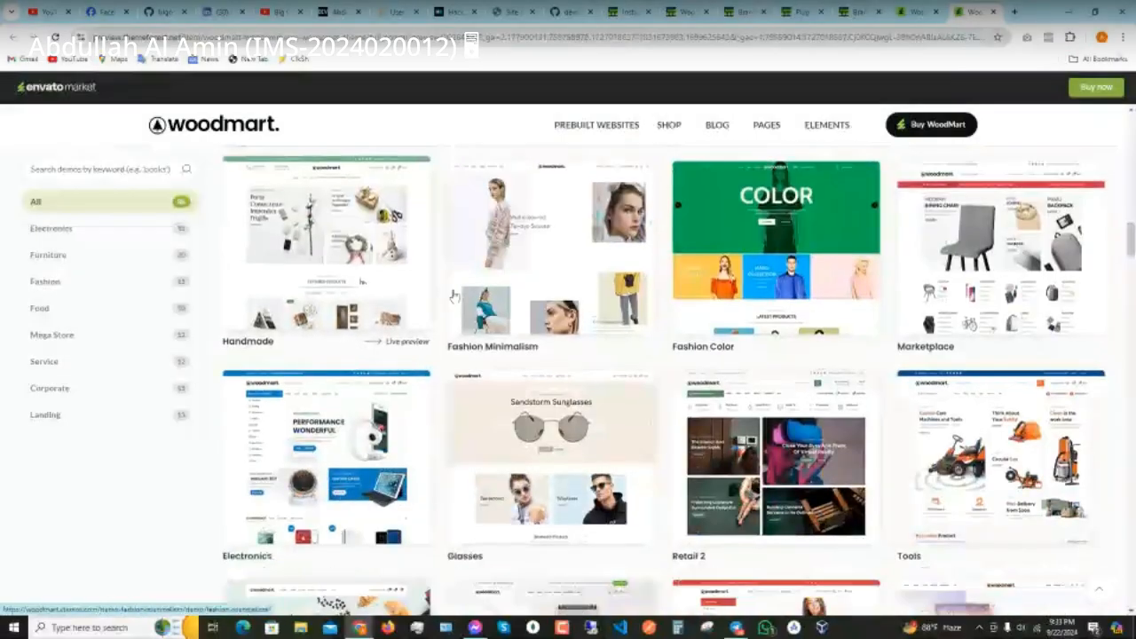
pyautogui.scroll(-1, 903, 380)
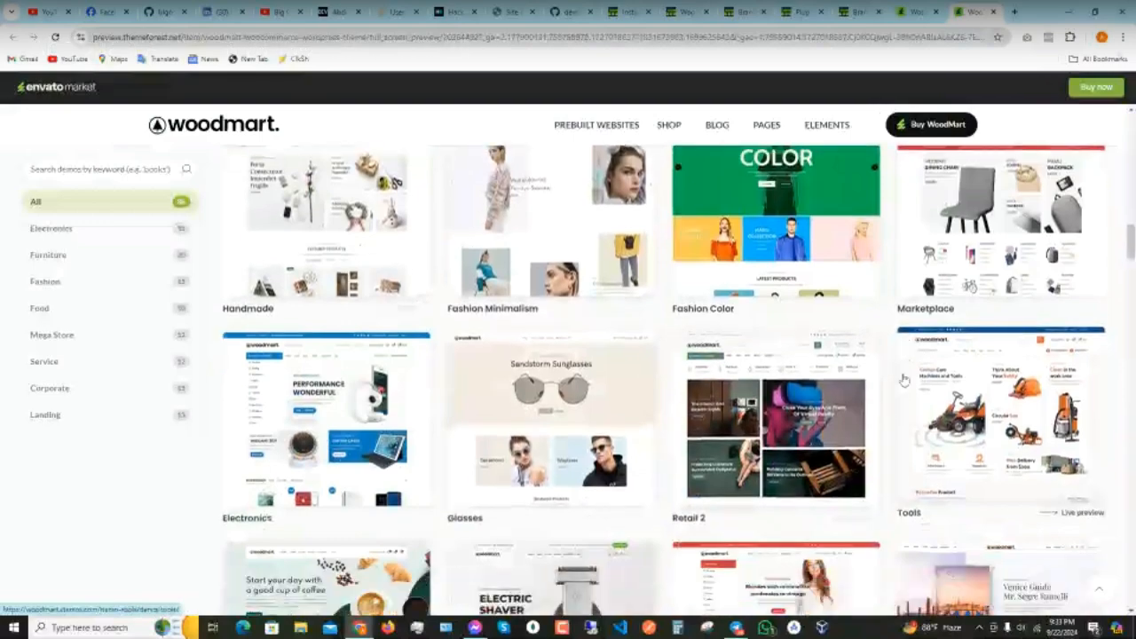
pyautogui.scroll(-4, 903, 379)
pyautogui.scroll(-4, 603, 404)
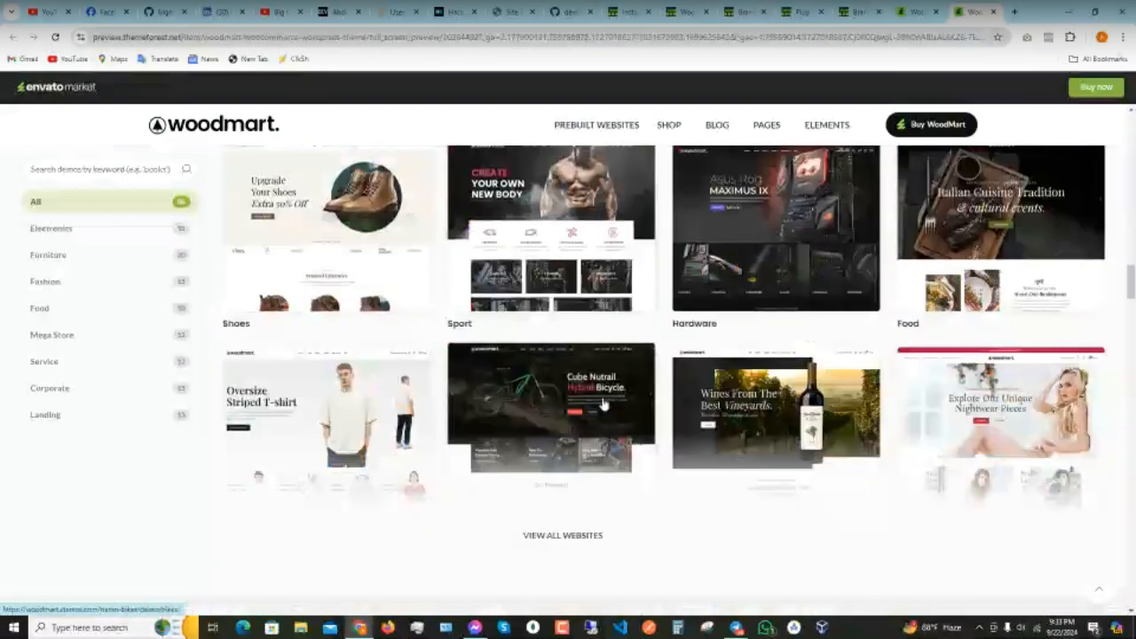
pyautogui.scroll(5, 603, 404)
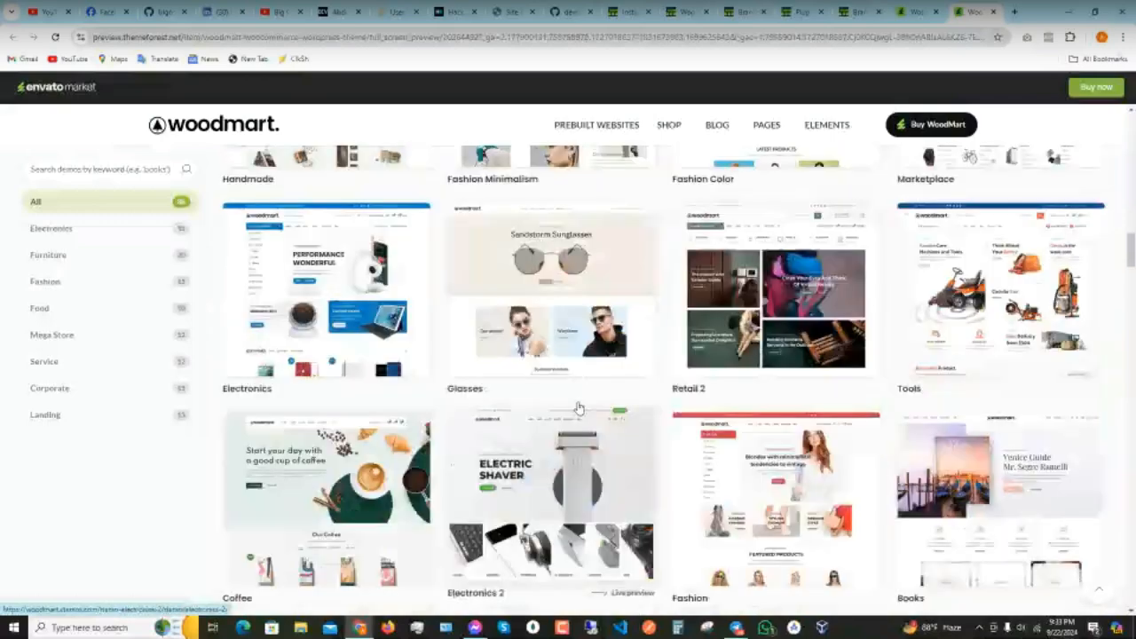
pyautogui.scroll(5, 578, 407)
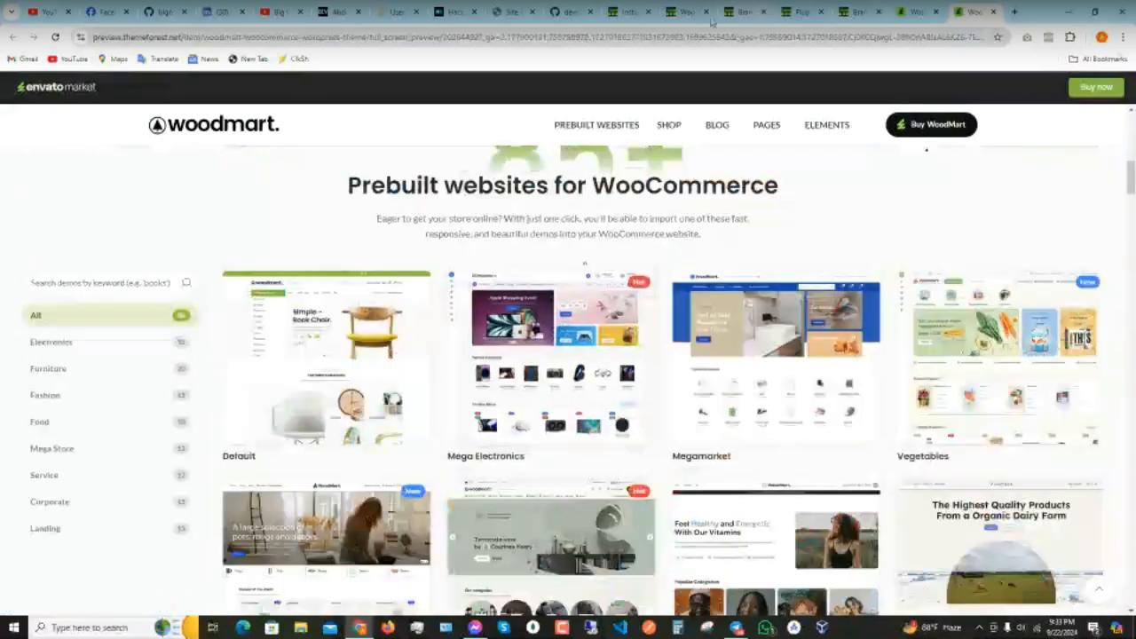
# - Check the WordPress plugin and Woodmart dashboard tabs, then start a fresh blank tab
pyautogui.click(634, 11)
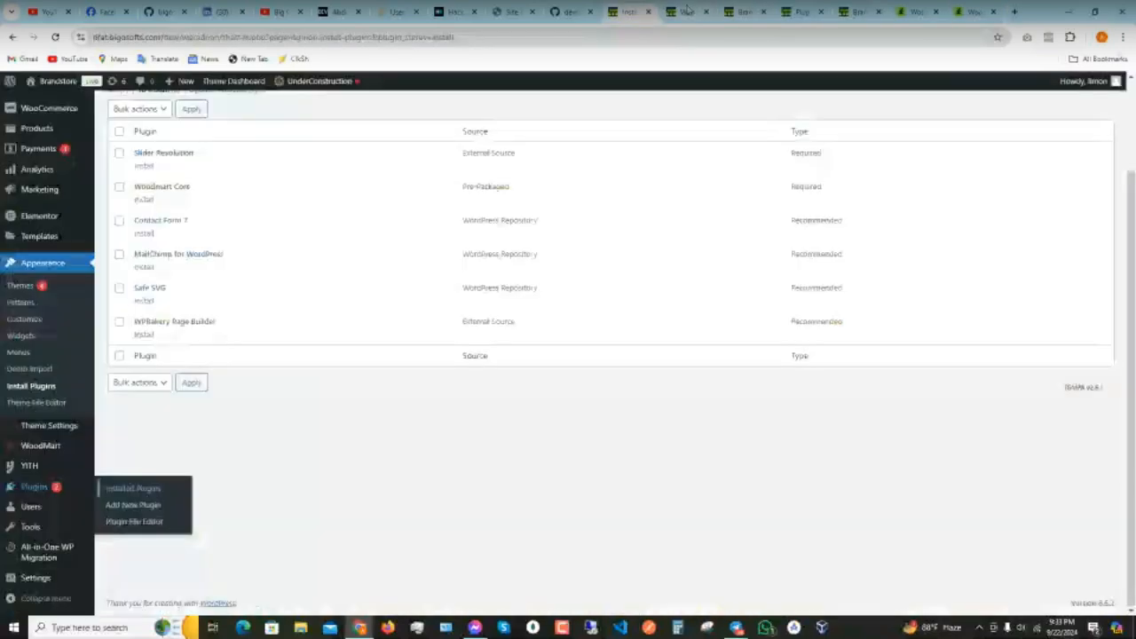
pyautogui.click(685, 11)
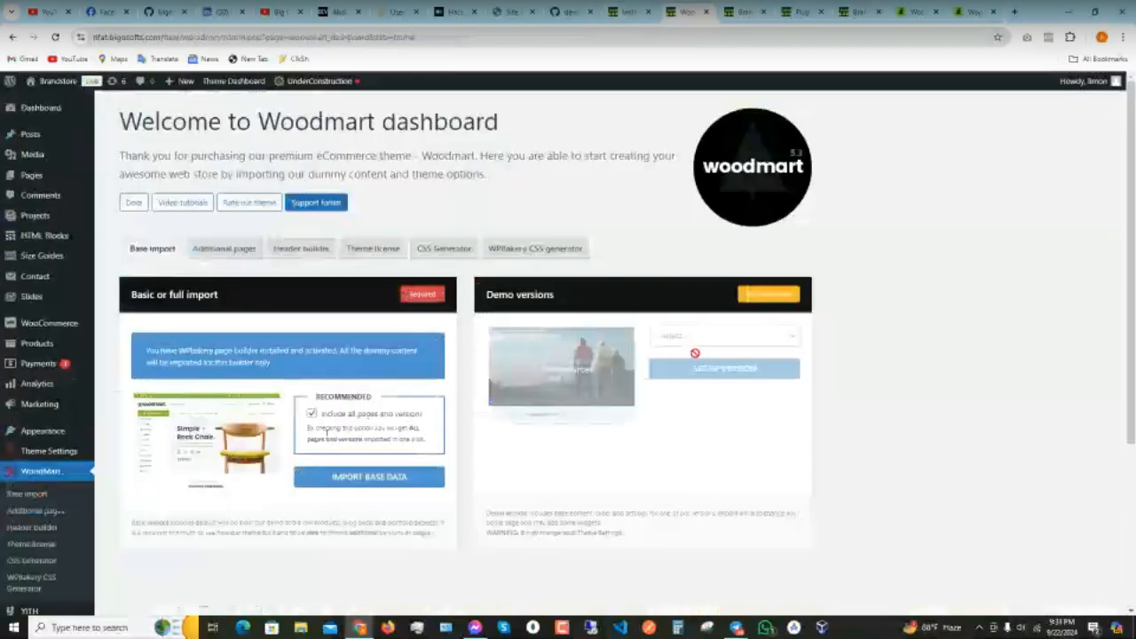
pyautogui.click(969, 13)
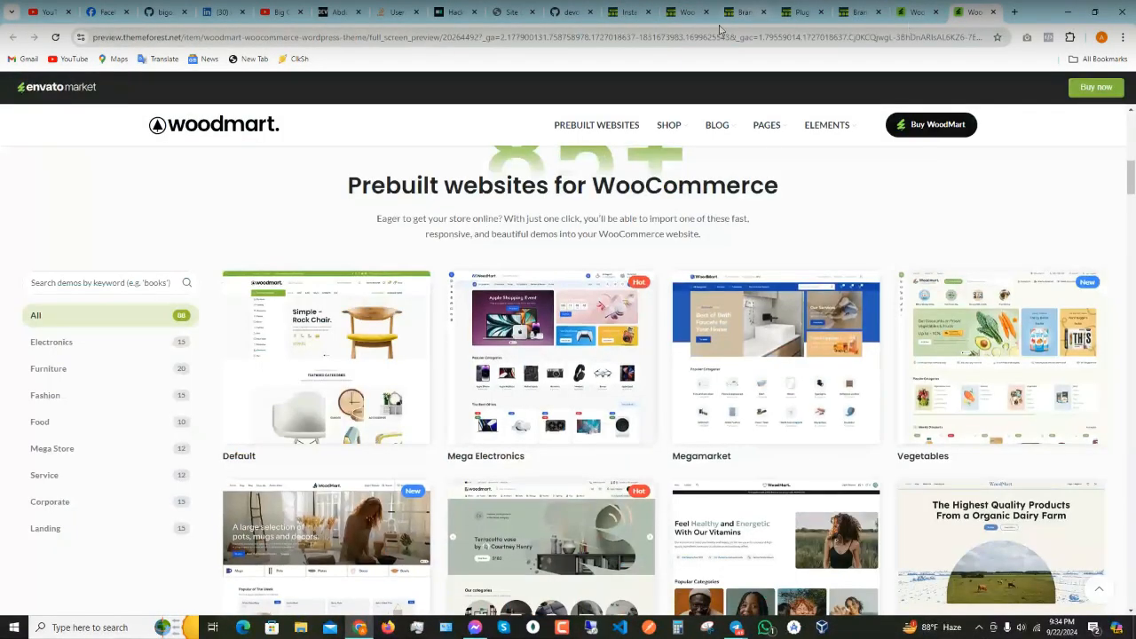
pyautogui.click(692, 23)
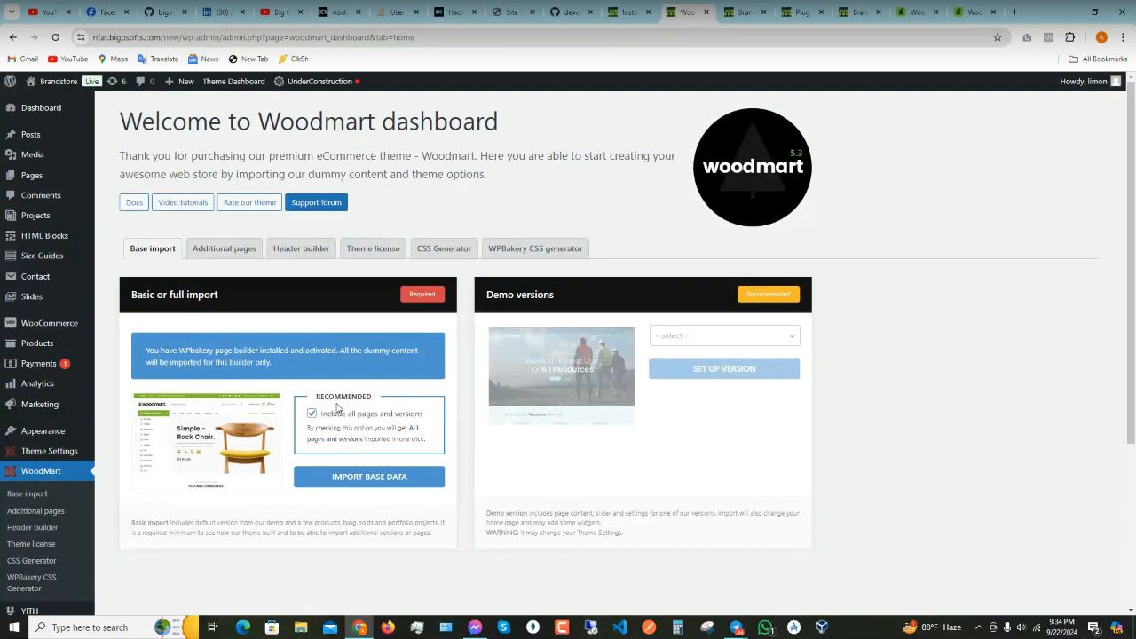
pyautogui.click(1014, 11)
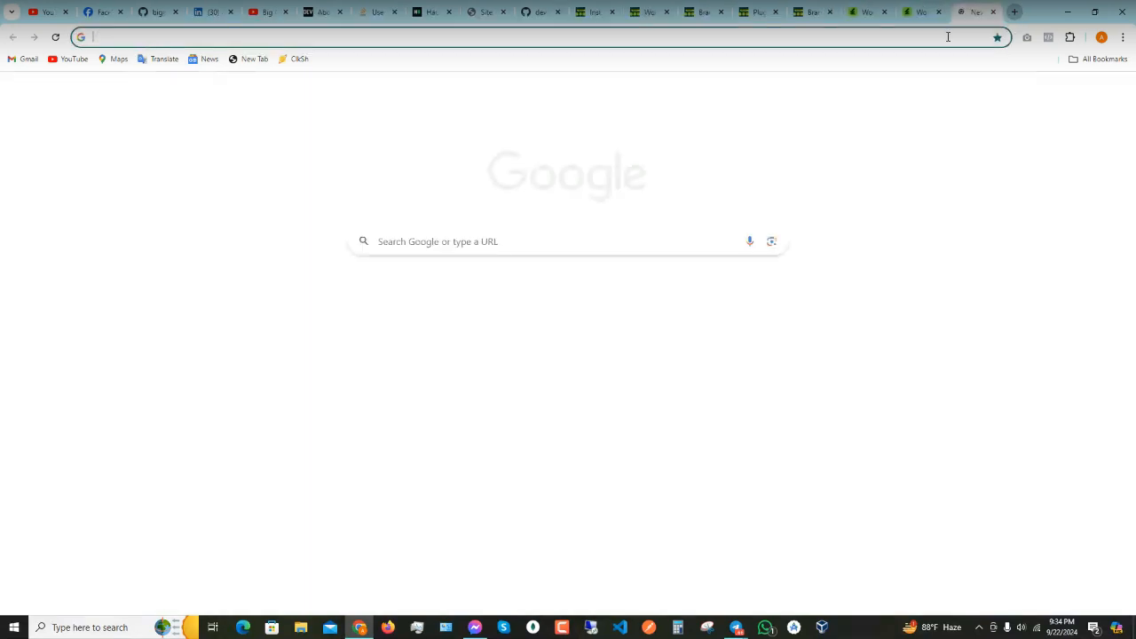
# - Load putulhost.com, sign in, dismiss the renewal notice and open cPanel for PH 10GB HOST
pyautogui.click(947, 36)
pyautogui.write('putulhost.com')
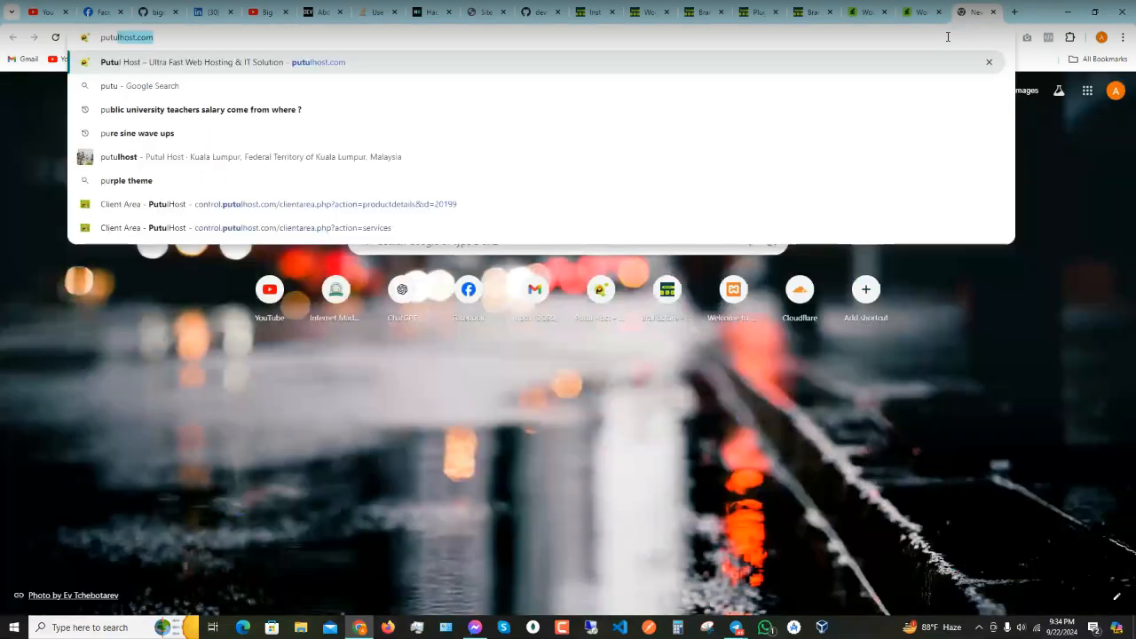
pyautogui.press('Return')
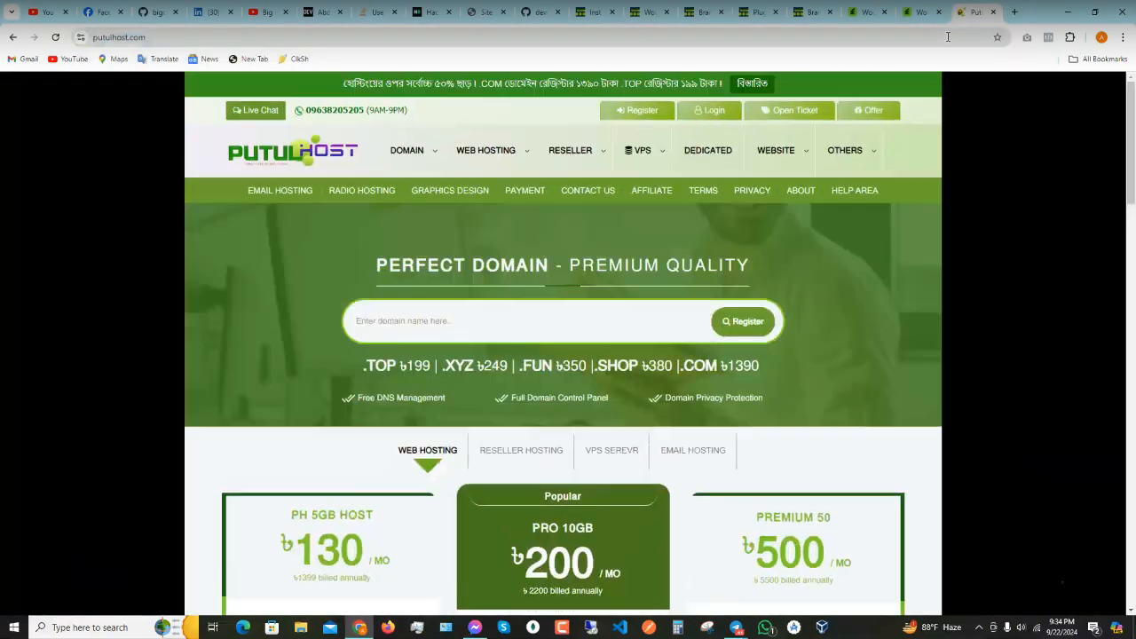
pyautogui.click(705, 110)
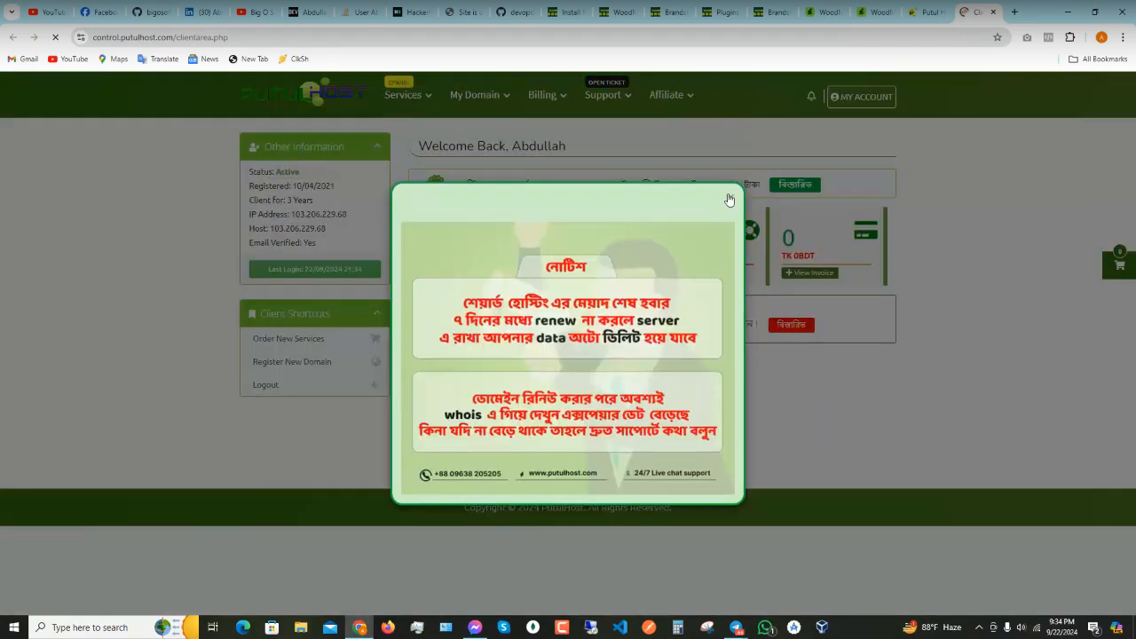
pyautogui.click(728, 199)
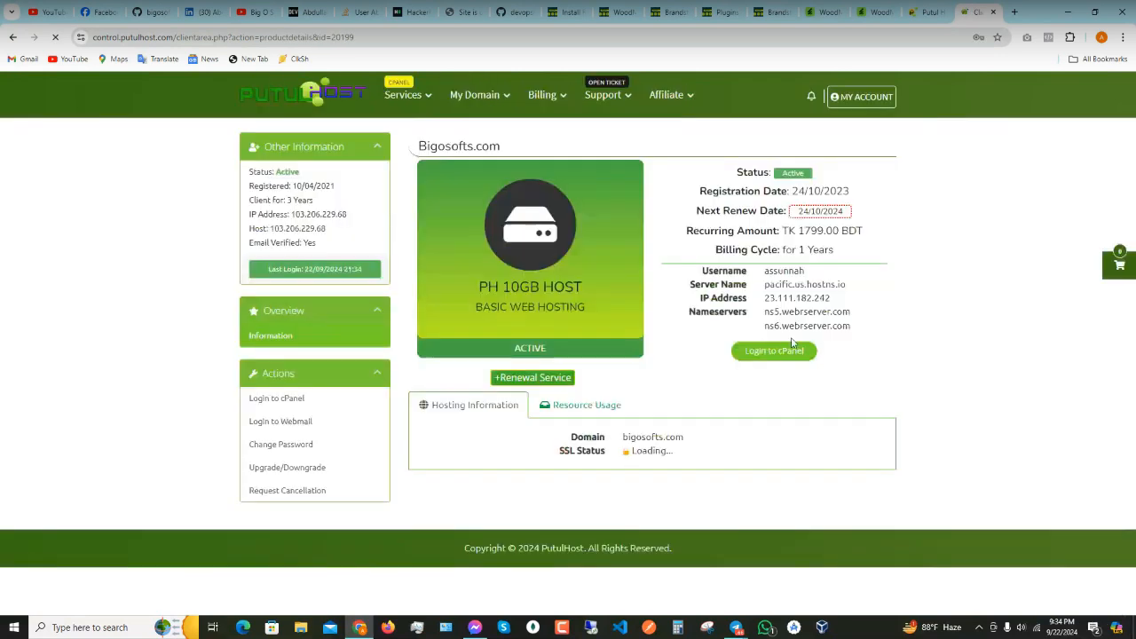
pyautogui.click(773, 352)
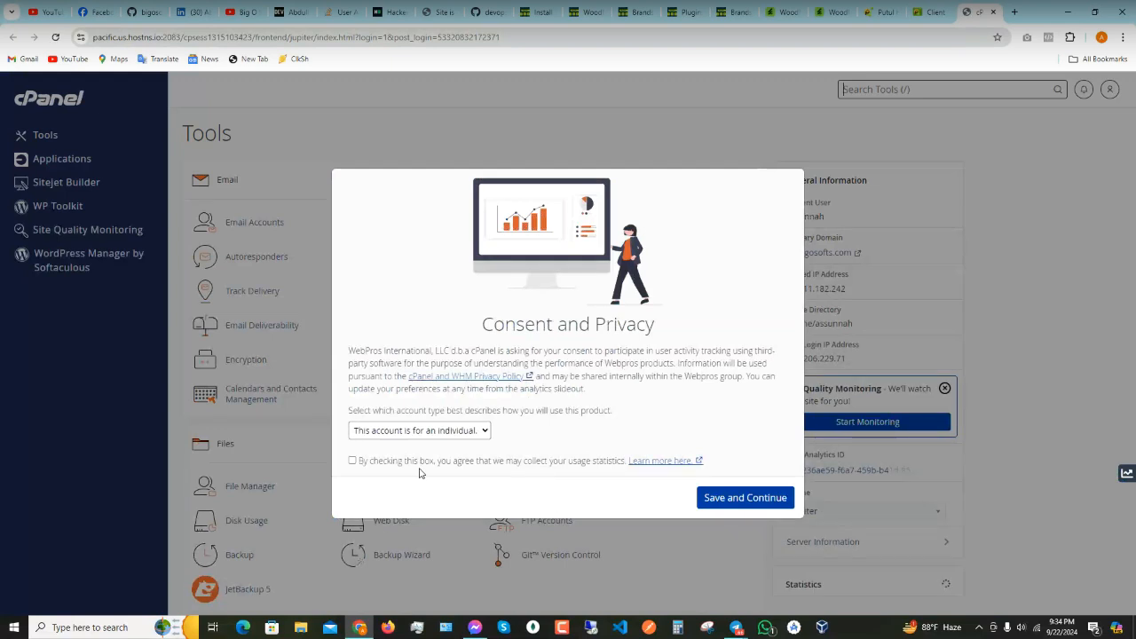
# - Agree to cPanel usage statistics, open MultiPHP INI Editor and expand its location list
pyautogui.click(406, 464)
pyautogui.click(727, 498)
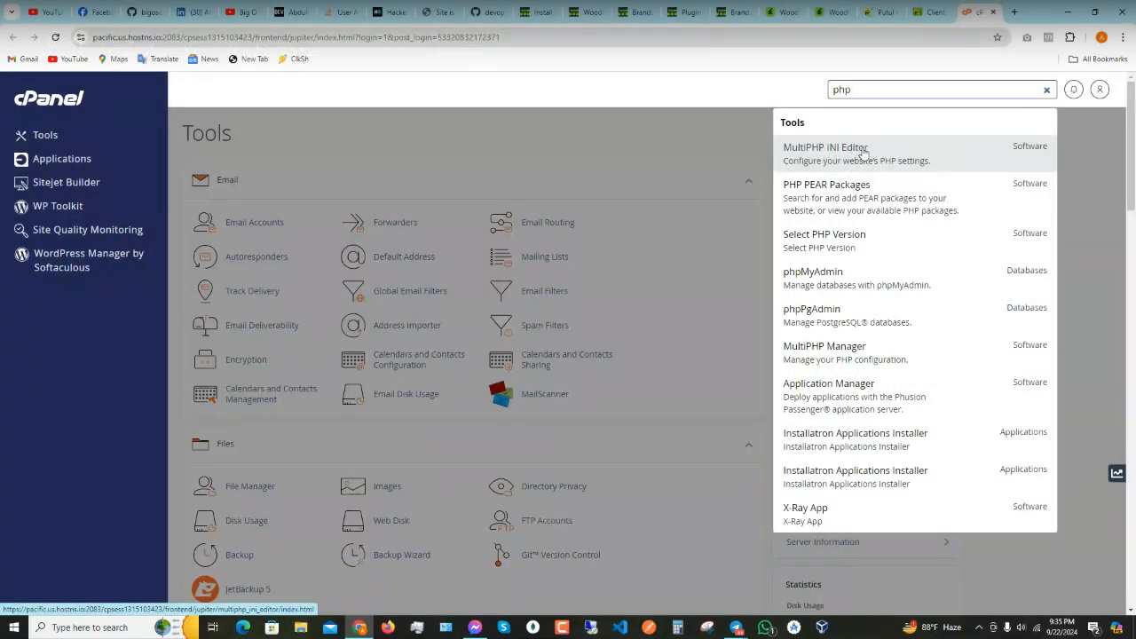
pyautogui.click(895, 175)
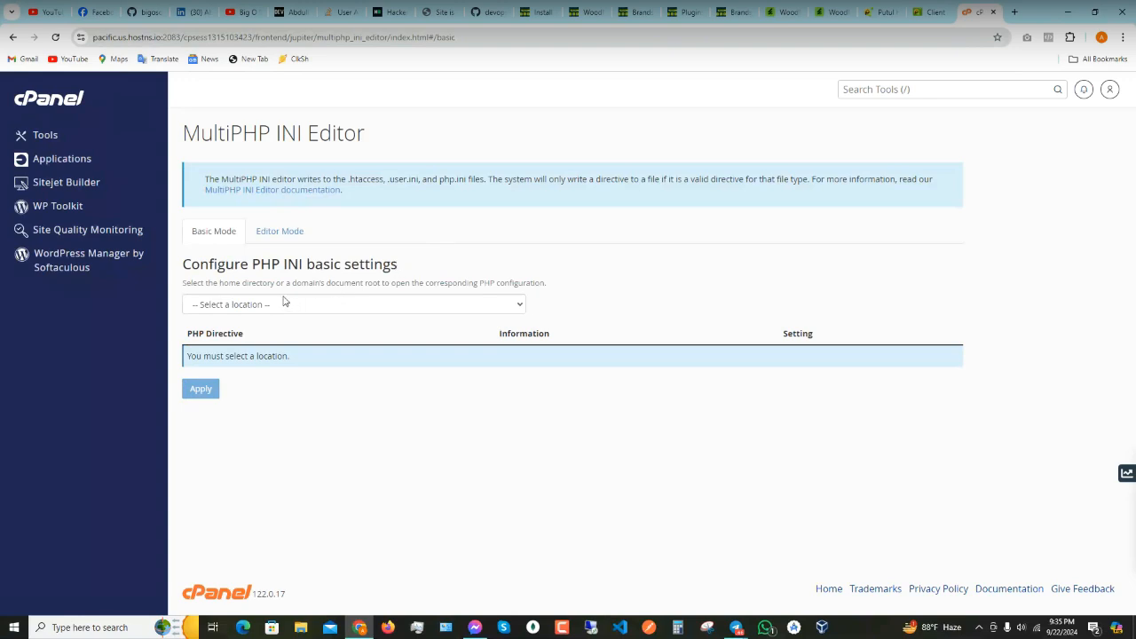
pyautogui.click(282, 304)
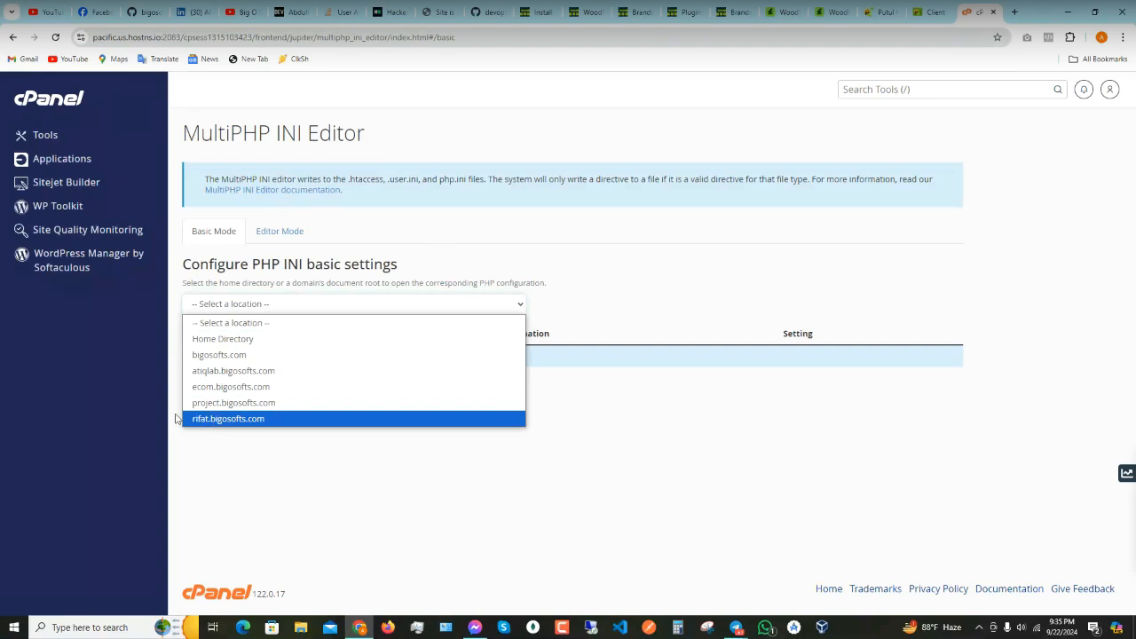
# - Load rifat.bigosofts.com's directives, reviewing memory_limit 128M and upload_max_filesize 64M
pyautogui.click(214, 421)
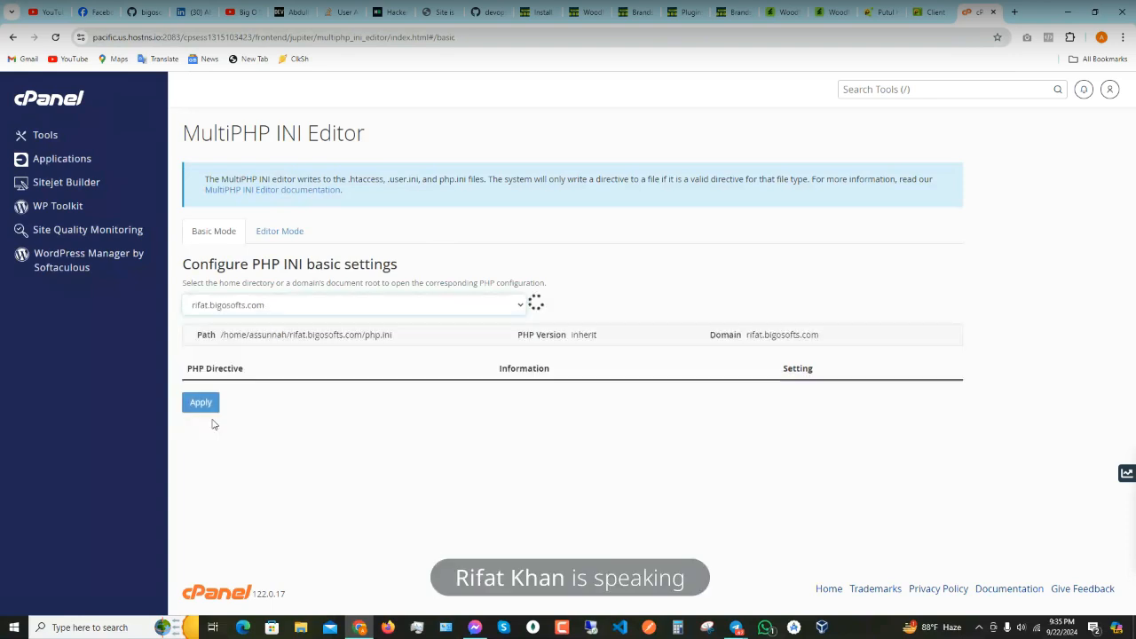
pyautogui.scroll(-2, 568, 373)
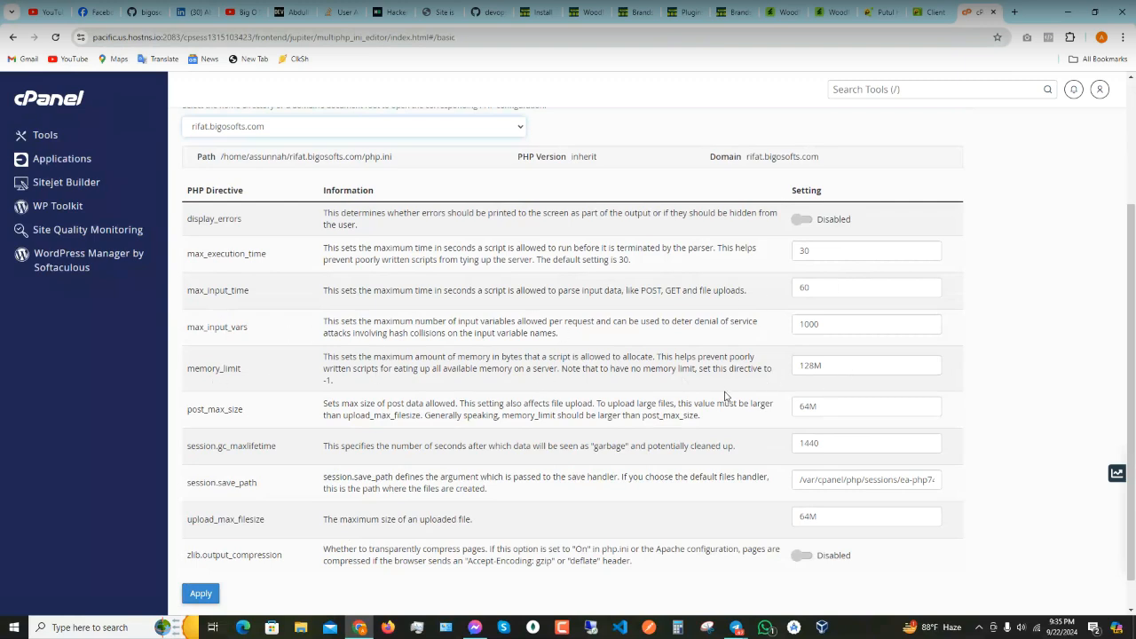
pyautogui.scroll(-1, 868, 404)
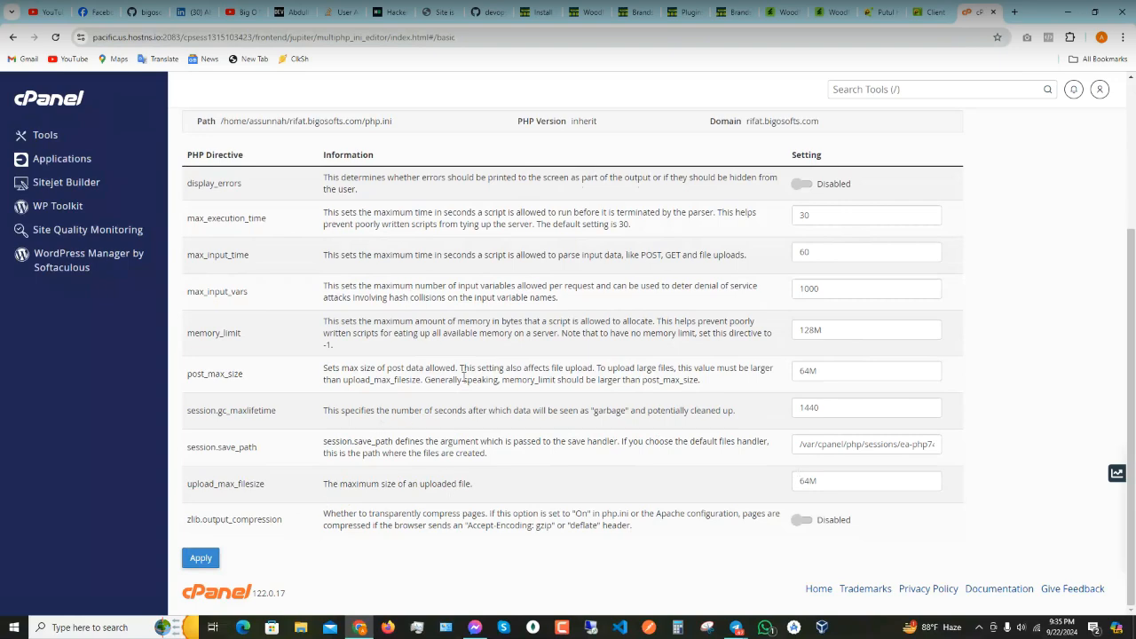
pyautogui.scroll(1, 497, 425)
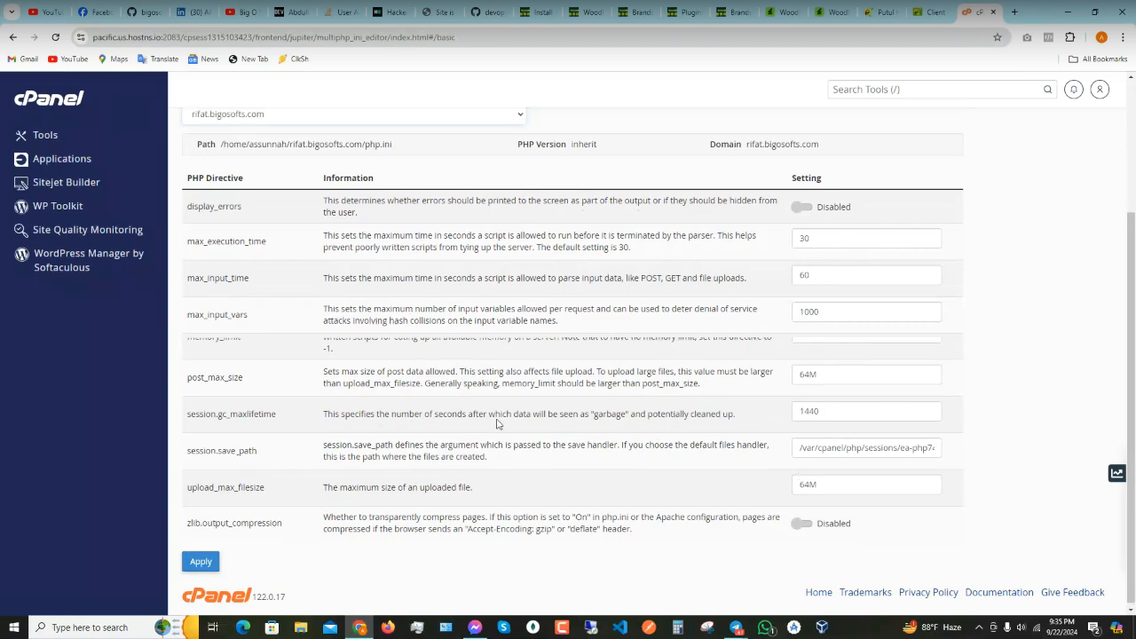
pyautogui.scroll(2, 497, 424)
pyautogui.scroll(-2, 520, 272)
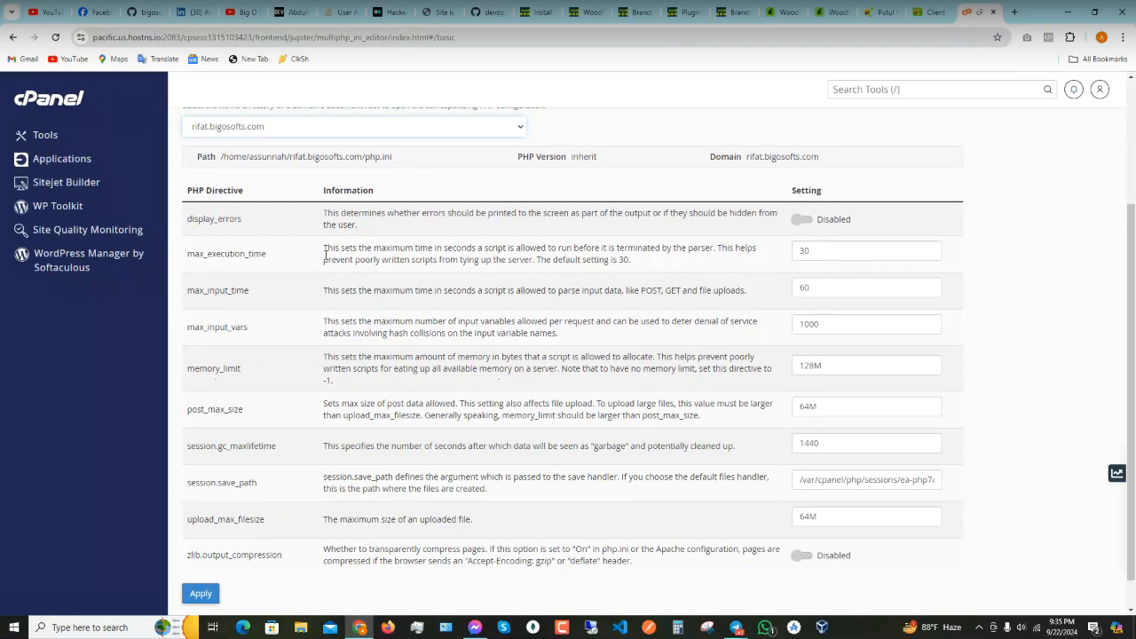
# - Set max_execution_time, max_input_time and max_input_vars to 5000
pyautogui.moveTo(816, 251); pyautogui.dragTo(752, 251)
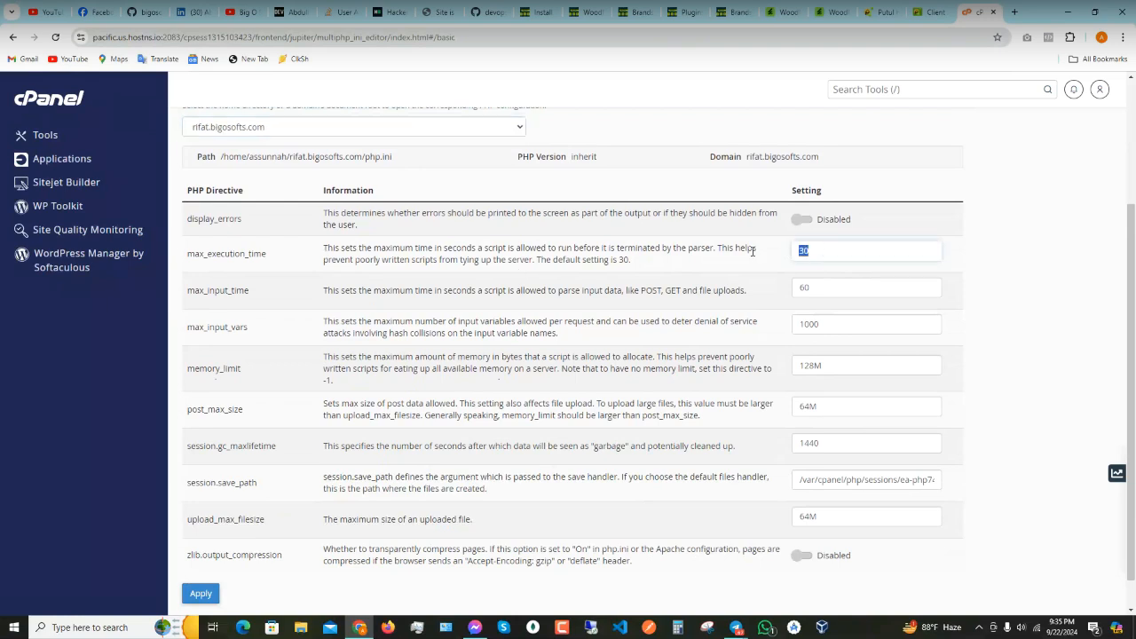
pyautogui.write('50000')
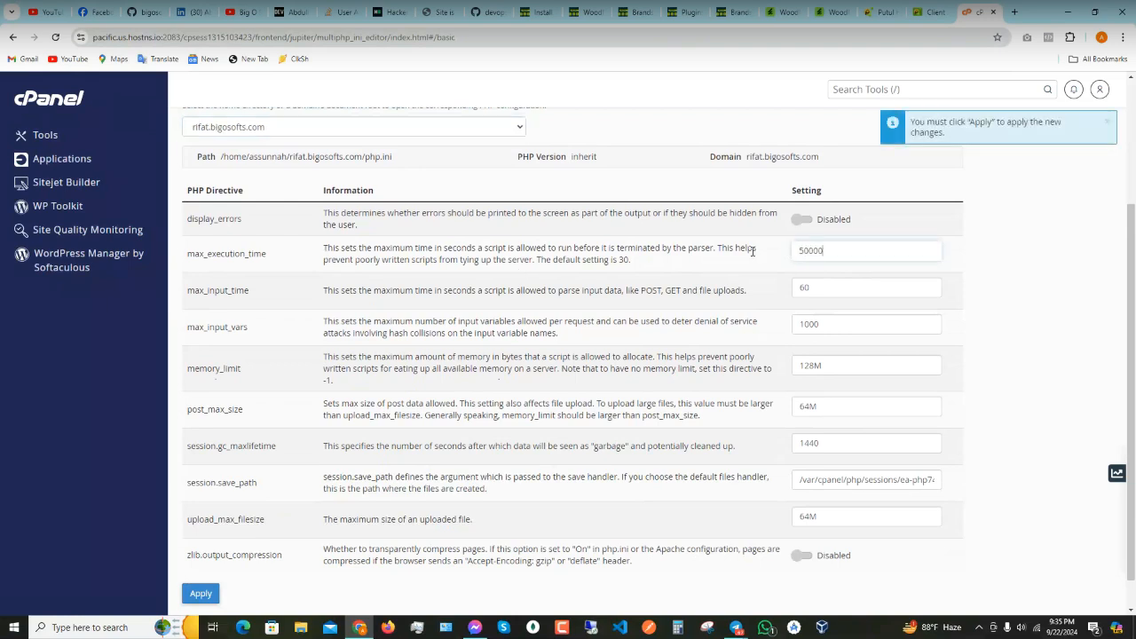
pyautogui.press('BackSpace')
pyautogui.moveTo(817, 288); pyautogui.dragTo(770, 292)
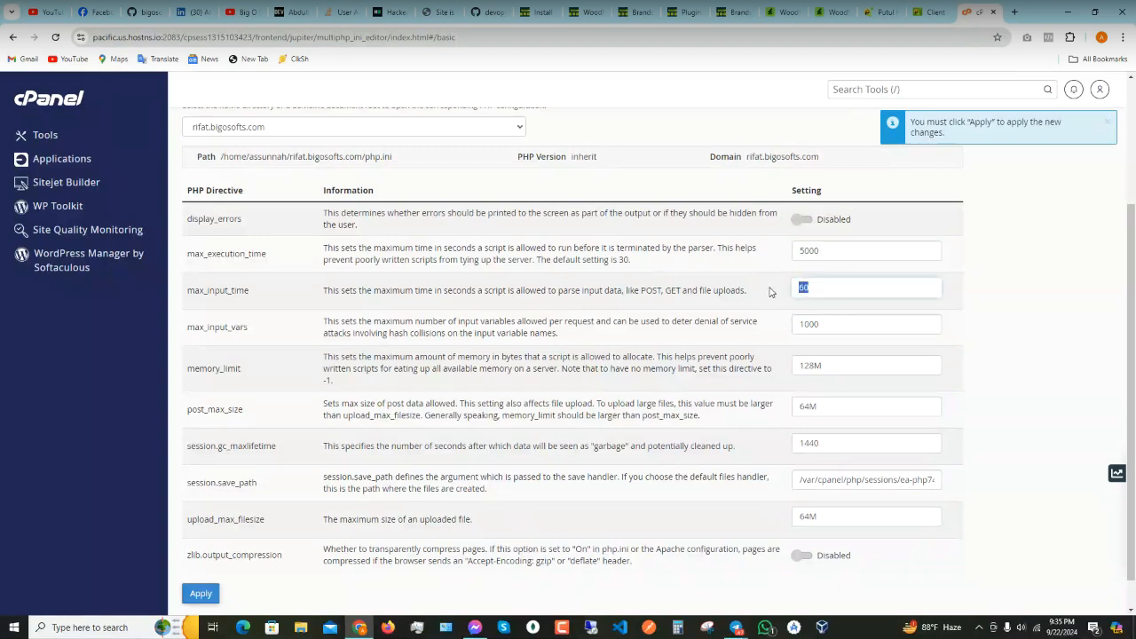
pyautogui.write('5000')
pyautogui.press('Tab')
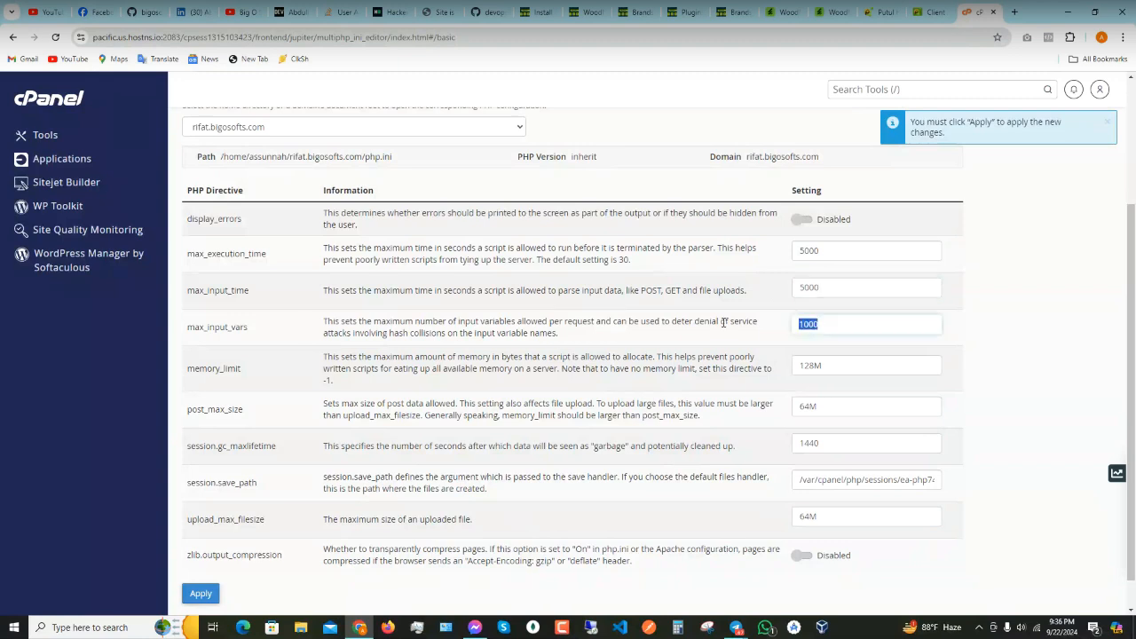
pyautogui.write('5000')
# - Set memory_limit and upload_max_filesize to 1024M, post_max_size to 512M, and apply
pyautogui.moveTo(817, 365); pyautogui.dragTo(786, 367)
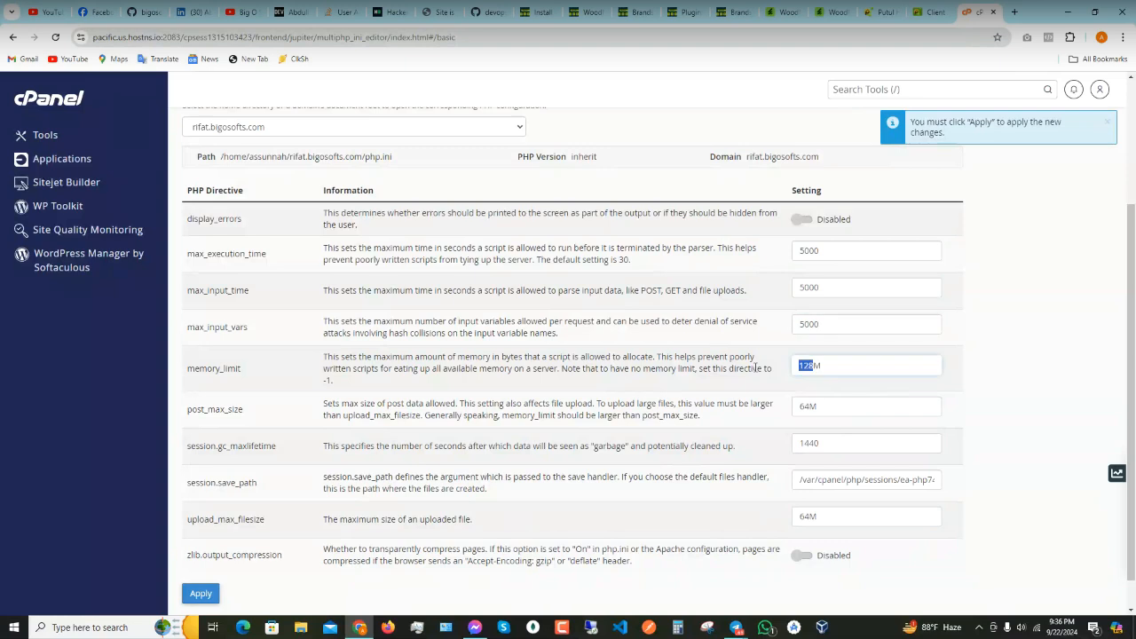
pyautogui.write('1024')
pyautogui.moveTo(809, 406); pyautogui.dragTo(784, 408)
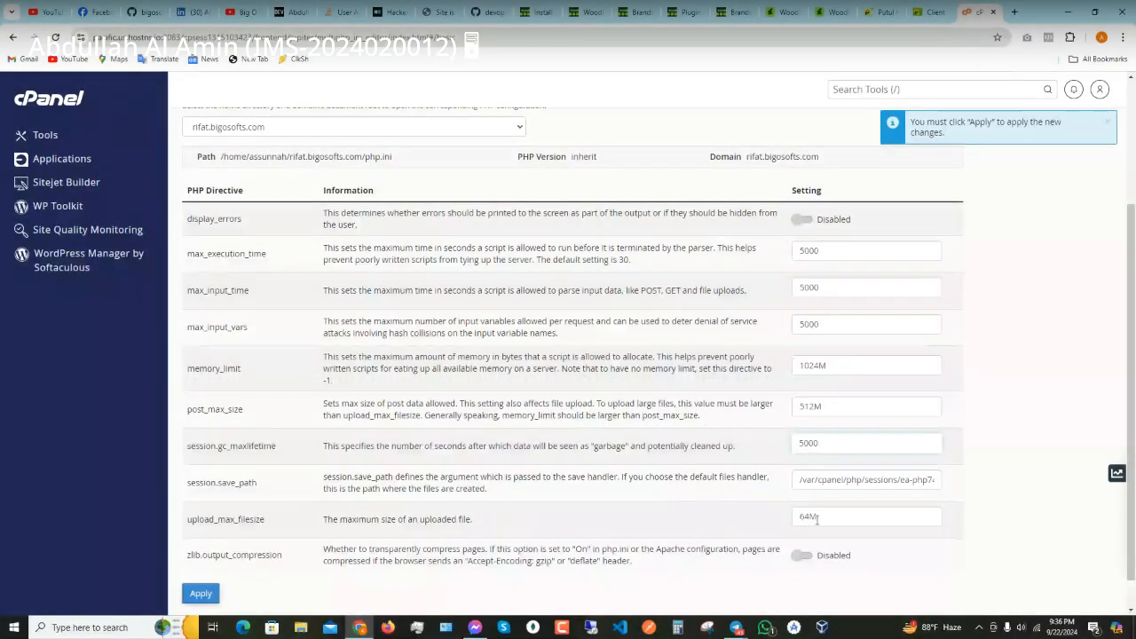
pyautogui.click(814, 517)
pyautogui.press('BackSpace')
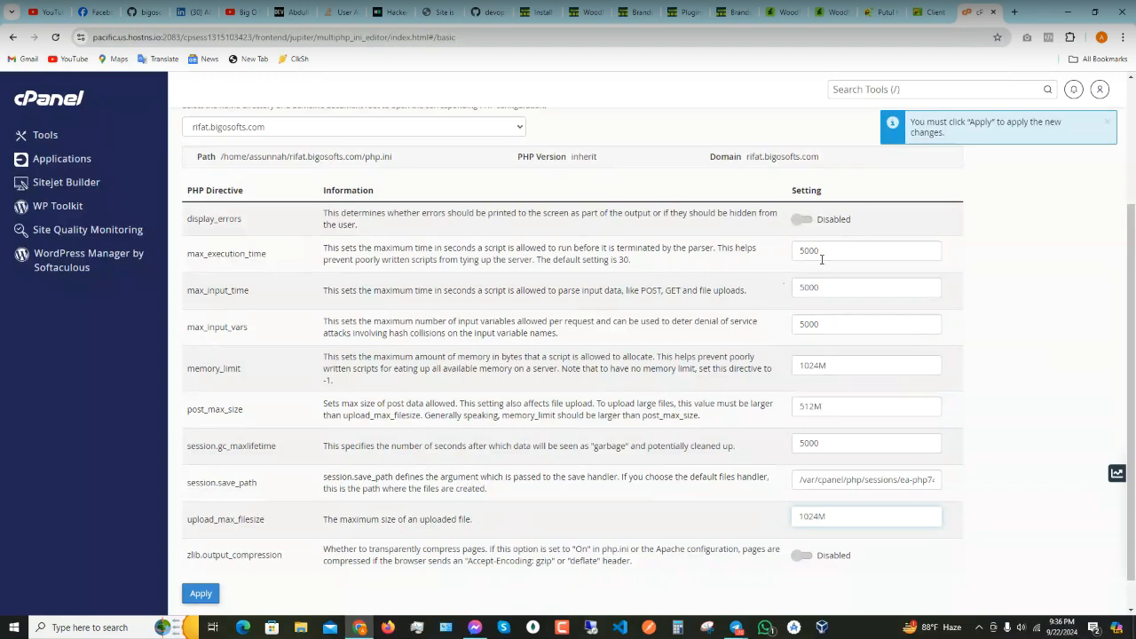
pyautogui.click(201, 595)
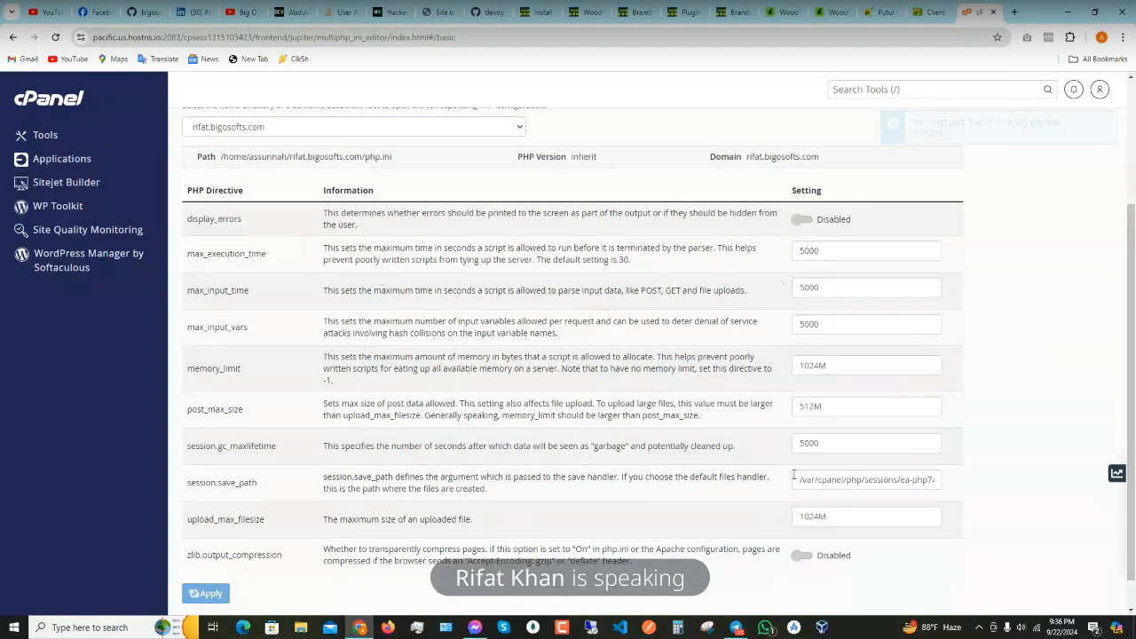
pyautogui.scroll(2, 211, 351)
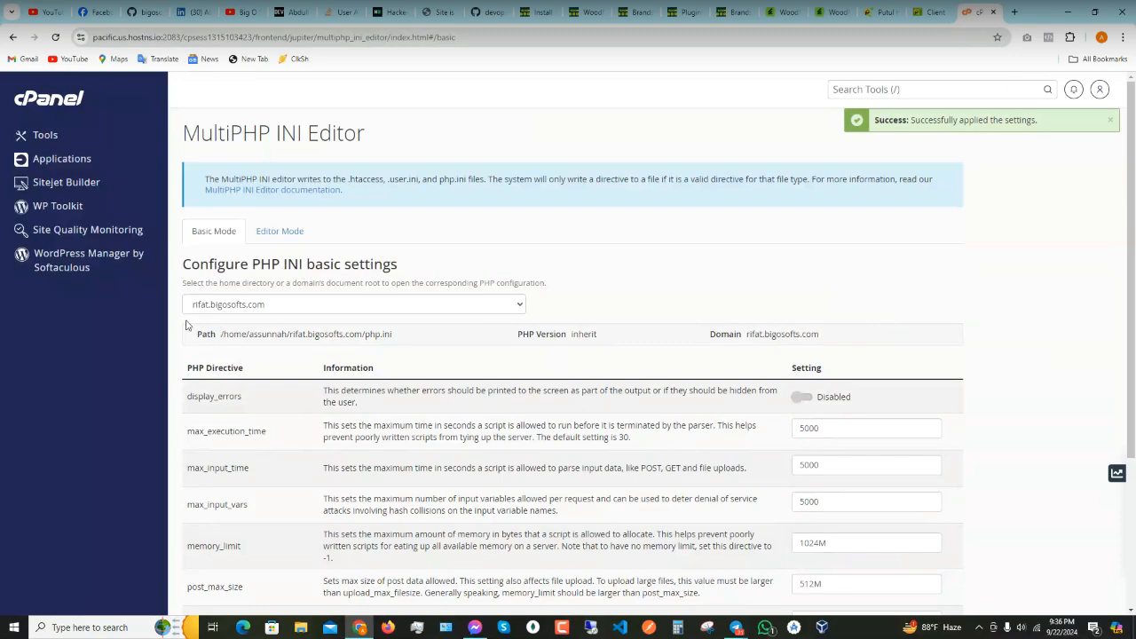
pyautogui.scroll(-3, 187, 326)
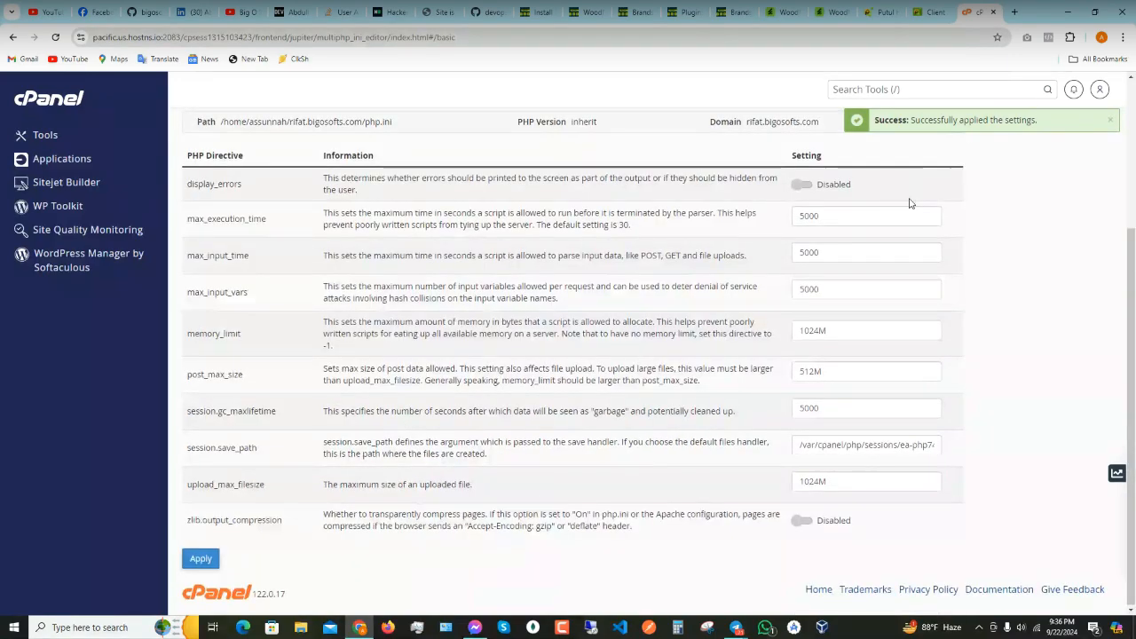
pyautogui.scroll(3, 187, 326)
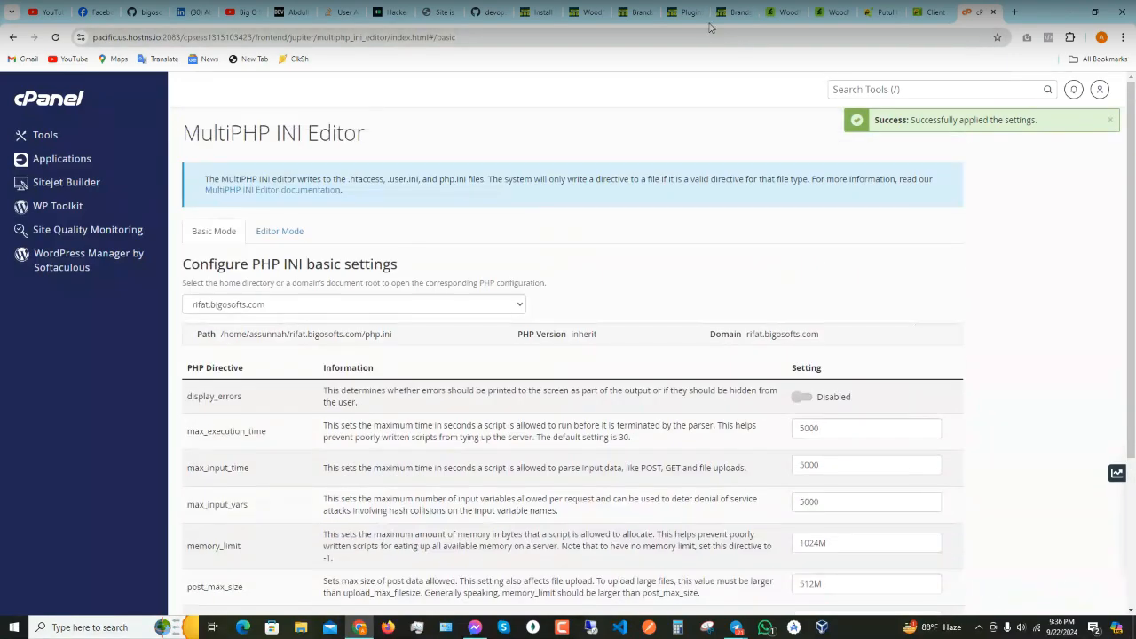
pyautogui.click(537, 13)
# - Reload the Woodmart dashboard and launch the Import Base Data process
pyautogui.click(583, 13)
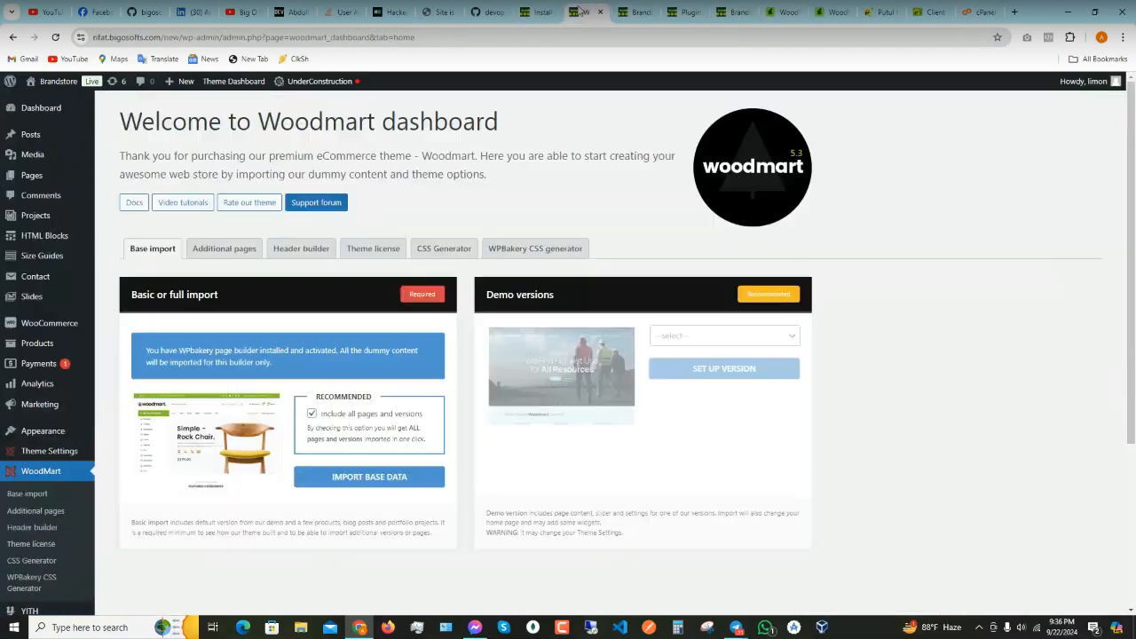
pyautogui.click(55, 37)
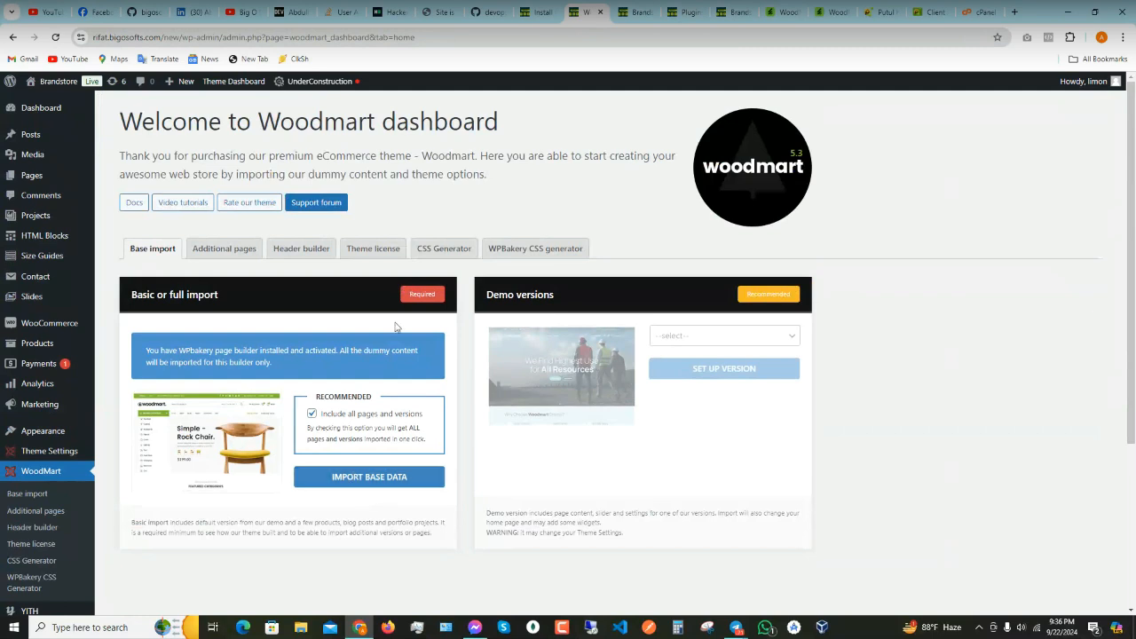
pyautogui.click(386, 477)
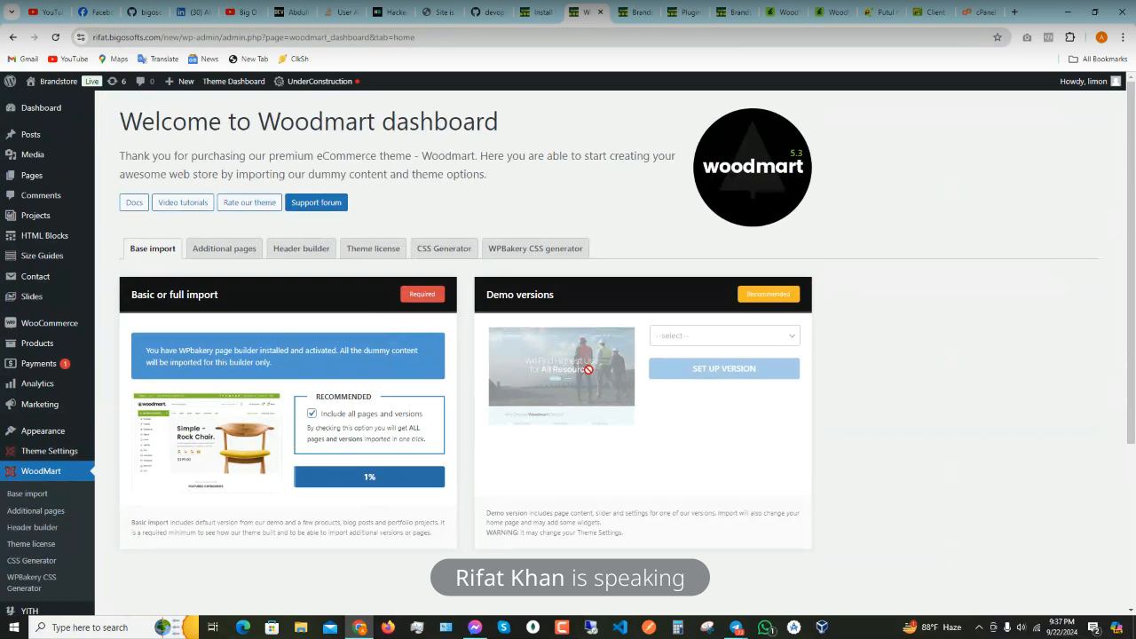
pyautogui.moveTo(736, 627)
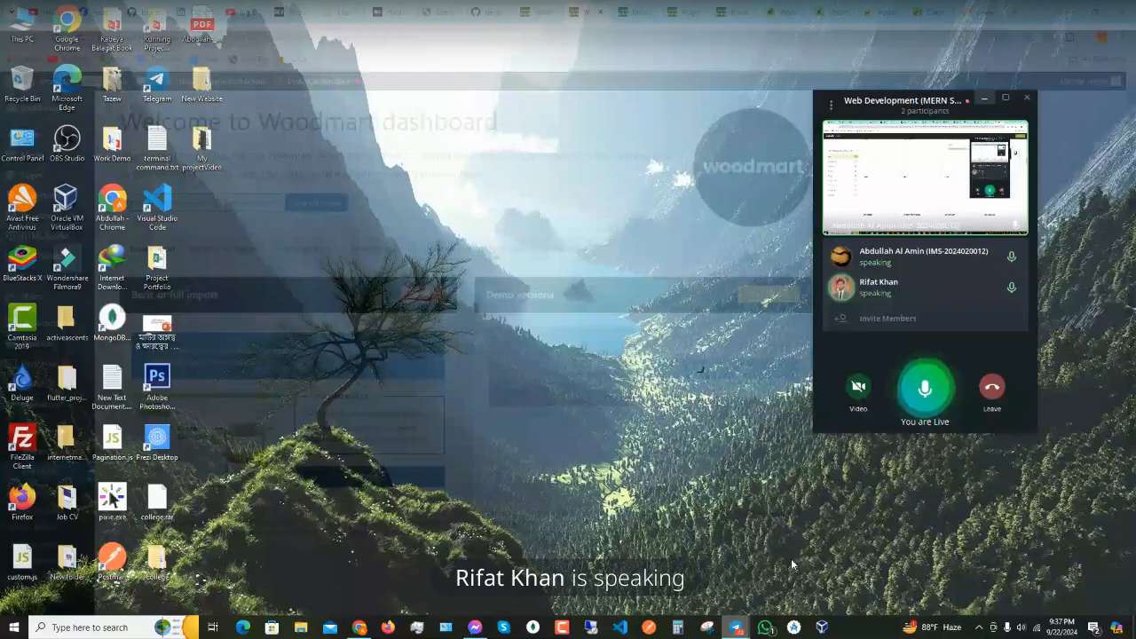
pyautogui.click(790, 558)
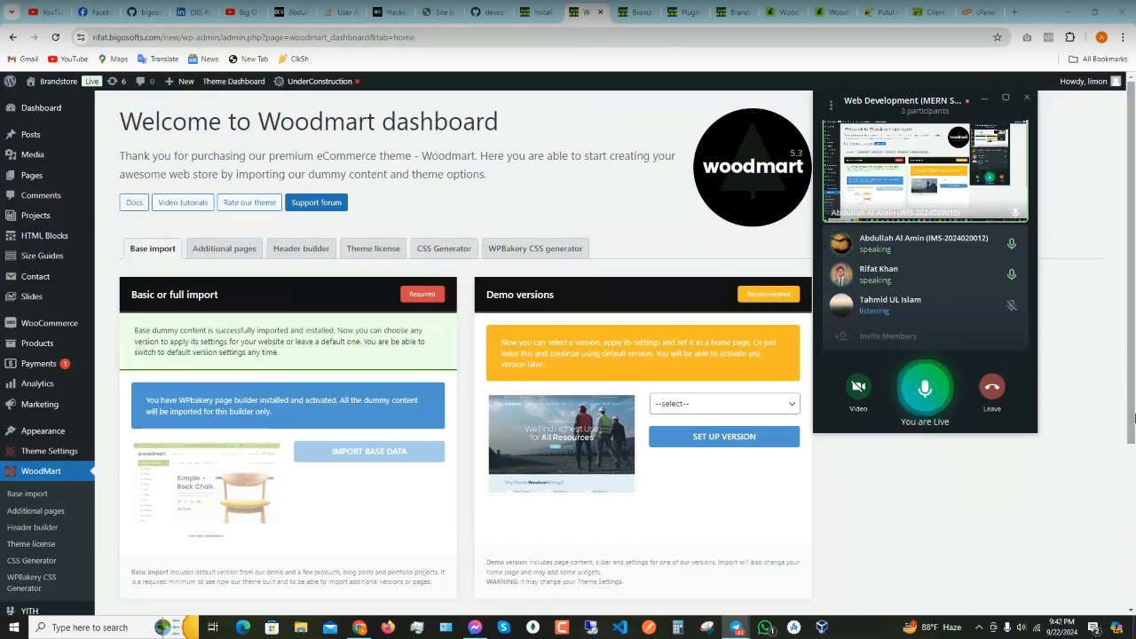
# - Hide the floating meeting window covering the base import page
pyautogui.click(980, 98)
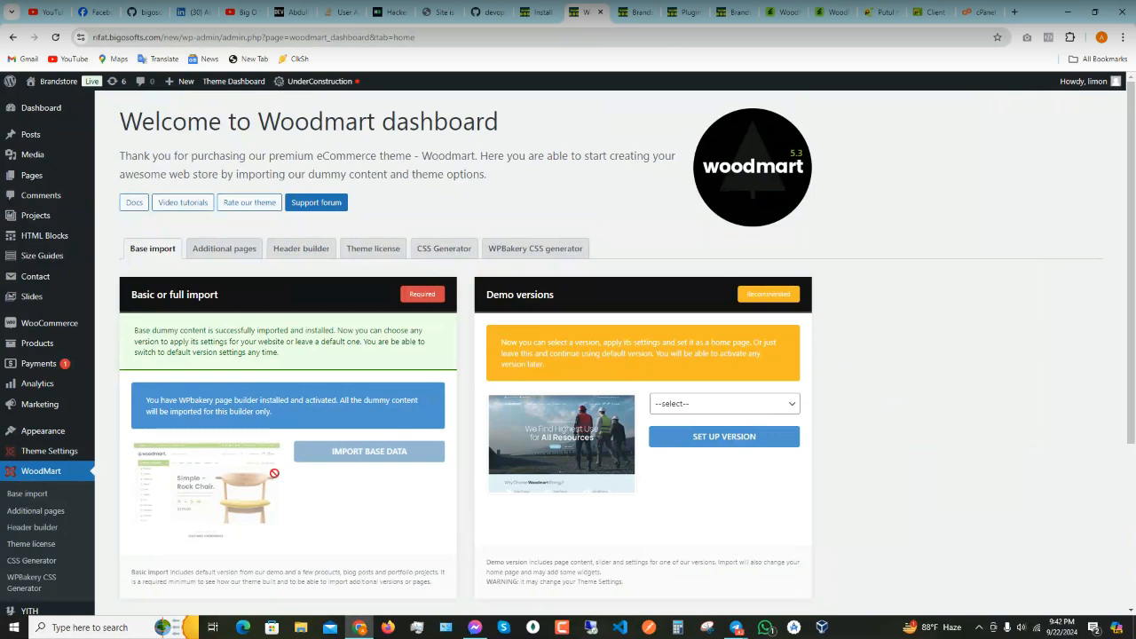
# - Open the demo version dropdown, then move across tabs to the WoodMart demo gallery
pyautogui.click(707, 404)
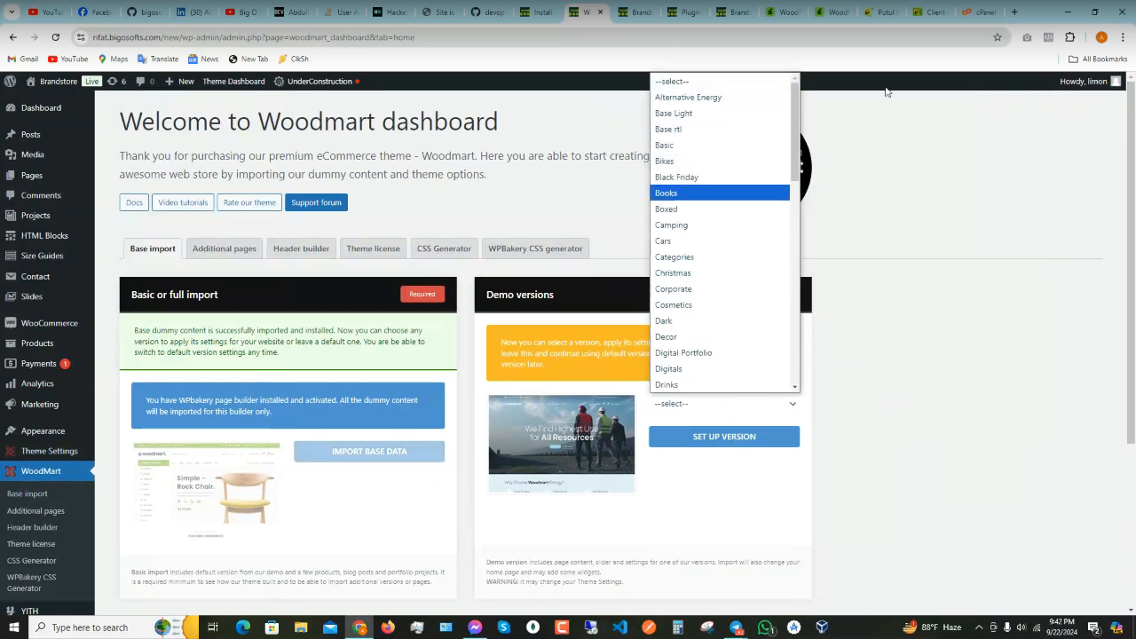
pyautogui.click(928, 12)
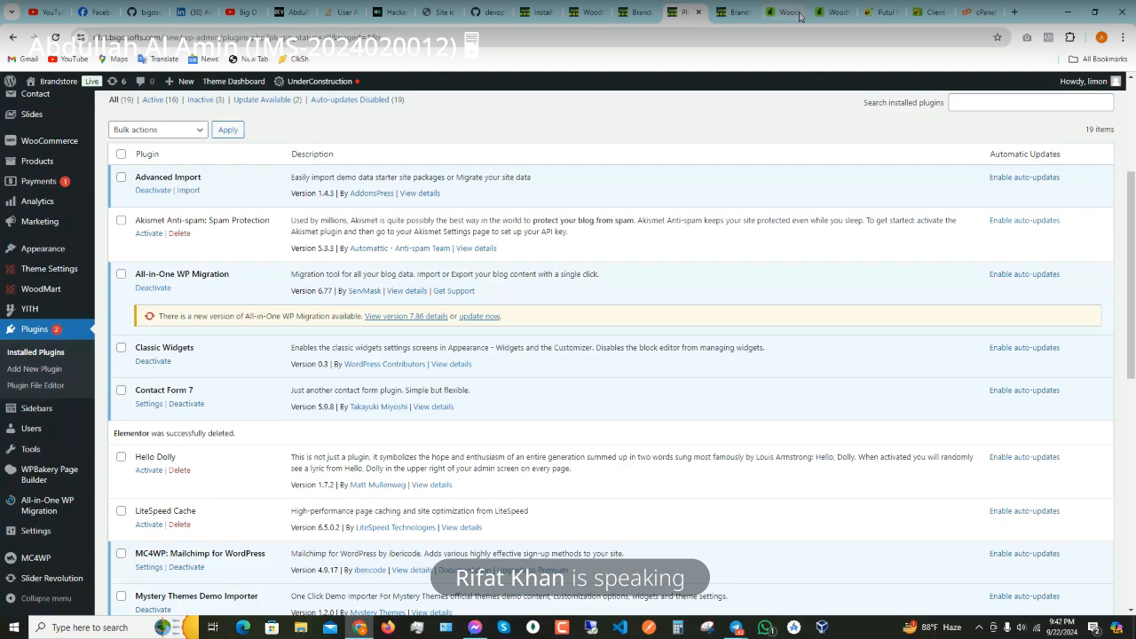
pyautogui.click(790, 14)
# - Scroll the WoodMart demo gallery, then reopen the dashboard's demo version dropdown
pyautogui.click(837, 15)
pyautogui.scroll(-5, 568, 453)
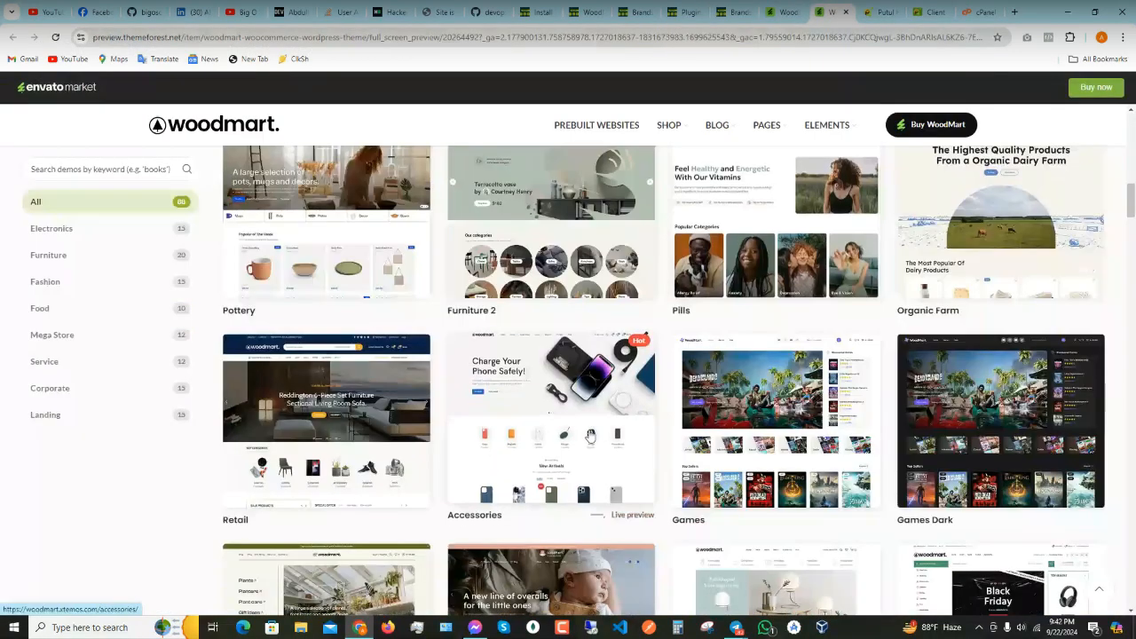
pyautogui.scroll(-3, 590, 435)
pyautogui.scroll(4, 369, 417)
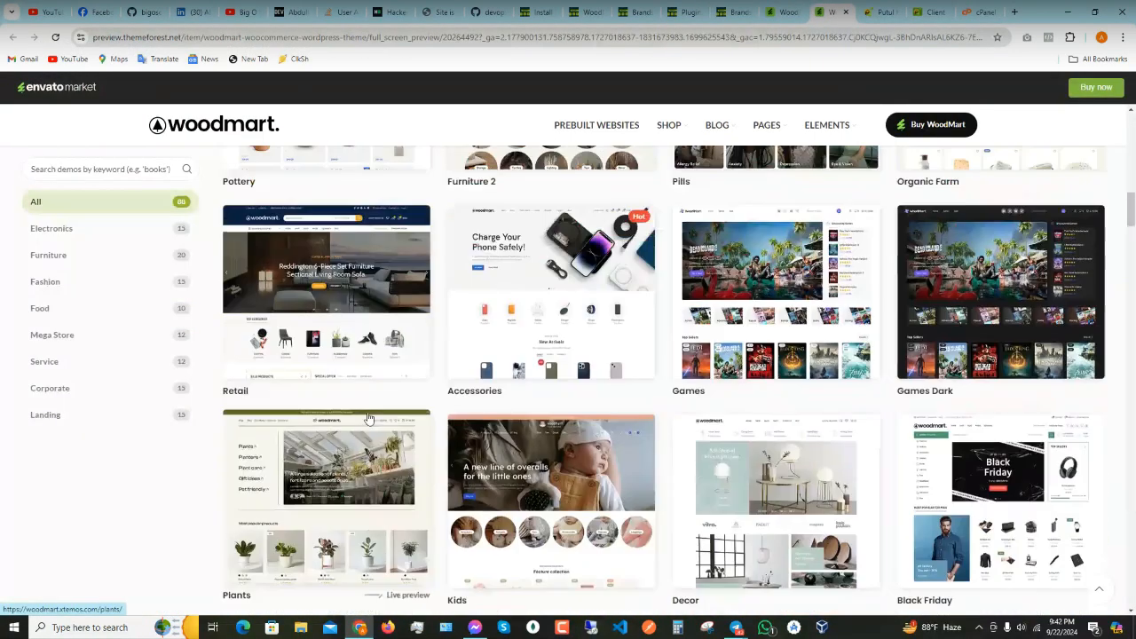
pyautogui.scroll(3, 369, 417)
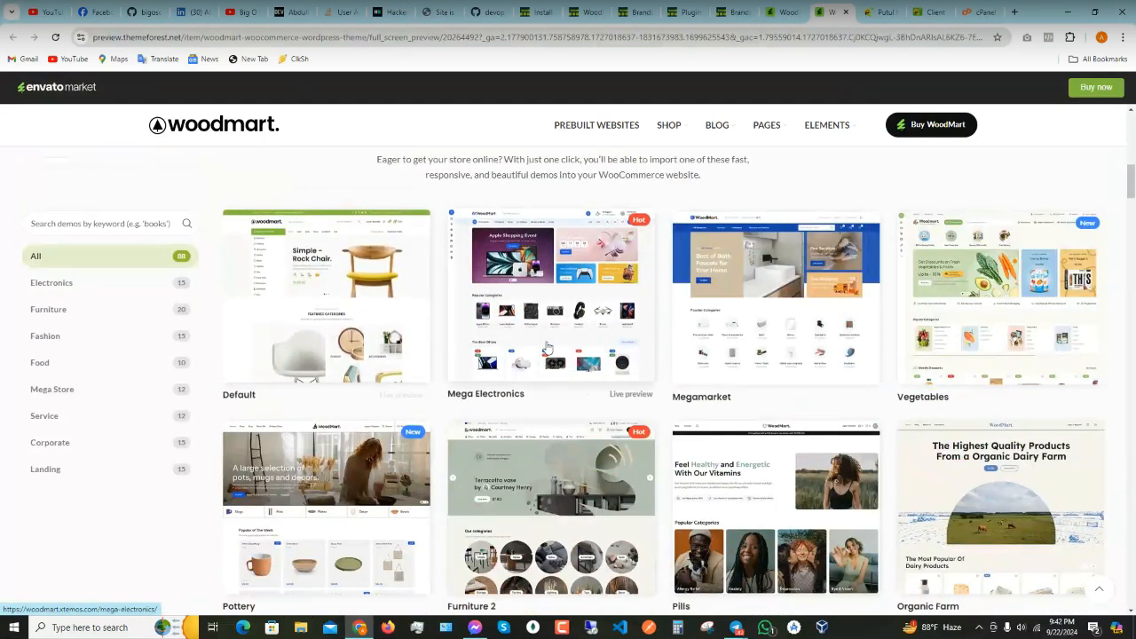
pyautogui.scroll(-1, 1036, 369)
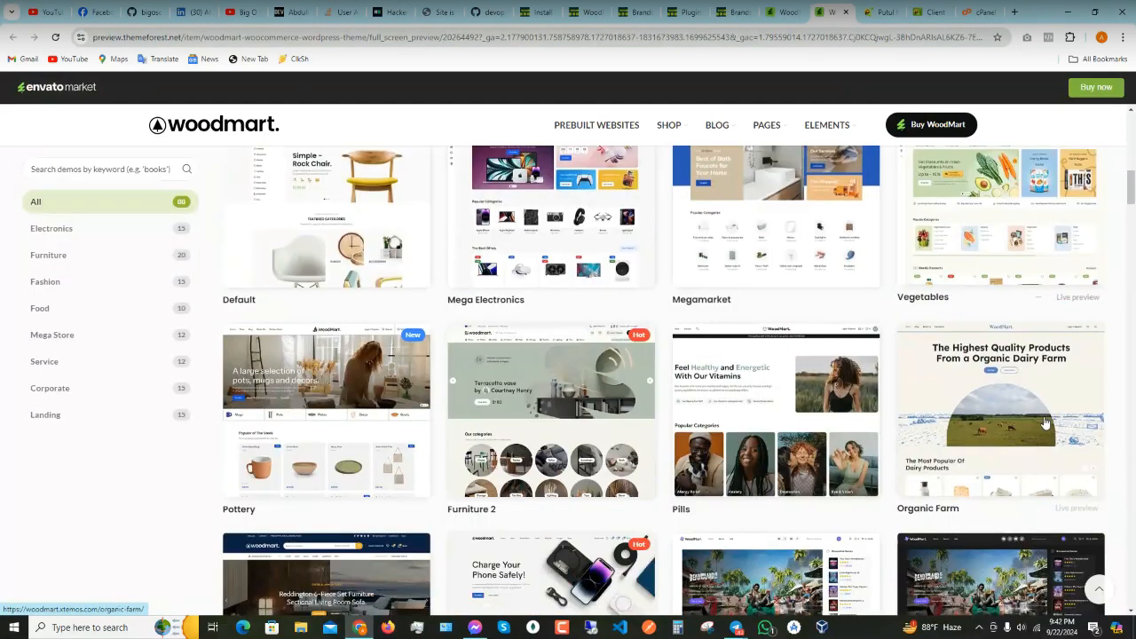
pyautogui.scroll(-5, 994, 435)
pyautogui.scroll(-4, 950, 443)
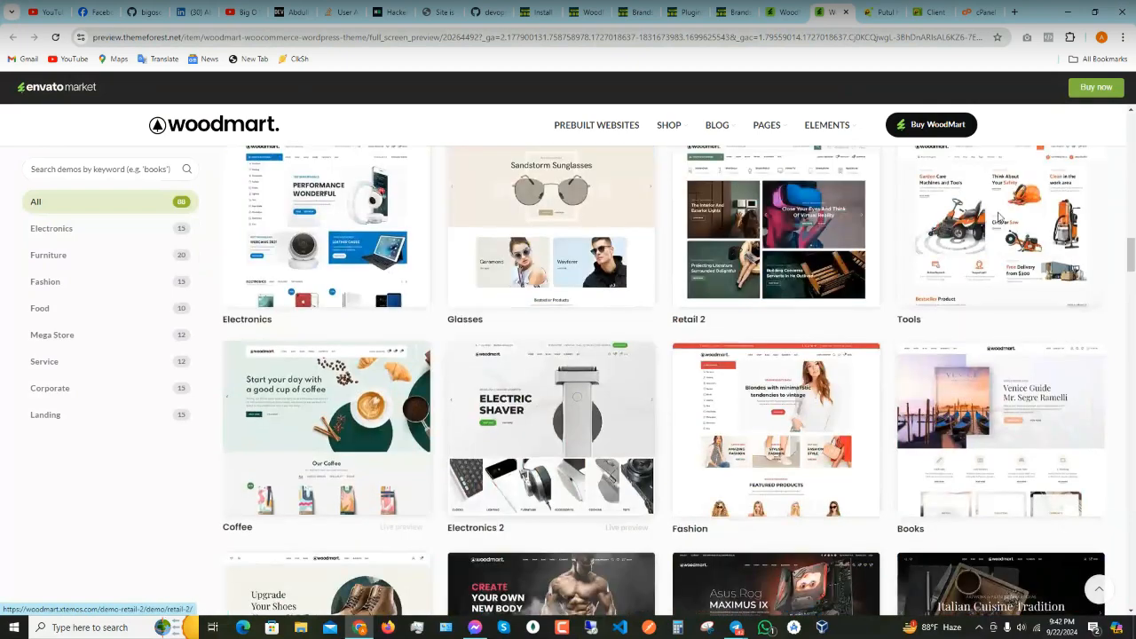
pyautogui.click(582, 20)
pyautogui.click(724, 403)
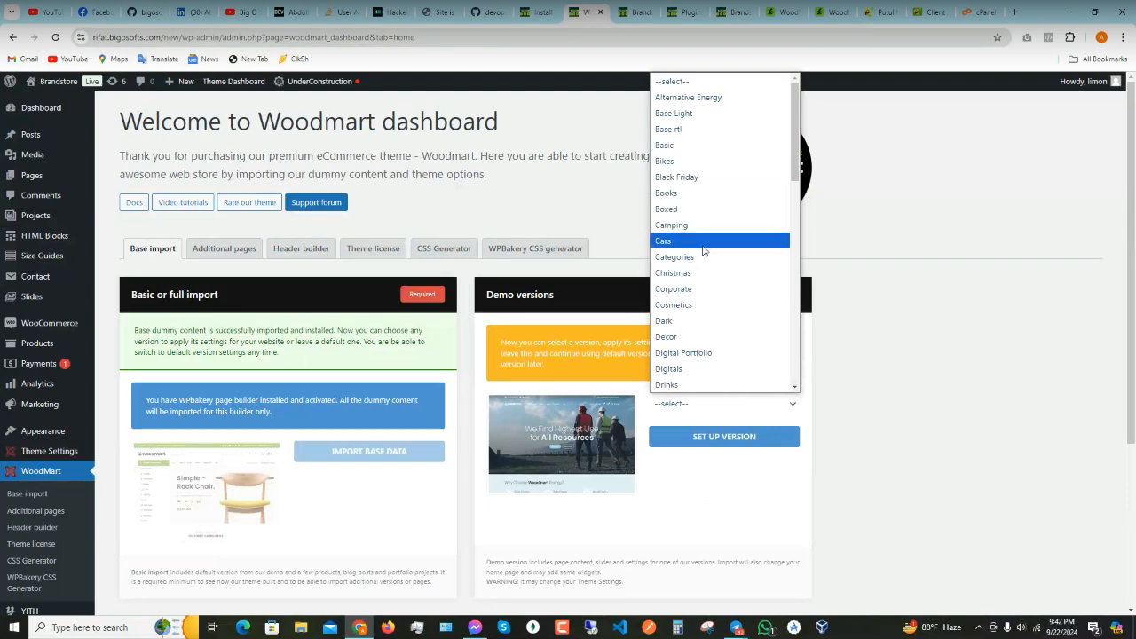
# - Choose Base Light and set up that version, confirming all data imported successfully
pyautogui.click(688, 115)
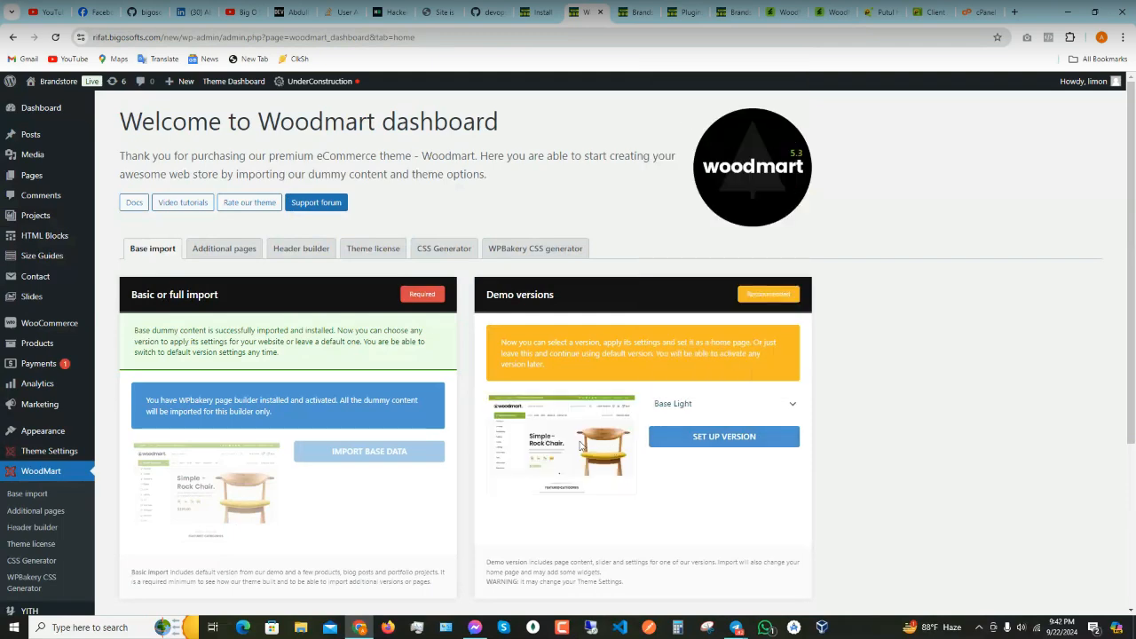
pyautogui.click(726, 438)
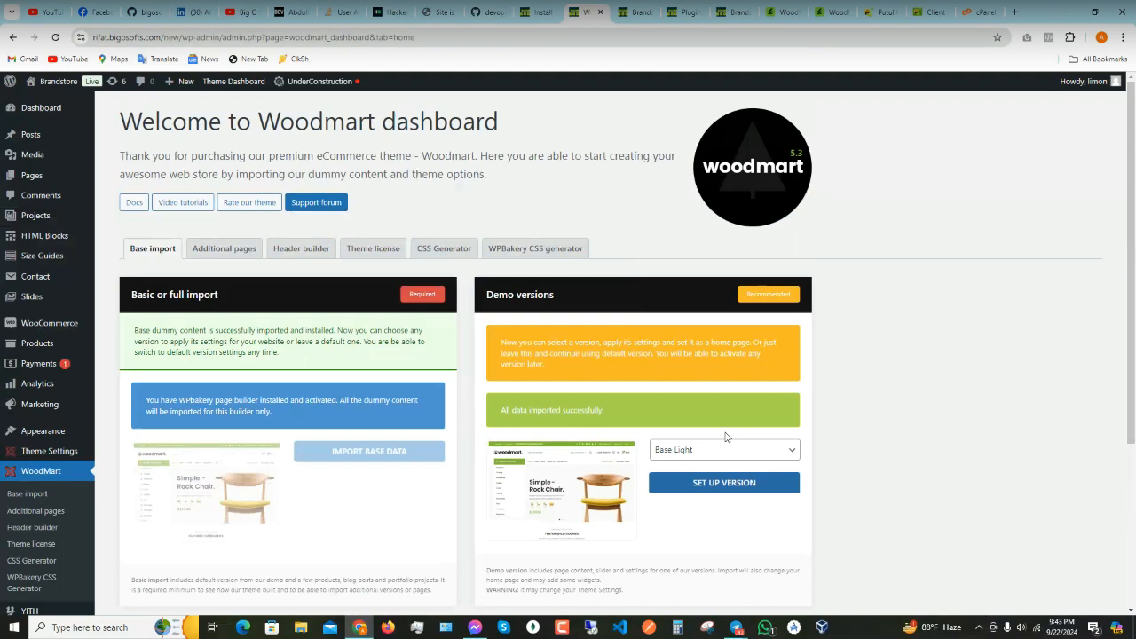
pyautogui.scroll(-5, 709, 441)
pyautogui.scroll(5, 710, 441)
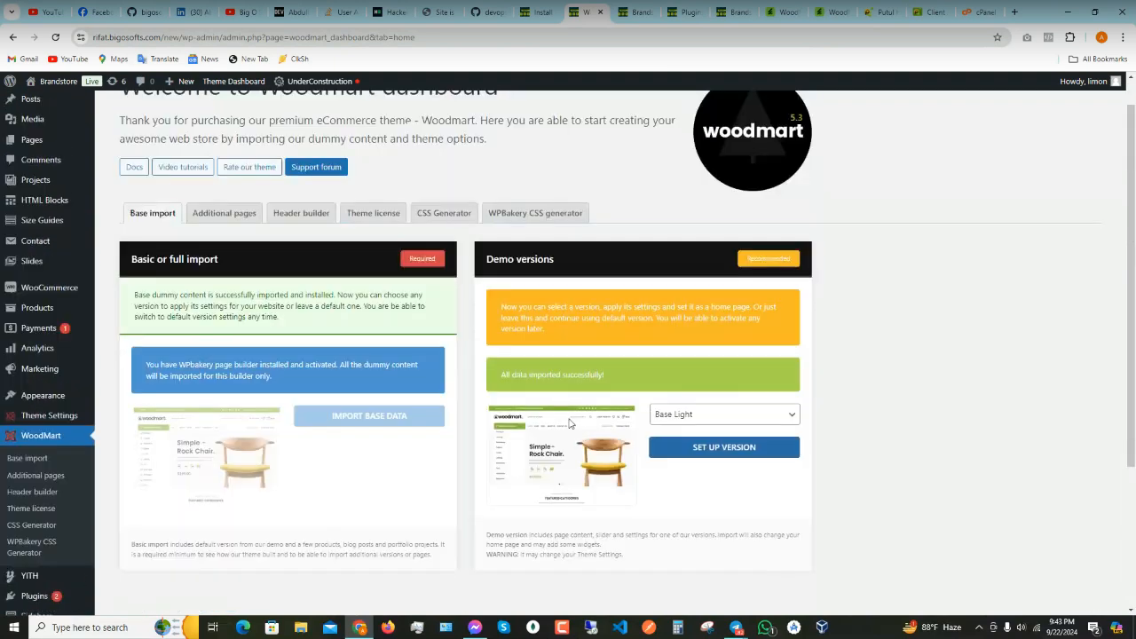
# - Open the Brandstore storefront in a new tab and close the newsletter sign-up popup
pyautogui.rightClick(44, 97)
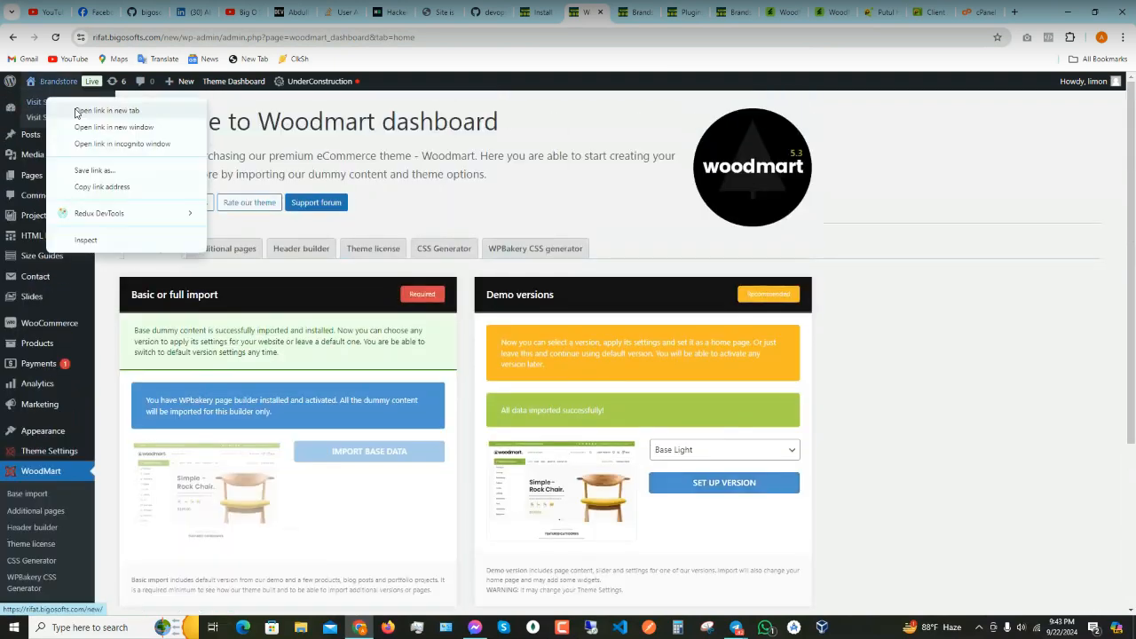
pyautogui.click(75, 111)
pyautogui.click(595, 11)
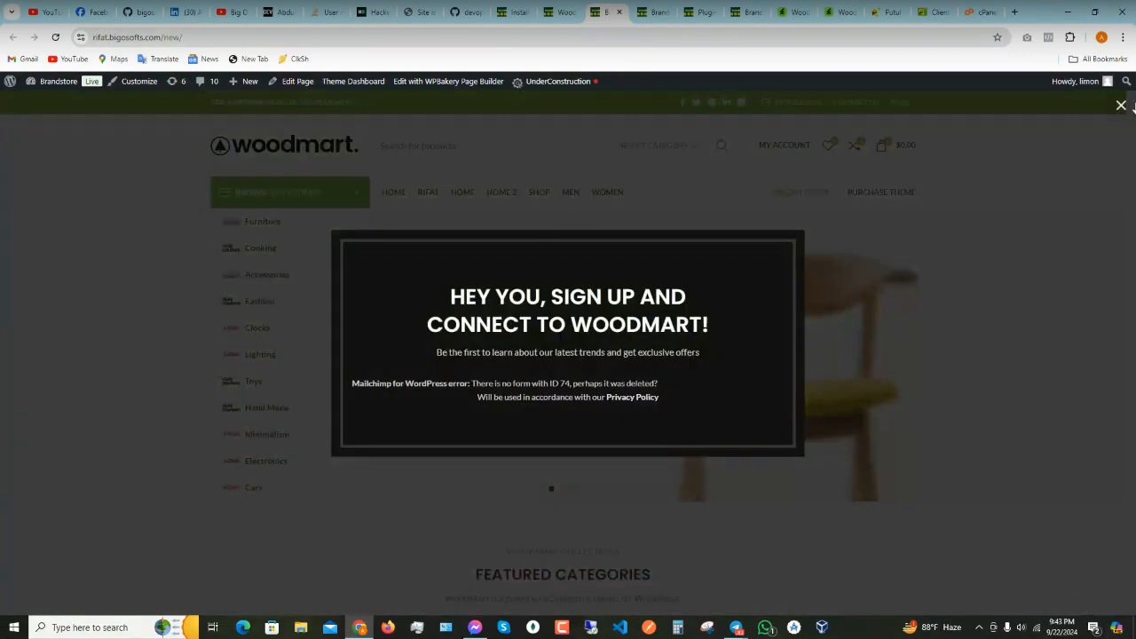
pyautogui.click(1120, 105)
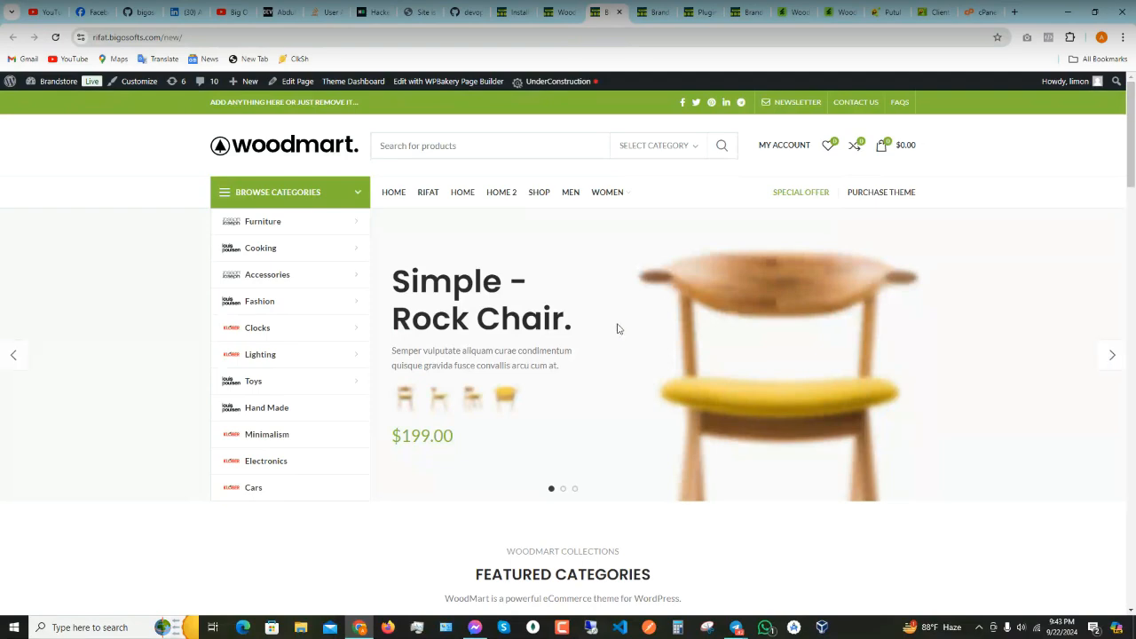
# - Switch Featured Products to Sales, then Best Sellers, and scroll through the homepage
pyautogui.scroll(-5, 616, 328)
pyautogui.scroll(-4, 577, 266)
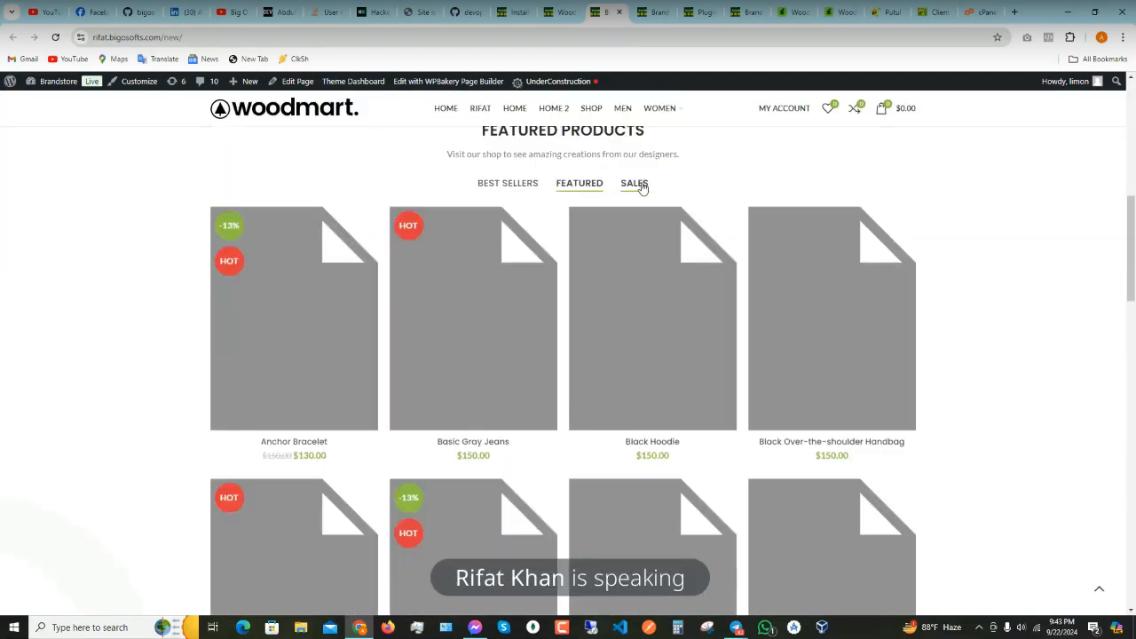
pyautogui.click(635, 184)
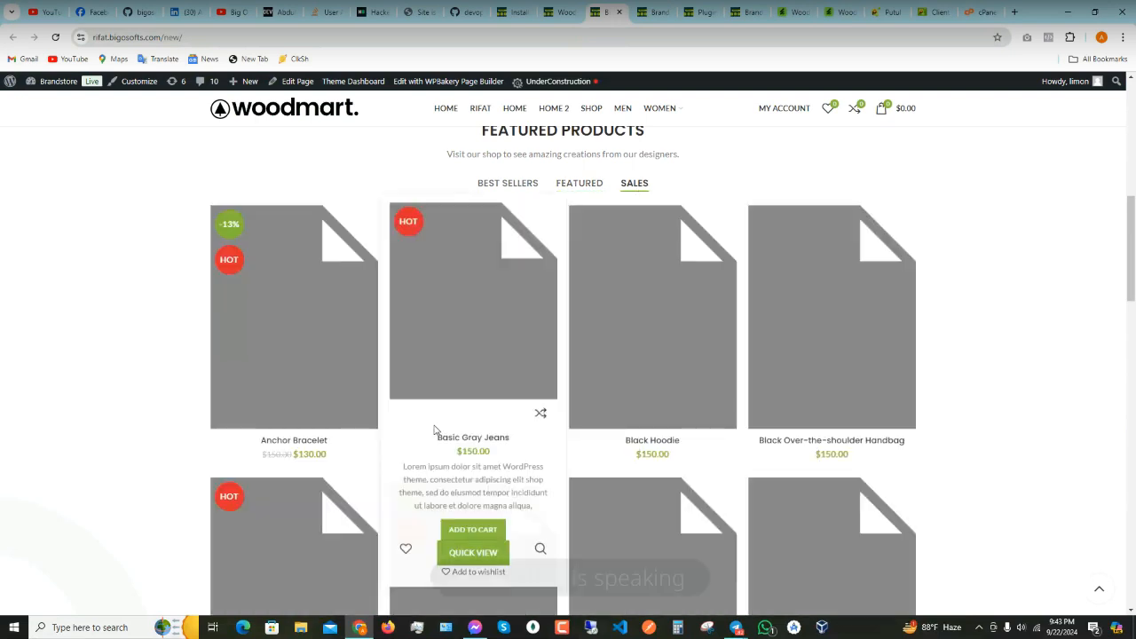
pyautogui.click(498, 184)
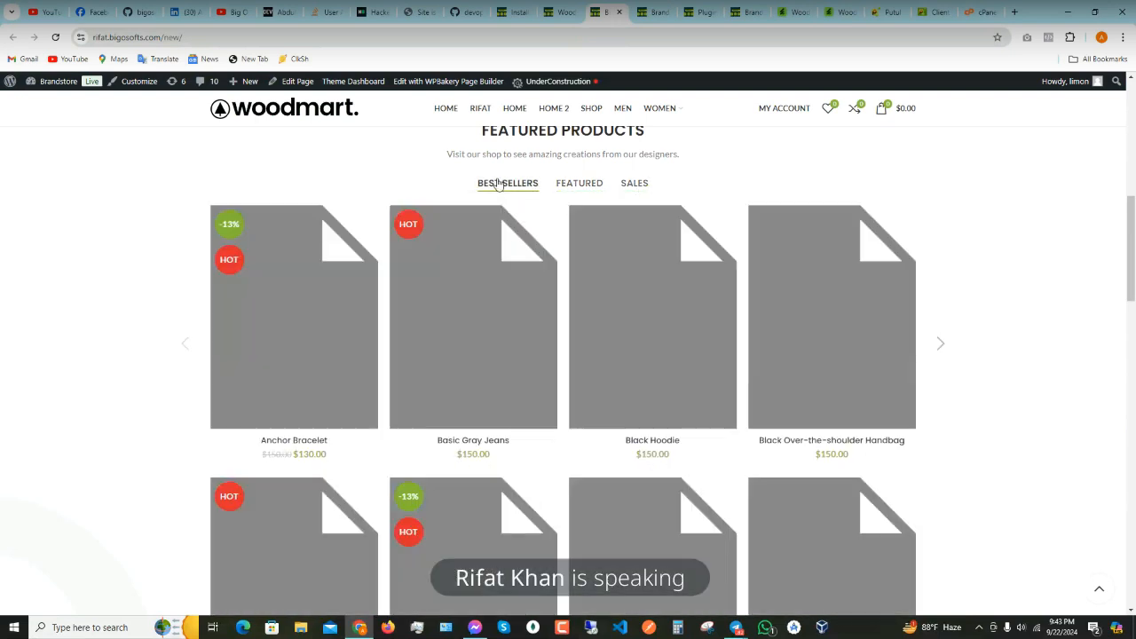
pyautogui.moveTo(497, 365)
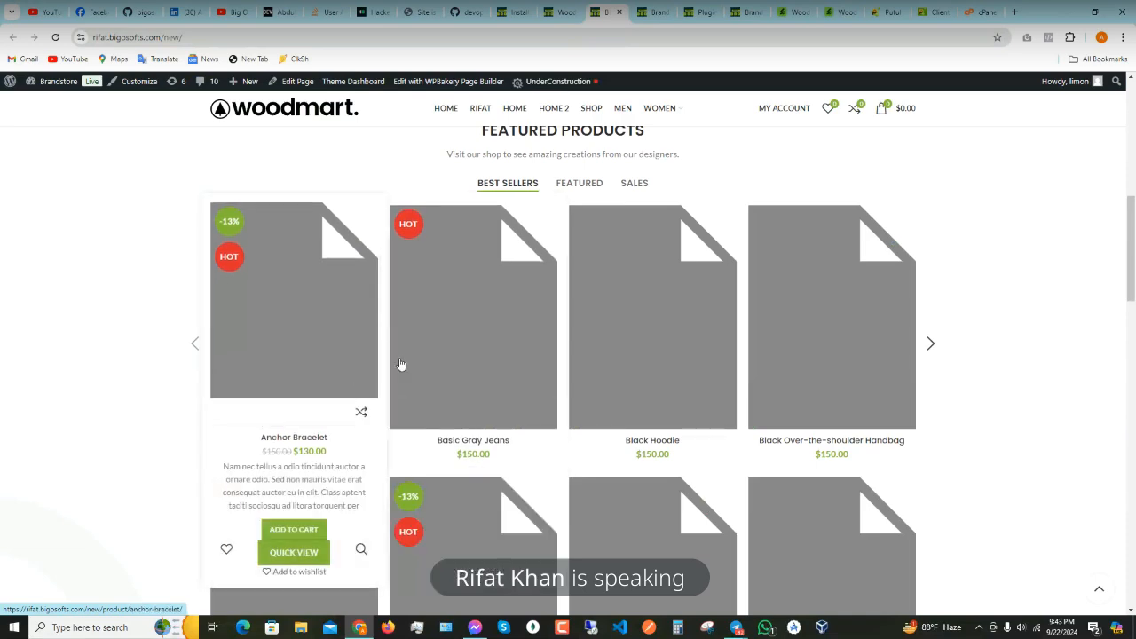
pyautogui.scroll(-8, 624, 370)
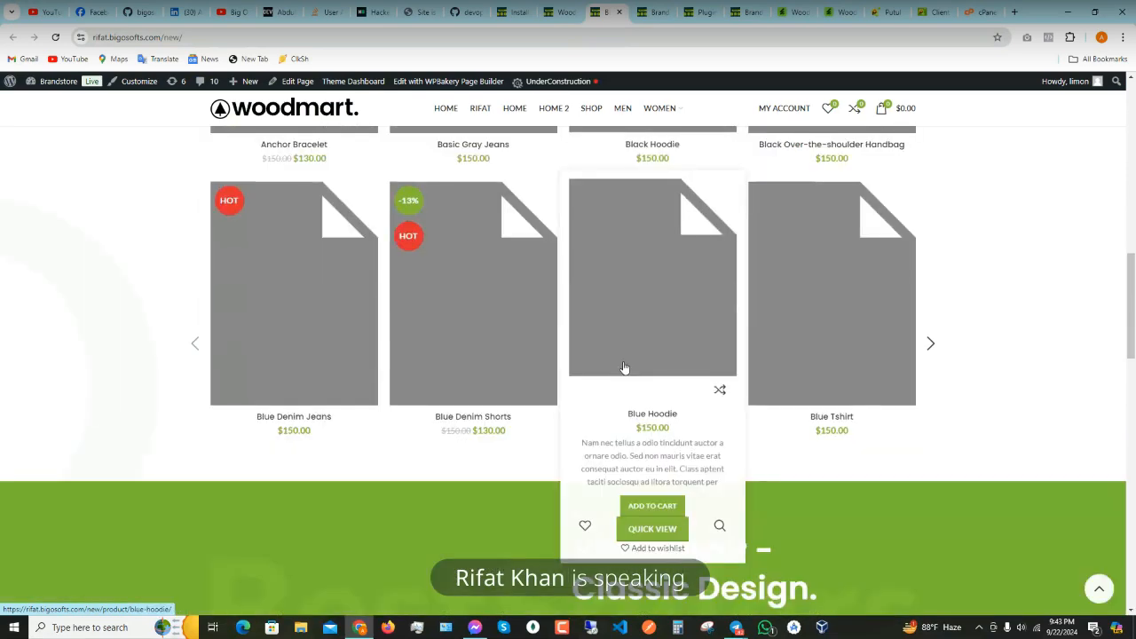
pyautogui.scroll(-10, 653, 280)
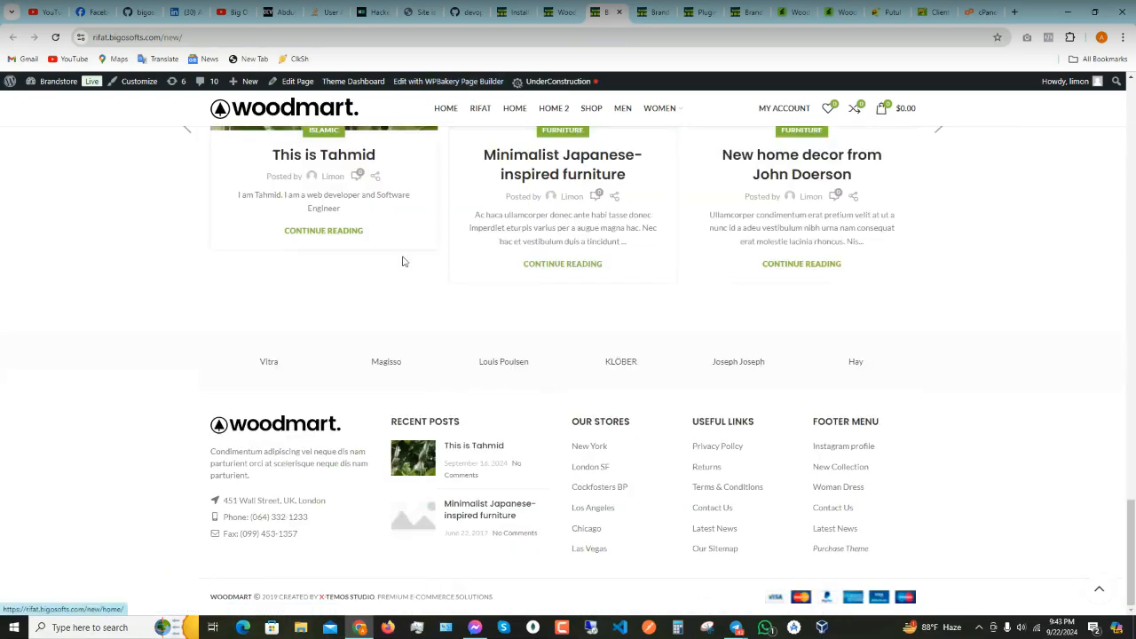
pyautogui.scroll(10, 542, 499)
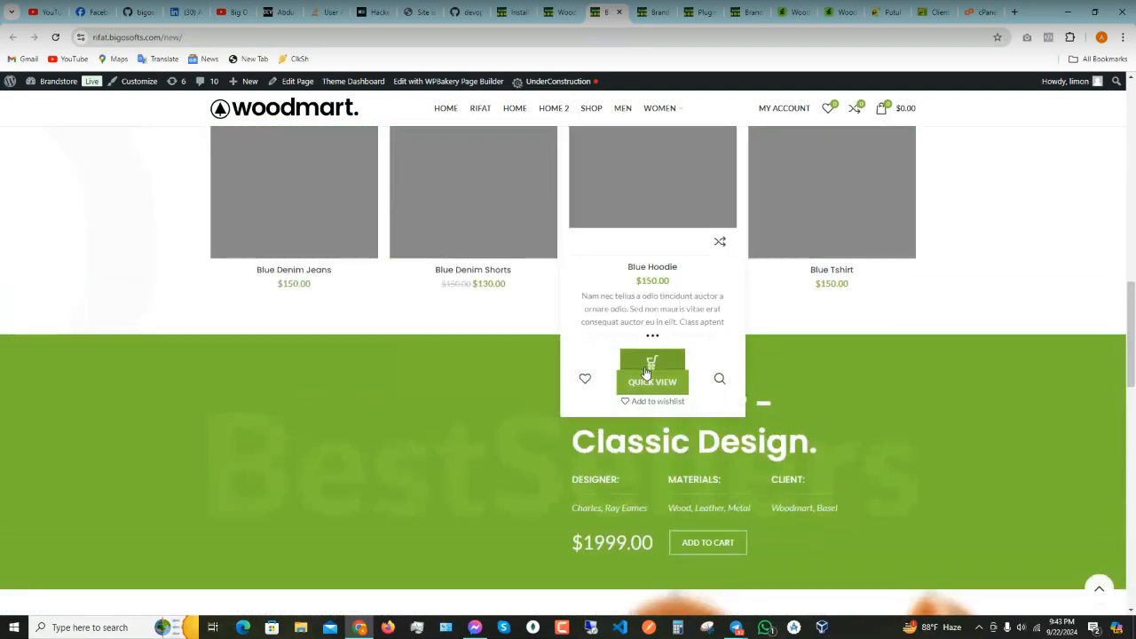
pyautogui.scroll(5, 647, 375)
pyautogui.scroll(4, 647, 373)
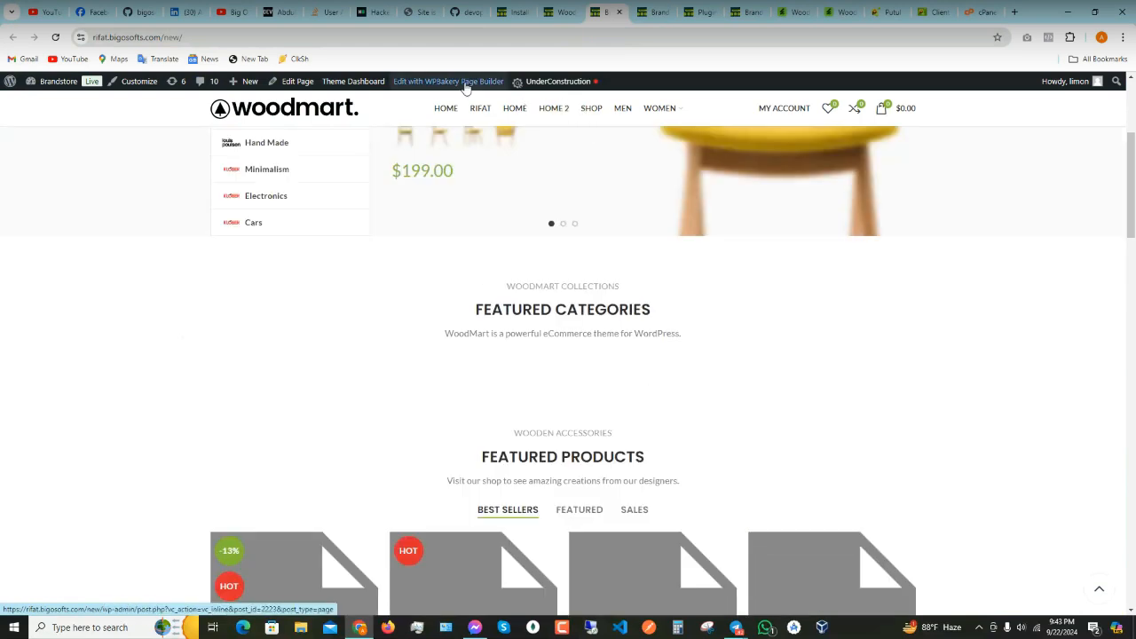
pyautogui.scroll(4, 578, 342)
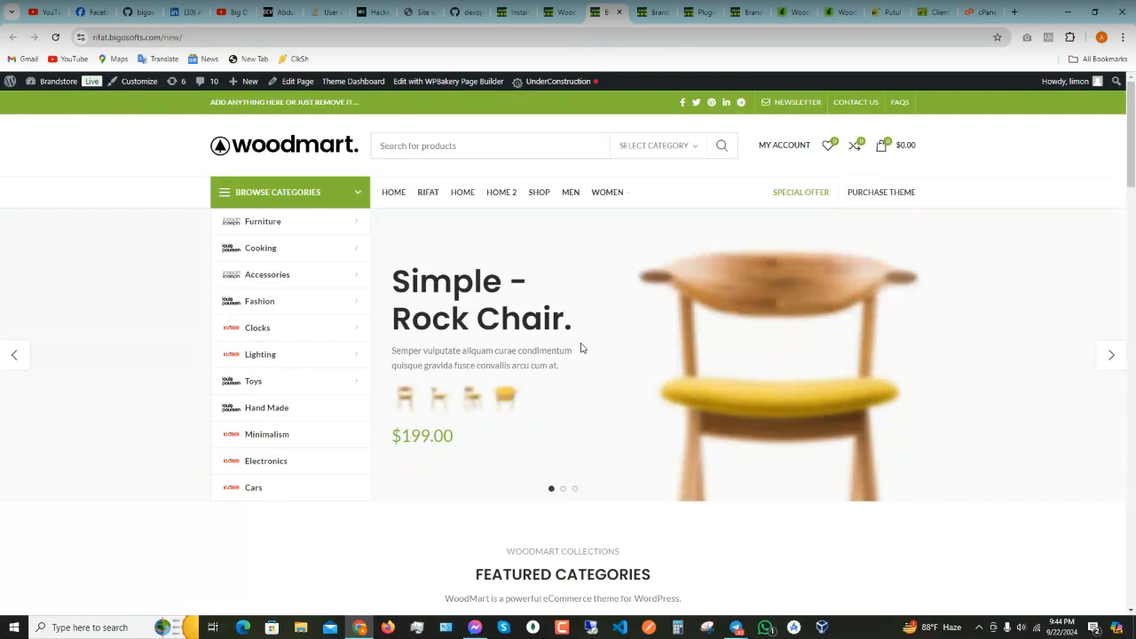
# - On Facebook, search for the friend by name and open their profile
pyautogui.click(87, 18)
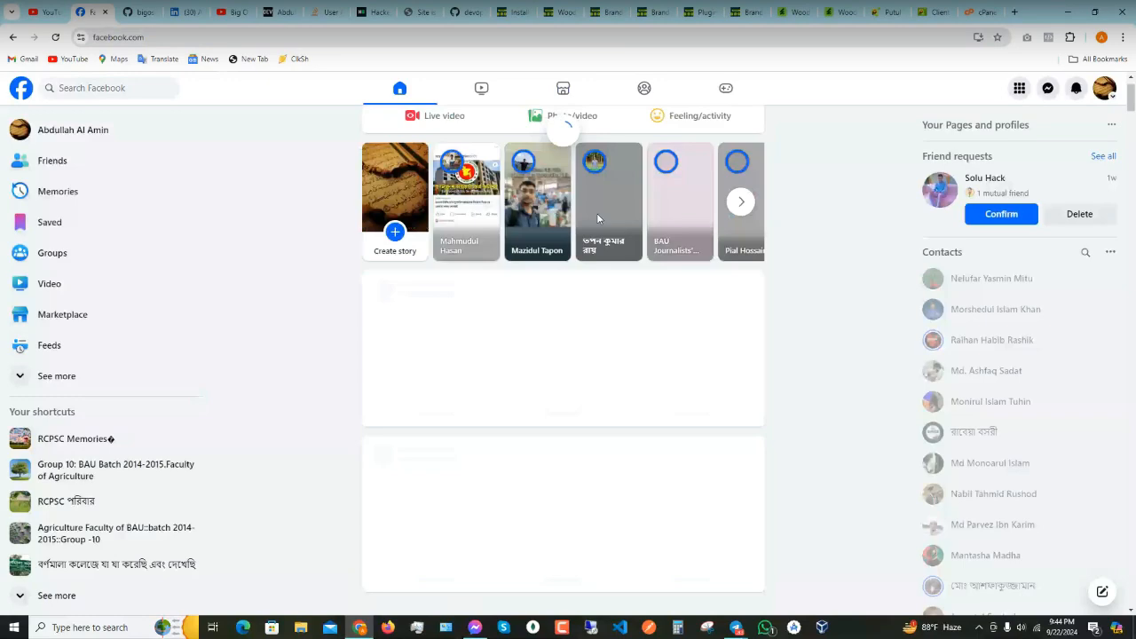
pyautogui.click(134, 88)
pyautogui.write('rifat')
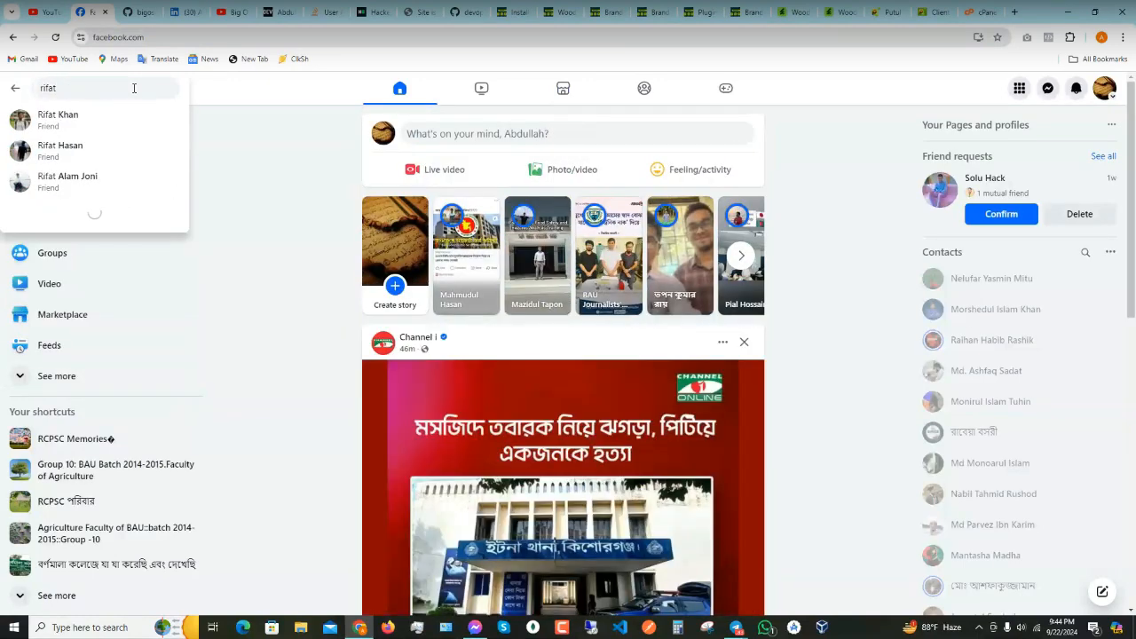
pyautogui.click(94, 124)
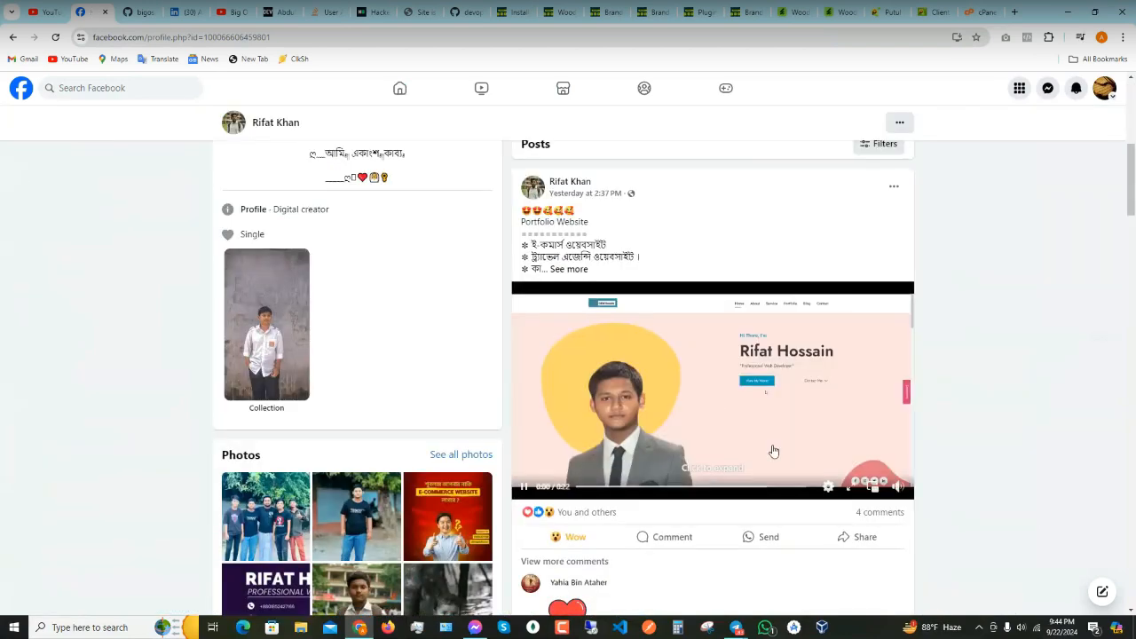
# - Skip ahead in the portfolio video and pause it, then return to the Brandstore storefront
pyautogui.moveTo(609, 490); pyautogui.dragTo(731, 489)
pyautogui.click(785, 393)
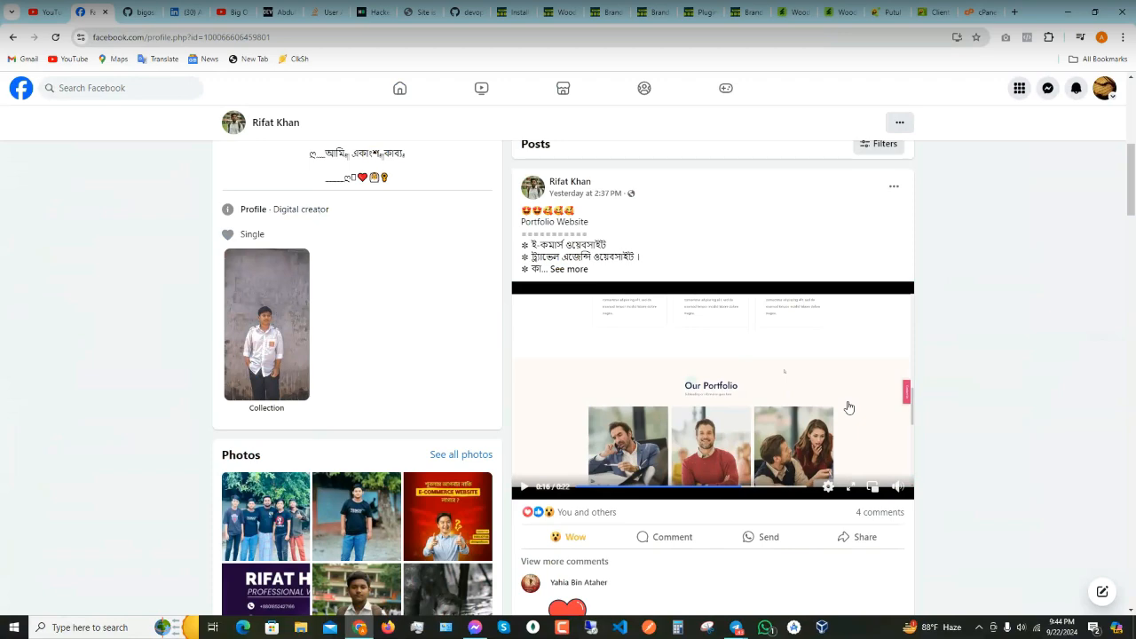
pyautogui.scroll(2, 781, 396)
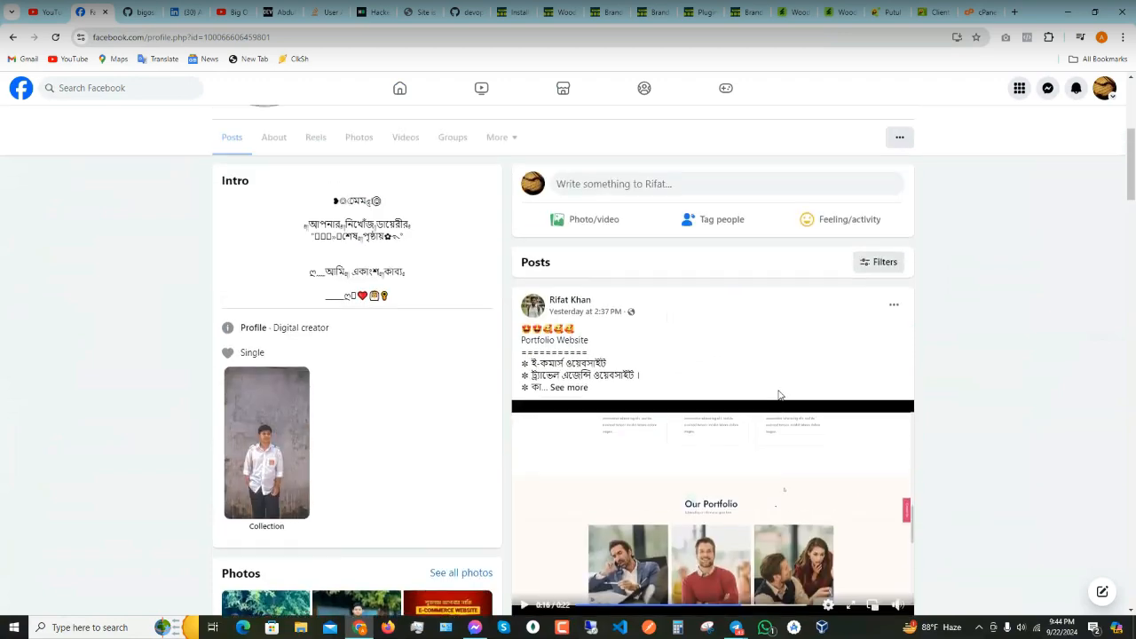
pyautogui.scroll(-2, 770, 394)
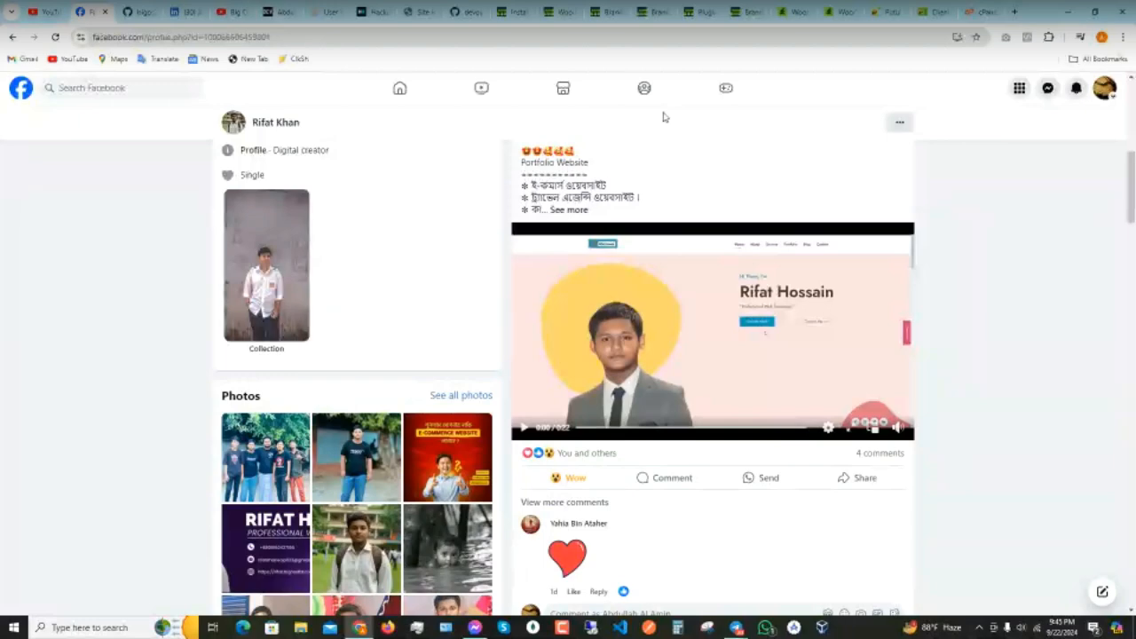
pyautogui.click(609, 15)
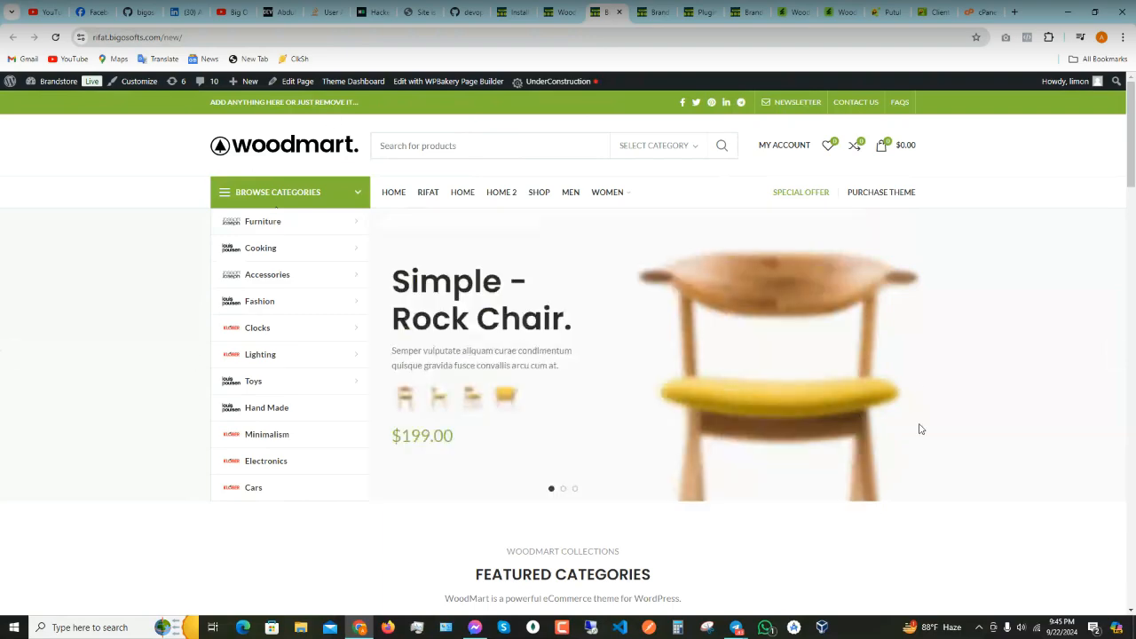
# - Scroll the homepage, then launch WPBakery Page Builder's front-end editor on it
pyautogui.scroll(-2, 363, 320)
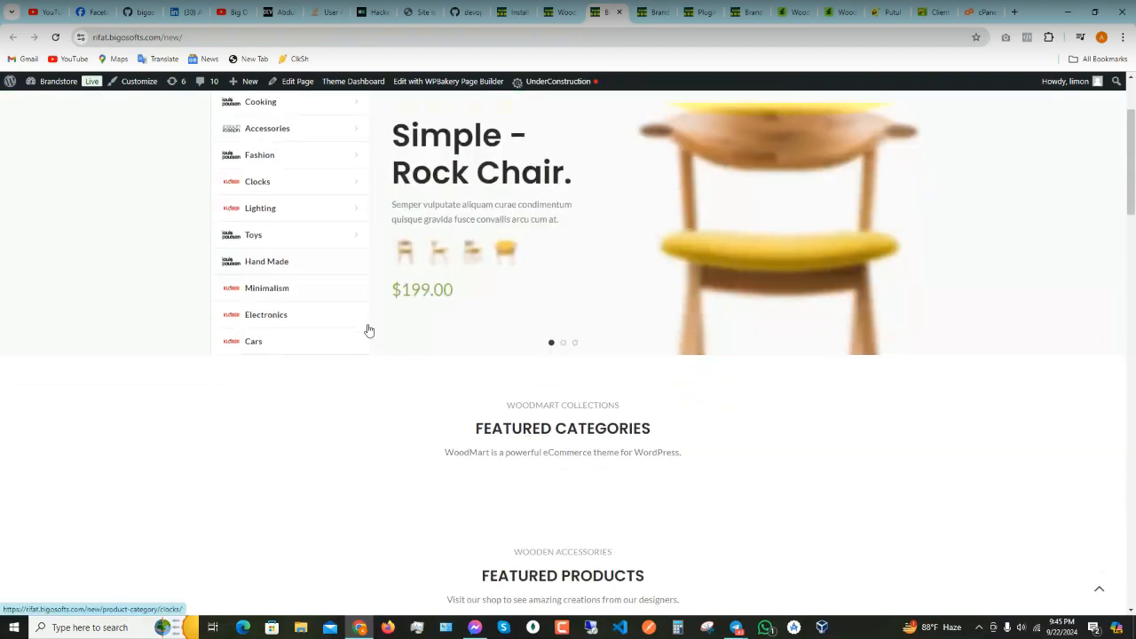
pyautogui.scroll(-3, 368, 329)
pyautogui.scroll(5, 411, 346)
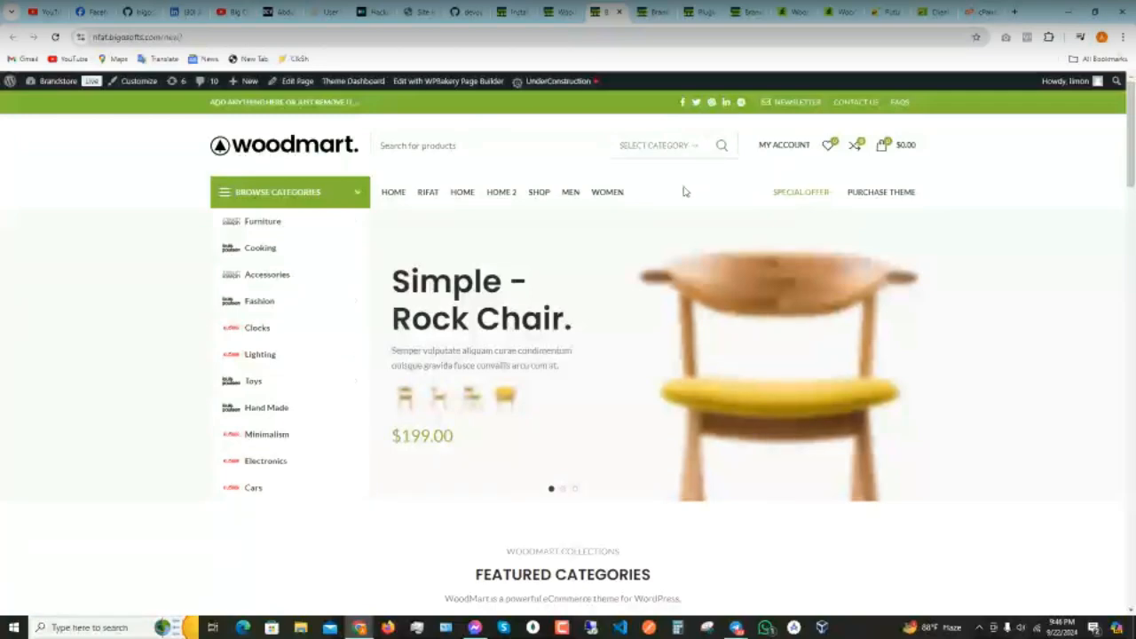
pyautogui.click(429, 83)
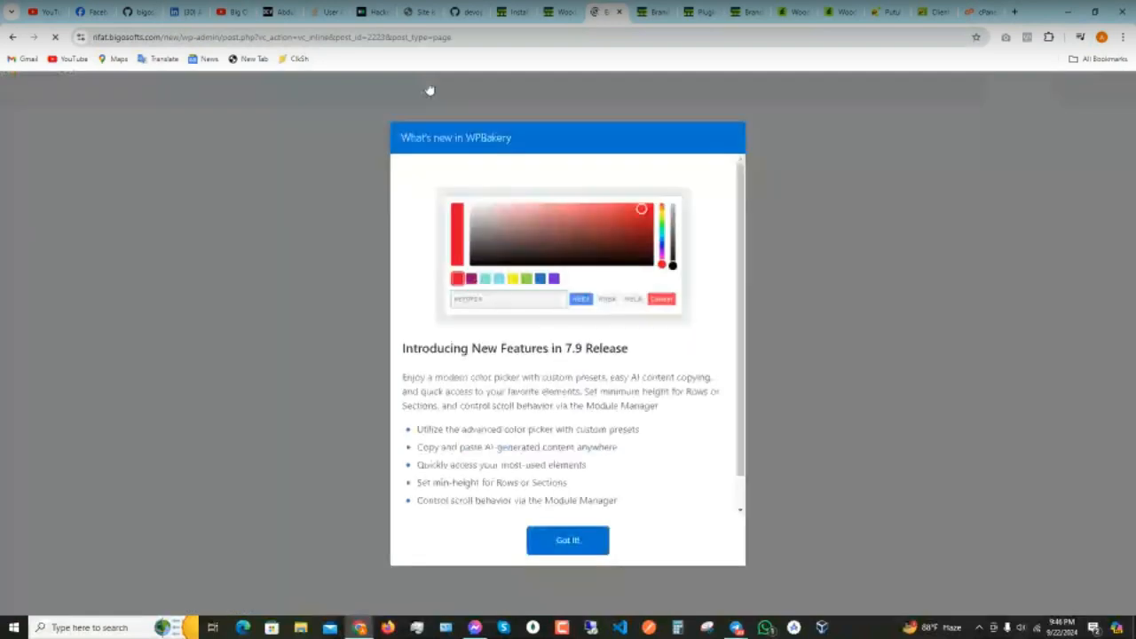
pyautogui.click(563, 540)
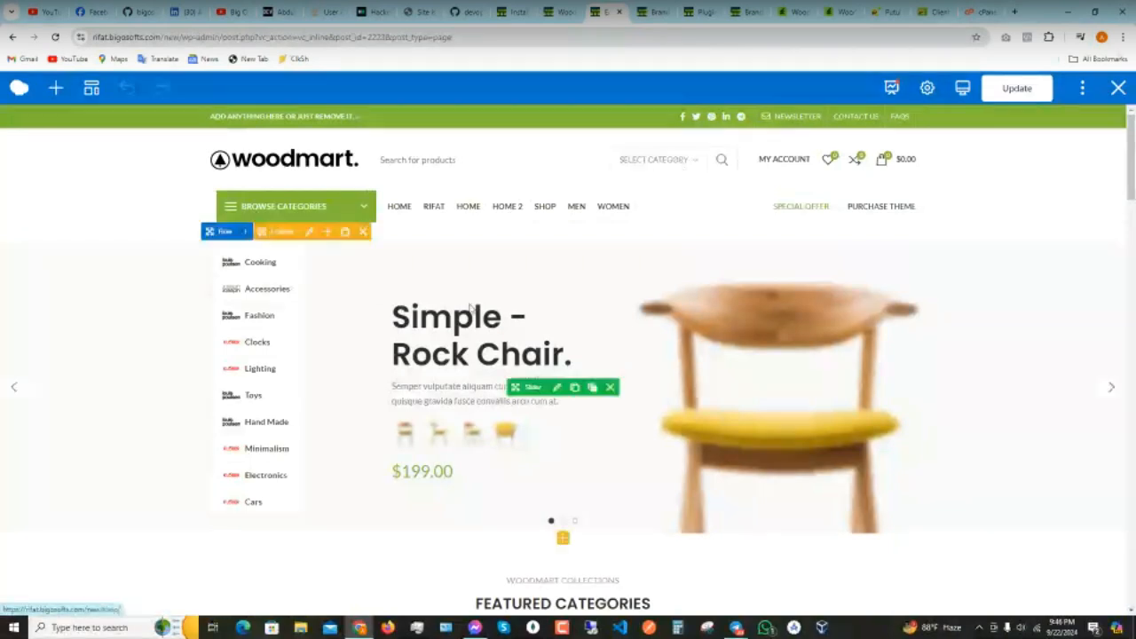
pyautogui.scroll(-5, 472, 308)
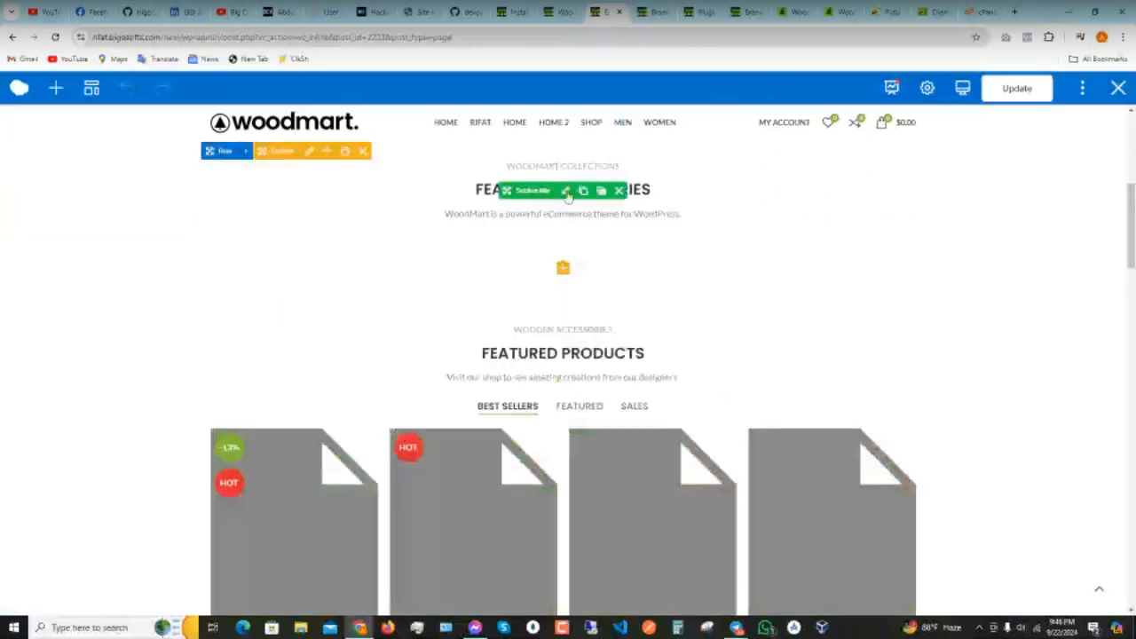
pyautogui.scroll(-1, 572, 206)
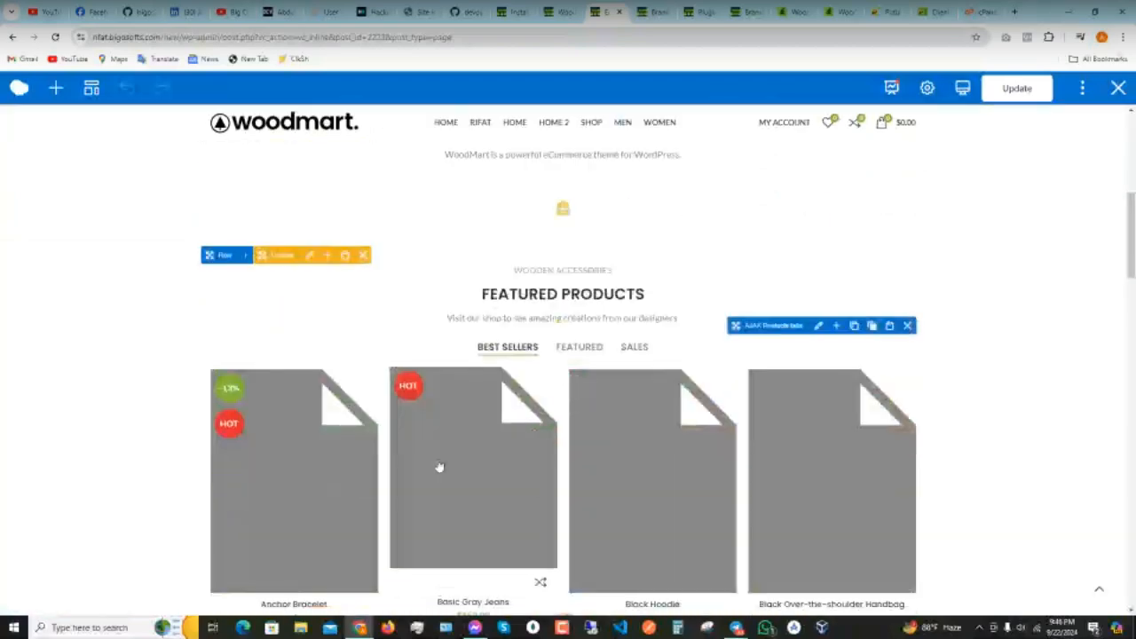
pyautogui.scroll(-4, 449, 457)
pyautogui.scroll(-3, 458, 450)
pyautogui.scroll(8, 503, 465)
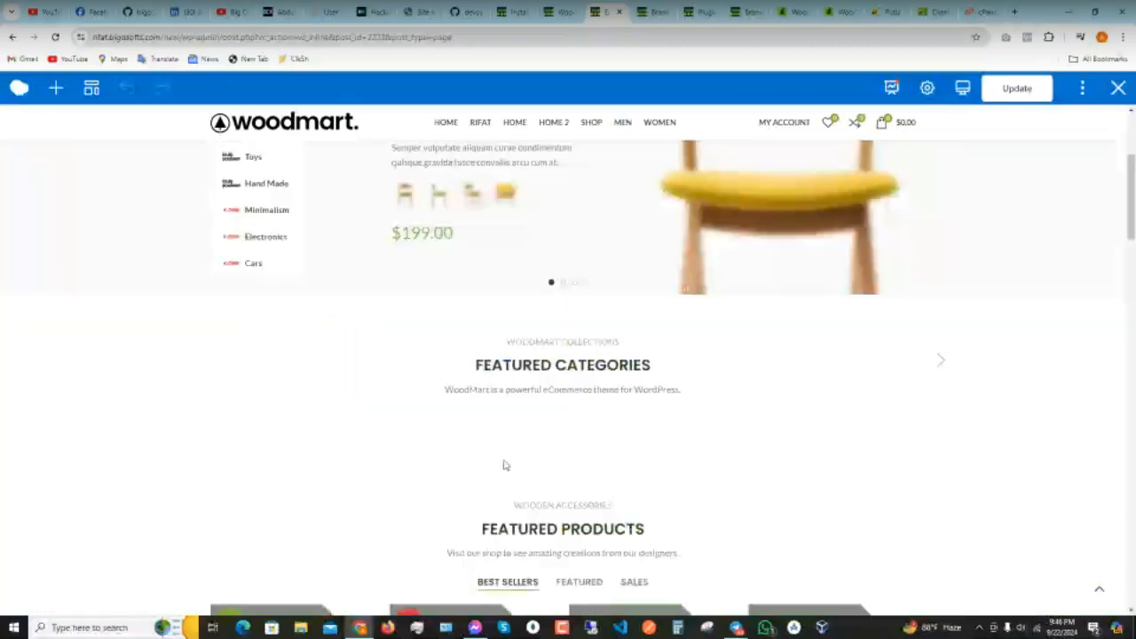
pyautogui.scroll(4, 503, 465)
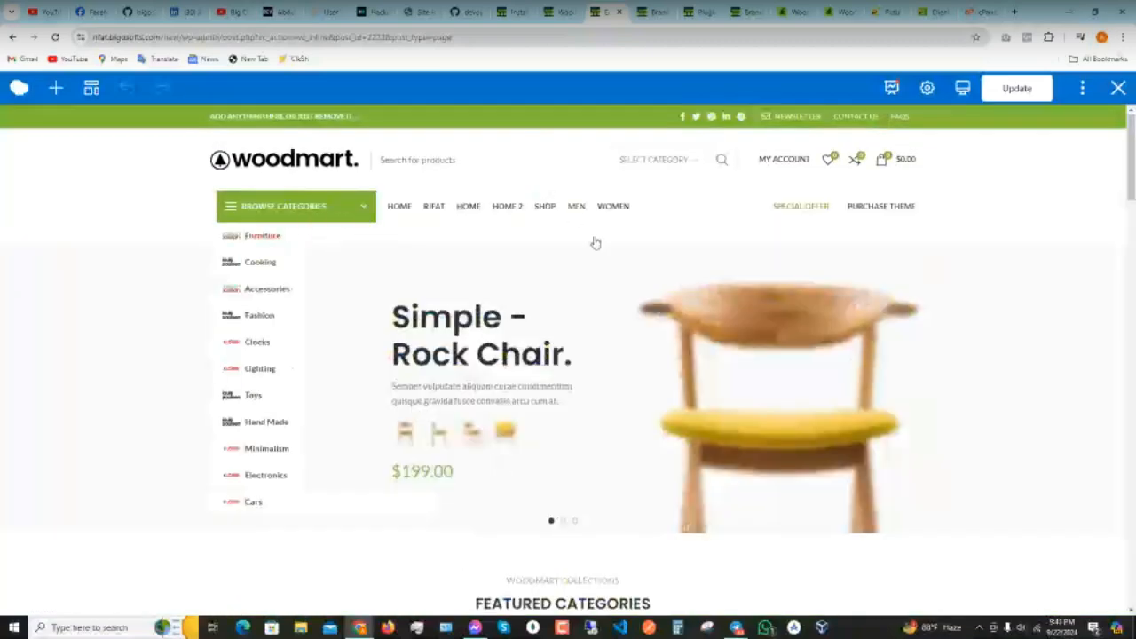
pyautogui.scroll(-1, 599, 292)
pyautogui.scroll(-12, 603, 346)
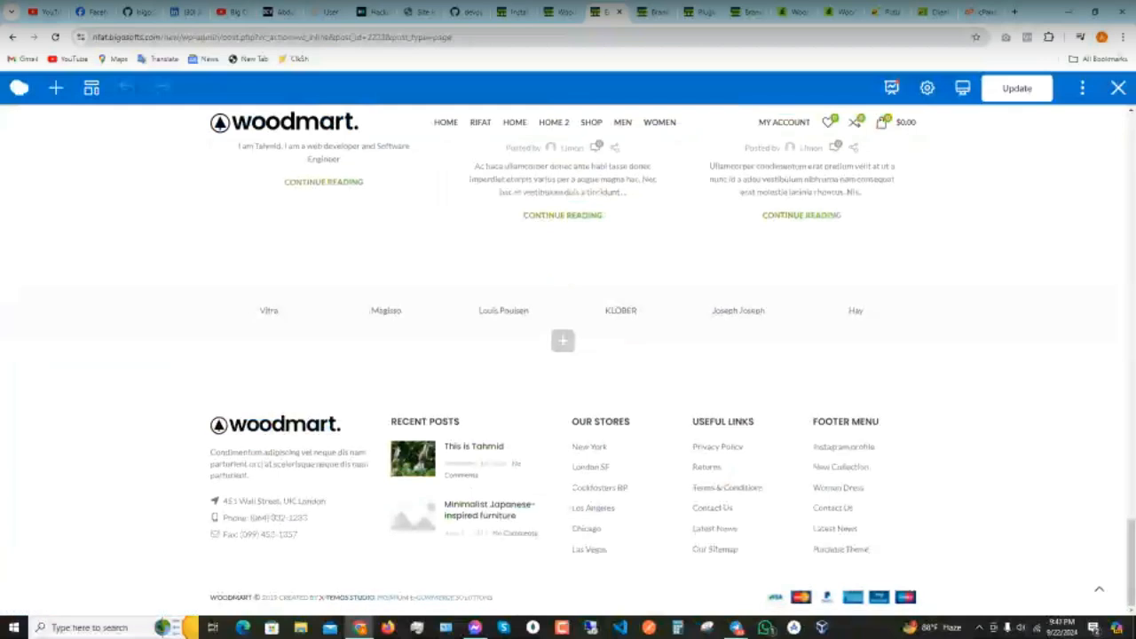
pyautogui.moveTo(263, 301)
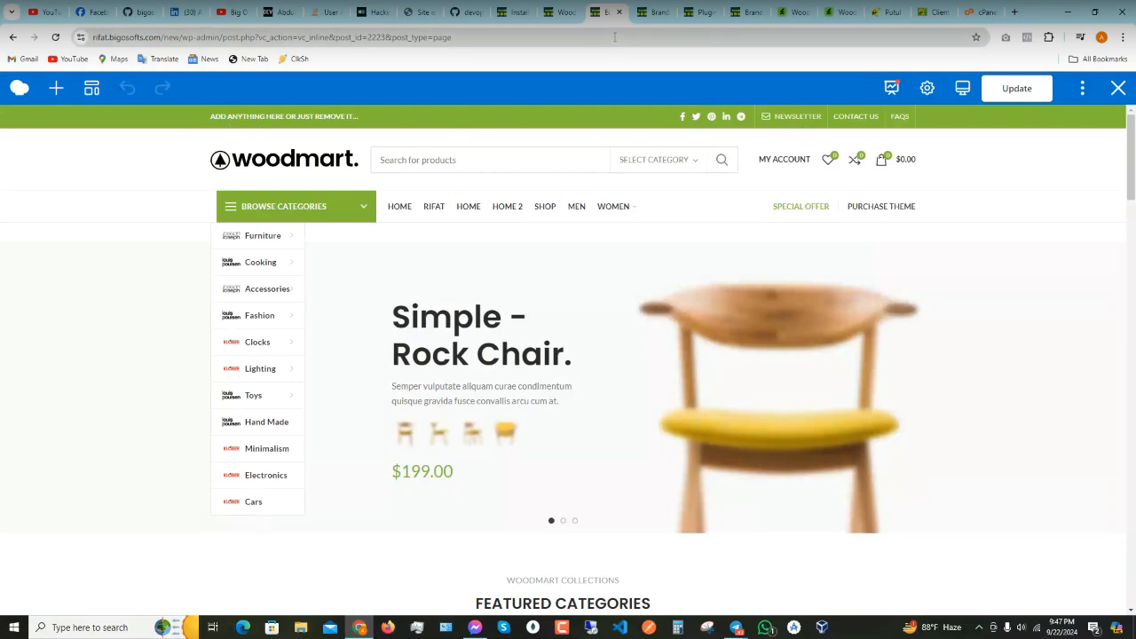
# - Return to the WordPress dashboard and bring up the Theme Settings submenu
pyautogui.click(566, 12)
pyautogui.moveTo(58, 454)
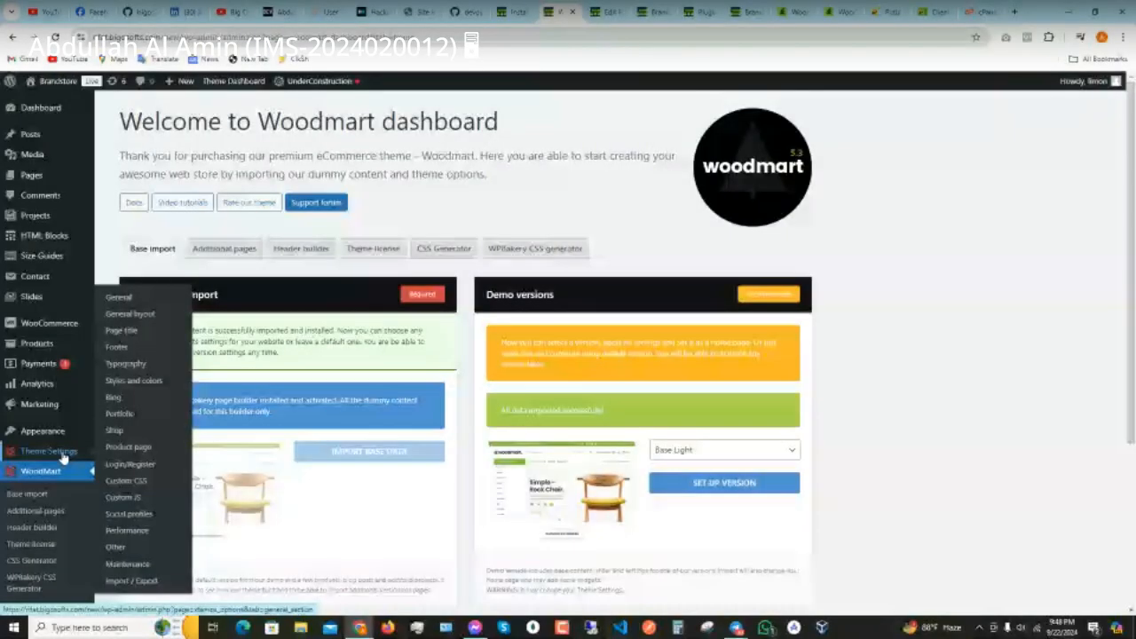
# - Load the Woodmart General options page and scroll through its settings
pyautogui.click(120, 298)
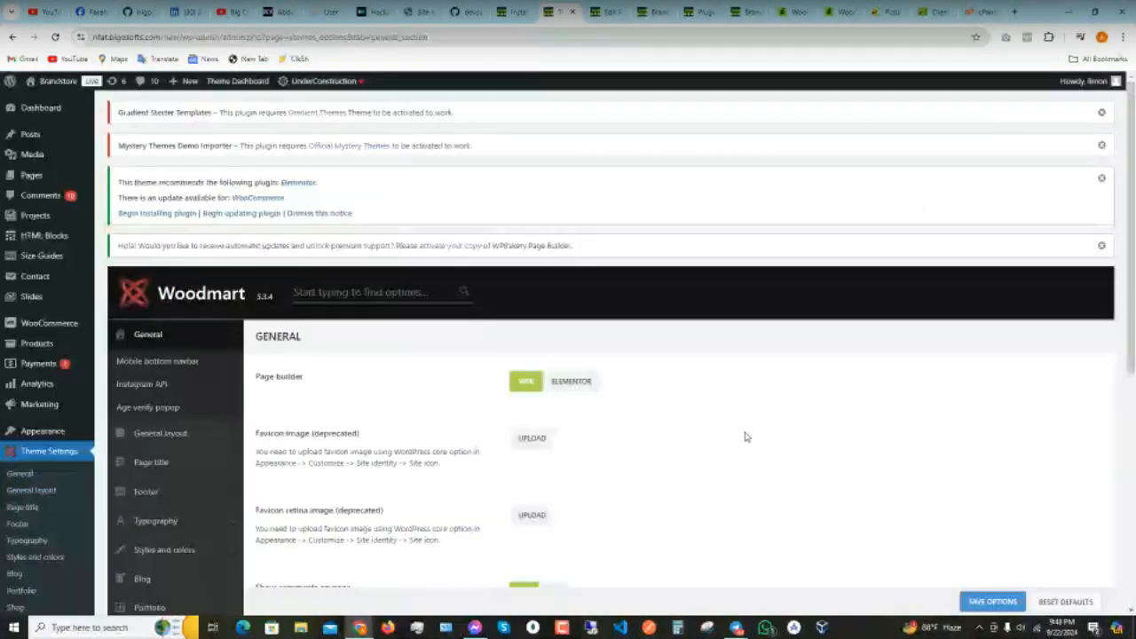
pyautogui.scroll(-3, 745, 436)
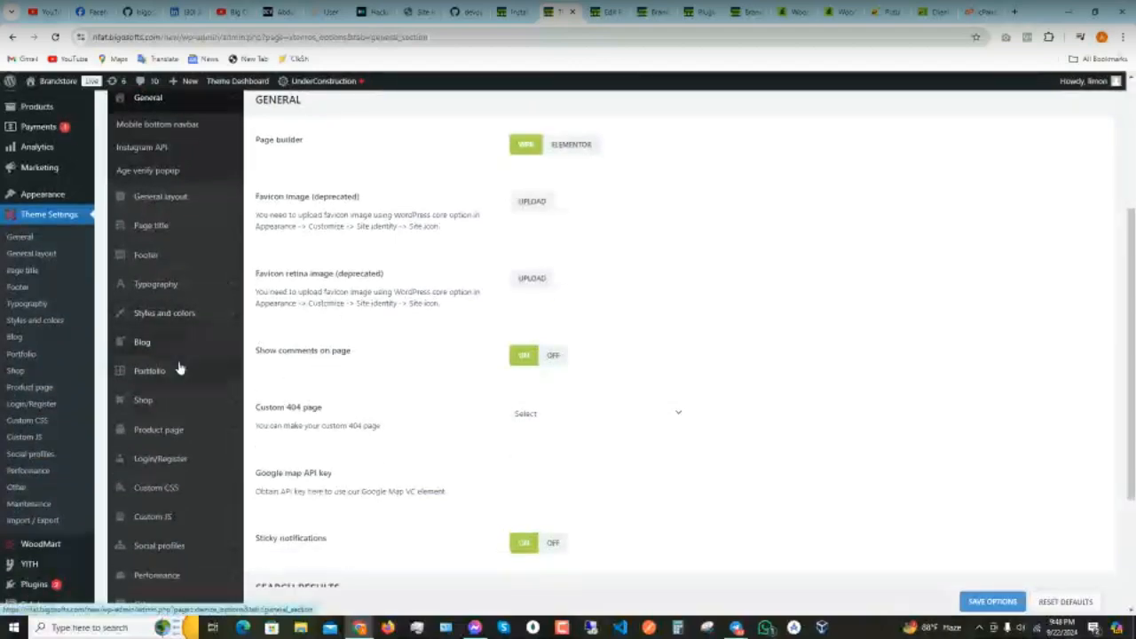
pyautogui.scroll(2, 179, 368)
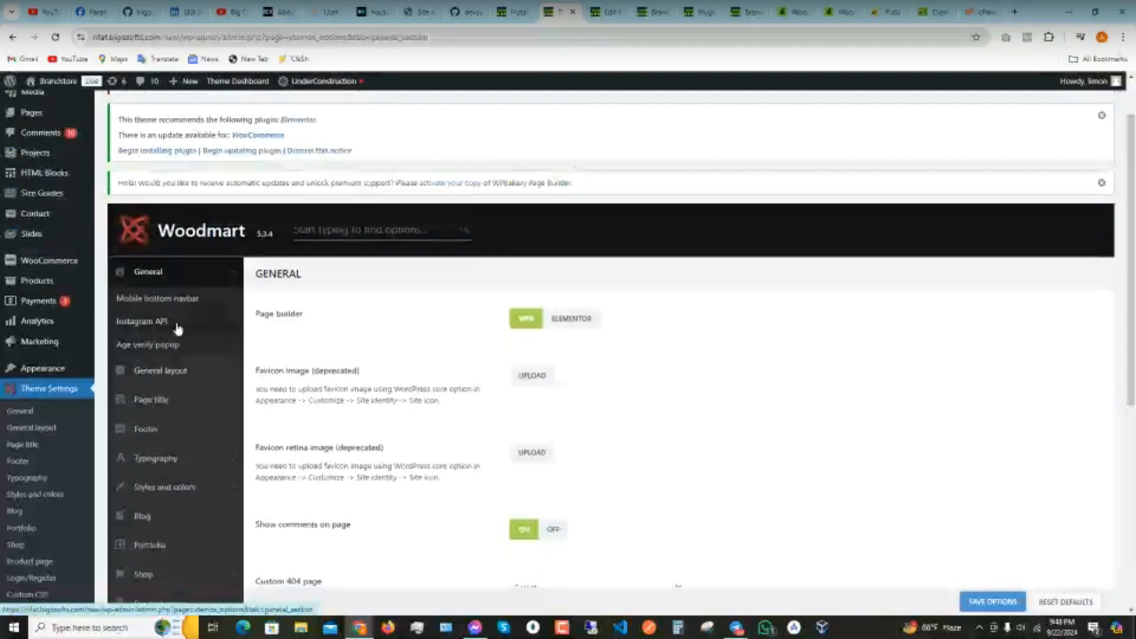
pyautogui.scroll(-2, 182, 335)
pyautogui.scroll(1, 187, 342)
pyautogui.scroll(-2, 357, 374)
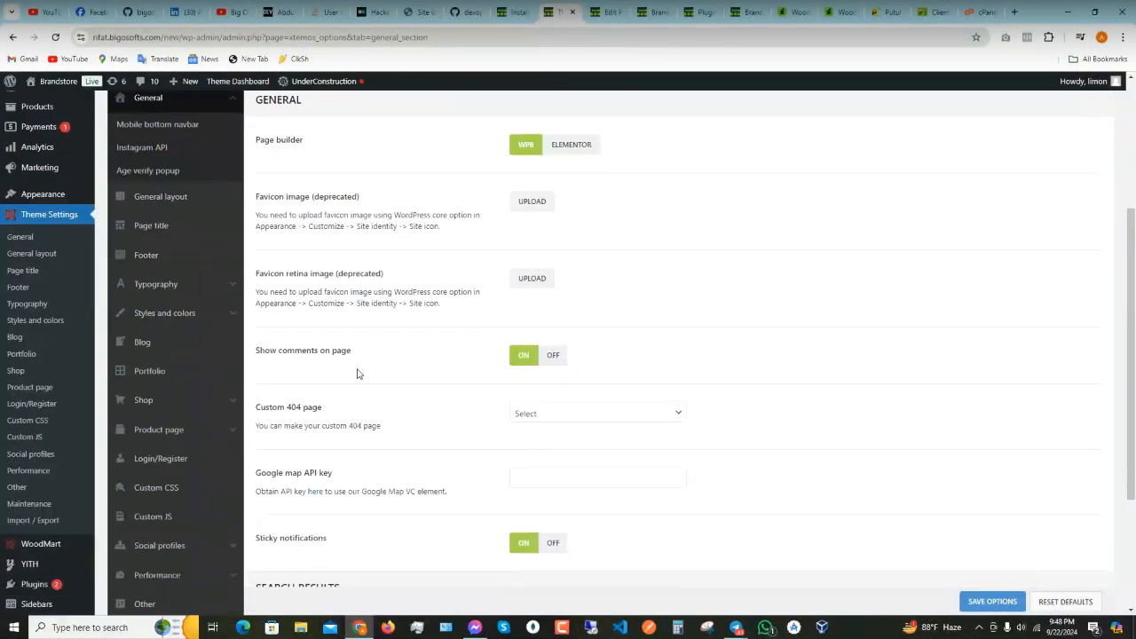
pyautogui.scroll(-2, 359, 376)
pyautogui.scroll(3, 238, 421)
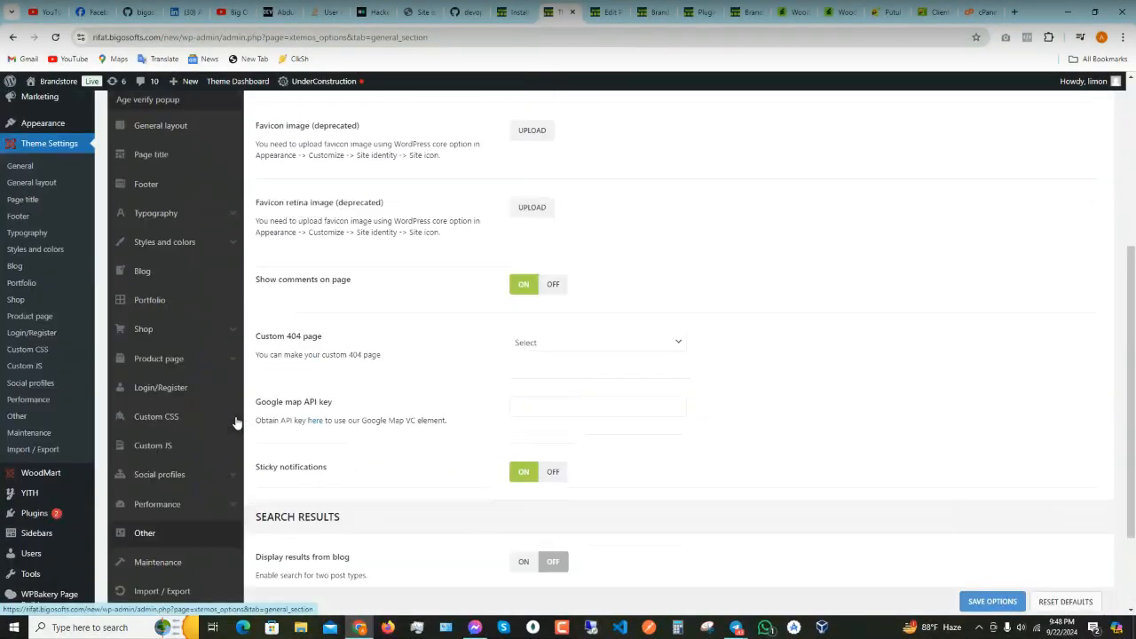
pyautogui.scroll(1, 235, 421)
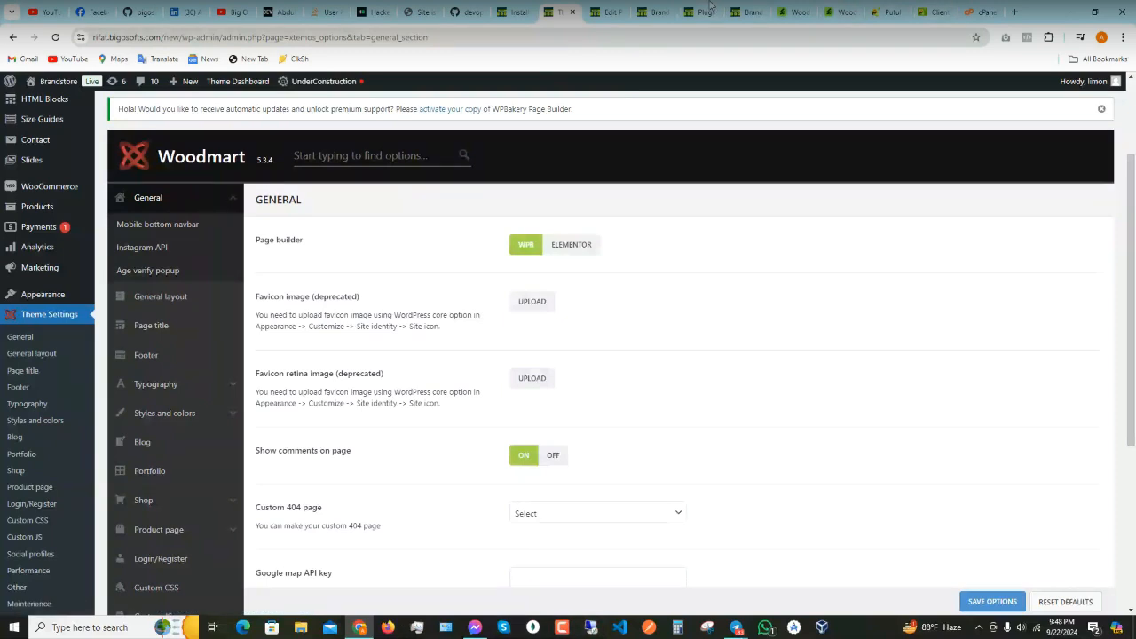
# - Reload the live homepage and inspect the Rock Chair hero image in developer tools
pyautogui.click(646, 12)
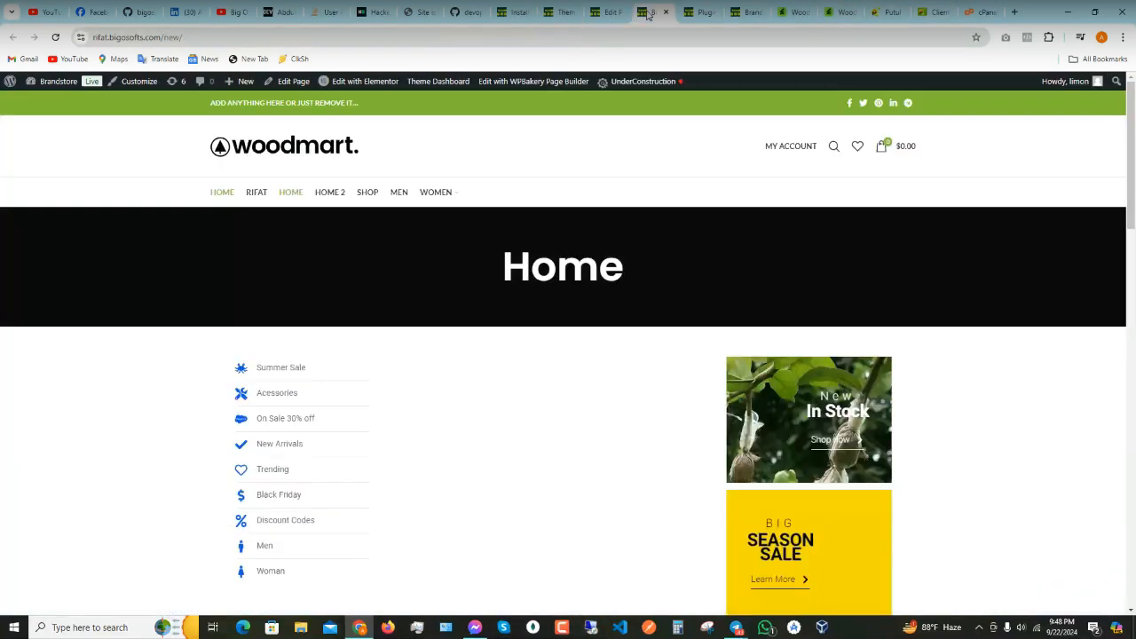
pyautogui.rightClick(286, 149)
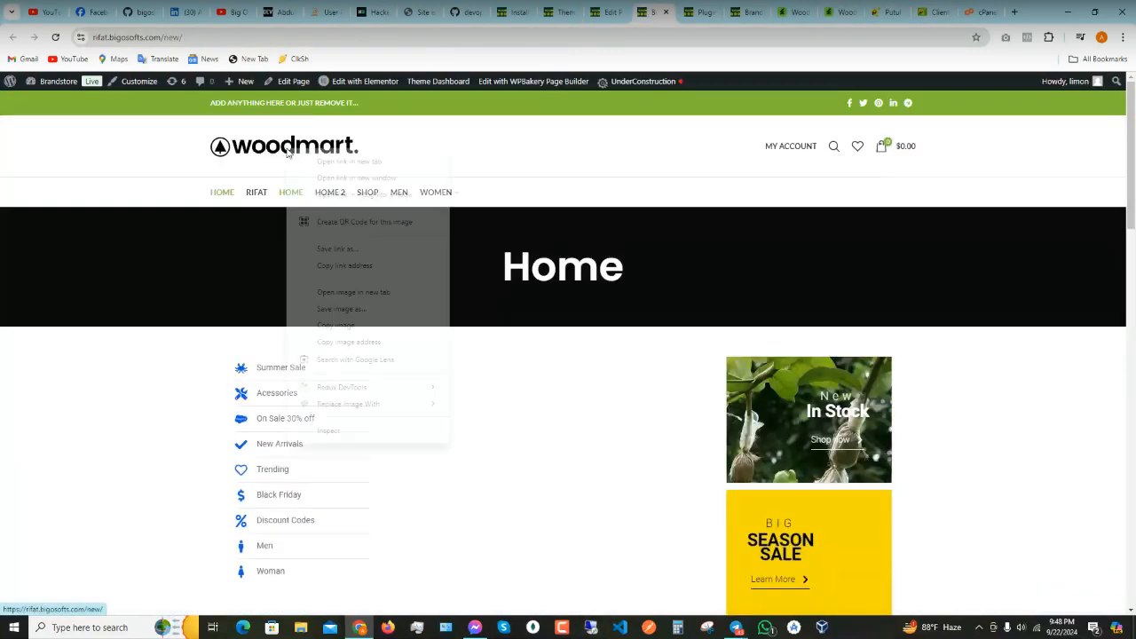
pyautogui.click(55, 37)
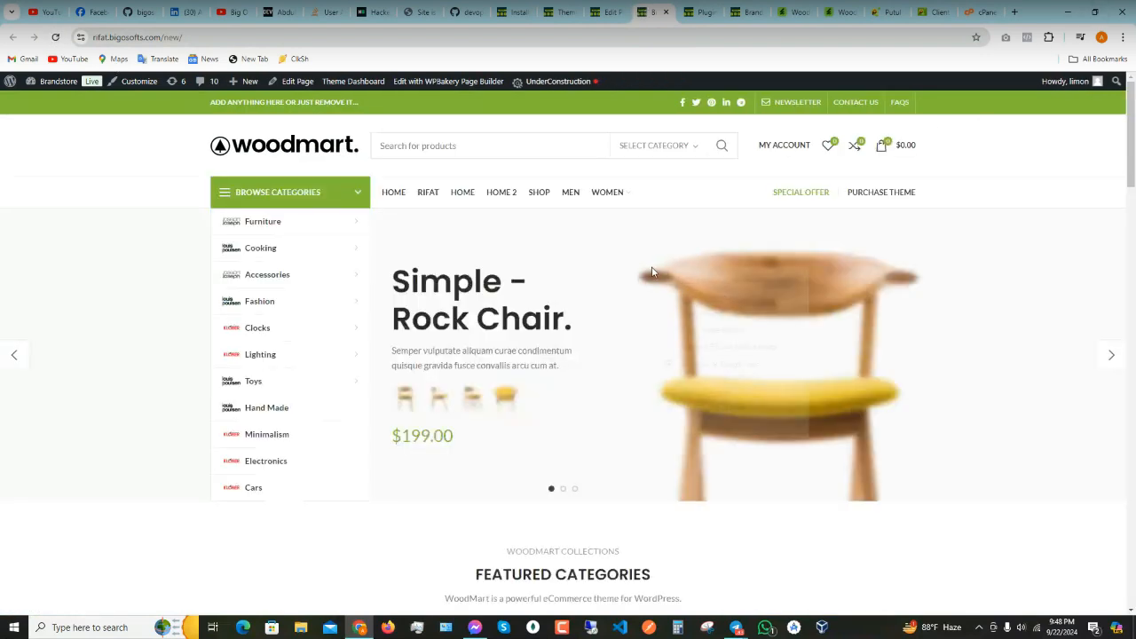
pyautogui.rightClick(652, 267)
pyautogui.click(697, 434)
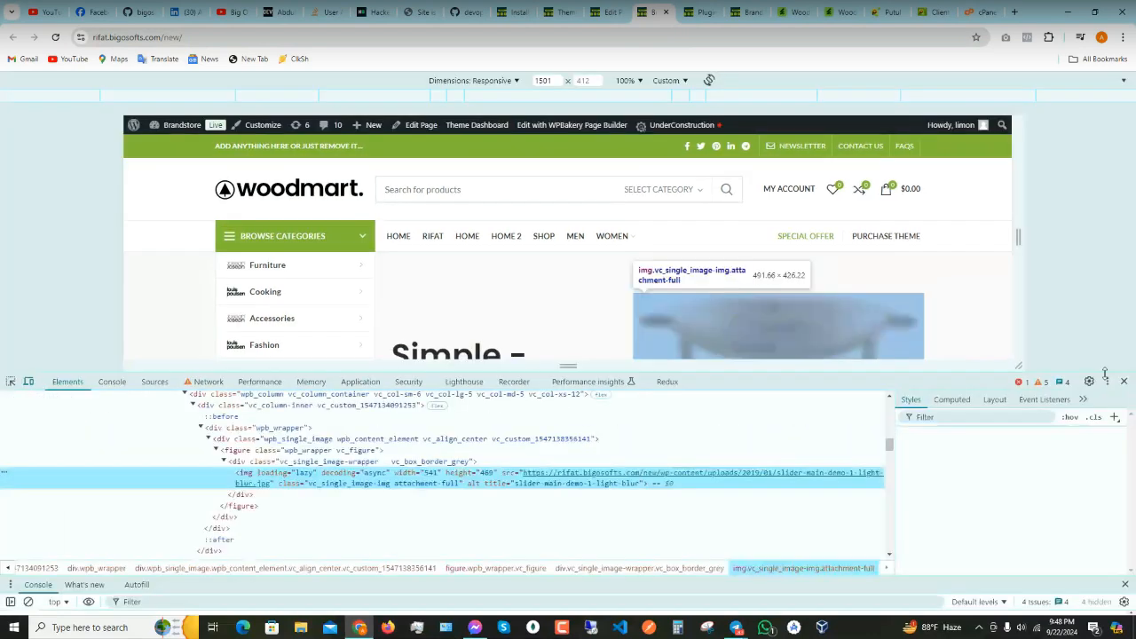
# - Resize the DevTools device preview to a 403 px mobile width and scroll the homepage
pyautogui.moveTo(1037, 371); pyautogui.dragTo(1038, 539)
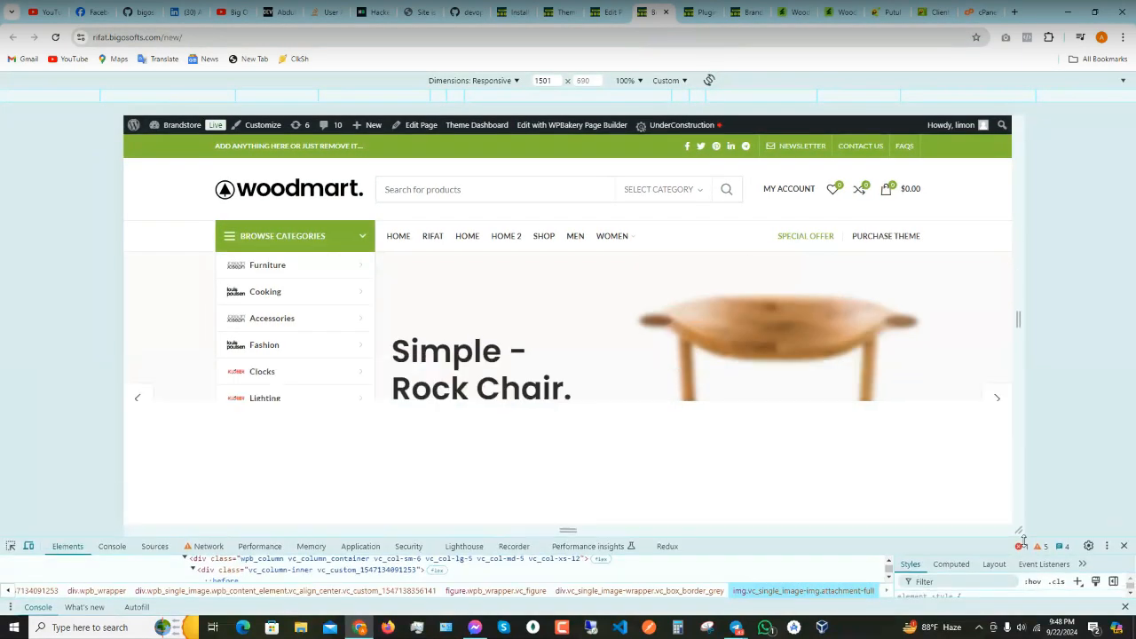
pyautogui.moveTo(1020, 315); pyautogui.dragTo(694, 318)
pyautogui.scroll(-12, 599, 351)
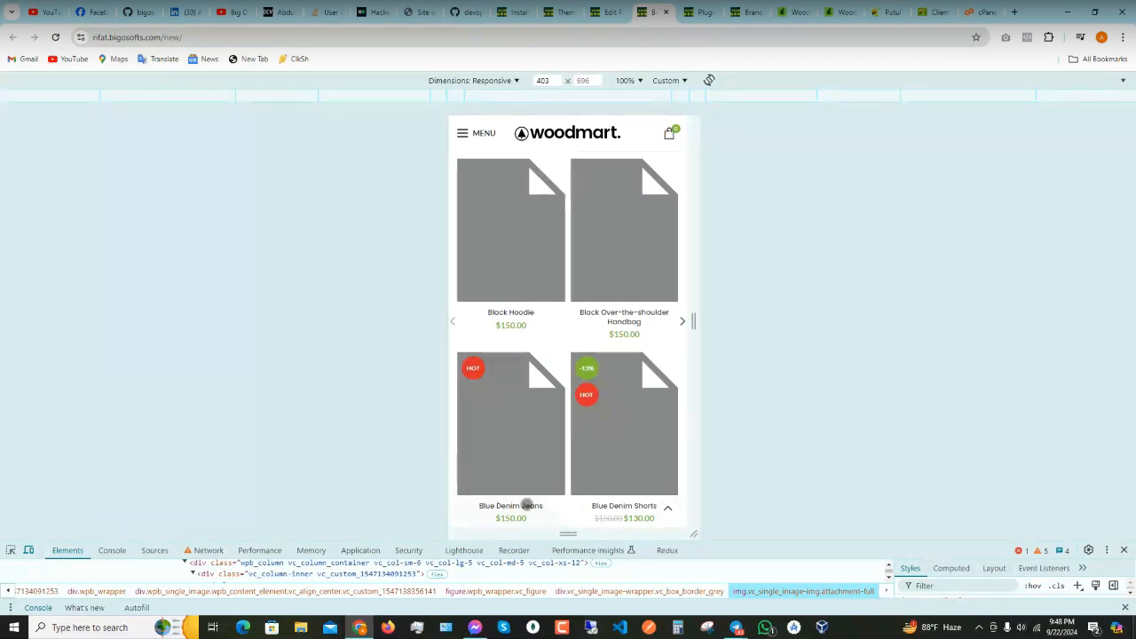
pyautogui.scroll(10, 590, 384)
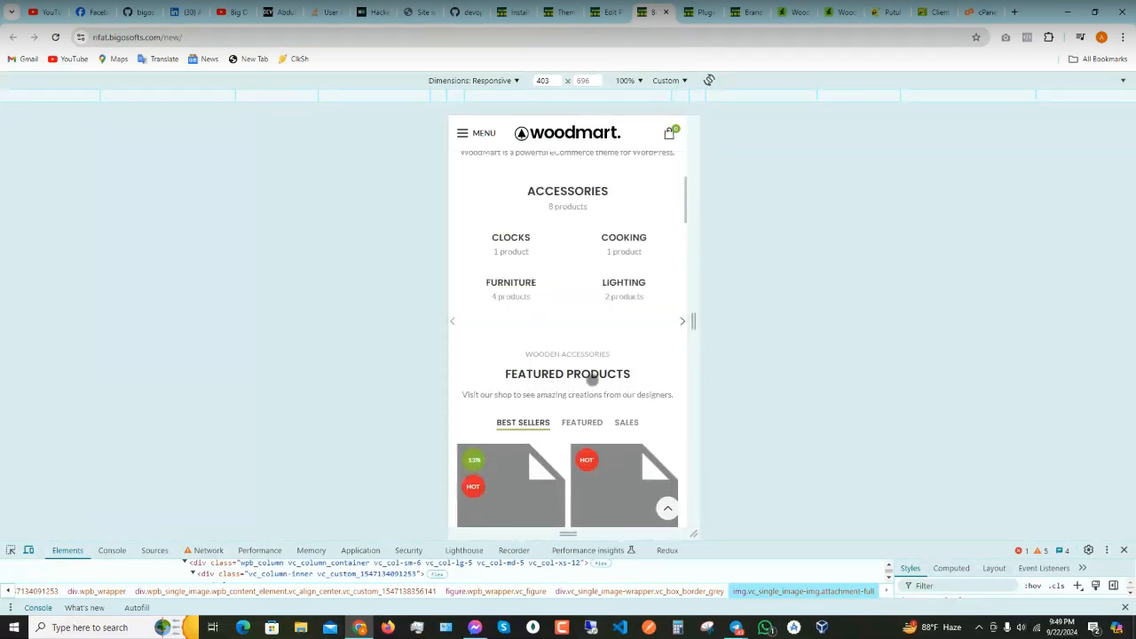
# - Show the product categories in the mobile menu, scroll the page, then return to the front-end editor
pyautogui.click(474, 139)
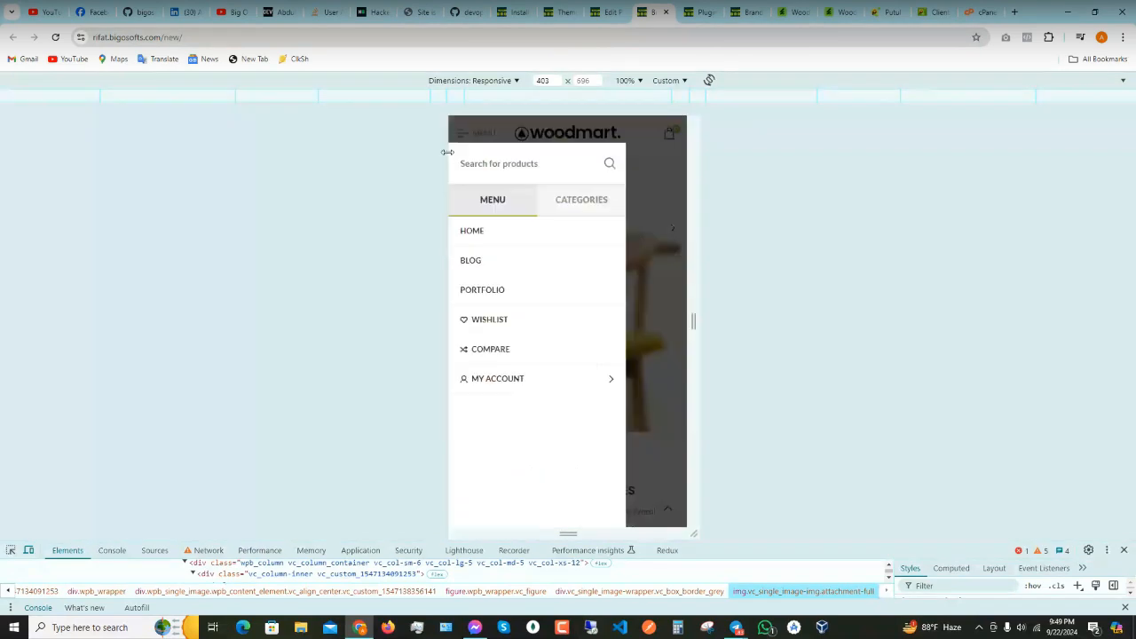
pyautogui.click(584, 200)
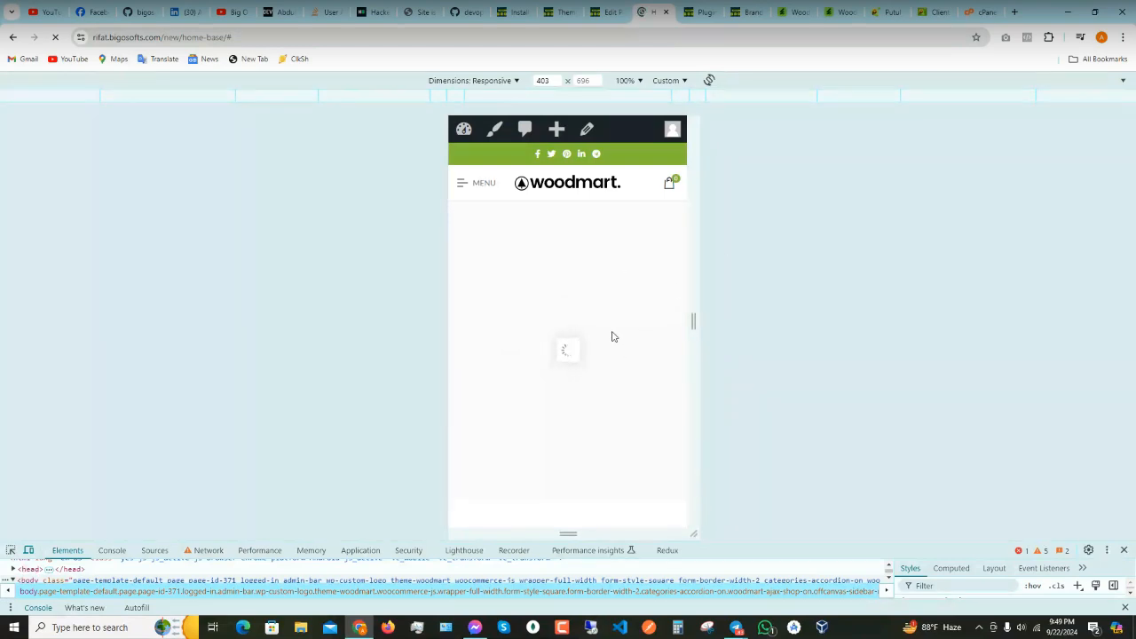
pyautogui.scroll(-3, 527, 395)
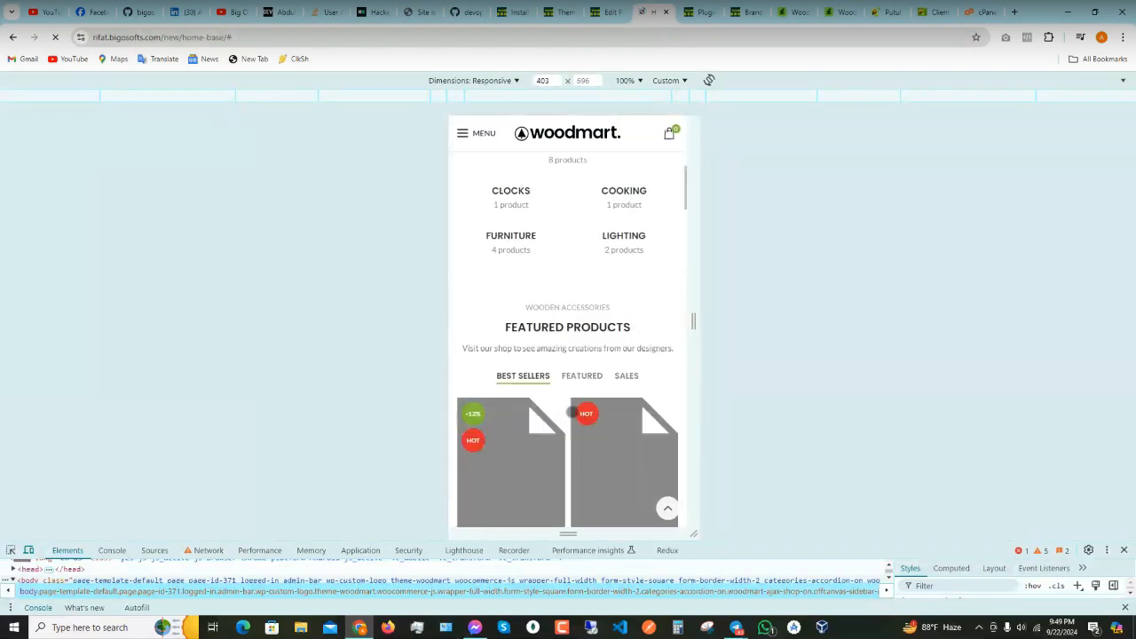
pyautogui.scroll(-1, 551, 410)
pyautogui.scroll(-3, 487, 233)
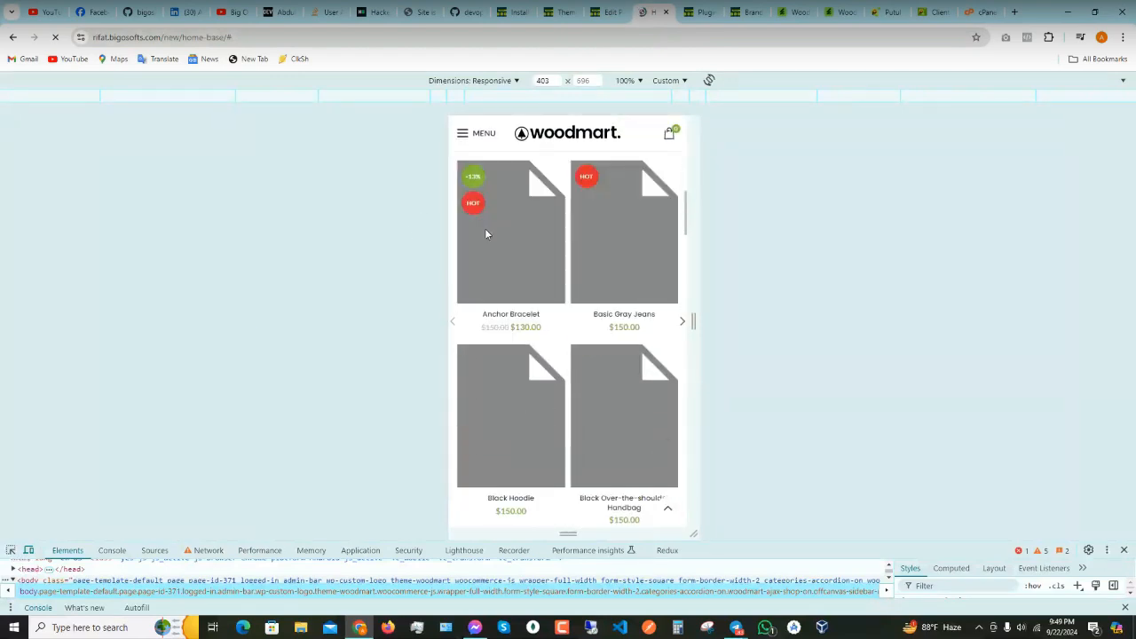
pyautogui.scroll(2, 479, 293)
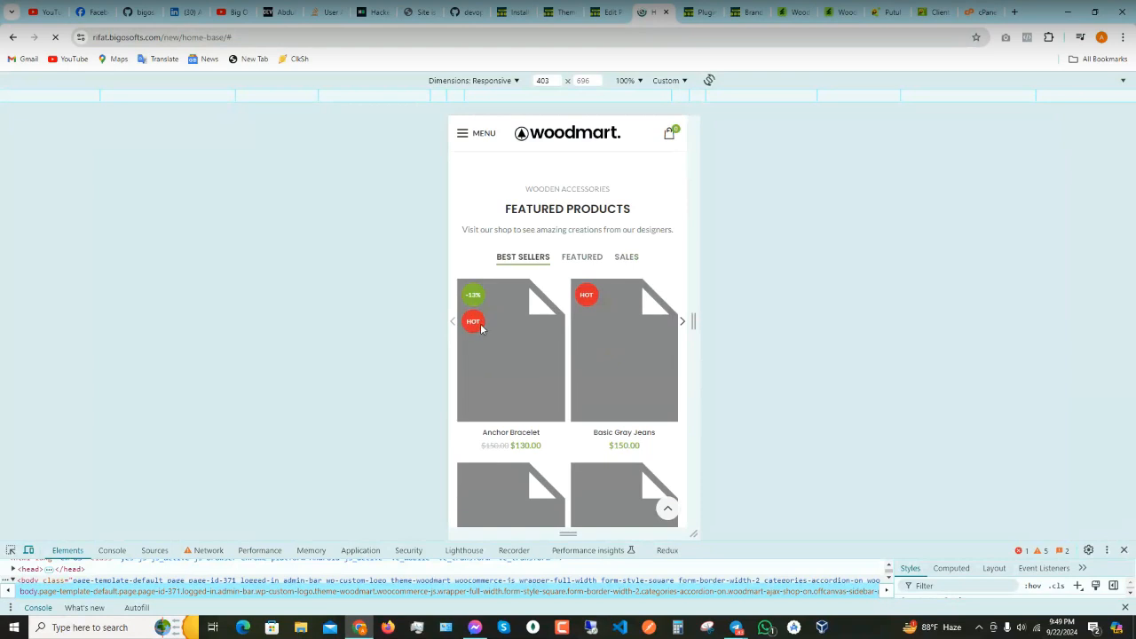
pyautogui.scroll(-5, 603, 367)
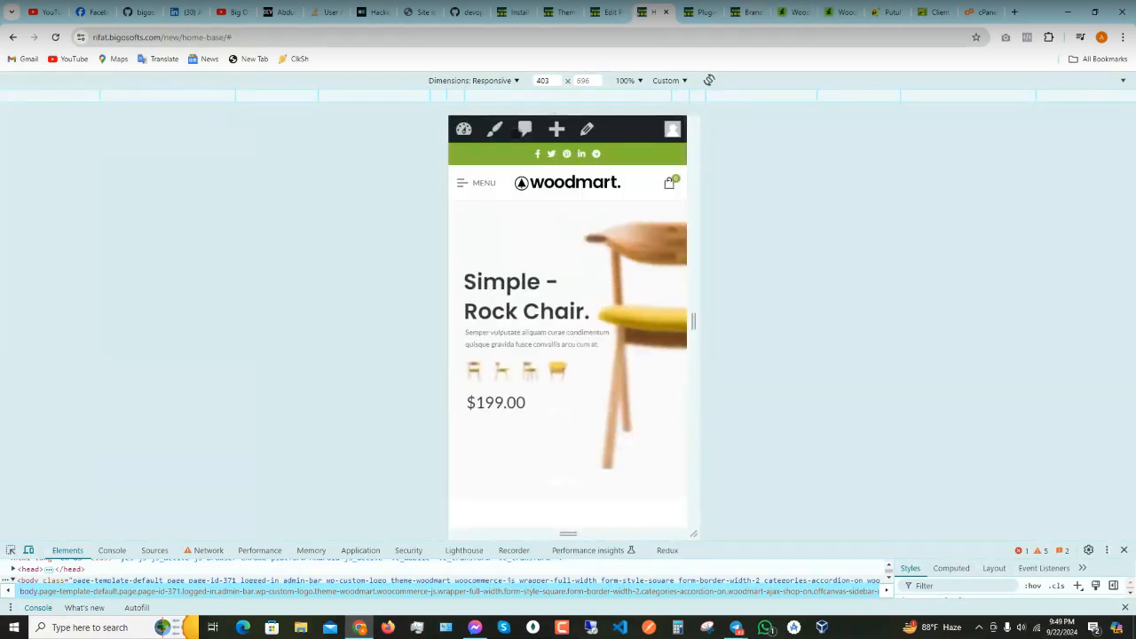
pyautogui.click(600, 18)
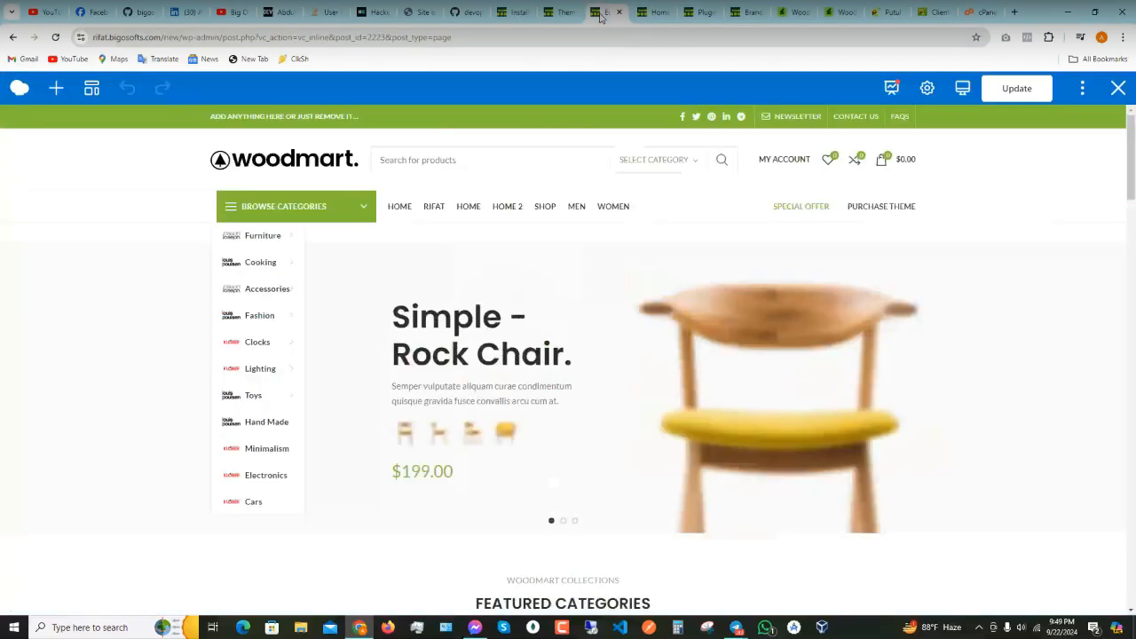
# - In Woodmart Theme Settings, review General layout, then Page title (Centered design, breadcrumbs on)
pyautogui.click(559, 12)
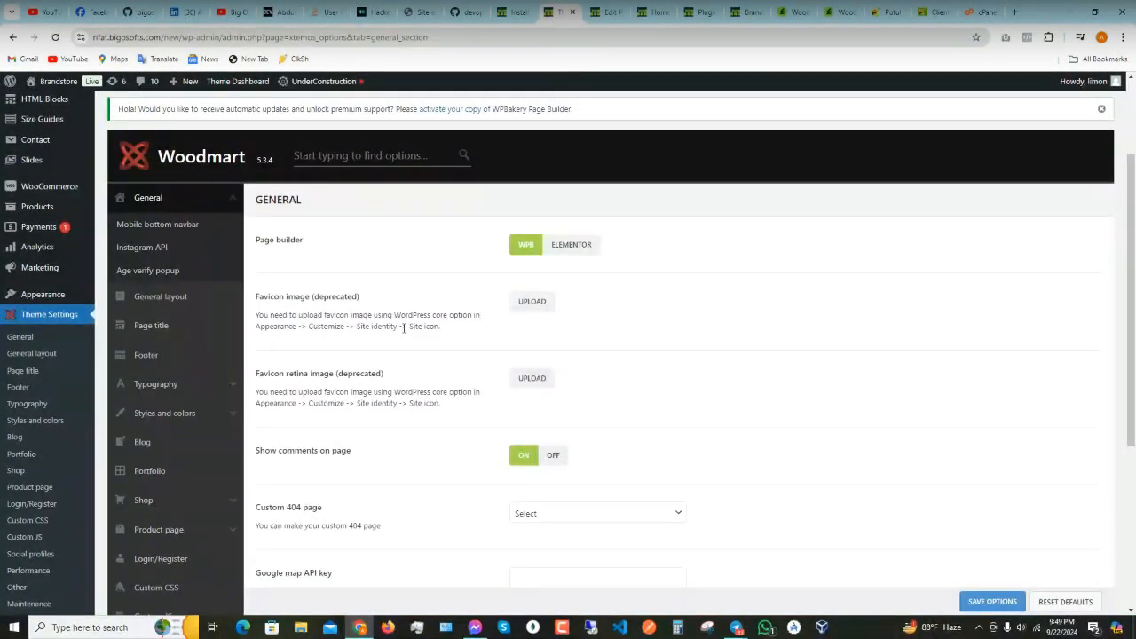
pyautogui.scroll(-3, 421, 393)
pyautogui.scroll(3, 420, 393)
pyautogui.scroll(-1, 202, 264)
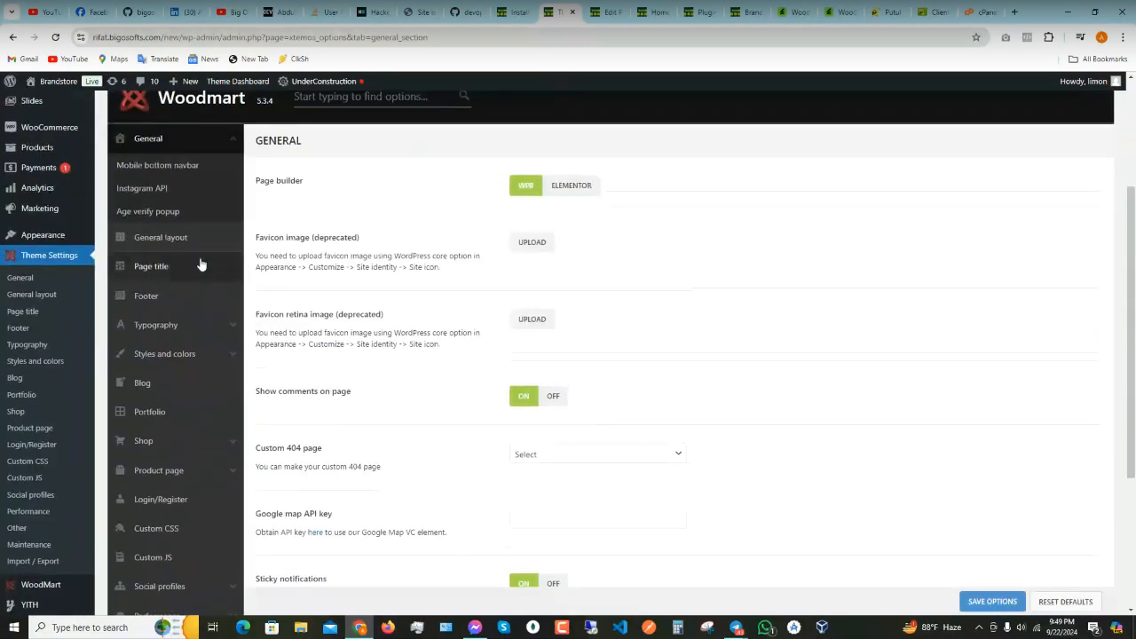
pyautogui.click(160, 237)
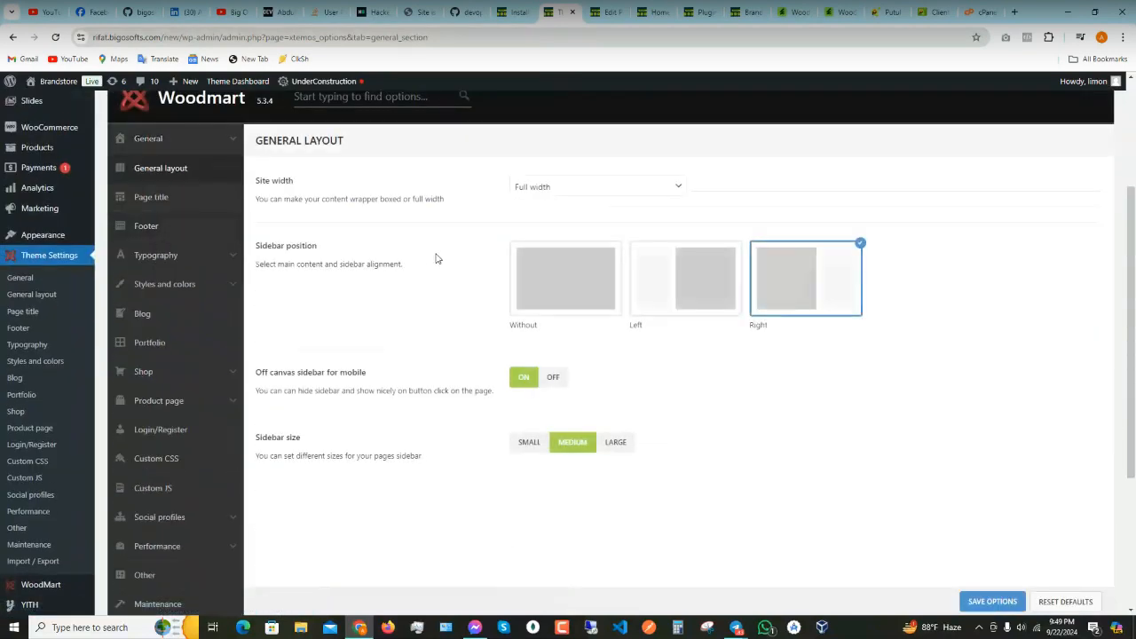
pyautogui.click(168, 204)
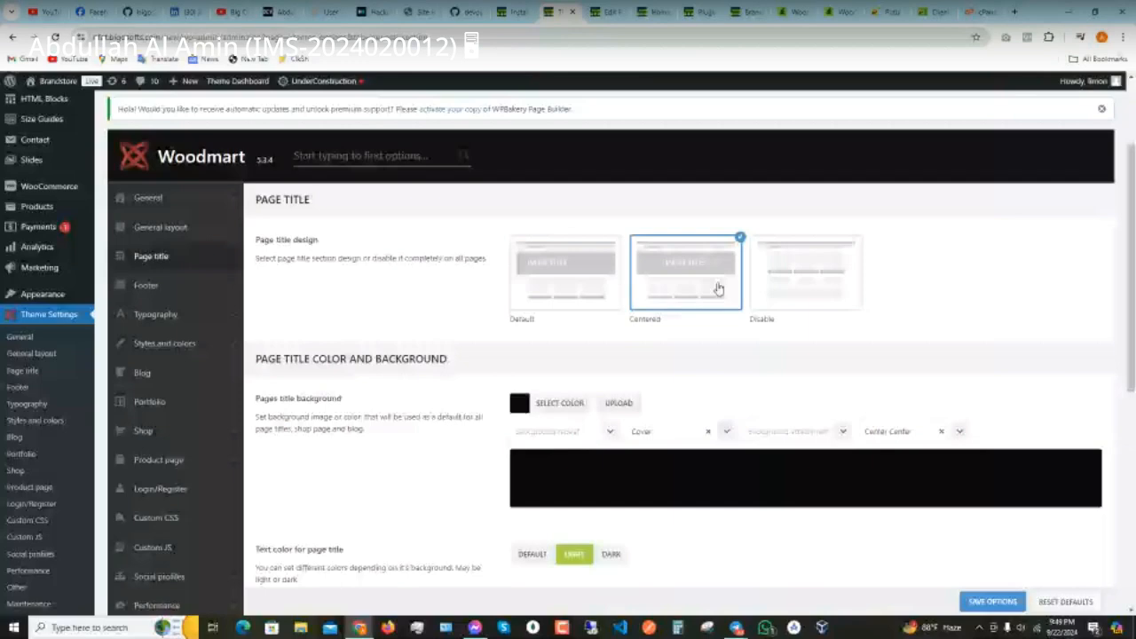
pyautogui.scroll(-5, 482, 410)
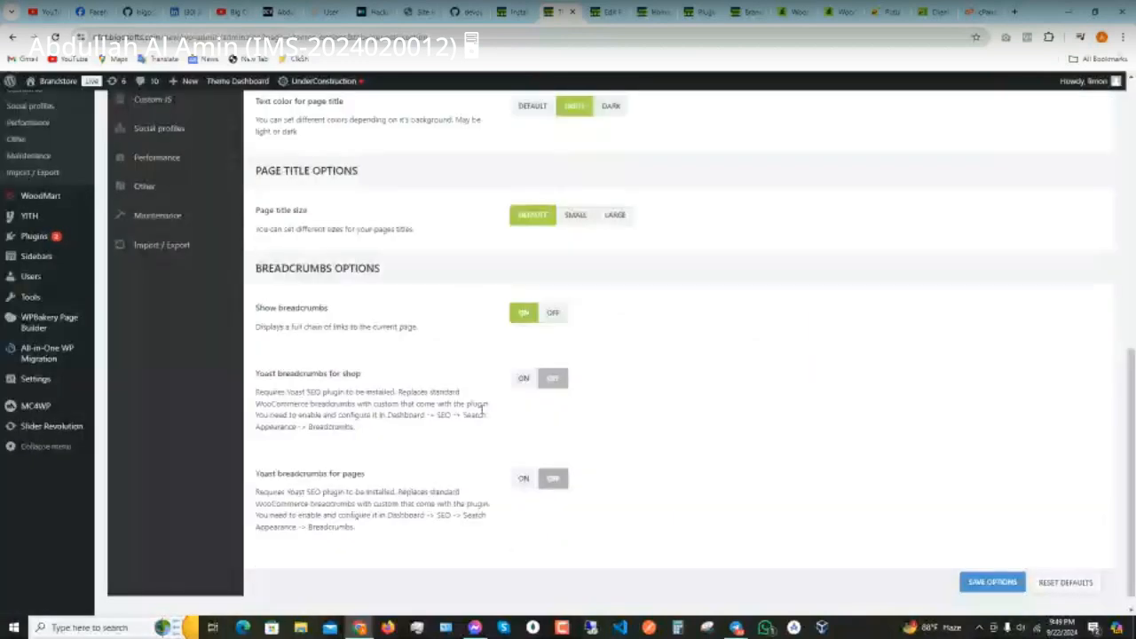
pyautogui.scroll(2, 337, 403)
pyautogui.scroll(4, 338, 440)
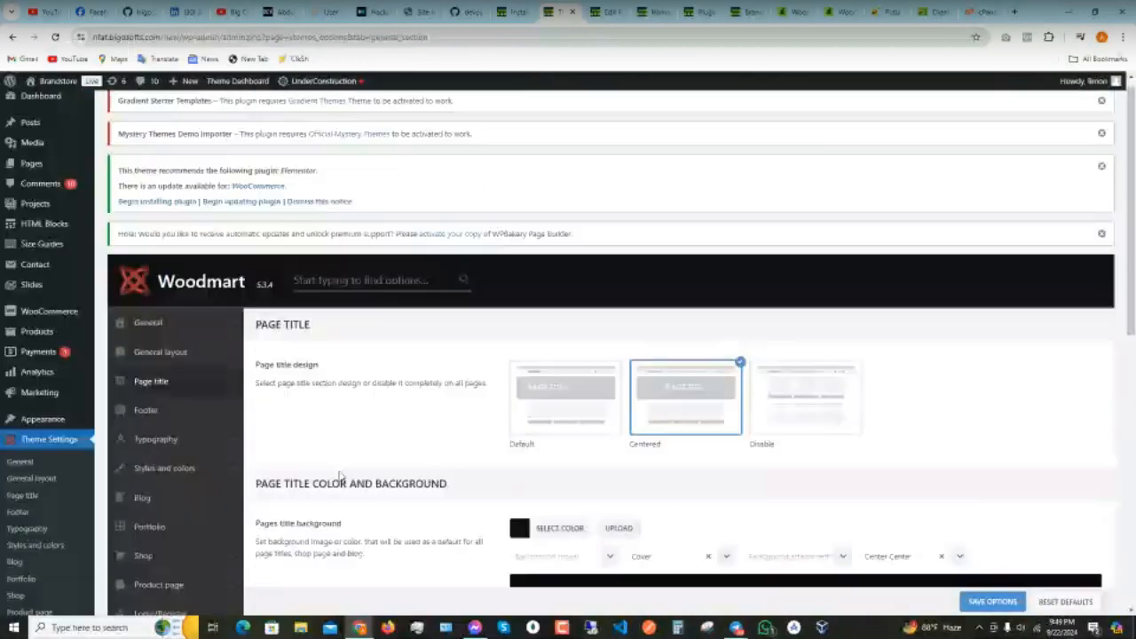
pyautogui.scroll(-1, 340, 477)
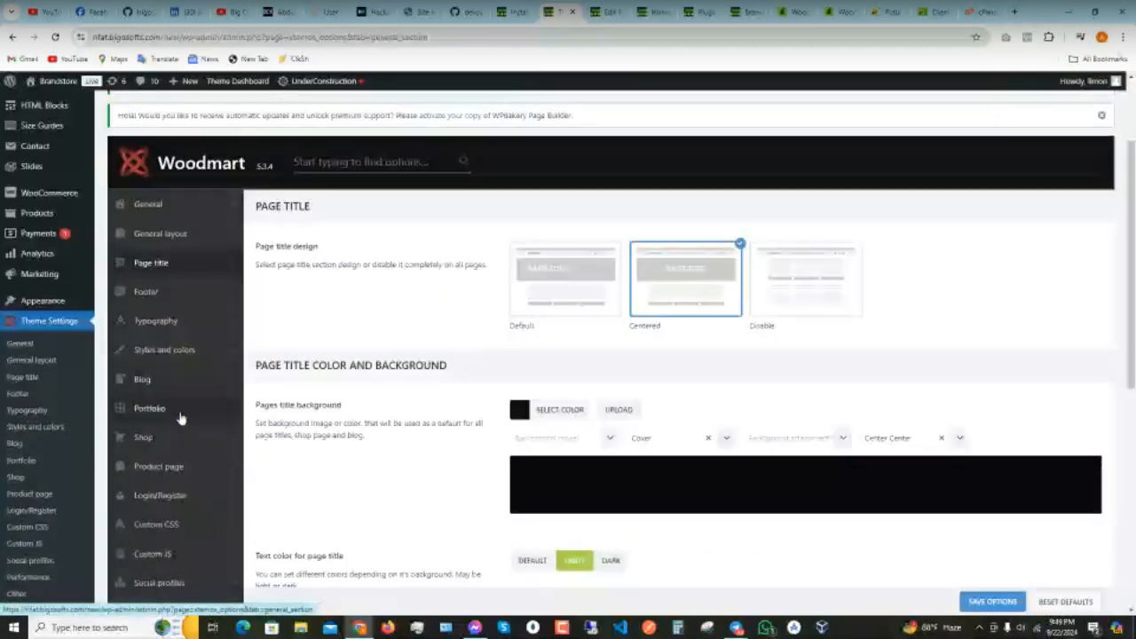
pyautogui.scroll(-1, 184, 415)
pyautogui.scroll(-1, 188, 409)
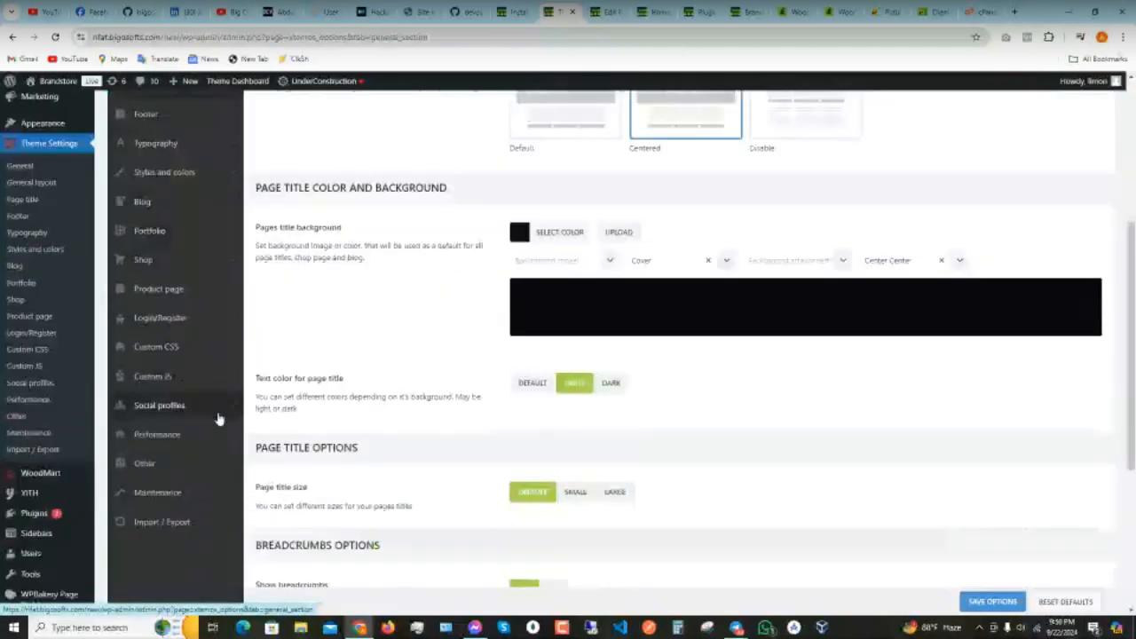
pyautogui.click(217, 434)
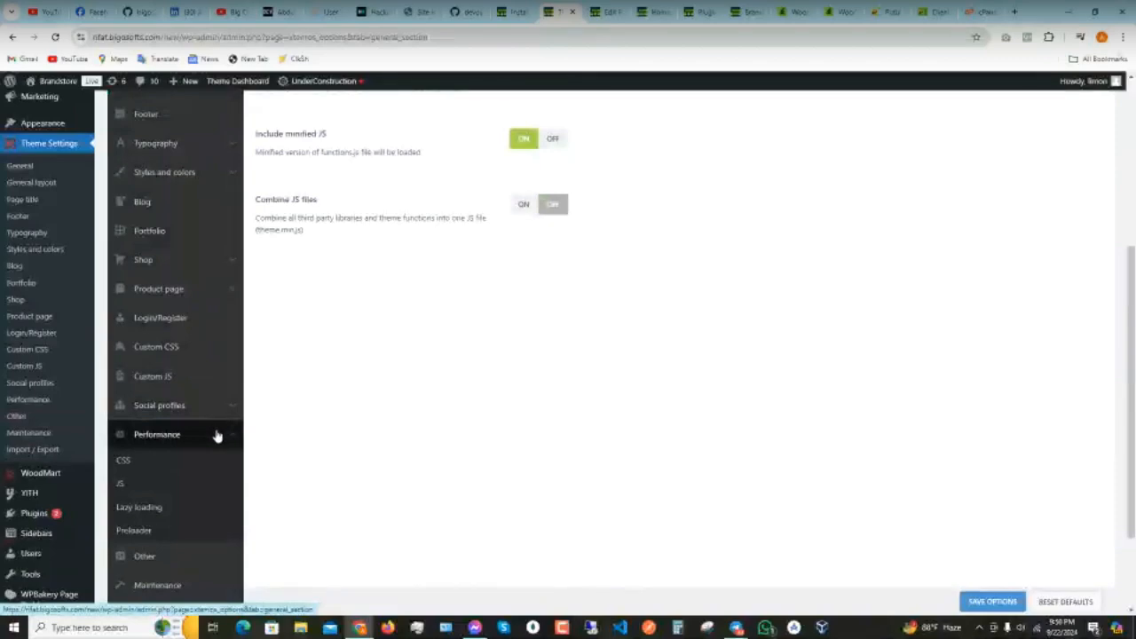
pyautogui.scroll(2, 216, 433)
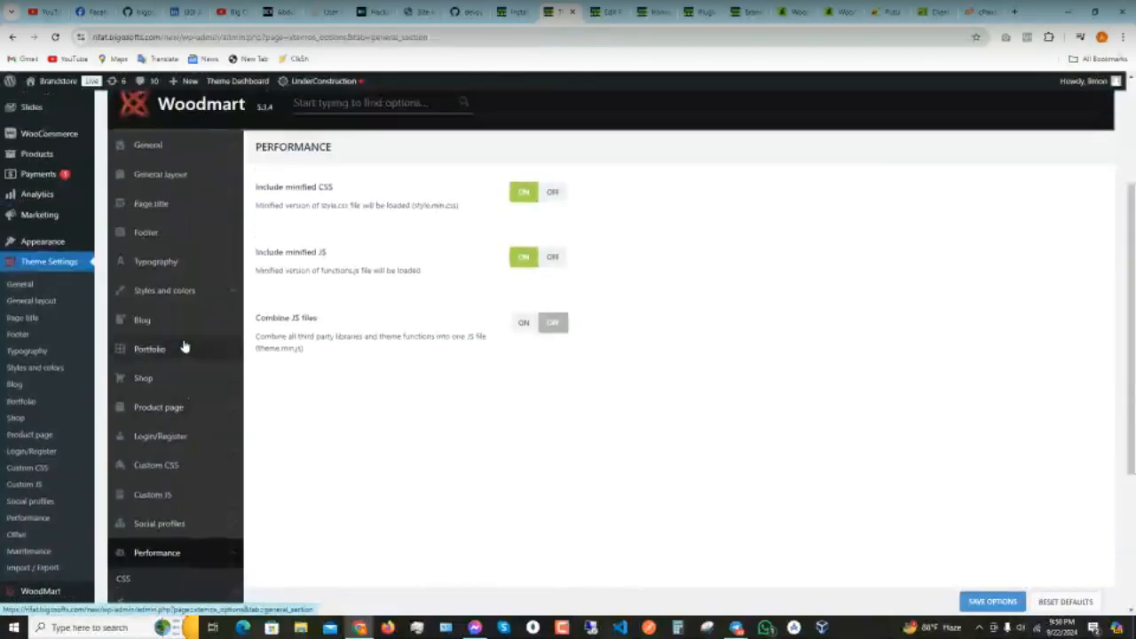
pyautogui.scroll(1, 155, 381)
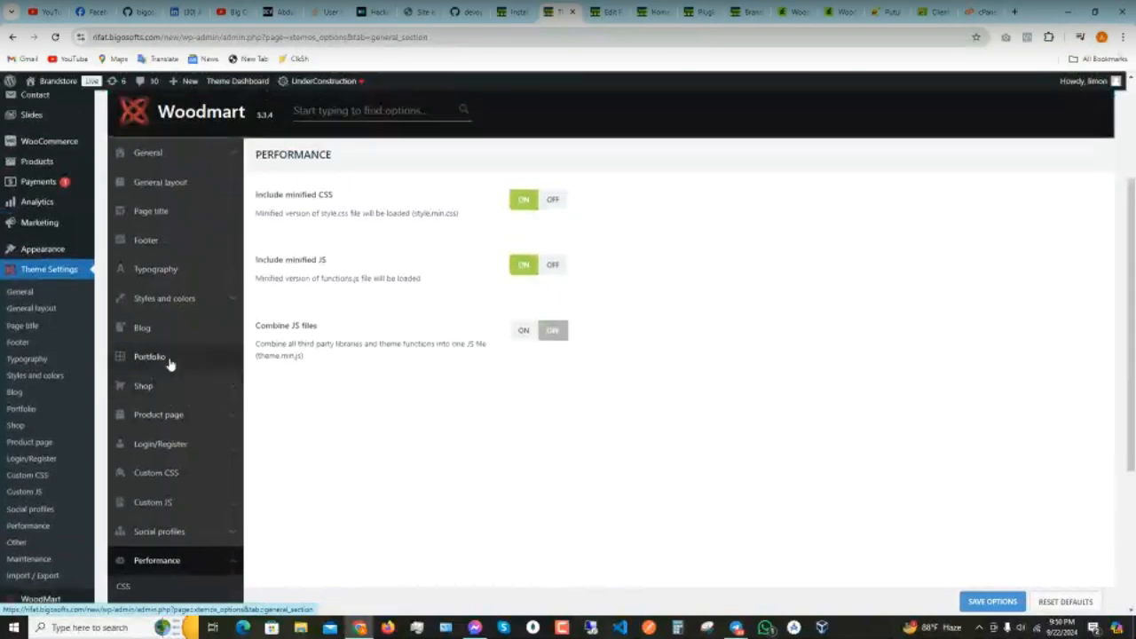
pyautogui.click(147, 204)
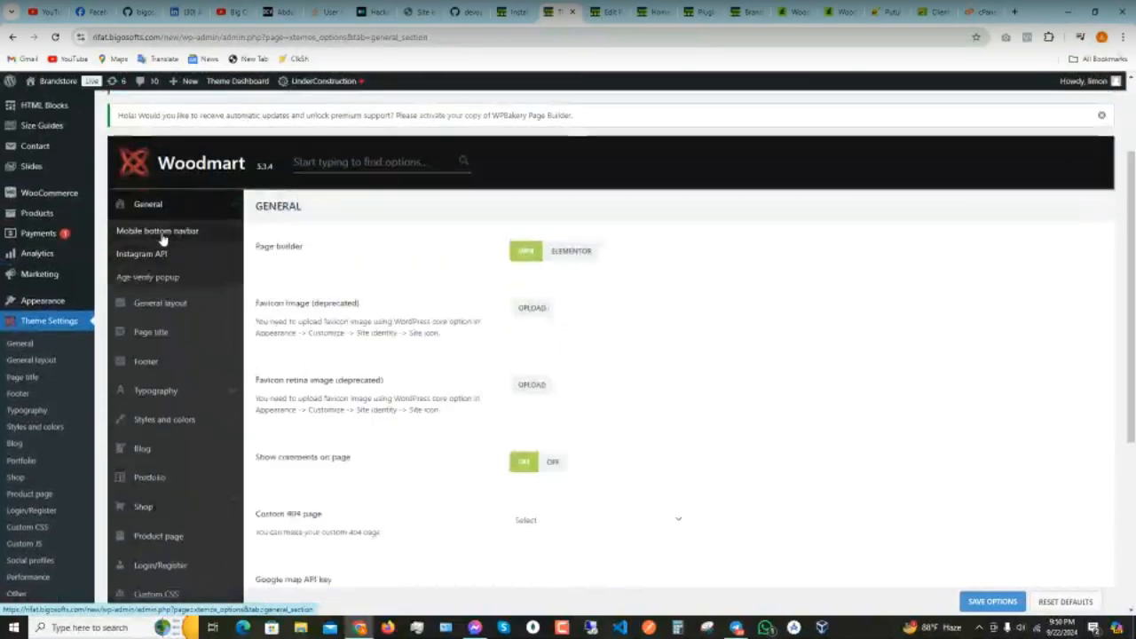
pyautogui.click(159, 230)
pyautogui.scroll(-8, 426, 392)
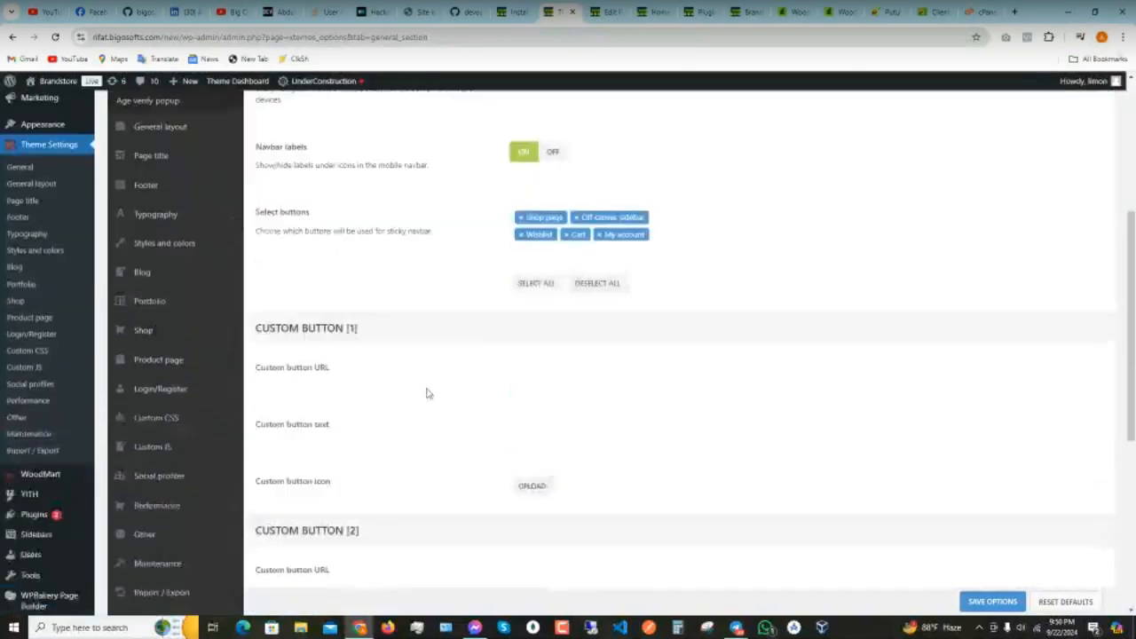
pyautogui.scroll(4, 426, 395)
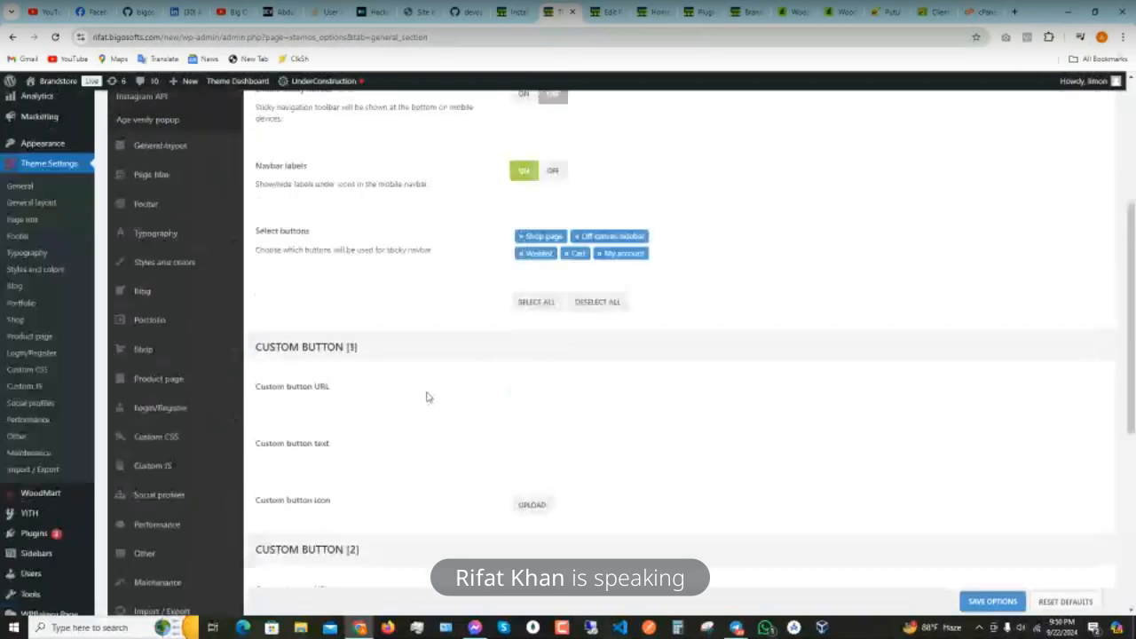
pyautogui.scroll(6, 426, 397)
pyautogui.click(168, 444)
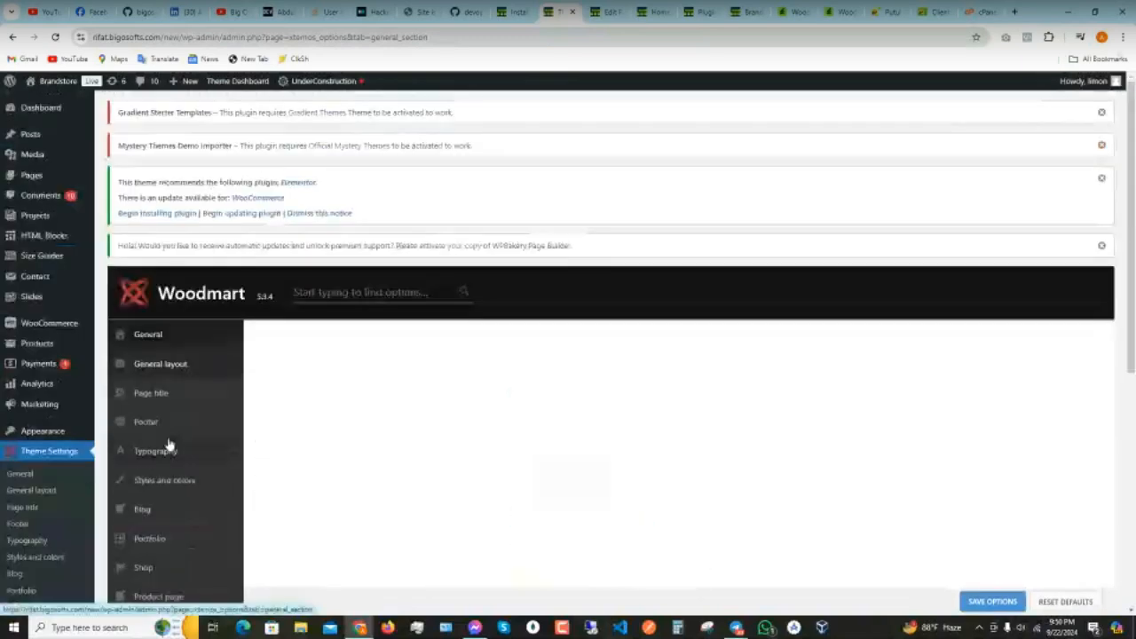
pyautogui.scroll(-4, 305, 380)
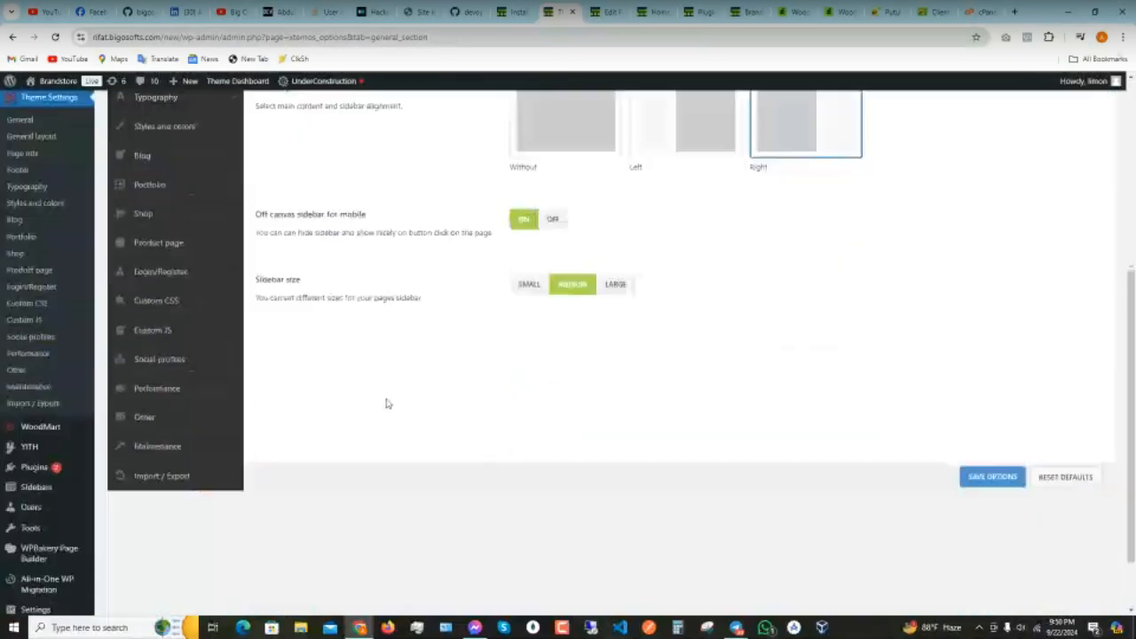
pyautogui.scroll(3, 385, 400)
pyautogui.click(236, 341)
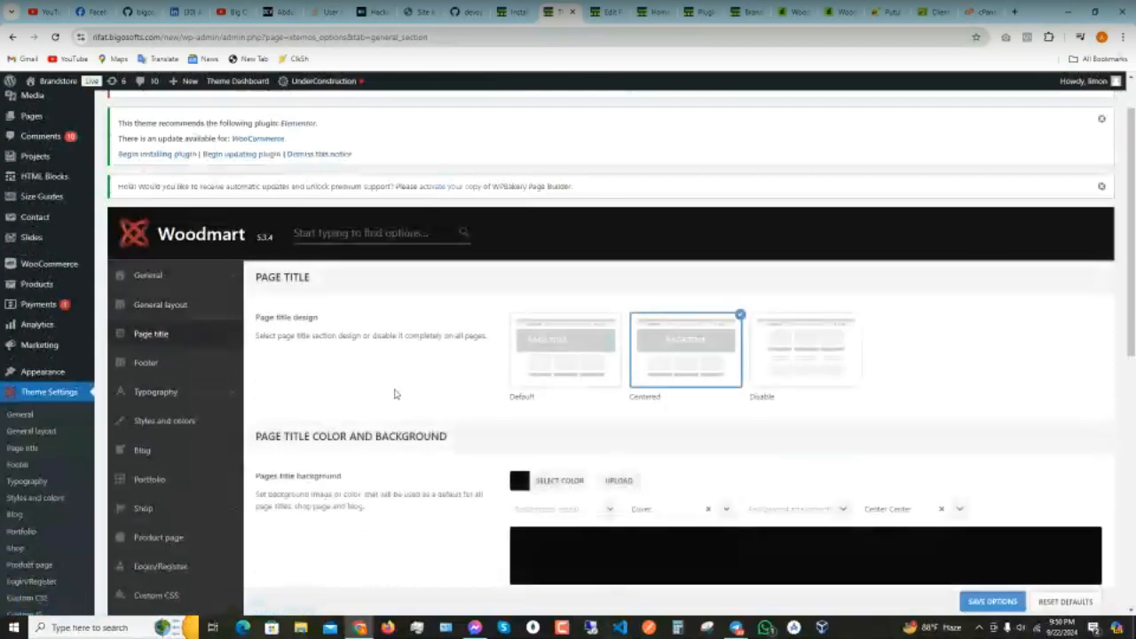
pyautogui.scroll(-1, 494, 449)
pyautogui.scroll(-4, 494, 450)
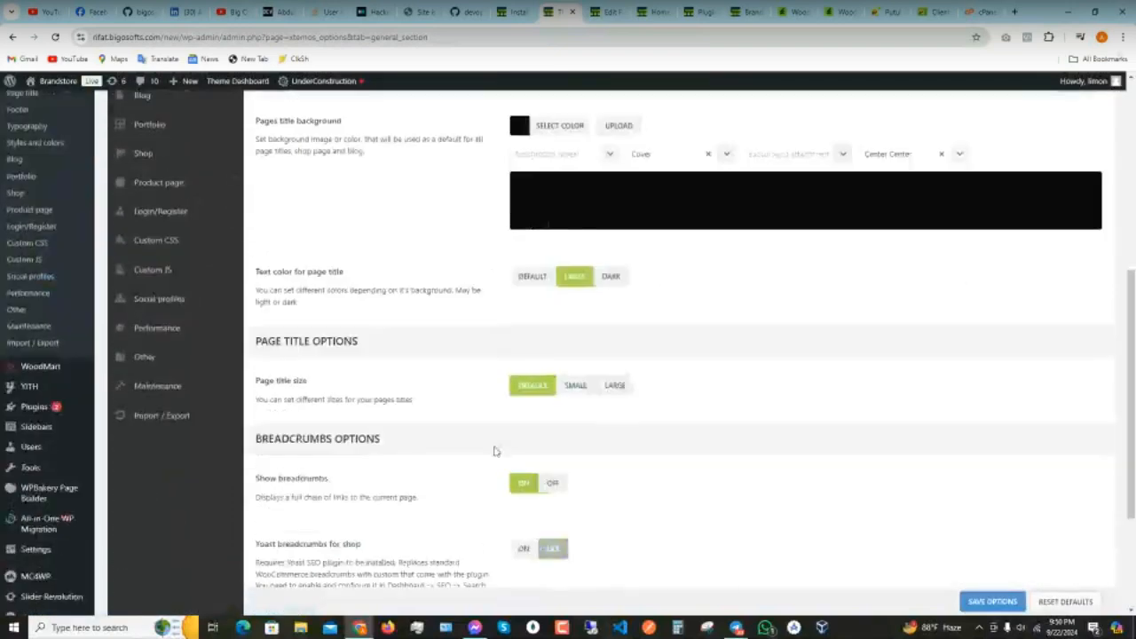
pyautogui.scroll(5, 517, 477)
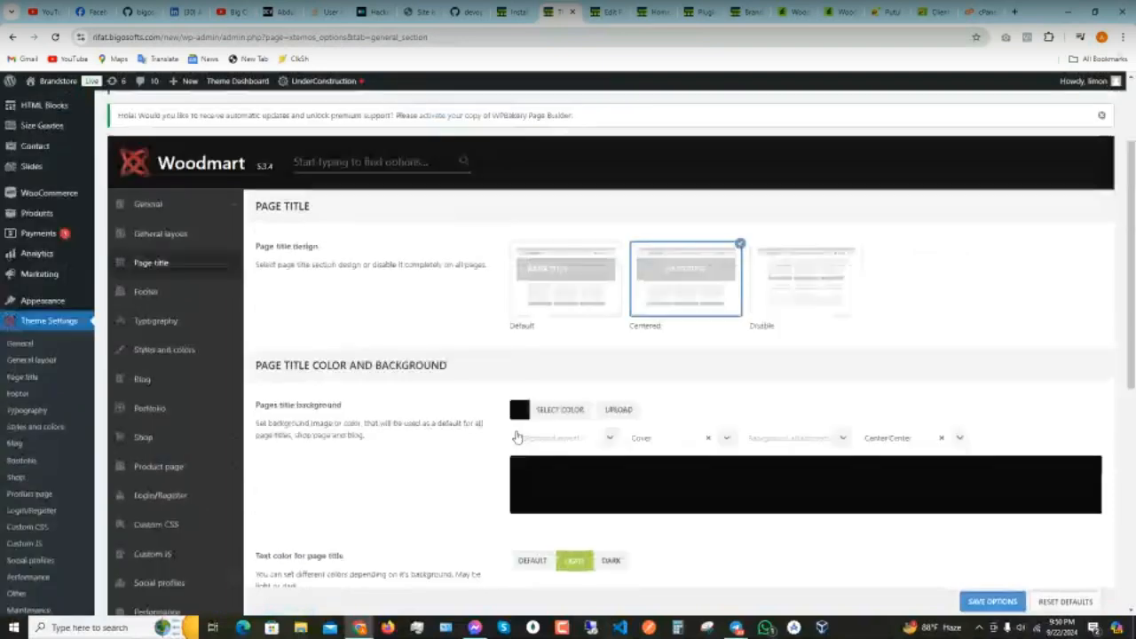
# - Show the Footer settings: footer on, Five columns layout, scroll-to-top on, sticky footer off
pyautogui.click(166, 288)
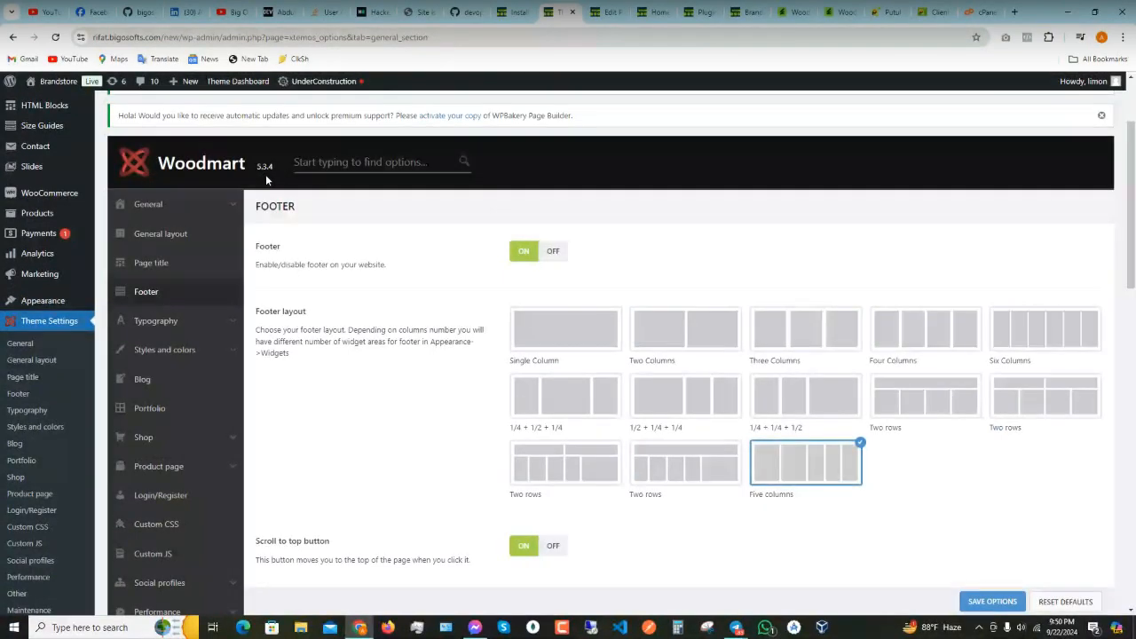
pyautogui.scroll(-1, 695, 359)
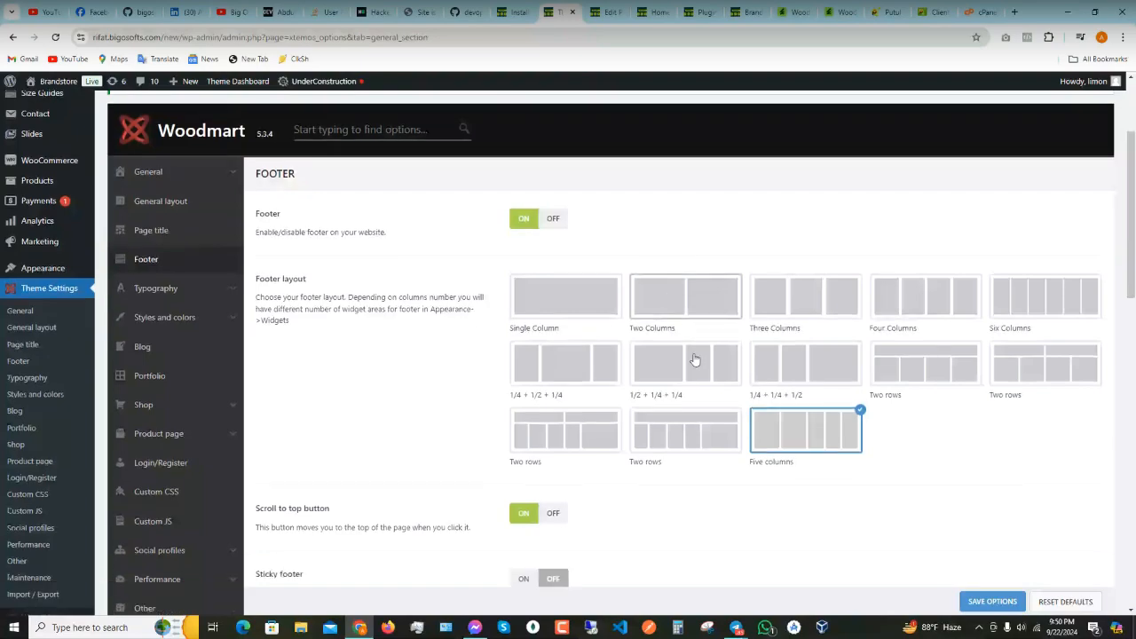
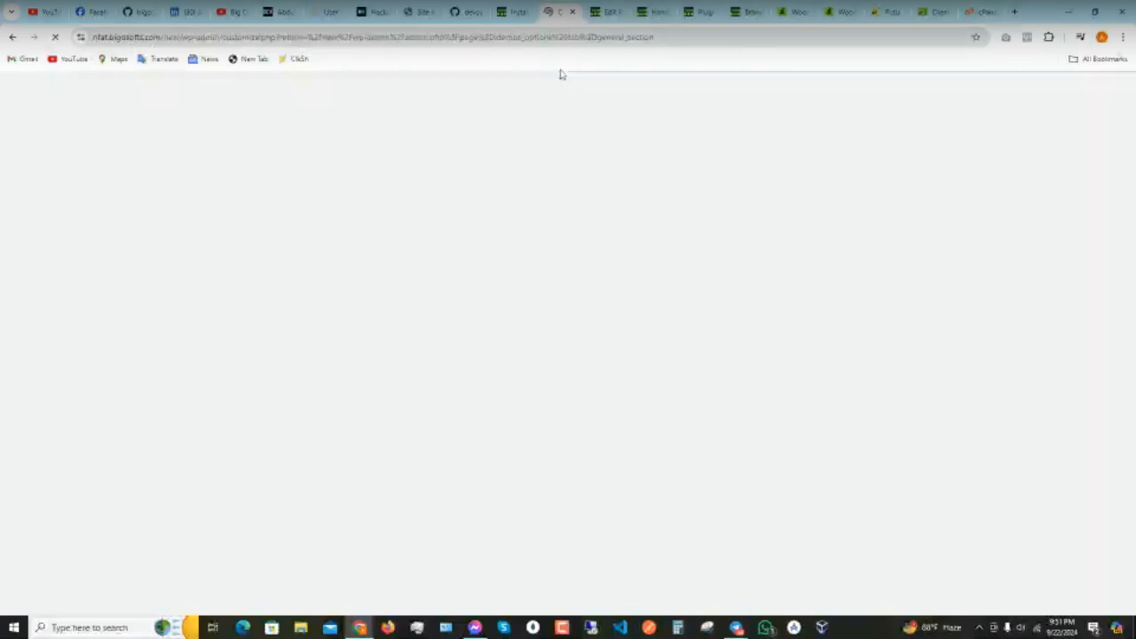
# - Reload the Customizer, check the home page in a widened DevTools view, then close DevTools
pyautogui.click(55, 40)
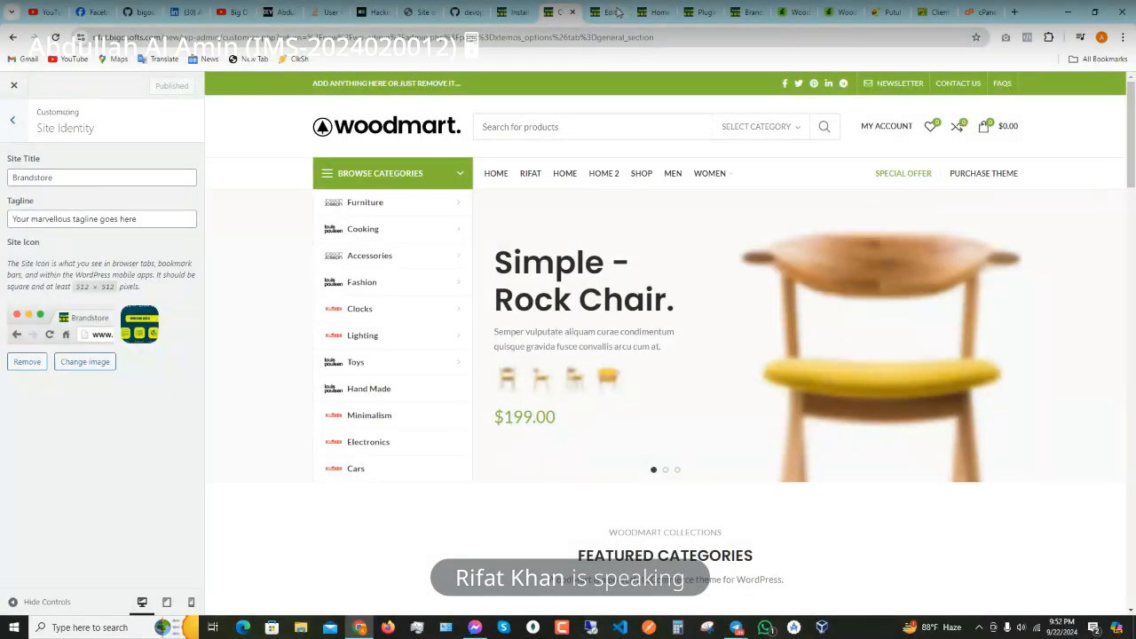
pyautogui.click(659, 13)
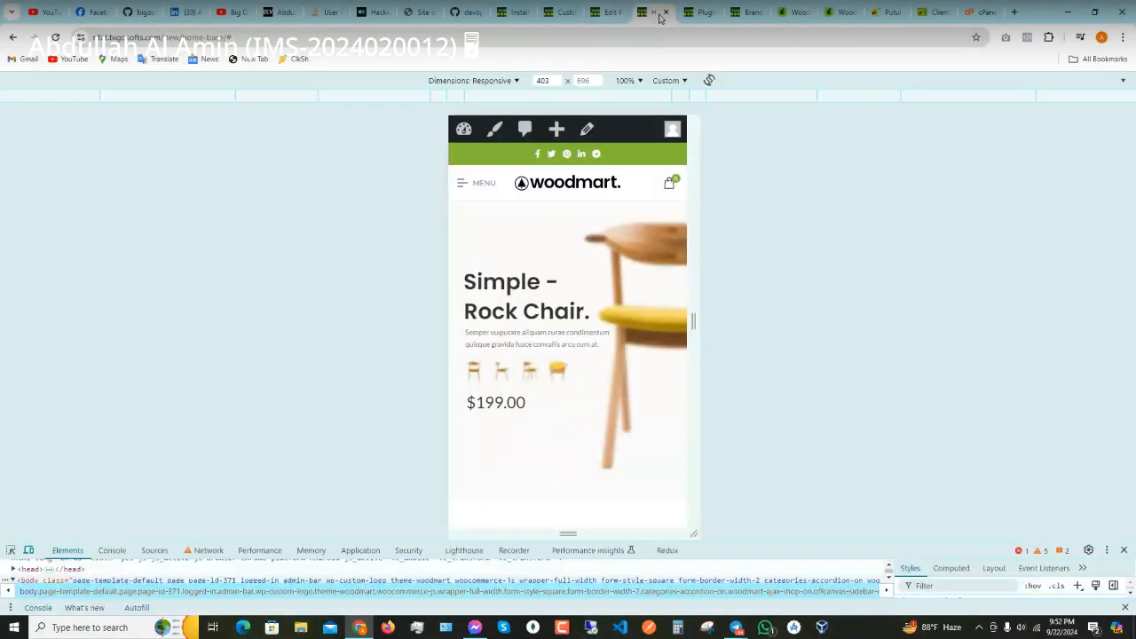
pyautogui.moveTo(693, 320); pyautogui.dragTo(1130, 493)
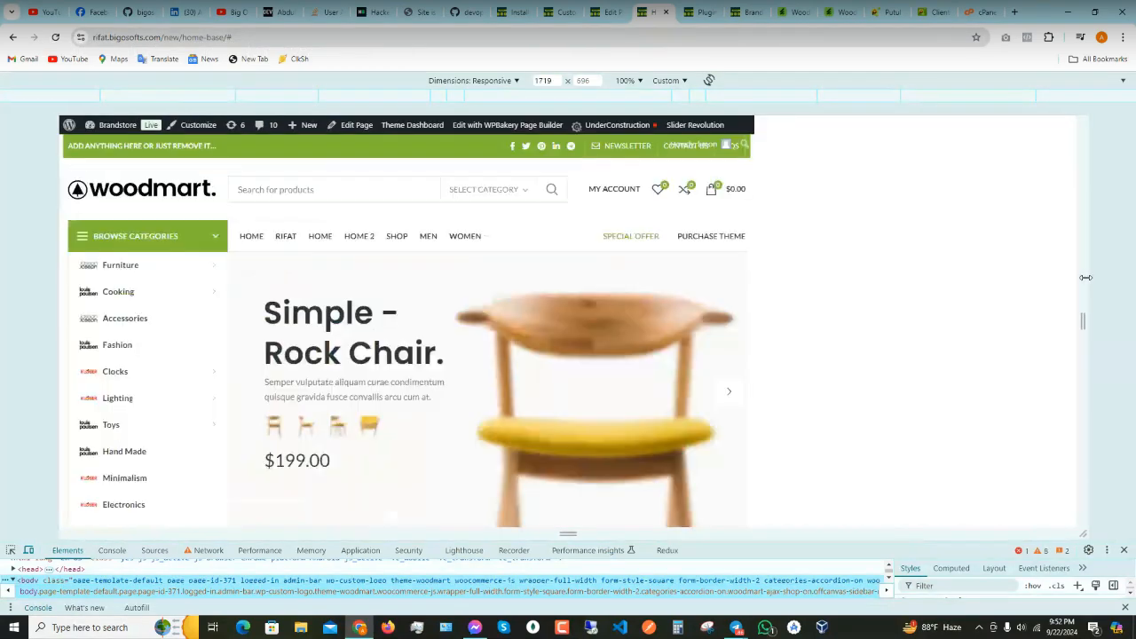
pyautogui.click(1124, 550)
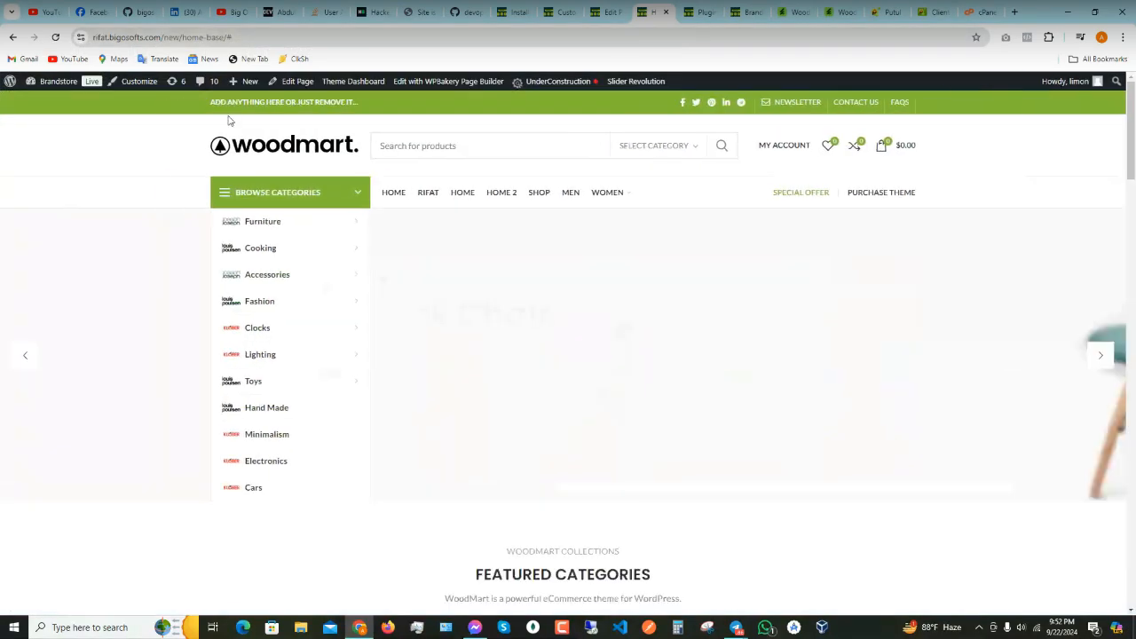
pyautogui.click(561, 11)
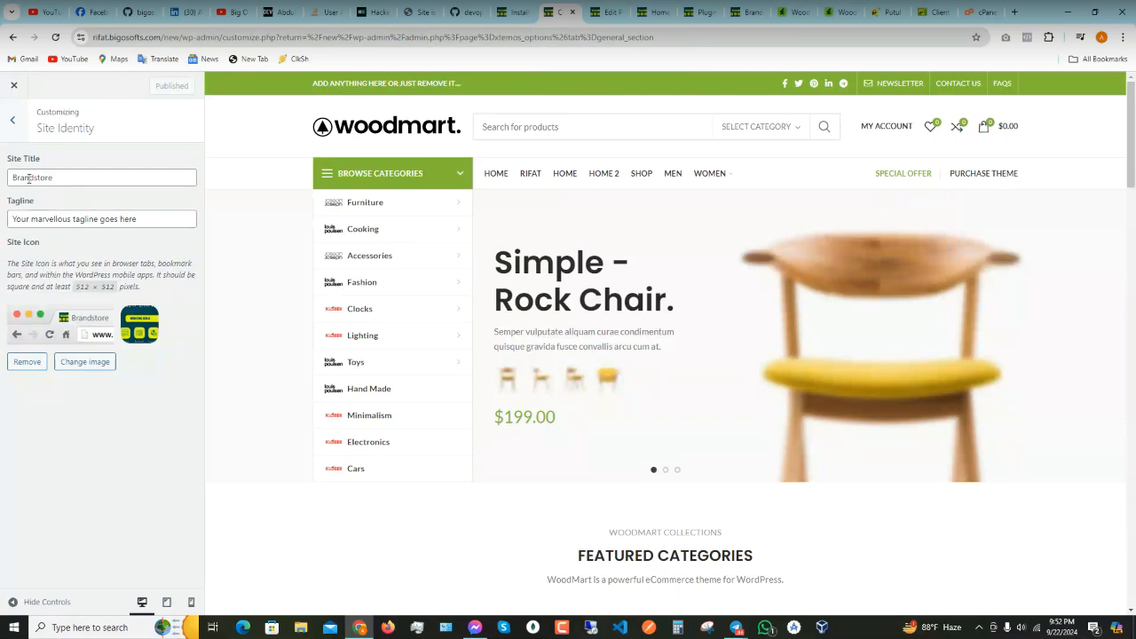
# - Go back to the Customizer's Menus section and look over the Main Menu's items
pyautogui.click(13, 120)
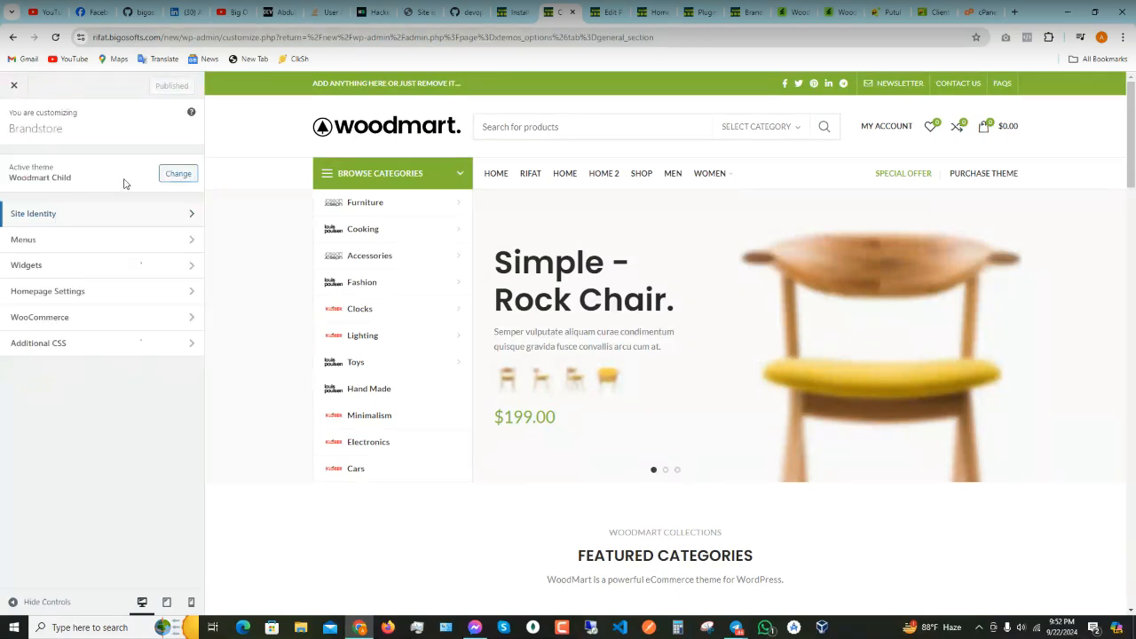
pyautogui.click(72, 239)
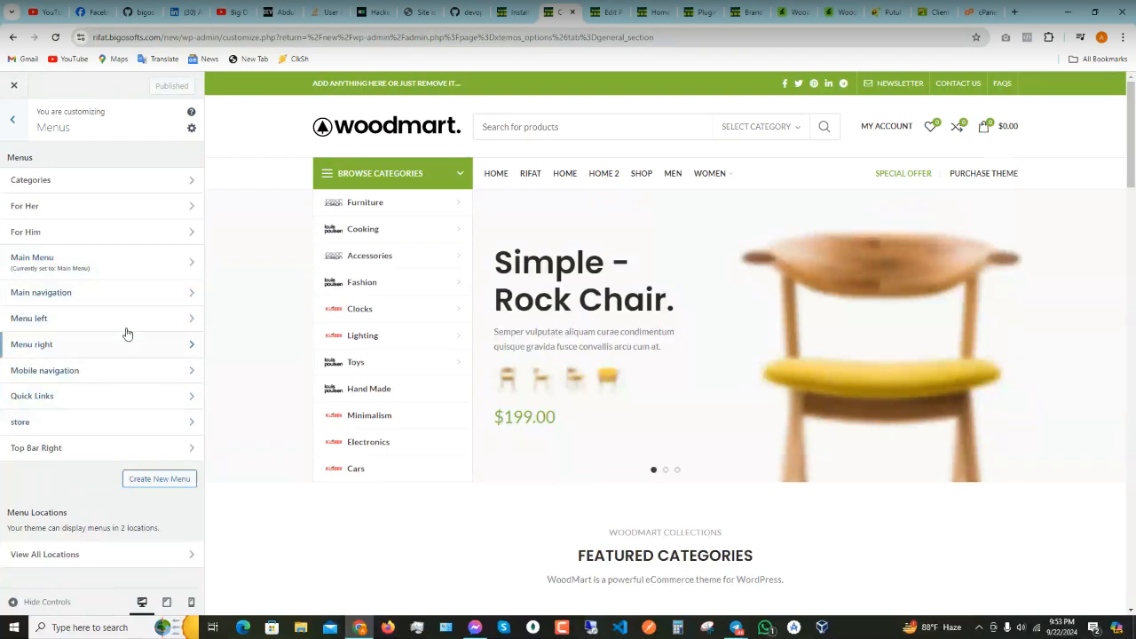
pyautogui.click(102, 263)
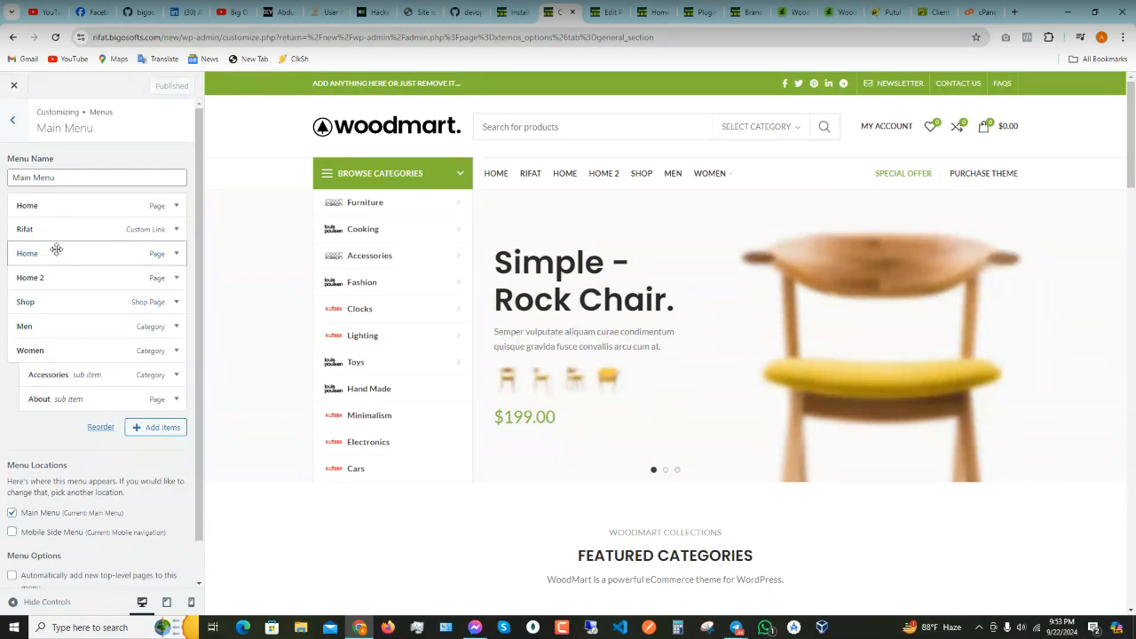
pyautogui.scroll(-1, 102, 293)
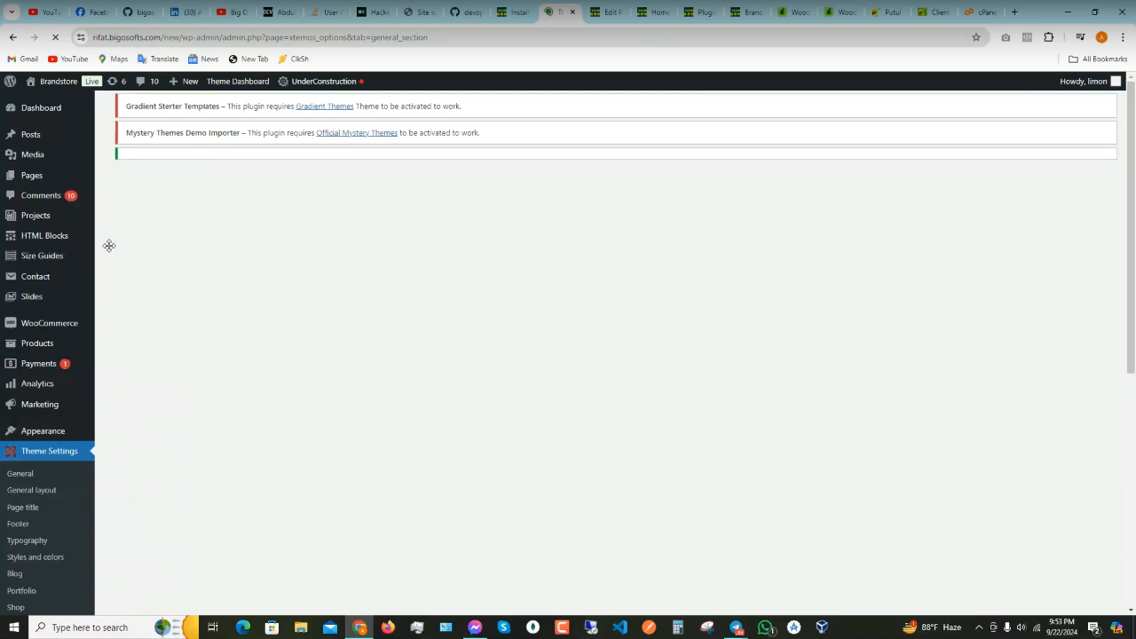
# - Glance at the plugin installation and front-end editor tabs, then return to Woodmart Theme Settings
pyautogui.scroll(-4, 63, 367)
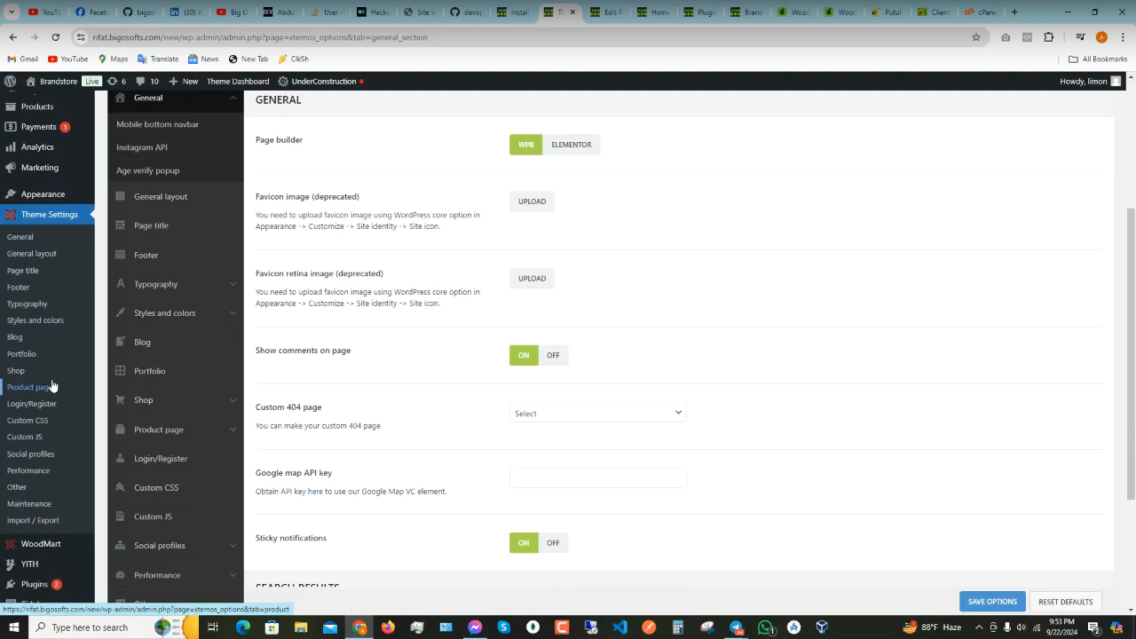
pyautogui.scroll(3, 380, 423)
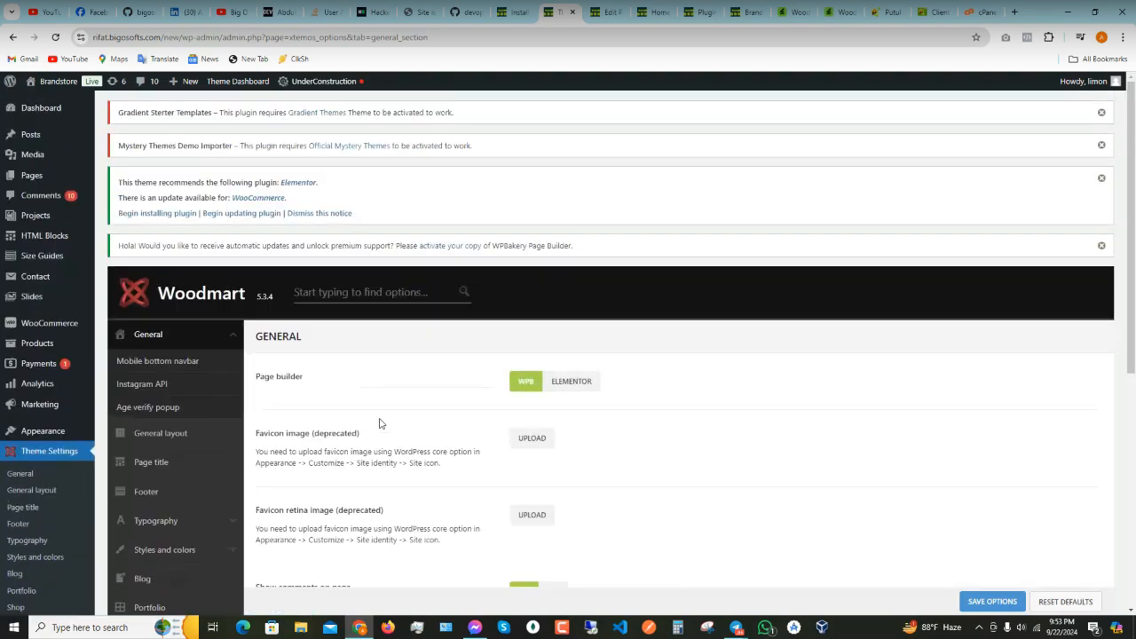
pyautogui.click(520, 12)
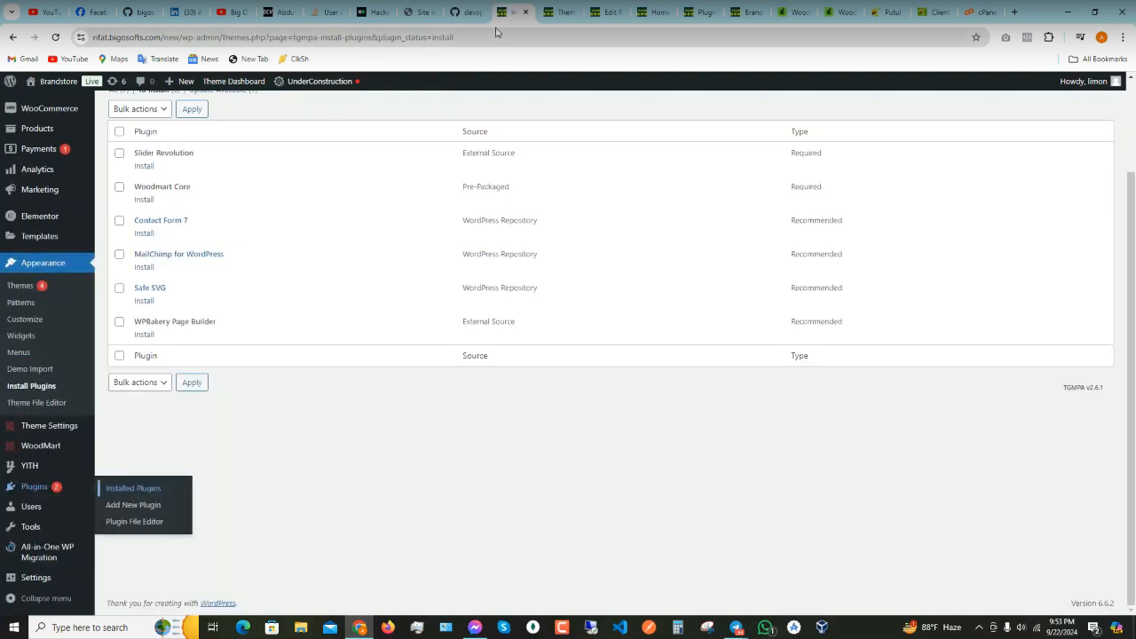
pyautogui.click(564, 13)
pyautogui.click(589, 15)
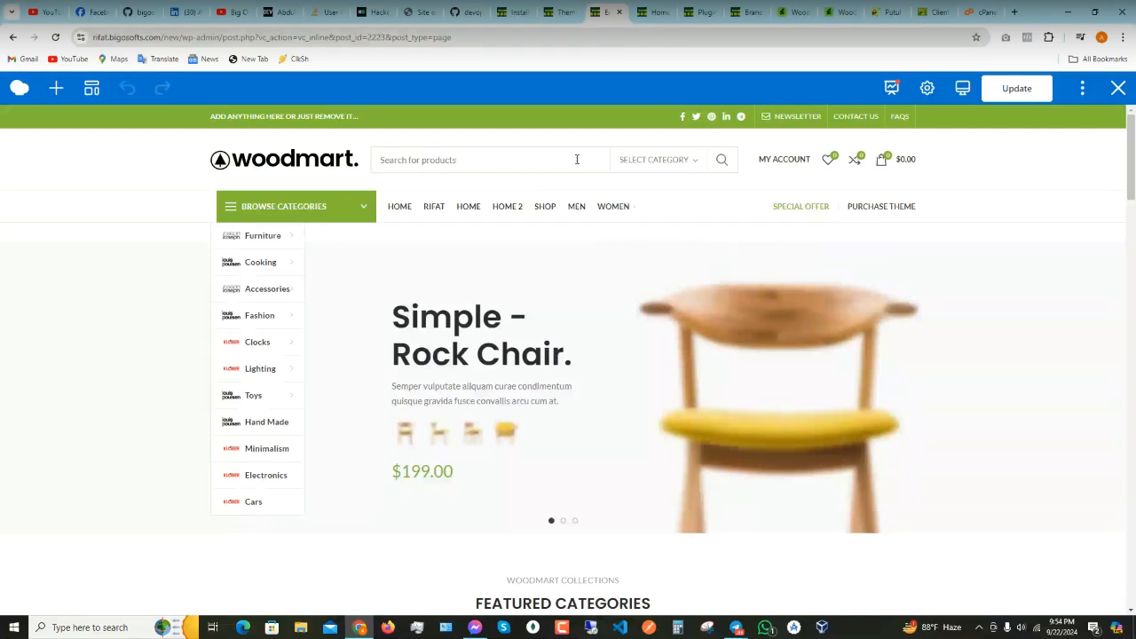
pyautogui.moveTo(762, 167)
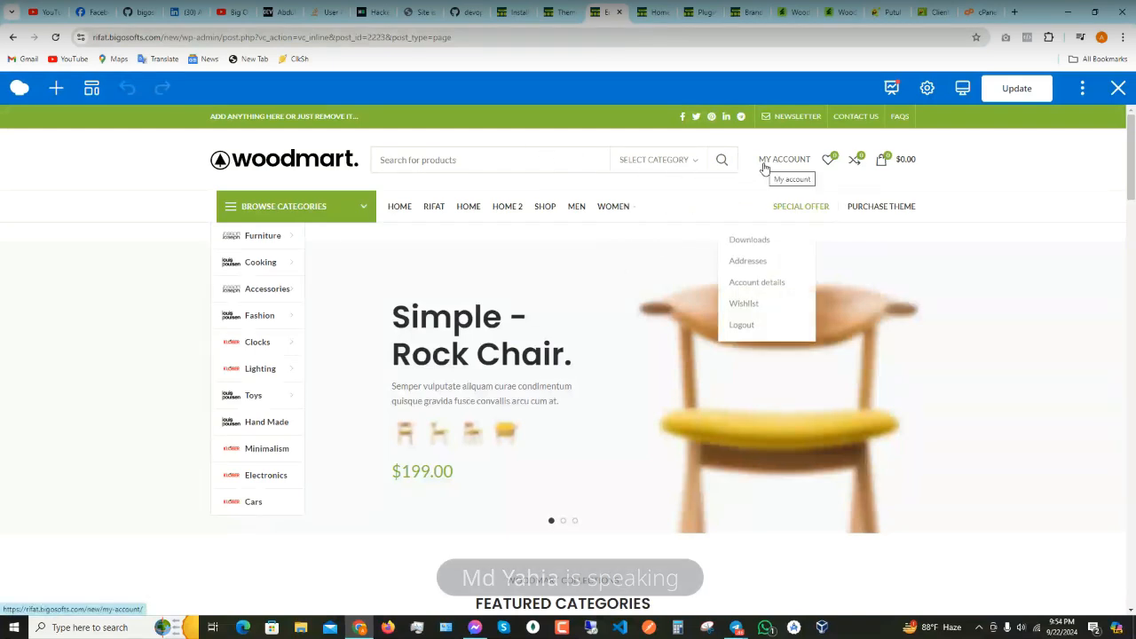
pyautogui.click(561, 19)
# - Bring up the Woodmart General layout options and scroll through them
pyautogui.scroll(-5, 247, 340)
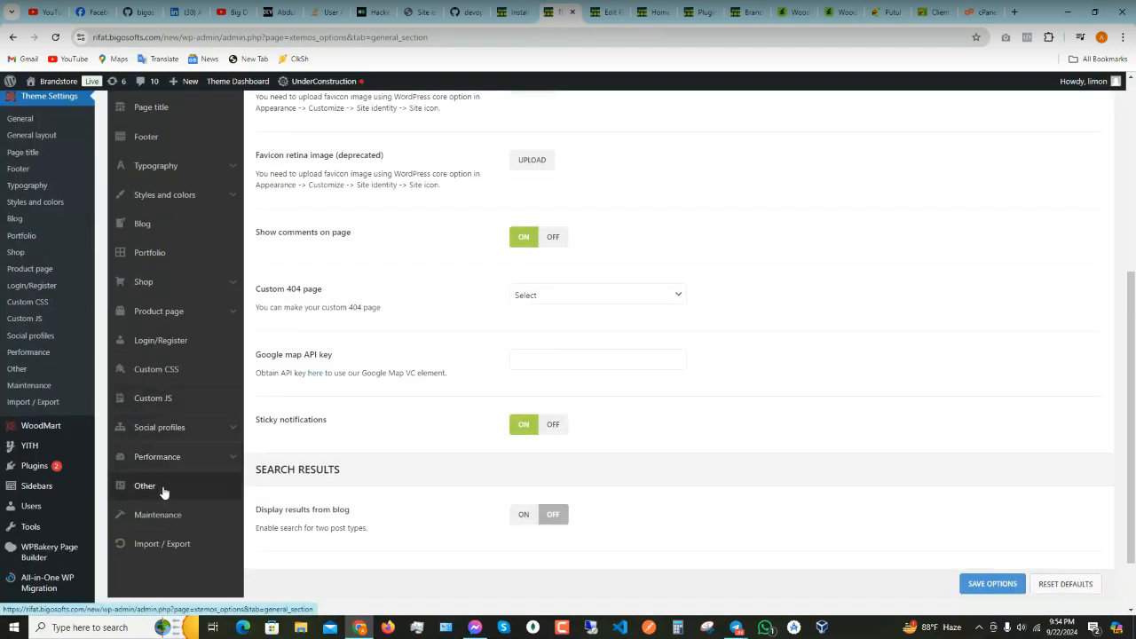
pyautogui.scroll(3, 188, 473)
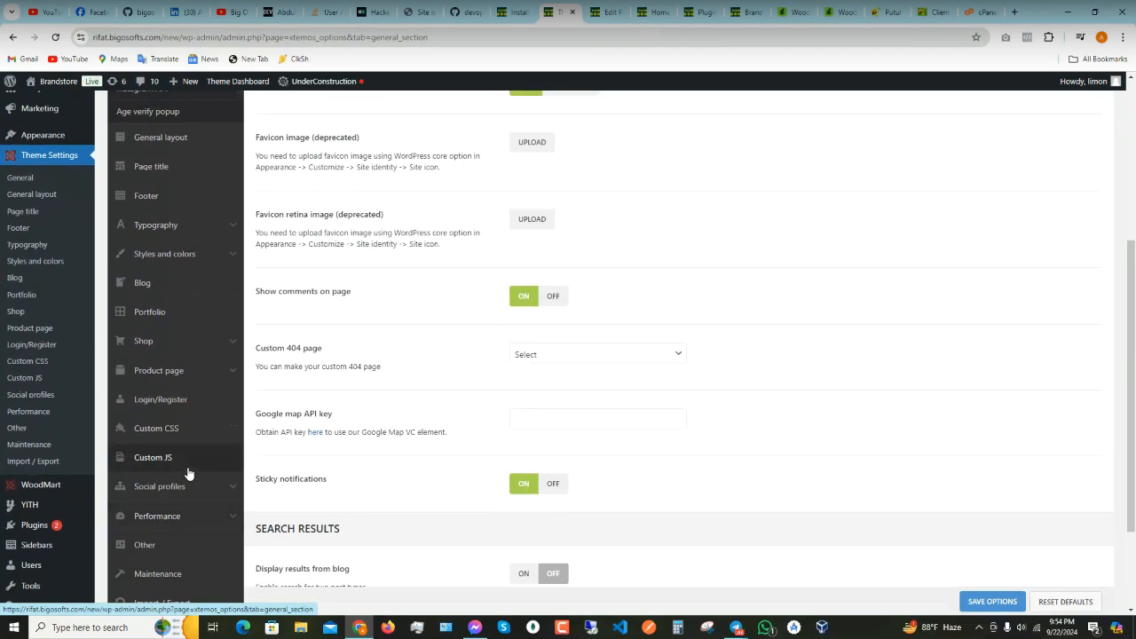
pyautogui.scroll(3, 167, 296)
pyautogui.scroll(-2, 121, 340)
pyautogui.click(170, 256)
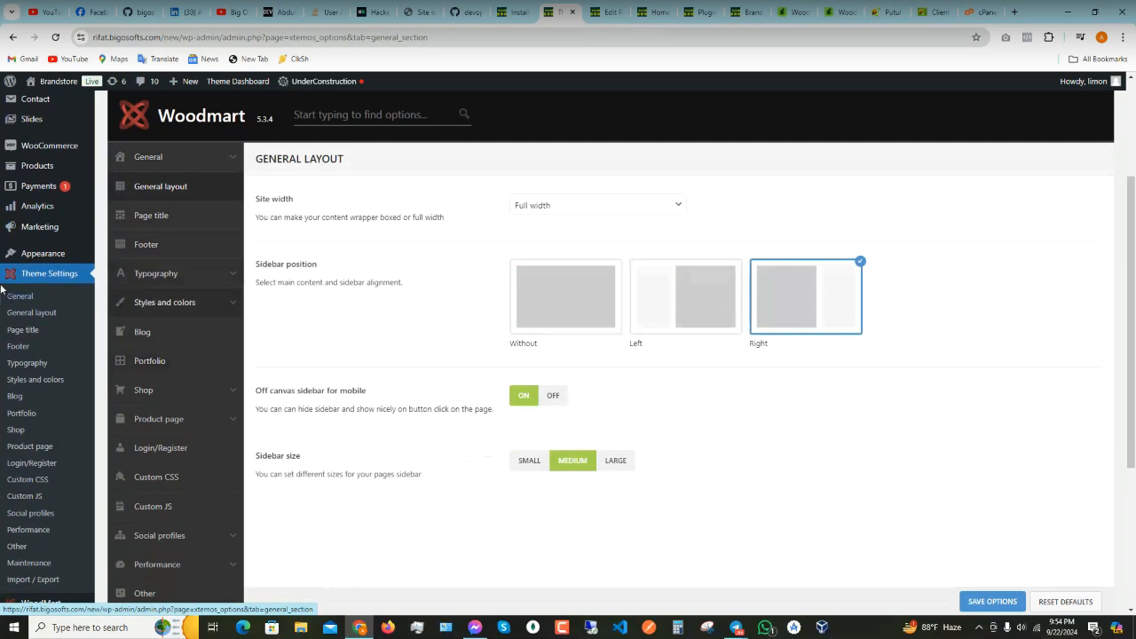
pyautogui.scroll(-5, 62, 441)
pyautogui.moveTo(41, 372)
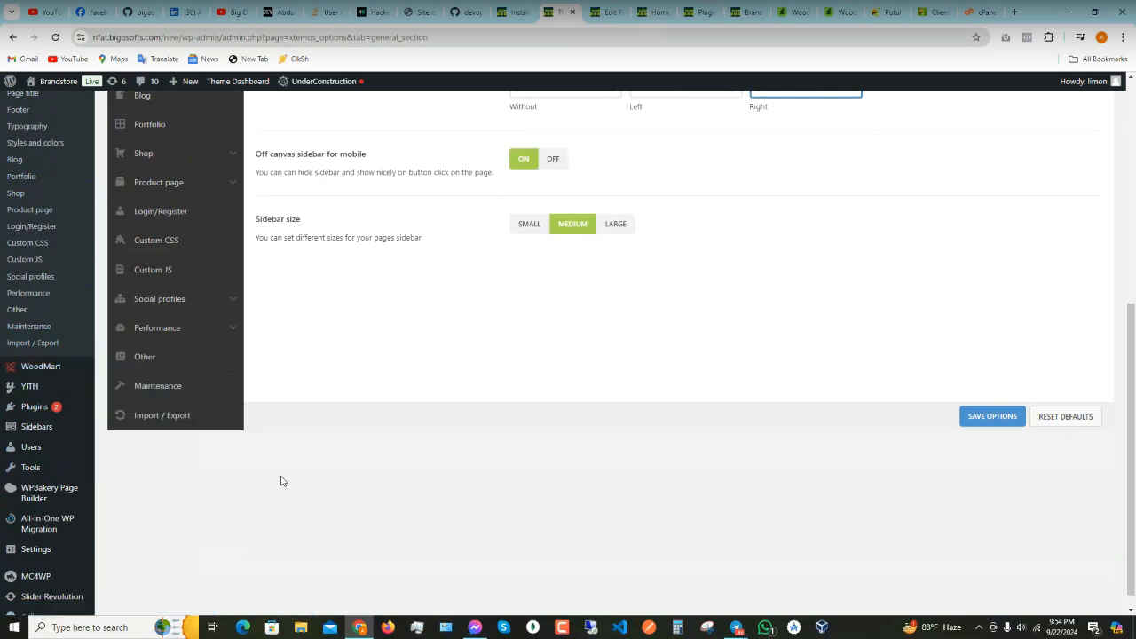
pyautogui.scroll(3, 280, 479)
pyautogui.scroll(1, 281, 483)
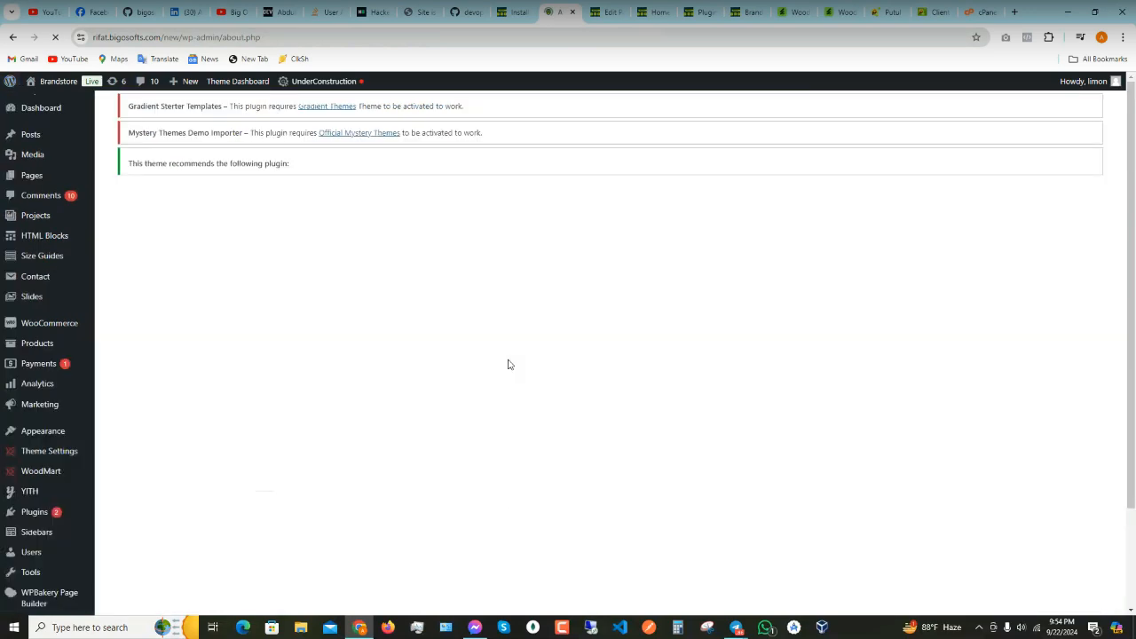
# - Go to the WoodMart Header builder through the admin sidebar's WoodMart flyout
pyautogui.scroll(-5, 513, 435)
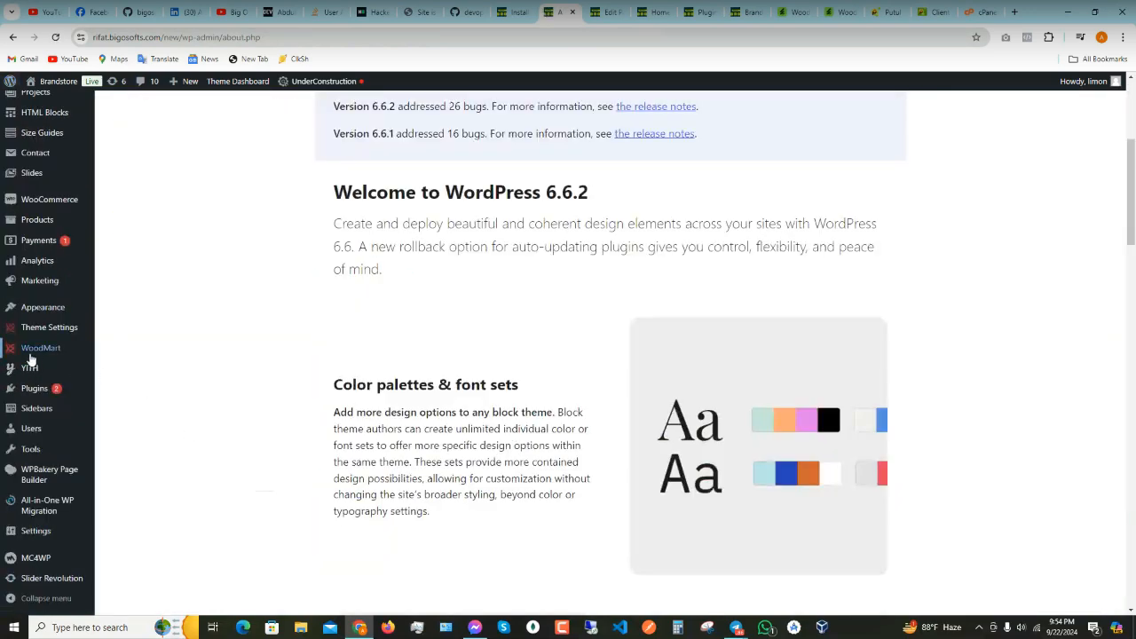
pyautogui.moveTo(32, 329)
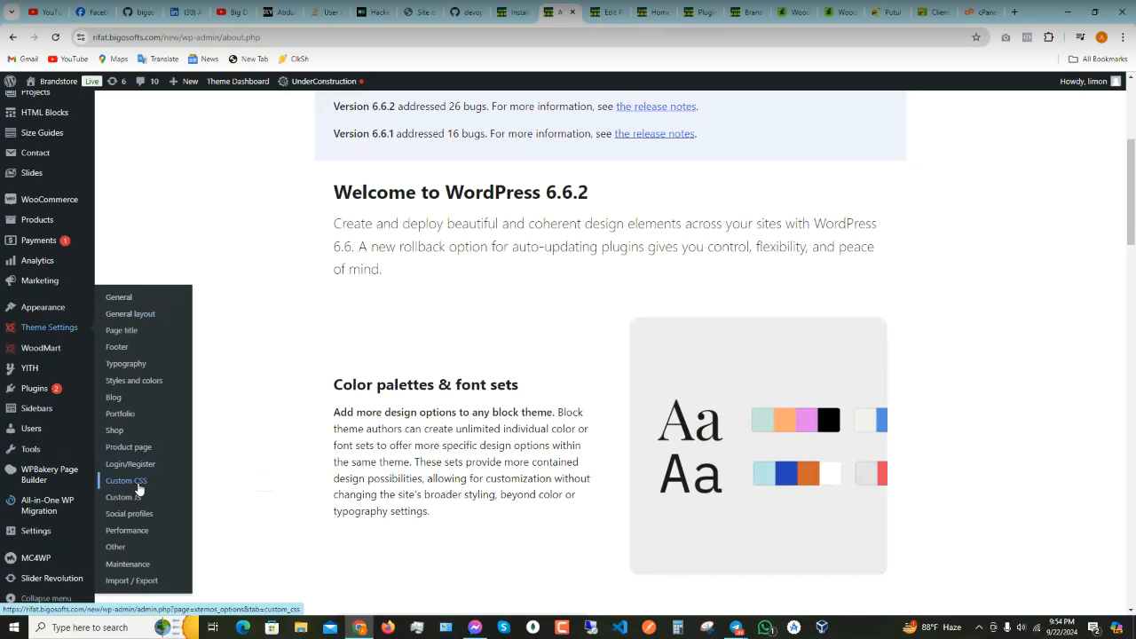
pyautogui.moveTo(49, 350)
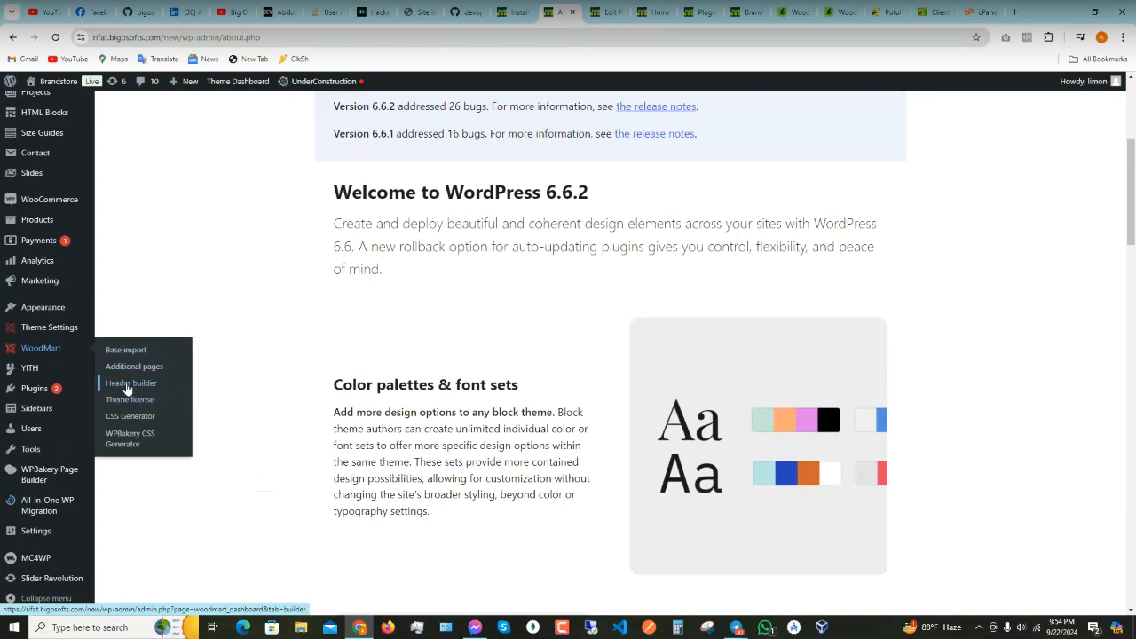
pyautogui.click(130, 384)
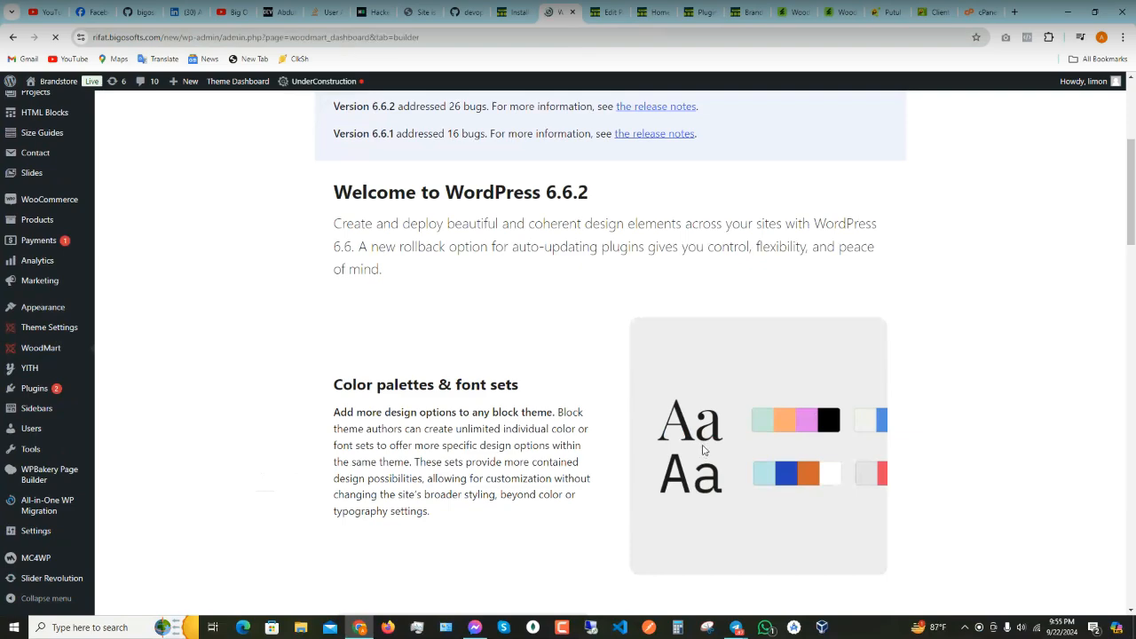
# - Open the Header Base layout for editing, then switch to the Brandstore home page
pyautogui.scroll(-3, 524, 443)
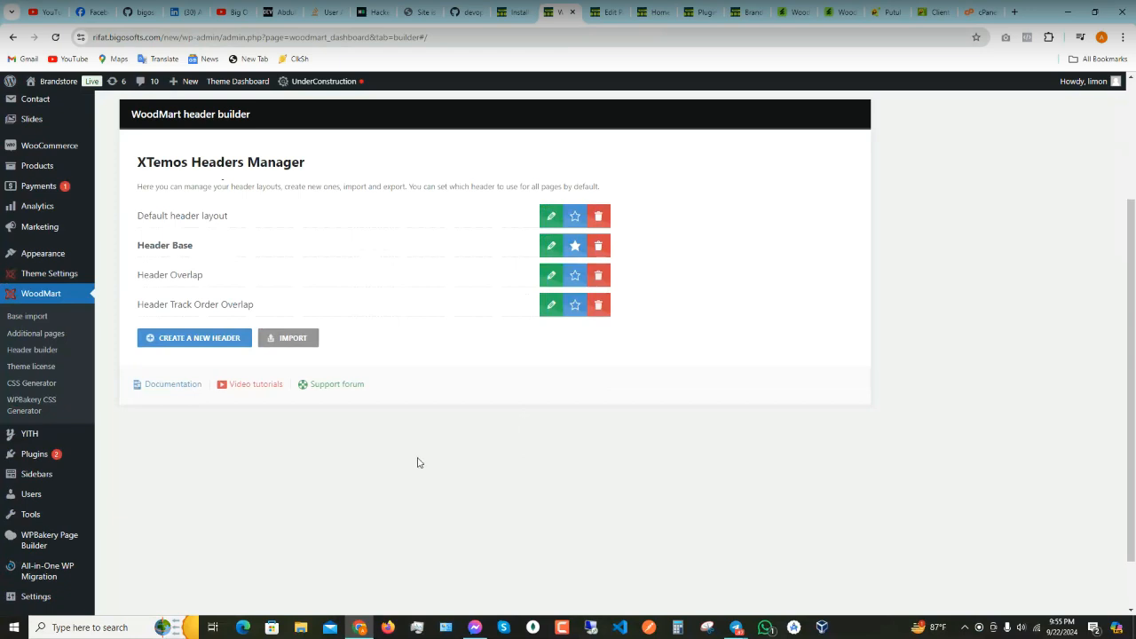
pyautogui.scroll(2, 419, 462)
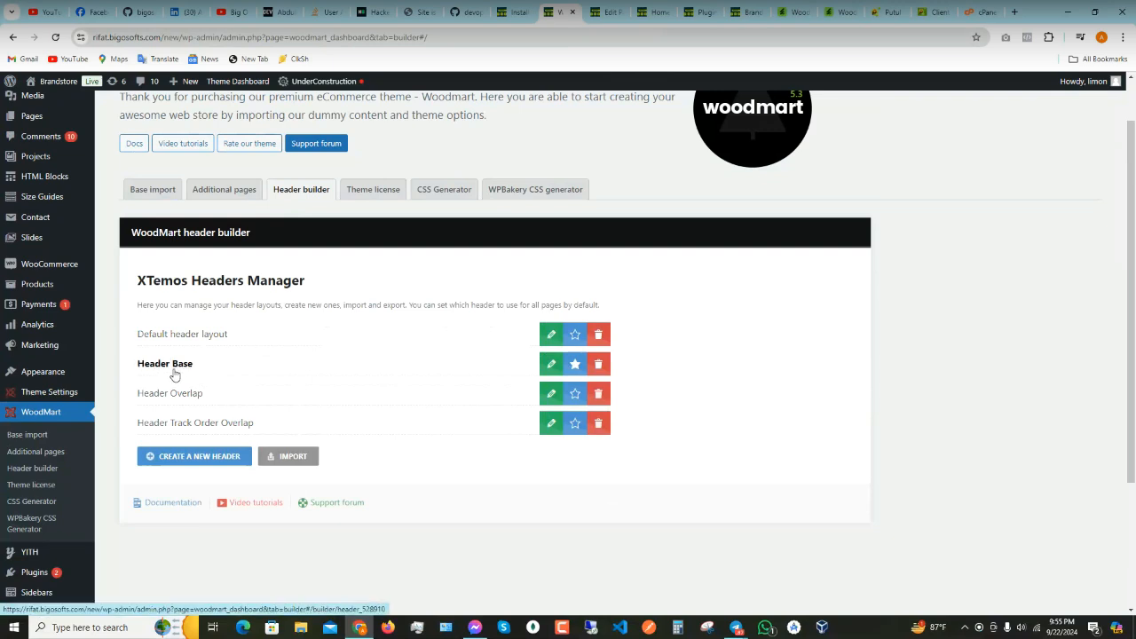
pyautogui.click(557, 367)
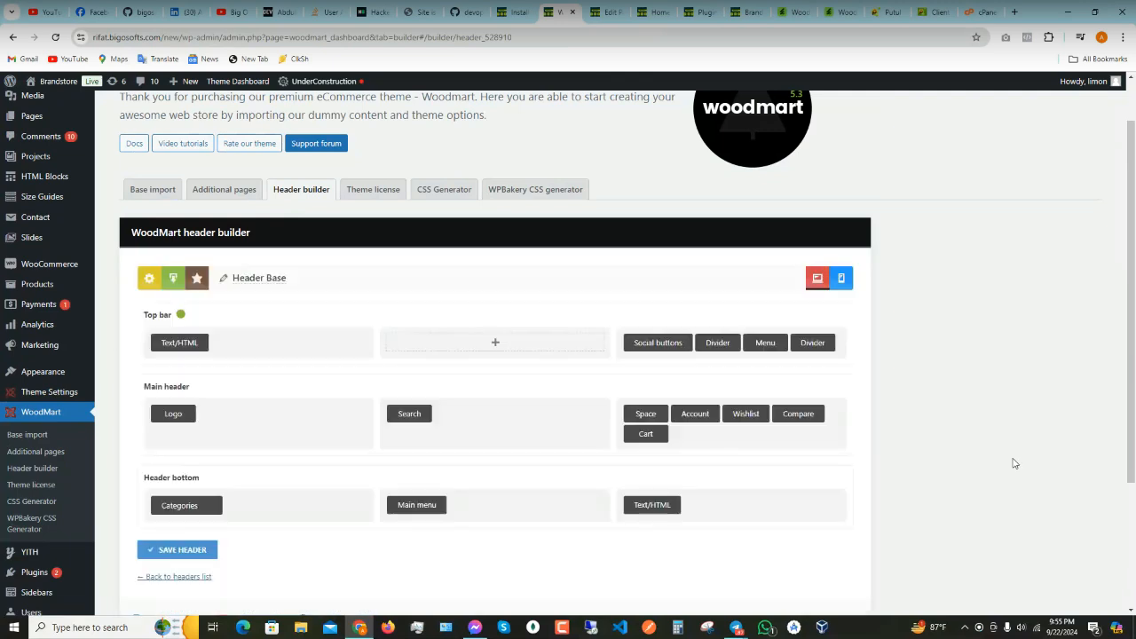
pyautogui.scroll(1, 385, 446)
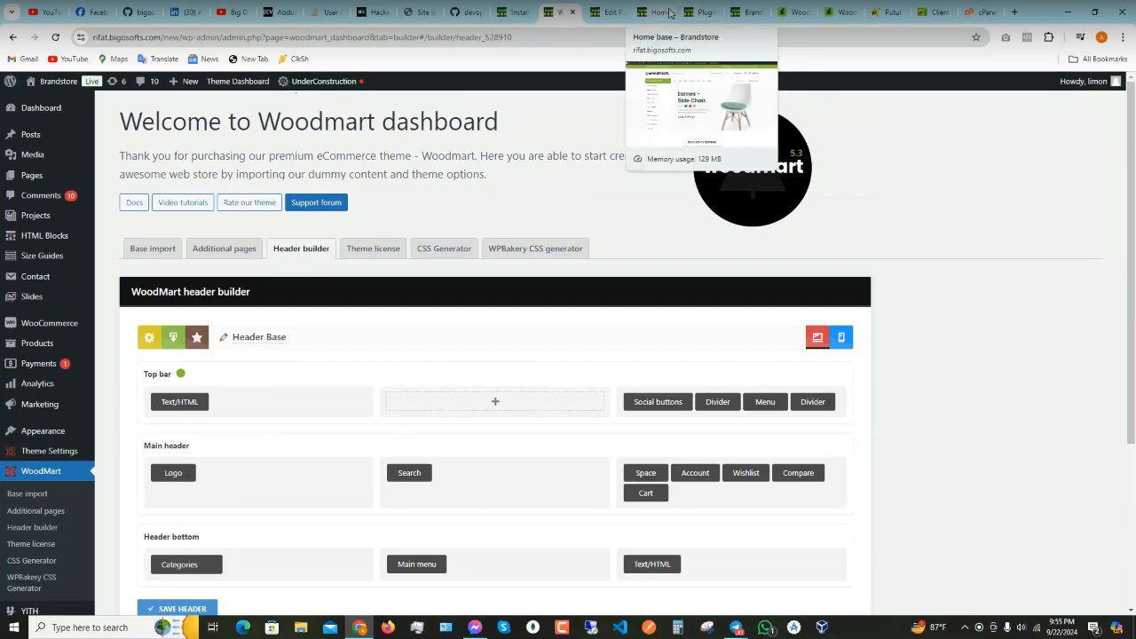
pyautogui.click(669, 12)
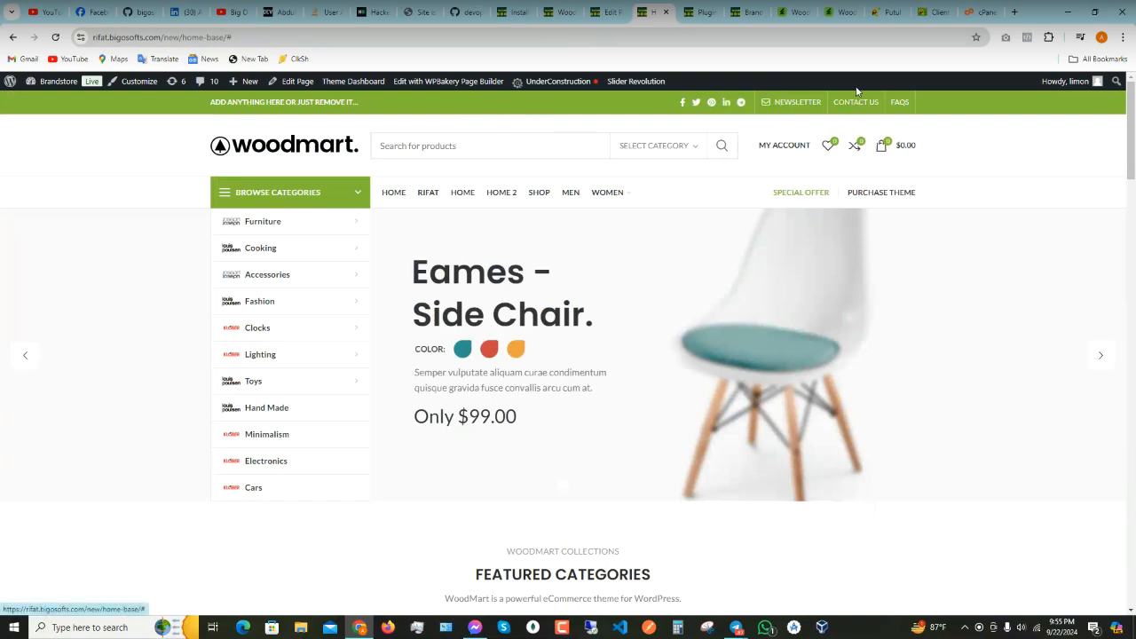
# - Close the leftover front-end editor and shop page tabs
pyautogui.click(519, 20)
pyautogui.click(467, 19)
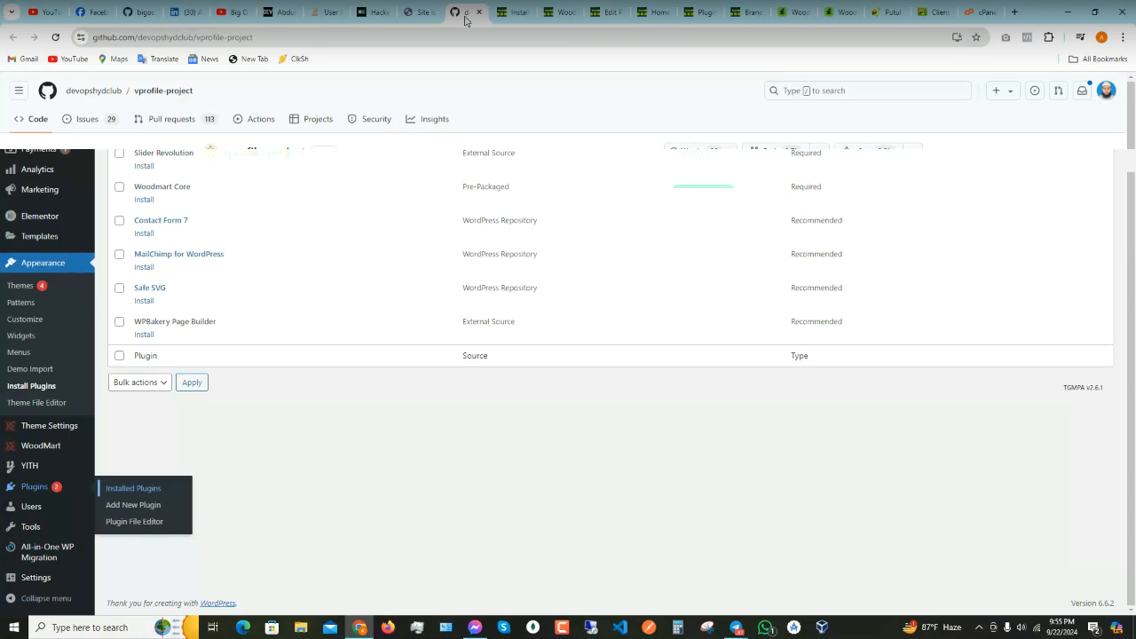
pyautogui.click(659, 11)
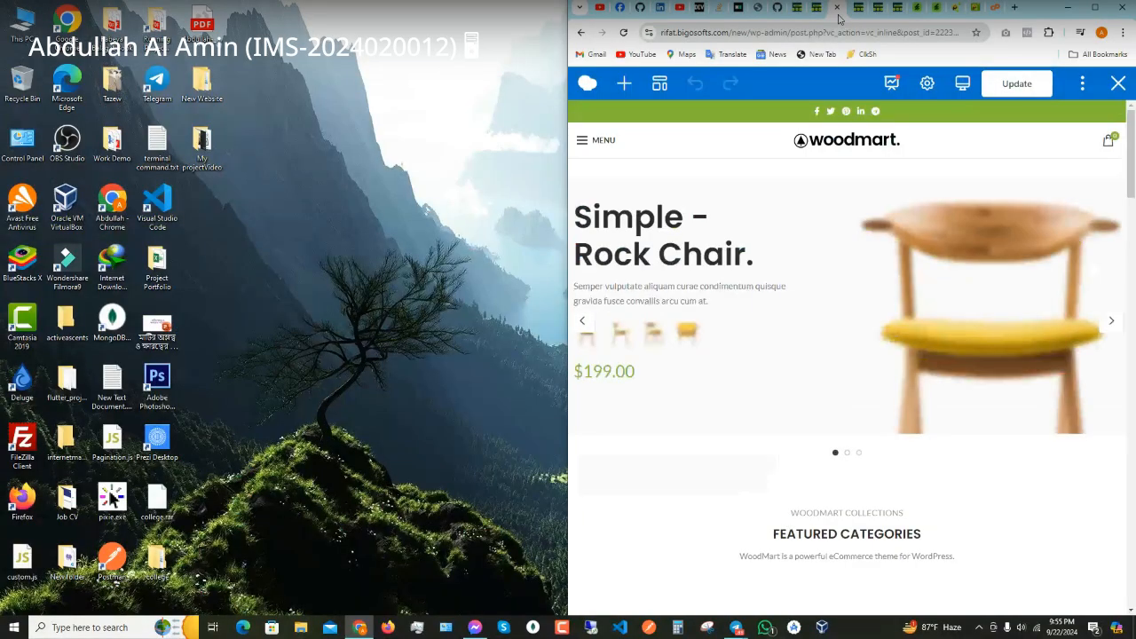
pyautogui.click(895, 13)
pyautogui.click(816, 11)
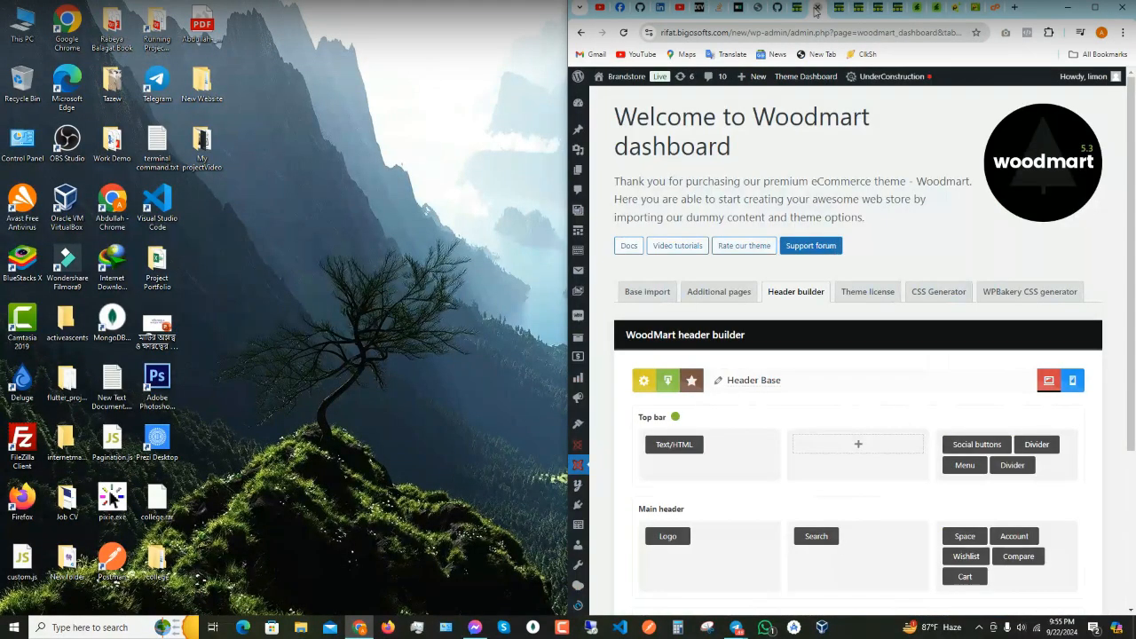
pyautogui.click(816, 11)
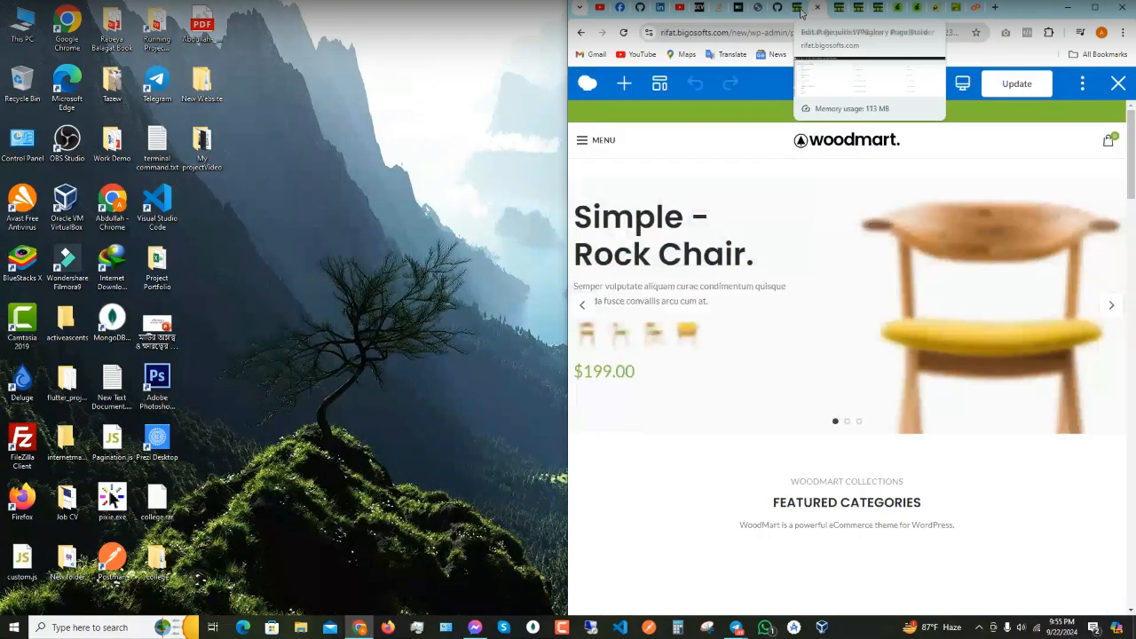
pyautogui.click(816, 12)
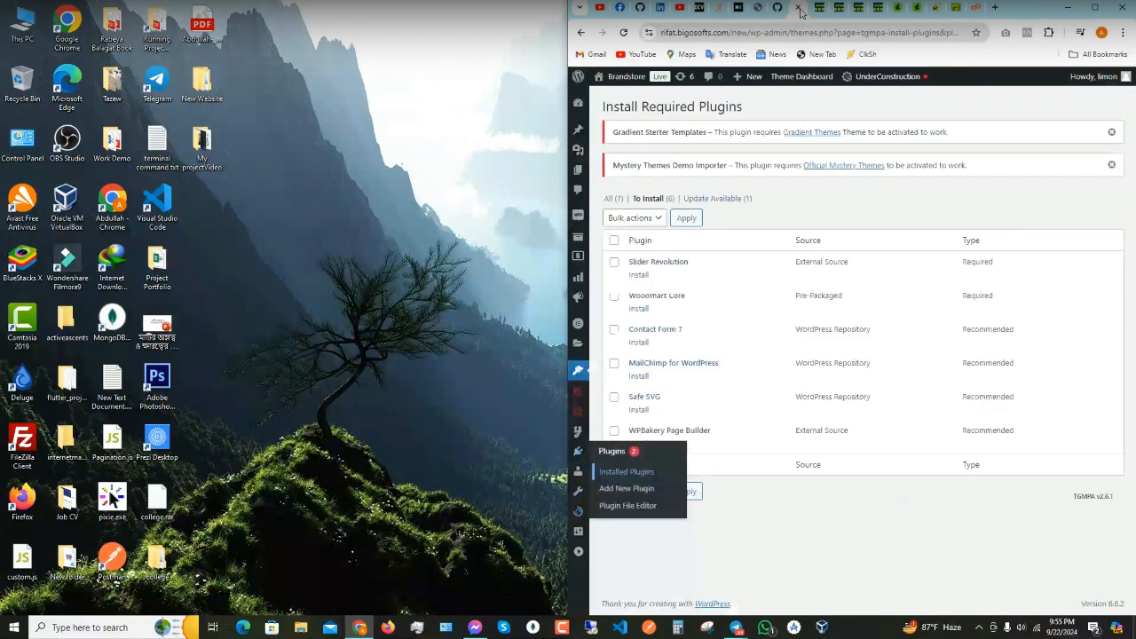
# - Open the WoodMart Header builder in a new window and snap it to the left half
pyautogui.moveTo(582, 416)
pyautogui.rightClick(627, 465)
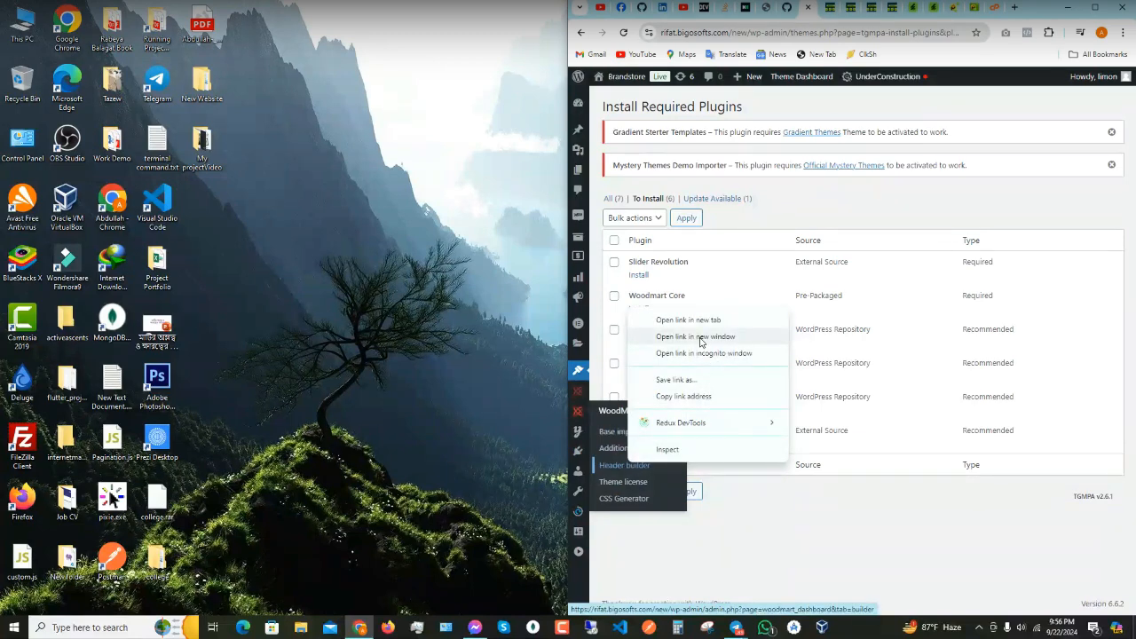
pyautogui.click(700, 342)
pyautogui.moveTo(914, 10); pyautogui.dragTo(2, 266)
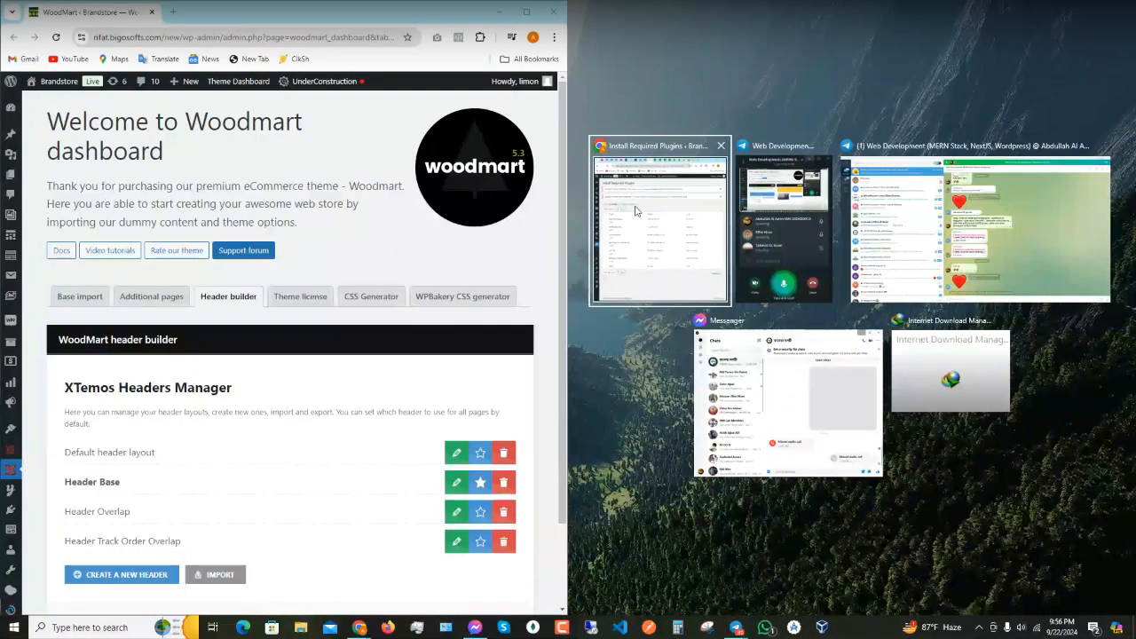
# - Put the home-base demo page in the right-half window and zoom out to 80%
pyautogui.click(639, 213)
pyautogui.click(890, 21)
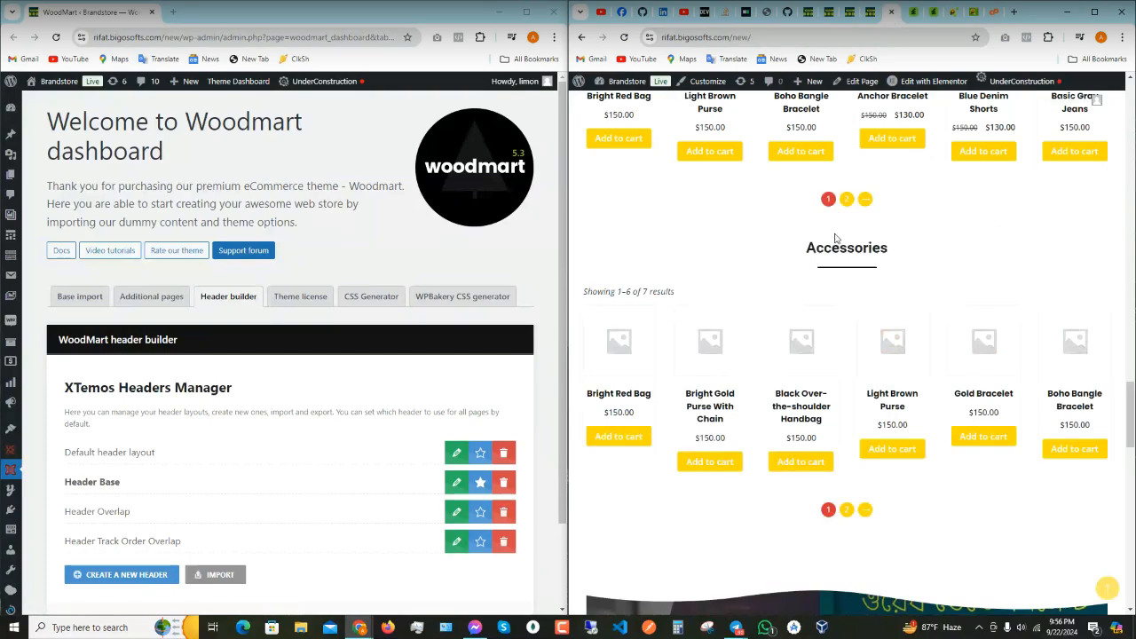
pyautogui.scroll(15, 834, 237)
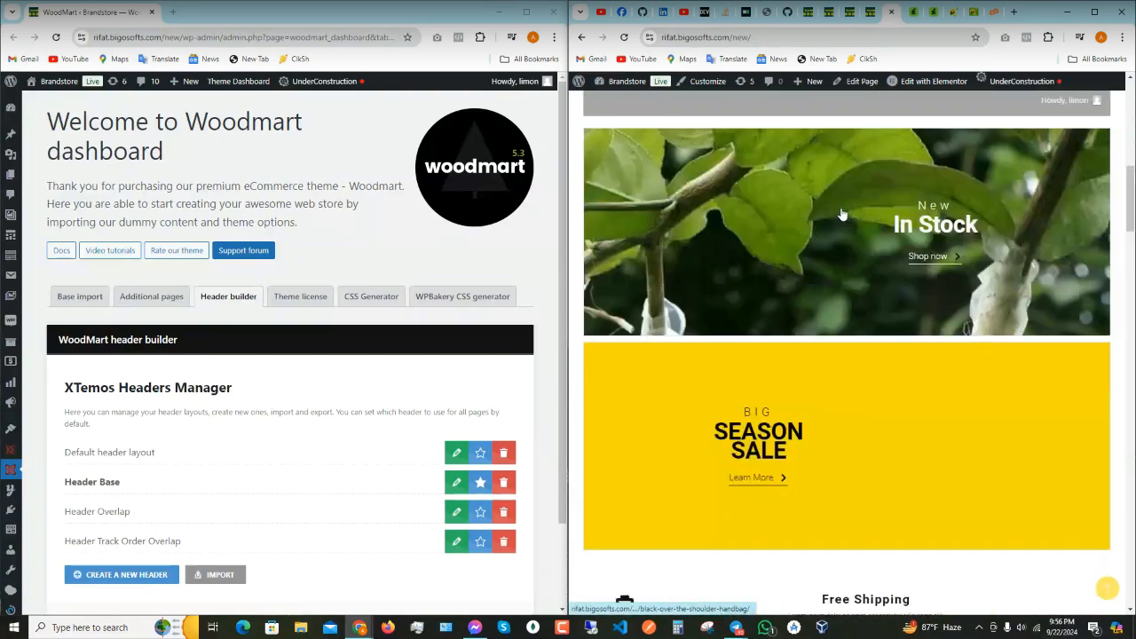
pyautogui.scroll(5, 842, 213)
pyautogui.click(849, 14)
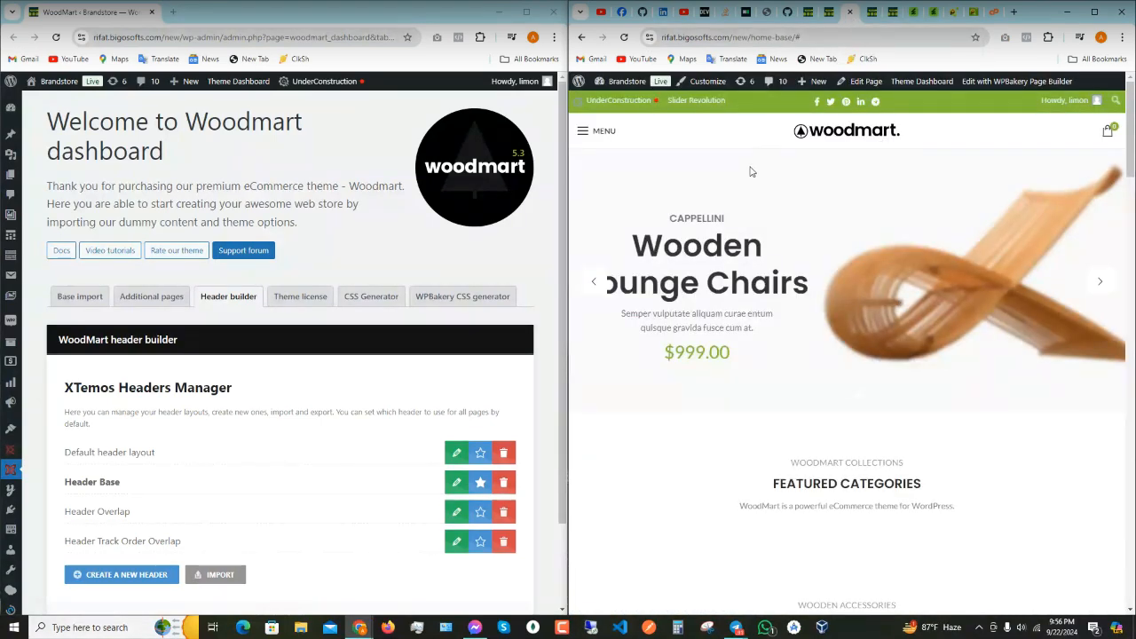
pyautogui.hotkey('ctrl', '-')
pyautogui.hotkey('ctrl', '-')
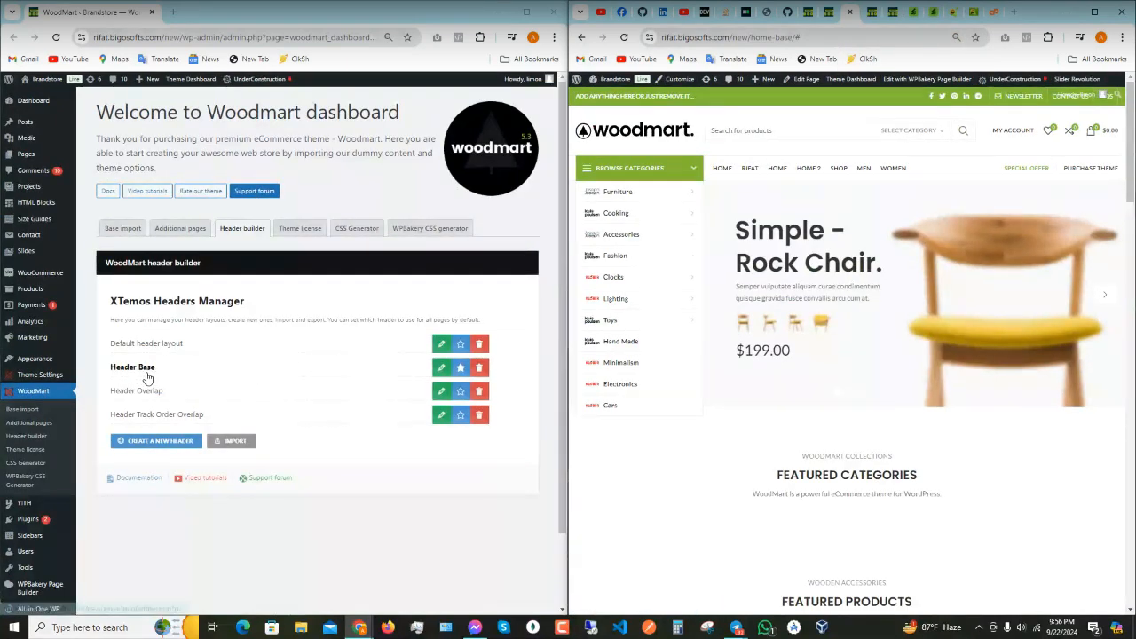
# - Edit the Header Base layout and open the top-bar Text/HTML element's settings
pyautogui.click(441, 367)
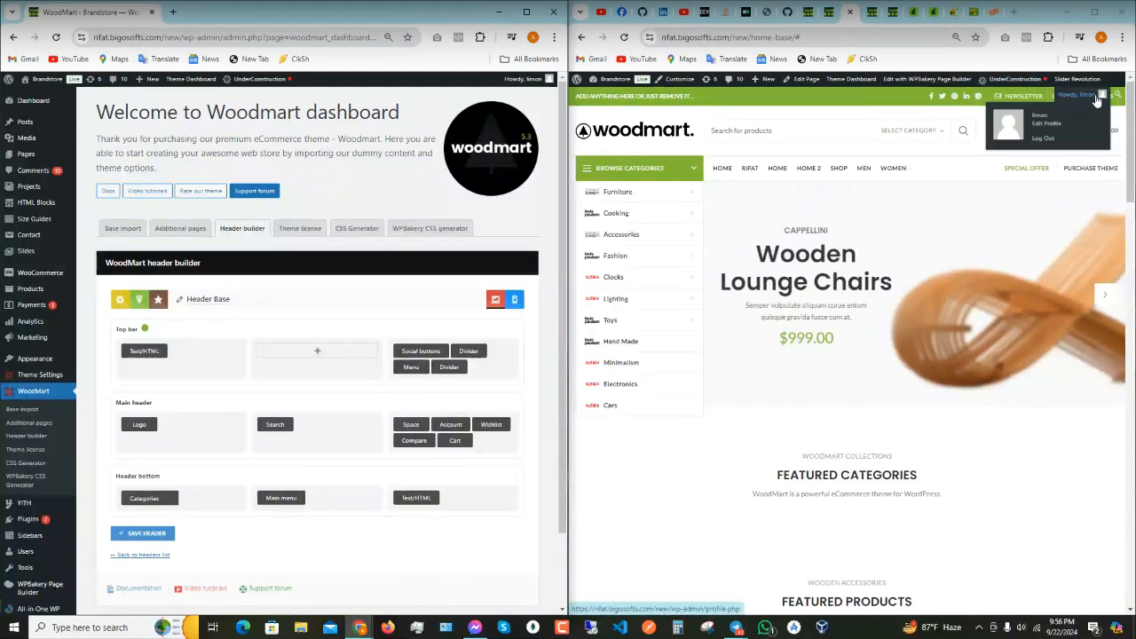
pyautogui.moveTo(428, 371); pyautogui.dragTo(445, 369)
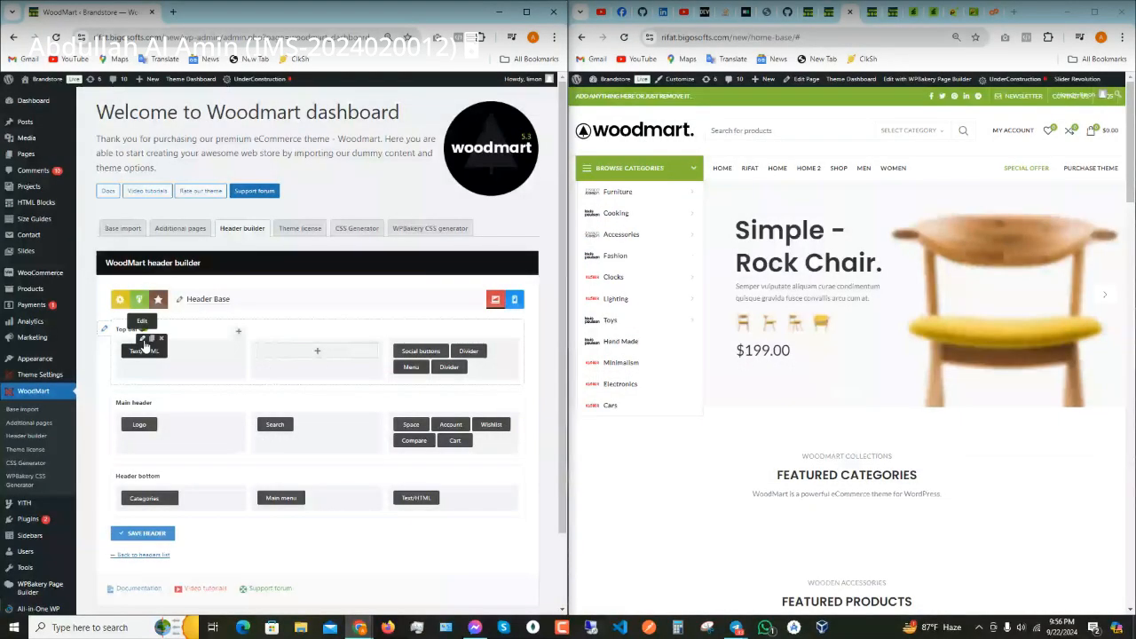
pyautogui.click(143, 341)
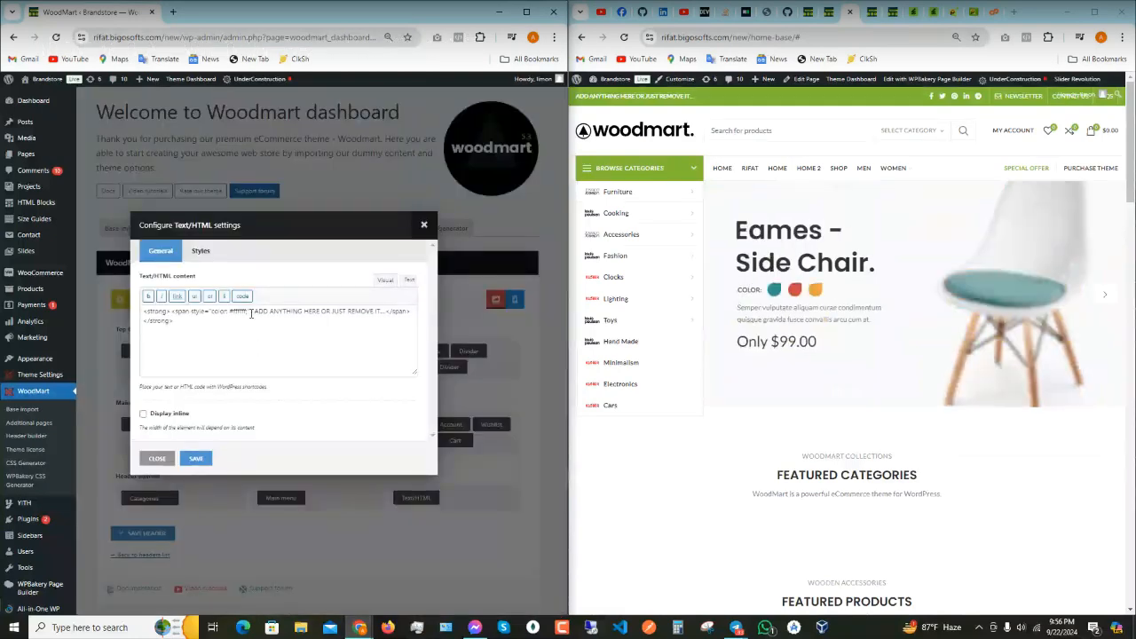
# - Replace 'JUST REMOVE IT' in the top-bar text with 'Speak to' plus a contact's name
pyautogui.click(177, 324)
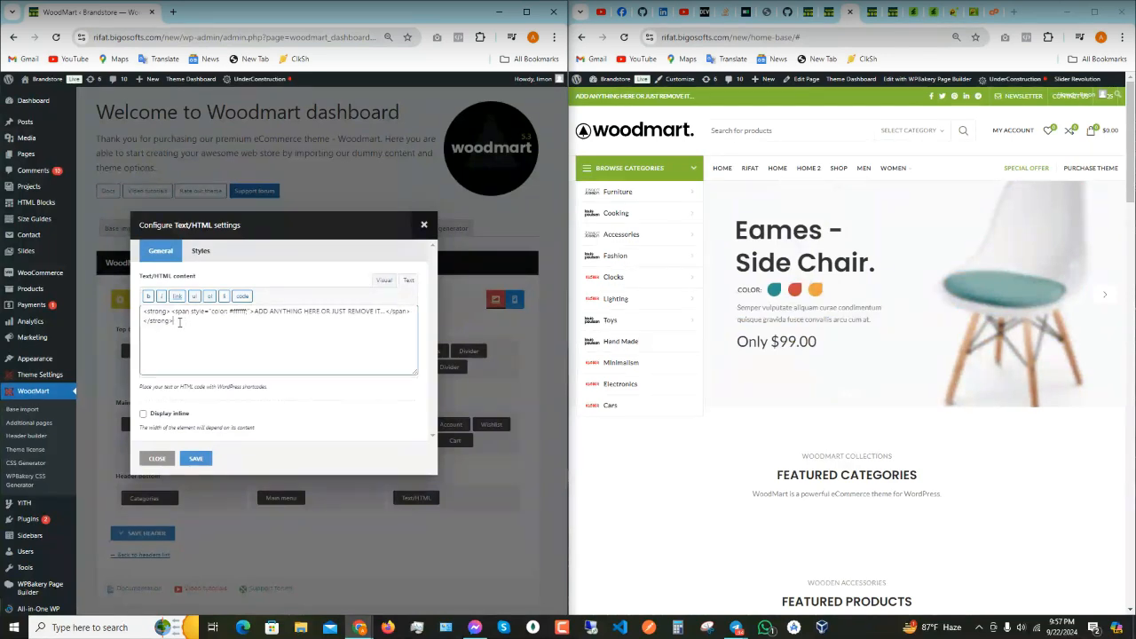
pyautogui.hotkey('ctrl', 'a')
pyautogui.click(182, 321)
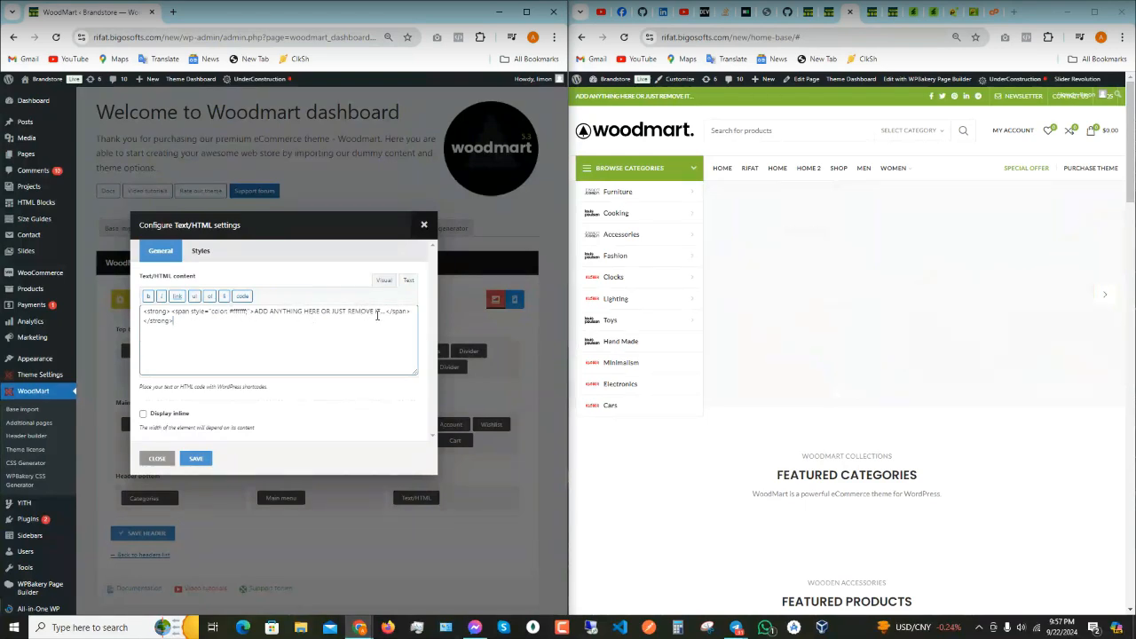
pyautogui.press('BackSpace')
pyautogui.press('BackSpace')
pyautogui.press('BackSpace')
pyautogui.press('BackSpace')
pyautogui.press('BackSpace')
pyautogui.press('BackSpace')
pyautogui.press('BackSpace')
pyautogui.press('BackSpace')
pyautogui.press('BackSpace')
pyautogui.press('BackSpace')
pyautogui.press('BackSpace')
pyautogui.press('BackSpace')
pyautogui.press('BackSpace')
pyautogui.press('BackSpace')
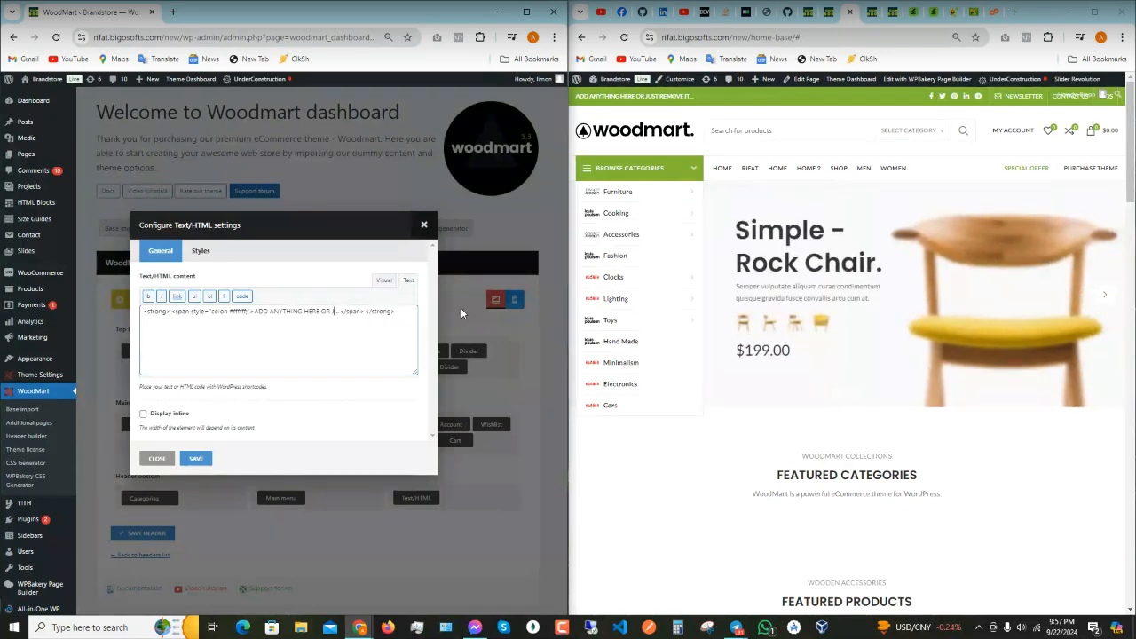
pyautogui.write('Speak to Tahmid')
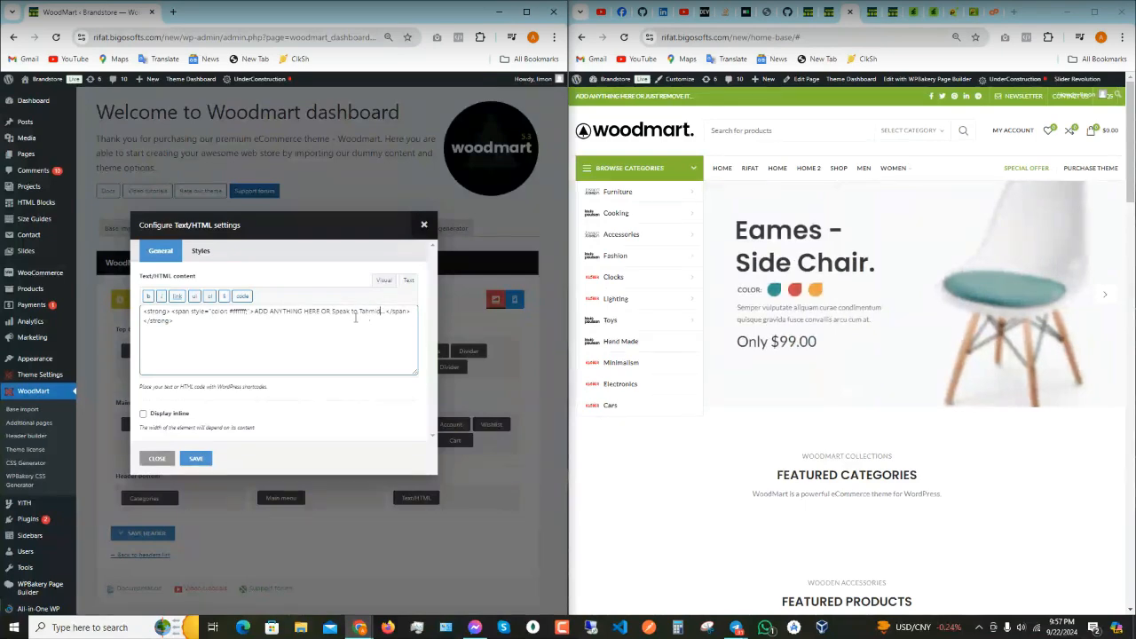
pyautogui.click(195, 459)
# - Save the Header Base layout and reload the storefront to see the new top-bar message
pyautogui.scroll(-1, 424, 439)
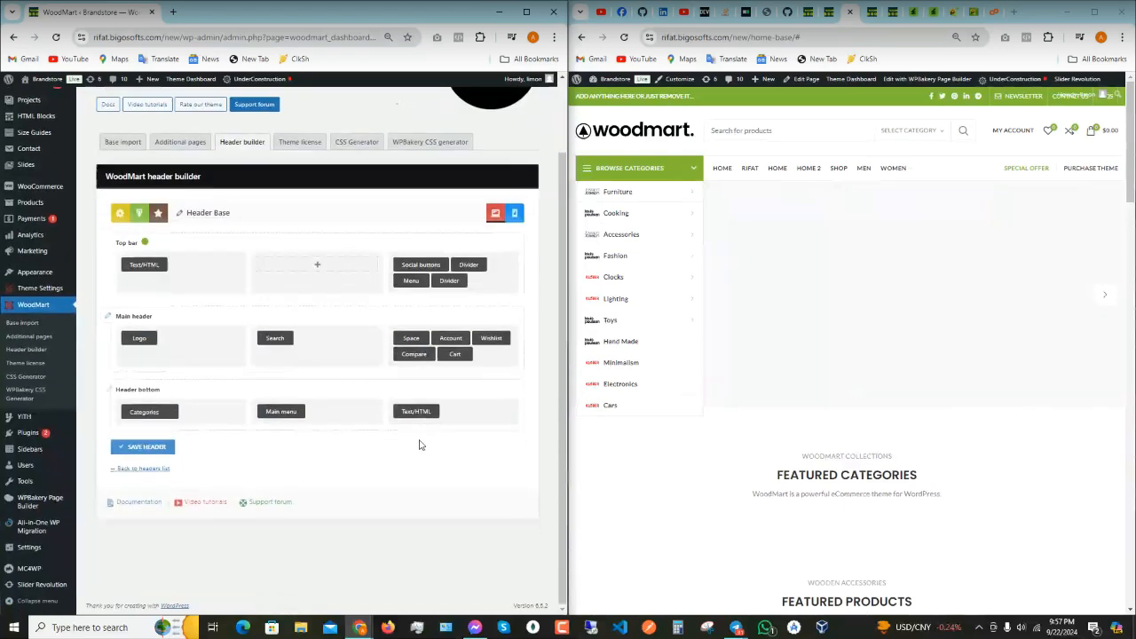
pyautogui.scroll(1, 393, 514)
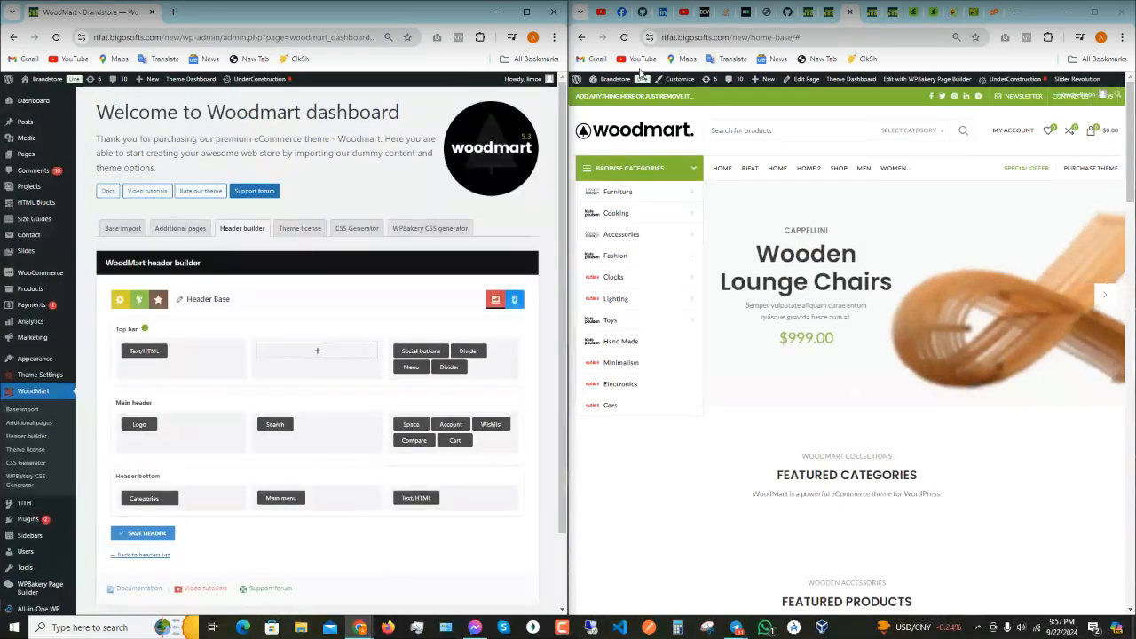
pyautogui.click(624, 36)
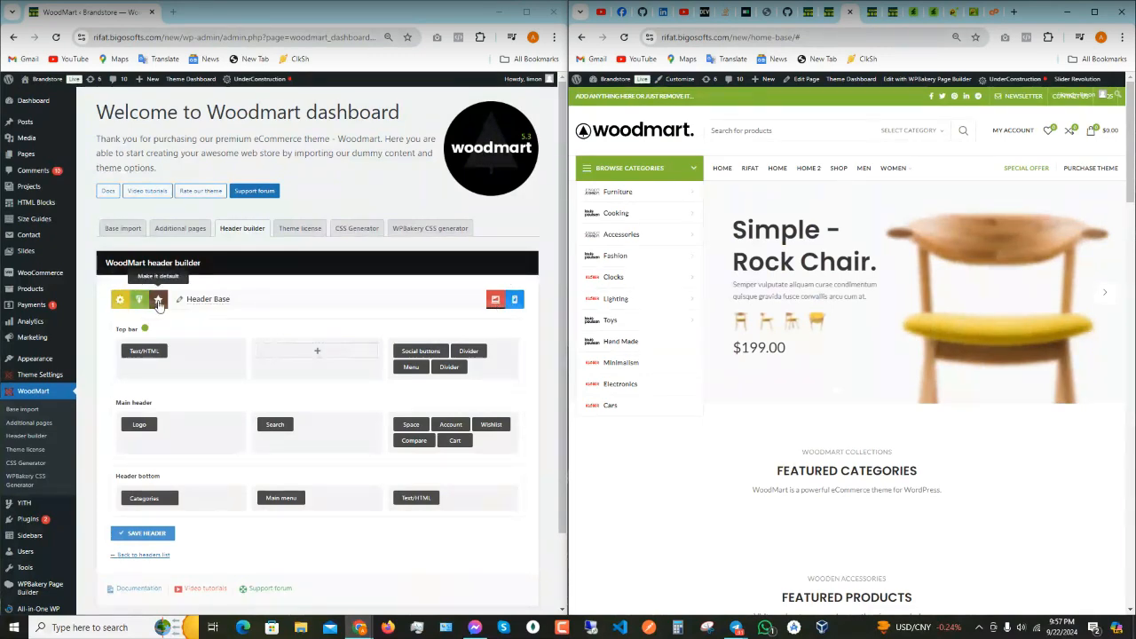
pyautogui.scroll(-1, 196, 424)
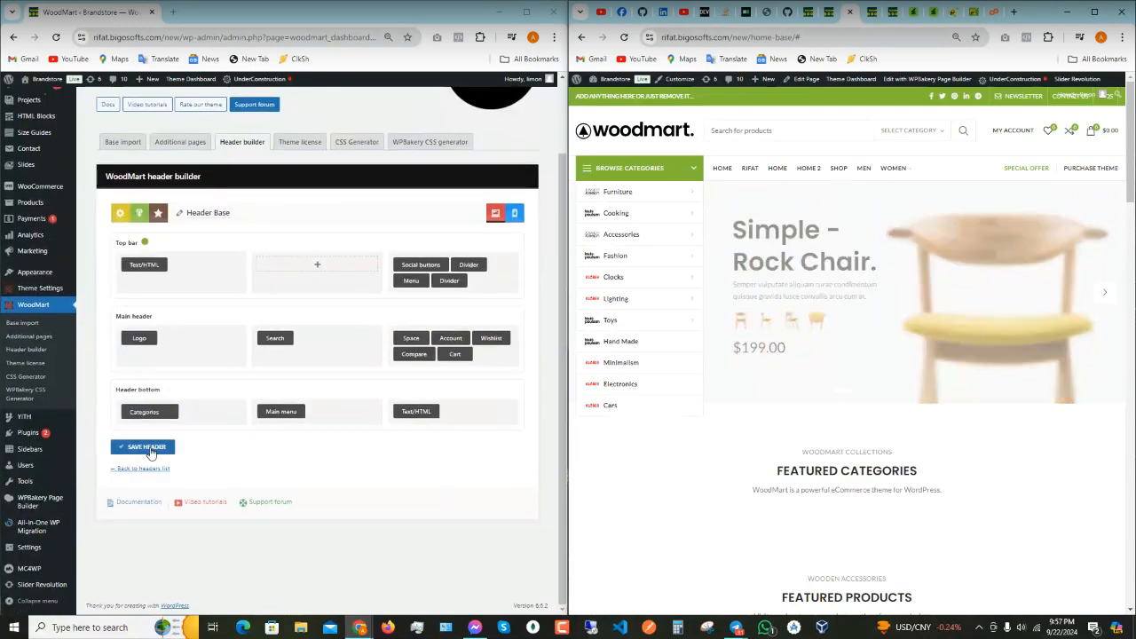
pyautogui.click(146, 446)
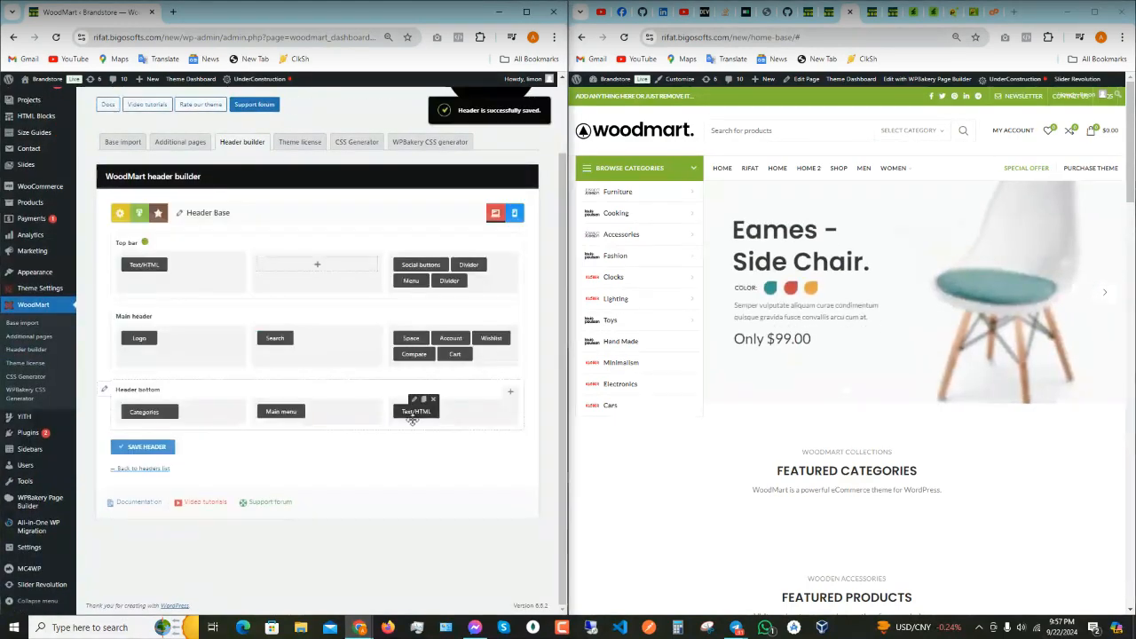
pyautogui.scroll(1, 415, 415)
pyautogui.click(873, 237)
pyautogui.press('F5')
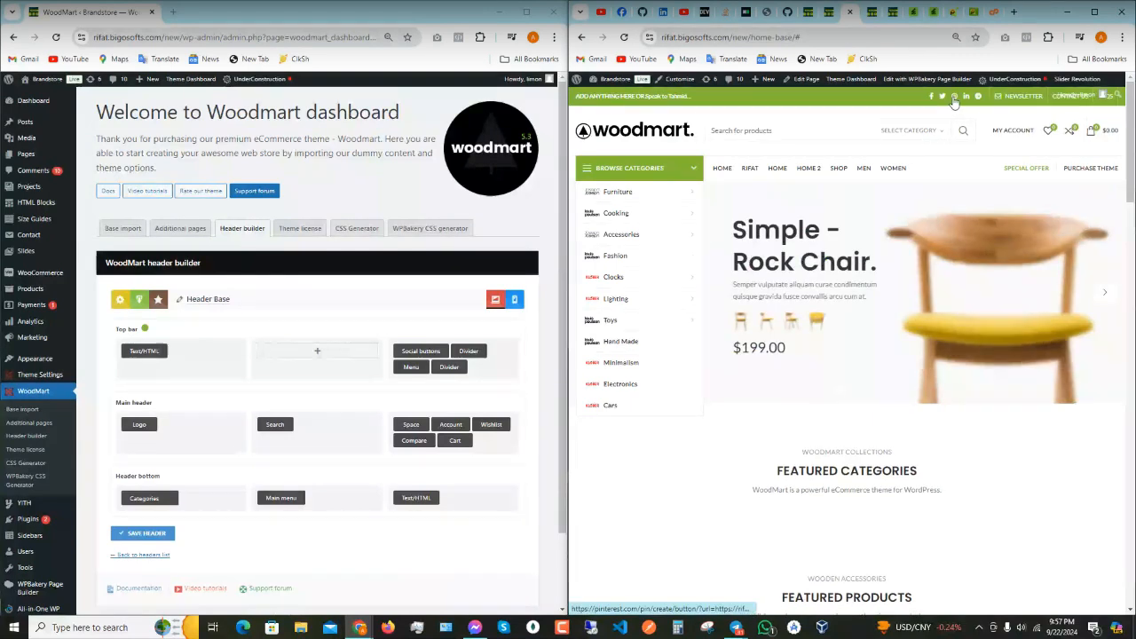
pyautogui.click(424, 342)
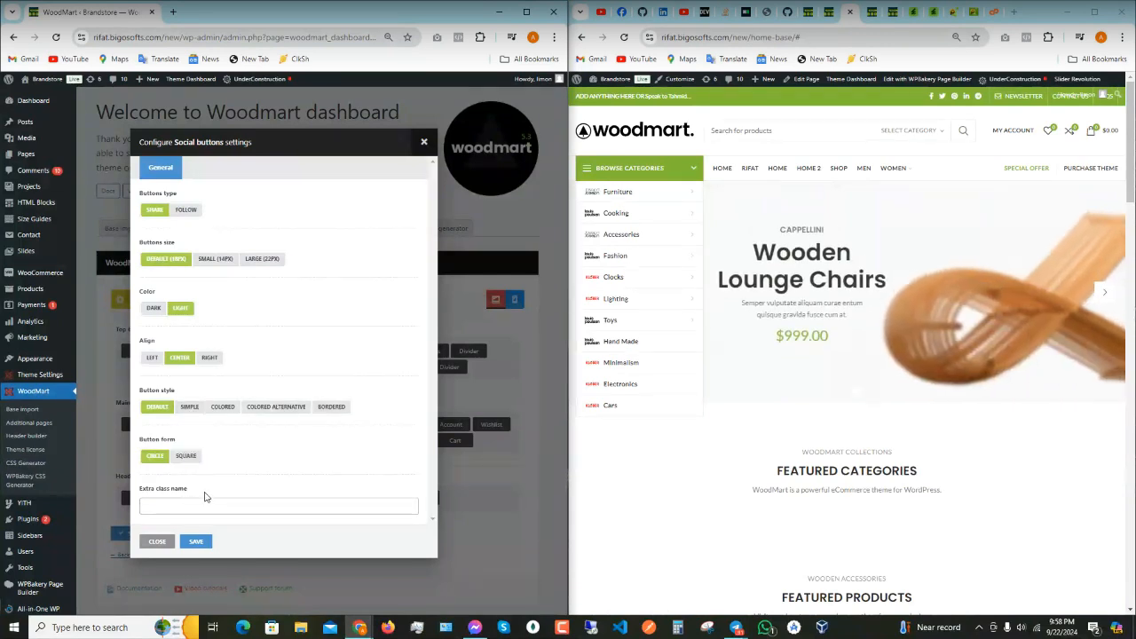
pyautogui.click(161, 519)
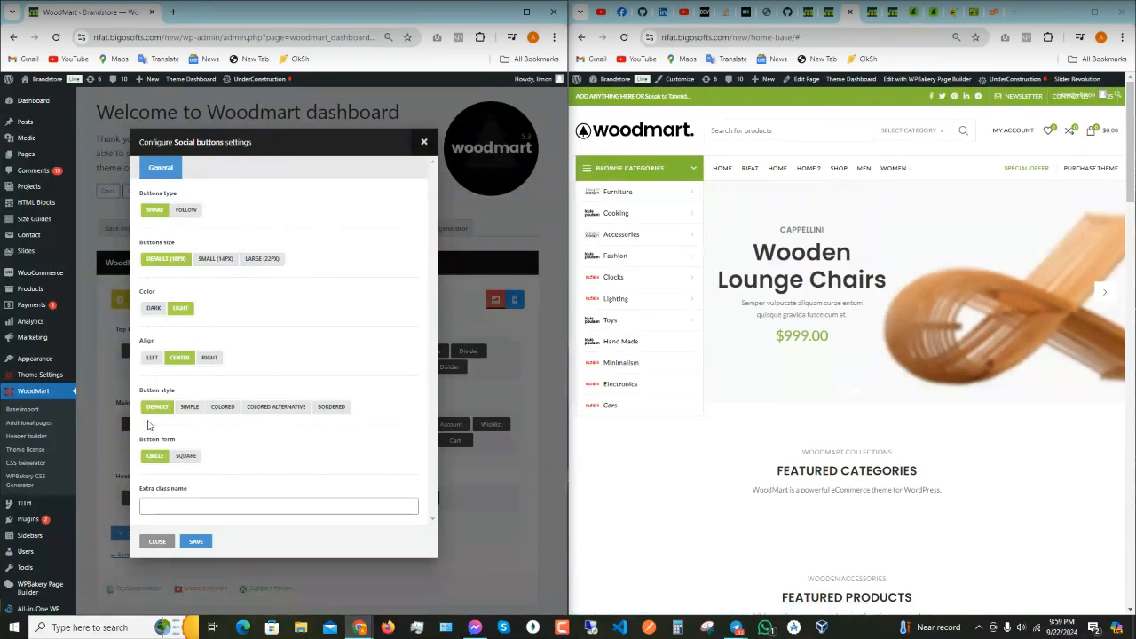
pyautogui.click(192, 541)
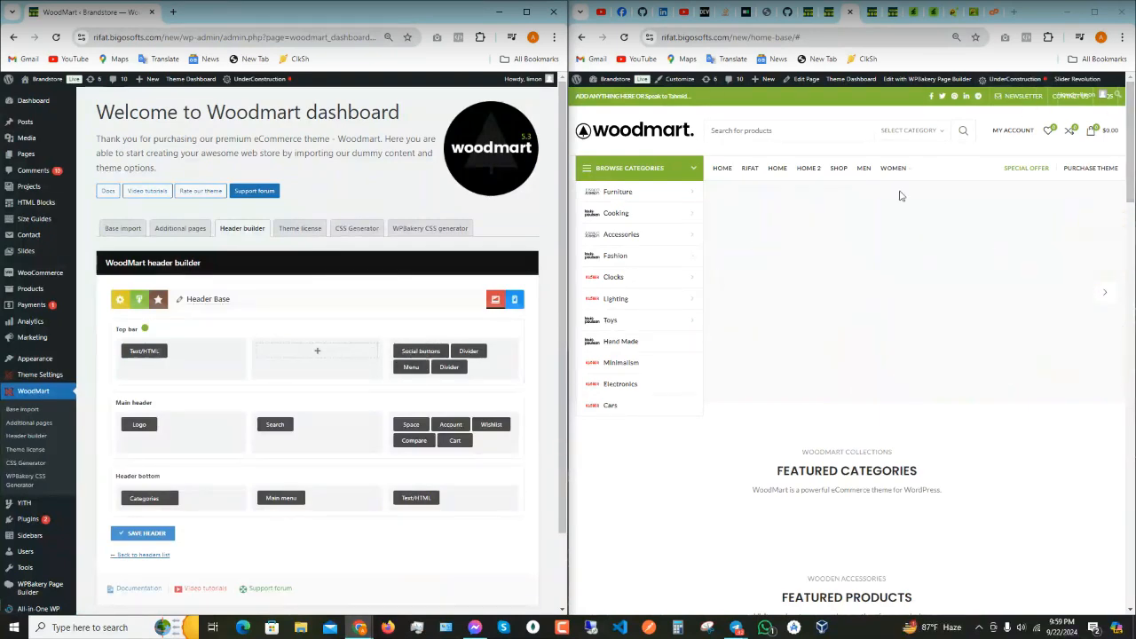
# - Check the Menu element settings, then open Appearance > Menus in a new tab
pyautogui.click(404, 356)
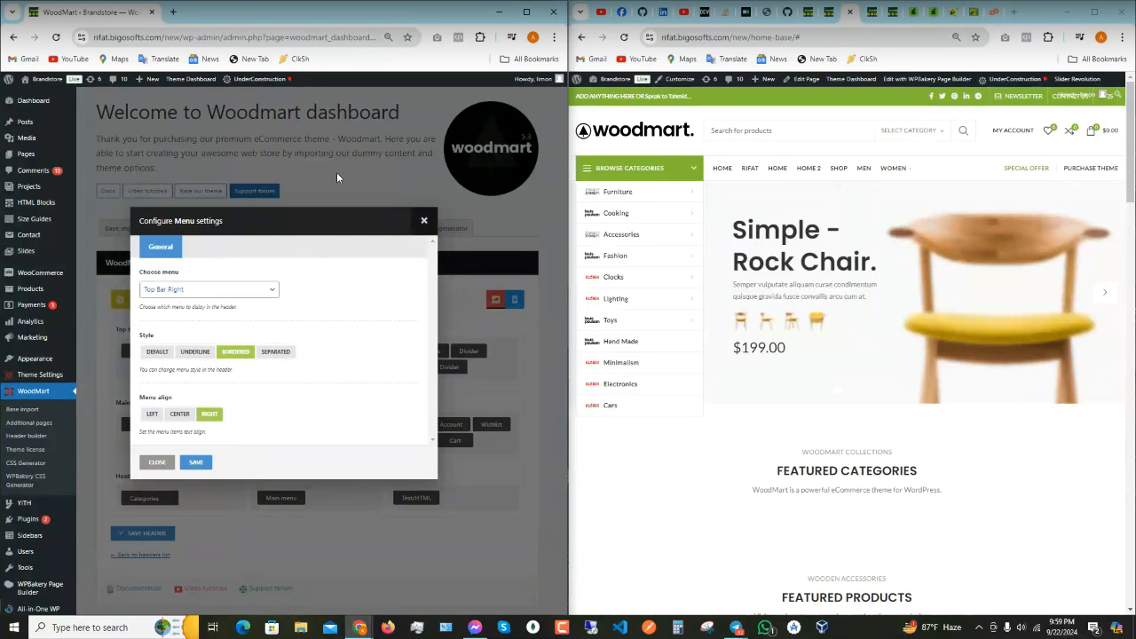
pyautogui.click(424, 221)
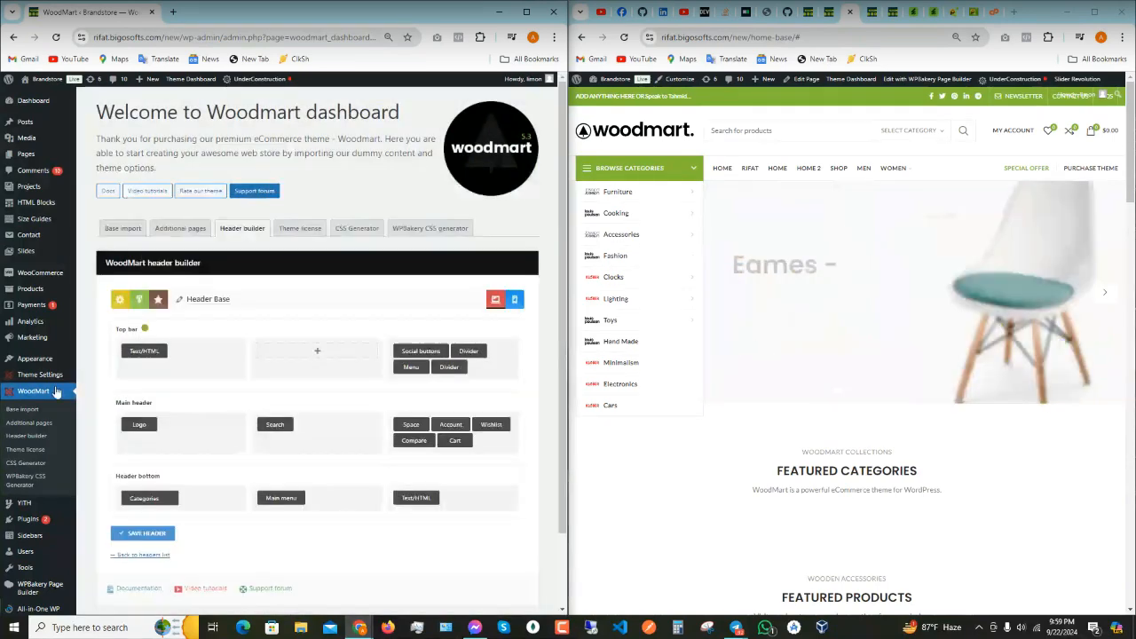
pyautogui.moveTo(97, 363)
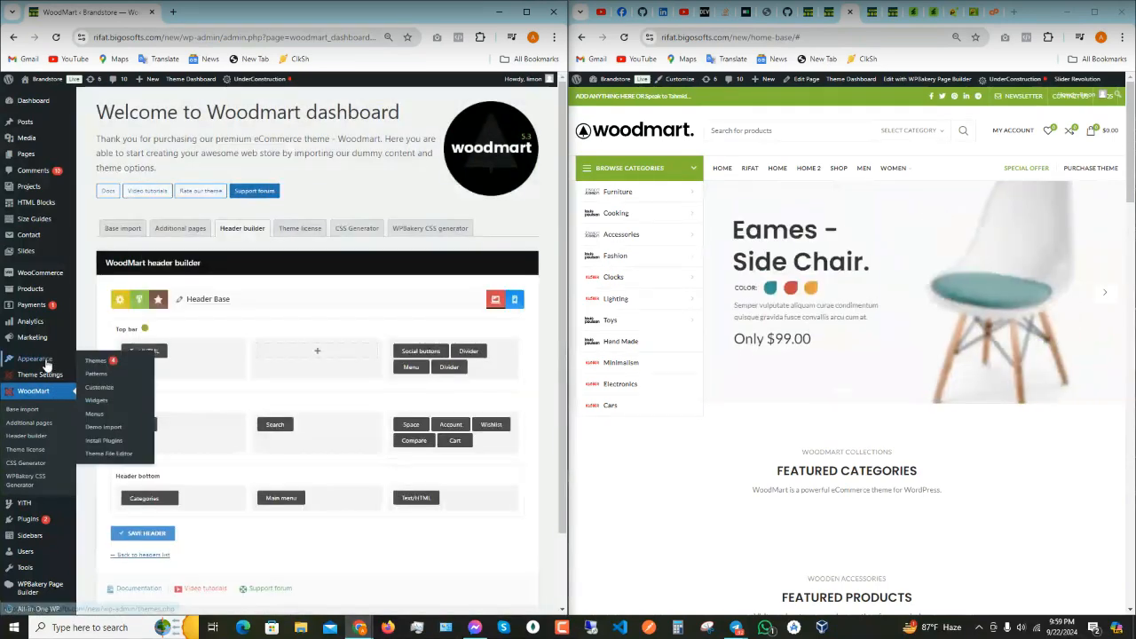
pyautogui.rightClick(96, 412)
pyautogui.click(147, 421)
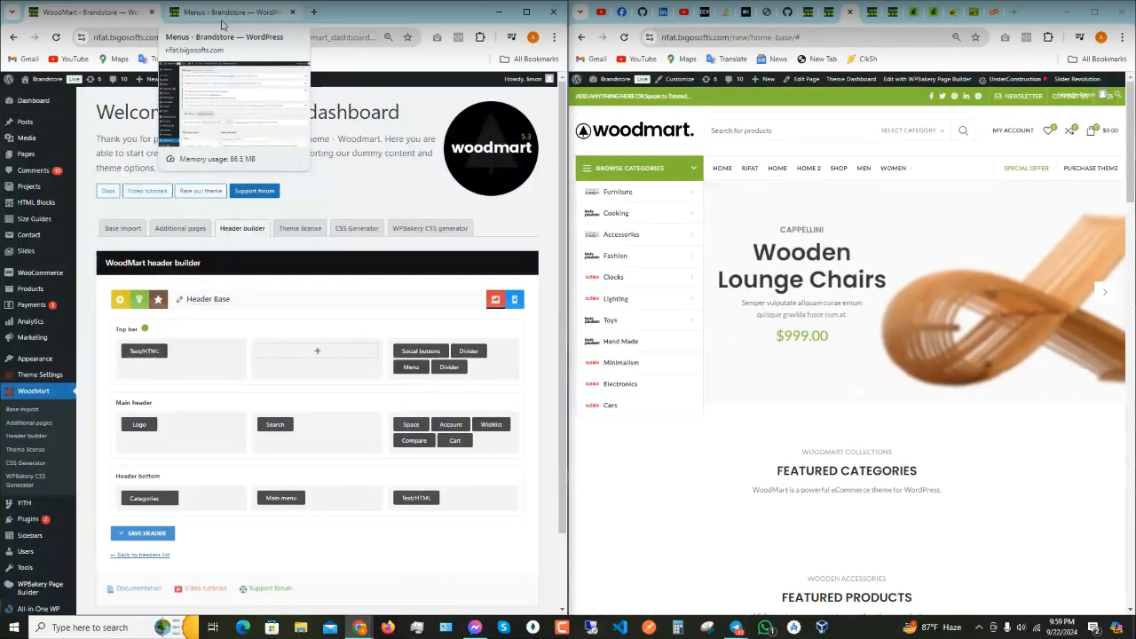
# - Load the Top Bar Right menu for editing on the Menus page
pyautogui.click(222, 24)
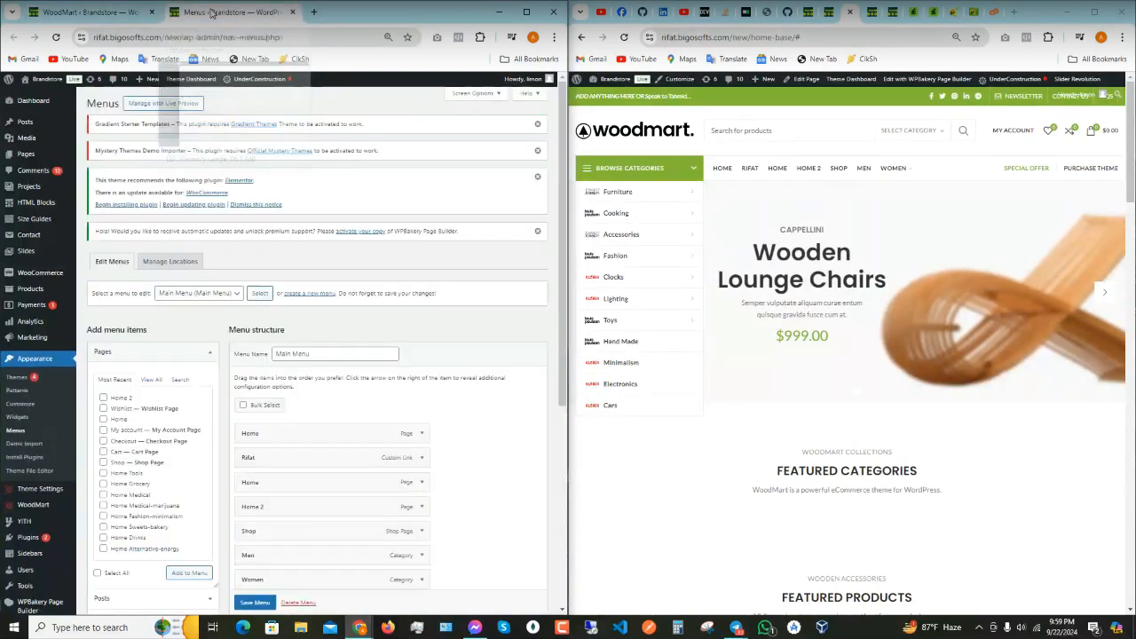
pyautogui.click(191, 295)
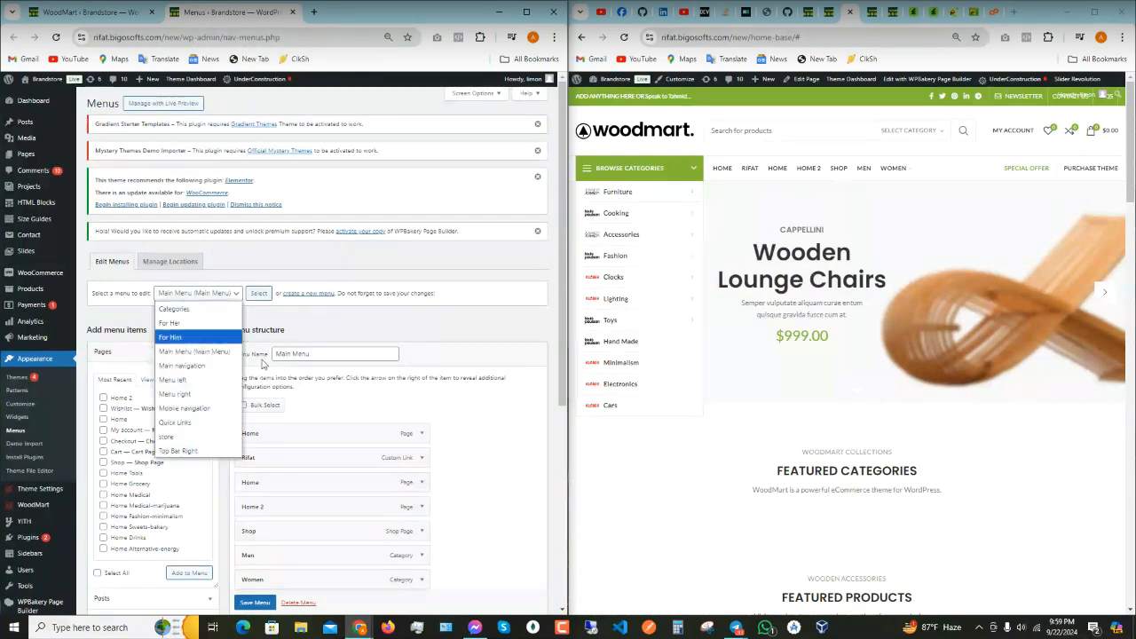
pyautogui.click(191, 452)
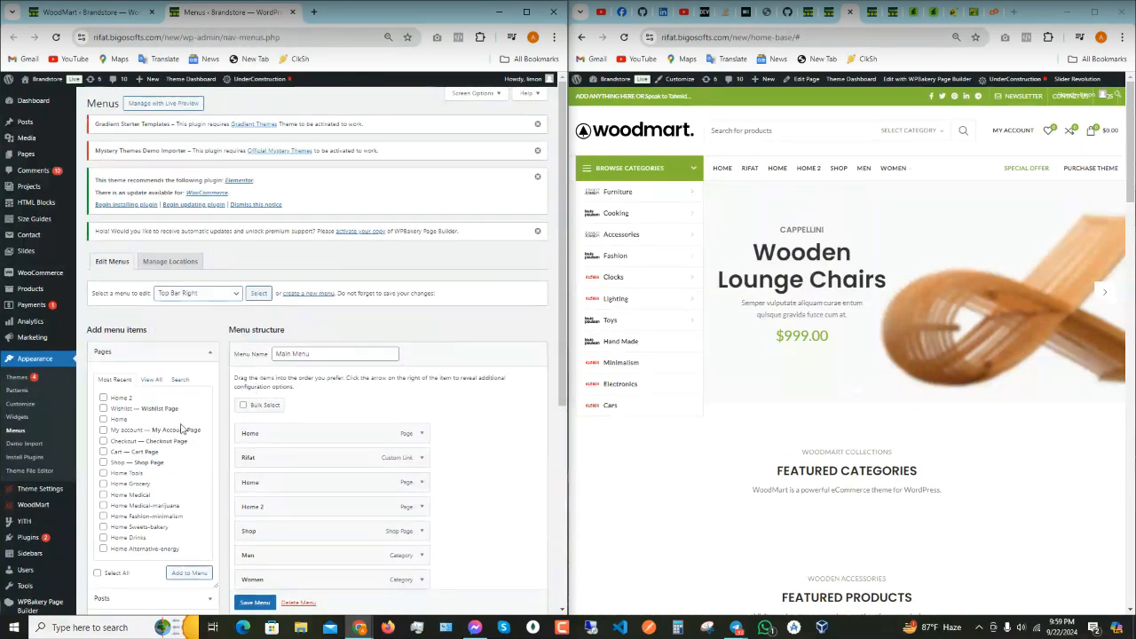
pyautogui.click(260, 293)
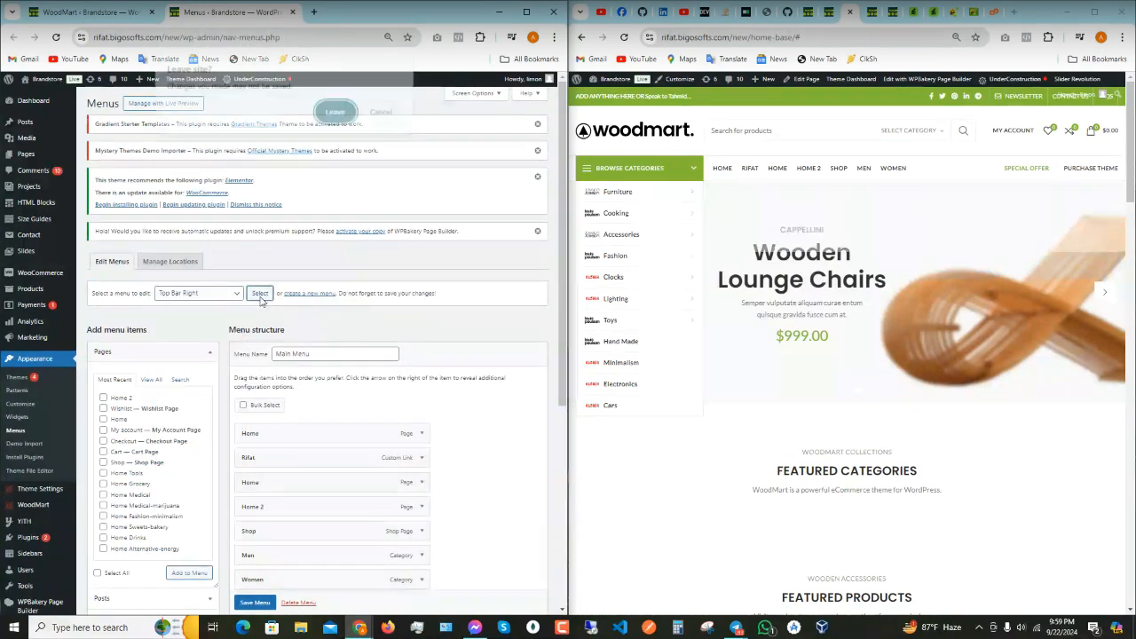
pyautogui.click(336, 113)
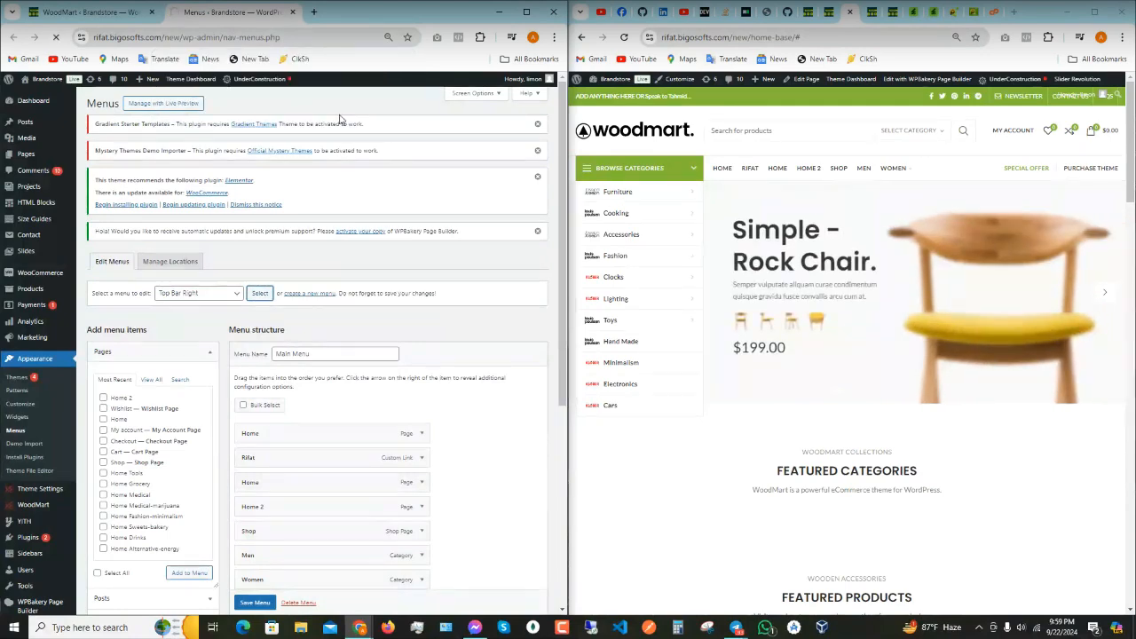
pyautogui.scroll(-2, 381, 286)
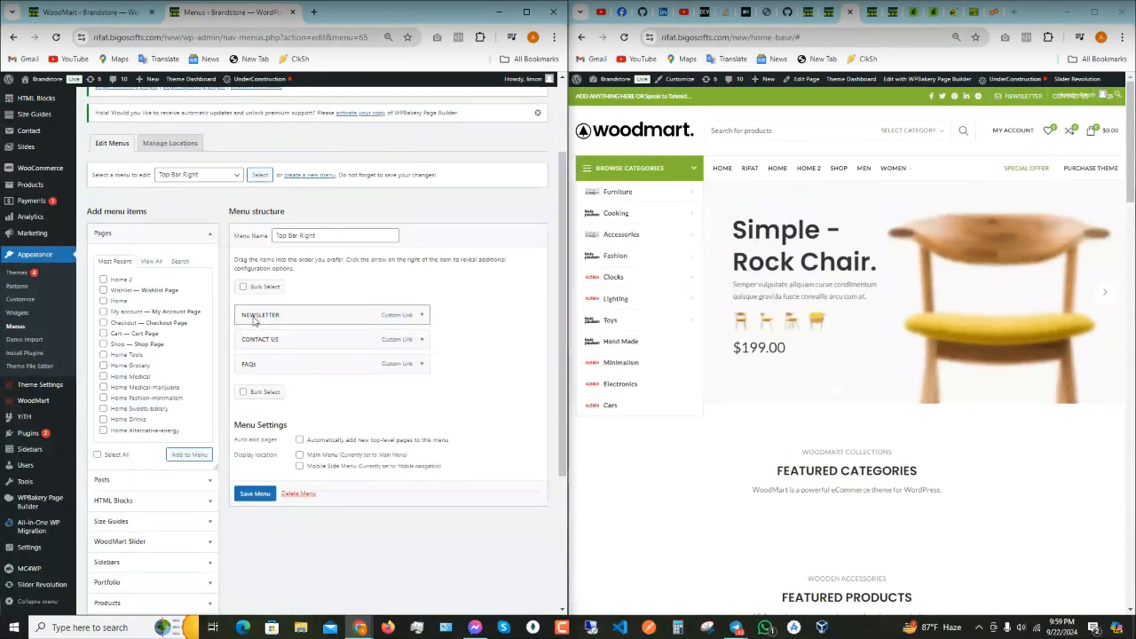
# - Relabel the NEWSLETTER and CONTACT US items with people's names
pyautogui.click(421, 317)
pyautogui.moveTo(291, 375); pyautogui.dragTo(199, 380)
pyautogui.write('Limon')
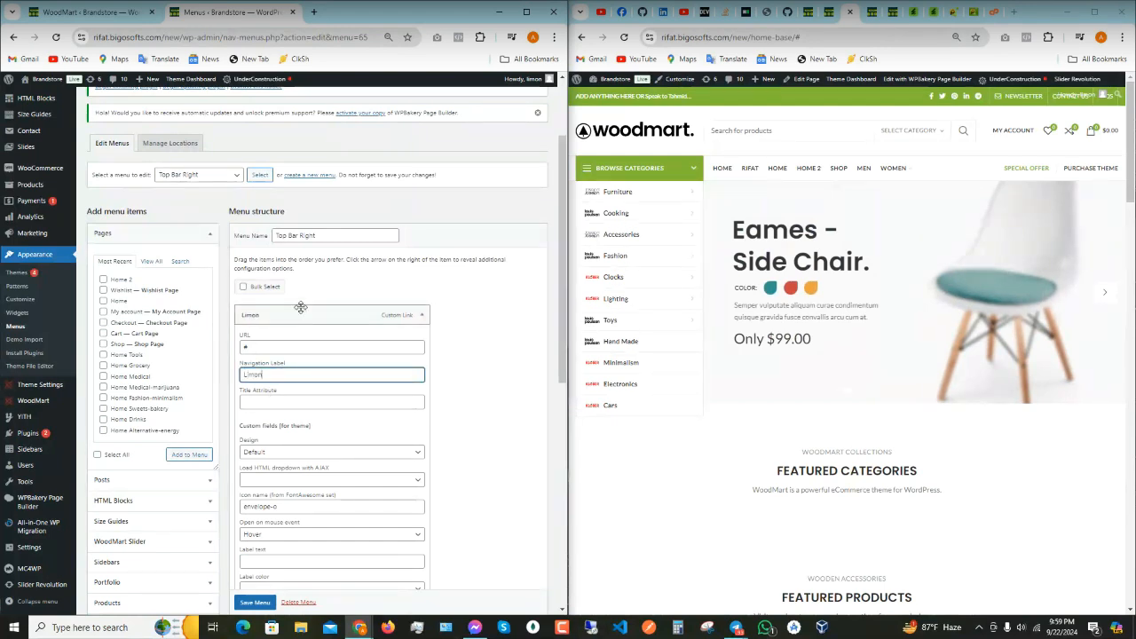
pyautogui.click(299, 315)
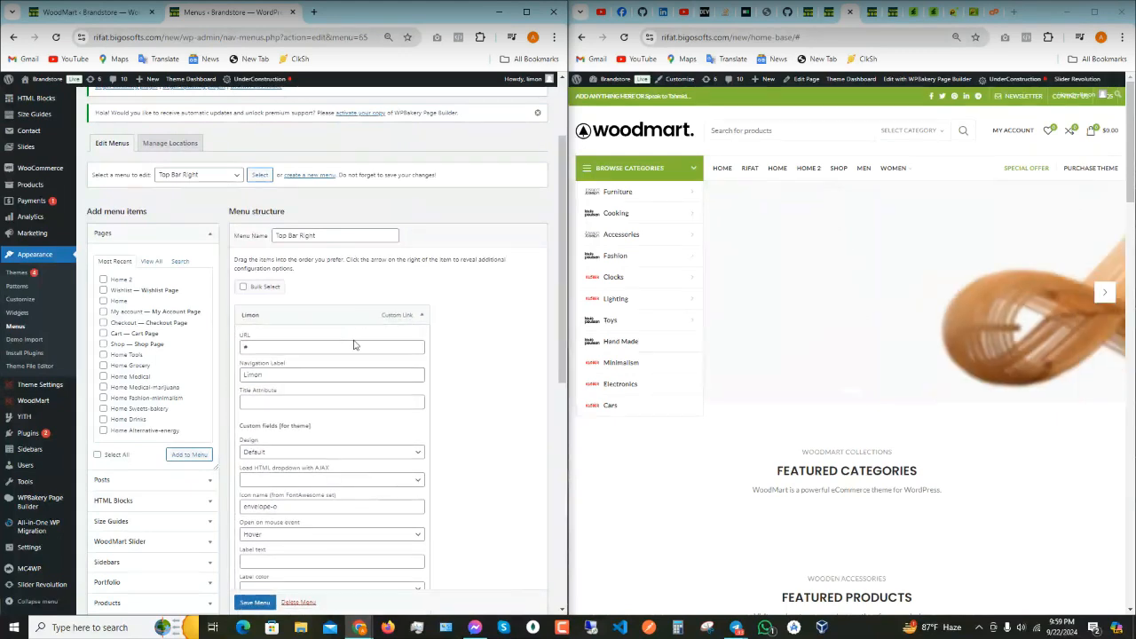
pyautogui.click(423, 315)
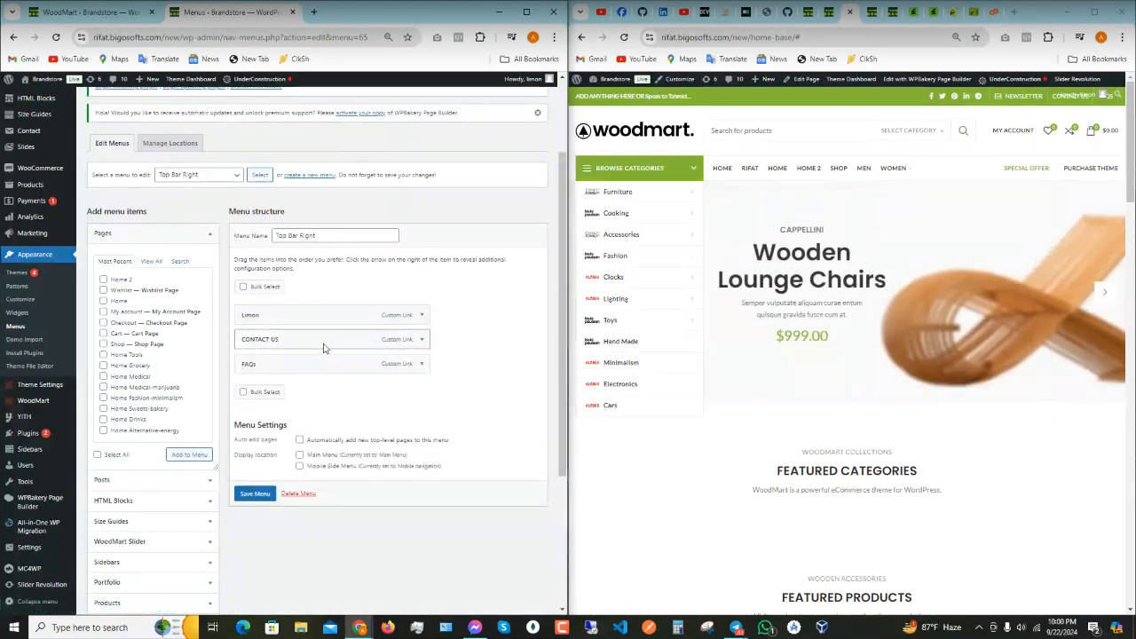
pyautogui.click(423, 340)
pyautogui.tripleClick(305, 398)
pyautogui.write('Tahmid')
pyautogui.click(422, 339)
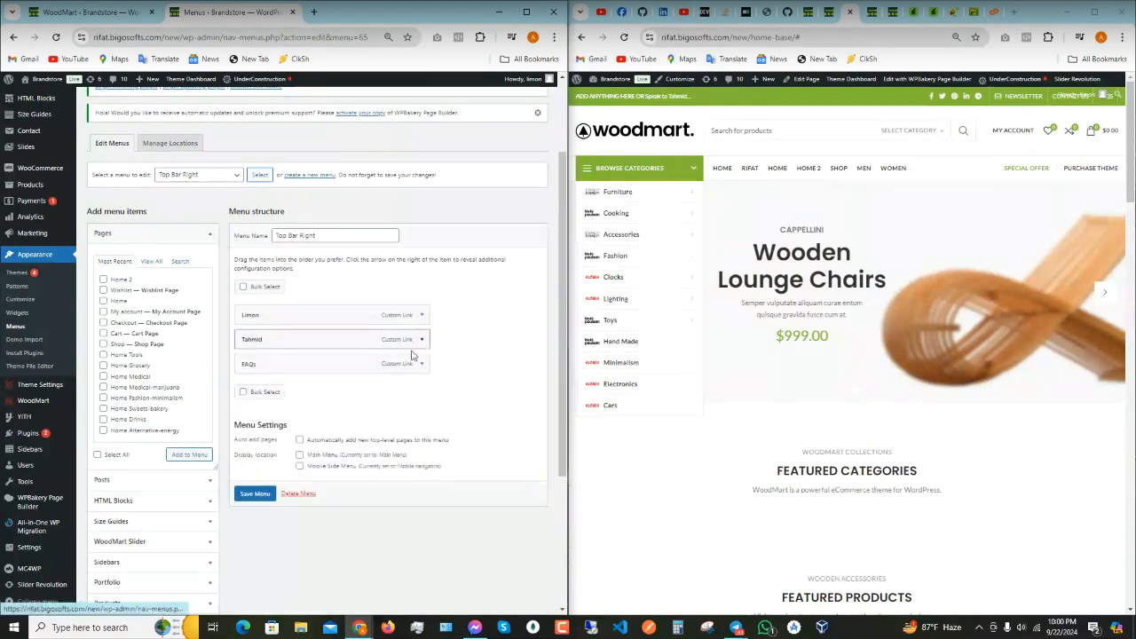
# - Relabel the FAQs item, save the Top Bar Right menu and reload the storefront
pyautogui.click(422, 364)
pyautogui.tripleClick(271, 425)
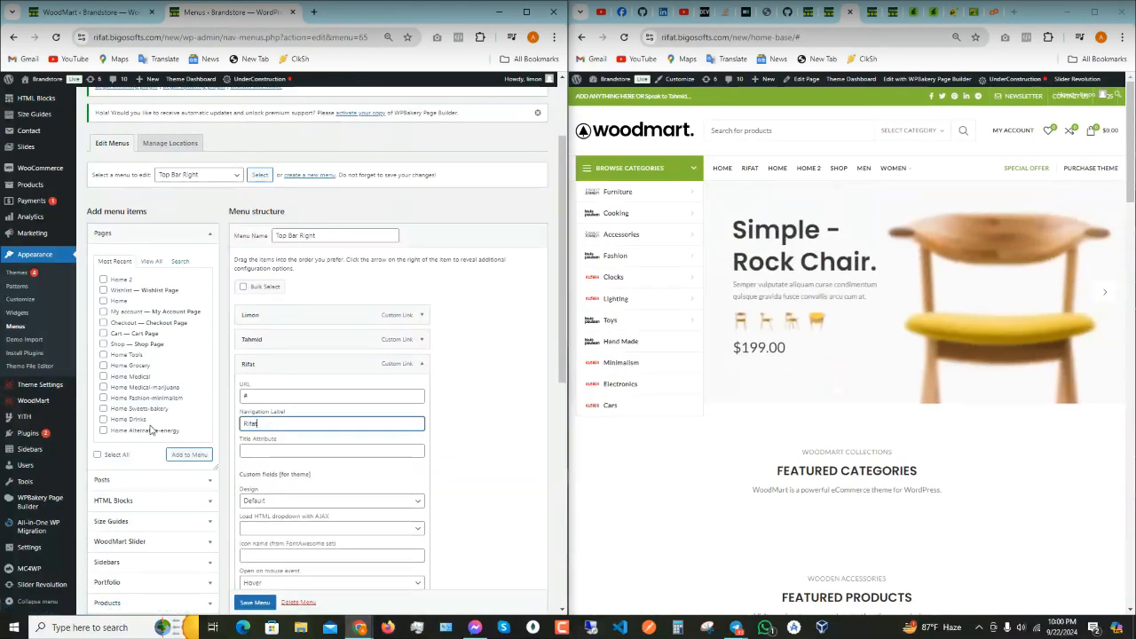
pyautogui.click(422, 366)
pyautogui.click(255, 493)
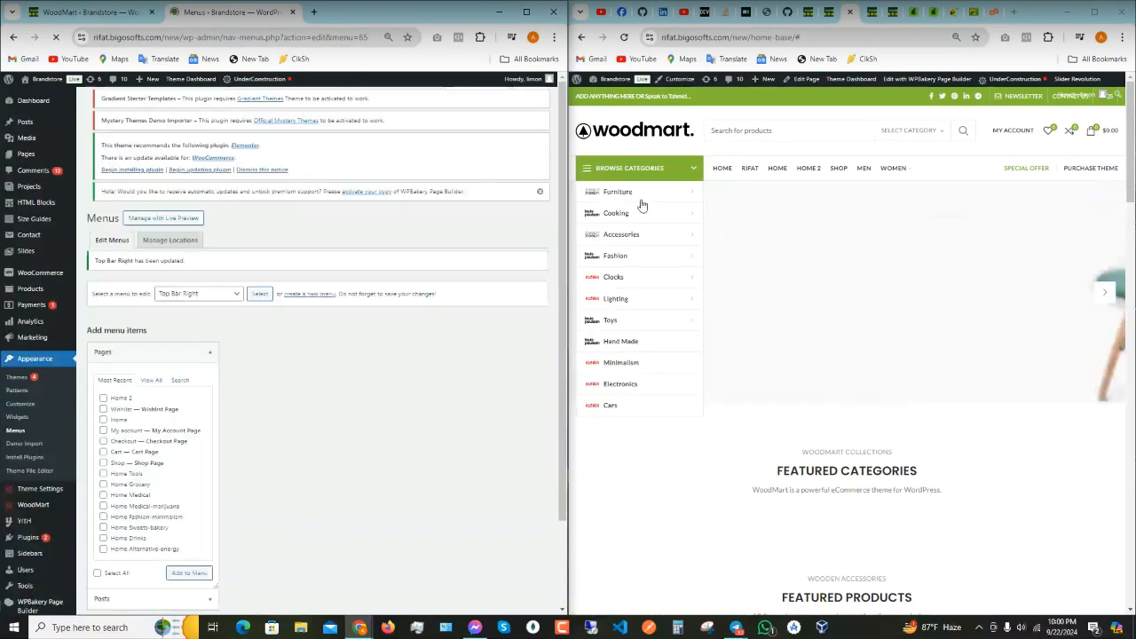
pyautogui.click(623, 36)
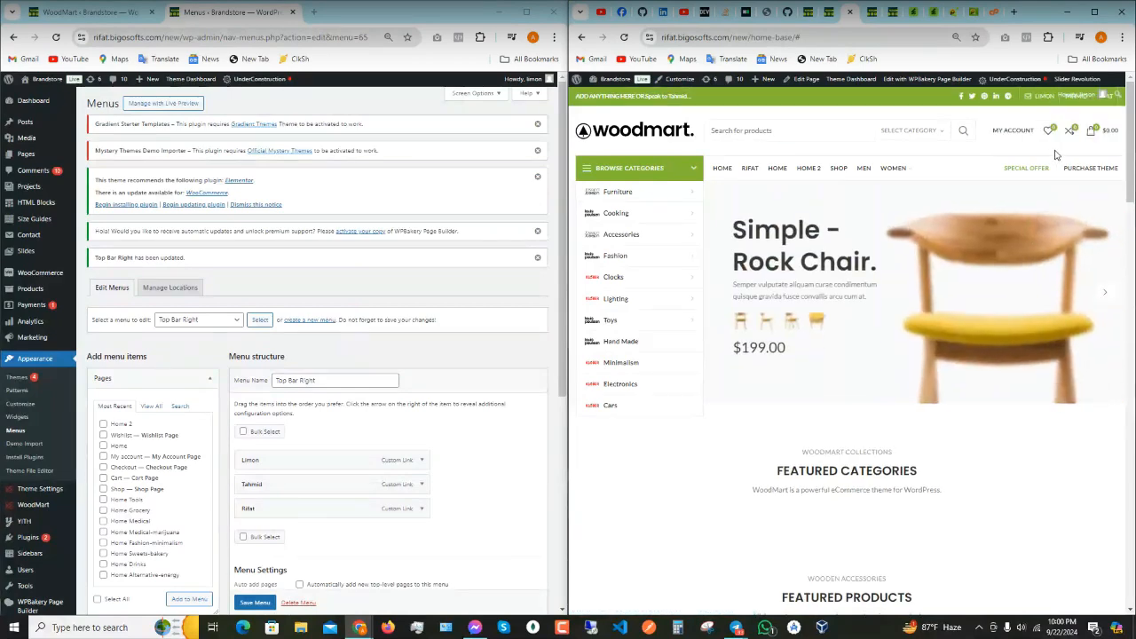
# - Open the storefront's mobile navigation drawer and switch between its CATEGORIES and MENU lists
pyautogui.scroll(3, 1056, 155)
pyautogui.scroll(2, 1054, 155)
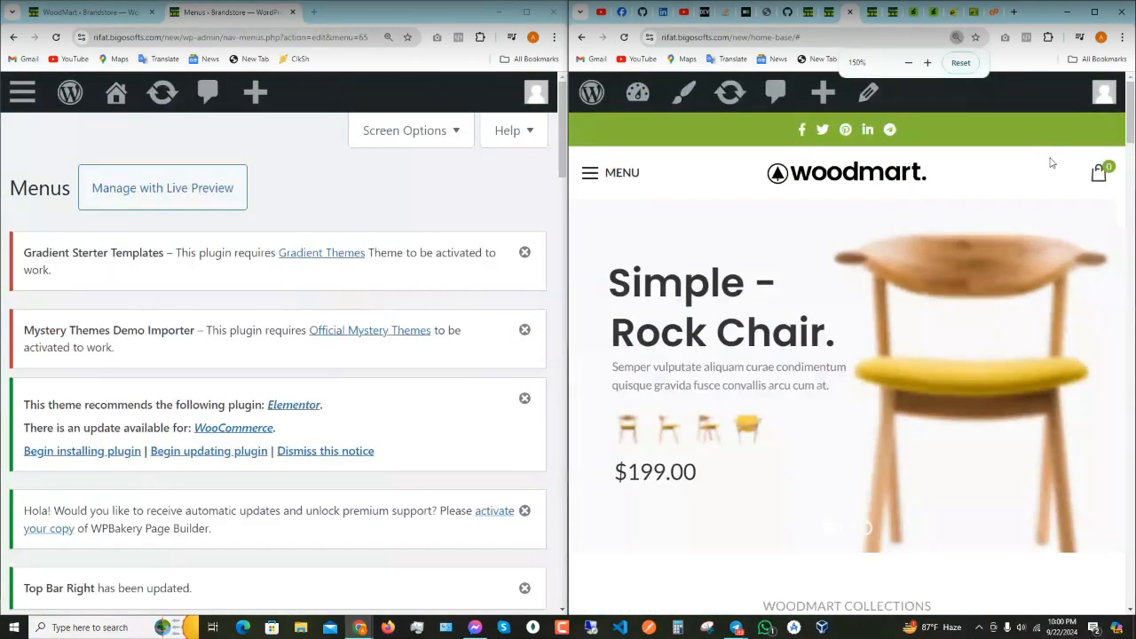
pyautogui.scroll(-2, 1050, 162)
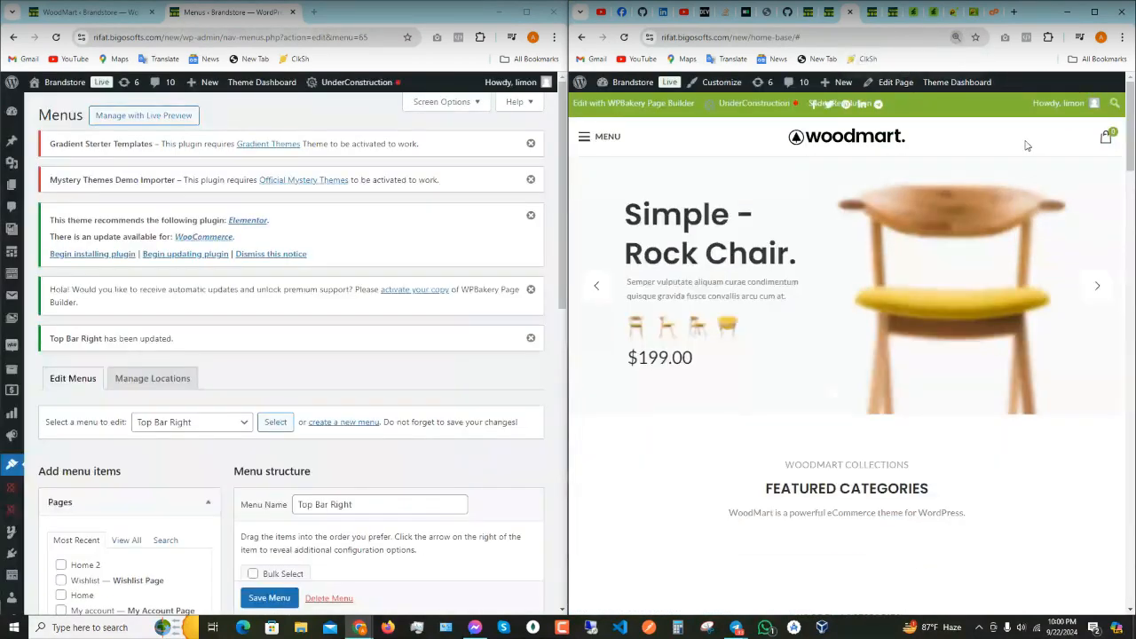
pyautogui.click(586, 136)
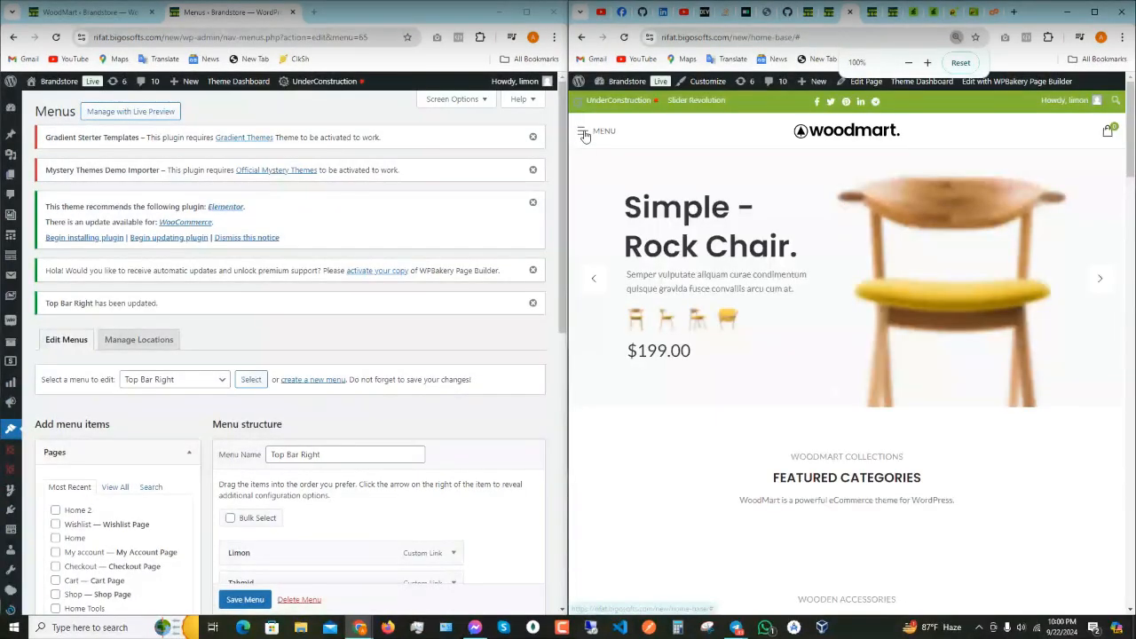
pyautogui.click(583, 133)
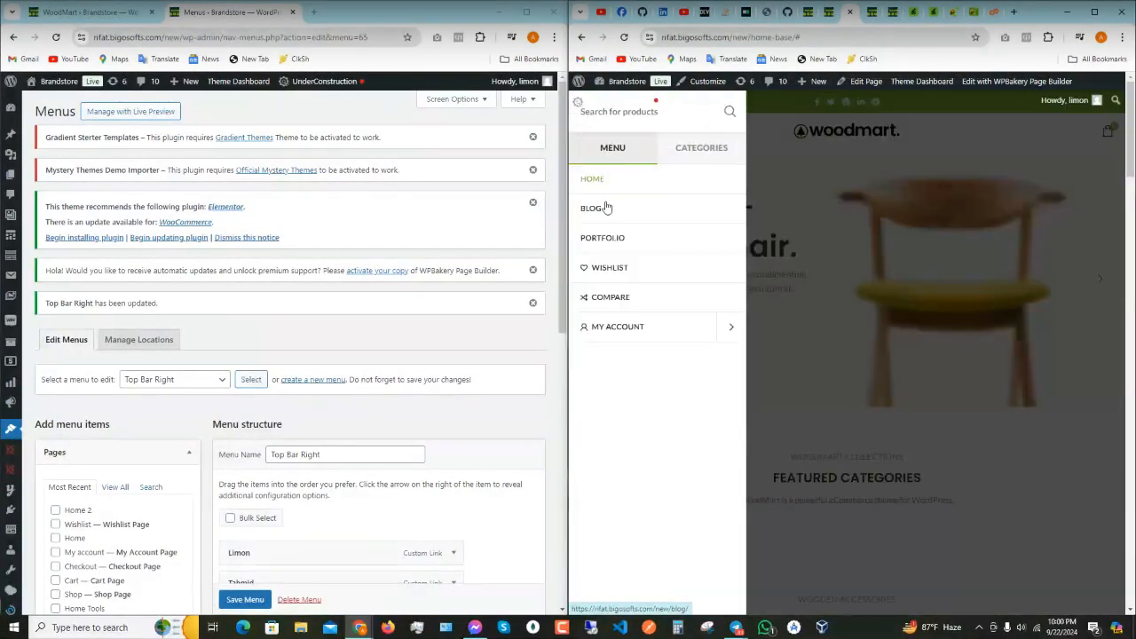
pyautogui.click(681, 157)
pyautogui.click(615, 149)
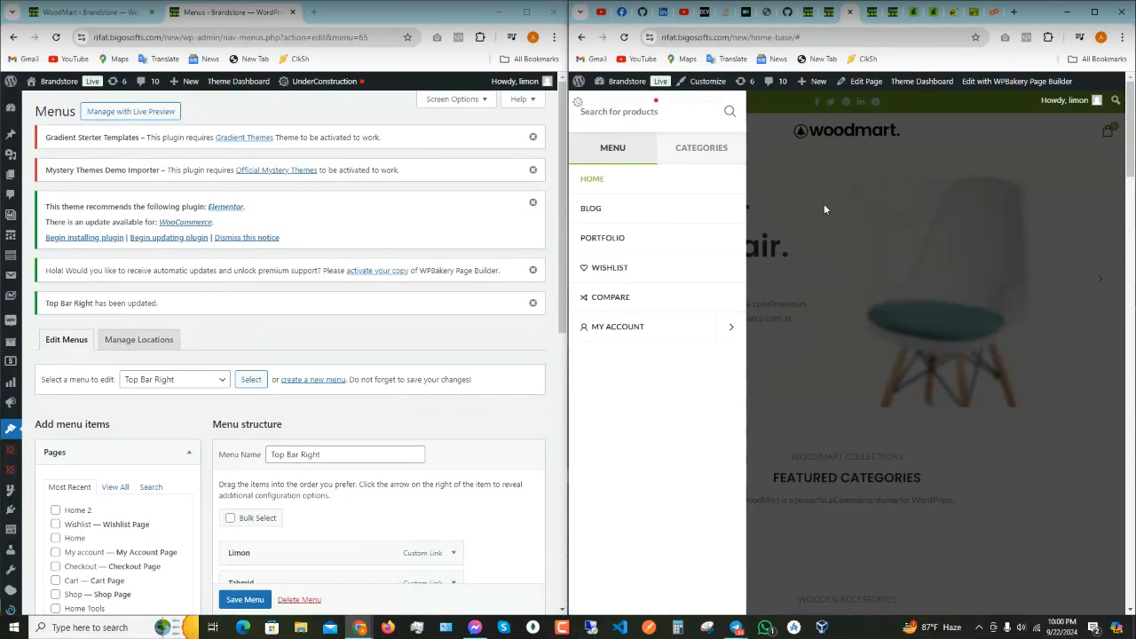
# - Try browser zoom levels between 50% and 125% to check the mobile layout
pyautogui.hotkey('ctrl', '-')
pyautogui.hotkey('ctrl', '-')
pyautogui.hotkey('ctrl', '-')
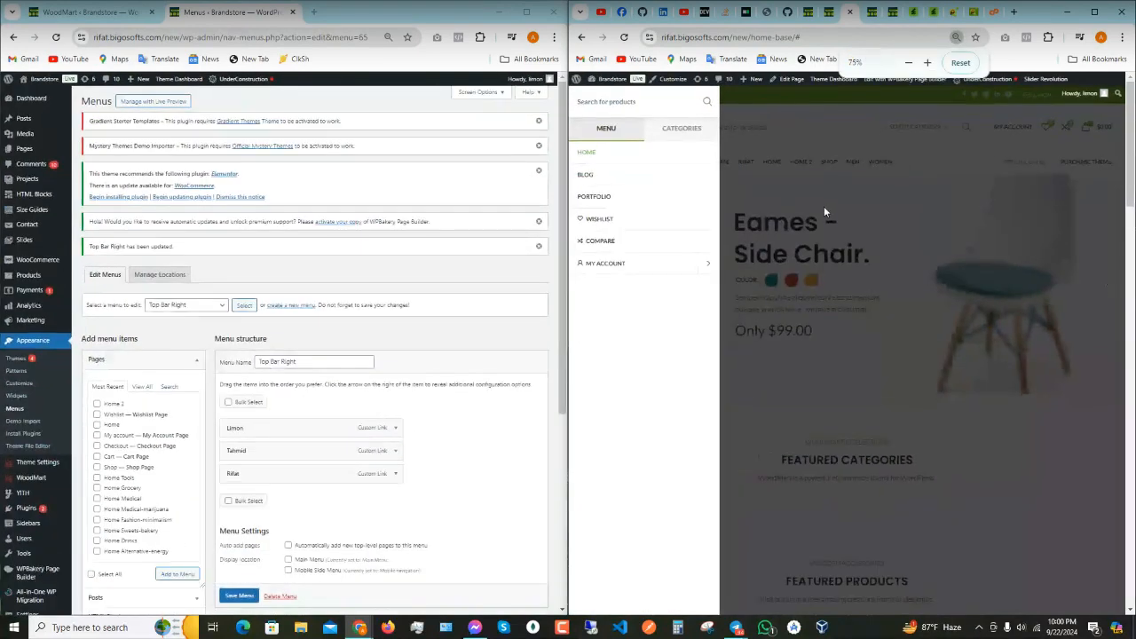
pyautogui.hotkey('ctrl', '+')
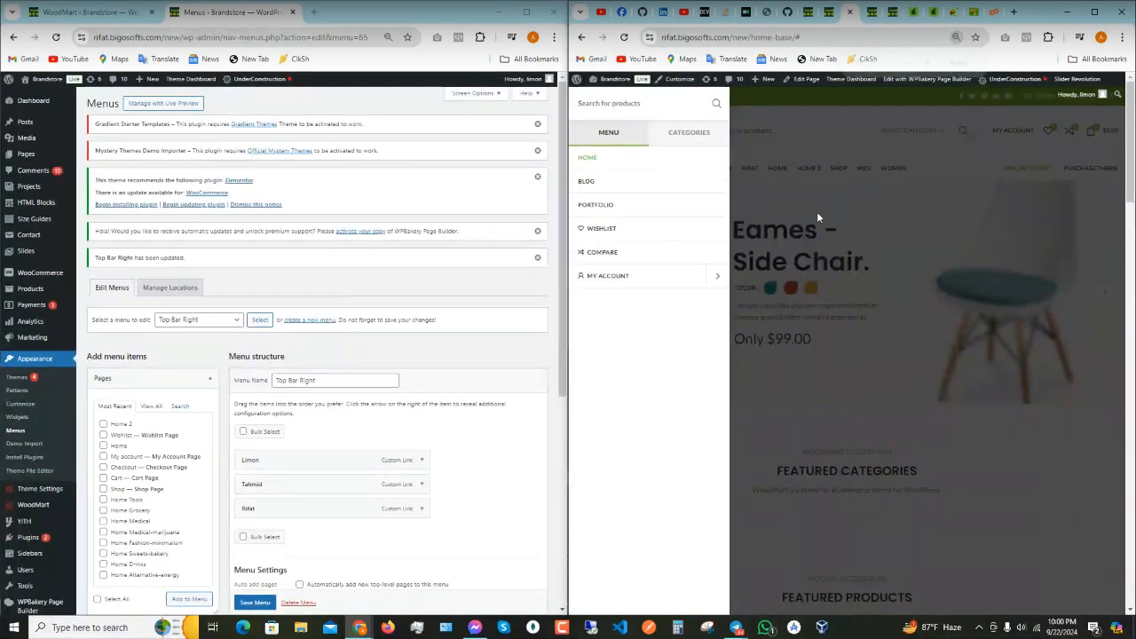
pyautogui.hotkey('ctrl', '-')
pyautogui.hotkey('ctrl', '-')
pyautogui.hotkey('ctrl', '-')
pyautogui.hotkey('ctrl', '-')
pyautogui.hotkey('ctrl', '-')
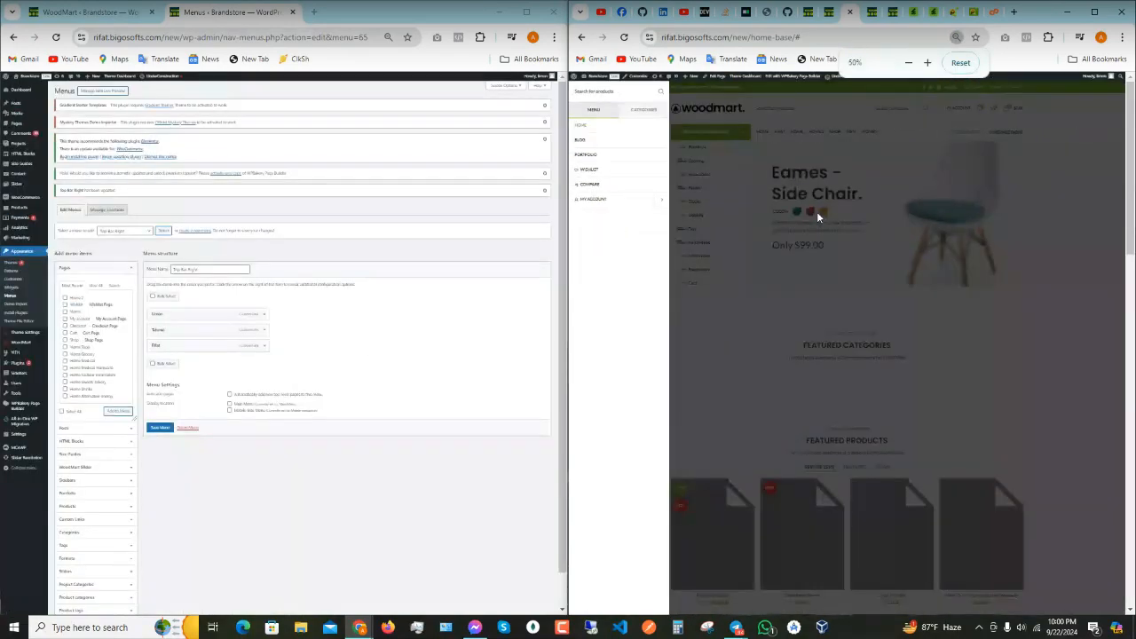
pyautogui.hotkey('ctrl', '+')
pyautogui.hotkey('ctrl', '+')
pyautogui.hotkey('ctrl', '+')
pyautogui.hotkey('ctrl', '+')
pyautogui.hotkey('ctrl', '+')
pyautogui.hotkey('ctrl', '+')
pyautogui.hotkey('ctrl', '+')
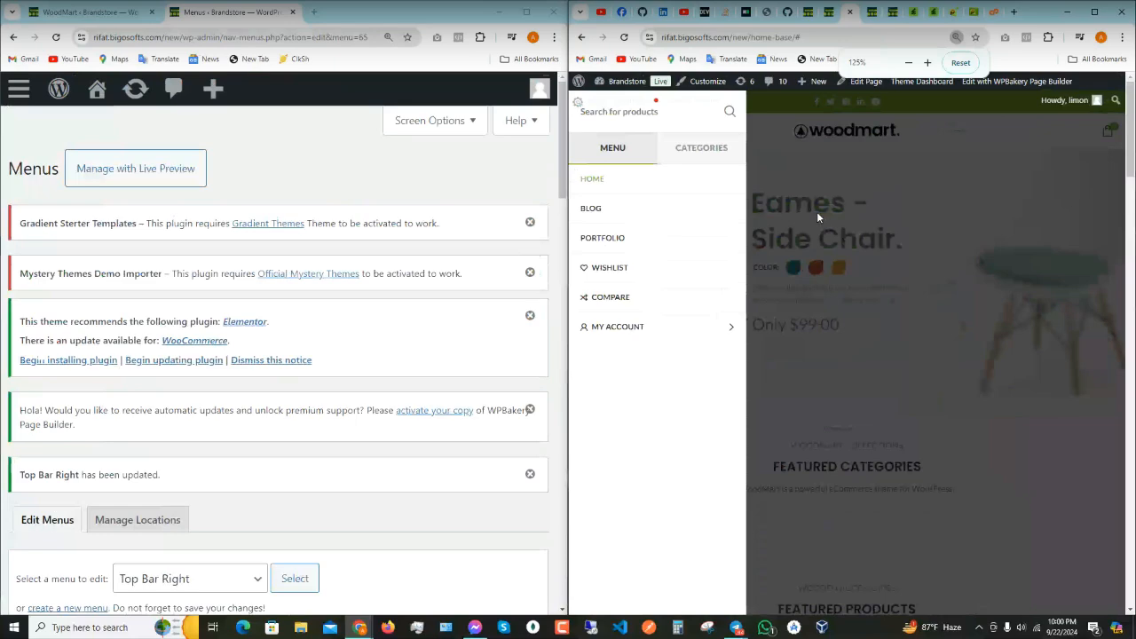
pyautogui.hotkey('ctrl', '+')
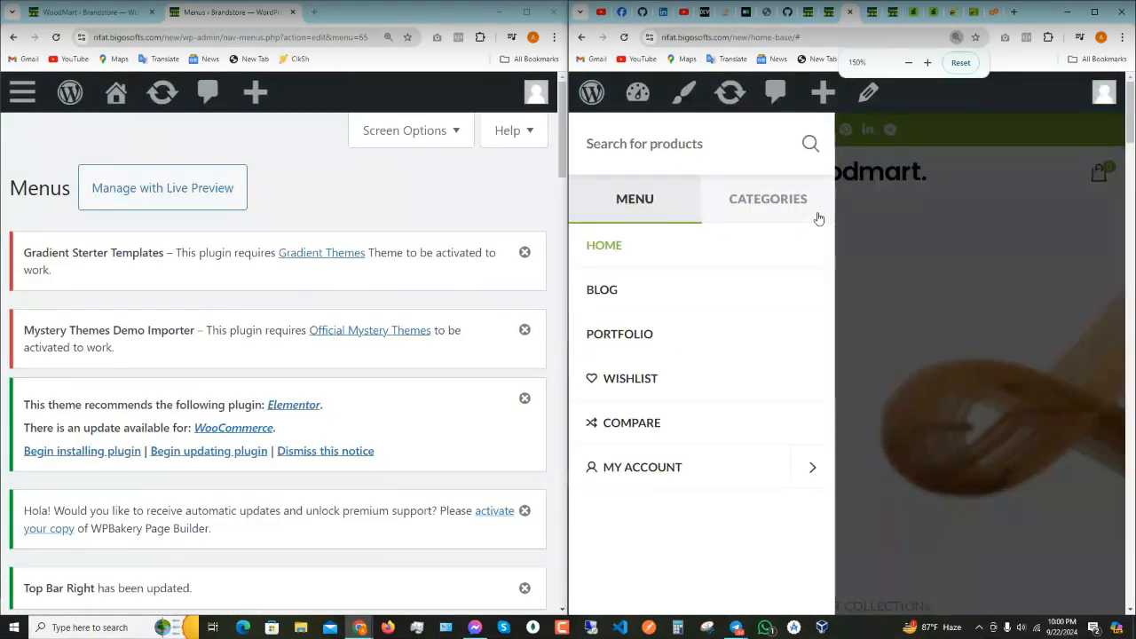
pyautogui.hotkey('ctrl', '-')
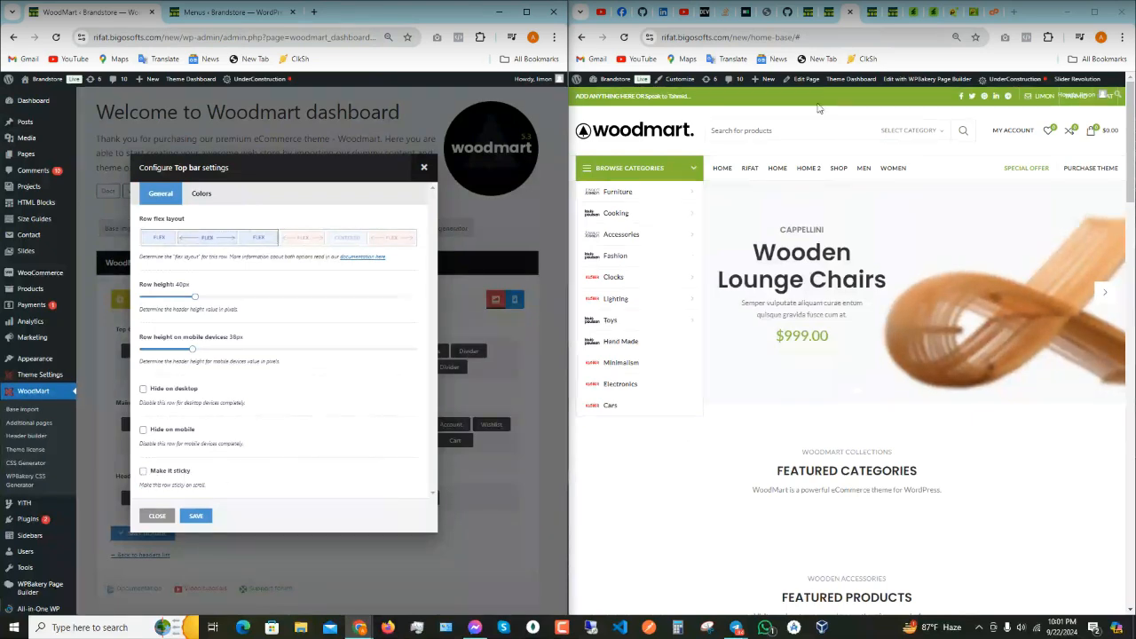
# - Review the top bar's colour settings, leaving background image size, attachment and position at Inherit
pyautogui.scroll(-2, 865, 121)
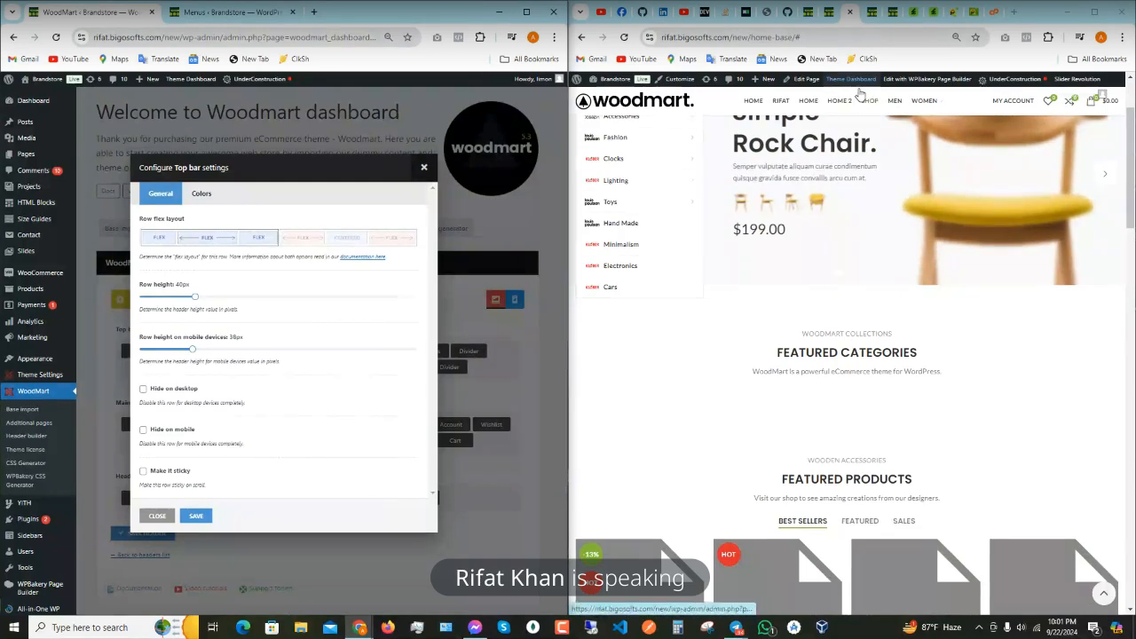
pyautogui.scroll(2, 824, 256)
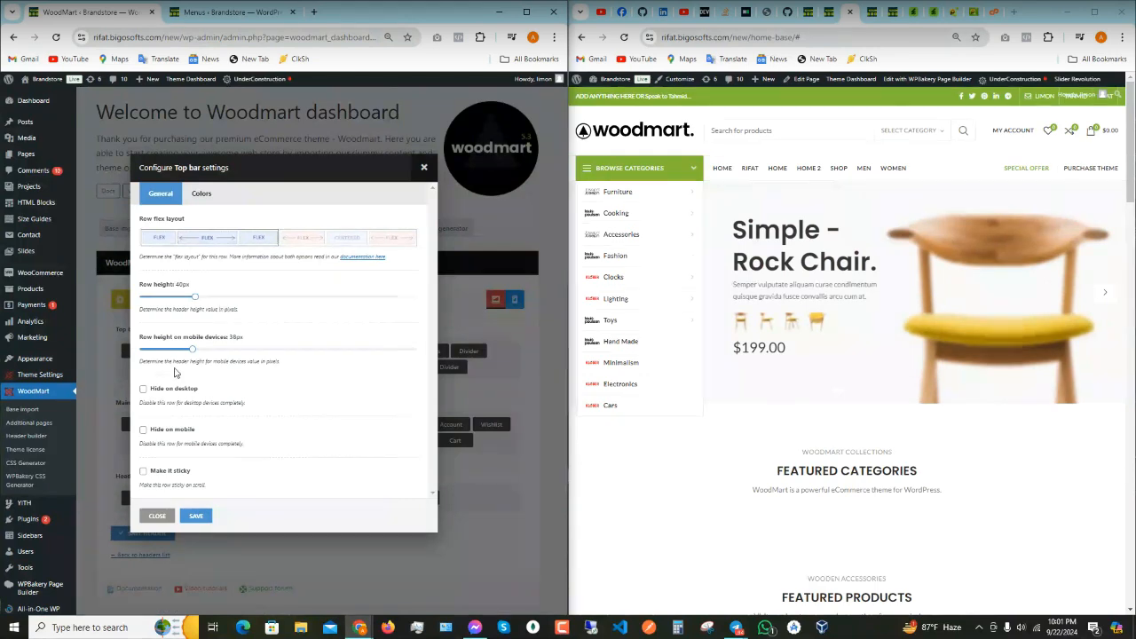
pyautogui.click(203, 193)
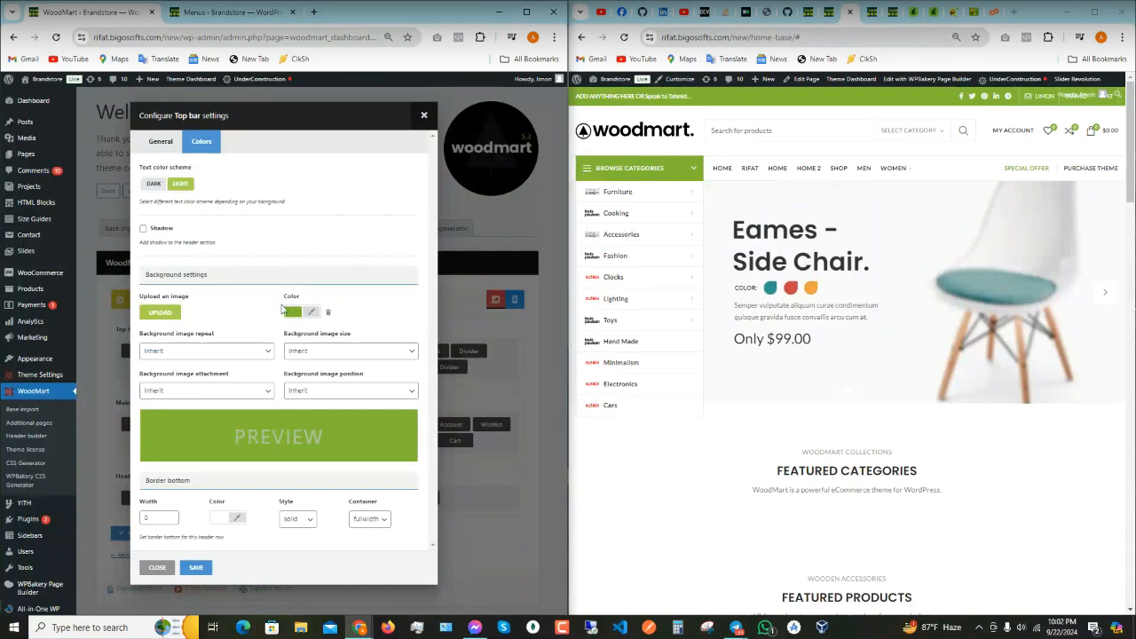
pyautogui.click(323, 352)
pyautogui.click(324, 354)
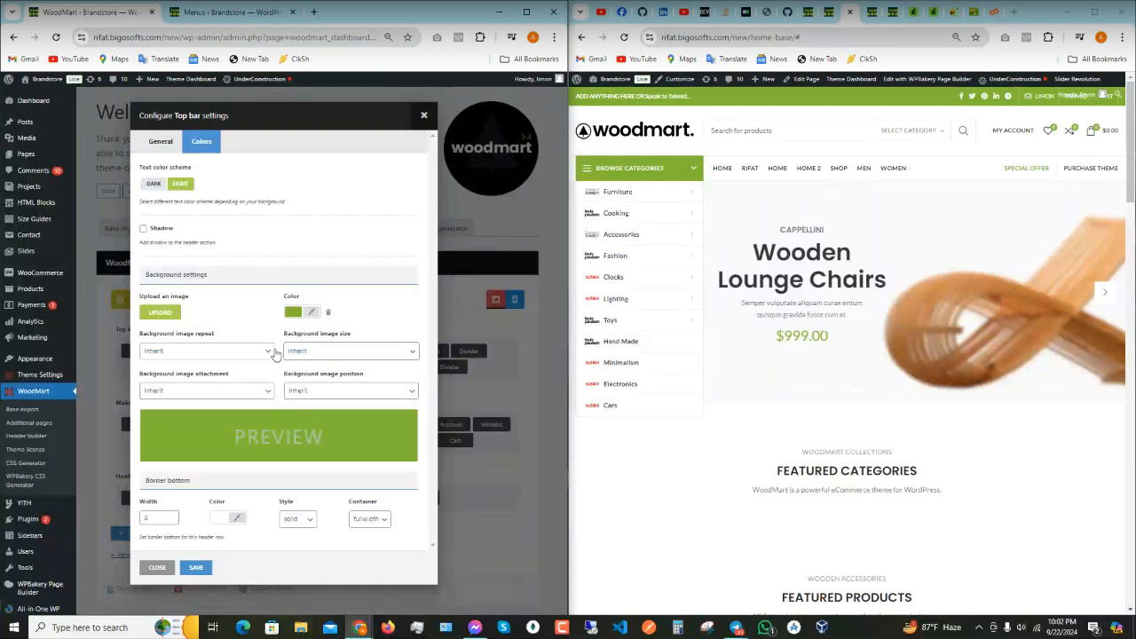
pyautogui.click(211, 392)
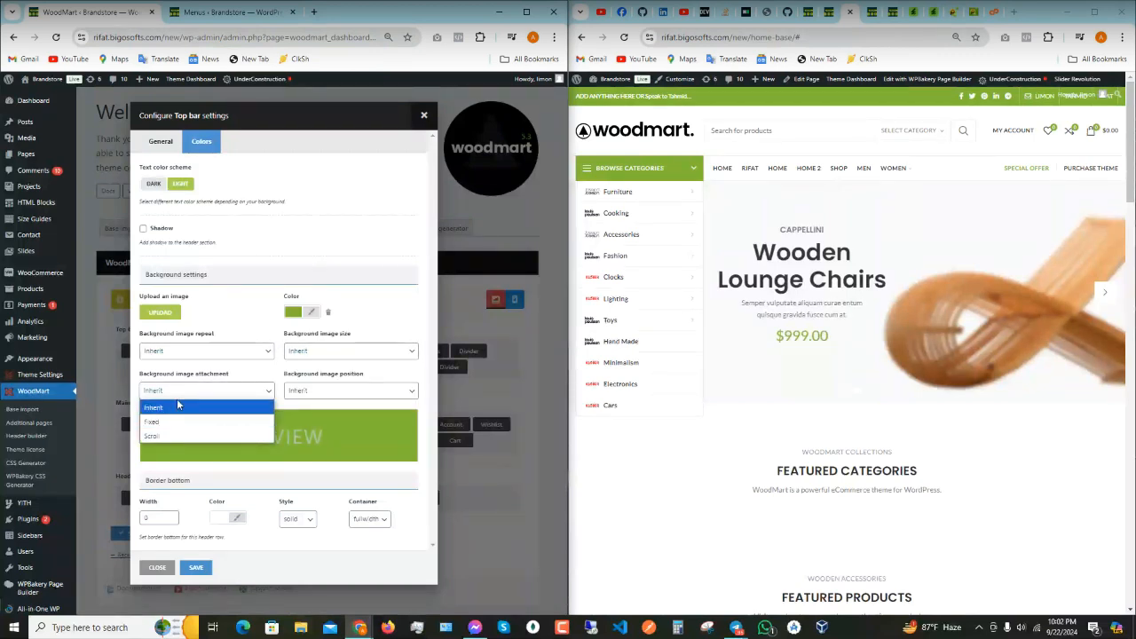
pyautogui.click(353, 390)
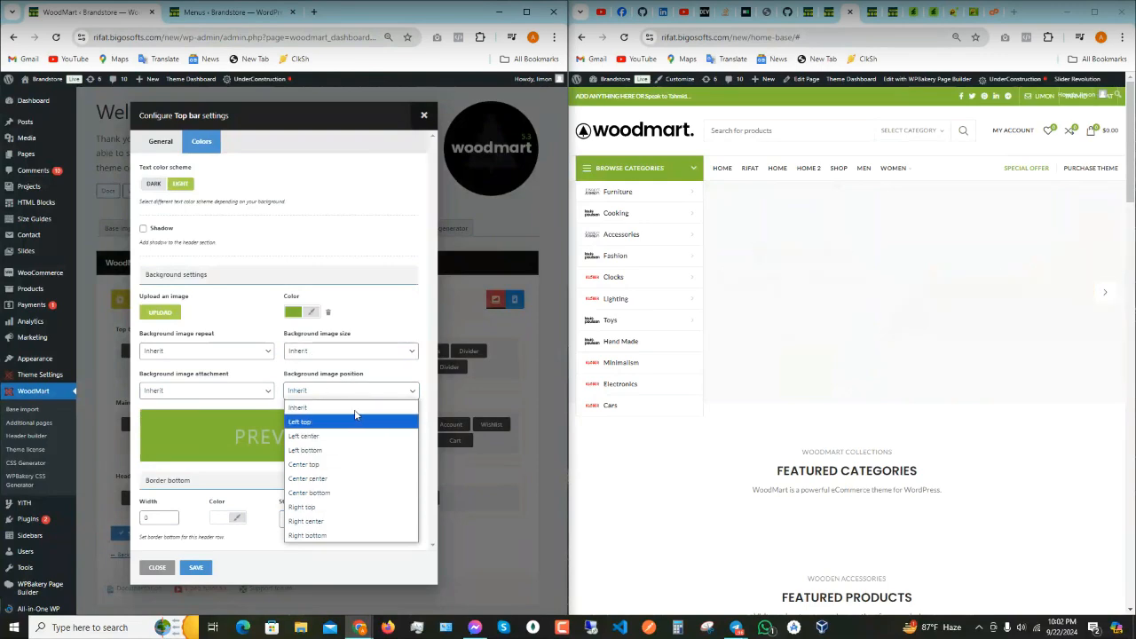
pyautogui.click(350, 396)
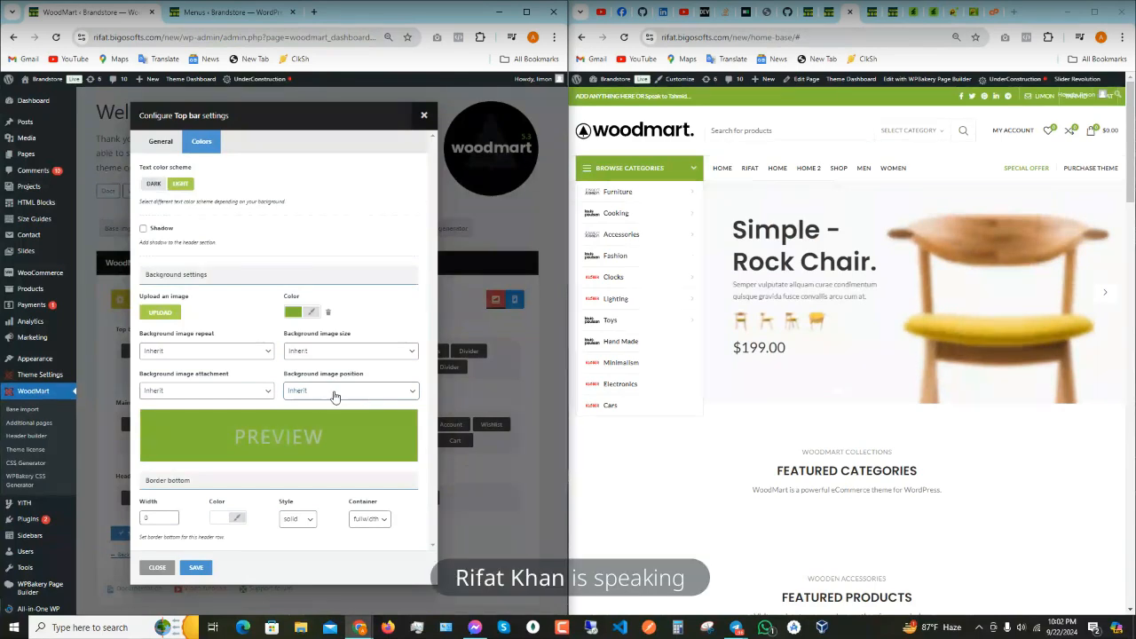
# - Toggle the top bar shadow on and back off, then close the top bar settings
pyautogui.click(168, 233)
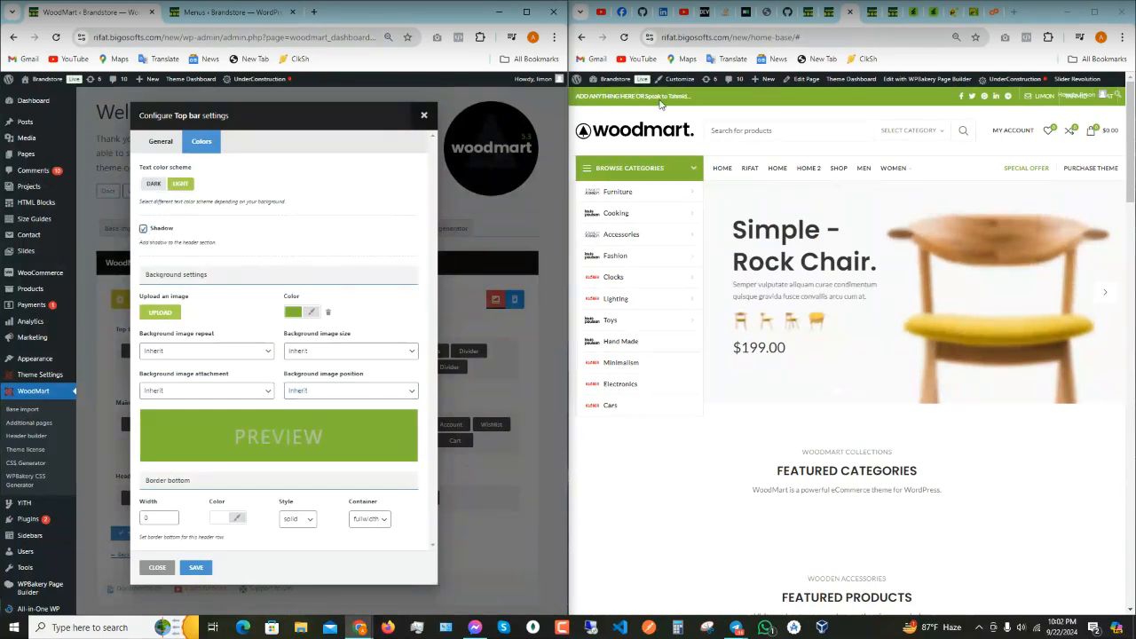
pyautogui.click(143, 229)
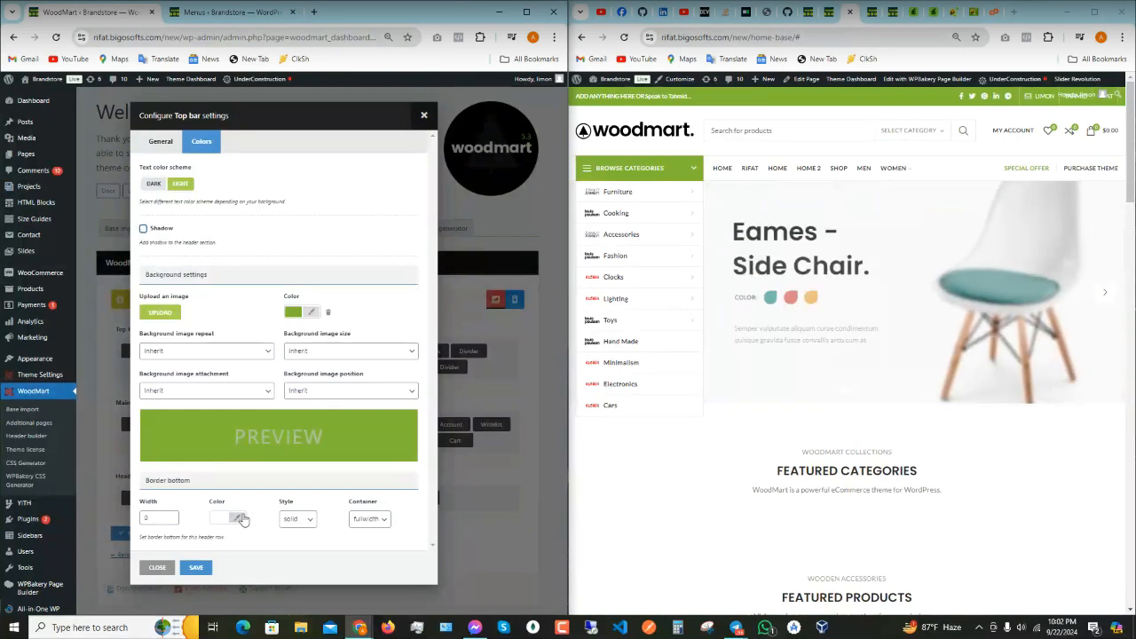
pyautogui.click(158, 567)
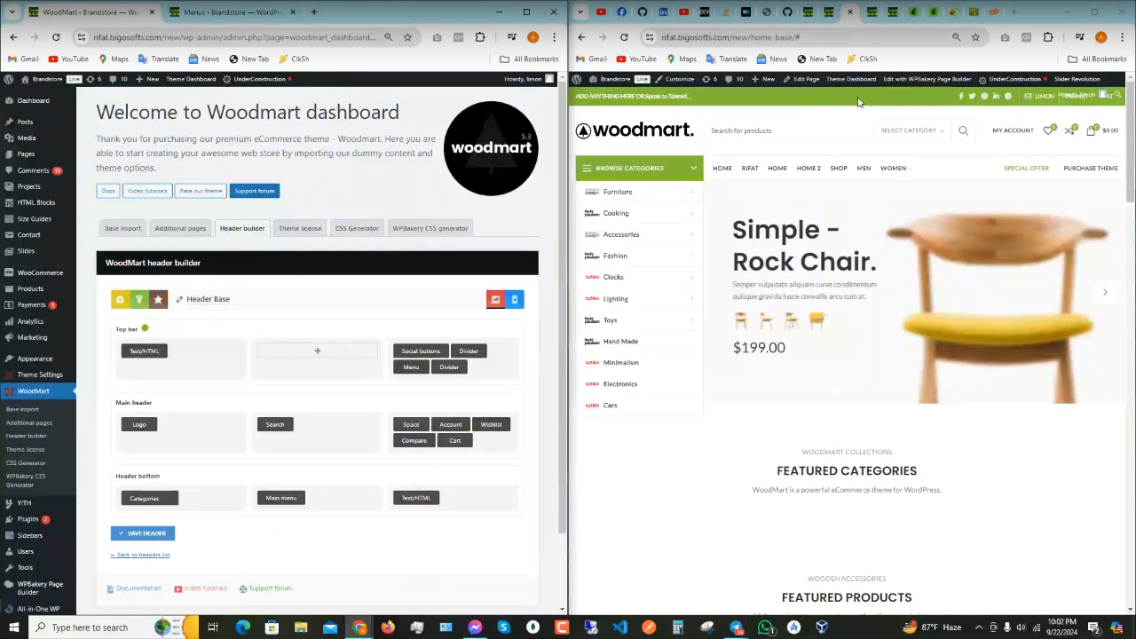
# - Add a Text/HTML element to the top bar's middle with '<3' as its content, comparing Visual and Text views
pyautogui.click(315, 351)
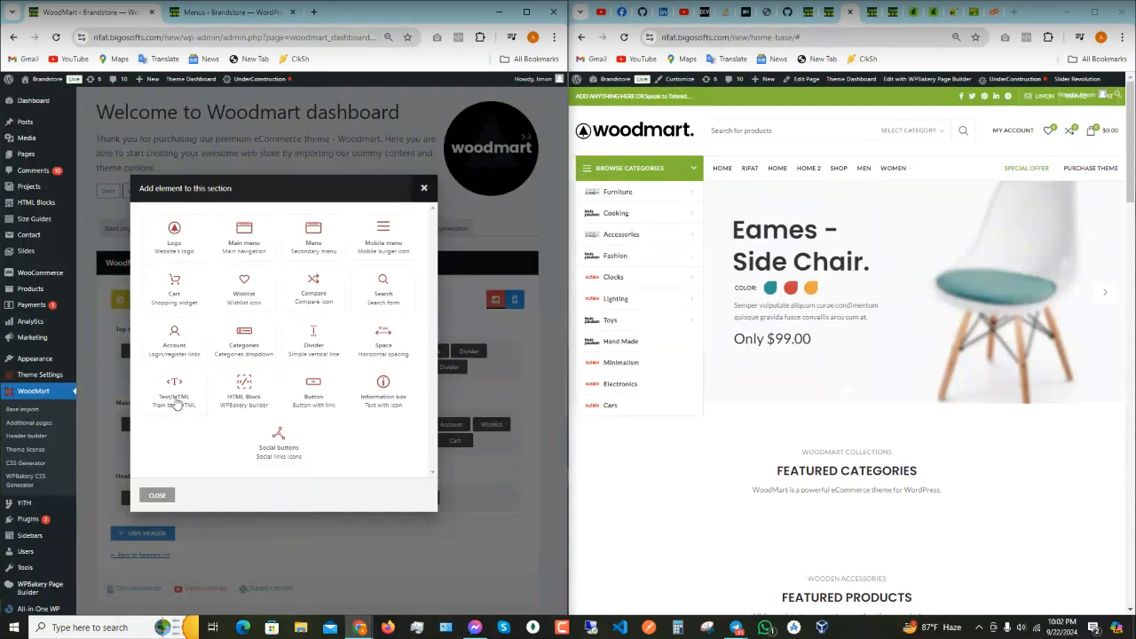
pyautogui.click(173, 391)
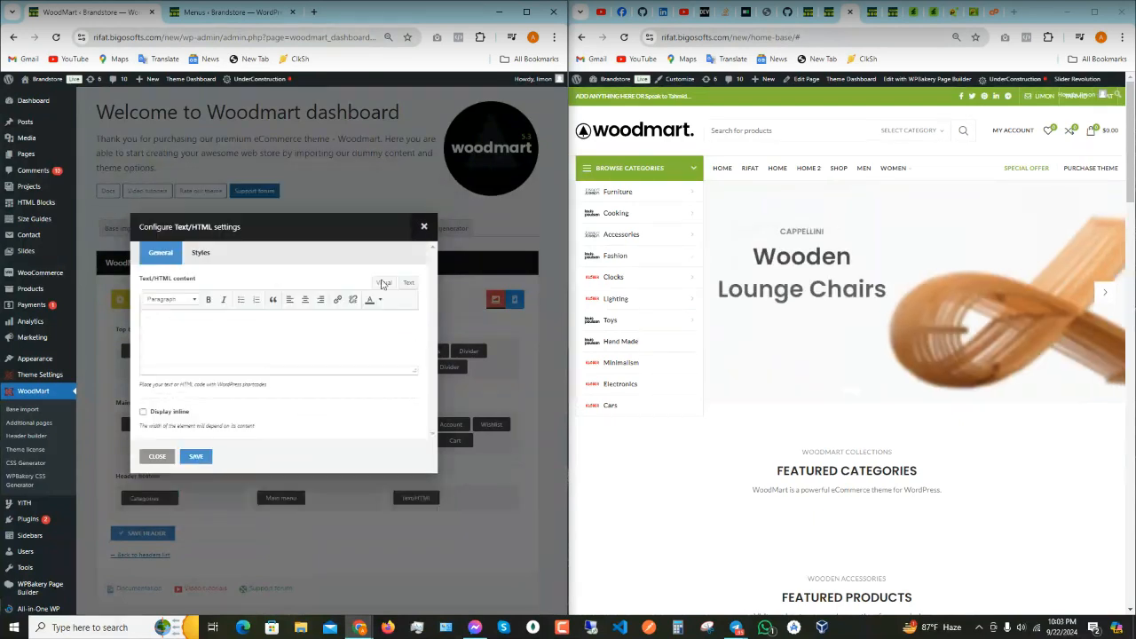
pyautogui.click(169, 319)
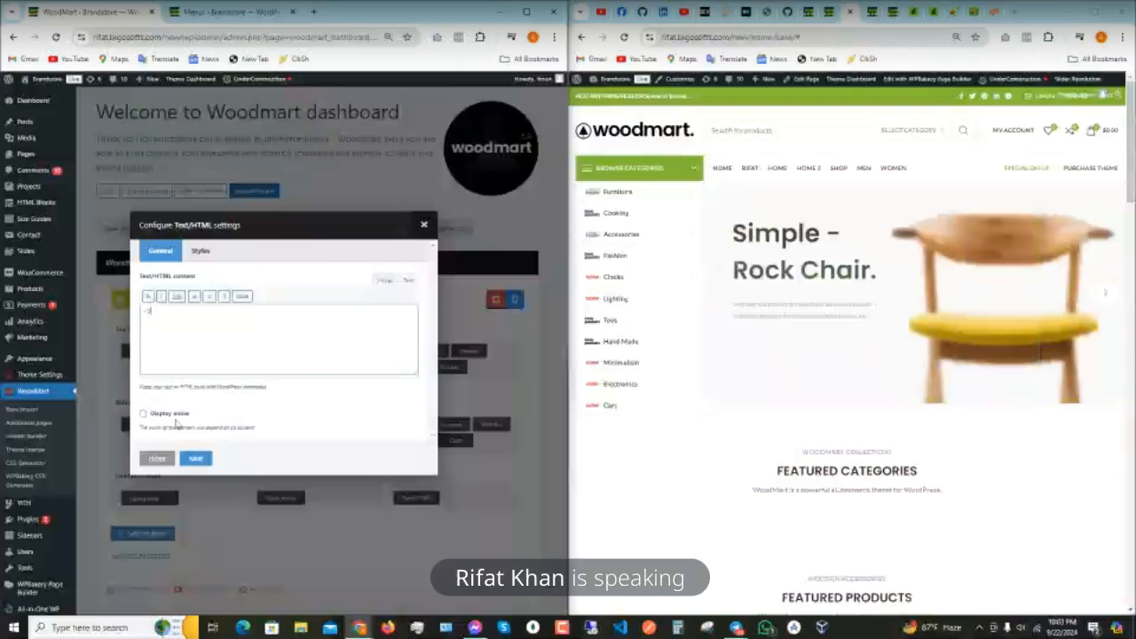
pyautogui.click(383, 280)
pyautogui.click(408, 280)
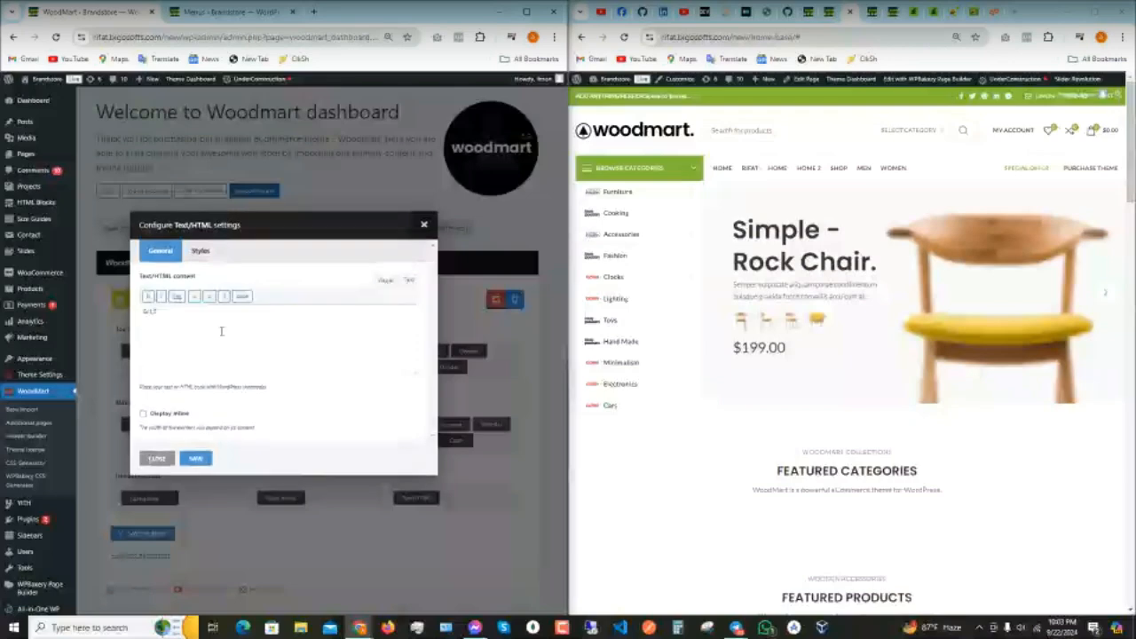
pyautogui.click(383, 282)
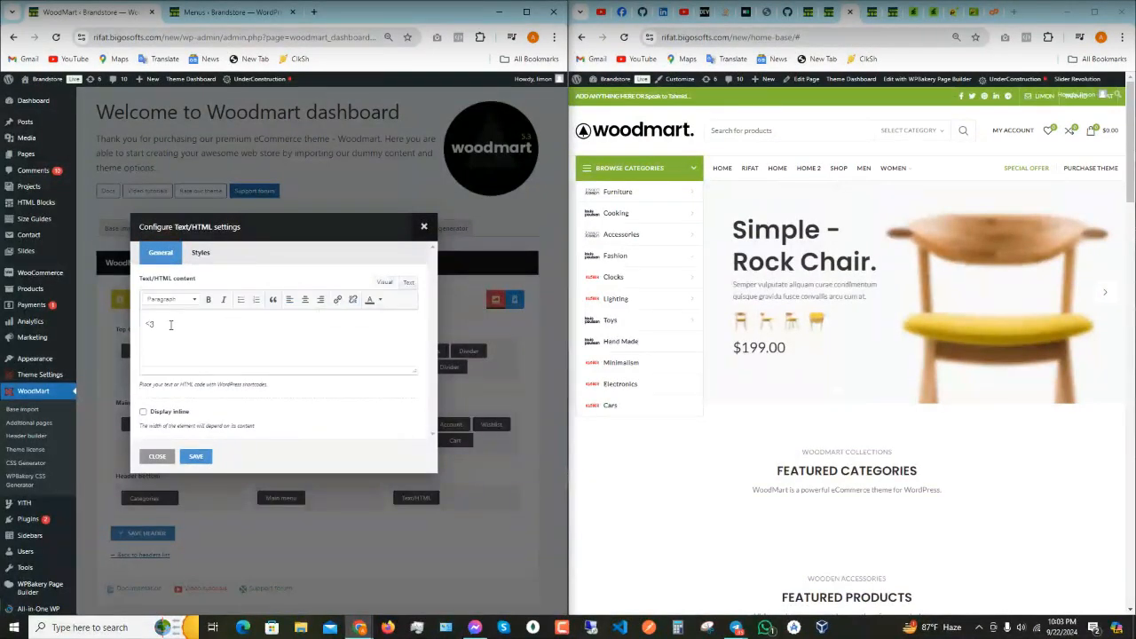
pyautogui.click(407, 283)
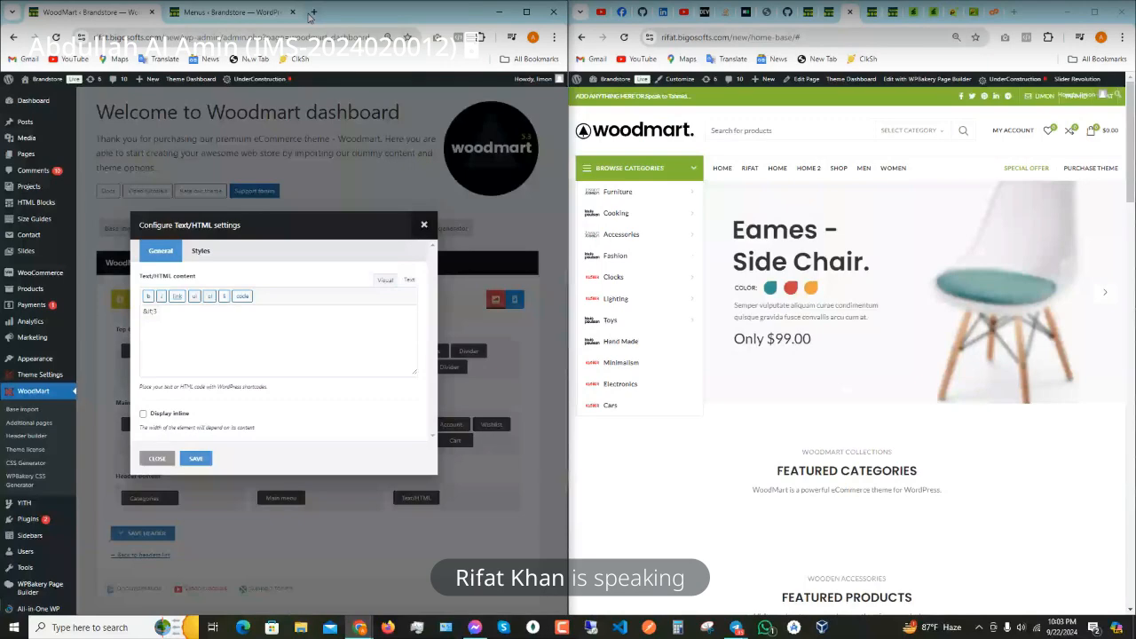
# - Search 'html symbol' in a new tab and select &hearts; in W3Schools' HTML Symbols table
pyautogui.click(312, 12)
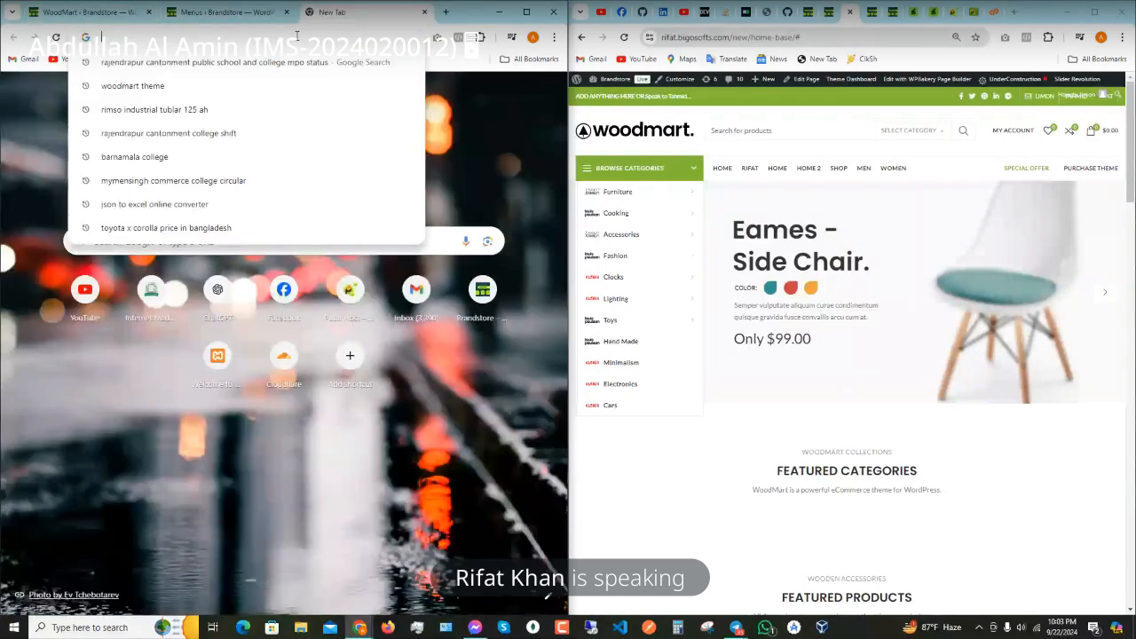
pyautogui.write('html symbol')
pyautogui.press('Return')
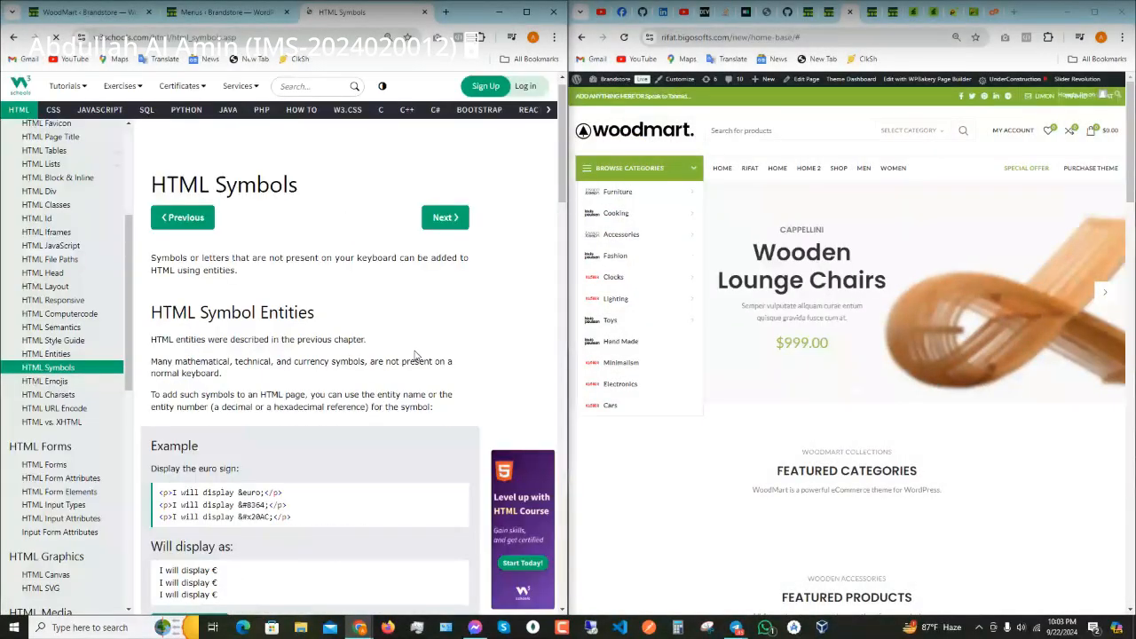
pyautogui.scroll(-10, 415, 355)
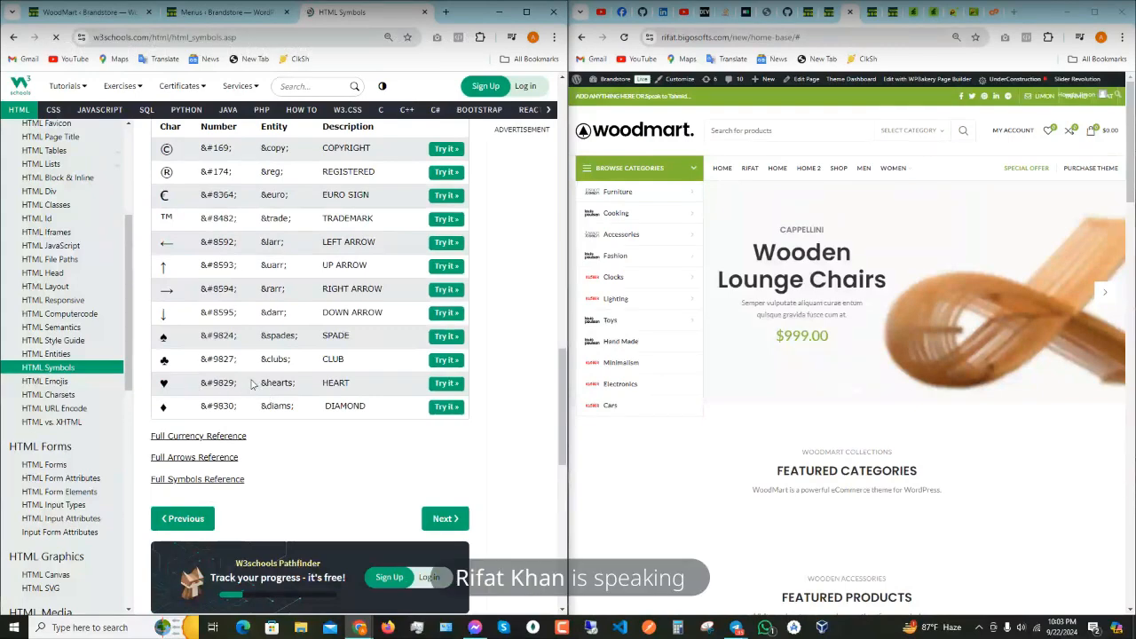
pyautogui.moveTo(257, 382); pyautogui.dragTo(298, 385)
pyautogui.hotkey('ctrl', 'c')
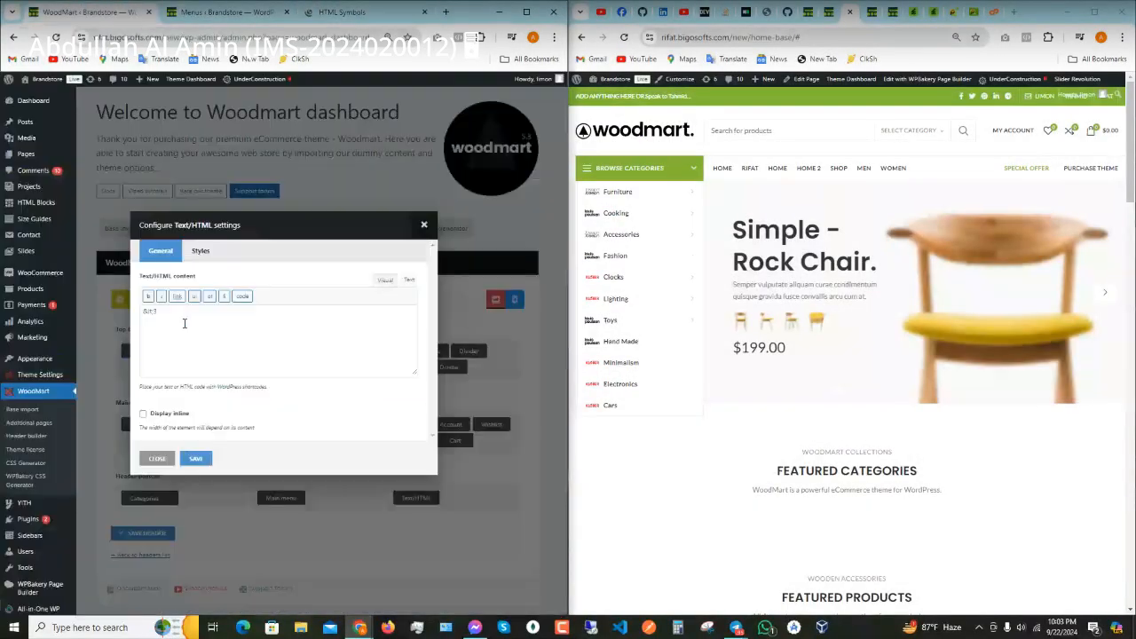
# - Replace the '<3' content with the pasted &hearts; entity so it renders as a heart
pyautogui.click(385, 282)
pyautogui.click(408, 282)
pyautogui.moveTo(190, 316); pyautogui.dragTo(80, 313)
pyautogui.hotkey('ctrl', 'v')
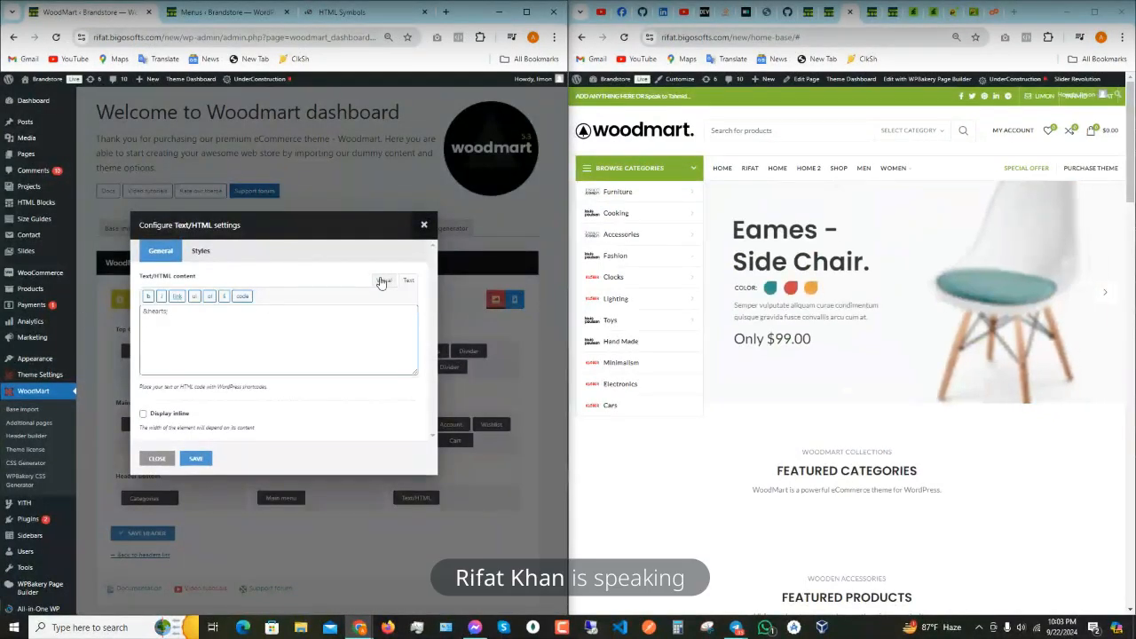
pyautogui.click(382, 282)
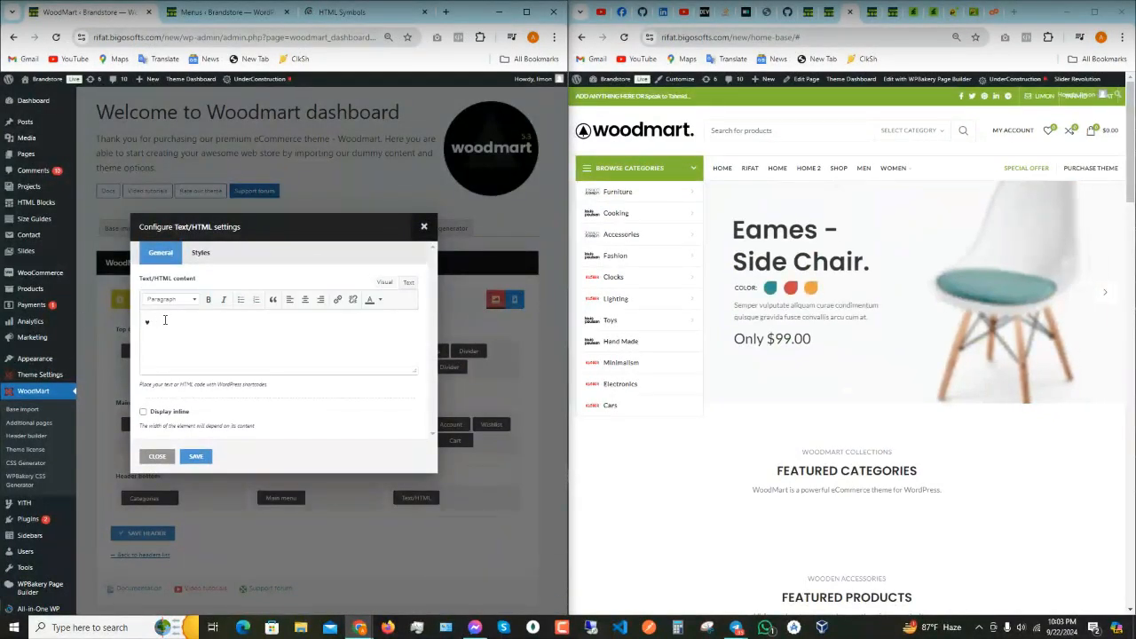
# - Check the heart's colour and style options unchanged, then save the element and the header
pyautogui.moveTo(164, 319); pyautogui.dragTo(116, 322)
pyautogui.click(383, 302)
pyautogui.click(383, 303)
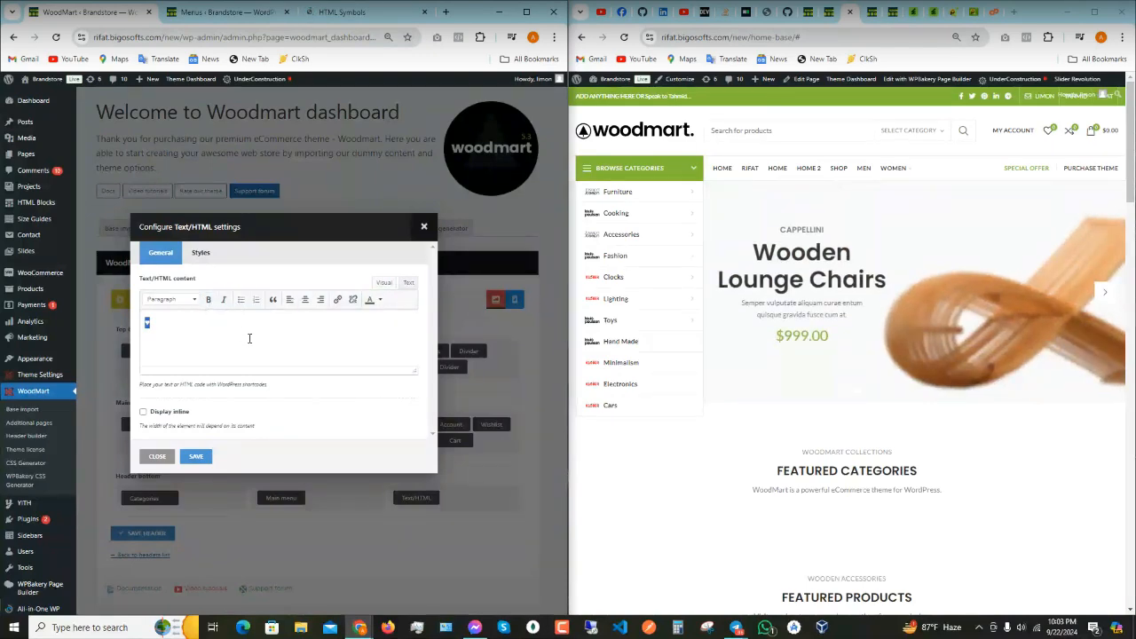
pyautogui.click(199, 253)
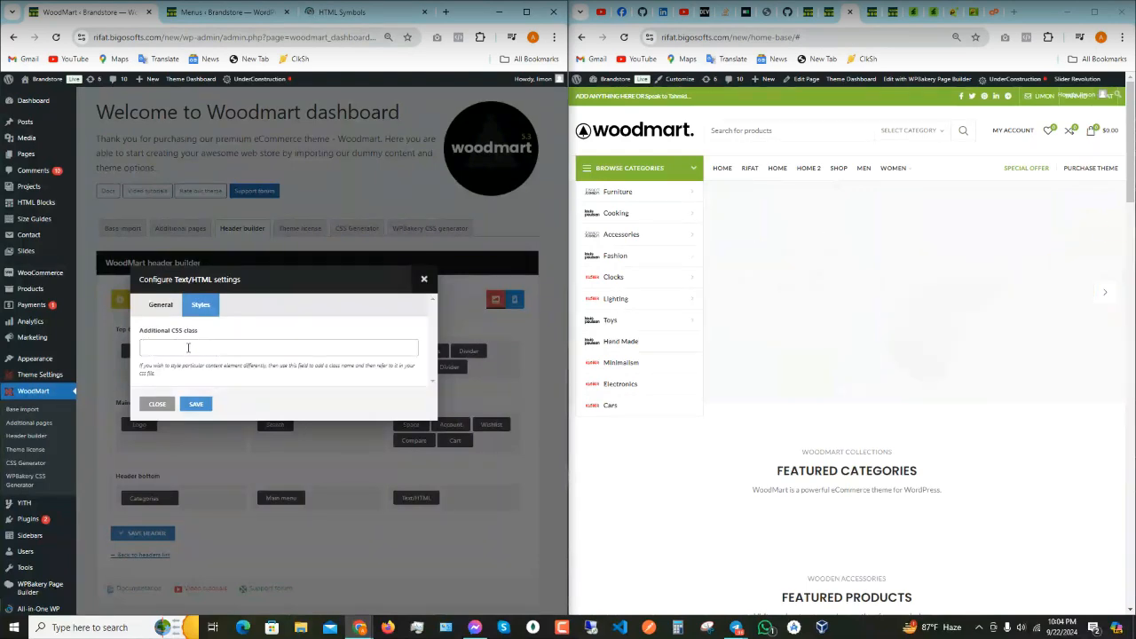
pyautogui.click(159, 304)
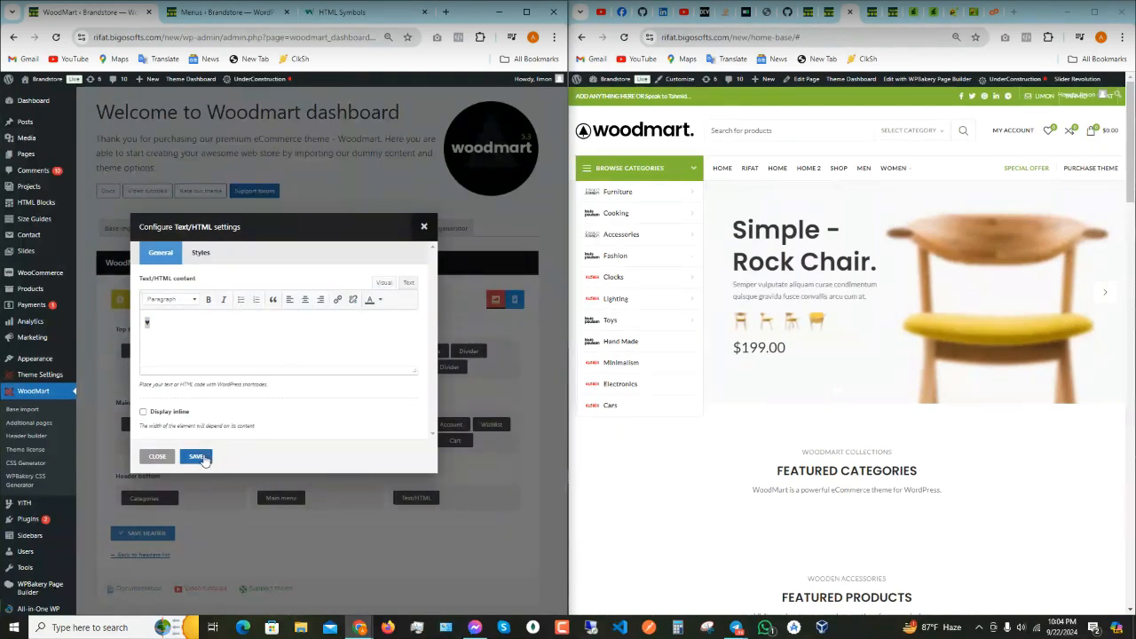
pyautogui.click(196, 456)
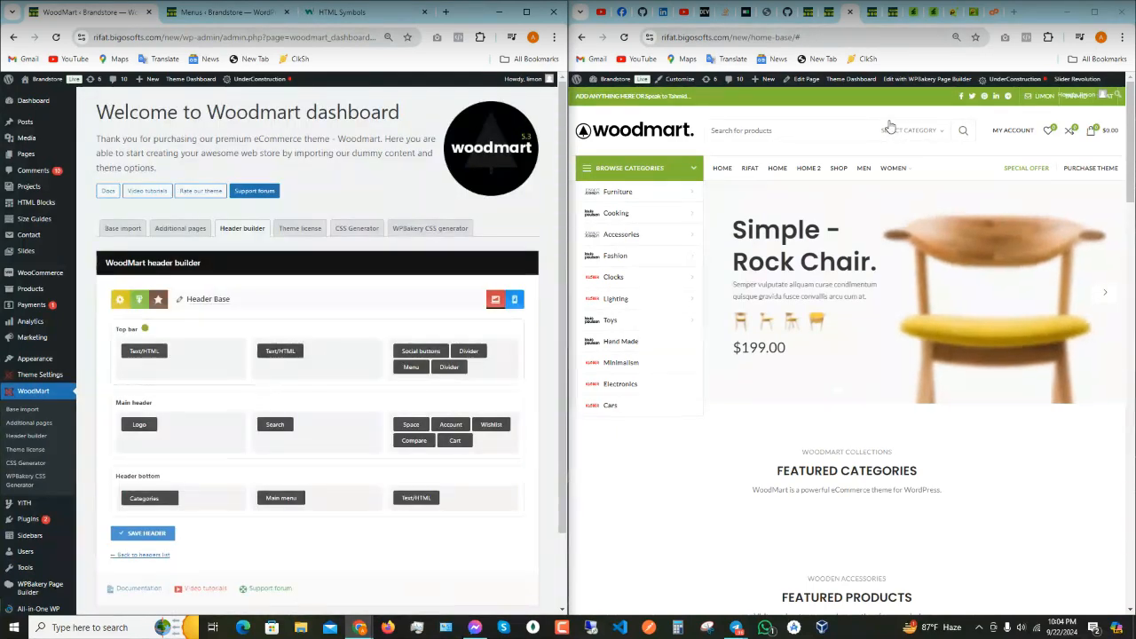
pyautogui.click(142, 533)
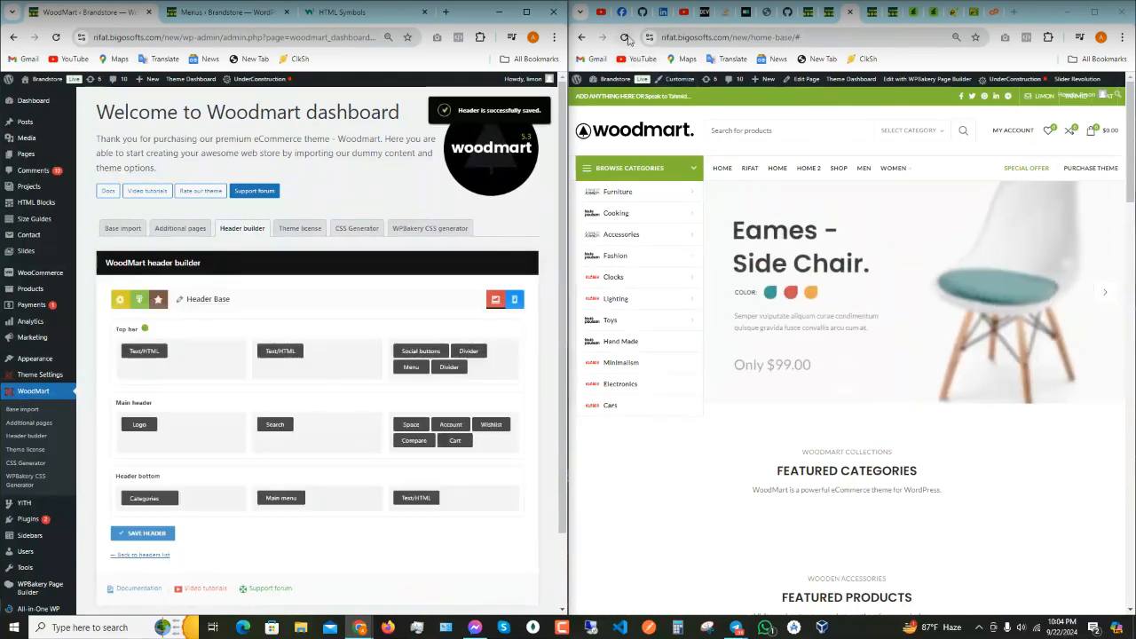
# - Centre-align the heart in the top bar Text/HTML element, save it, and reload the storefront
pyautogui.click(625, 37)
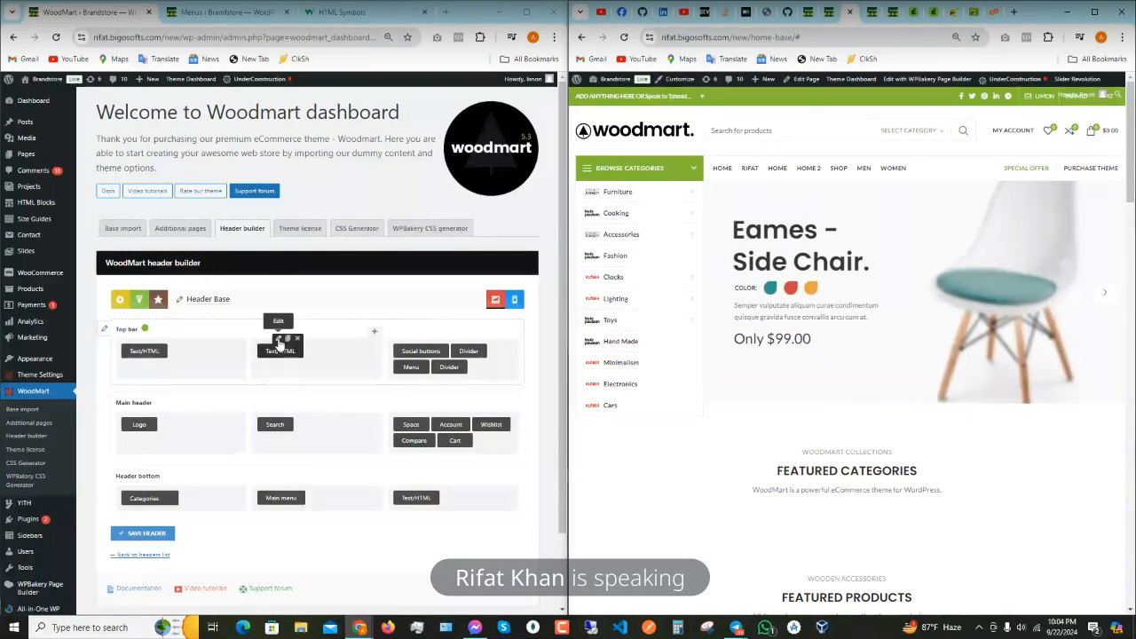
pyautogui.click(279, 341)
pyautogui.click(407, 283)
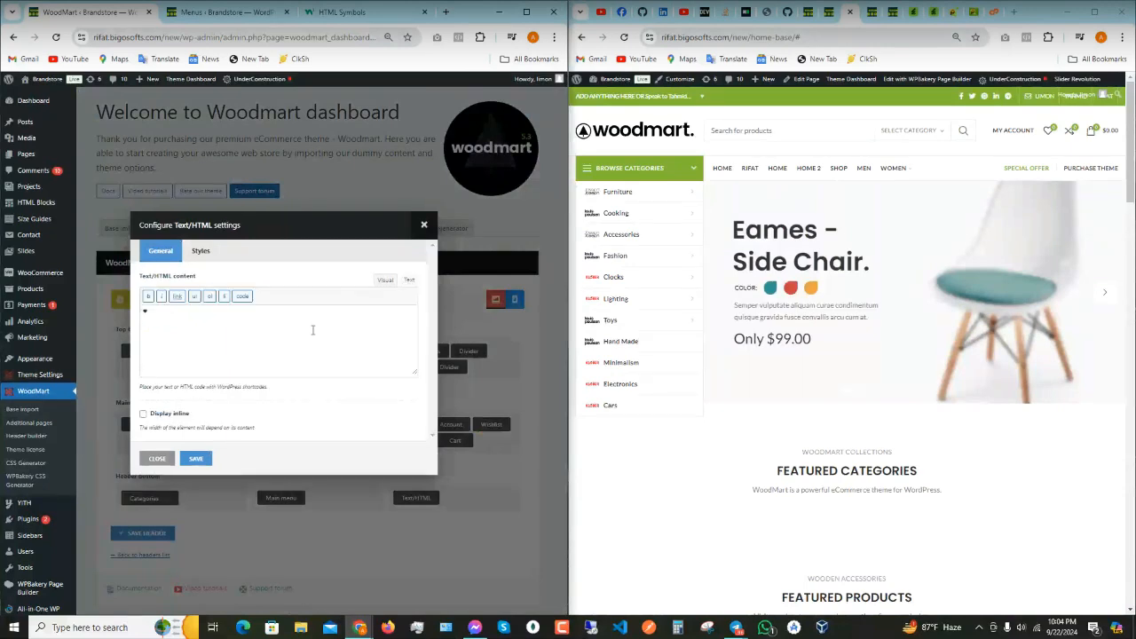
pyautogui.click(151, 309)
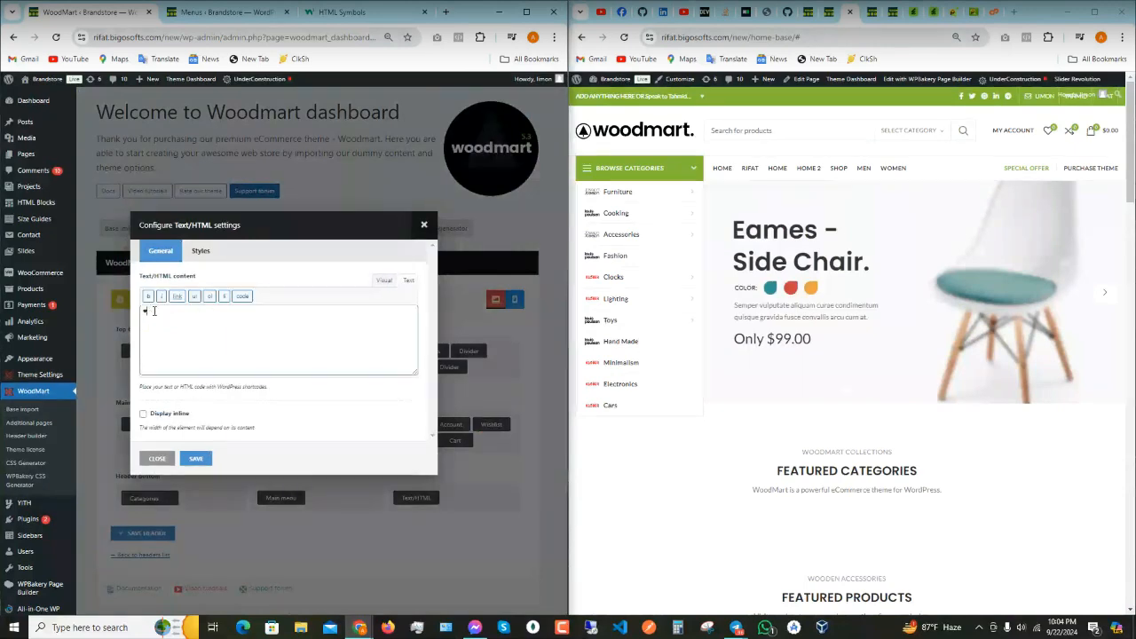
pyautogui.click(382, 282)
pyautogui.click(407, 281)
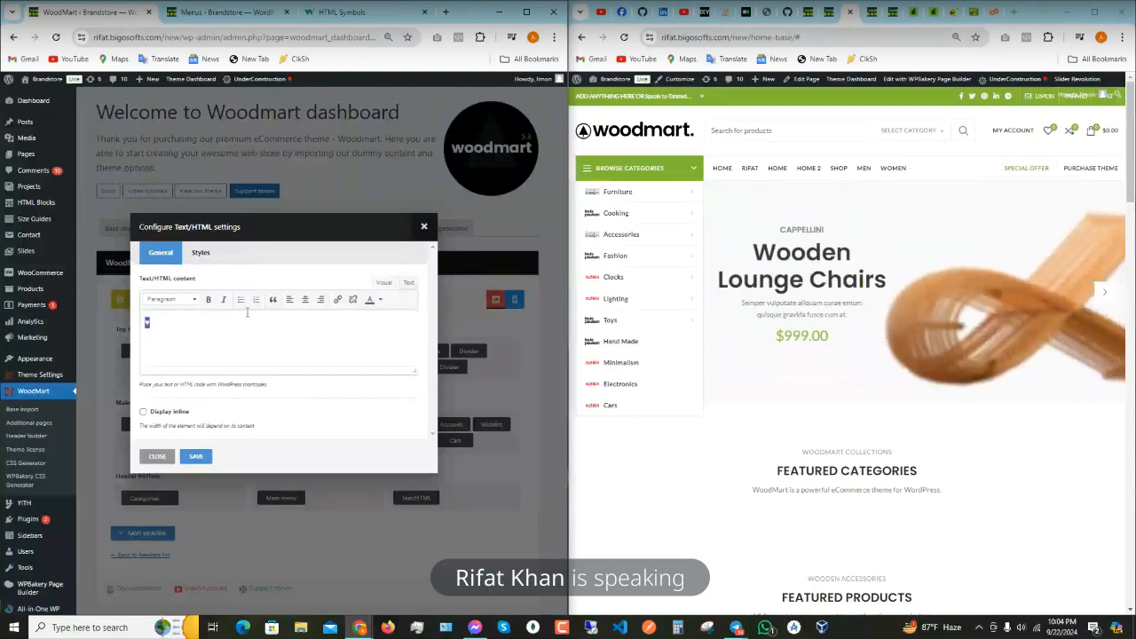
pyautogui.click(304, 299)
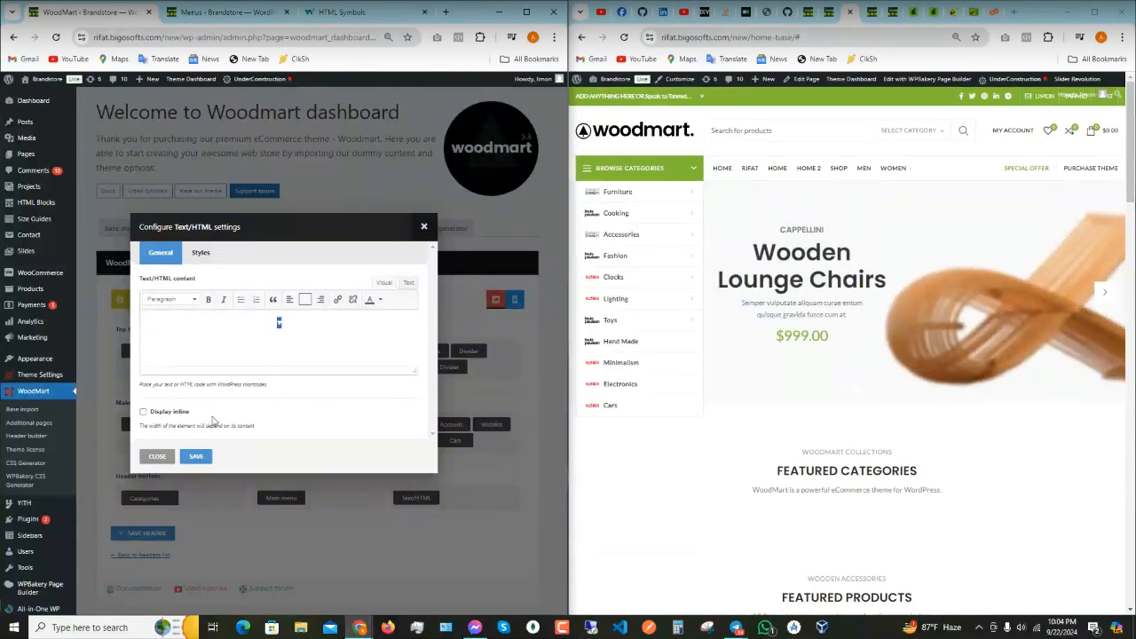
pyautogui.click(193, 458)
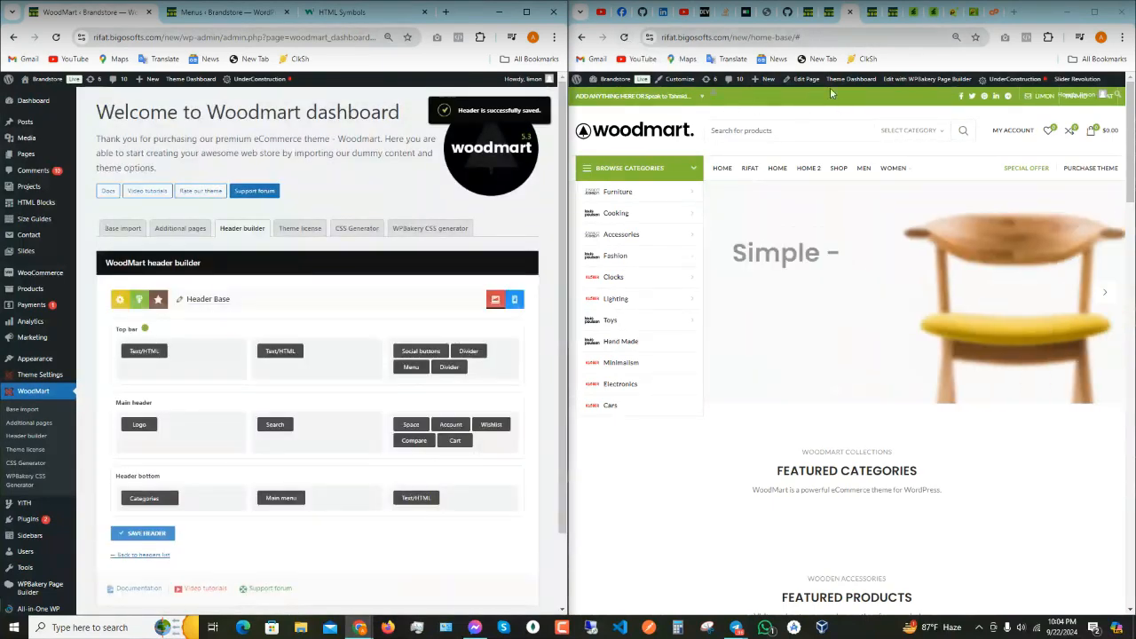
pyautogui.click(624, 36)
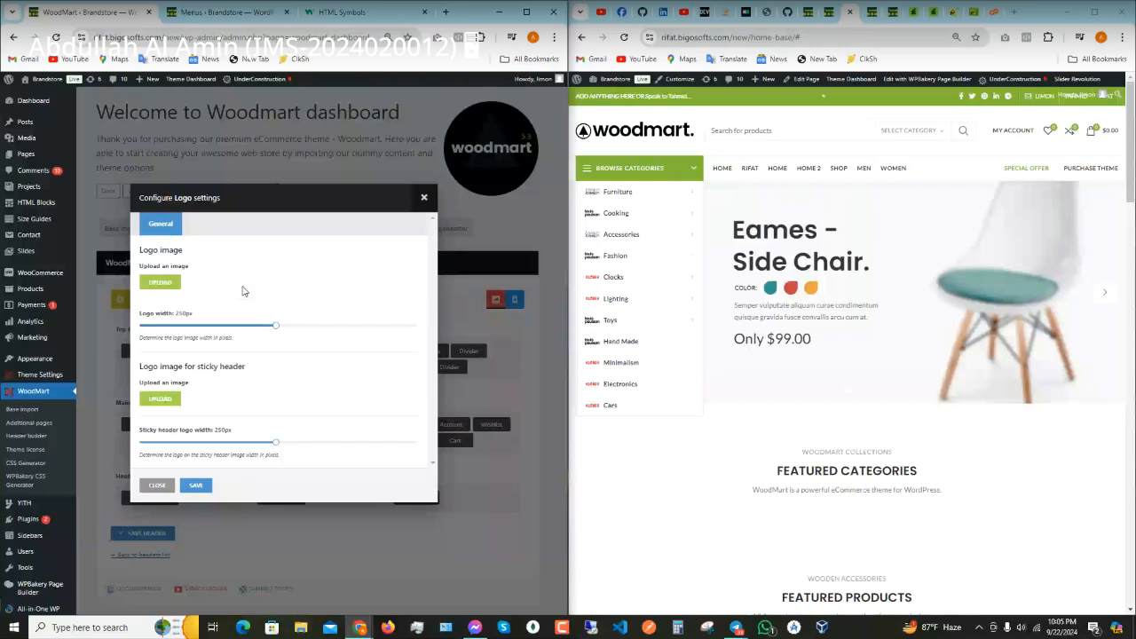
# - Search the media library for 'lo' and choose the round badge image as the header logo
pyautogui.click(172, 282)
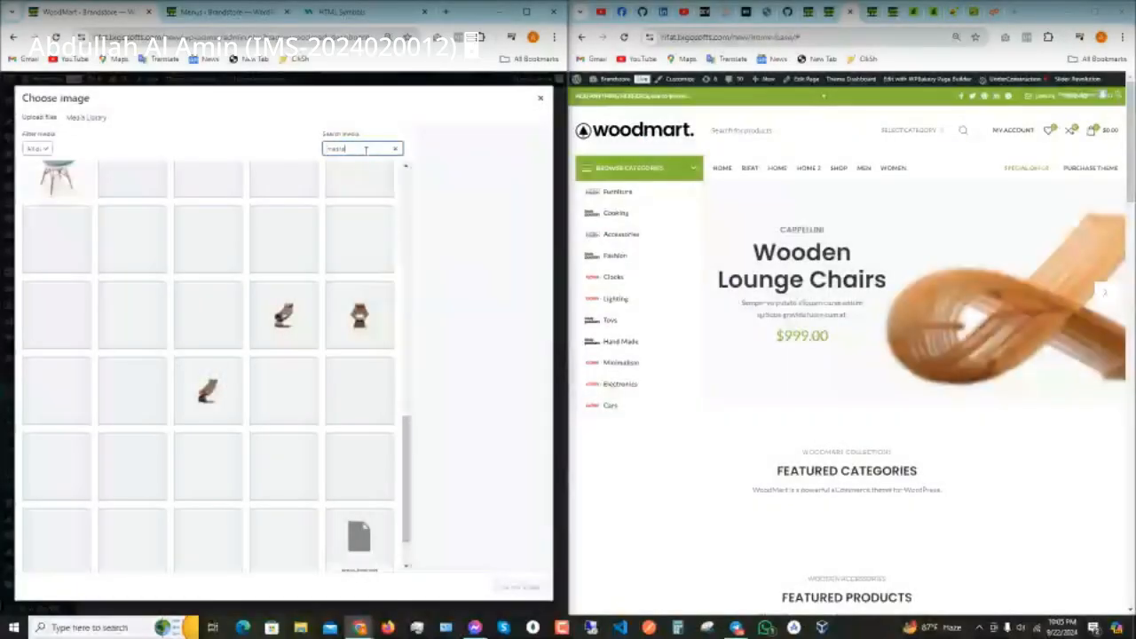
pyautogui.write('sa')
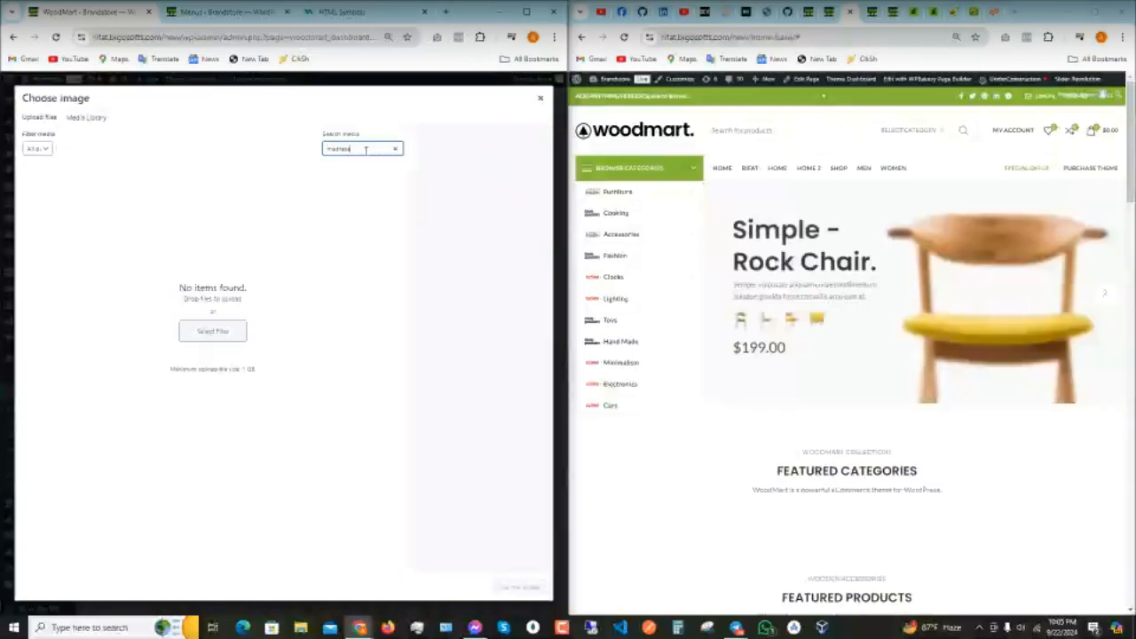
pyautogui.moveTo(364, 150); pyautogui.dragTo(270, 155)
pyautogui.write('logo')
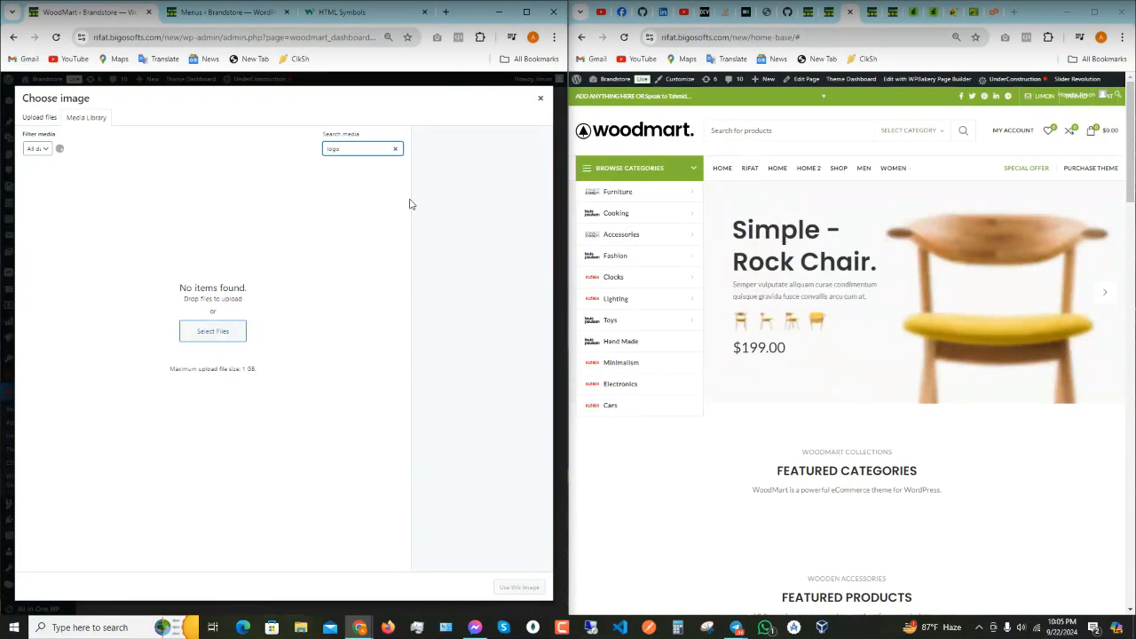
pyautogui.click(69, 209)
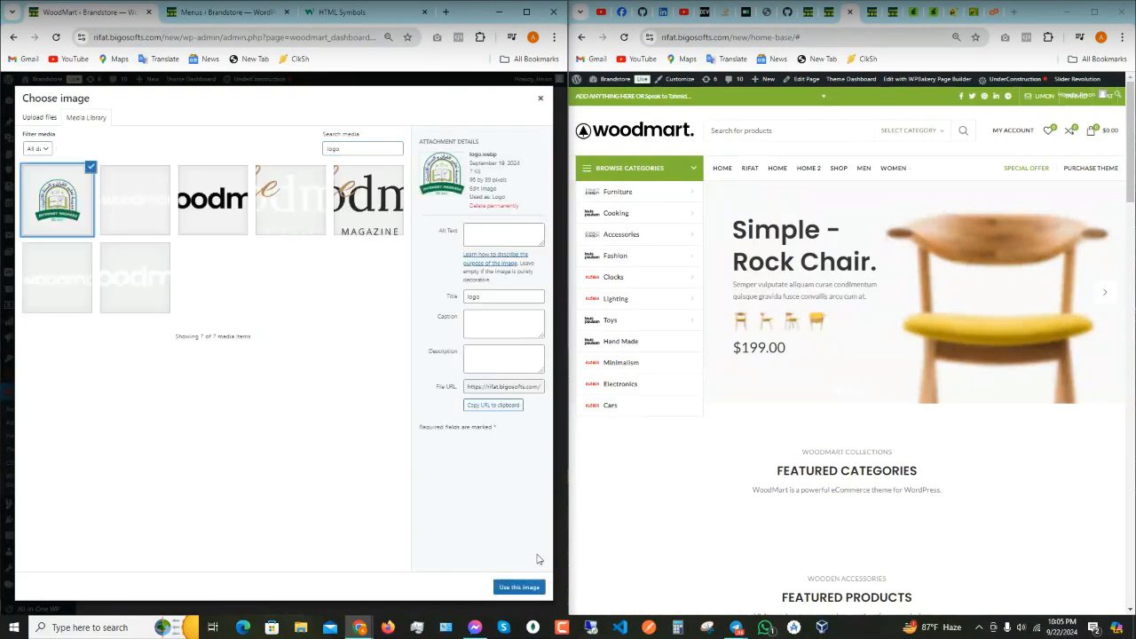
pyautogui.click(519, 587)
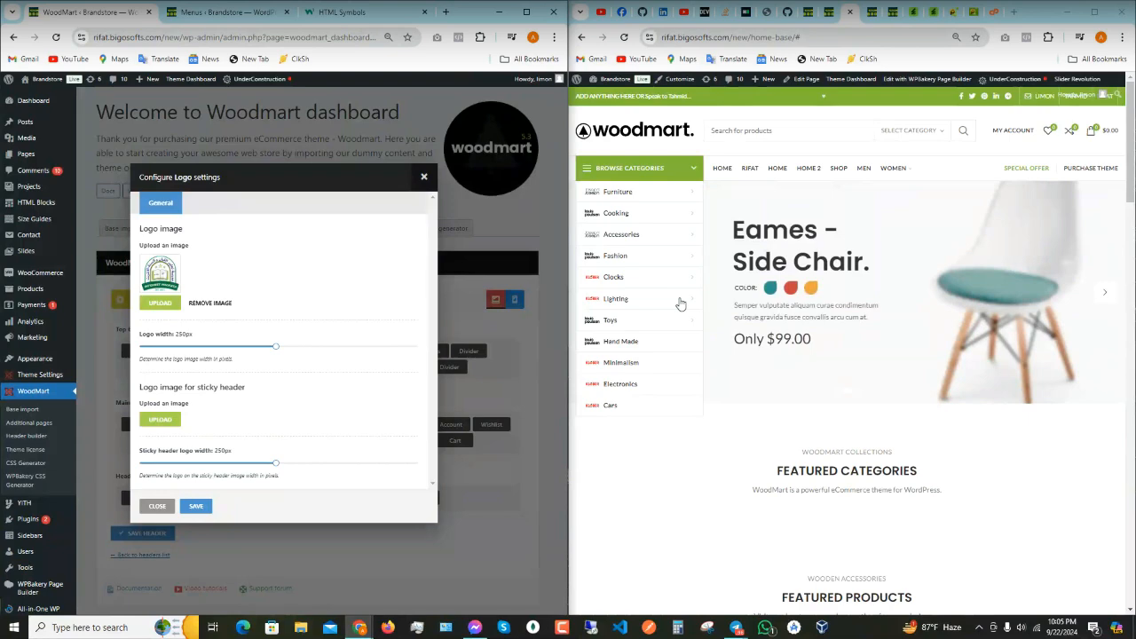
# - Save the logo settings and the header, then scroll the storefront to see the badge logo
pyautogui.scroll(-2, 770, 228)
pyautogui.scroll(-1, 770, 228)
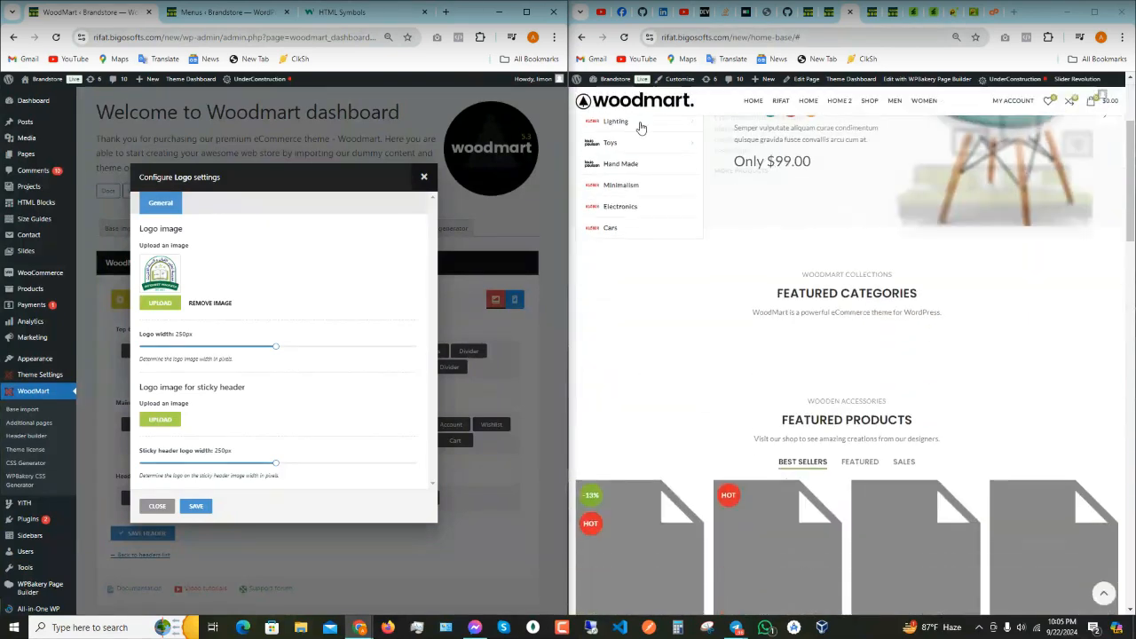
pyautogui.scroll(3, 765, 206)
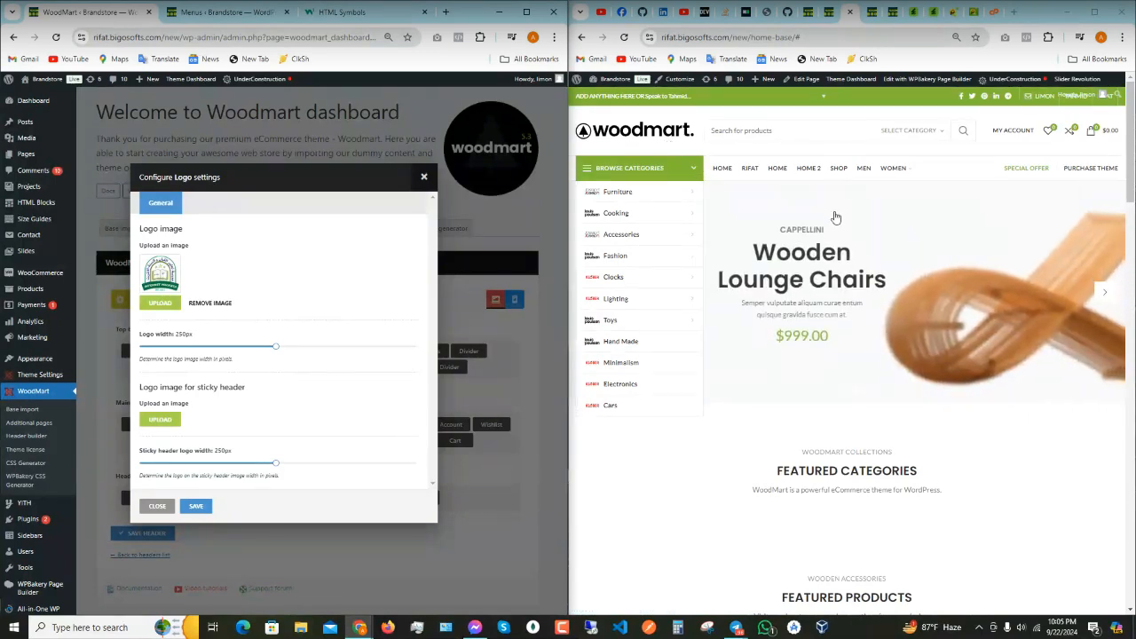
pyautogui.scroll(-3, 654, 108)
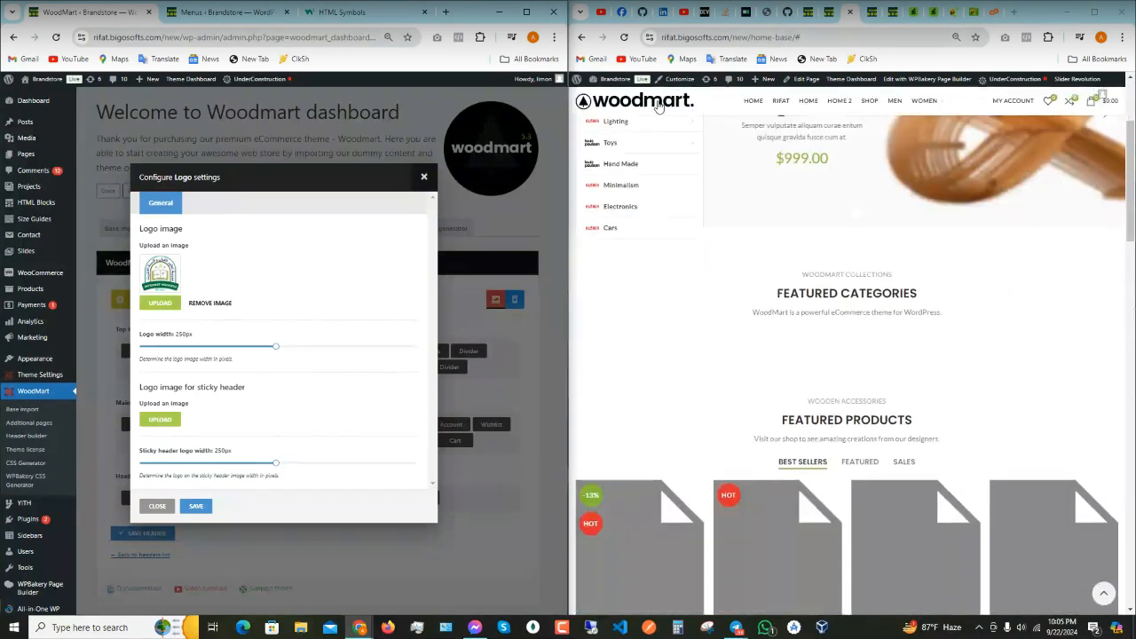
pyautogui.scroll(3, 672, 100)
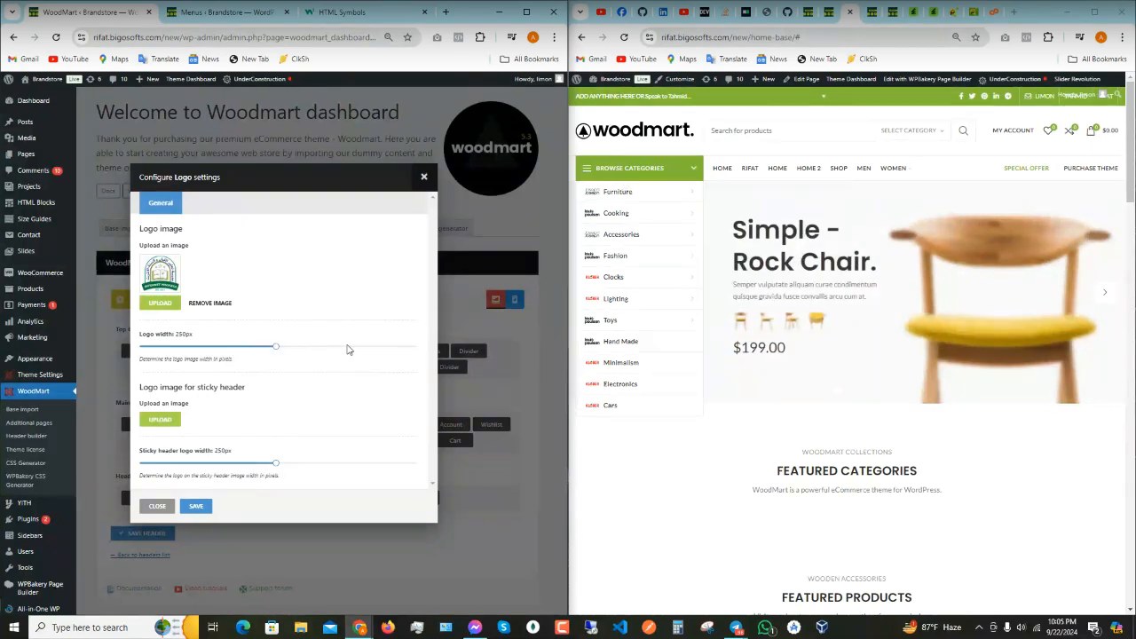
pyautogui.click(190, 505)
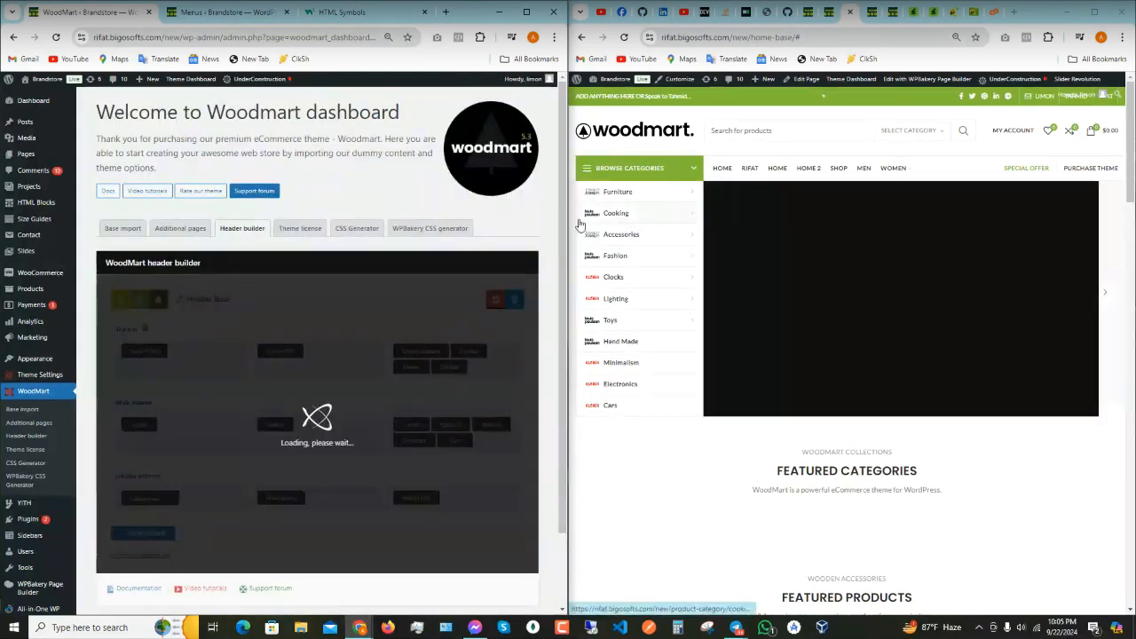
pyautogui.click(624, 37)
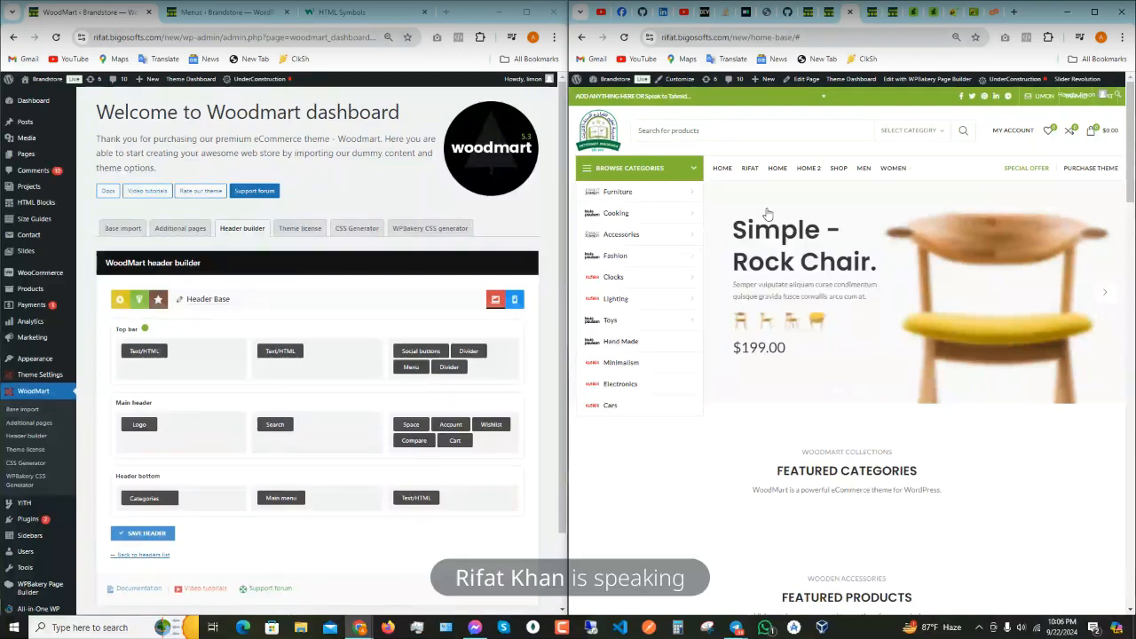
pyautogui.scroll(-2, 768, 216)
pyautogui.scroll(2, 767, 218)
pyautogui.scroll(-2, 767, 217)
pyautogui.scroll(2, 767, 218)
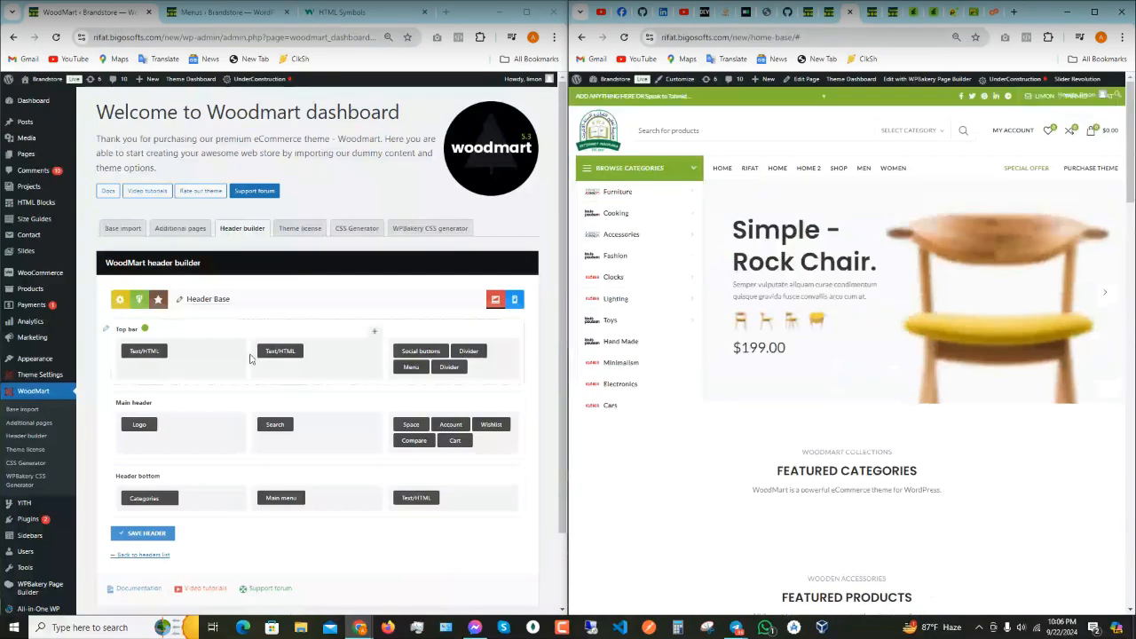
# - Set woodmart-logo-dark from the media library as the sticky header logo and save the logo settings
pyautogui.click(133, 417)
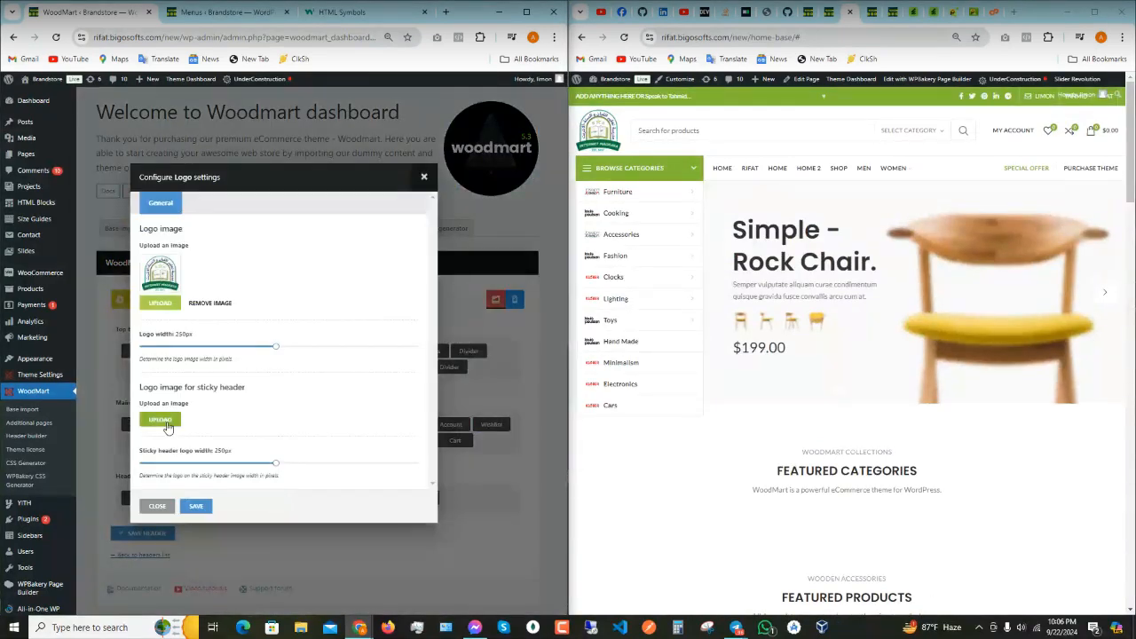
pyautogui.click(162, 420)
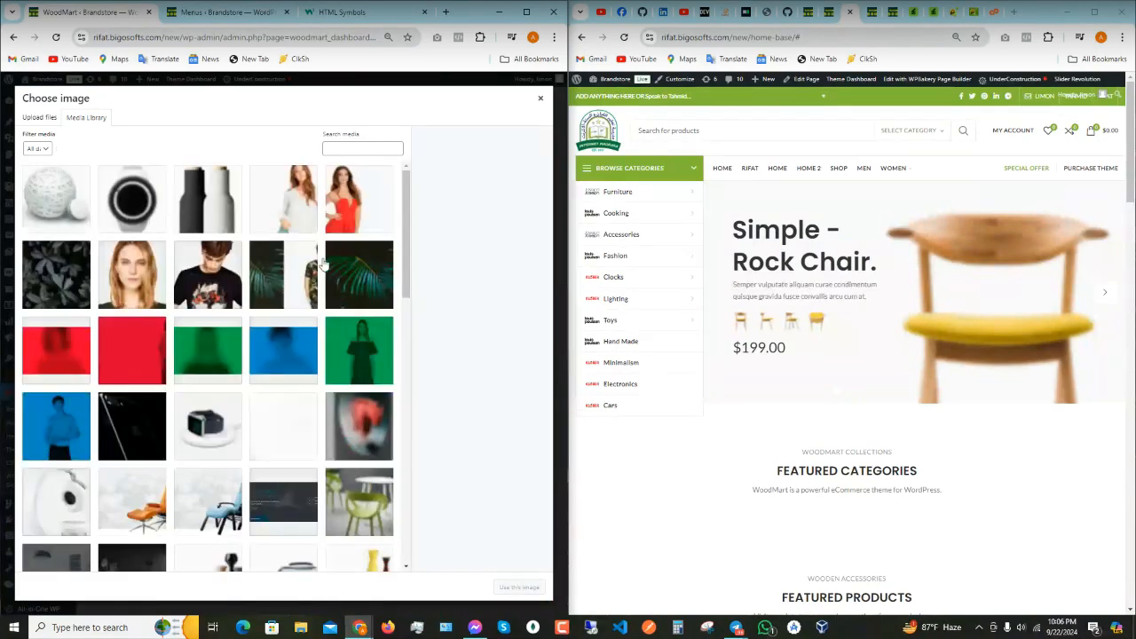
pyautogui.scroll(-5, 322, 371)
pyautogui.scroll(-5, 323, 371)
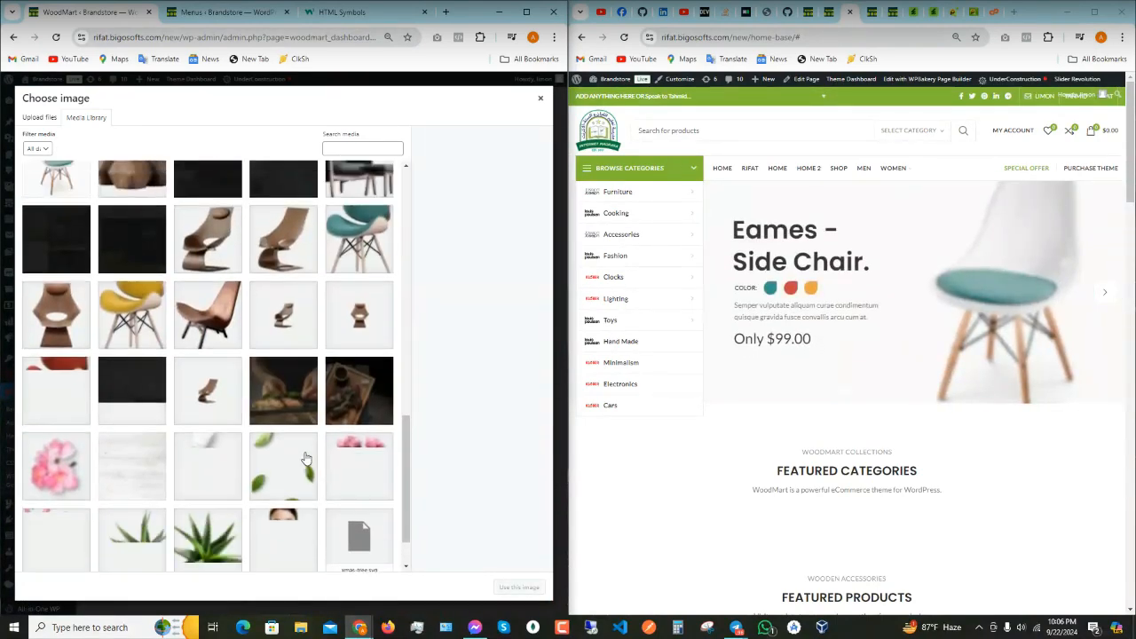
pyautogui.click(351, 148)
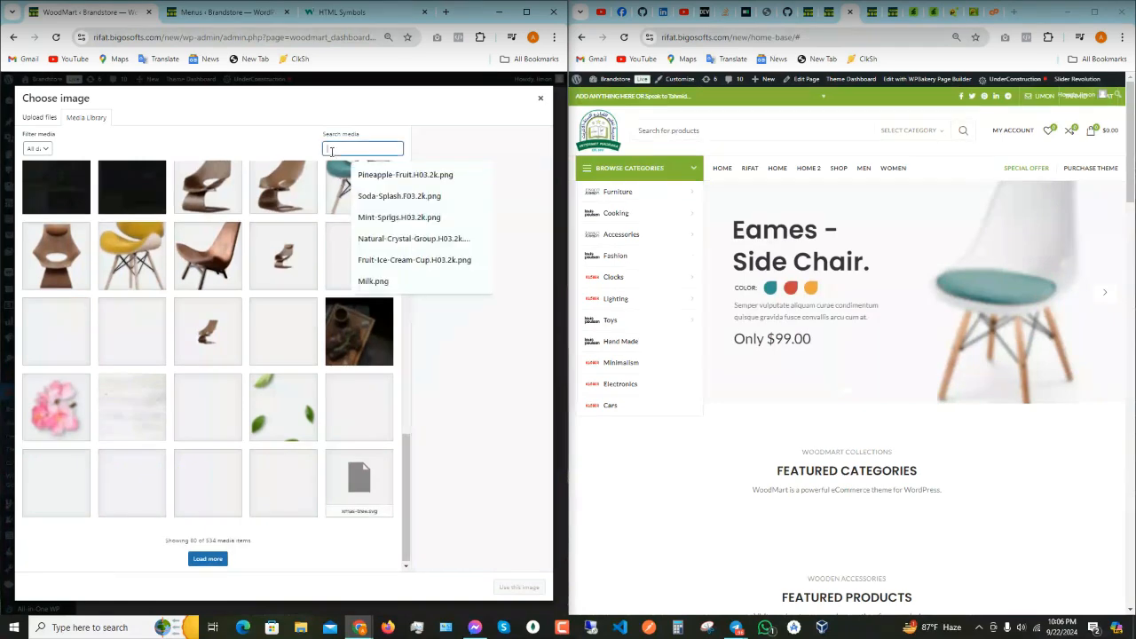
pyautogui.write('ic')
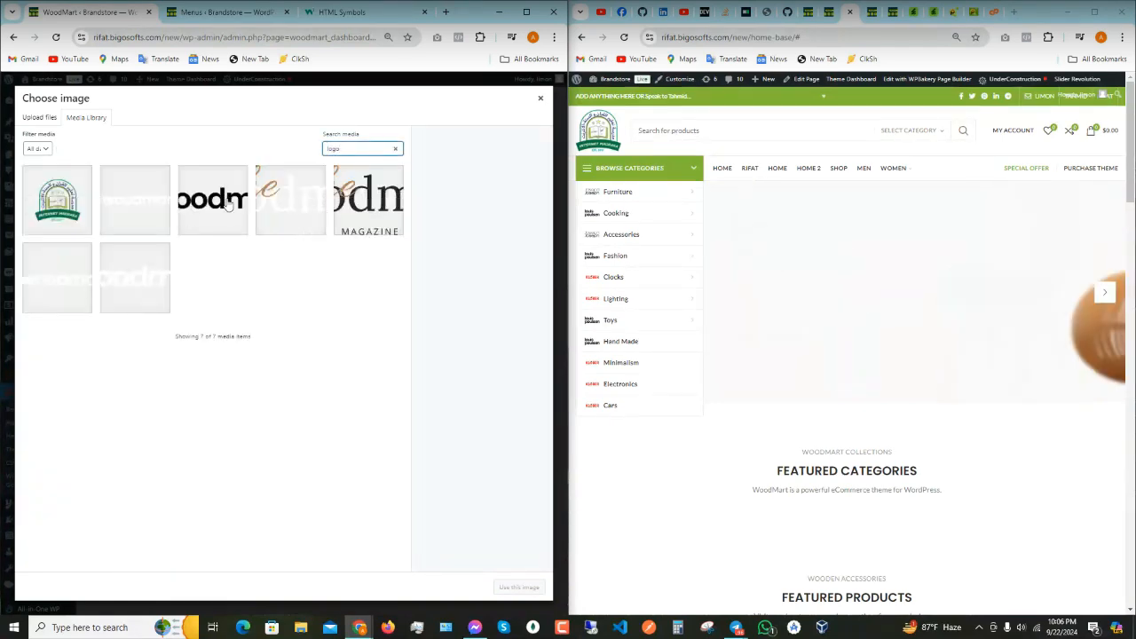
pyautogui.click(233, 203)
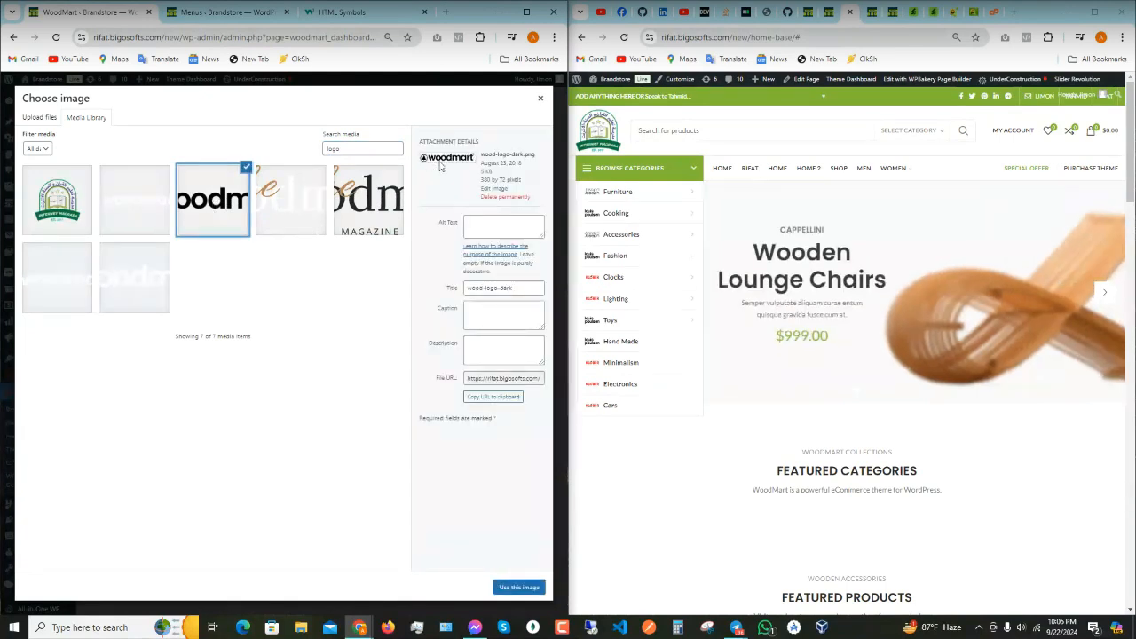
pyautogui.click(519, 585)
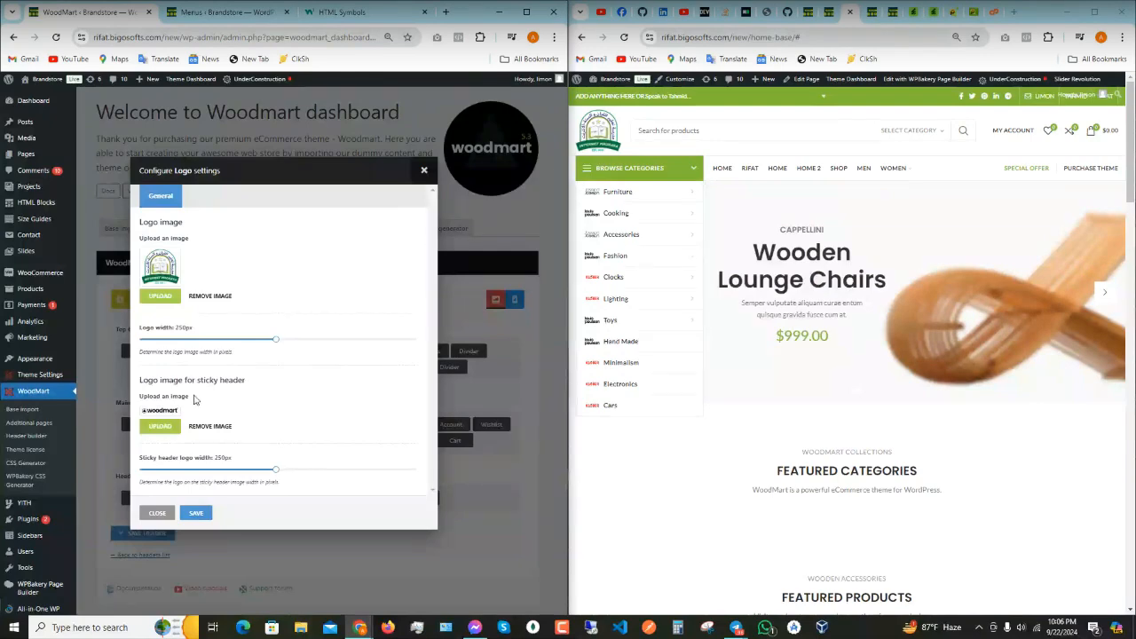
pyautogui.click(195, 513)
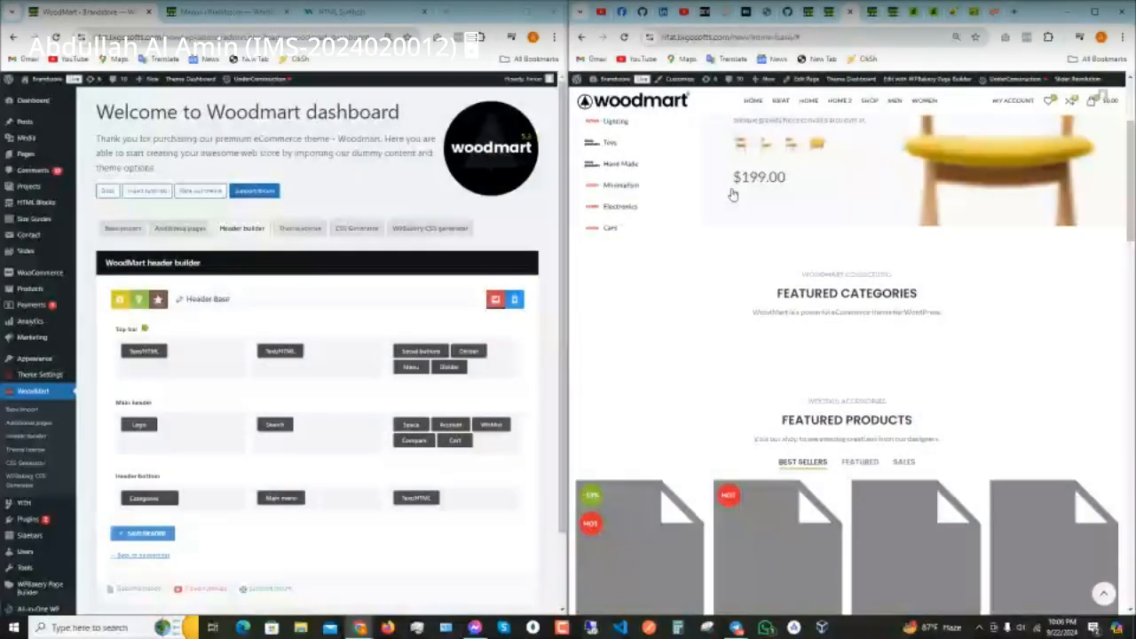
# - Scroll the storefront up and down to inspect the sticky header with its new logo
pyautogui.scroll(2, 732, 193)
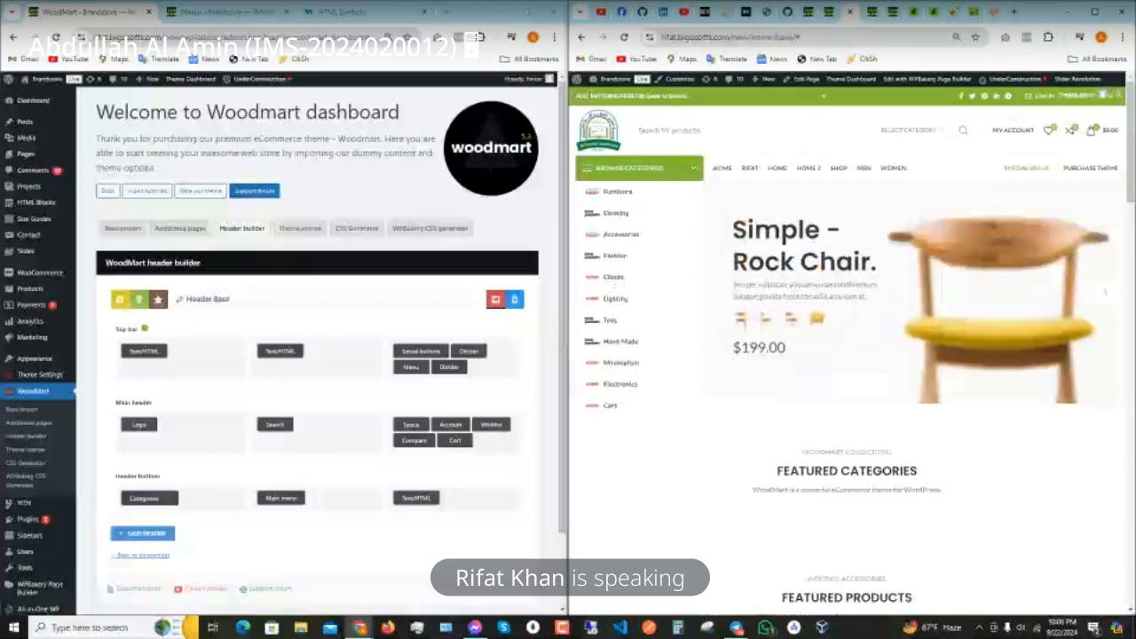
pyautogui.scroll(-3, 611, 169)
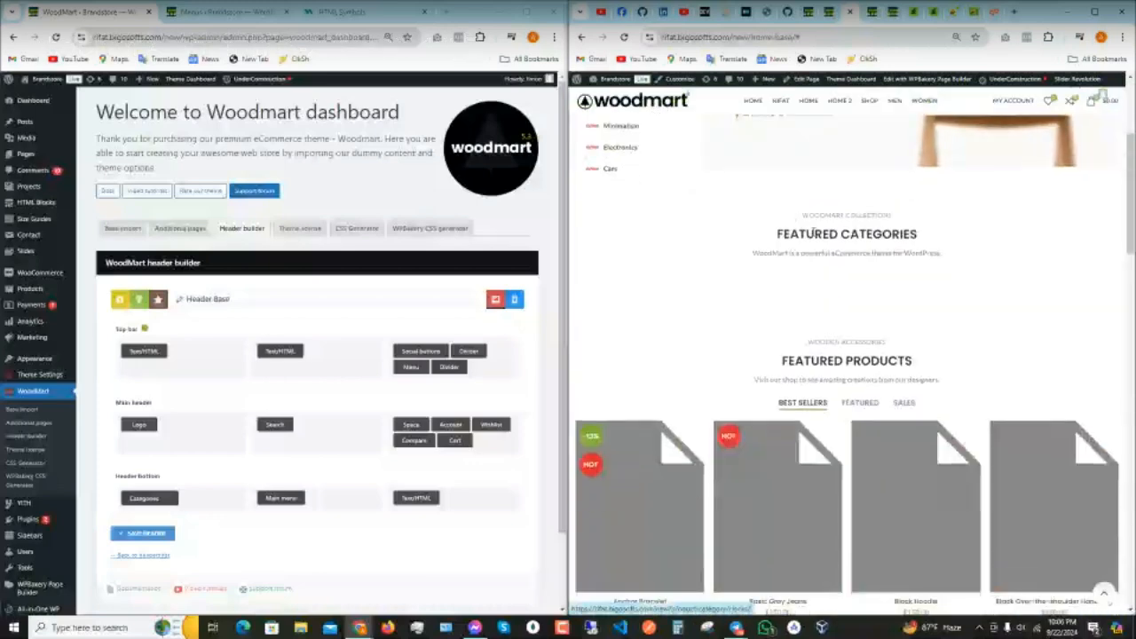
pyautogui.scroll(3, 610, 168)
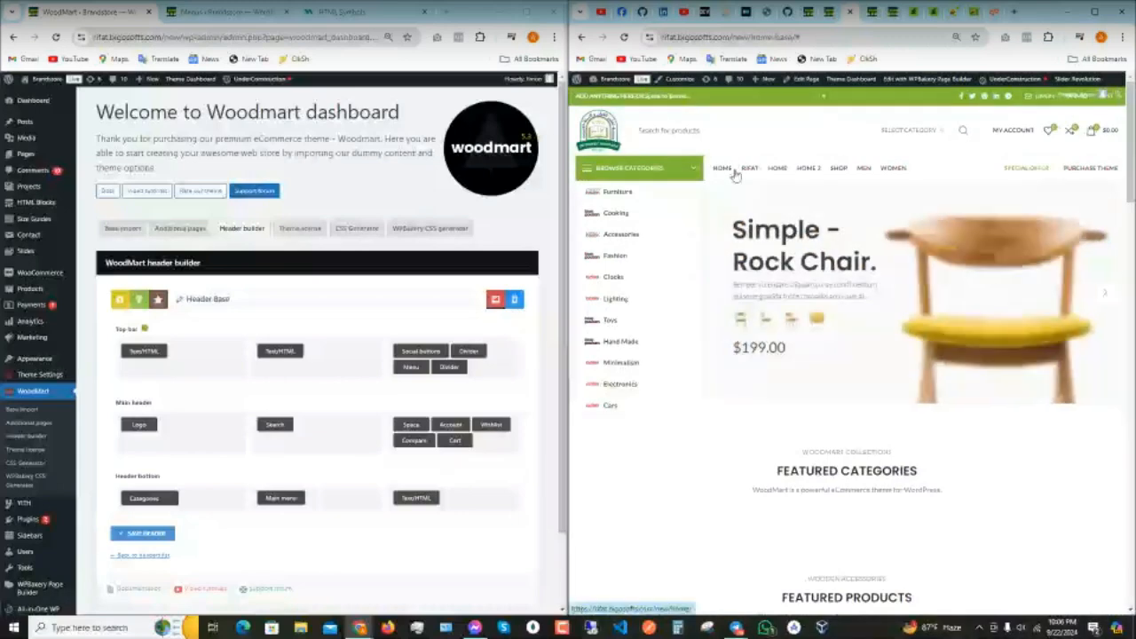
pyautogui.scroll(-2, 851, 178)
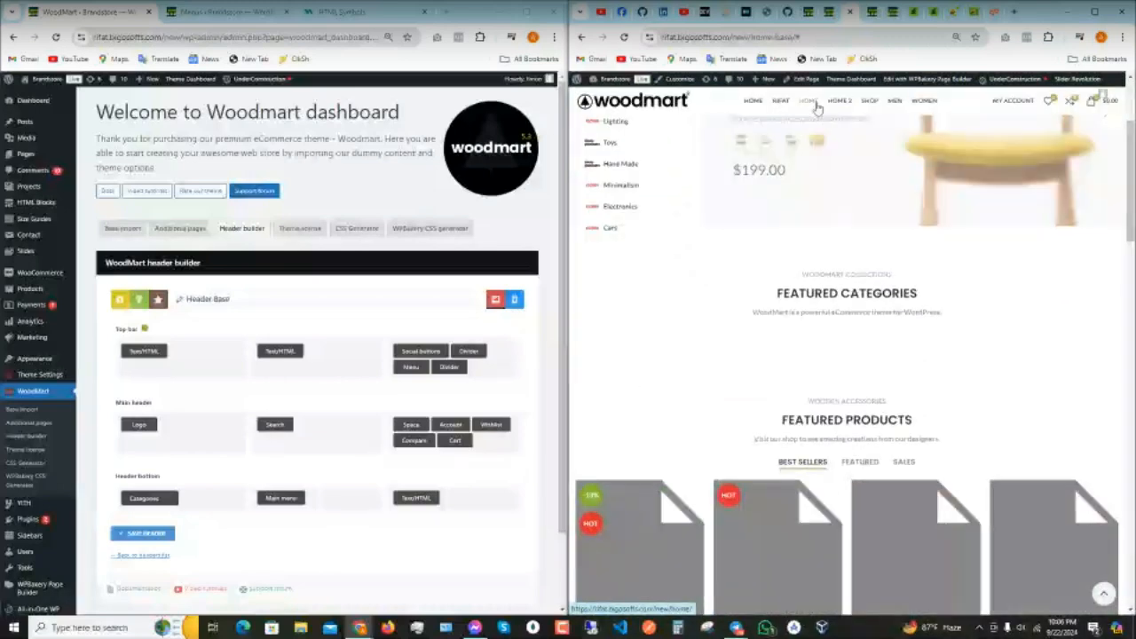
pyautogui.scroll(2, 843, 195)
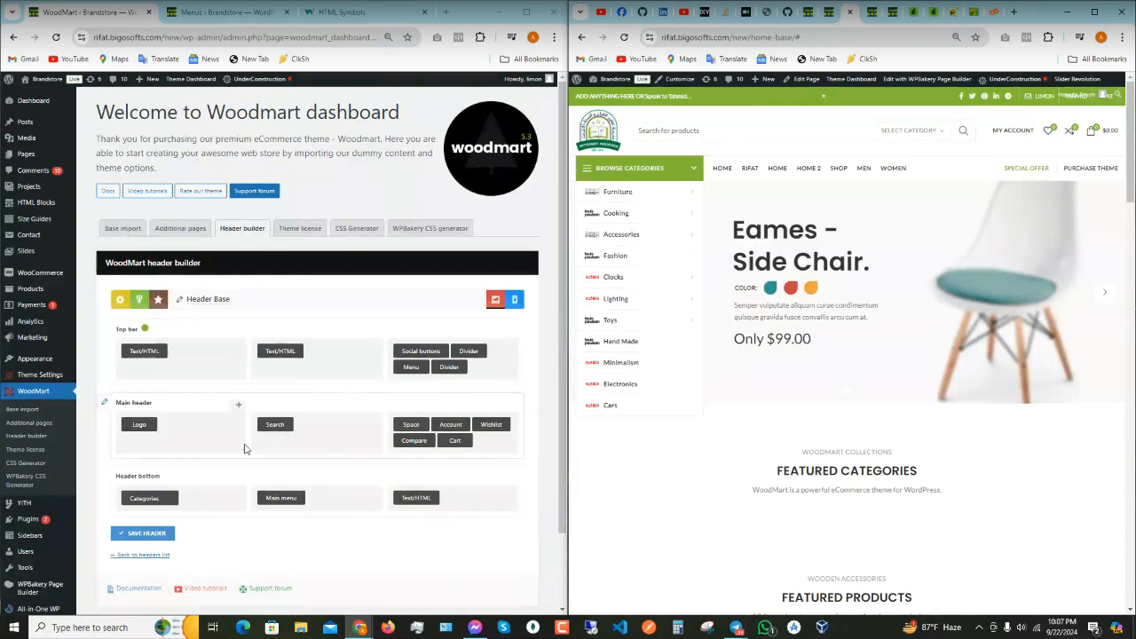
pyautogui.moveTo(274, 425)
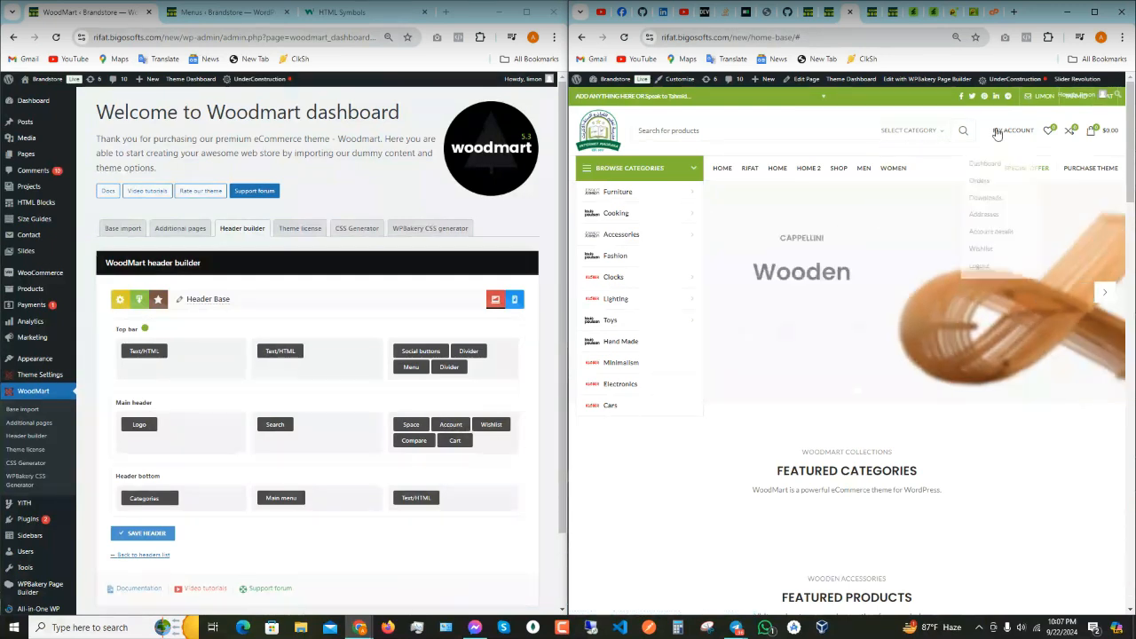
pyautogui.moveTo(410, 432)
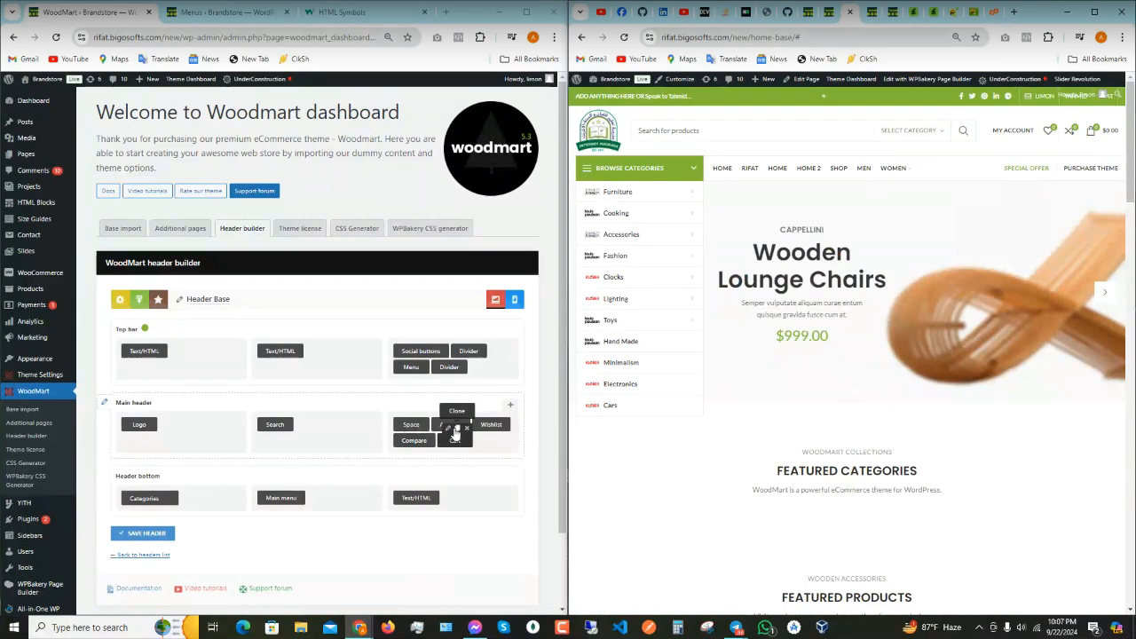
pyautogui.moveTo(1008, 132)
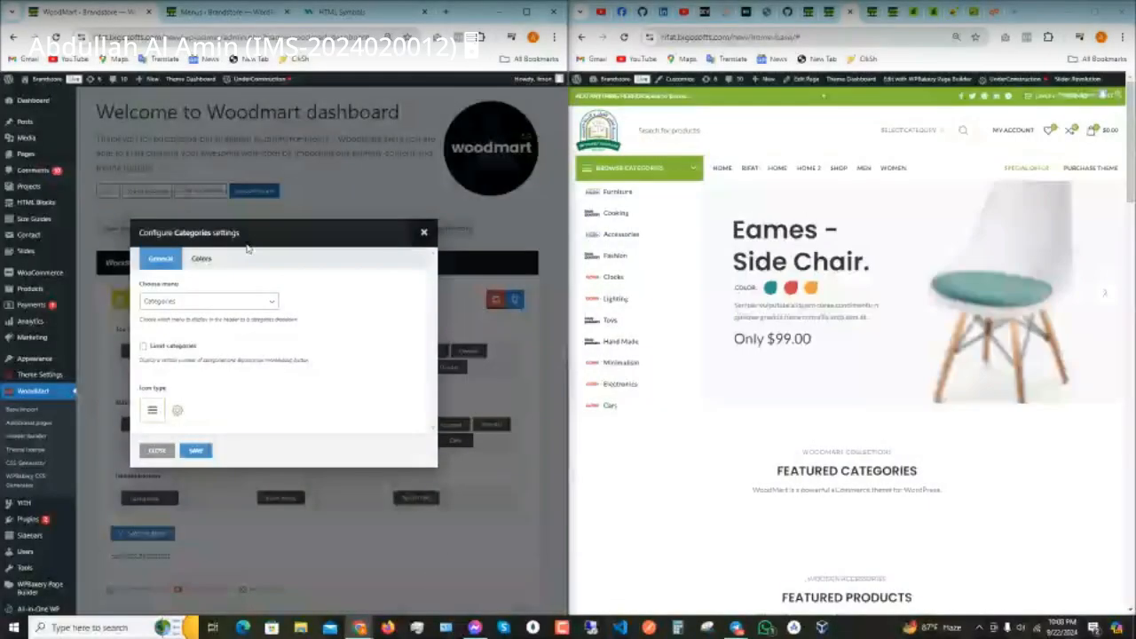
pyautogui.click(222, 12)
pyautogui.click(196, 319)
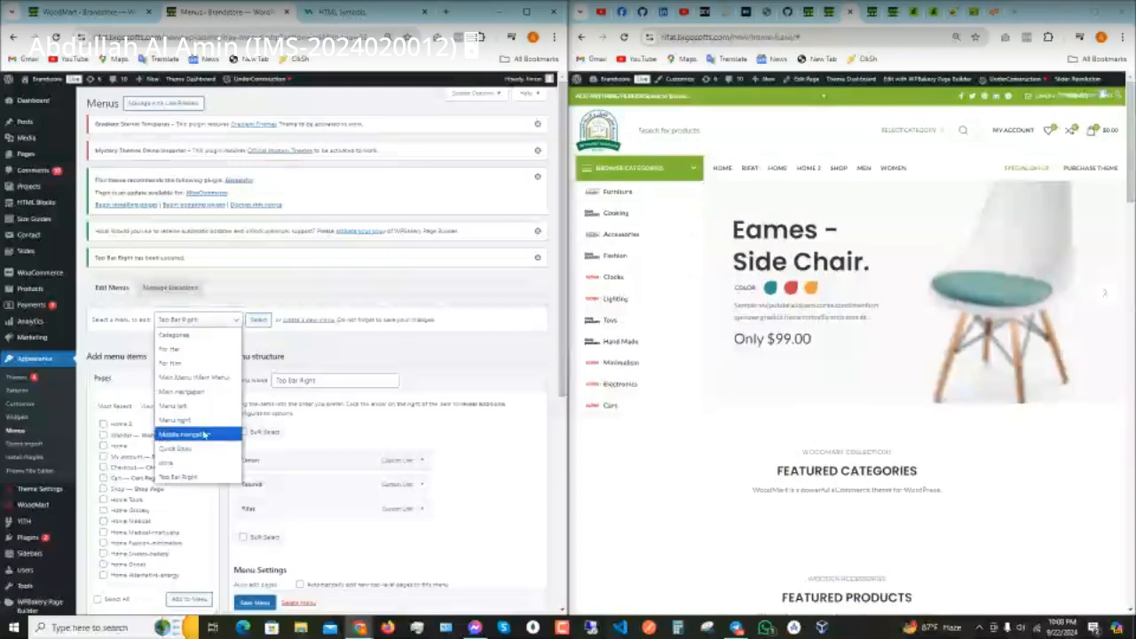
pyautogui.click(178, 336)
pyautogui.click(258, 320)
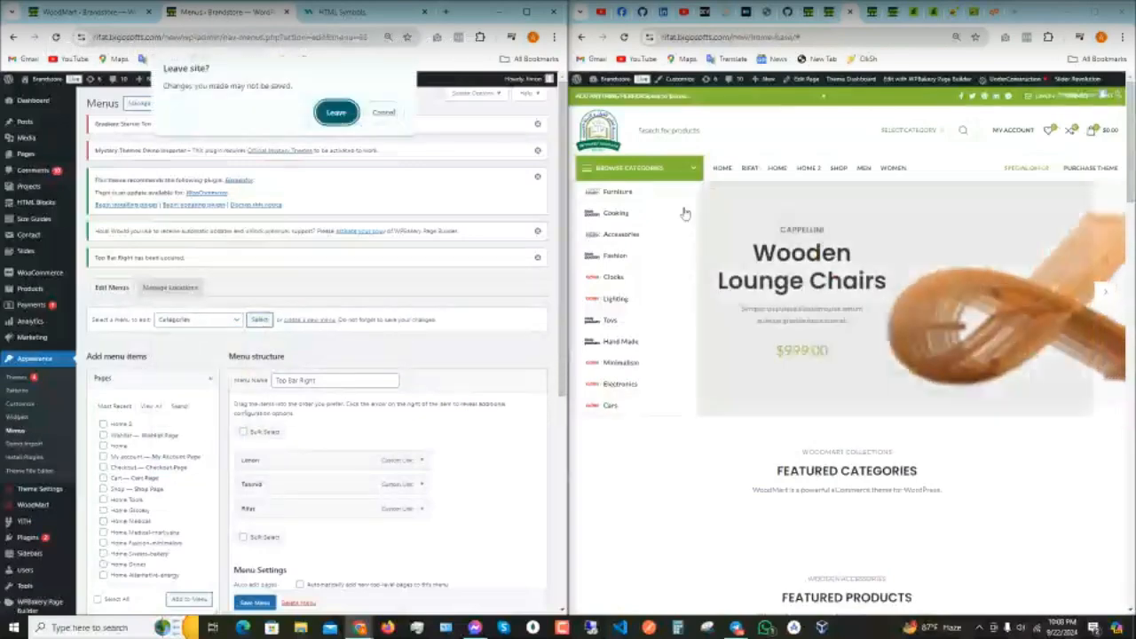
pyautogui.click(337, 118)
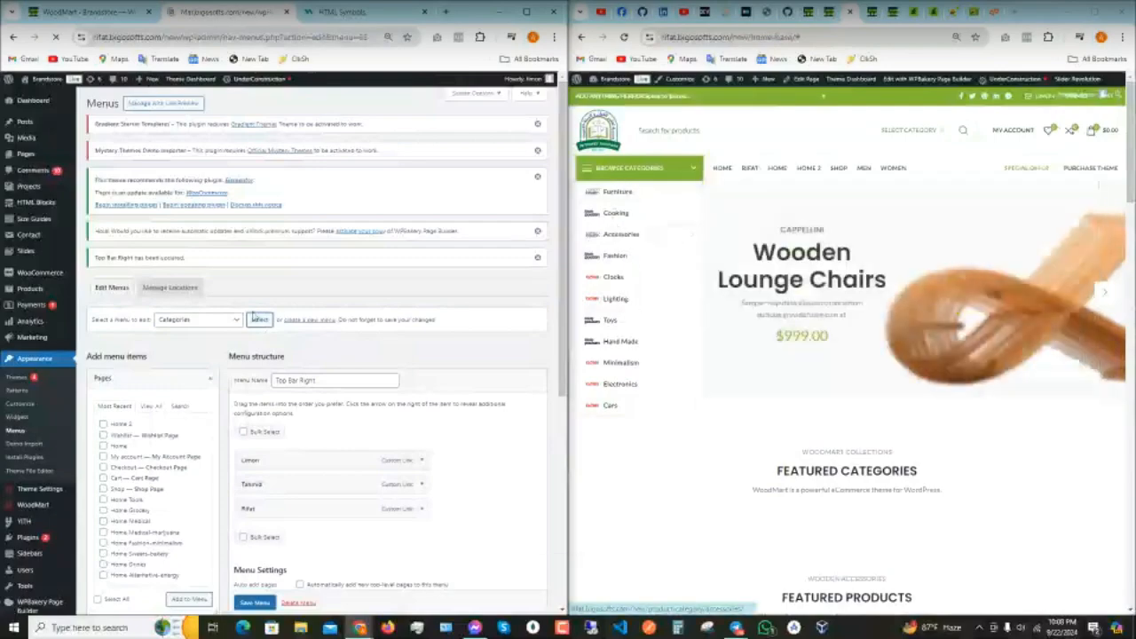
pyautogui.scroll(-2, 329, 375)
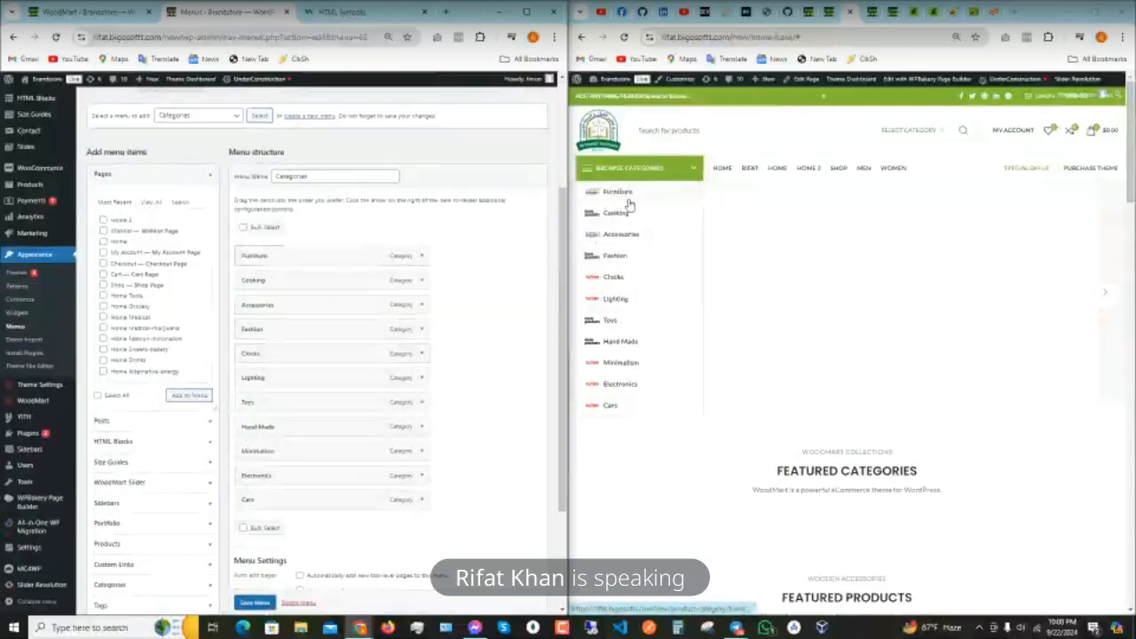
pyautogui.click(419, 258)
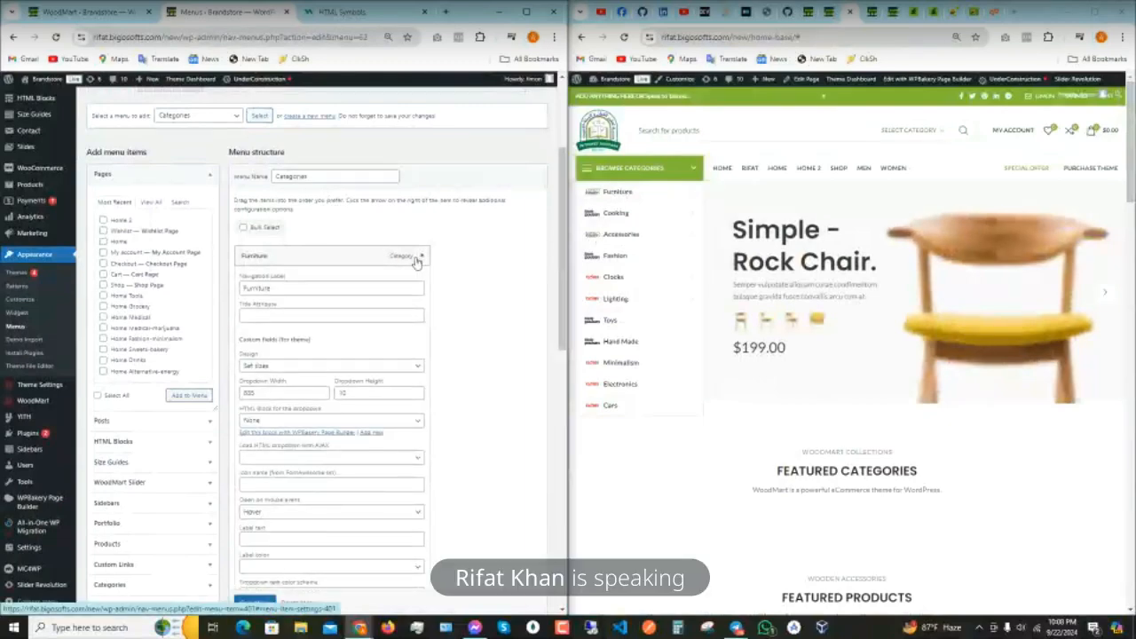
pyautogui.scroll(-1, 396, 346)
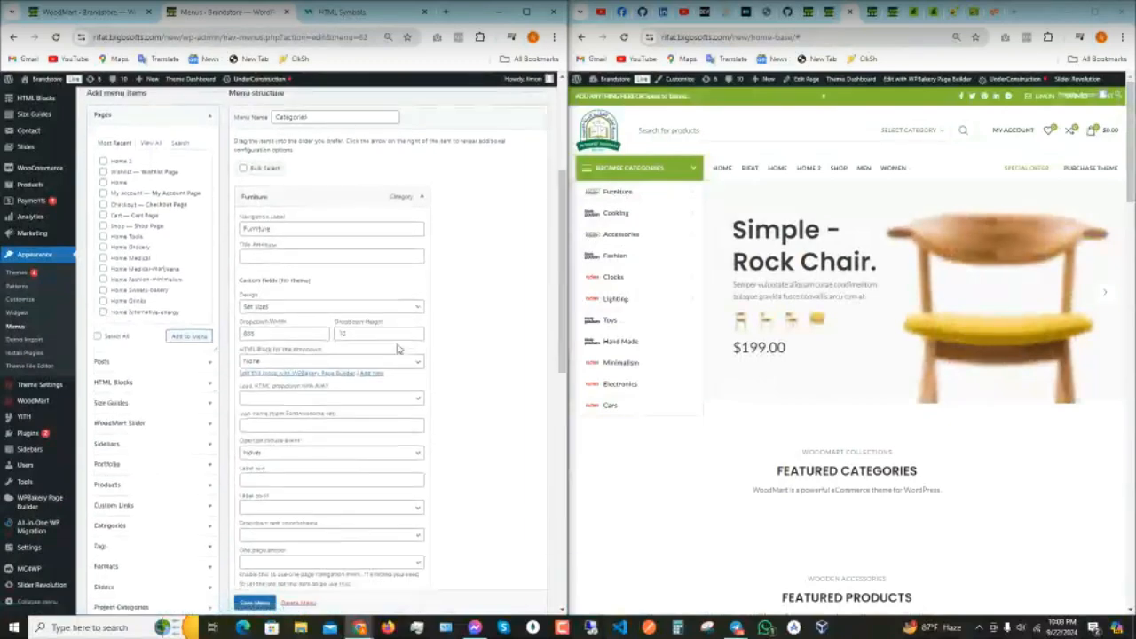
pyautogui.scroll(-3, 396, 349)
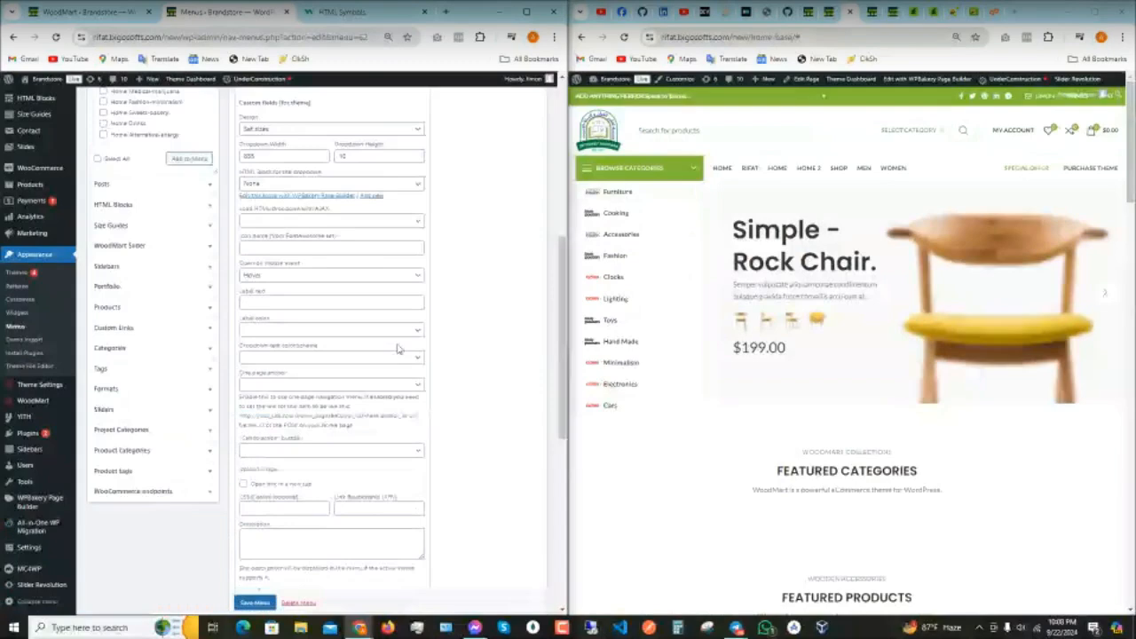
pyautogui.scroll(-2, 397, 348)
pyautogui.scroll(-1, 396, 349)
pyautogui.scroll(4, 396, 348)
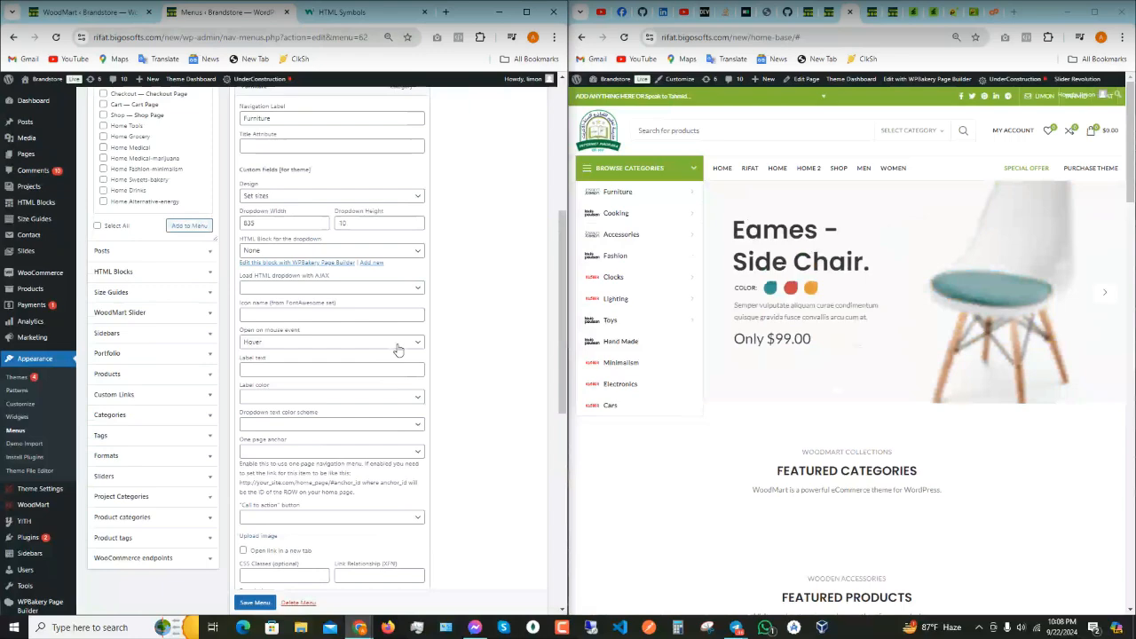
pyautogui.scroll(1, 398, 350)
pyautogui.scroll(2, 397, 350)
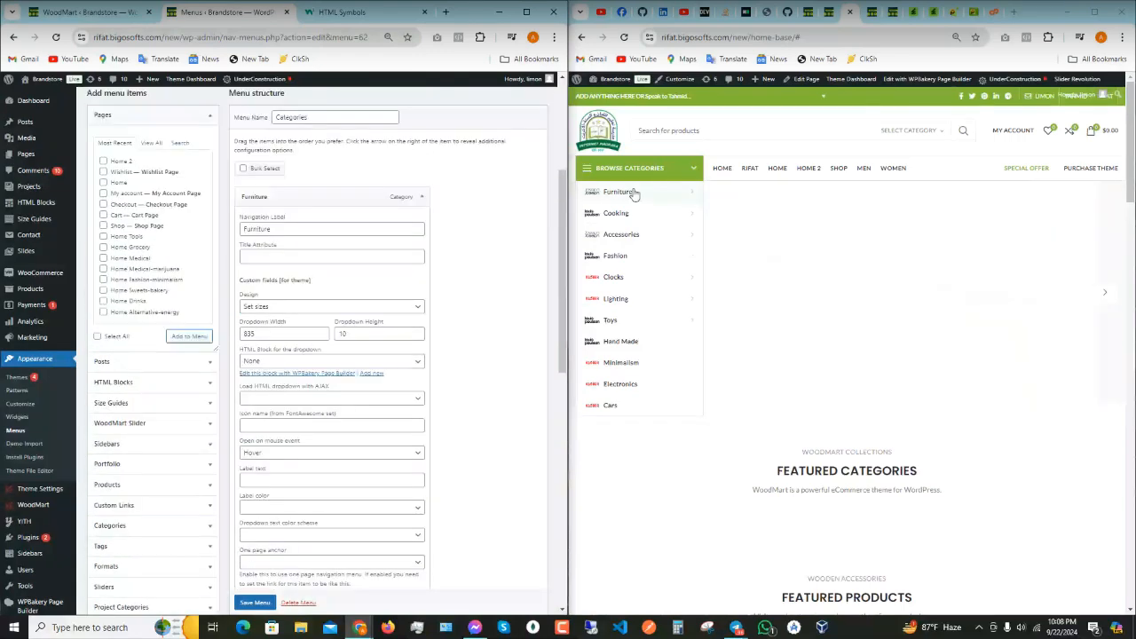
pyautogui.moveTo(638, 218)
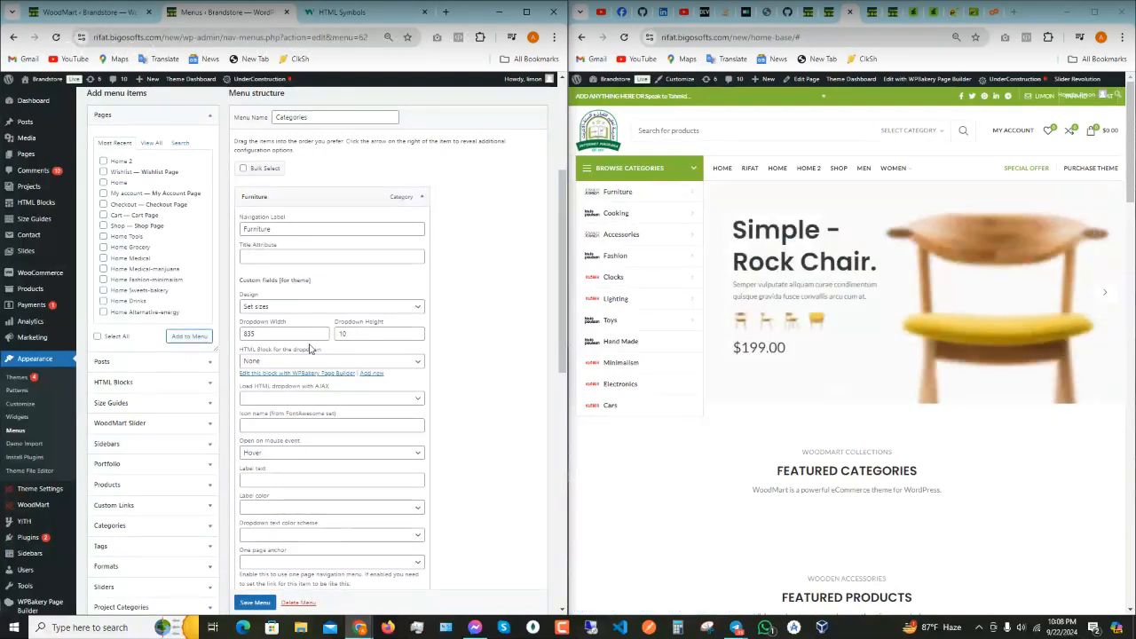
pyautogui.scroll(-3, 310, 349)
pyautogui.scroll(-1, 309, 349)
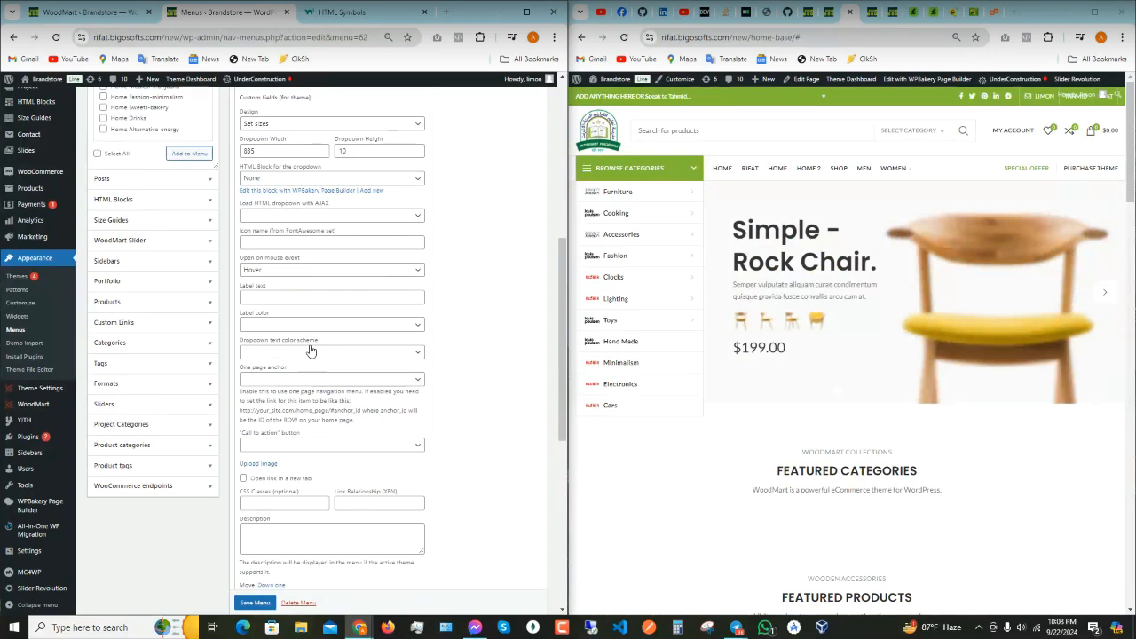
pyautogui.scroll(-2, 309, 349)
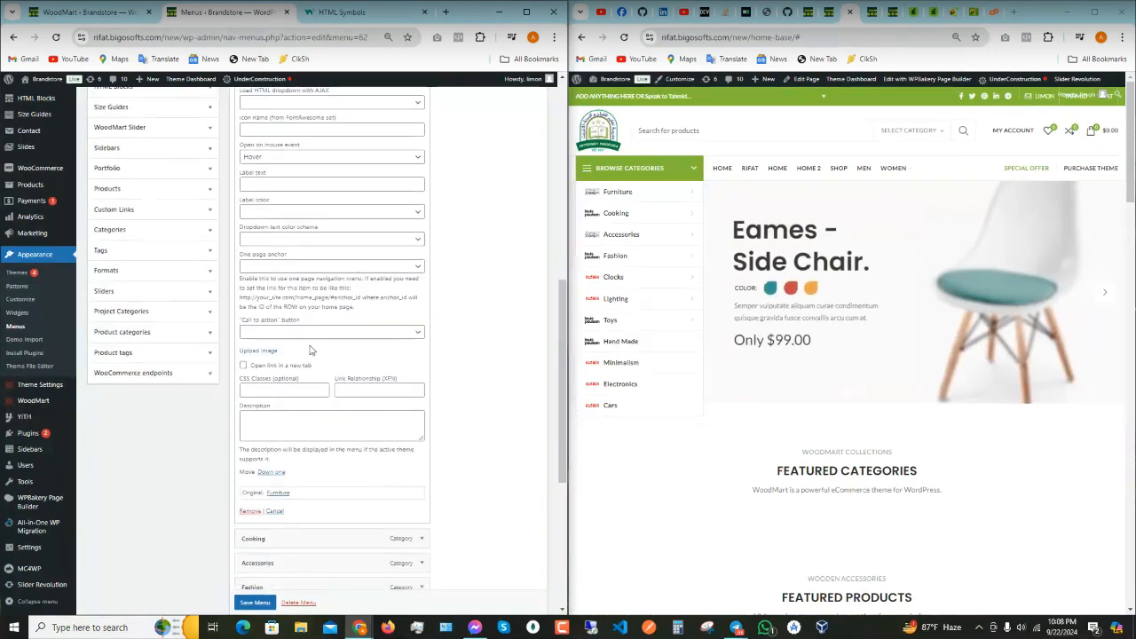
pyautogui.scroll(-5, 310, 349)
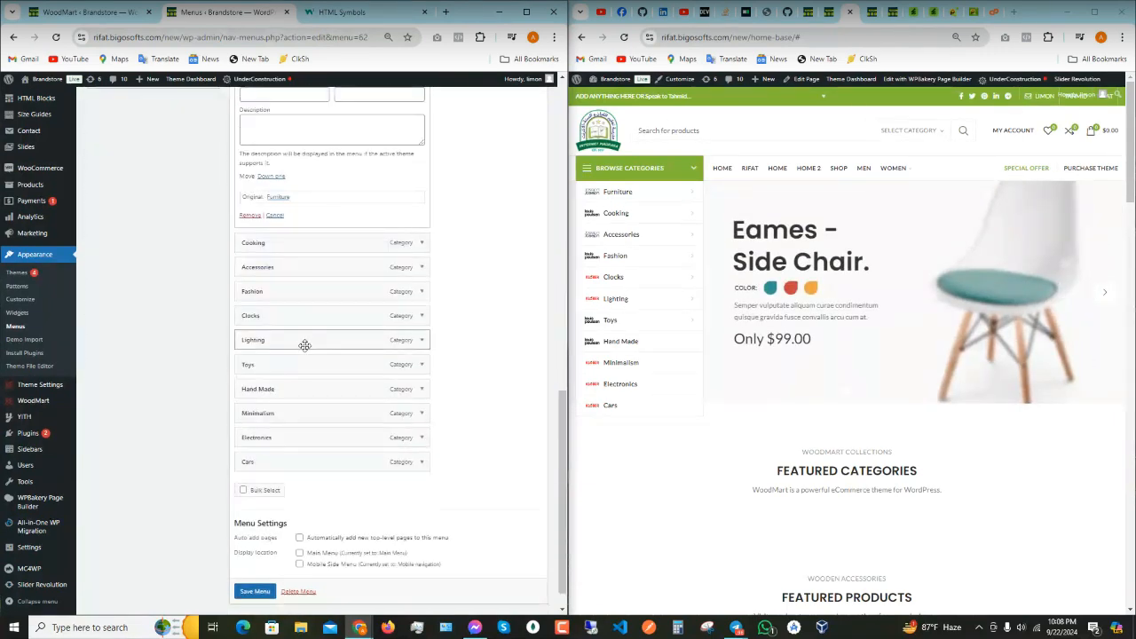
pyautogui.scroll(4, 306, 346)
pyautogui.scroll(3, 311, 348)
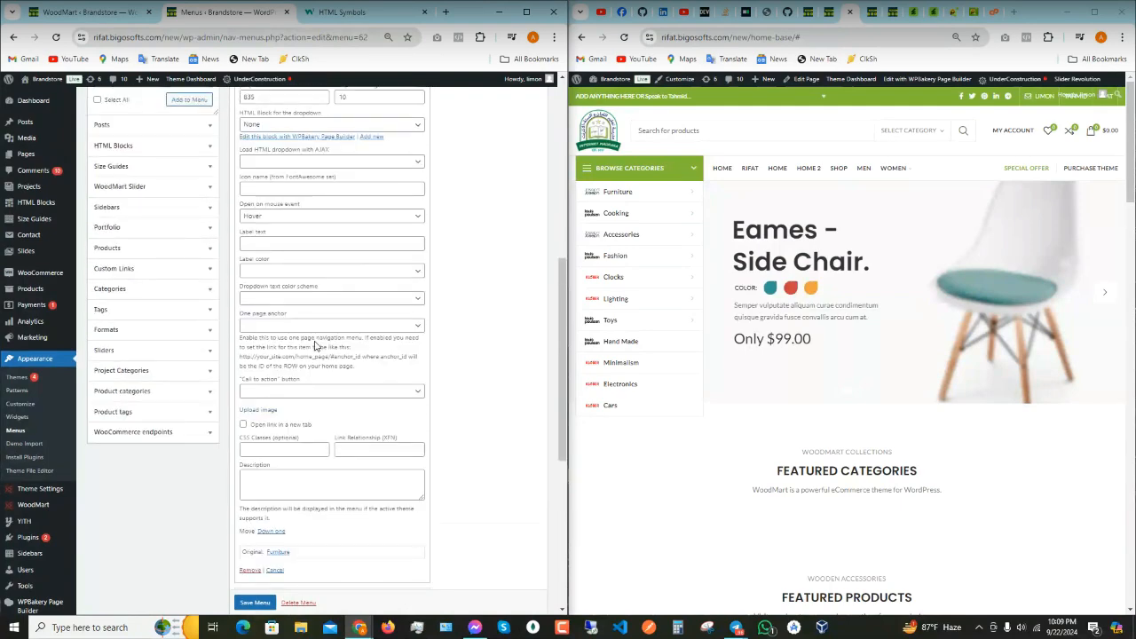
pyautogui.scroll(7, 311, 342)
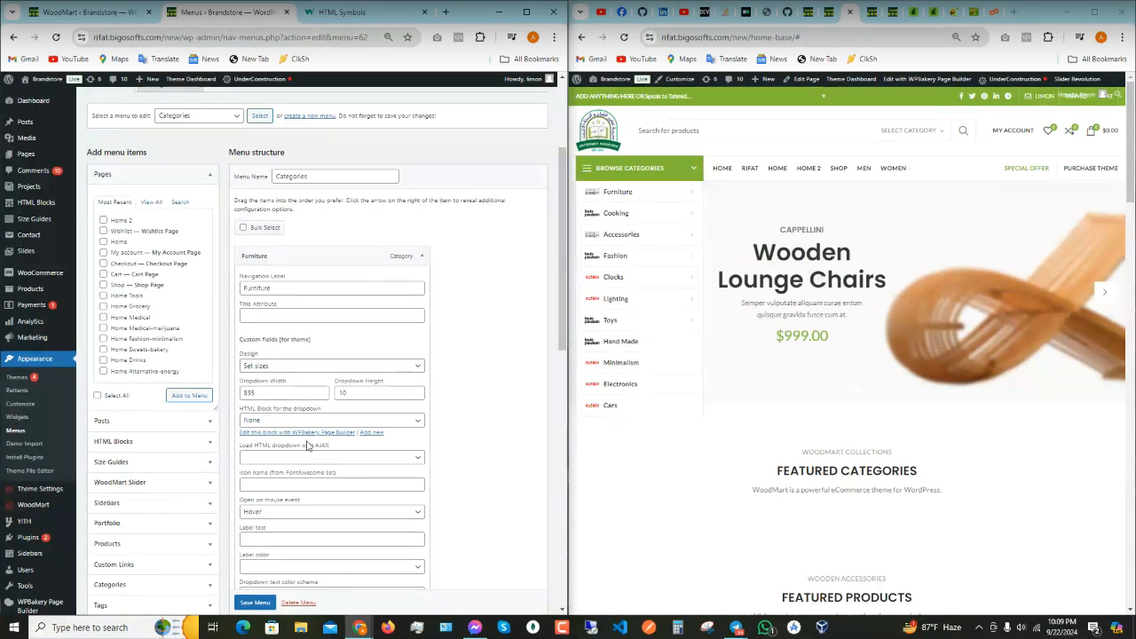
pyautogui.scroll(-1, 320, 432)
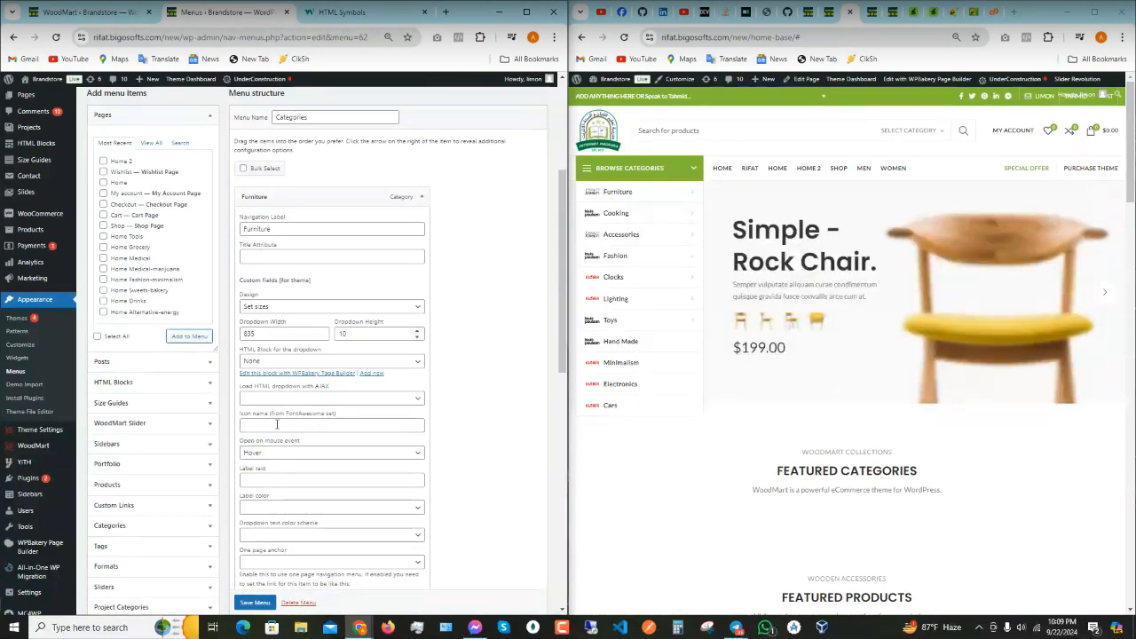
# - Set the Furniture item's FontAwesome icon to 'fa fa-heart', save the Categories menu, and reload the storefront
pyautogui.click(310, 425)
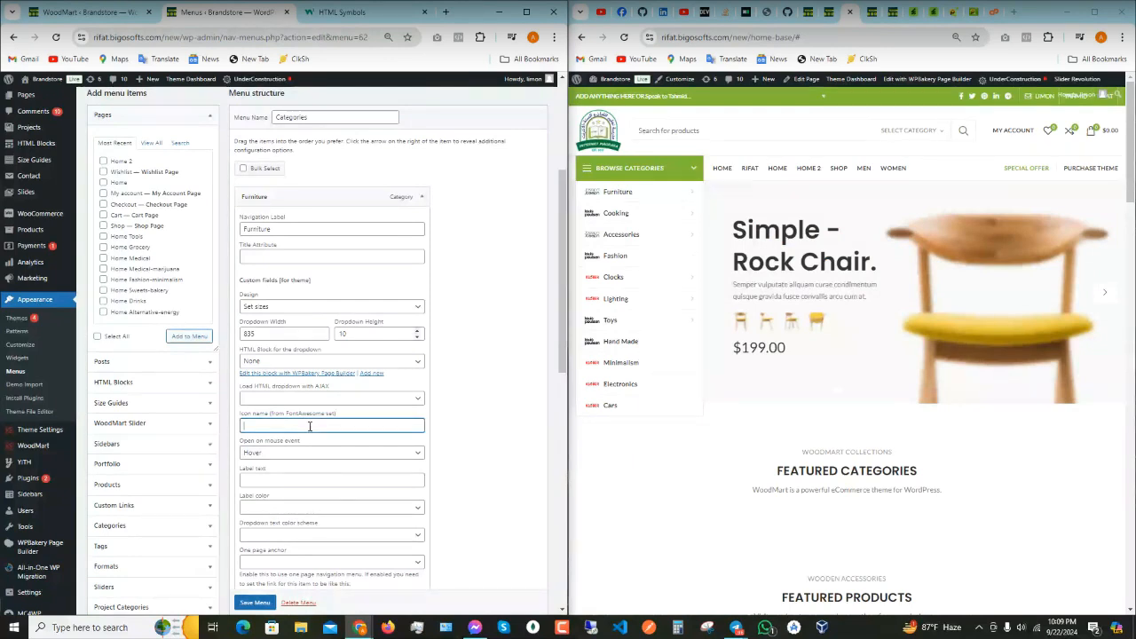
pyautogui.write('fa')
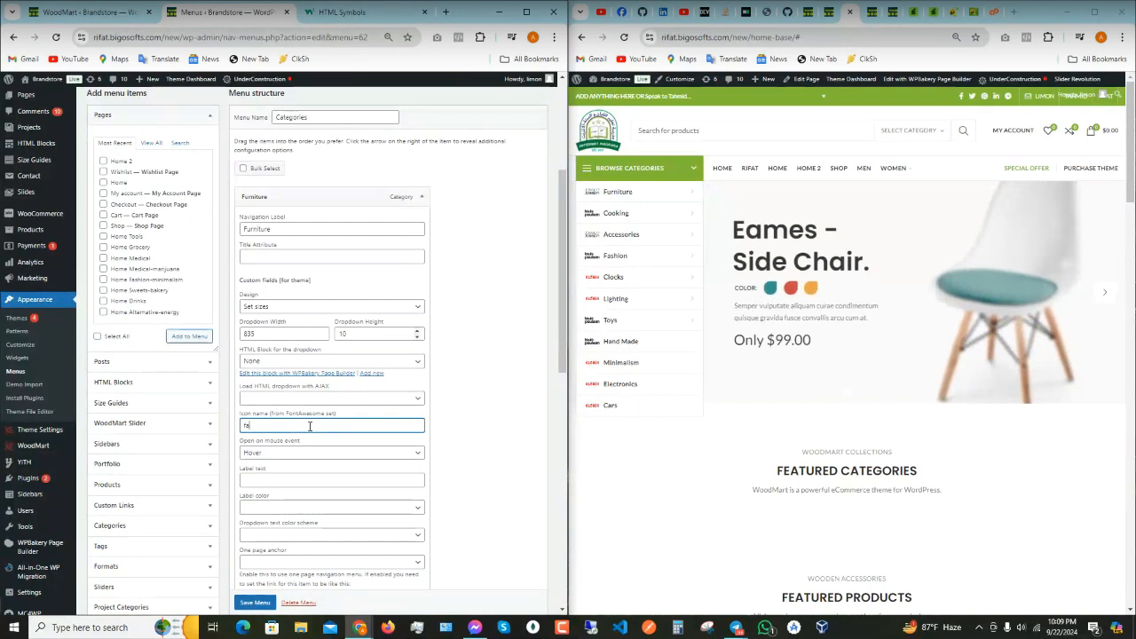
pyautogui.write(' fa-heart')
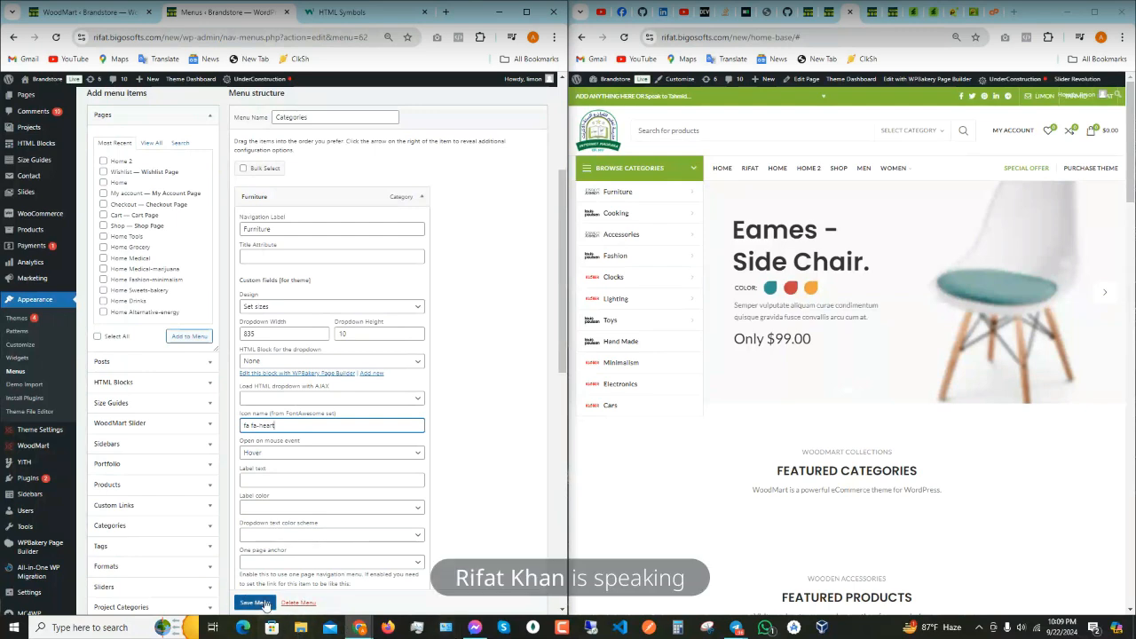
pyautogui.click(255, 602)
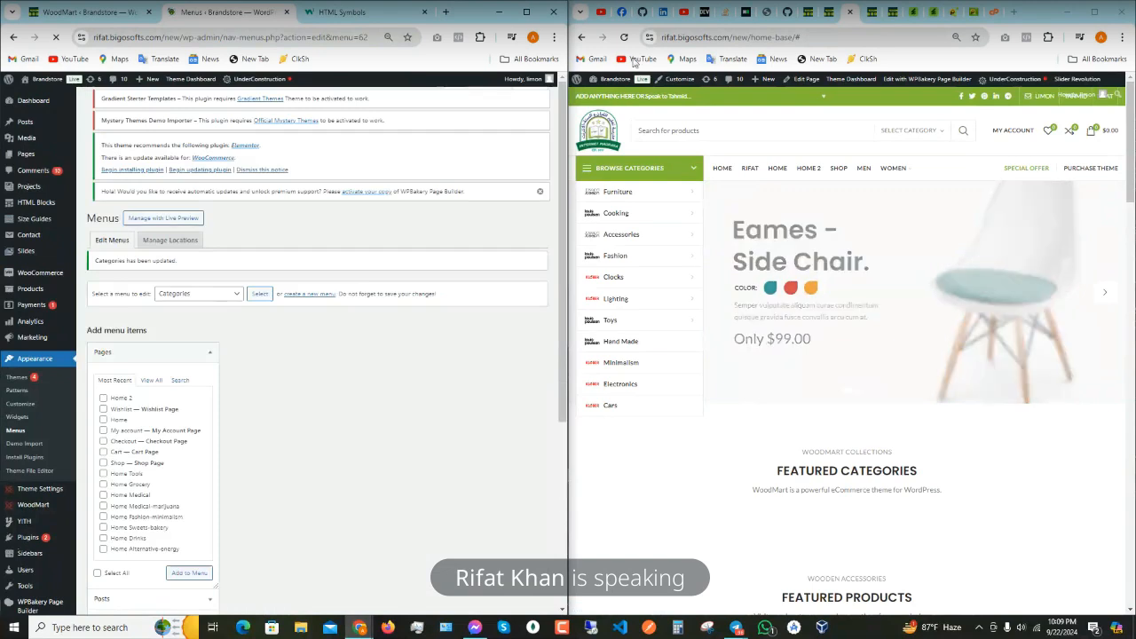
pyautogui.click(624, 37)
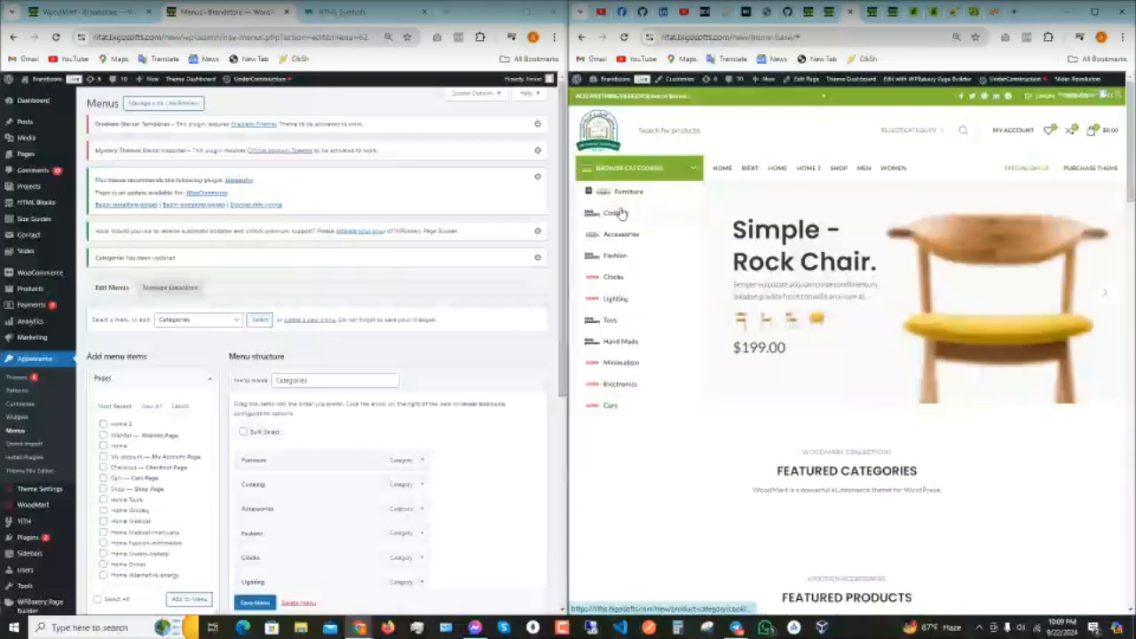
pyautogui.scroll(3, 621, 213)
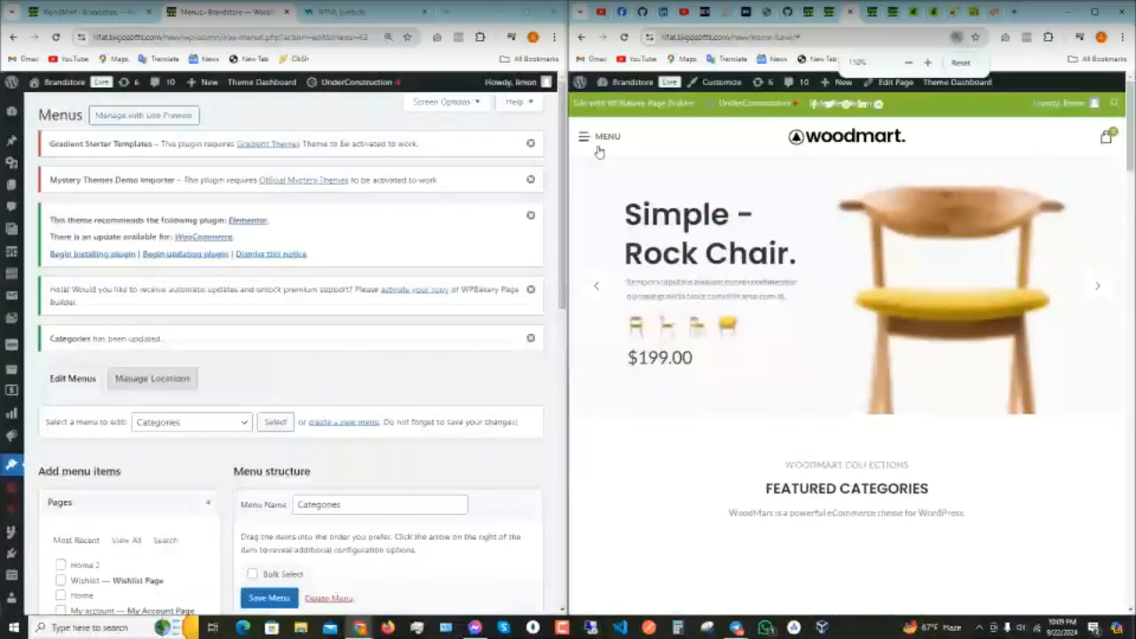
pyautogui.click(607, 137)
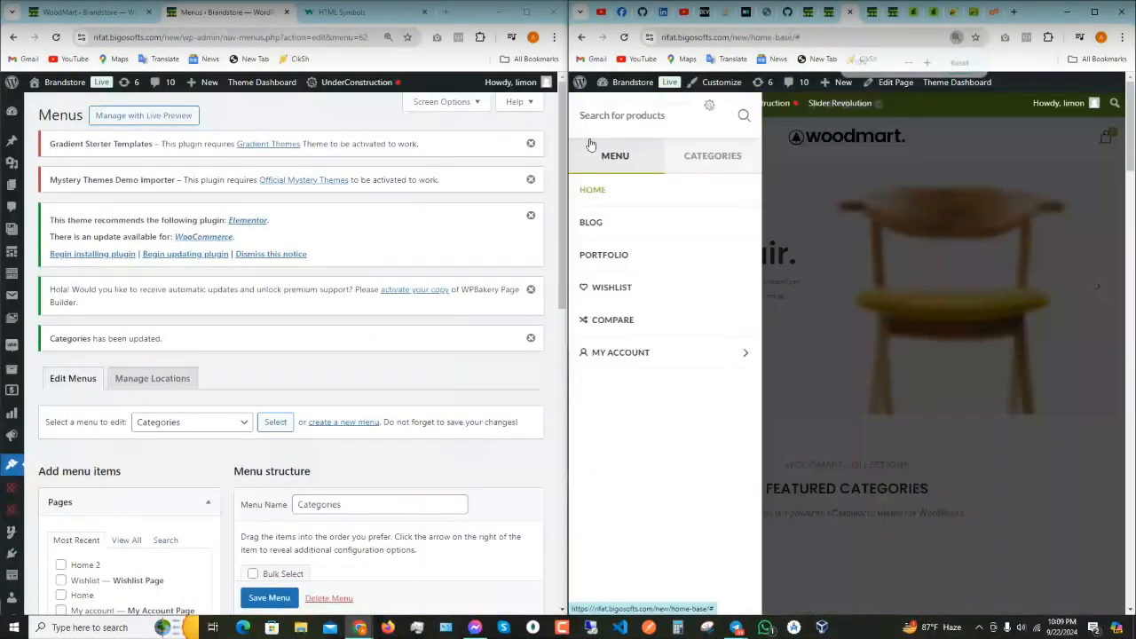
pyautogui.click(712, 167)
pyautogui.scroll(-3, 757, 279)
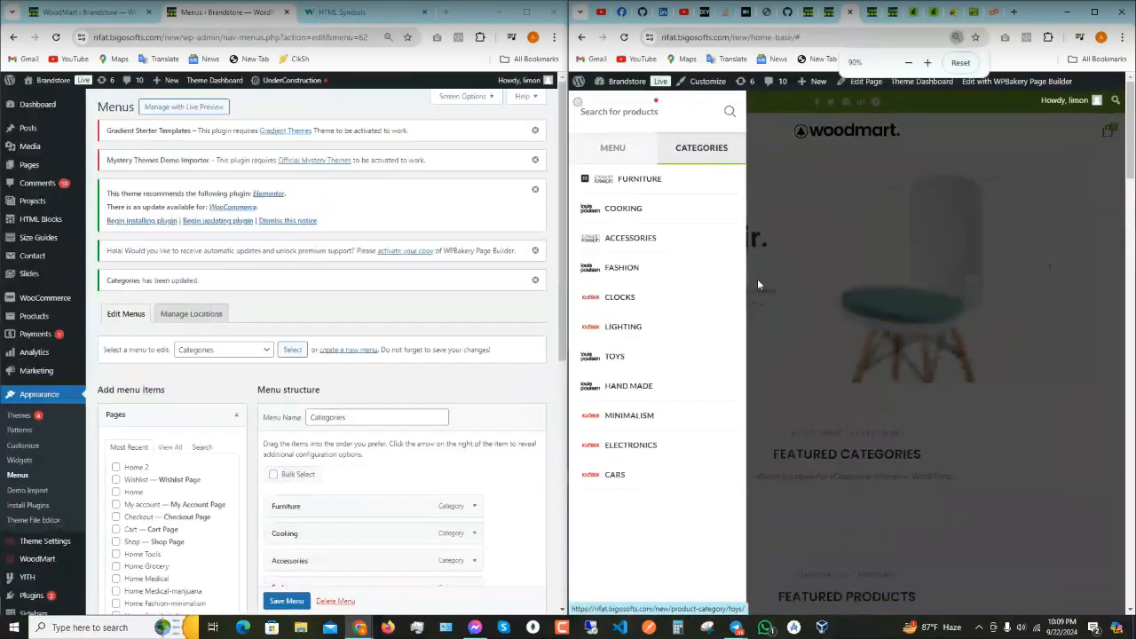
pyautogui.click(896, 278)
pyautogui.scroll(-3, 483, 256)
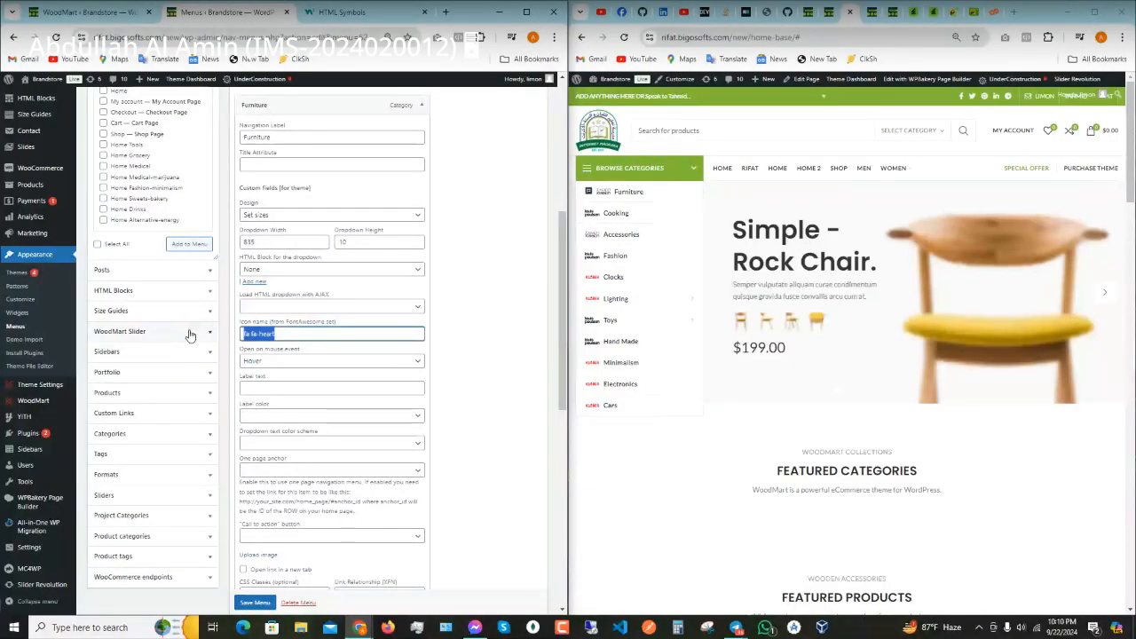
# - Delete the fa fa-heart icon name from the Furniture item and check the AJAX dropdown, leaving it unchanged
pyautogui.press('BackSpace')
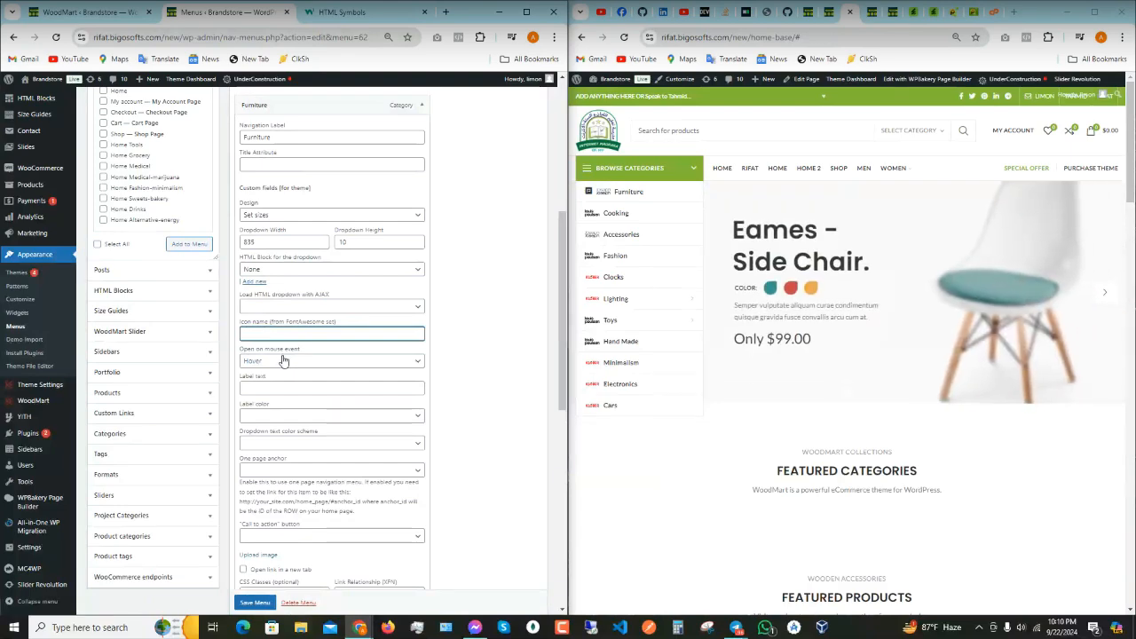
pyautogui.scroll(2, 283, 360)
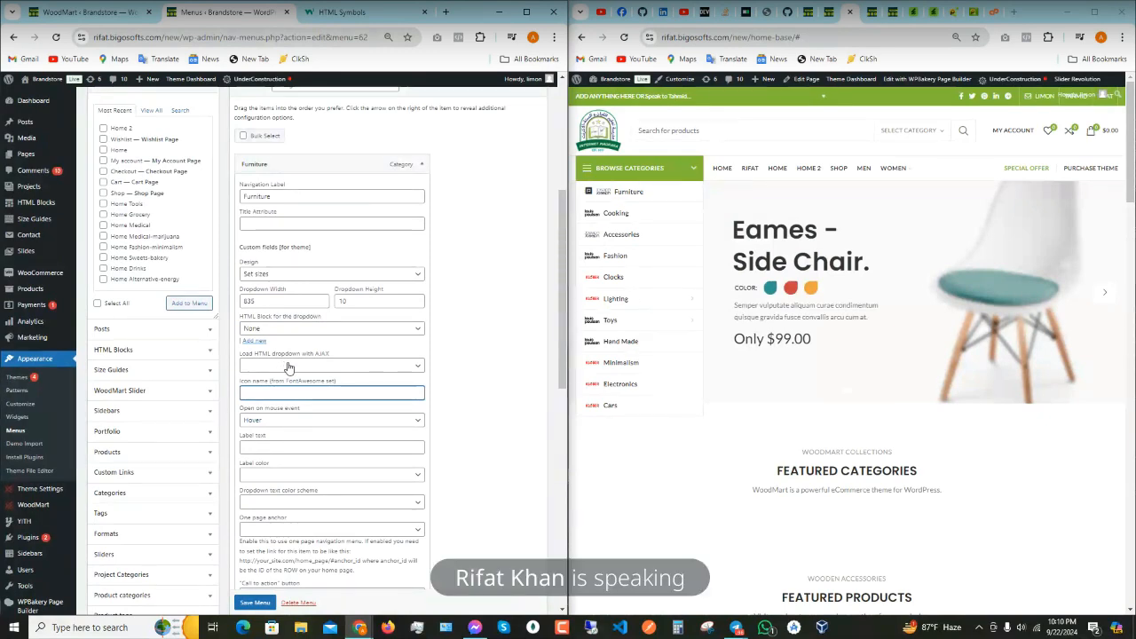
pyautogui.click(288, 366)
pyautogui.click(288, 366)
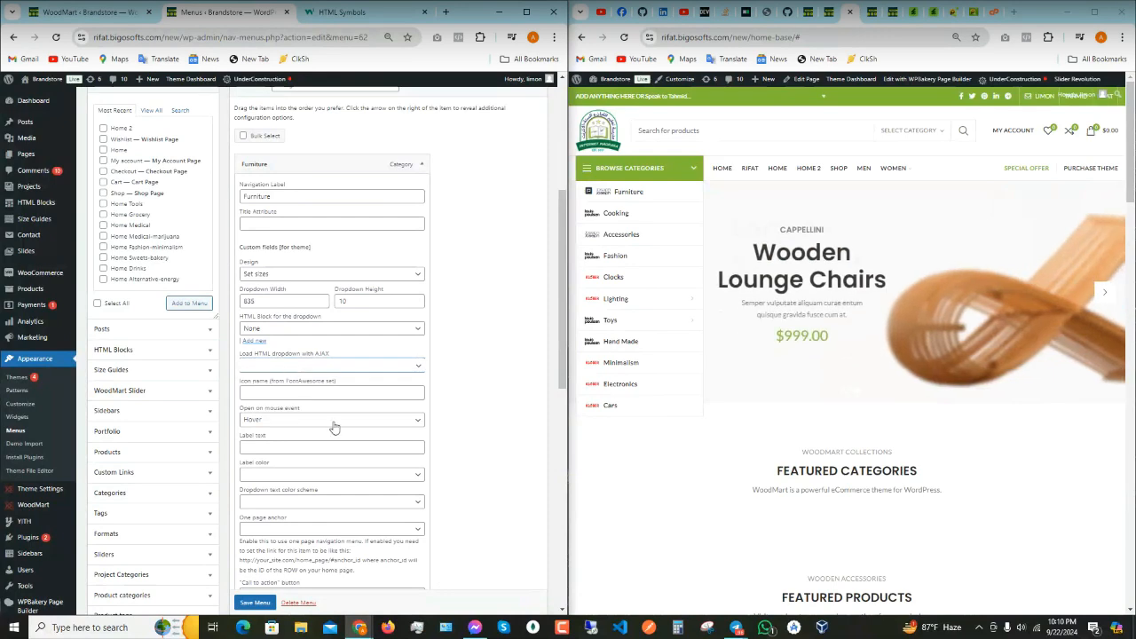
# - Scroll through the Furniture menu item's settings to review them
pyautogui.scroll(-1, 337, 430)
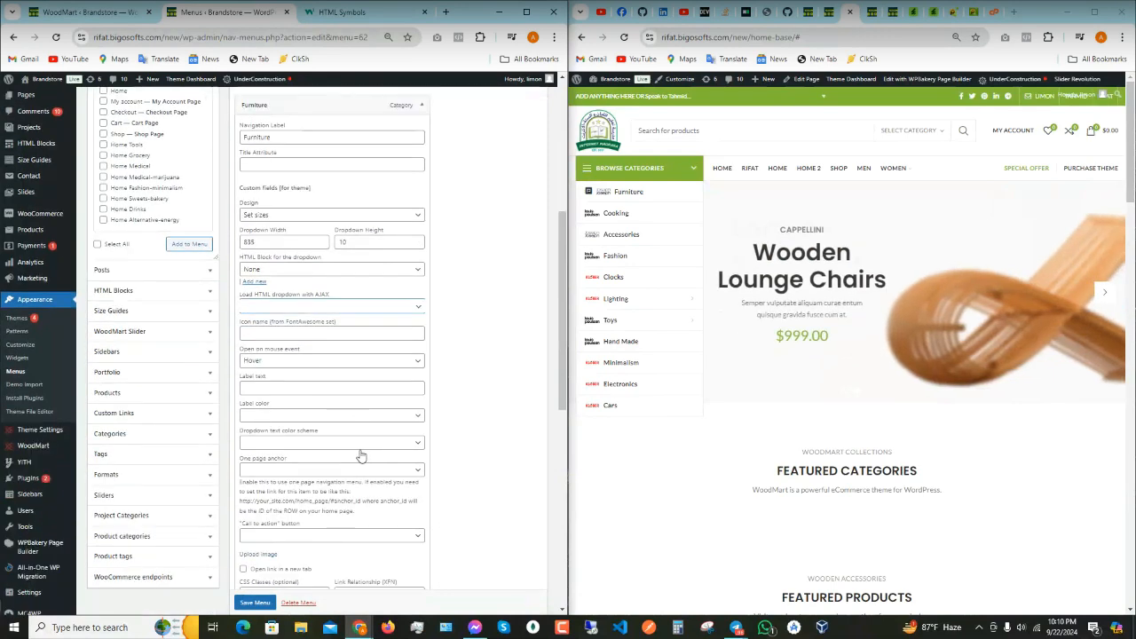
pyautogui.scroll(-3, 360, 455)
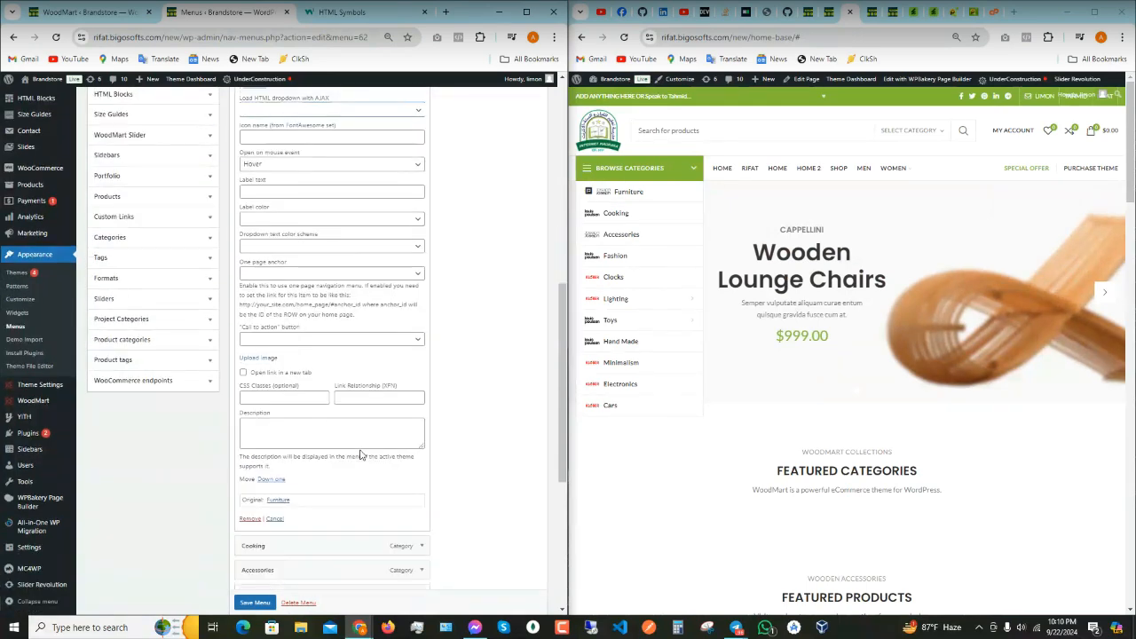
pyautogui.scroll(-1, 361, 455)
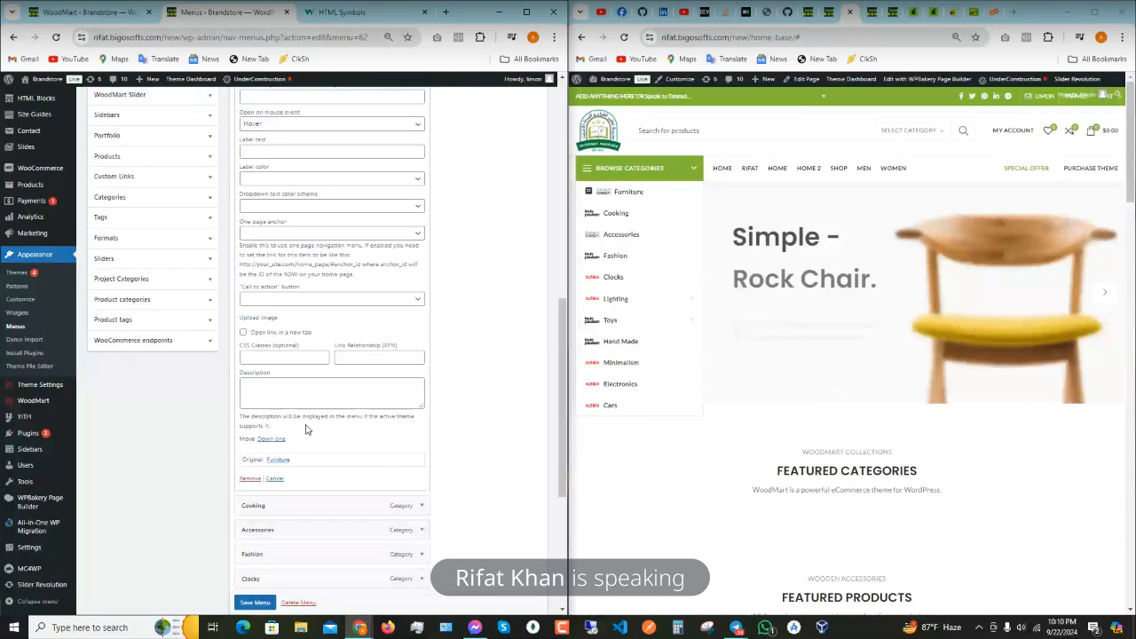
pyautogui.scroll(5, 347, 429)
pyautogui.scroll(2, 302, 309)
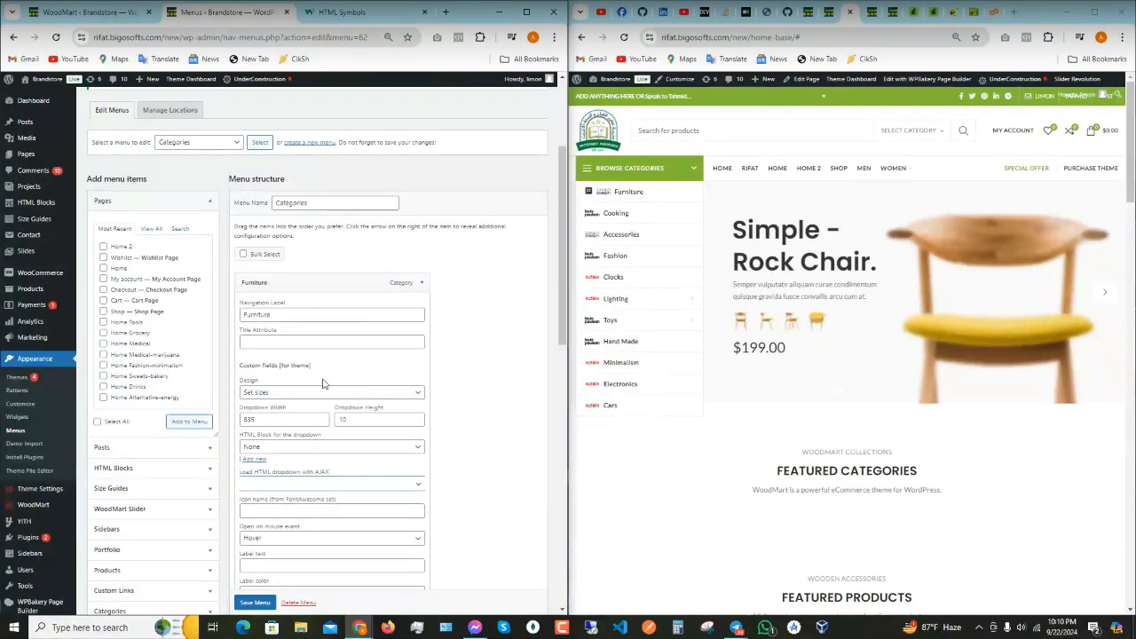
pyautogui.scroll(-2, 495, 300)
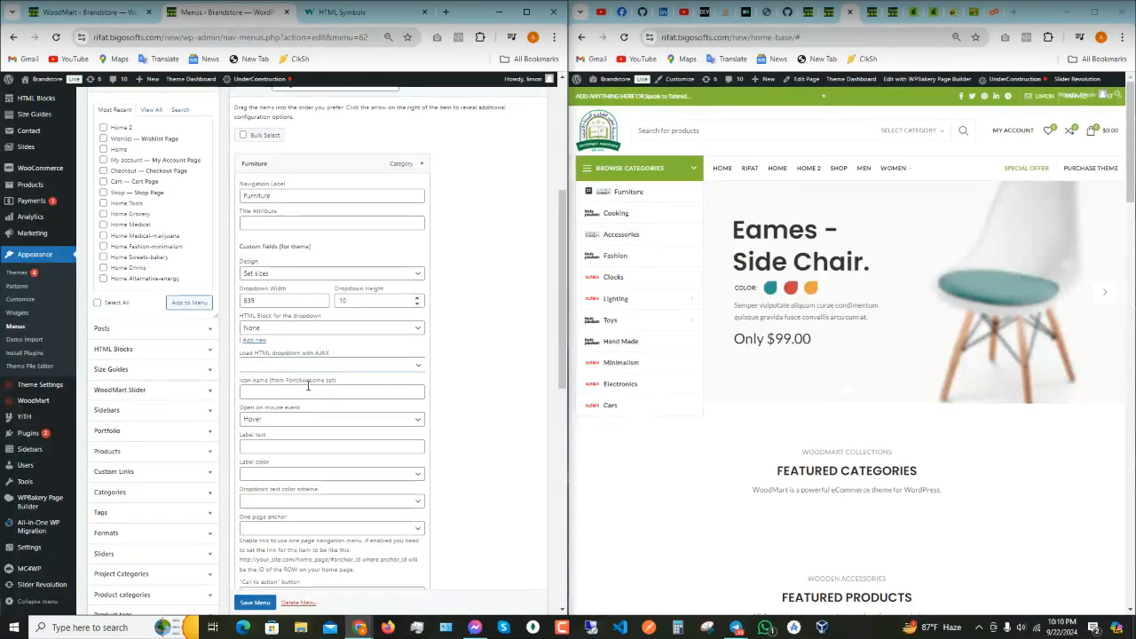
pyautogui.scroll(-5, 307, 393)
pyautogui.scroll(4, 310, 393)
pyautogui.scroll(1, 364, 263)
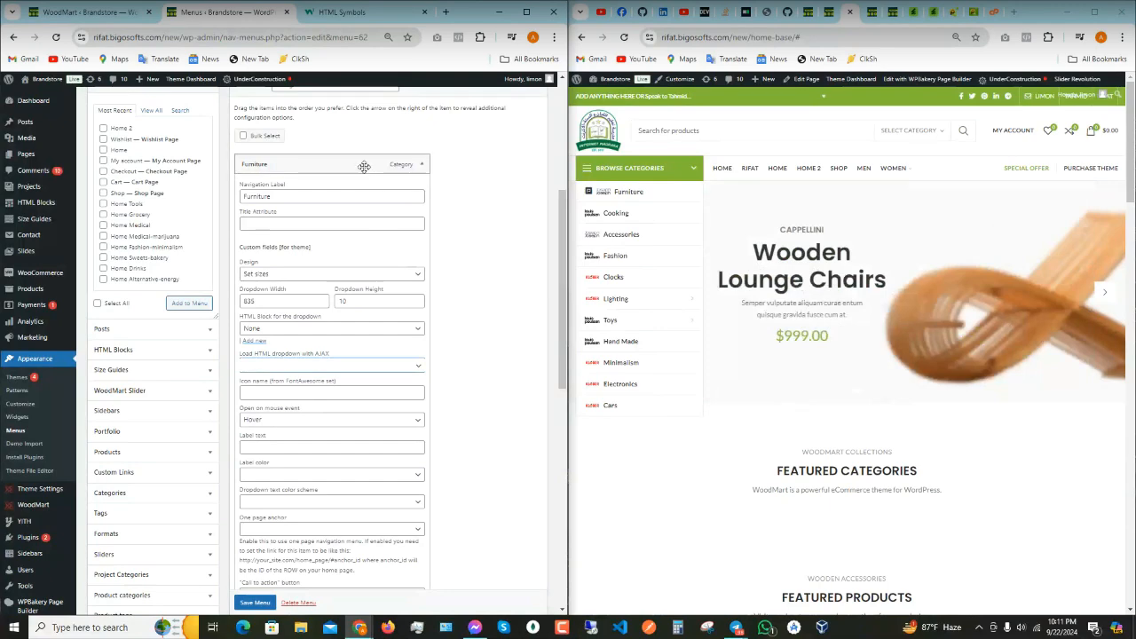
# - Collapse the Furniture item and close the Configure Categories dialog in the WoodMart header builder without saving
pyautogui.click(422, 169)
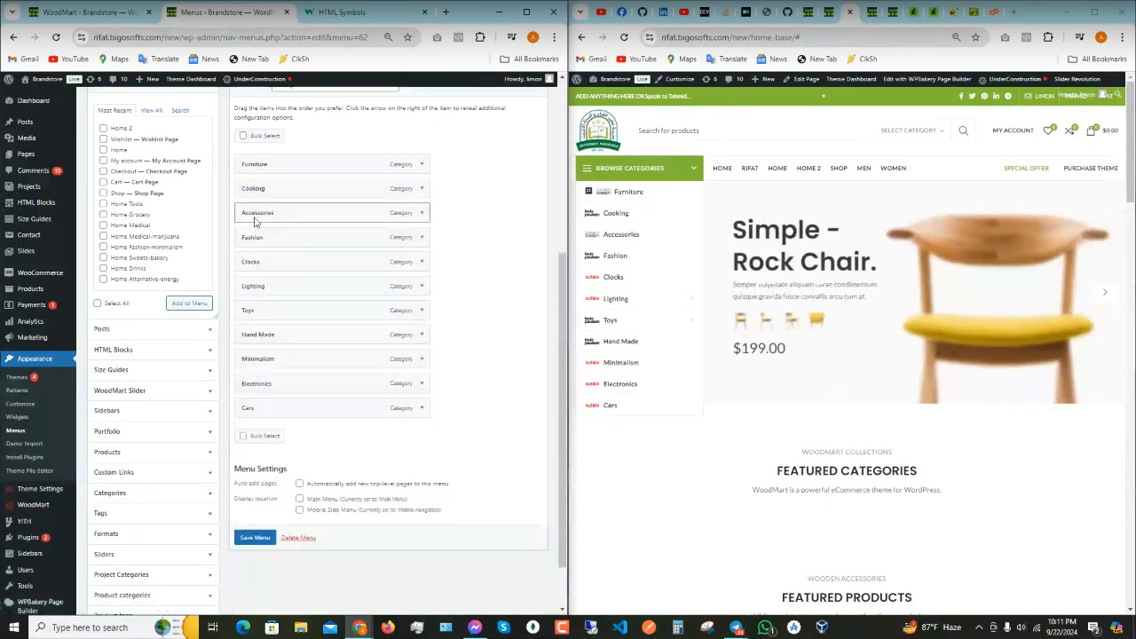
pyautogui.click(84, 16)
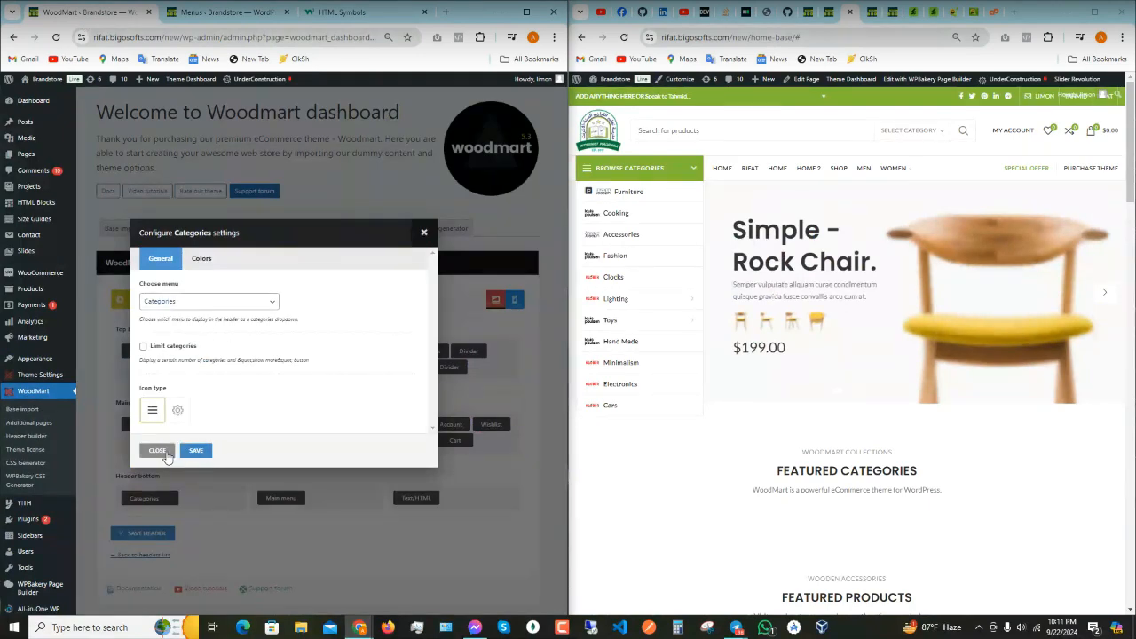
pyautogui.click(160, 451)
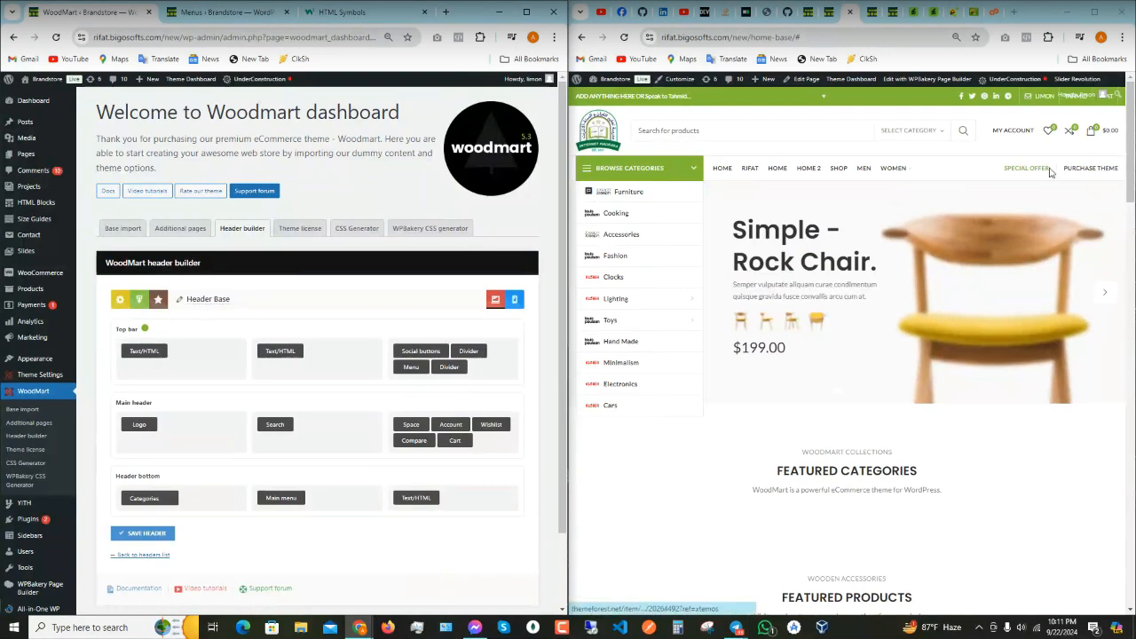
pyautogui.moveTo(424, 499)
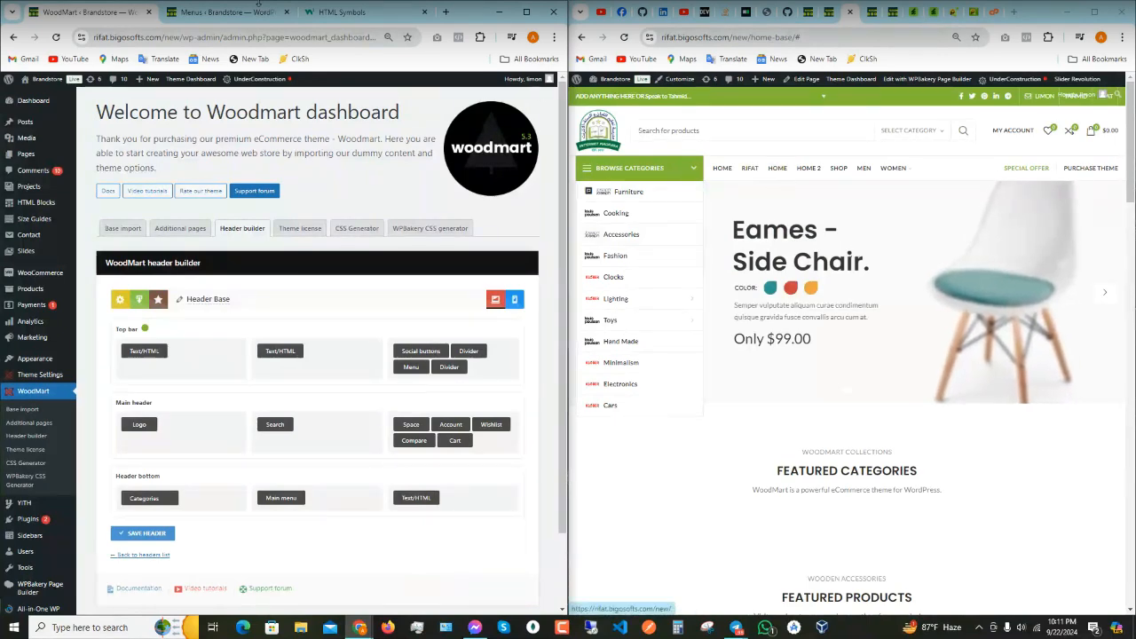
# - Show the HTML Symbols reference on the left and the home page's WPBakery frontend editor on the right
pyautogui.click(240, 12)
pyautogui.click(327, 14)
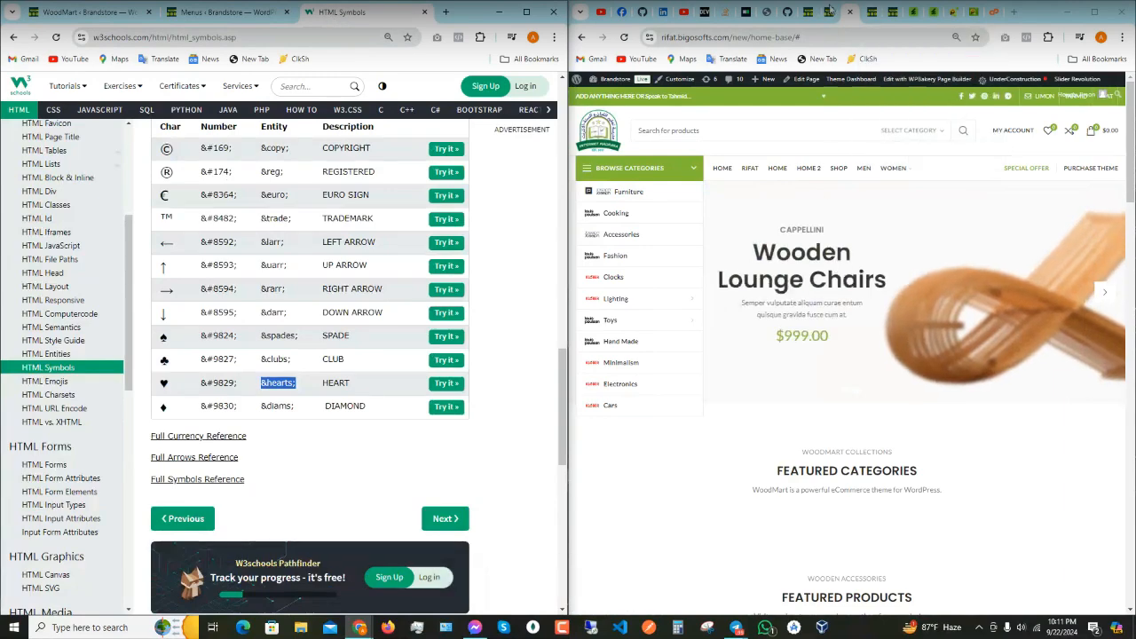
pyautogui.click(870, 13)
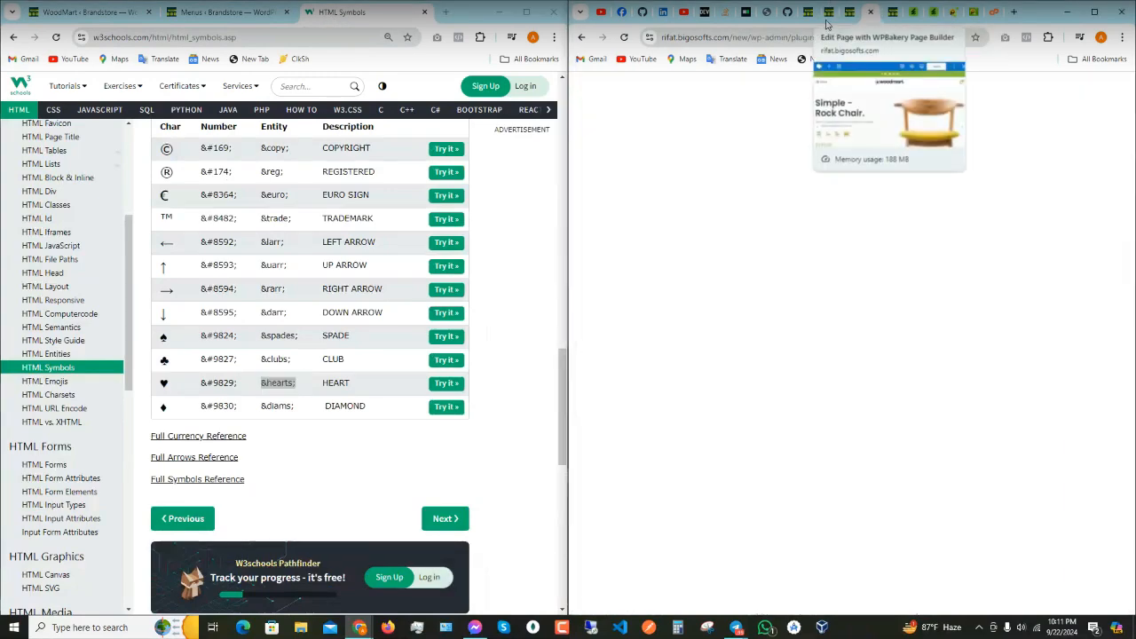
pyautogui.click(826, 22)
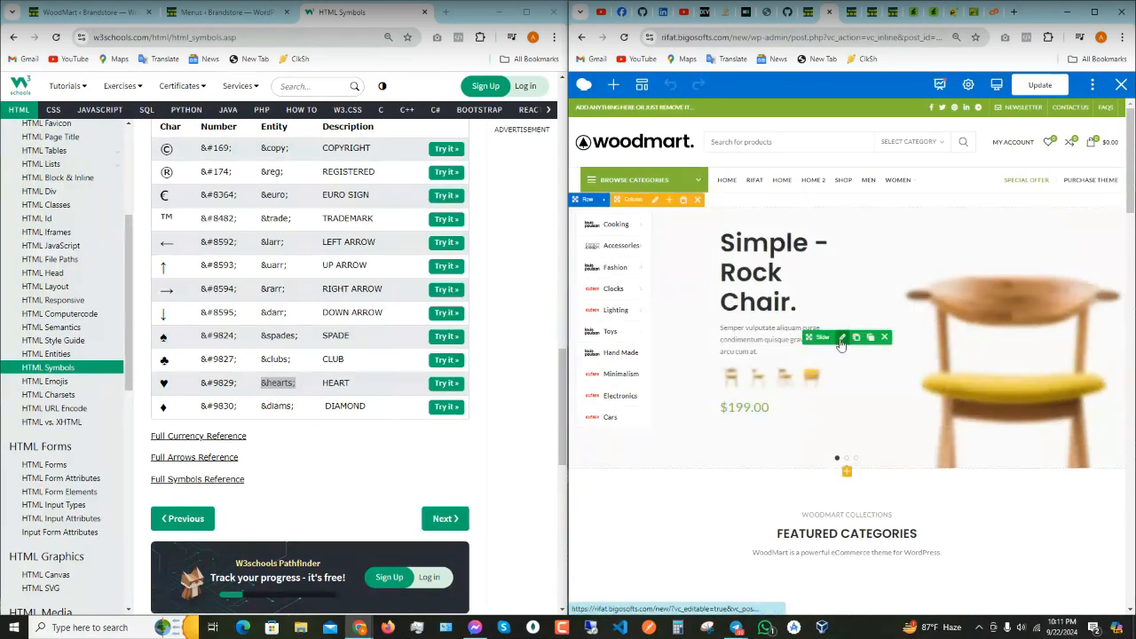
pyautogui.click(841, 343)
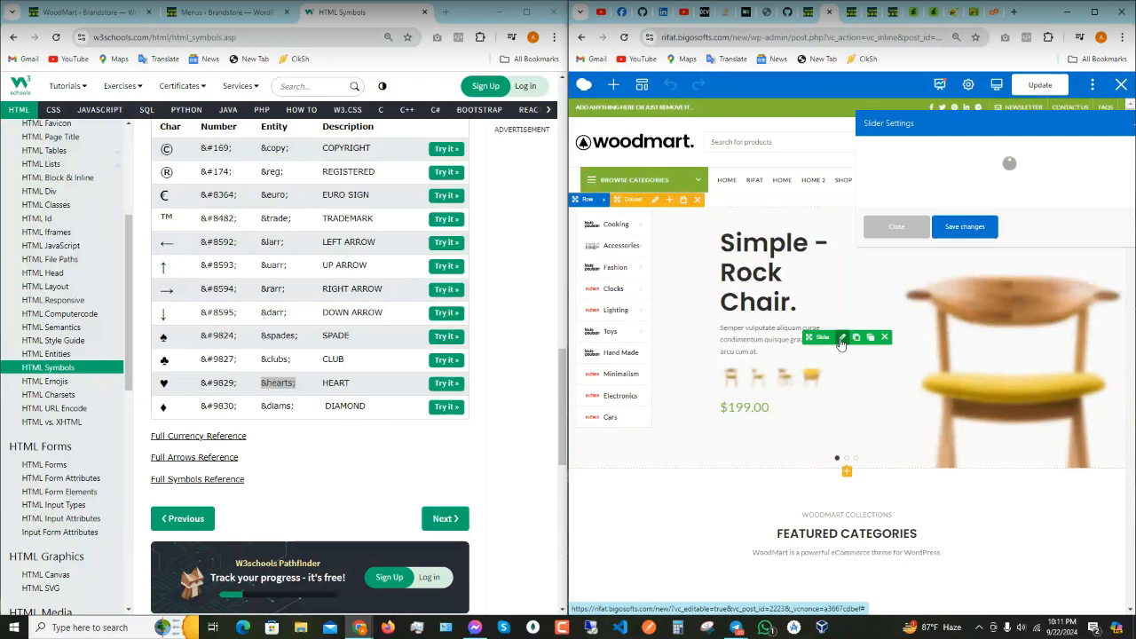
pyautogui.moveTo(968, 130); pyautogui.dragTo(755, 133)
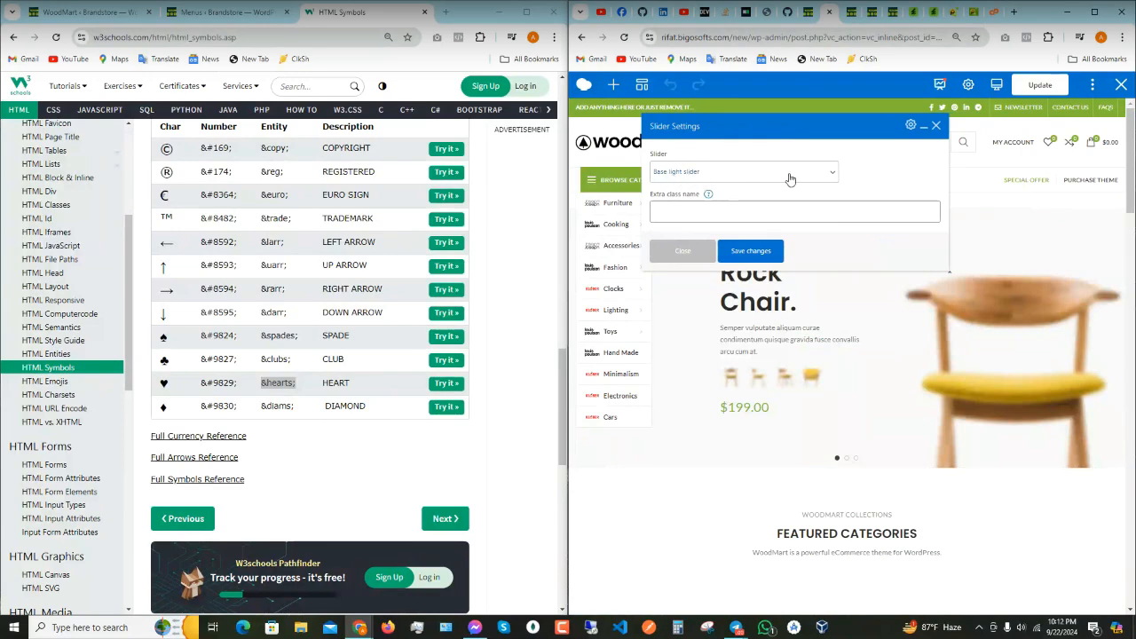
pyautogui.click(751, 250)
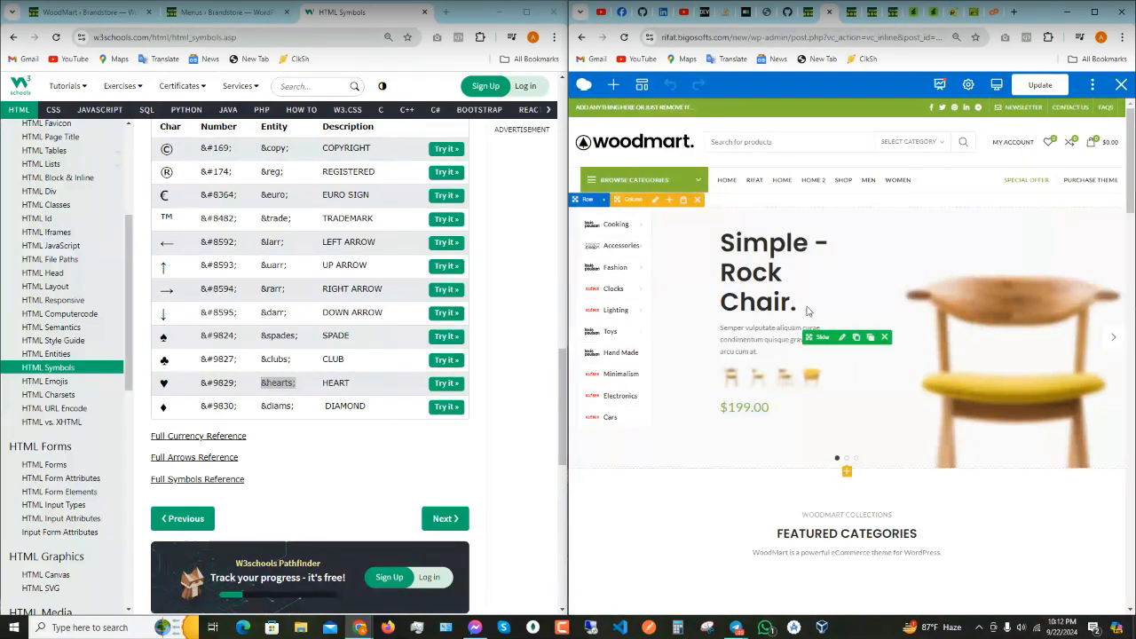
# - Leave the Menus editor for Slides > All Items, confirming the Leave site? prompt
pyautogui.click(213, 13)
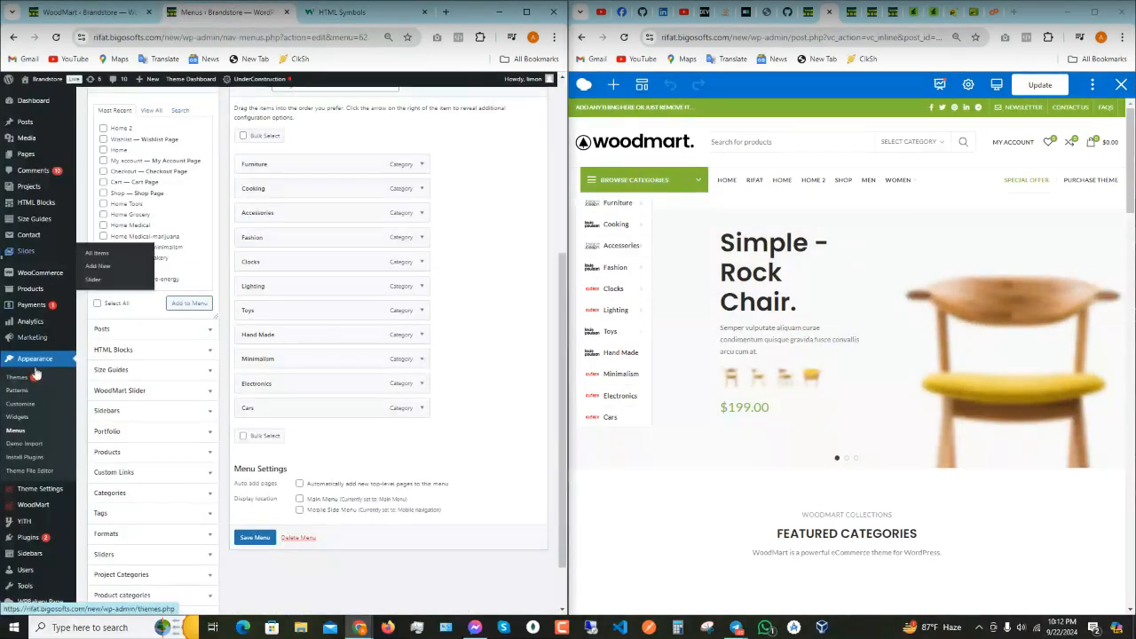
pyautogui.scroll(2, 40, 390)
pyautogui.scroll(2, 35, 372)
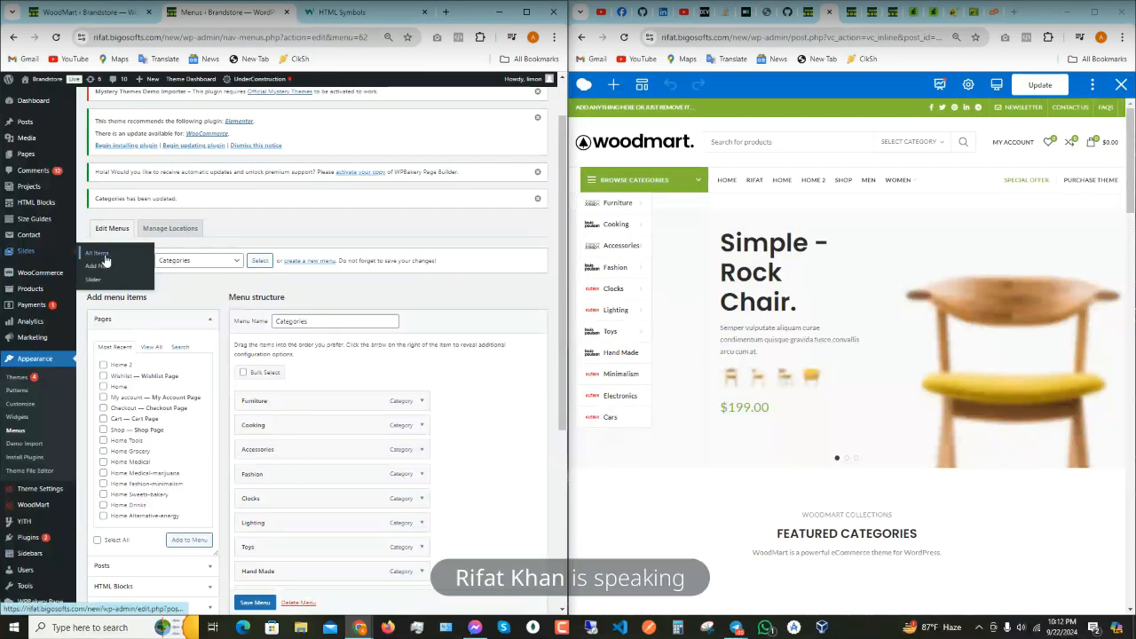
pyautogui.click(103, 256)
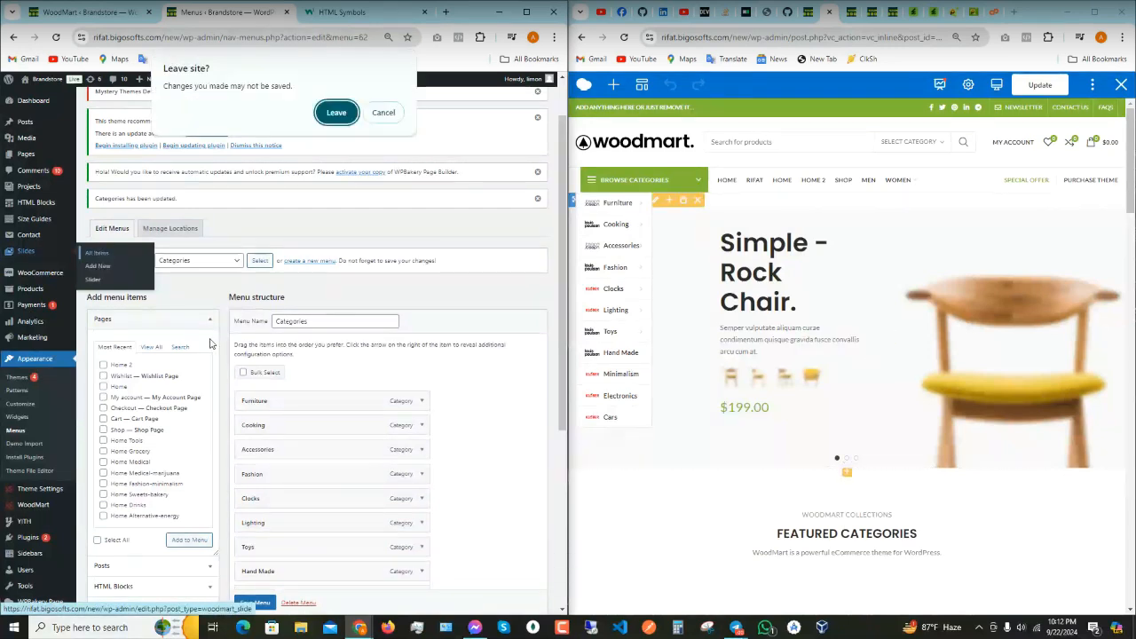
pyautogui.press('Return')
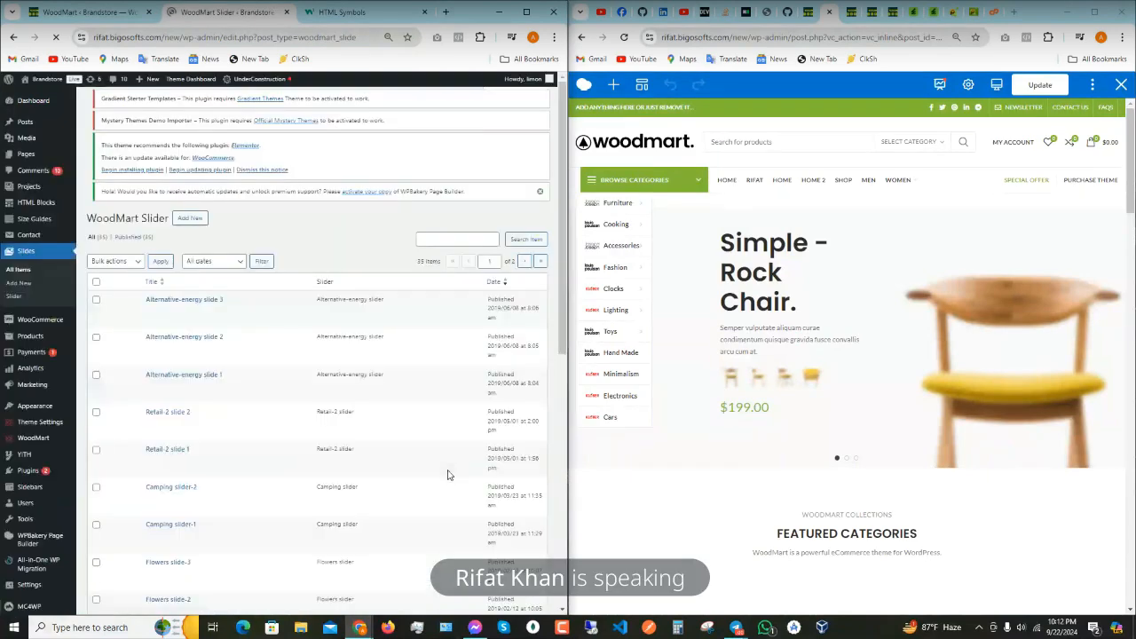
# - Reopen the home page slider's Slider Settings in WPBakery and keep Base light slider selected
pyautogui.scroll(-4, 420, 482)
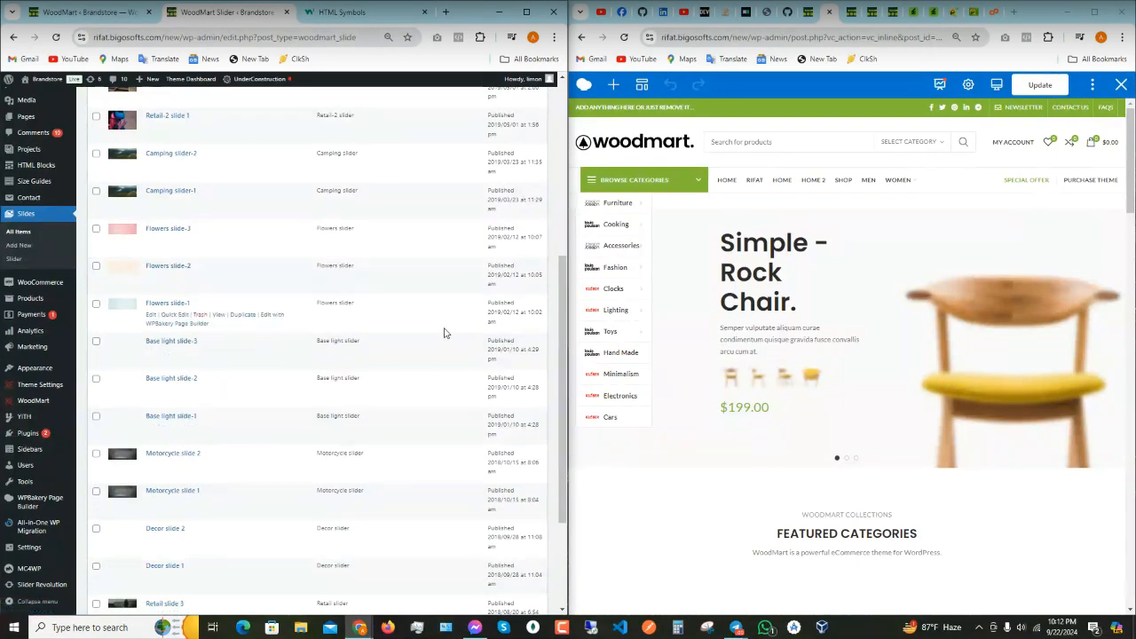
pyautogui.moveTo(841, 370)
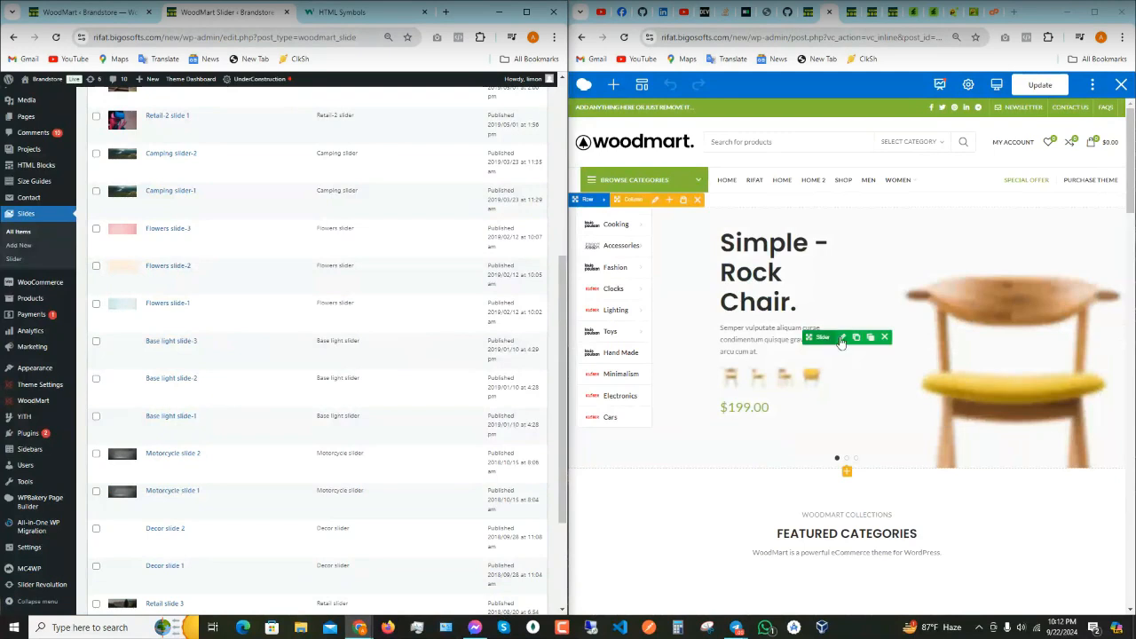
pyautogui.click(842, 338)
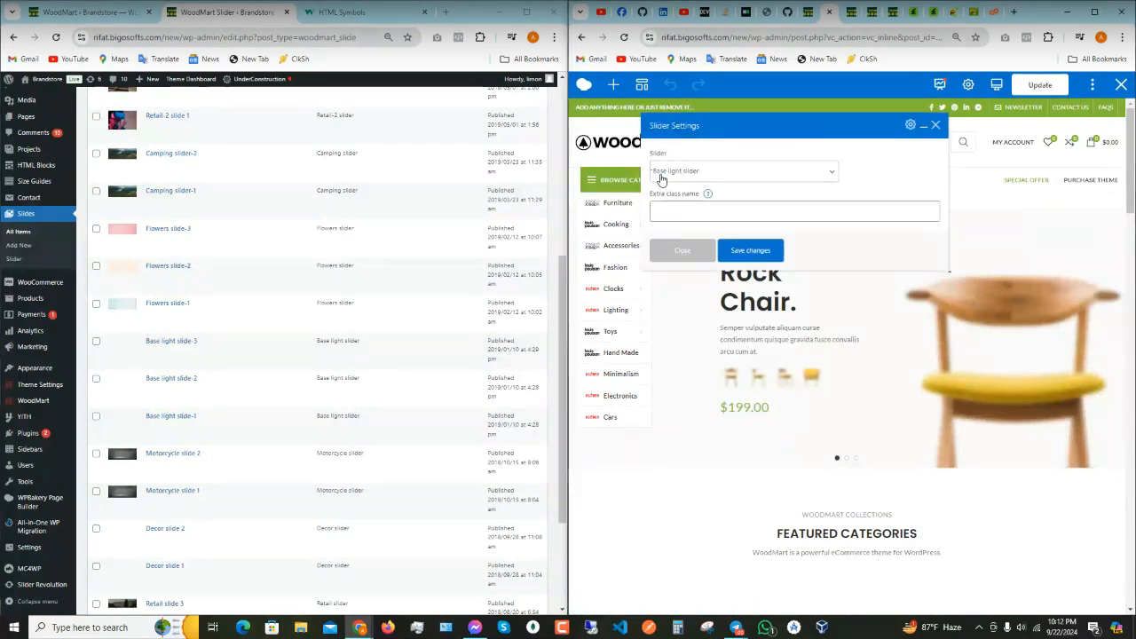
pyautogui.click(707, 175)
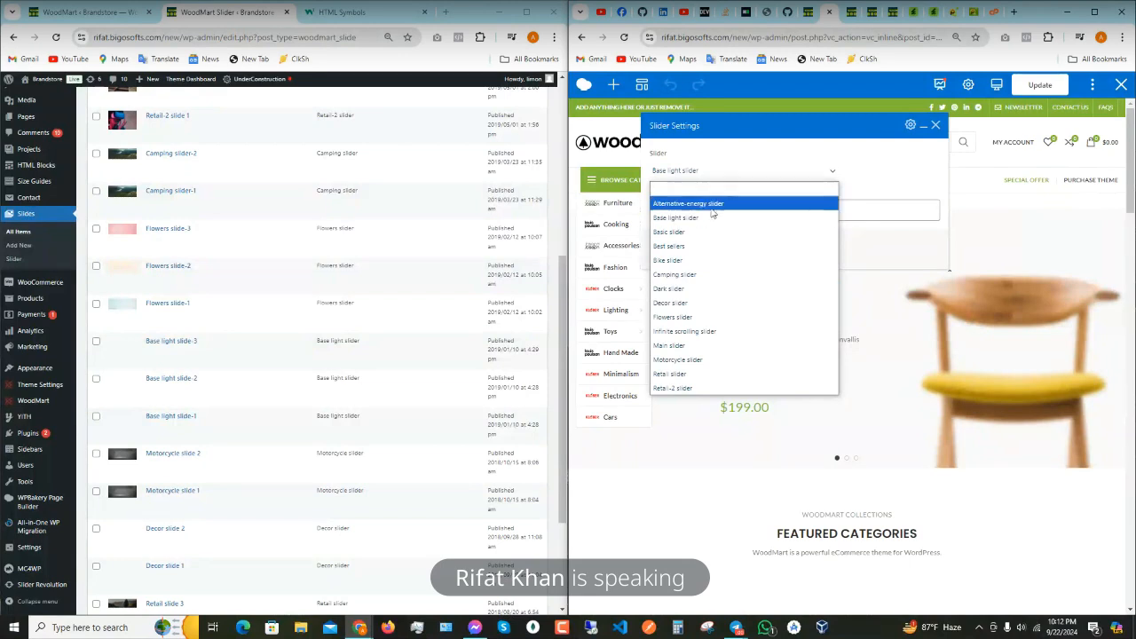
pyautogui.click(805, 174)
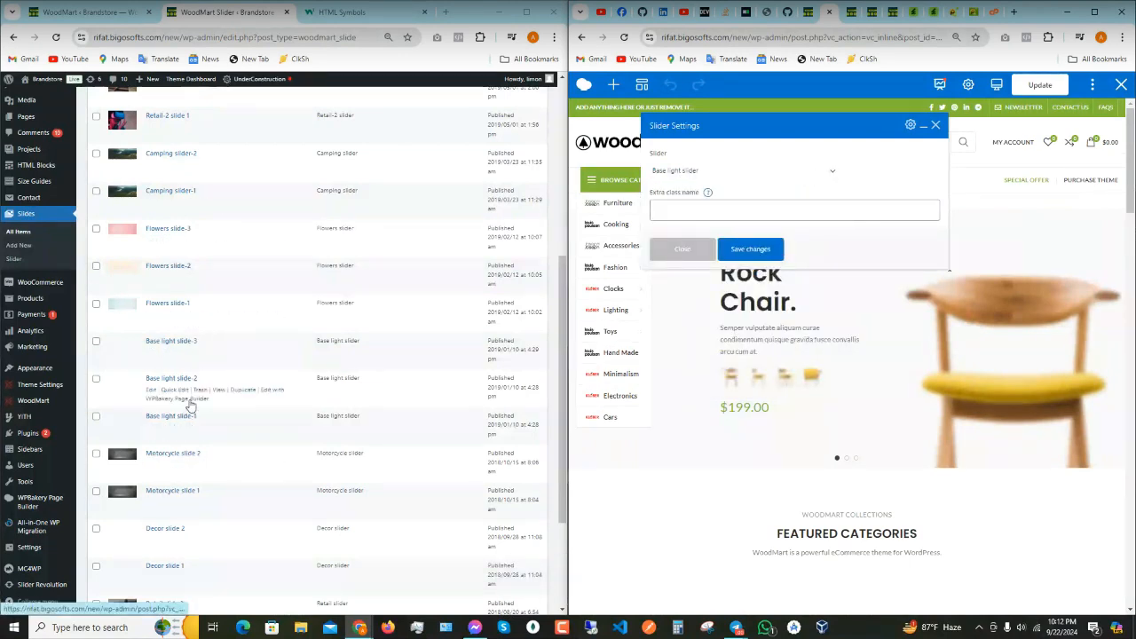
pyautogui.scroll(-2, 190, 406)
pyautogui.scroll(8, 221, 438)
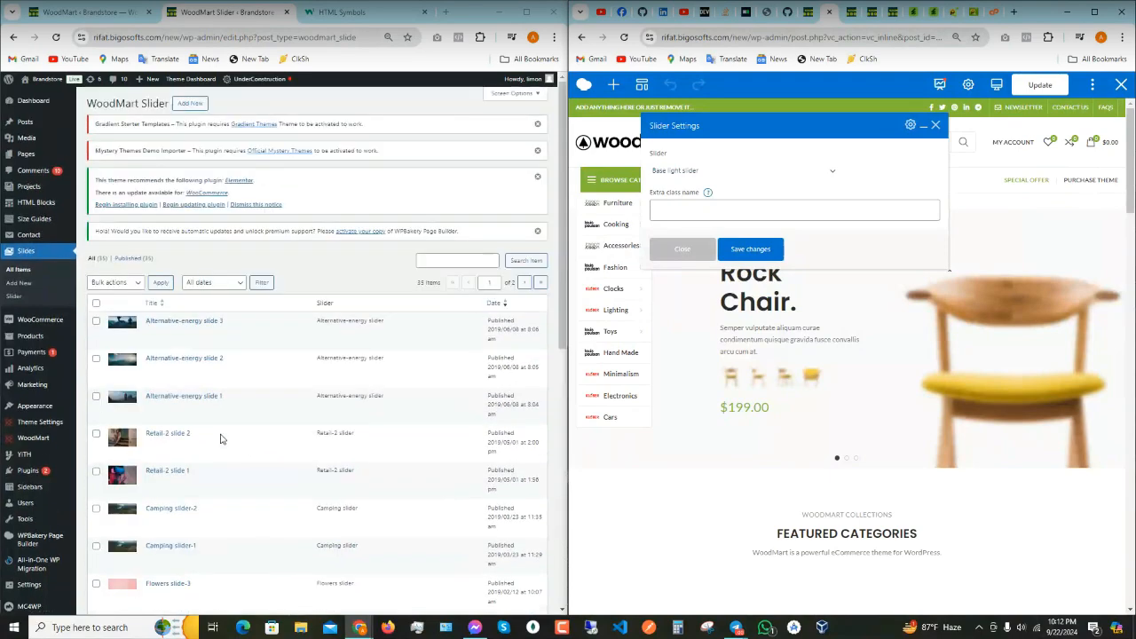
pyautogui.click(21, 274)
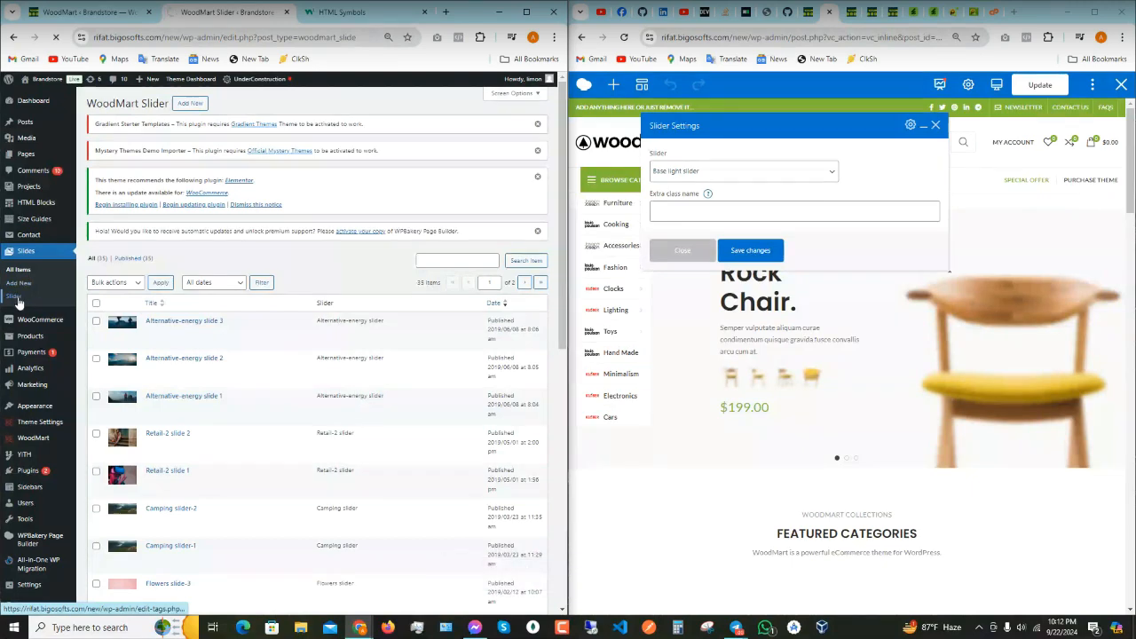
# - Open the Slides > Slider page while cycling the home page slider back to the Rock Chair slide
pyautogui.click(14, 296)
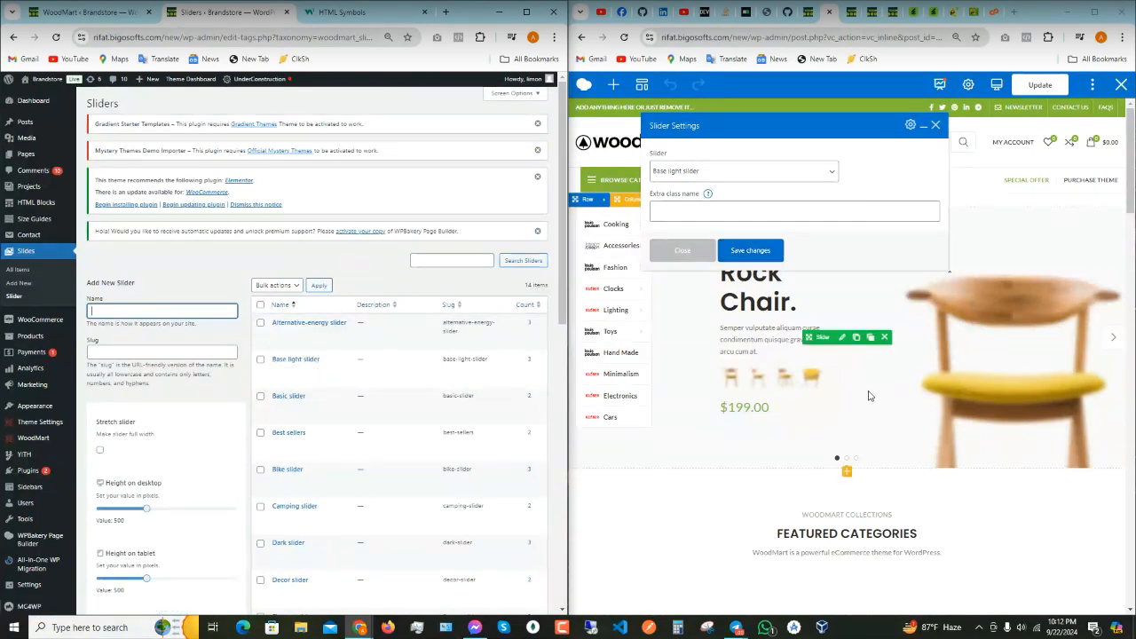
pyautogui.click(1111, 343)
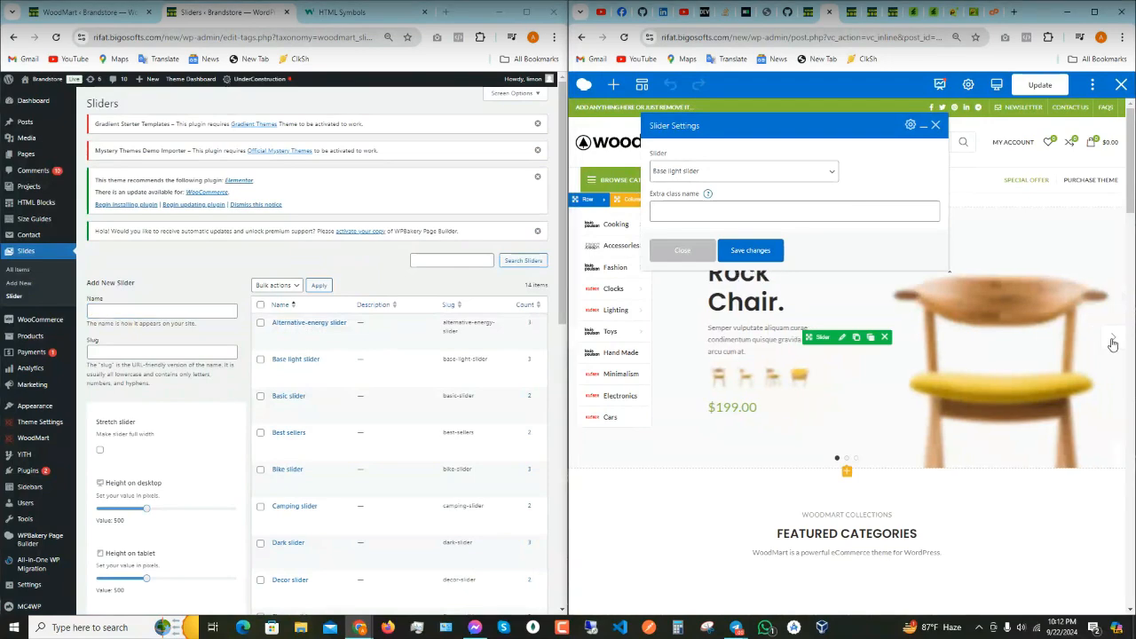
pyautogui.click(1111, 334)
pyautogui.click(1111, 332)
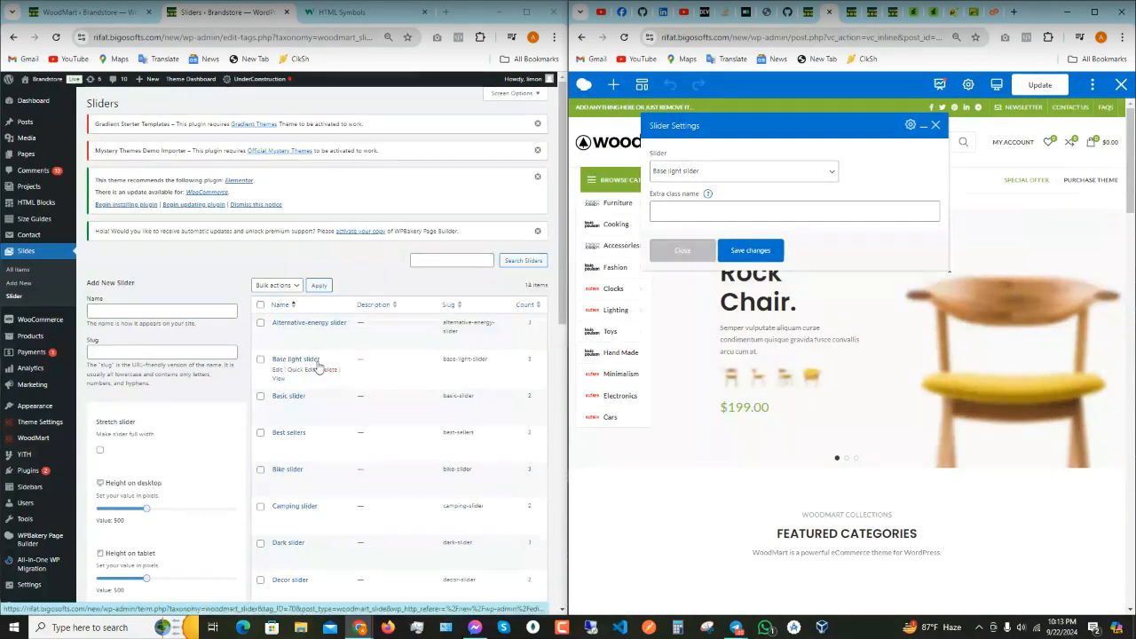
pyautogui.scroll(2, 318, 366)
pyautogui.click(526, 12)
pyautogui.scroll(1, 528, 311)
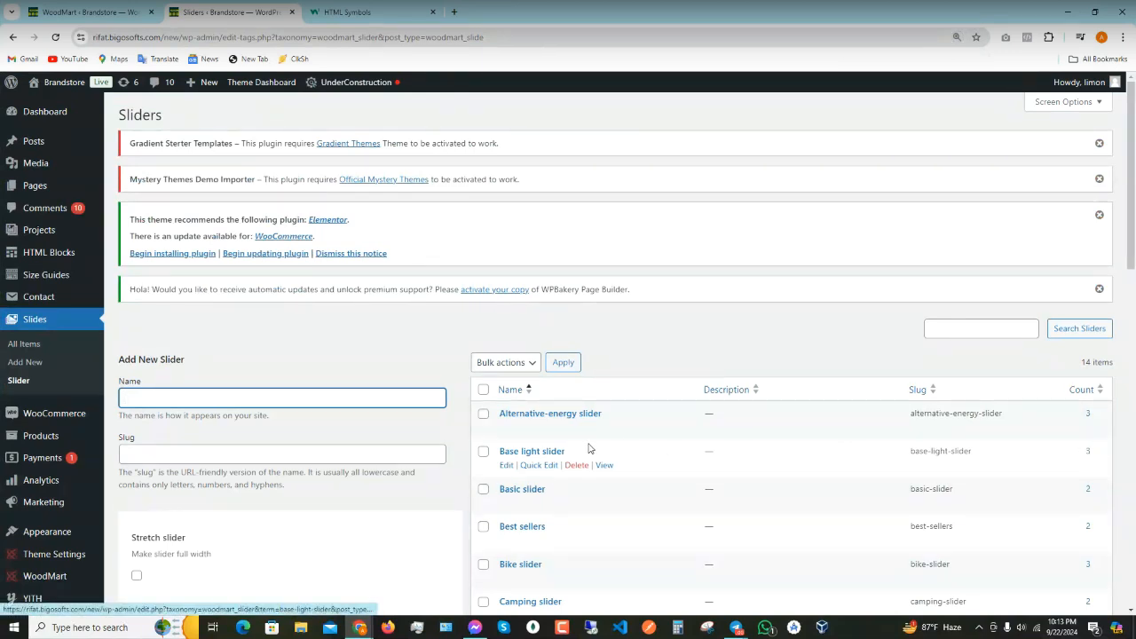
pyautogui.click(506, 464)
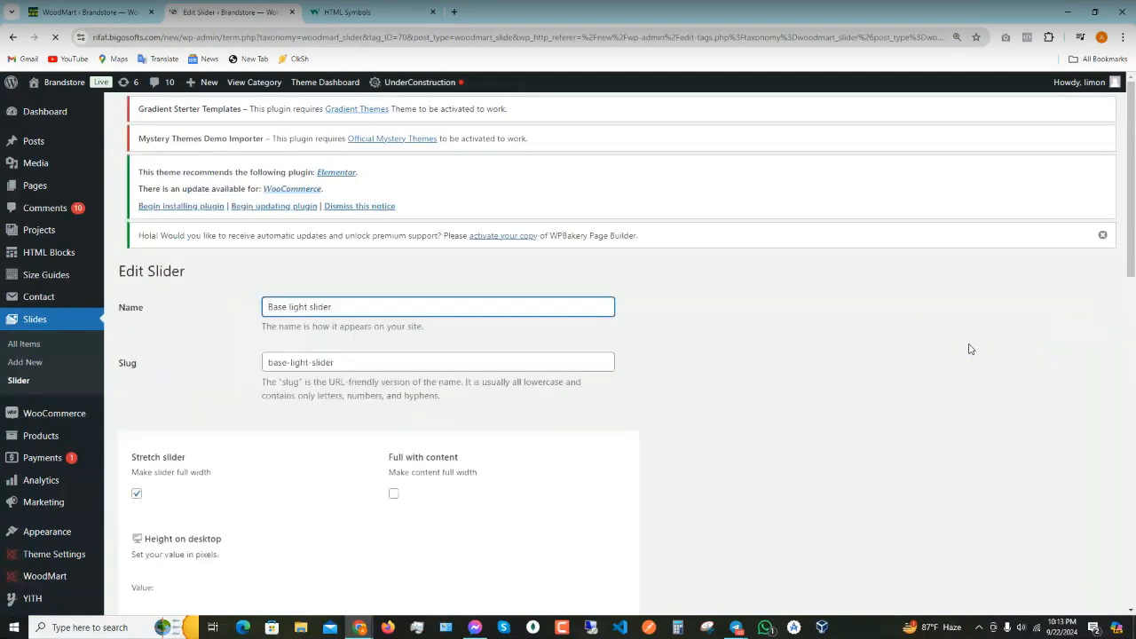
pyautogui.scroll(-8, 279, 342)
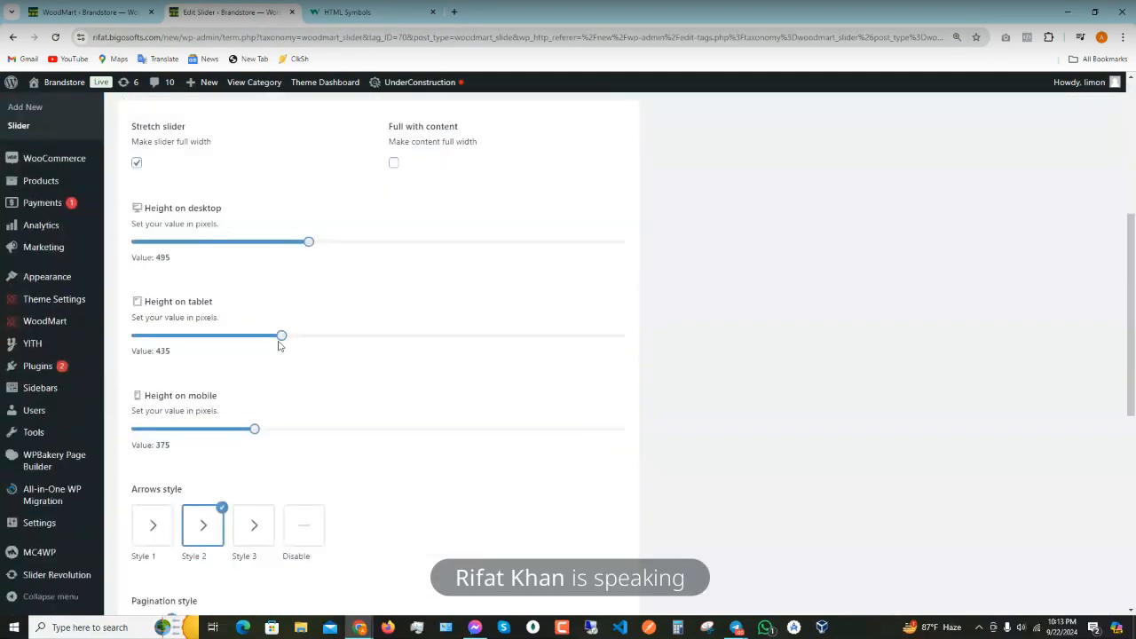
pyautogui.scroll(-2, 422, 394)
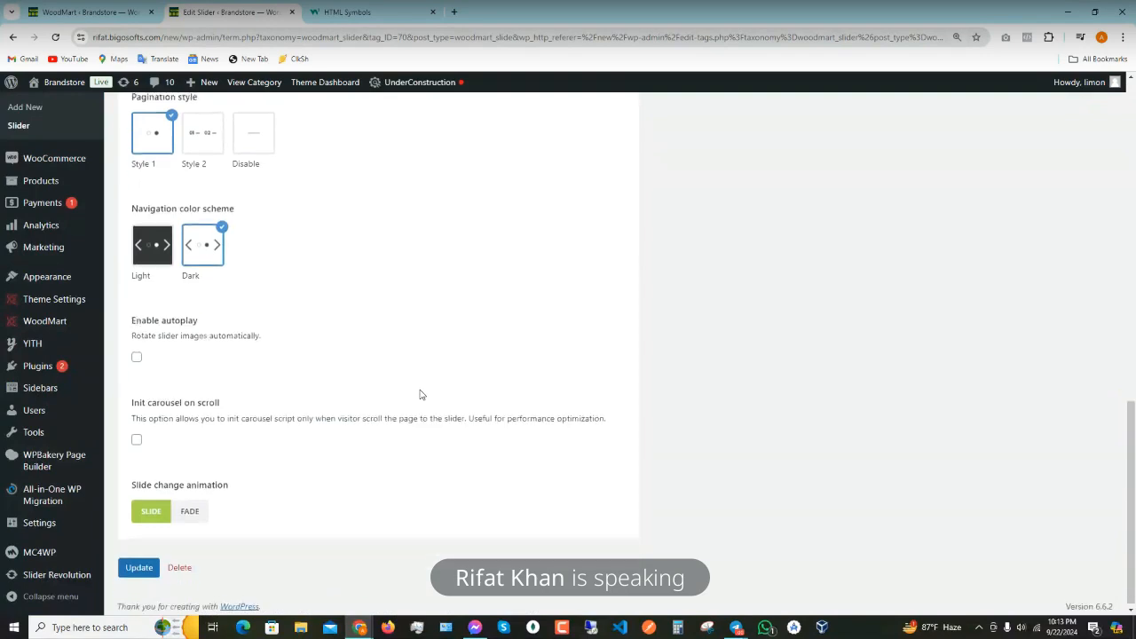
pyautogui.scroll(5, 401, 412)
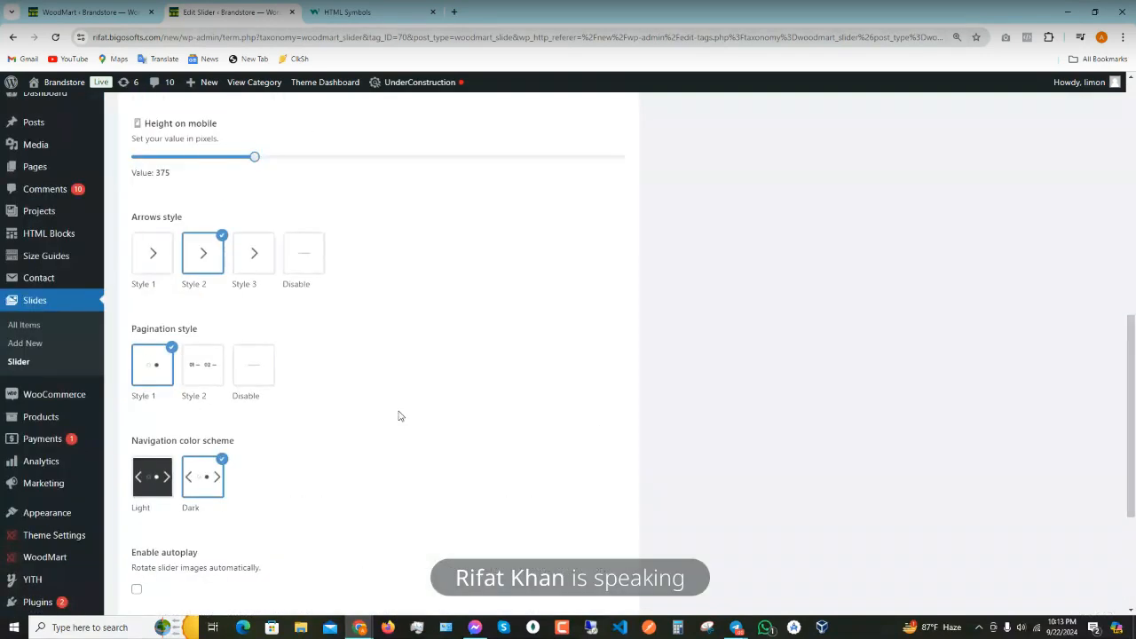
pyautogui.scroll(1, 276, 245)
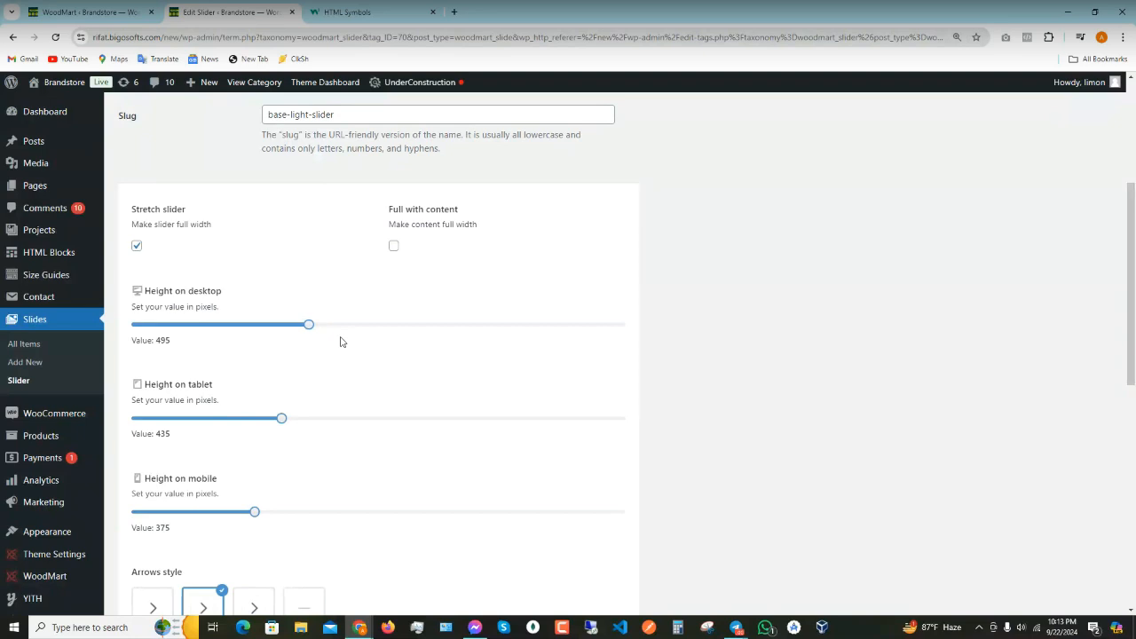
pyautogui.scroll(-2, 293, 428)
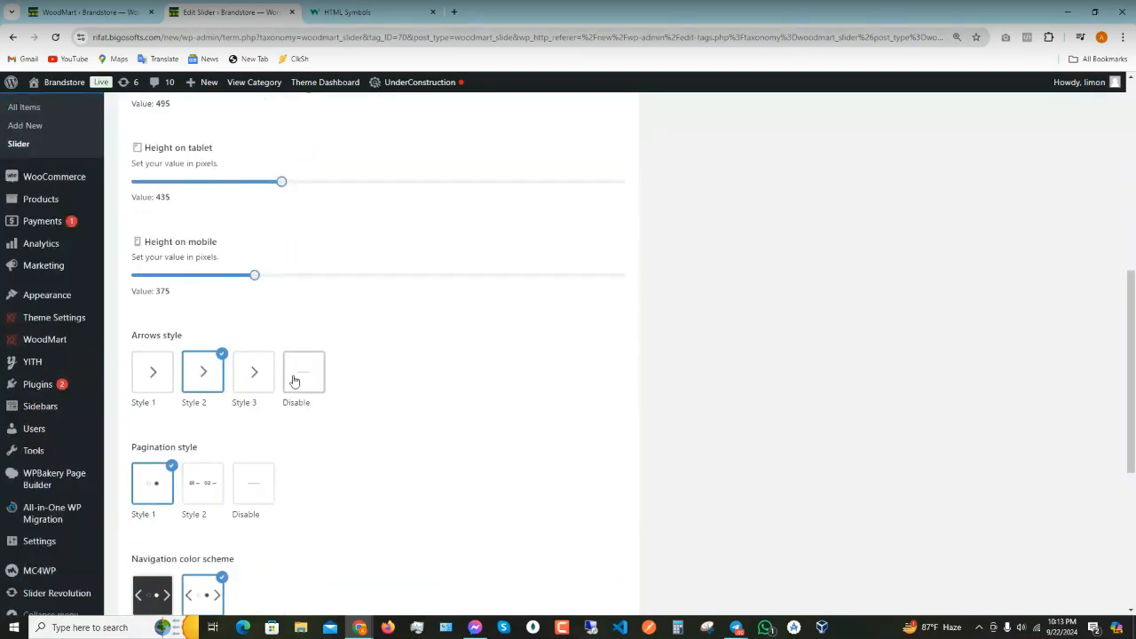
pyautogui.scroll(-1, 191, 398)
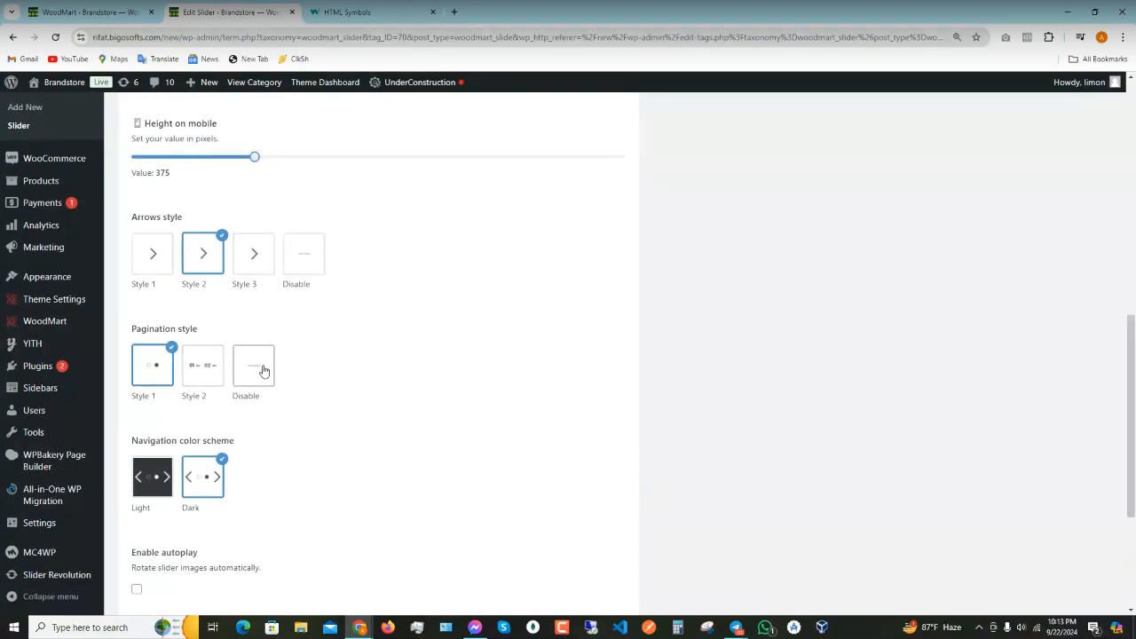
pyautogui.scroll(-2, 261, 409)
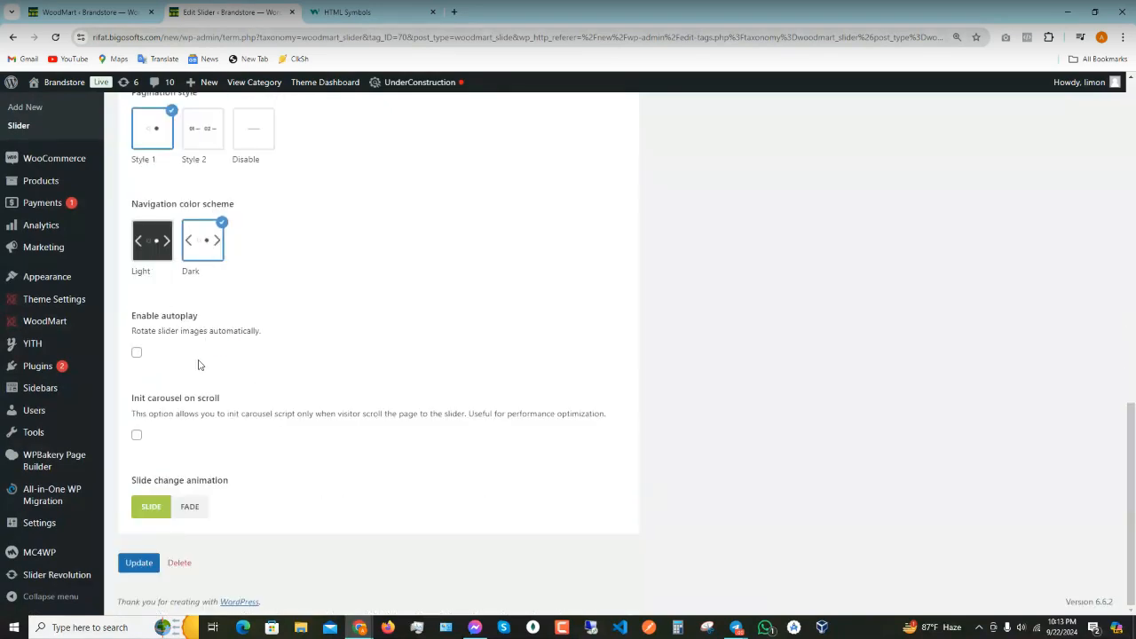
pyautogui.scroll(2, 372, 403)
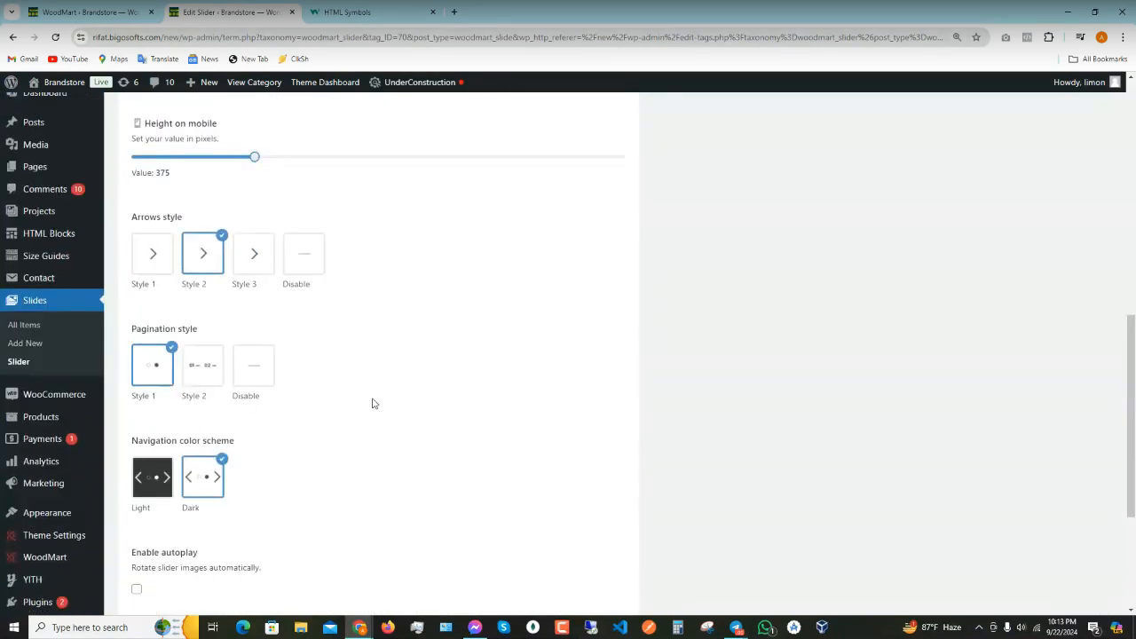
pyautogui.scroll(4, 372, 404)
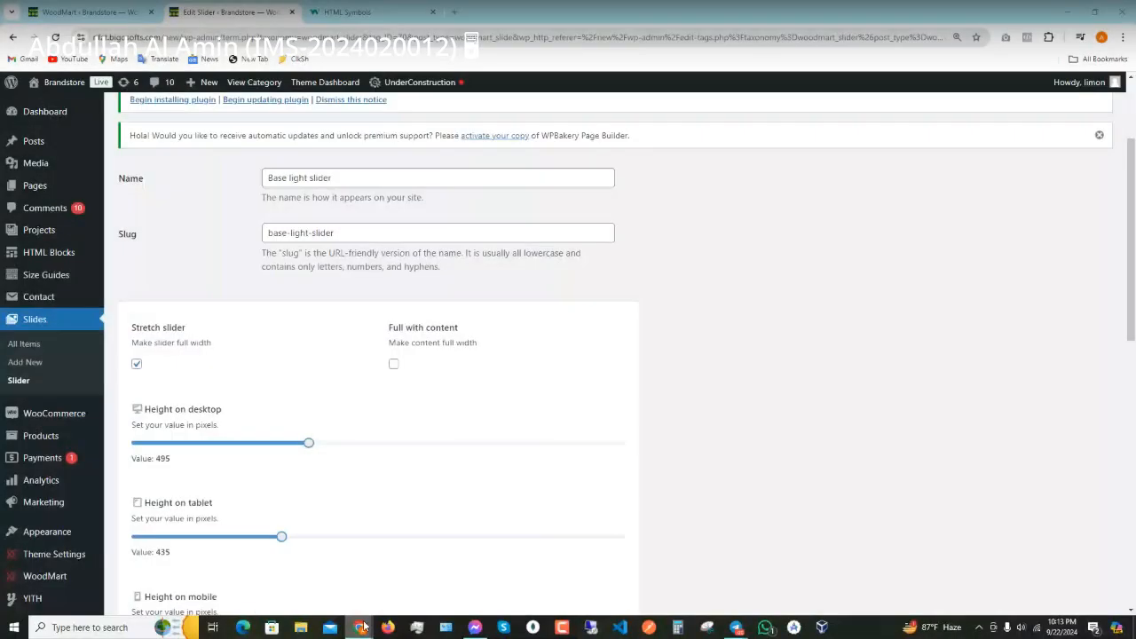
pyautogui.moveTo(359, 628)
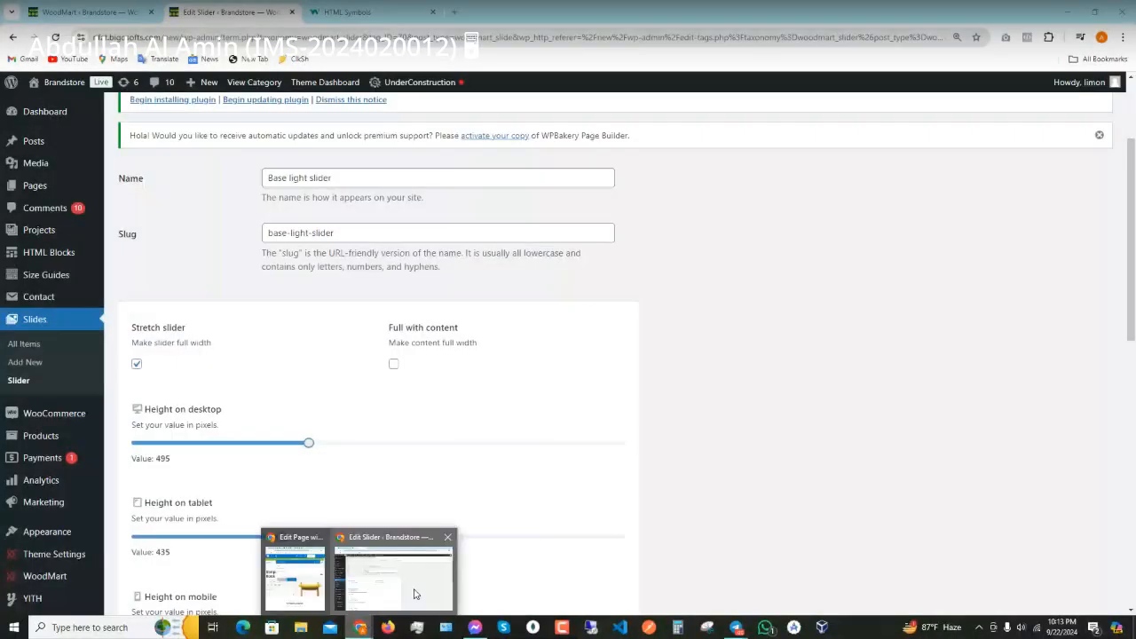
pyautogui.click(404, 571)
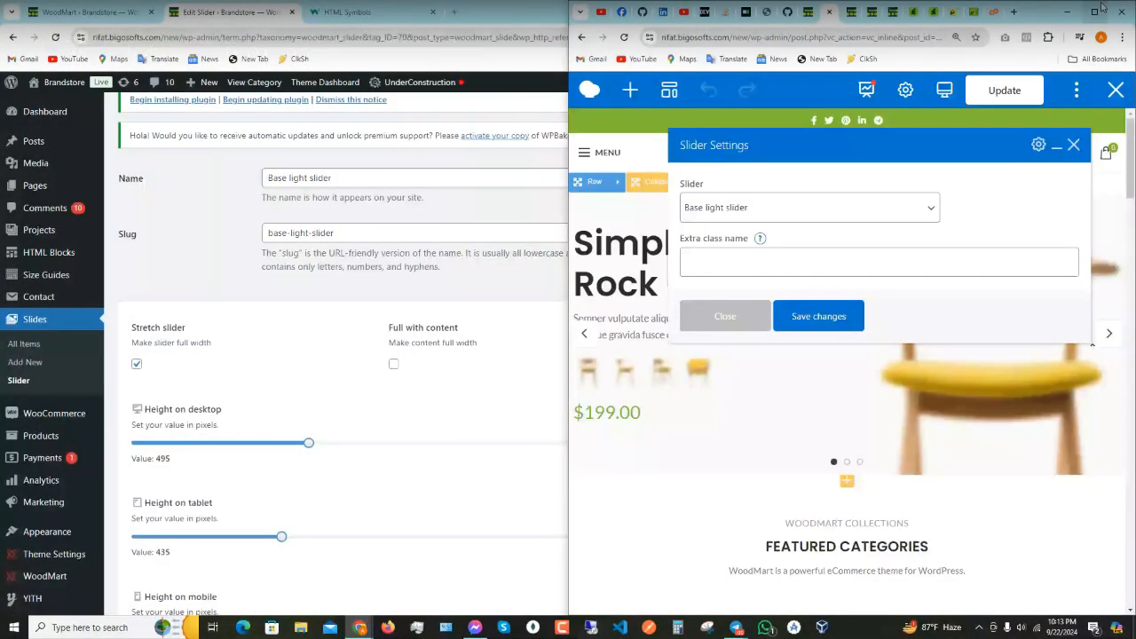
pyautogui.click(1094, 11)
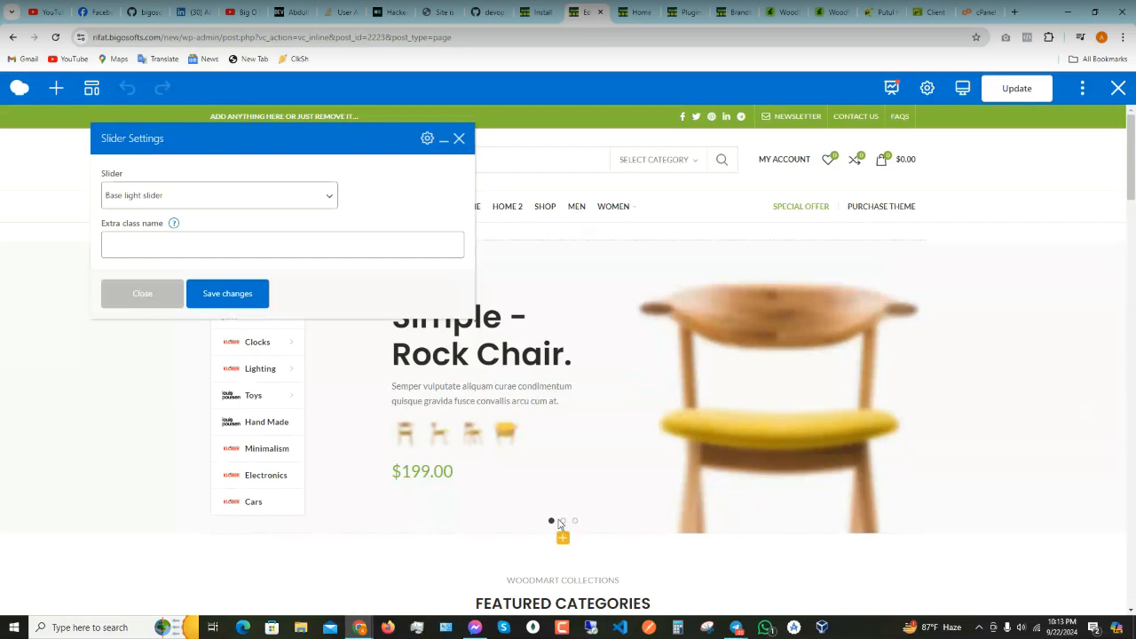
pyautogui.click(459, 139)
pyautogui.click(536, 18)
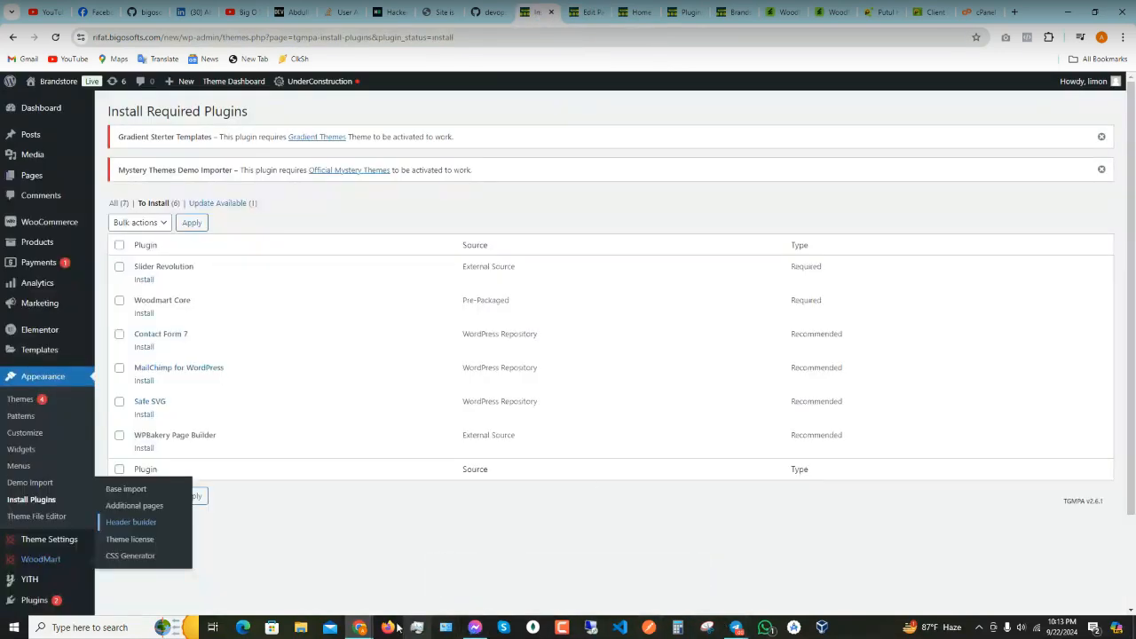
pyautogui.moveTo(359, 627)
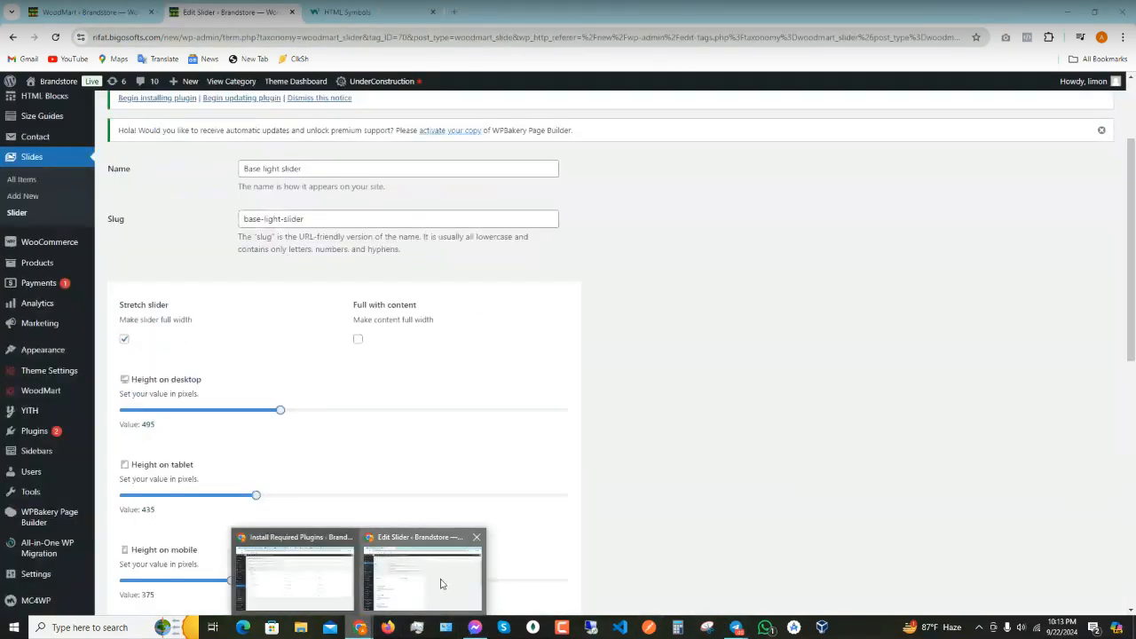
pyautogui.click(441, 583)
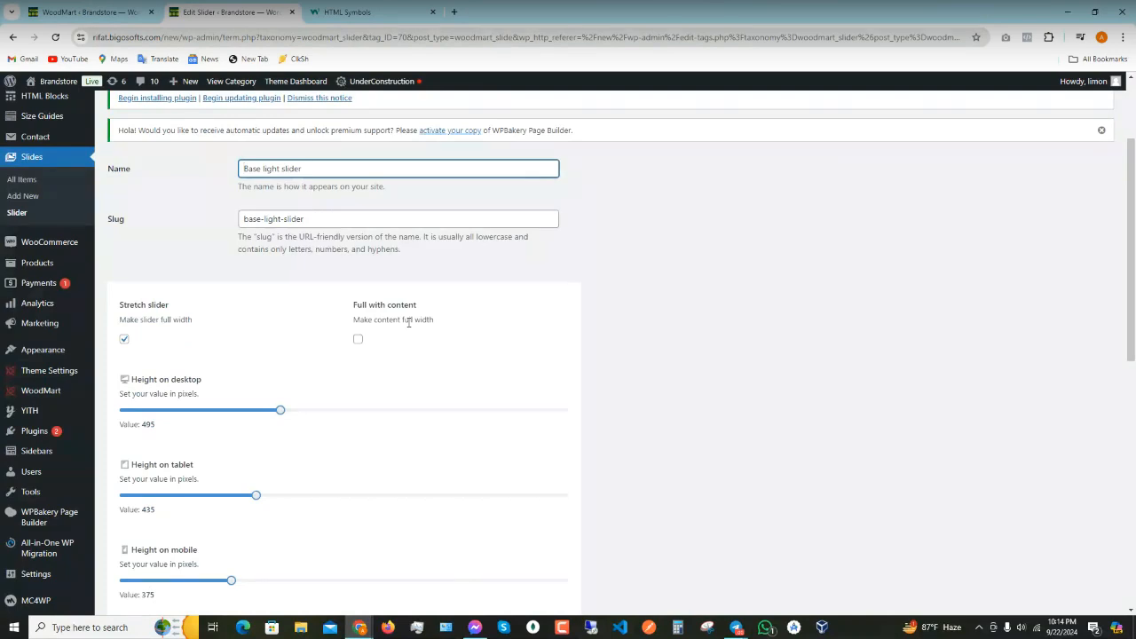
pyautogui.scroll(2, 409, 323)
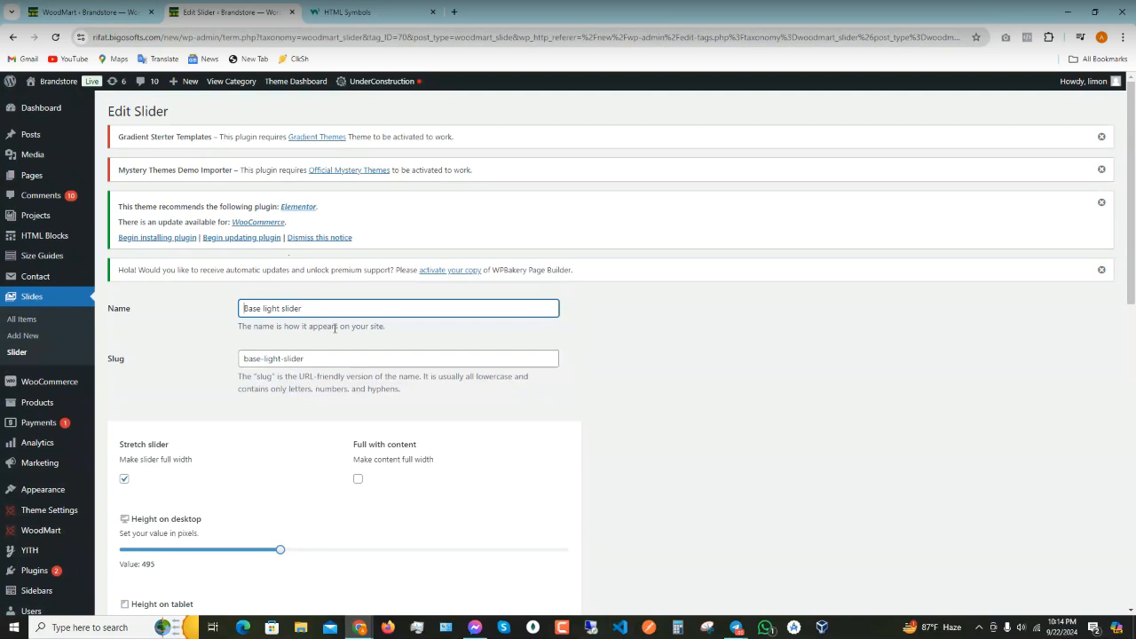
# - Search all slides for 'base-light-slider', which returns Not found, and open Slides > Slider in a new tab
pyautogui.click(20, 321)
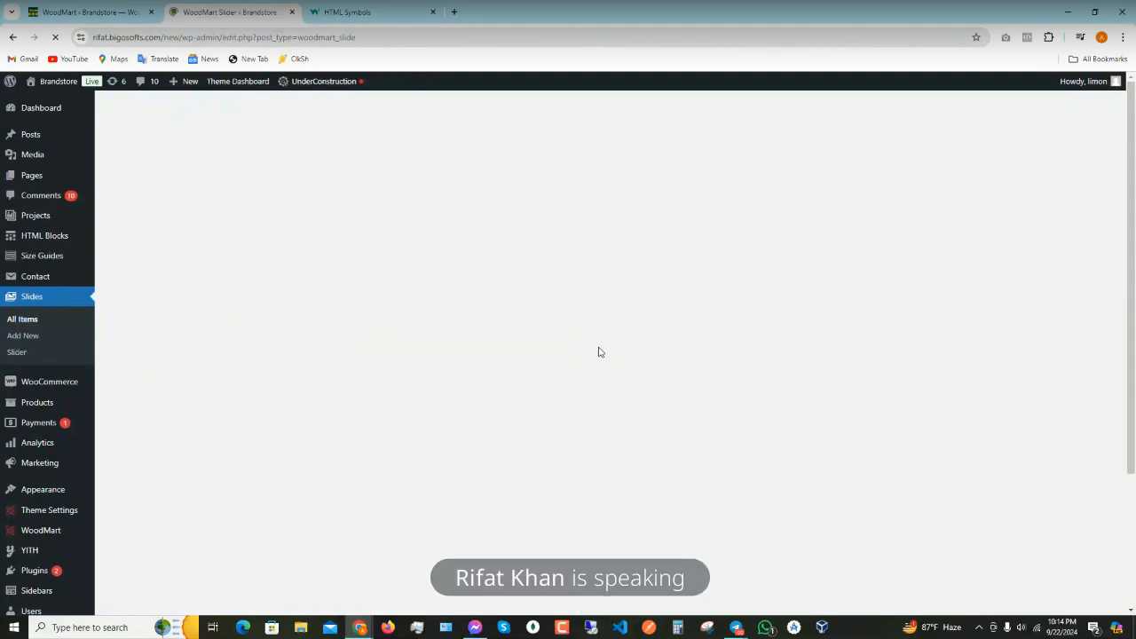
pyautogui.scroll(-3, 595, 348)
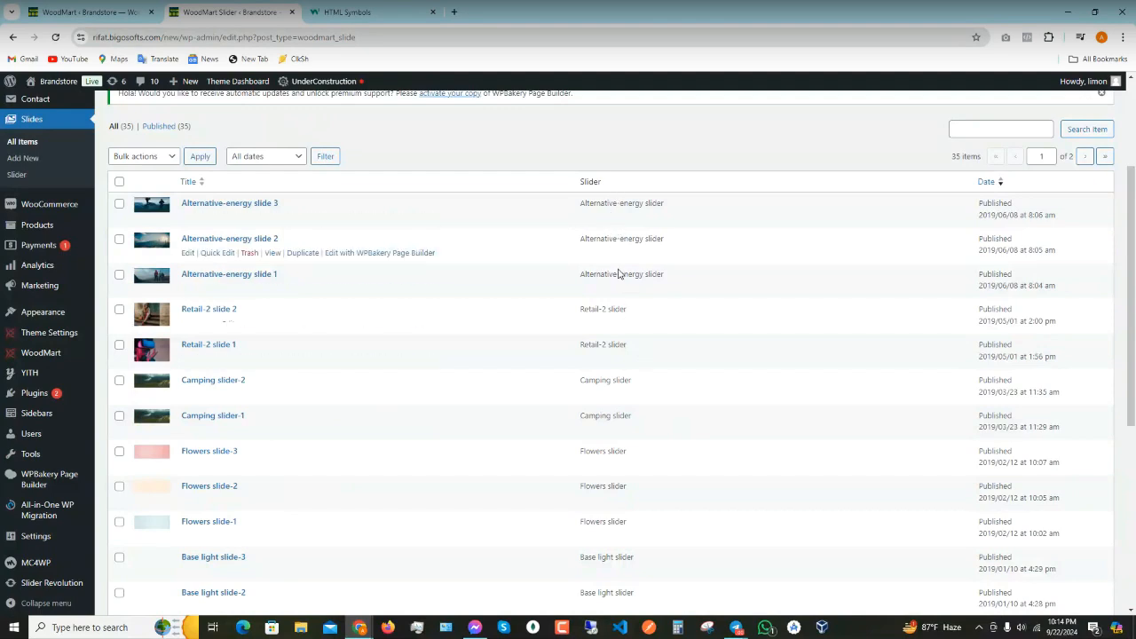
pyautogui.scroll(1, 641, 267)
pyautogui.click(984, 187)
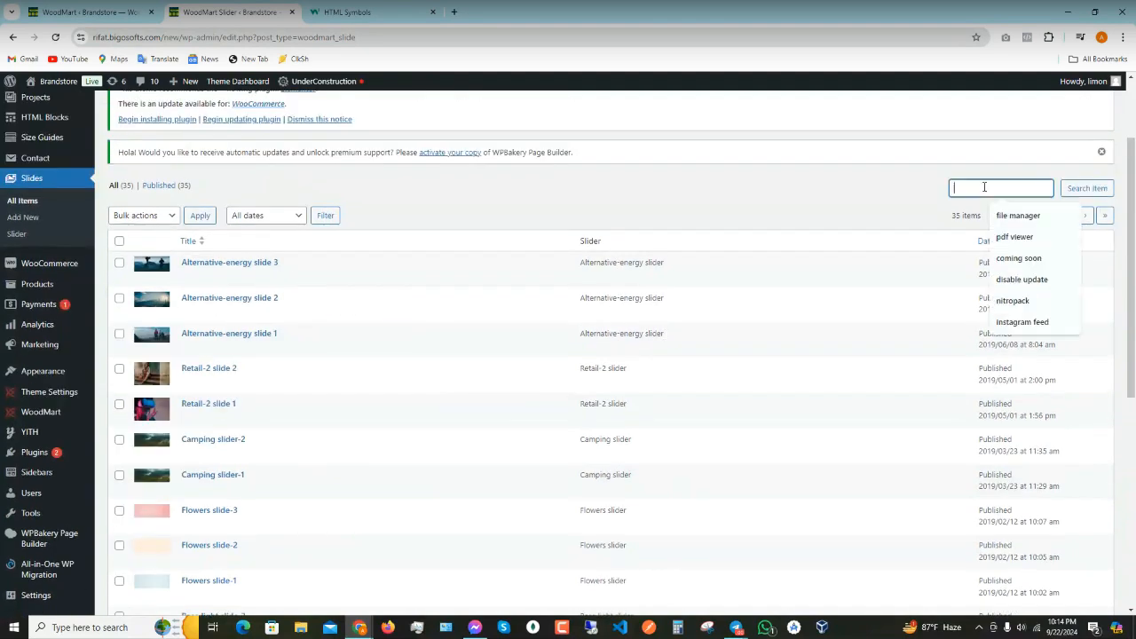
pyautogui.write('base')
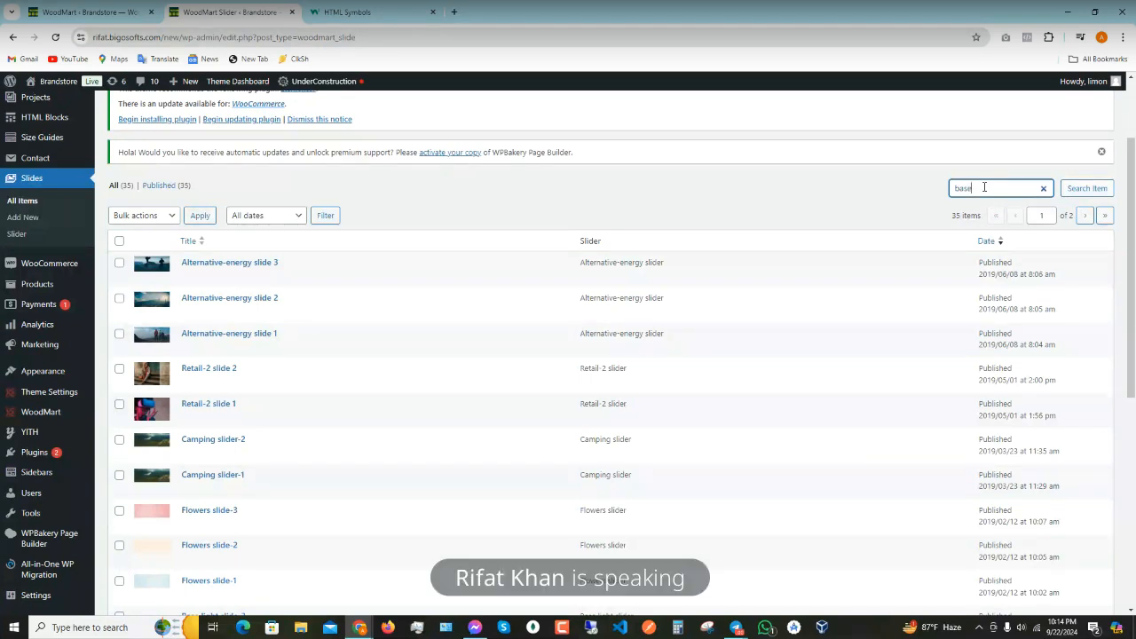
pyautogui.write('-light-slider')
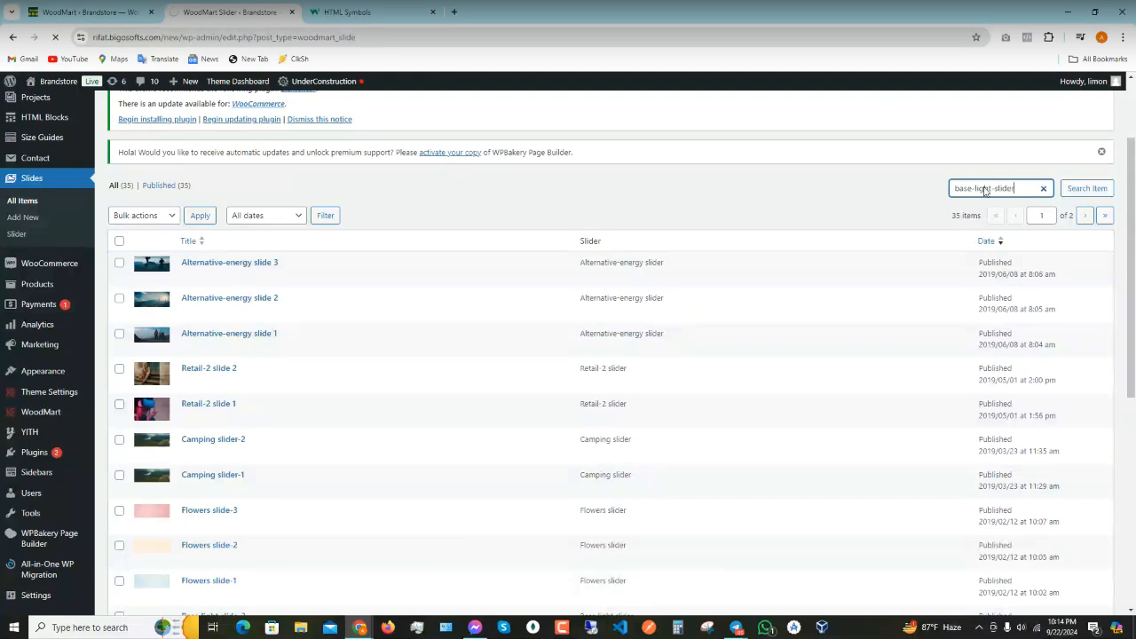
pyautogui.click(1086, 188)
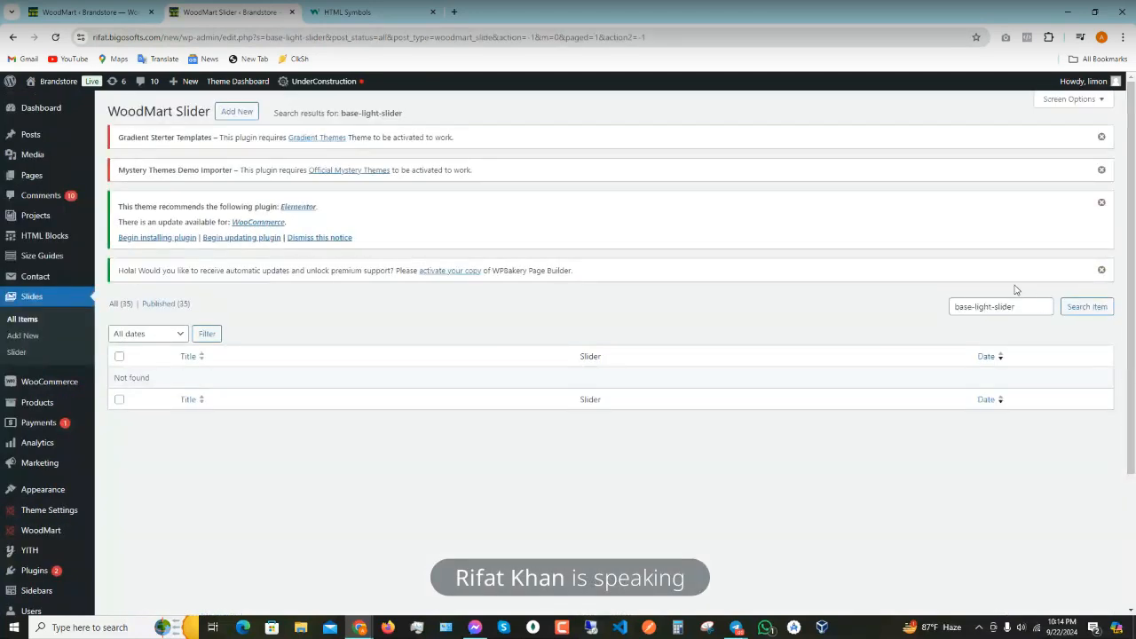
pyautogui.rightClick(28, 353)
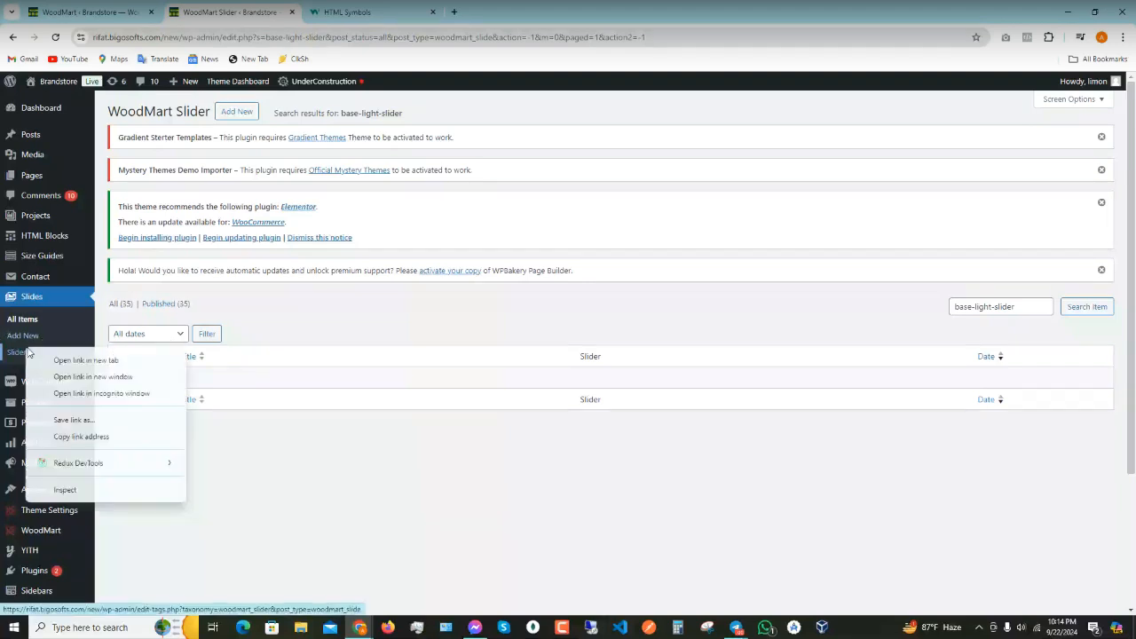
pyautogui.click(51, 359)
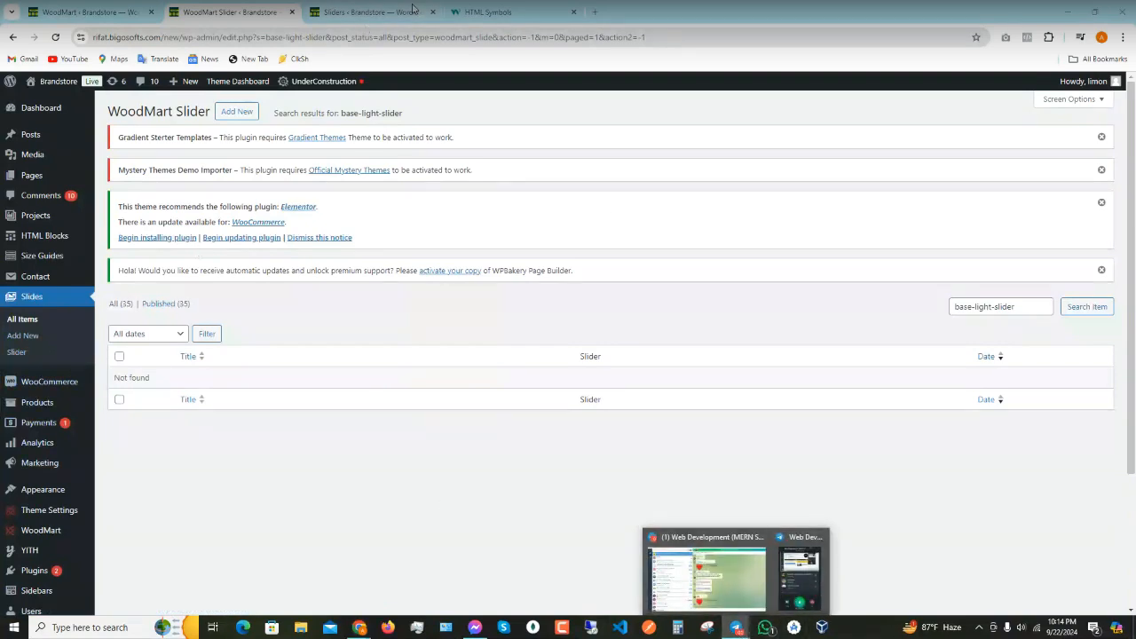
# - Copy 'Base light slider' from the Sliders list, search the slides for it, then clear the search
pyautogui.click(384, 7)
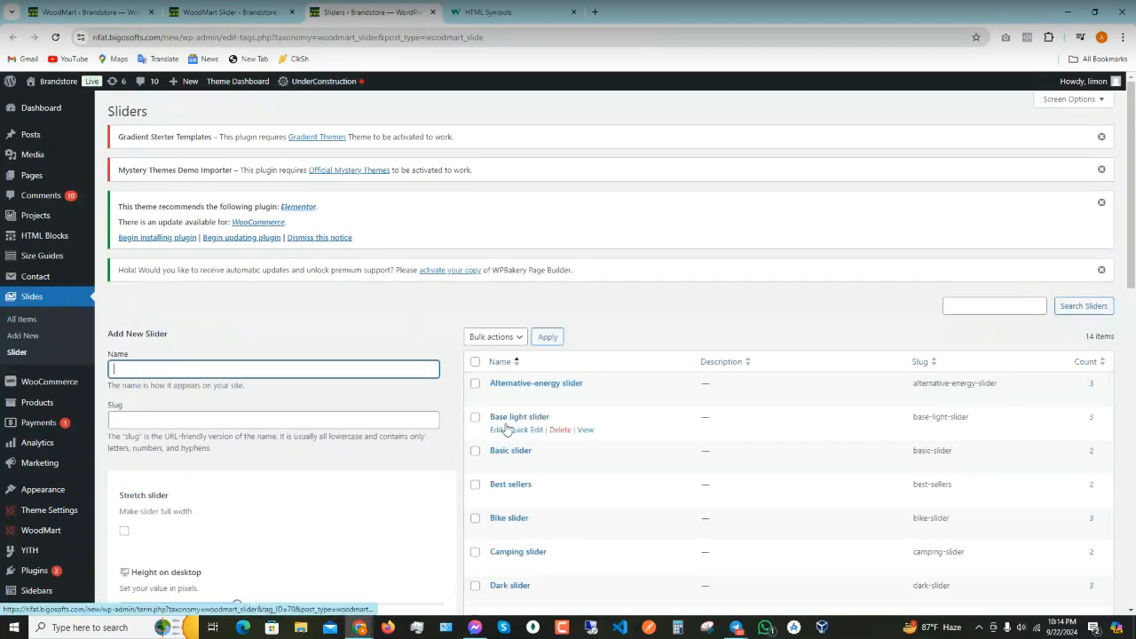
pyautogui.scroll(-1, 524, 423)
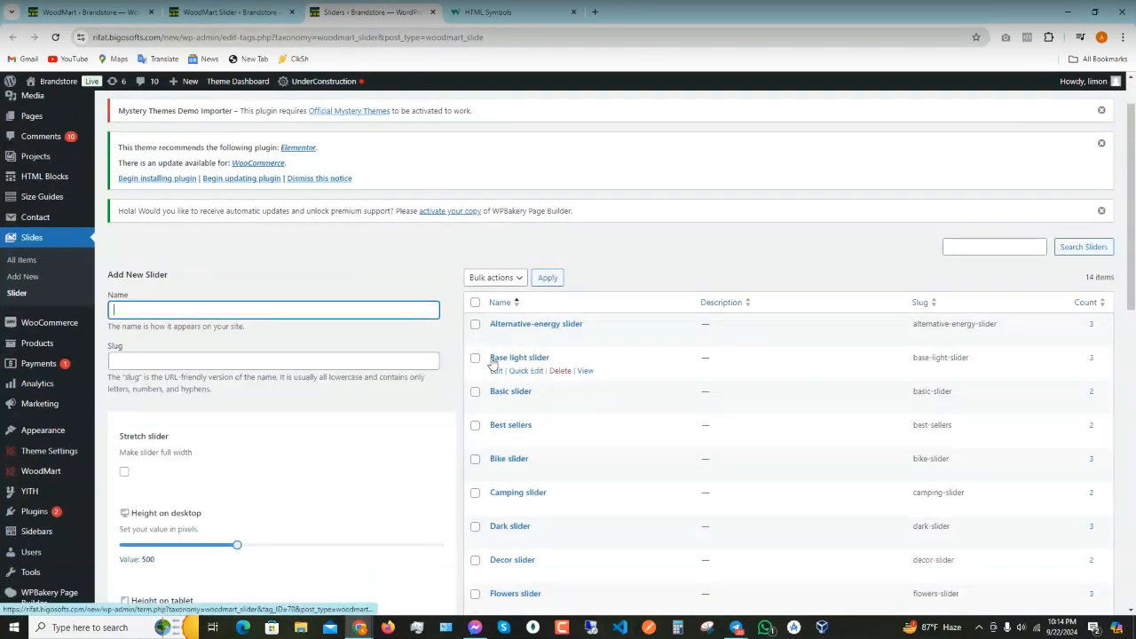
pyautogui.moveTo(489, 360); pyautogui.dragTo(540, 357)
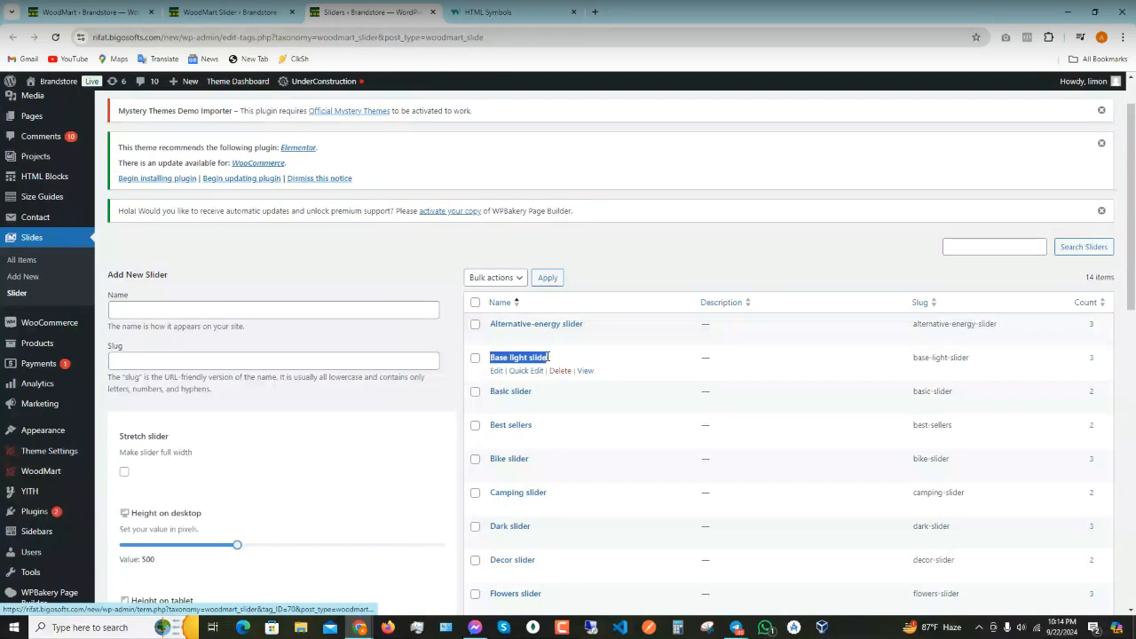
pyautogui.click(262, 9)
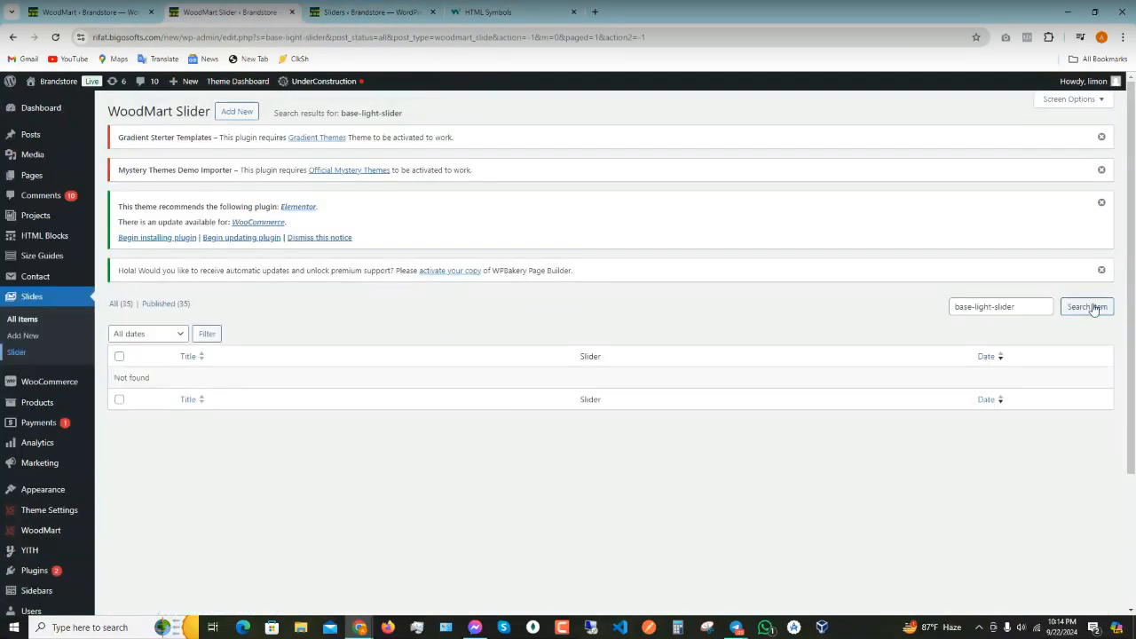
pyautogui.moveTo(1047, 311); pyautogui.dragTo(899, 316)
pyautogui.write('Base light slider')
pyautogui.click(1077, 315)
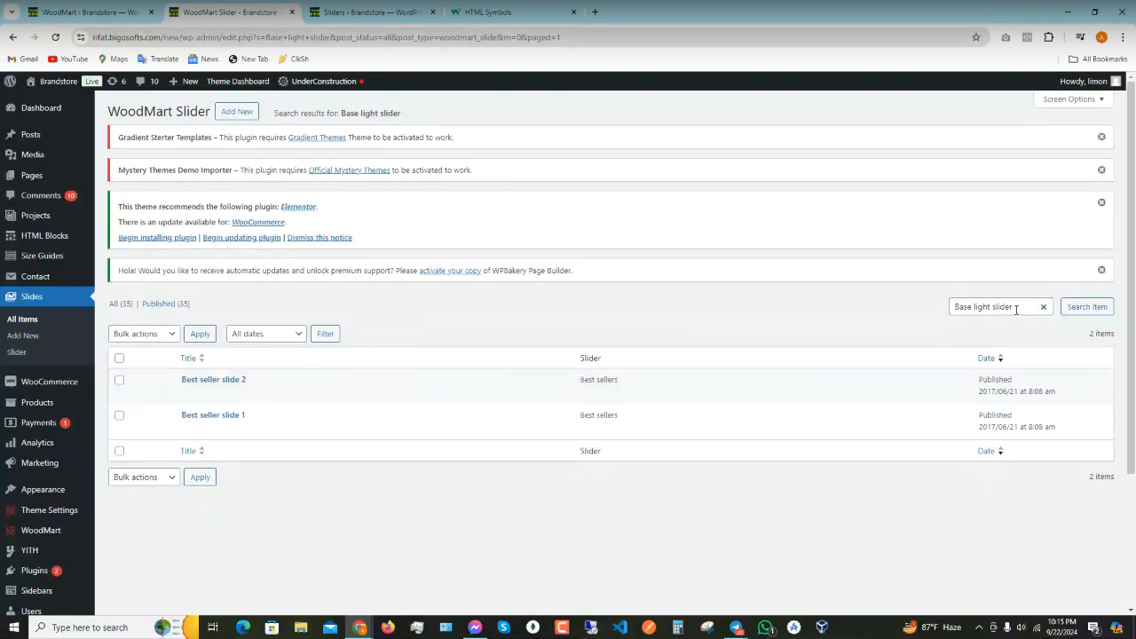
pyautogui.click(118, 303)
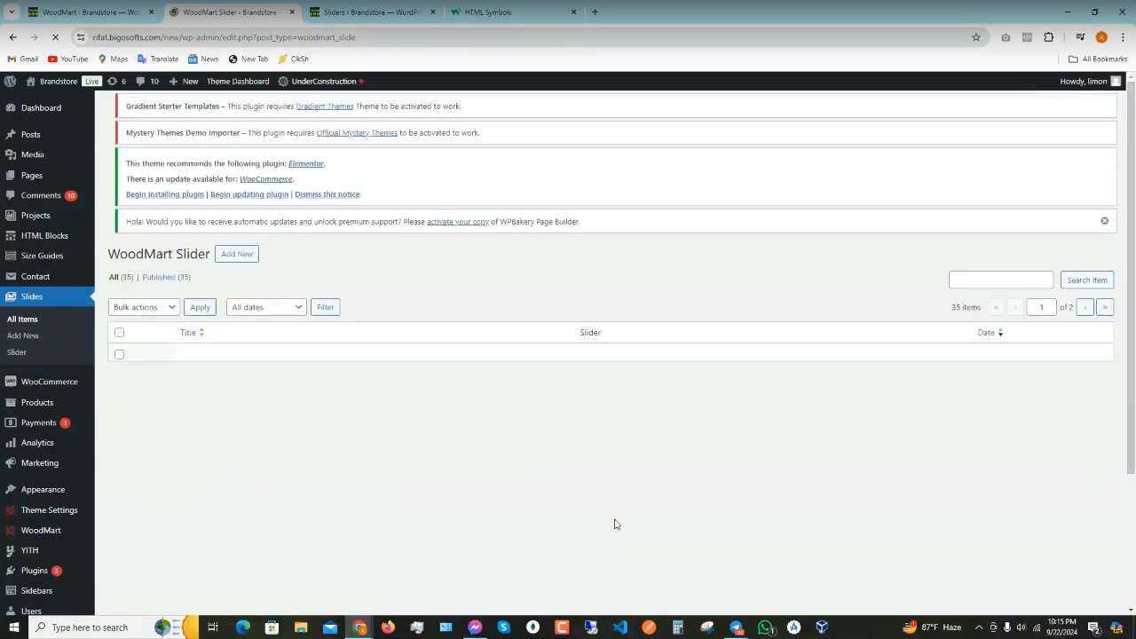
# - List Base light slider's three slides via its Count 3 link, then return to the WoodMart dashboard tab
pyautogui.click(360, 7)
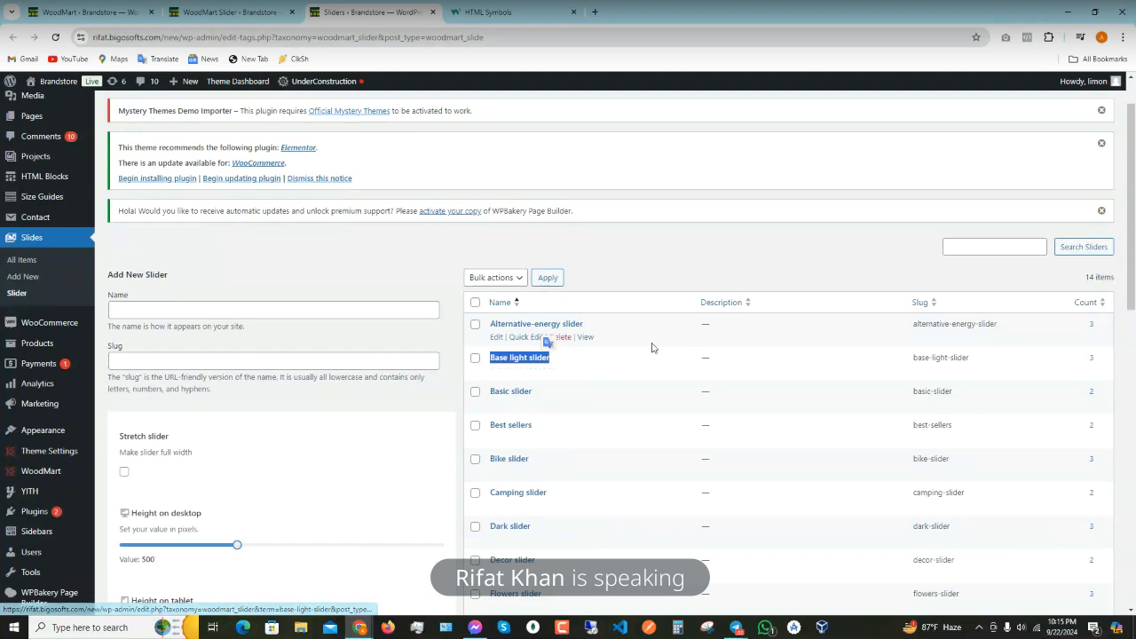
pyautogui.click(1092, 359)
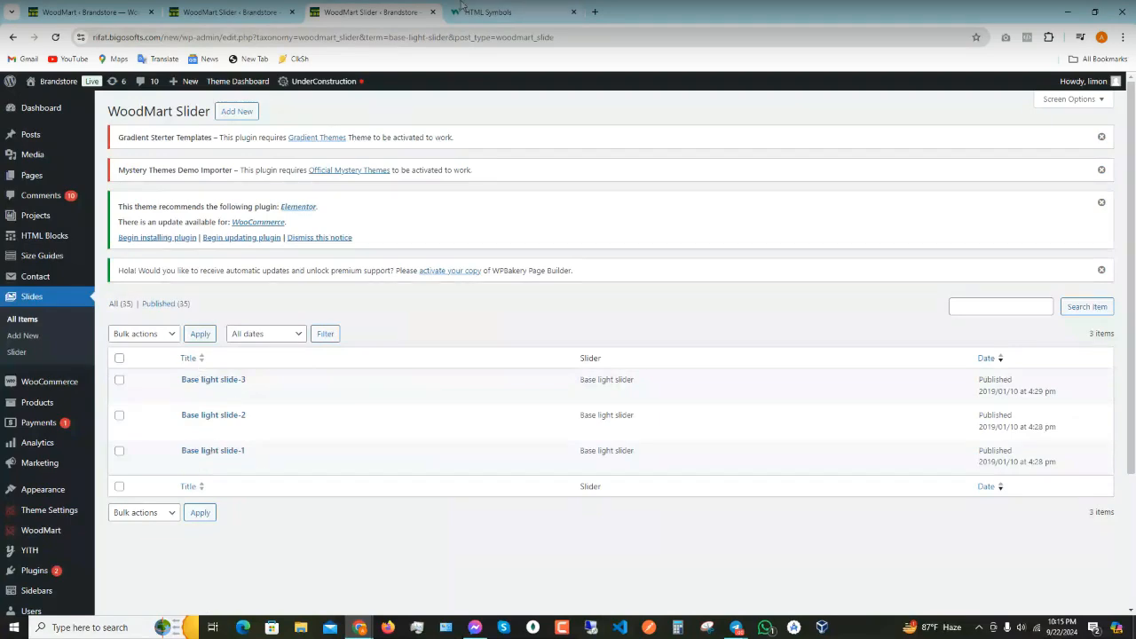
pyautogui.click(227, 10)
pyautogui.click(126, 12)
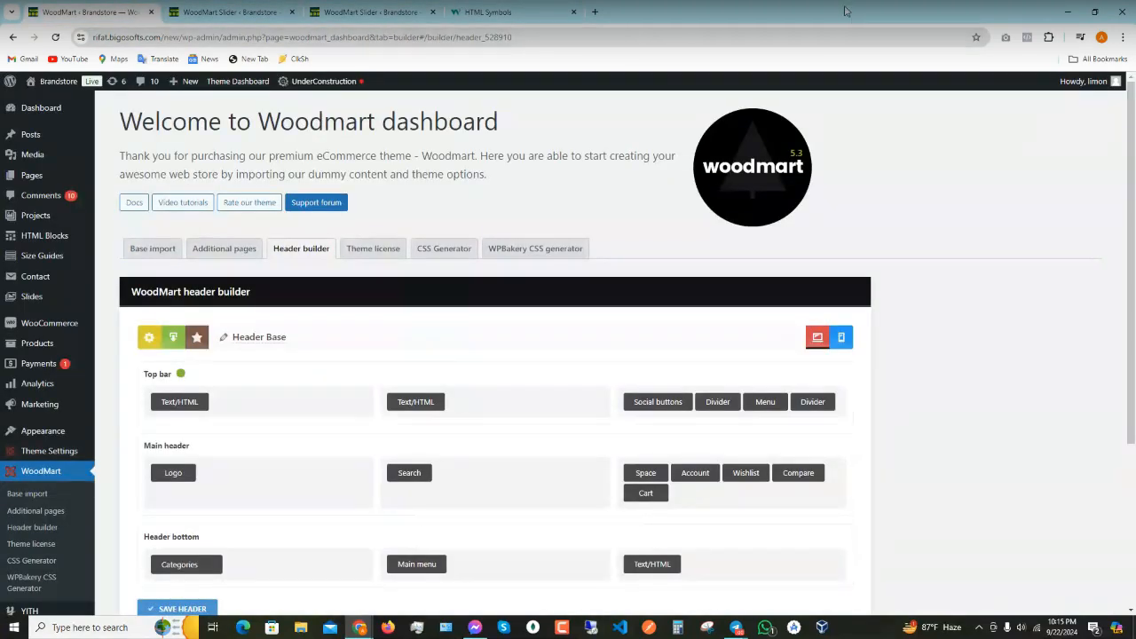
# - Snap the WPBakery editor window to half the screen and open Base light slide-1 for editing
pyautogui.moveTo(845, 11); pyautogui.dragTo(360, 104)
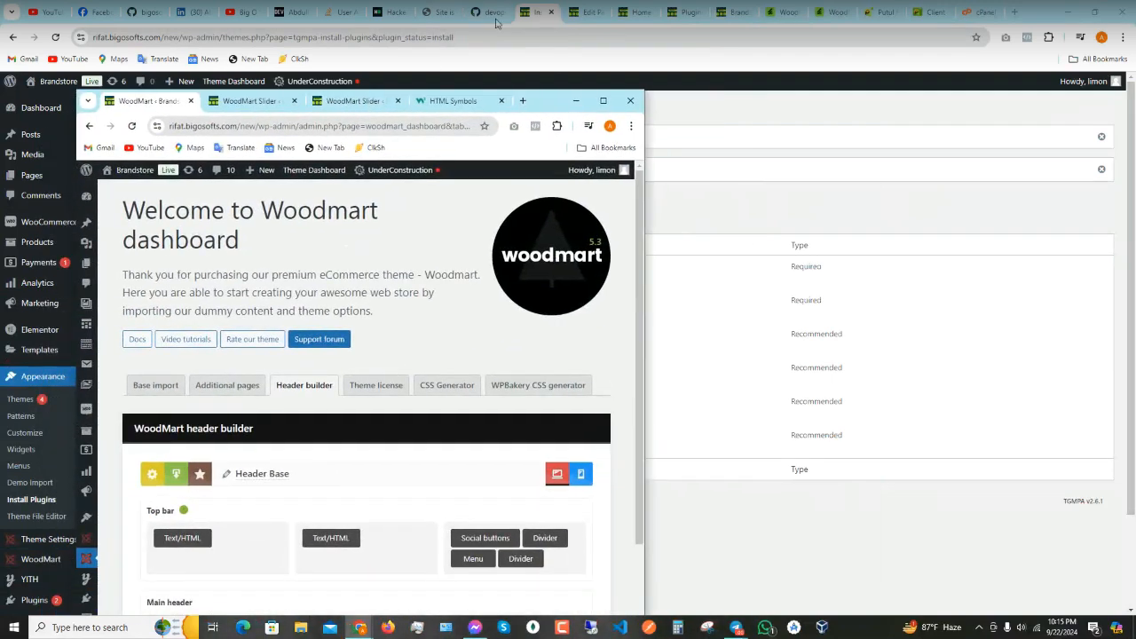
pyautogui.click(578, 14)
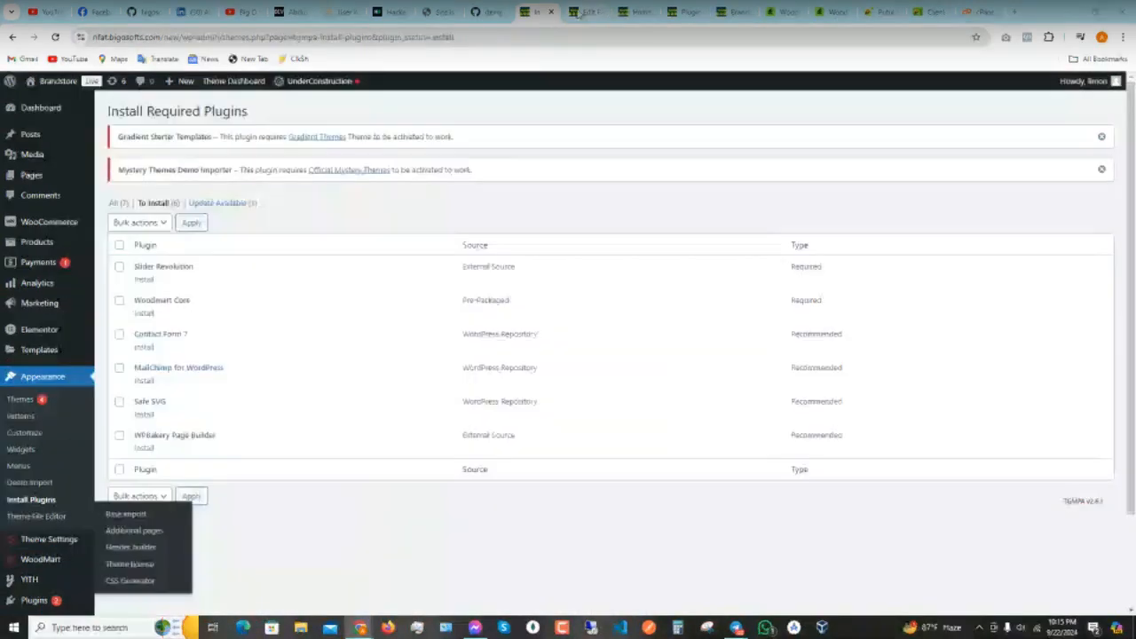
pyautogui.click(577, 14)
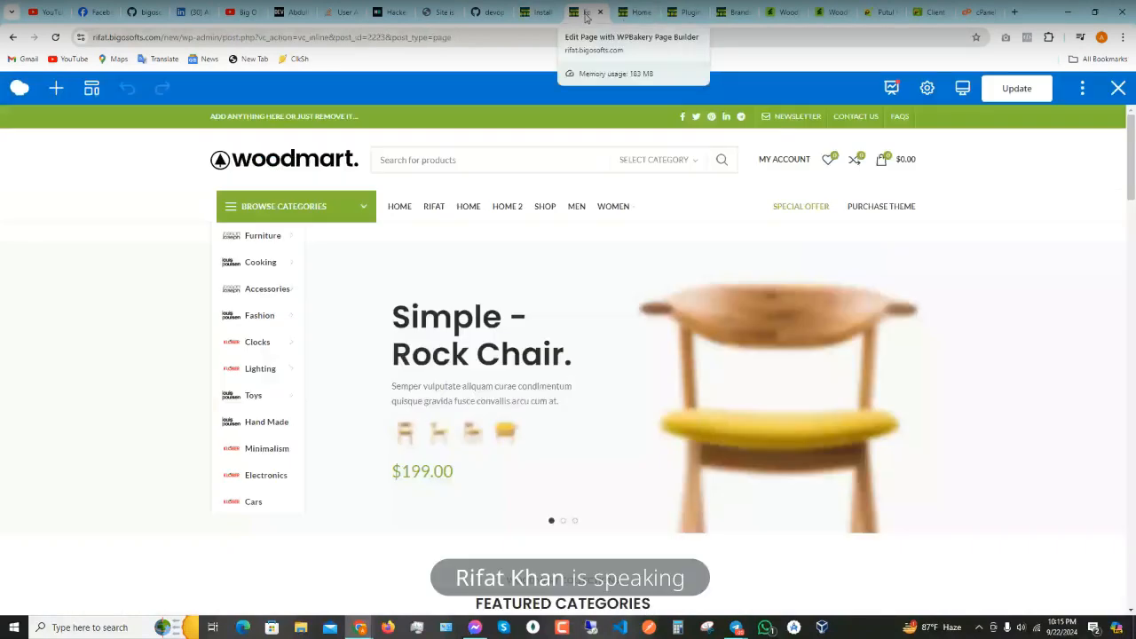
pyautogui.press('super+Right')
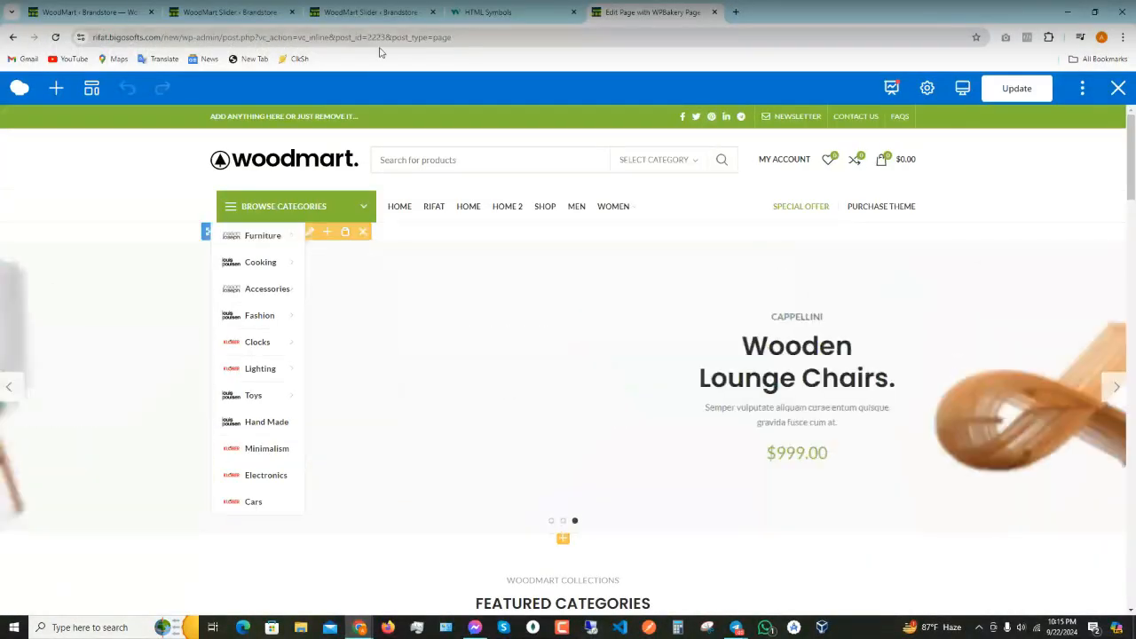
pyautogui.click(340, 7)
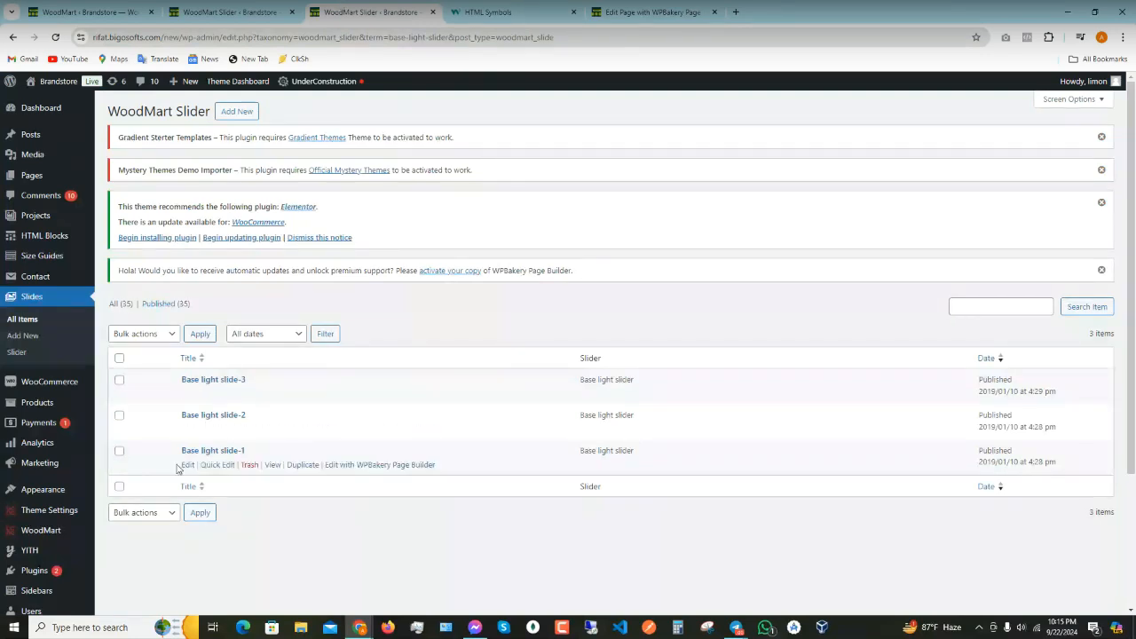
pyautogui.click(185, 465)
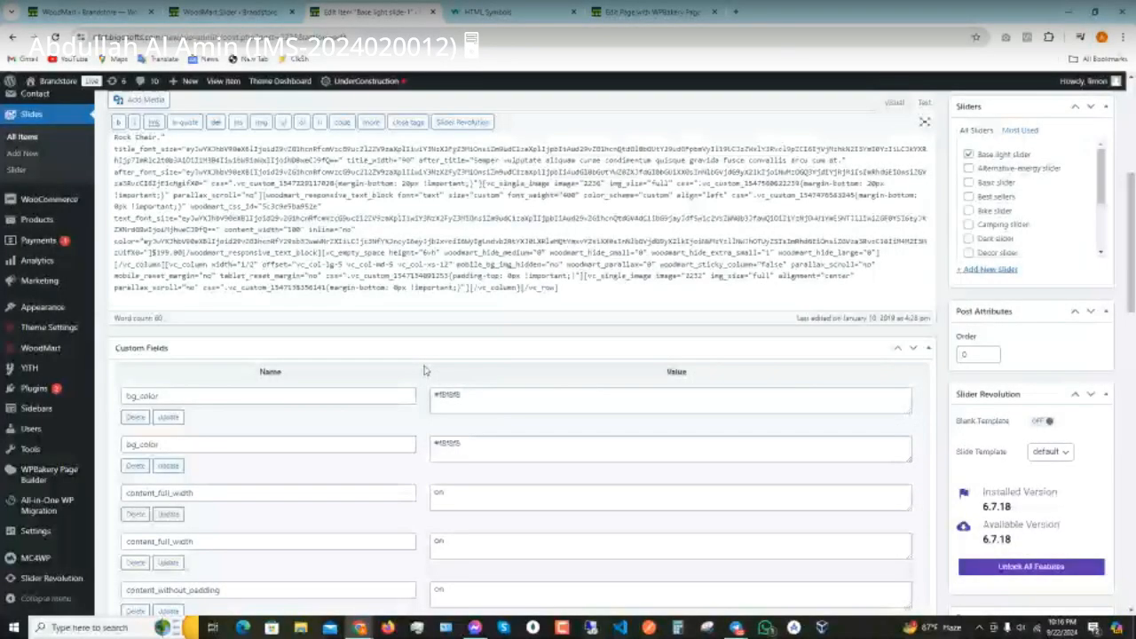
pyautogui.scroll(-8, 424, 381)
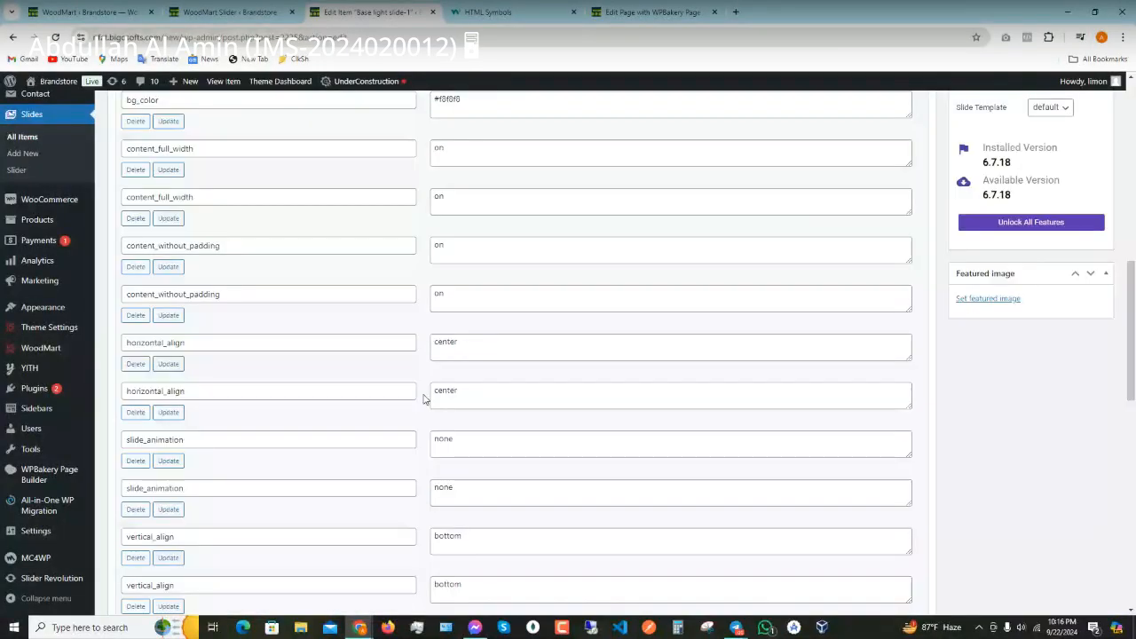
pyautogui.scroll(-3, 461, 422)
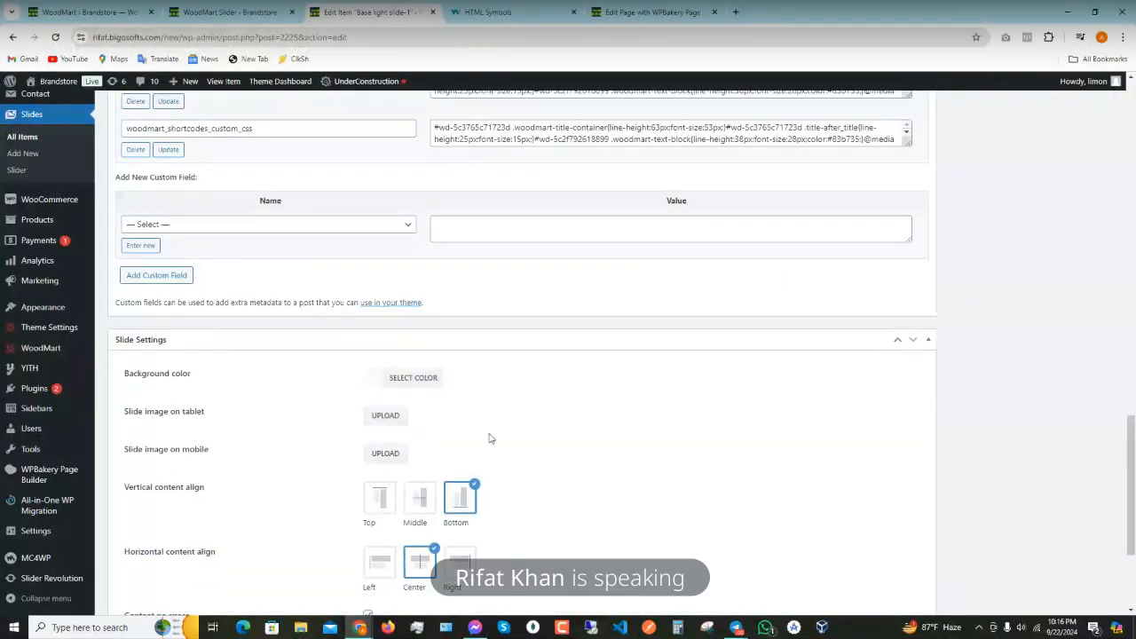
pyautogui.scroll(3, 488, 437)
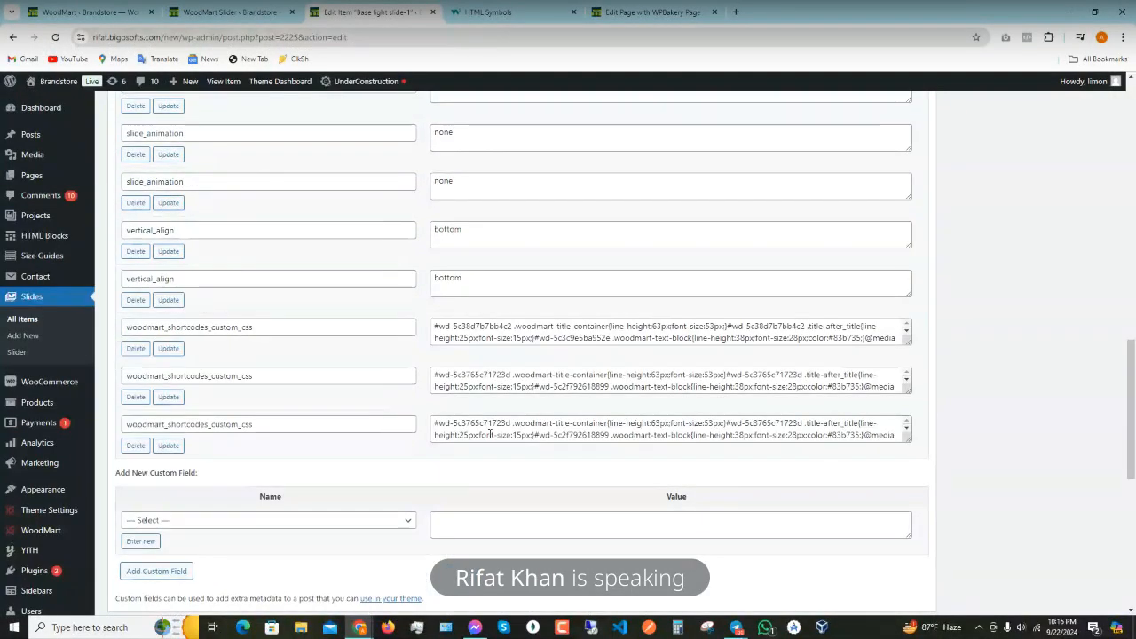
pyautogui.scroll(3, 489, 433)
pyautogui.scroll(5, 489, 433)
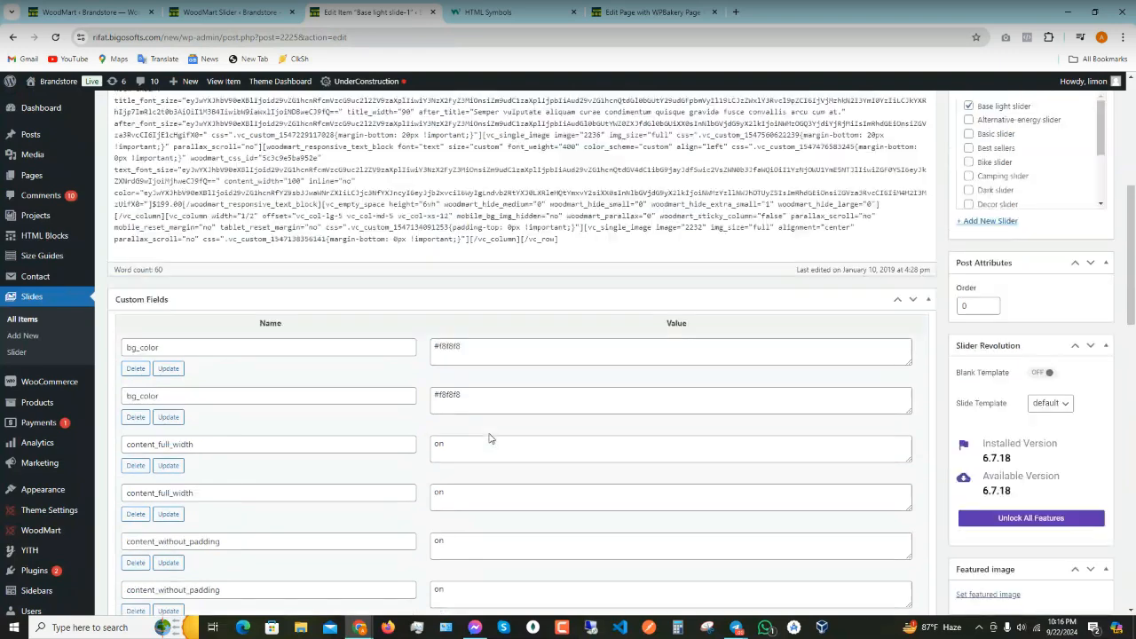
pyautogui.scroll(2, 489, 437)
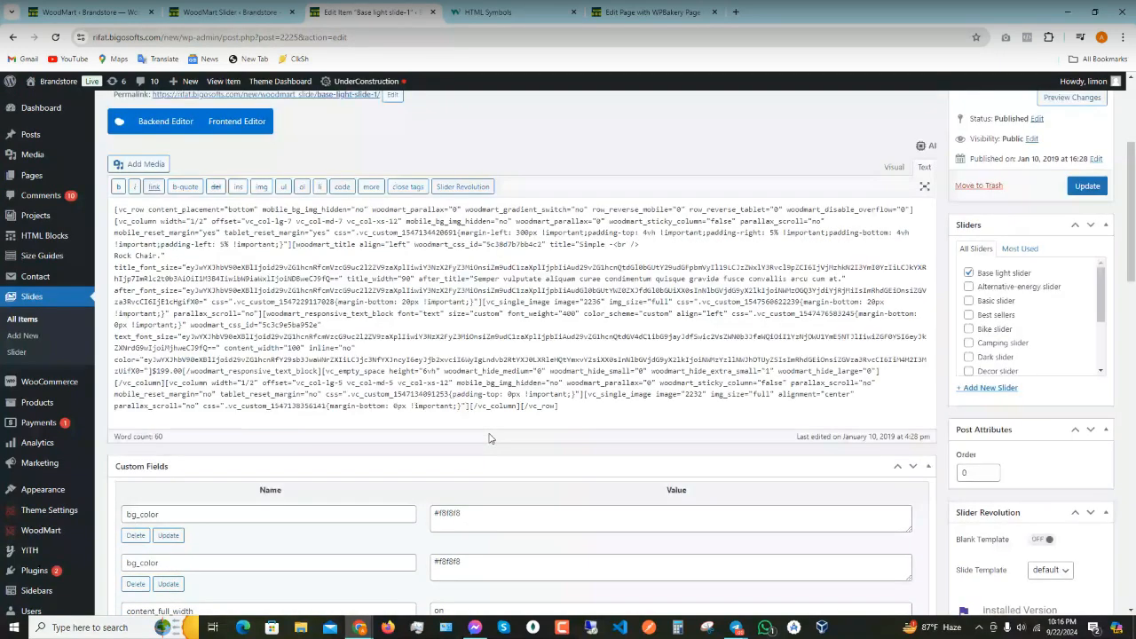
pyautogui.scroll(1, 489, 437)
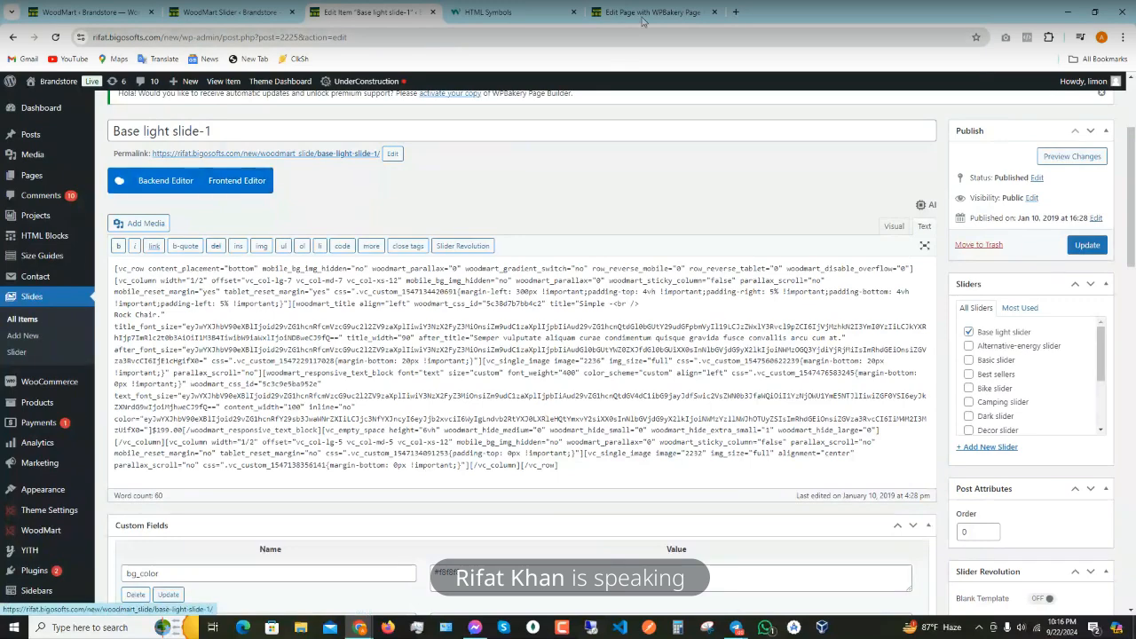
pyautogui.hotkey('ctrl', 'Tab')
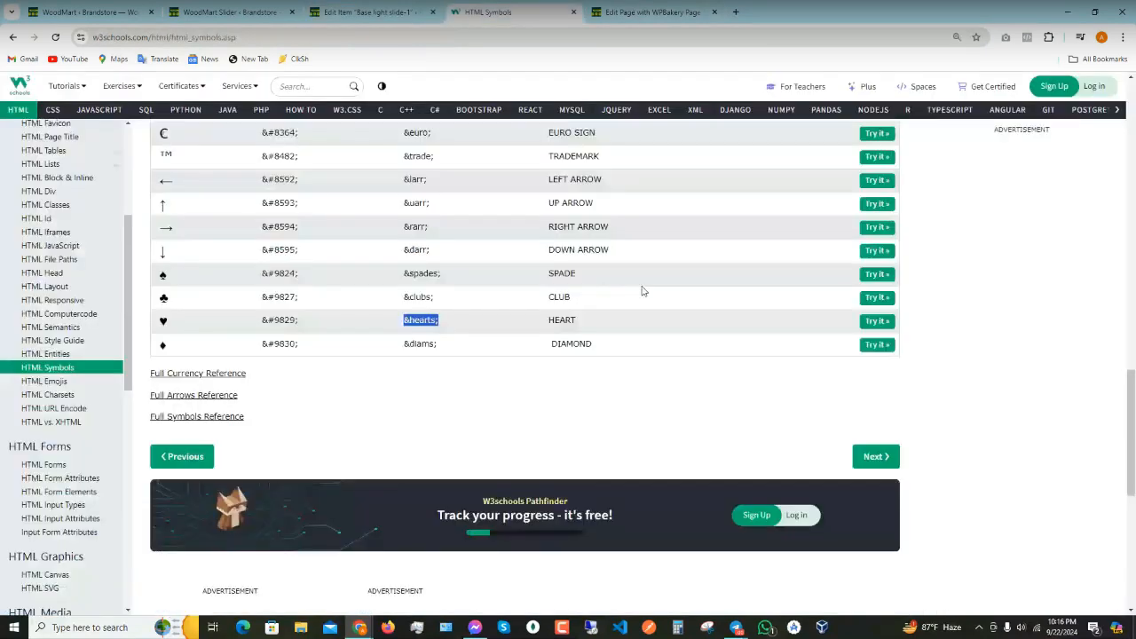
pyautogui.hotkey('ctrl', 'shift', 'Tab')
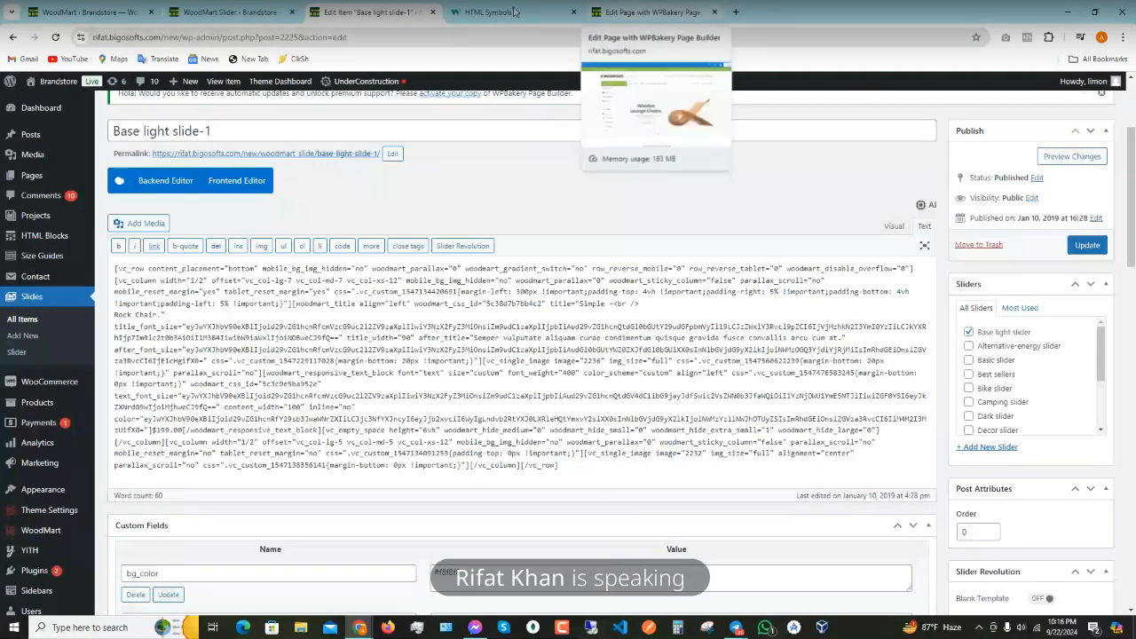
pyautogui.click(229, 13)
pyautogui.click(587, 8)
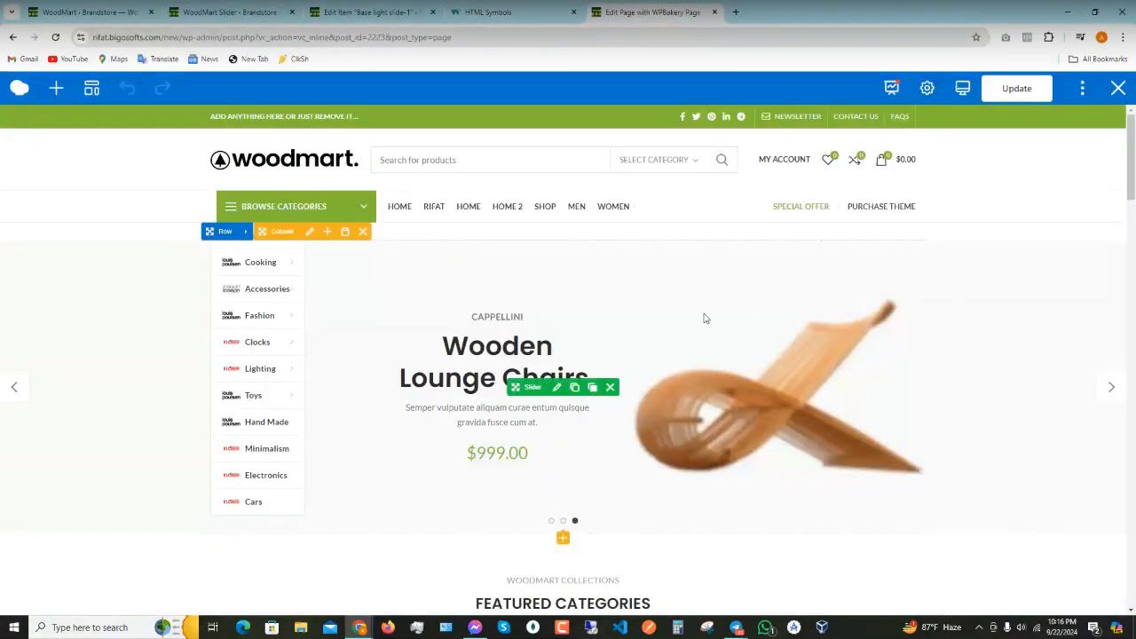
pyautogui.click(228, 11)
pyautogui.click(77, 9)
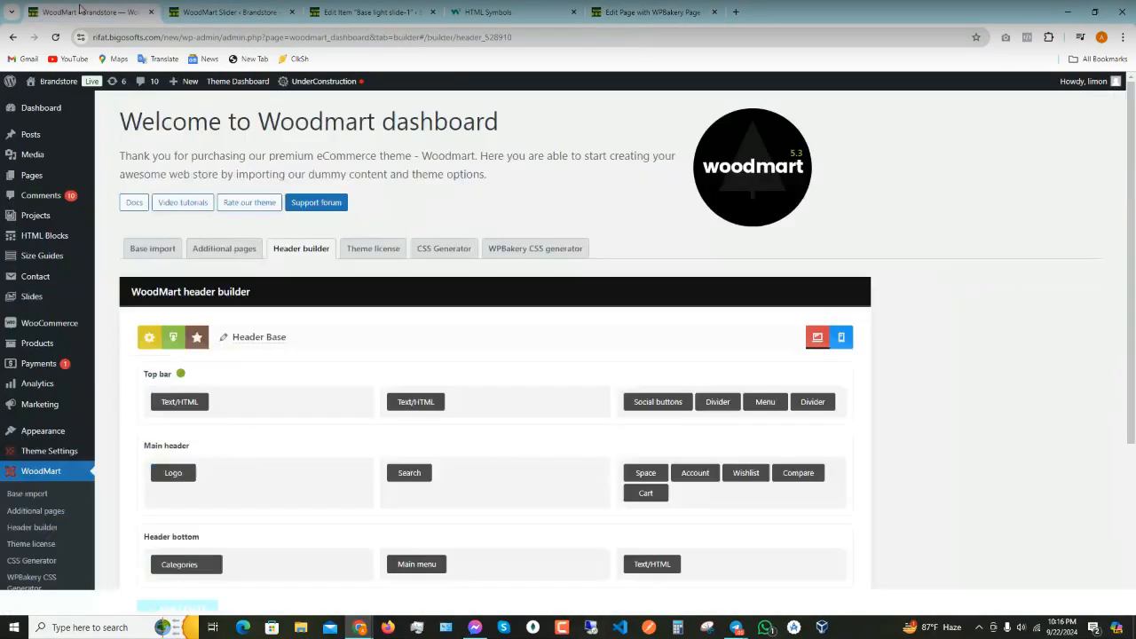
pyautogui.click(516, 9)
pyautogui.click(313, 4)
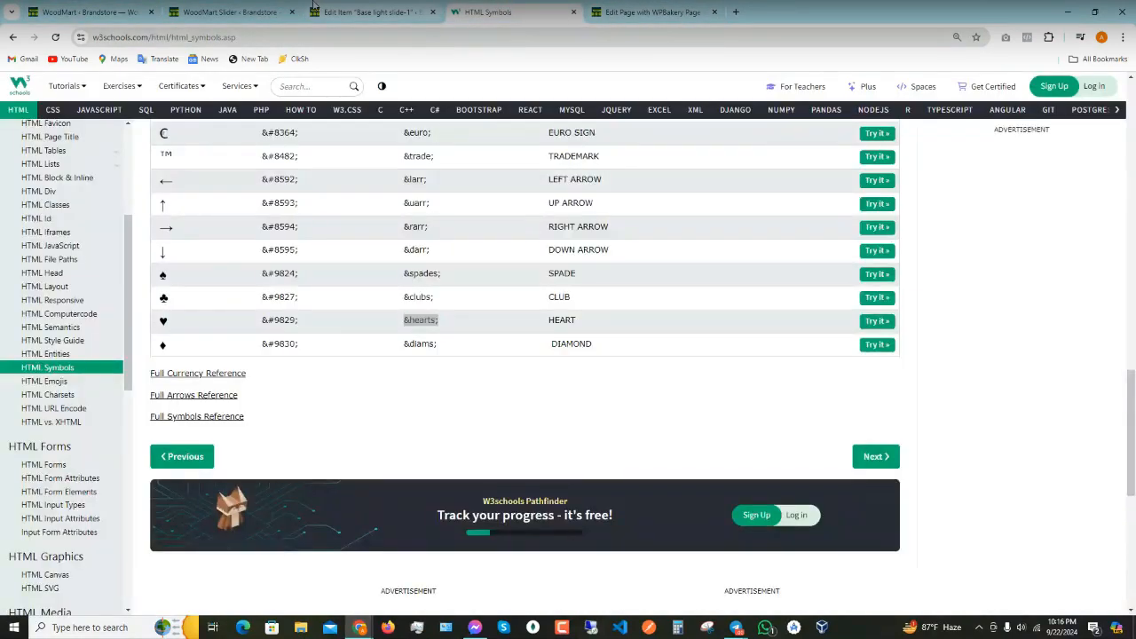
pyautogui.click(313, 5)
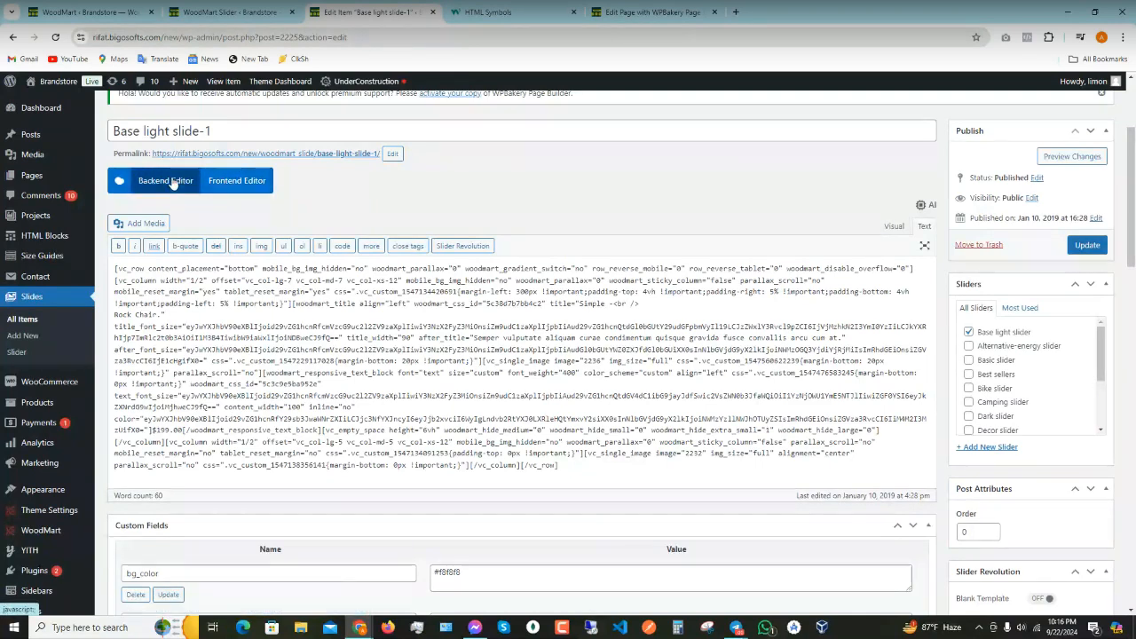
# - Preview Base light slide-1 in the Frontend Editor, glance at the chair image's settings, then close that tab
pyautogui.click(238, 183)
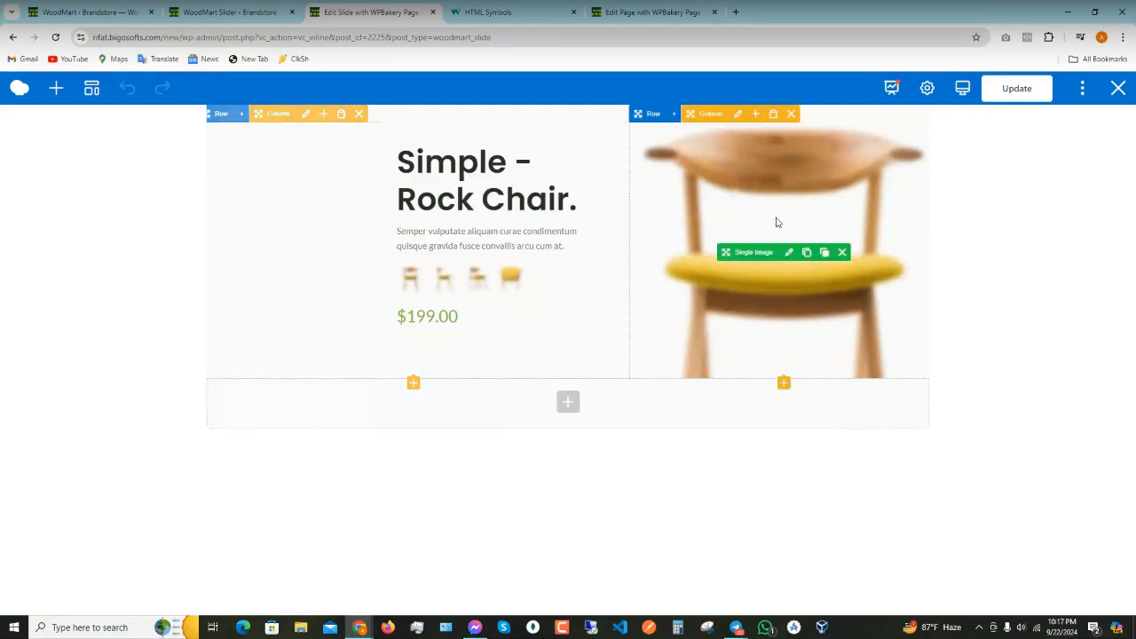
pyautogui.click(790, 255)
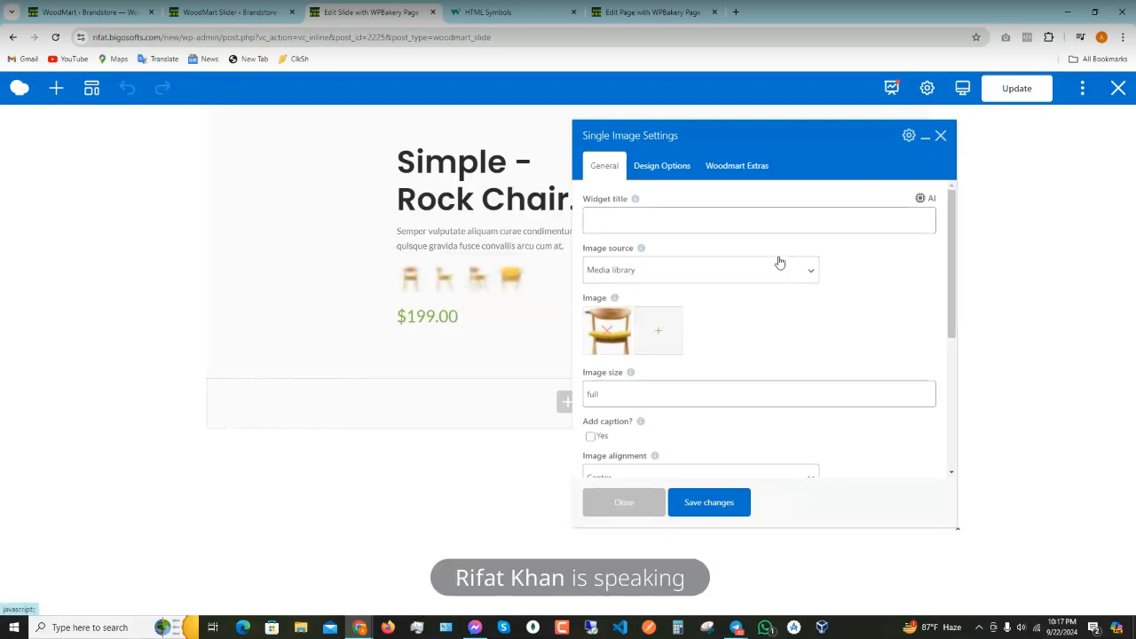
pyautogui.click(931, 140)
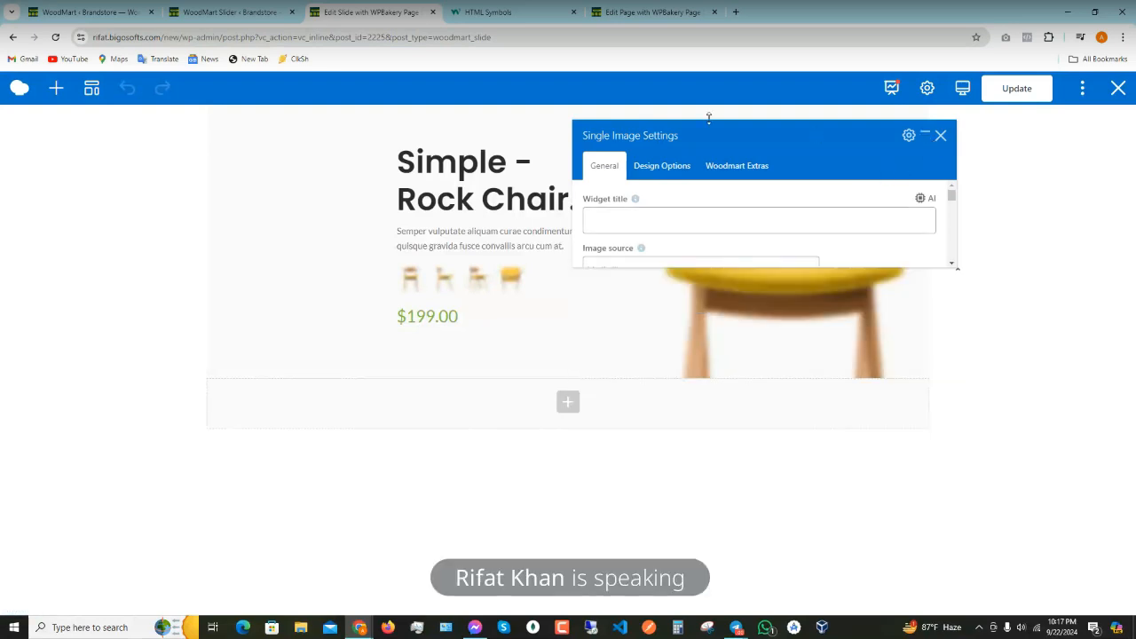
pyautogui.click(432, 12)
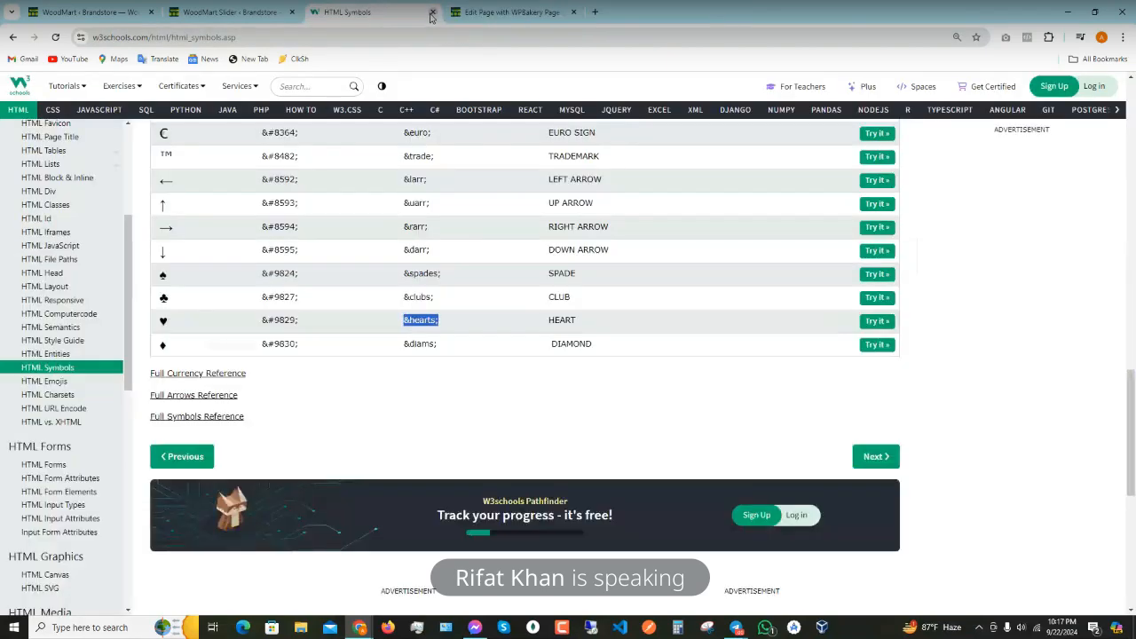
# - Compare the WoodMart slider lists with the home page, viewing the slider settings without changing them
pyautogui.click(233, 12)
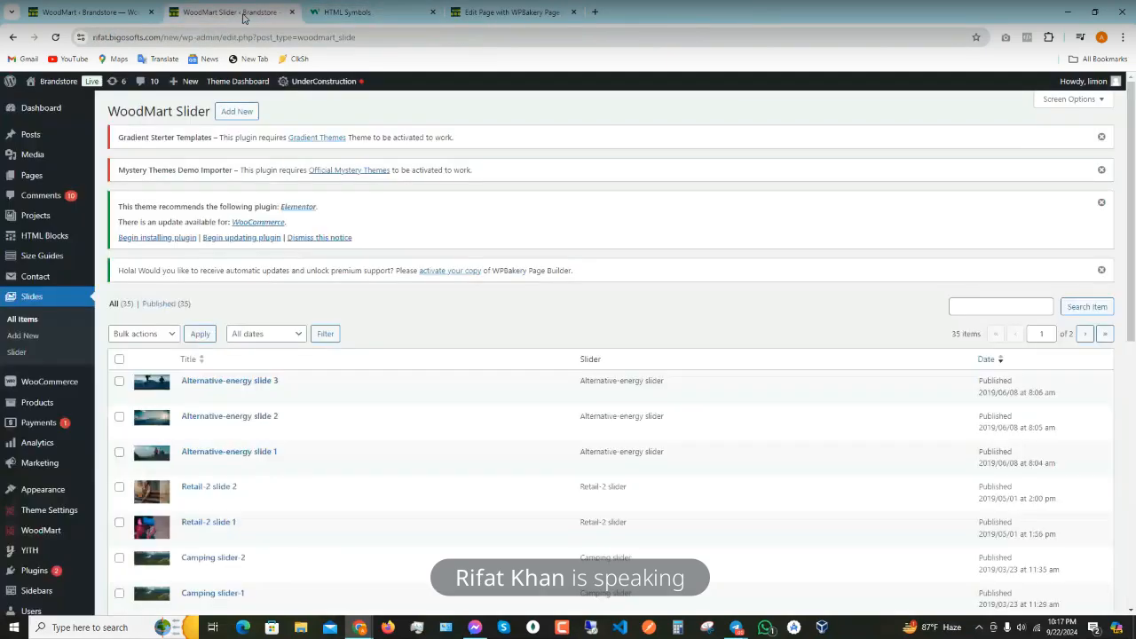
pyautogui.click(124, 16)
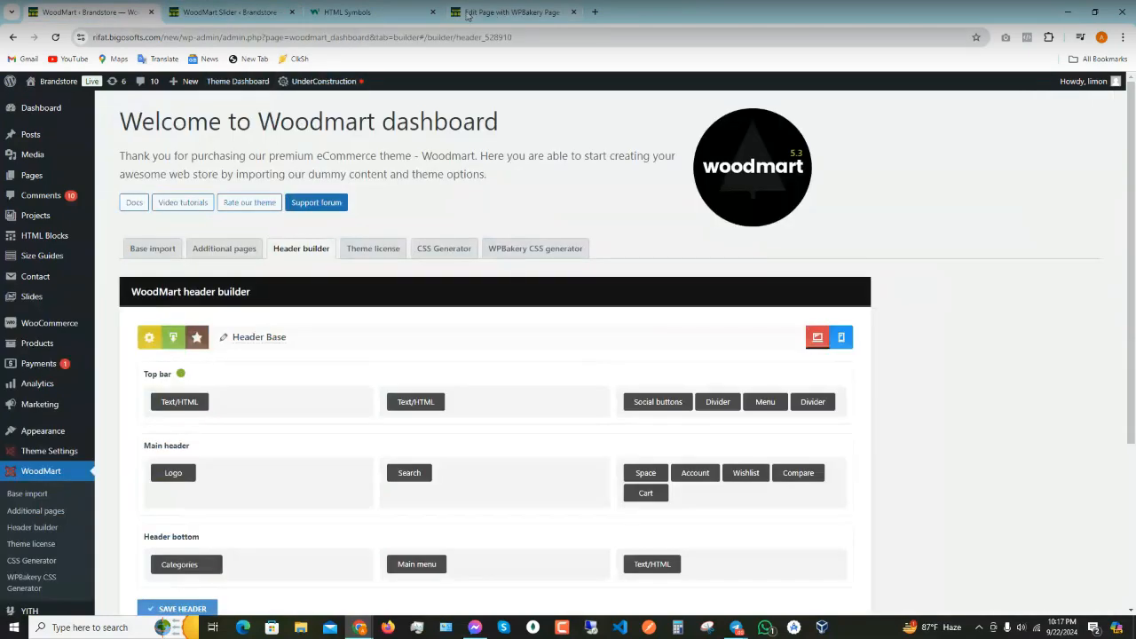
pyautogui.click(510, 12)
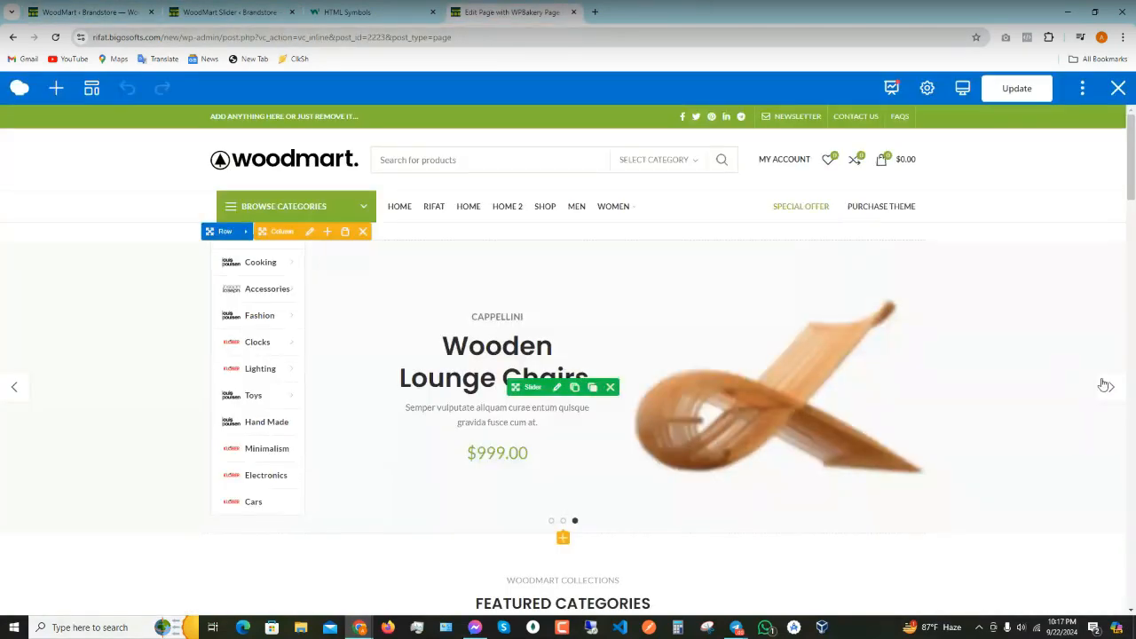
pyautogui.click(212, 7)
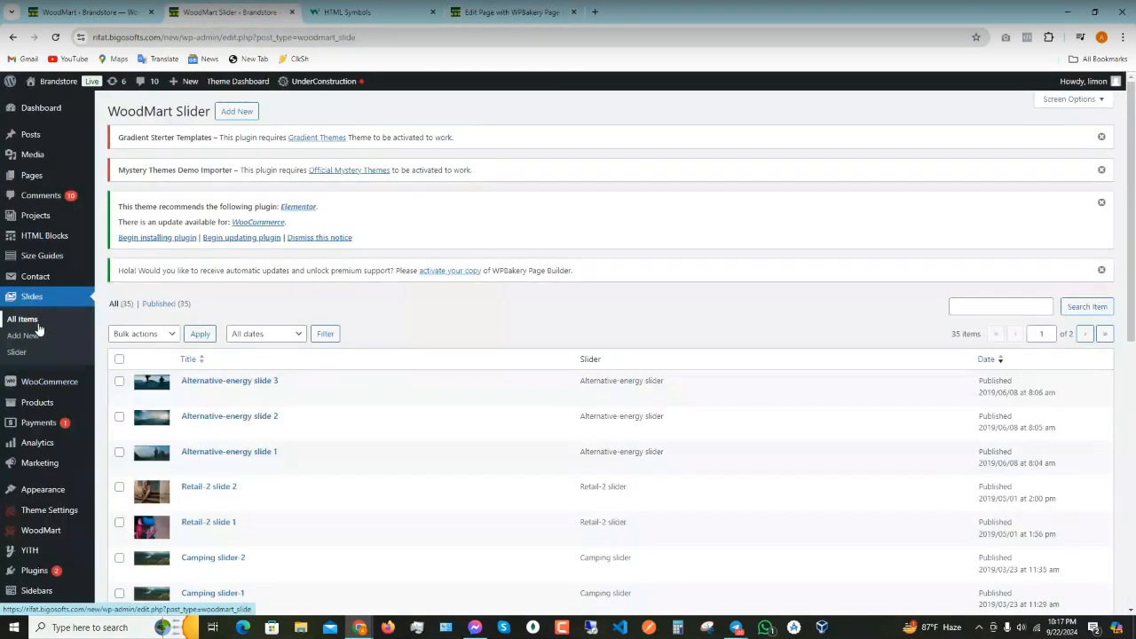
pyautogui.click(16, 353)
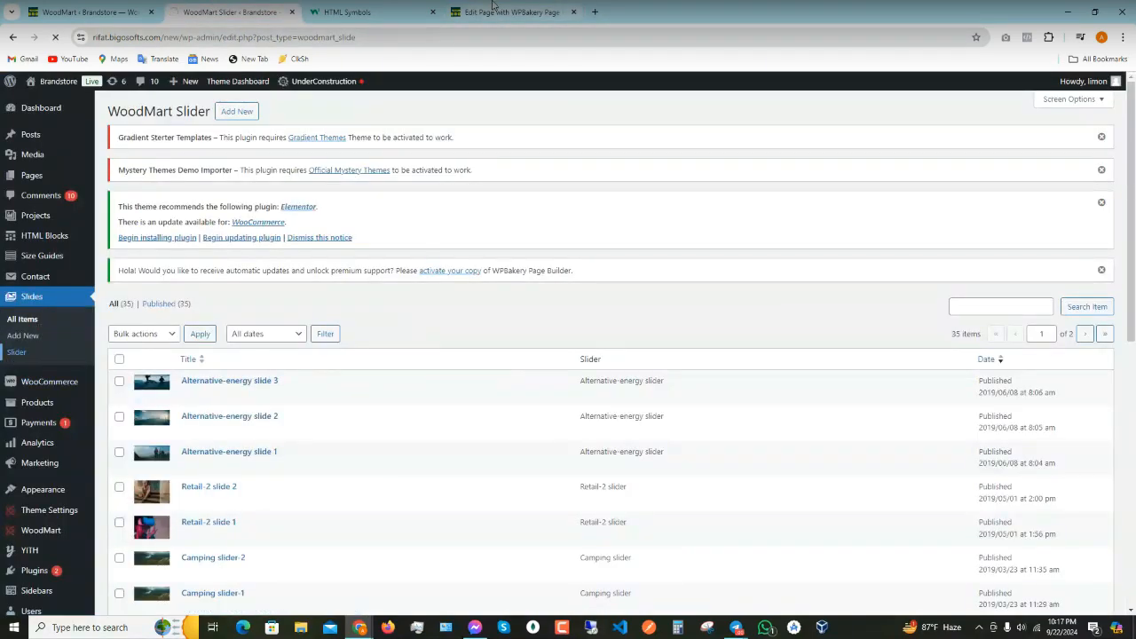
pyautogui.click(492, 7)
pyautogui.click(560, 385)
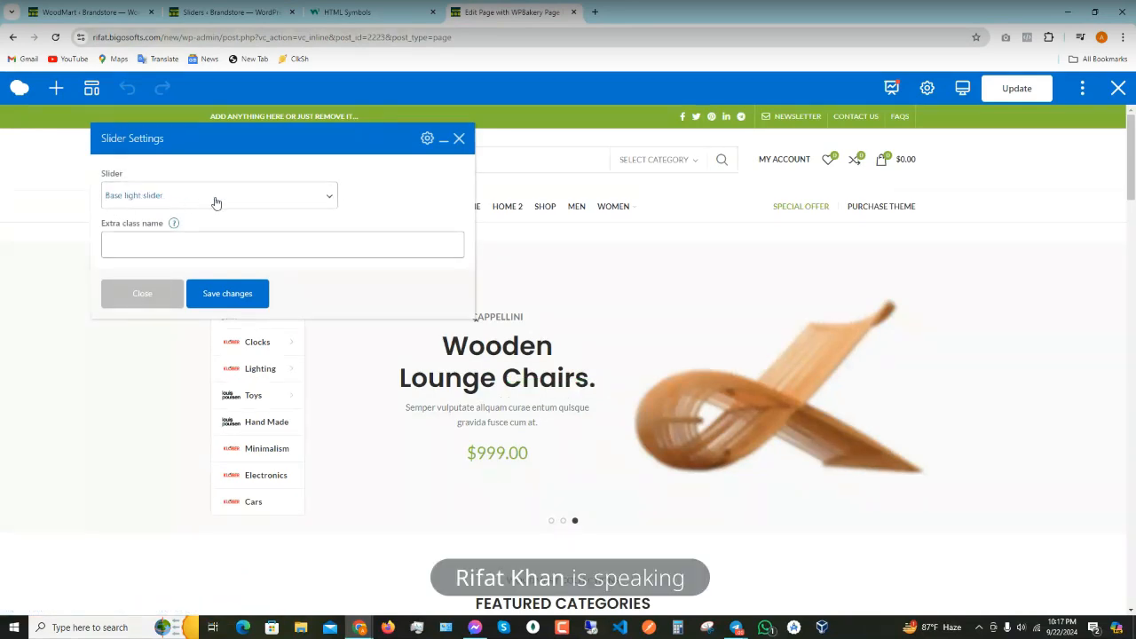
pyautogui.click(459, 138)
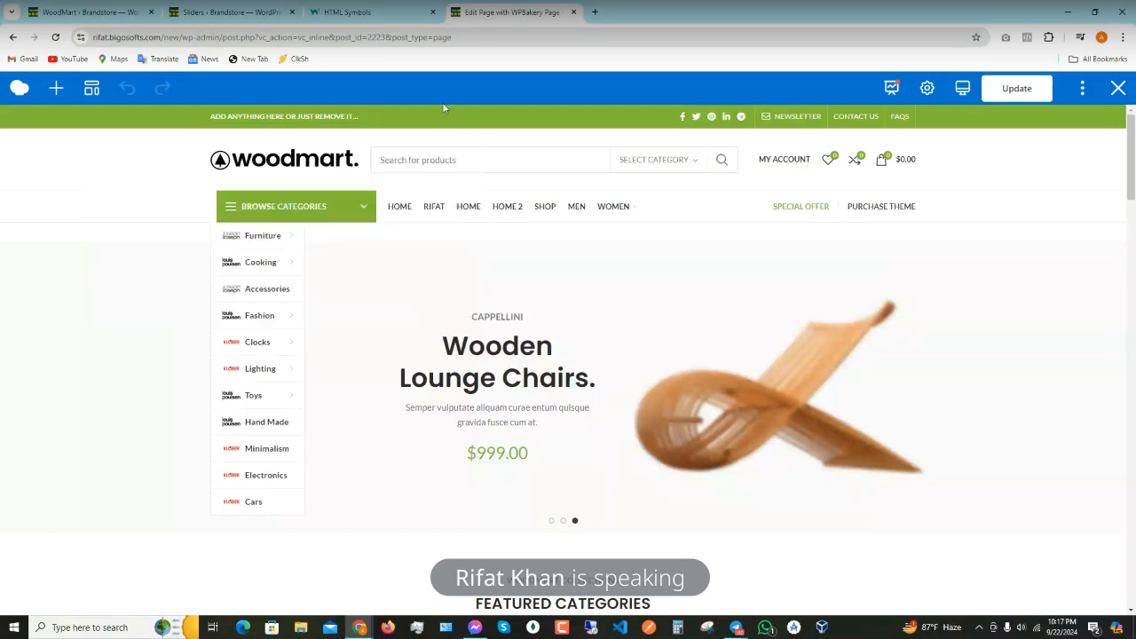
pyautogui.click(233, 10)
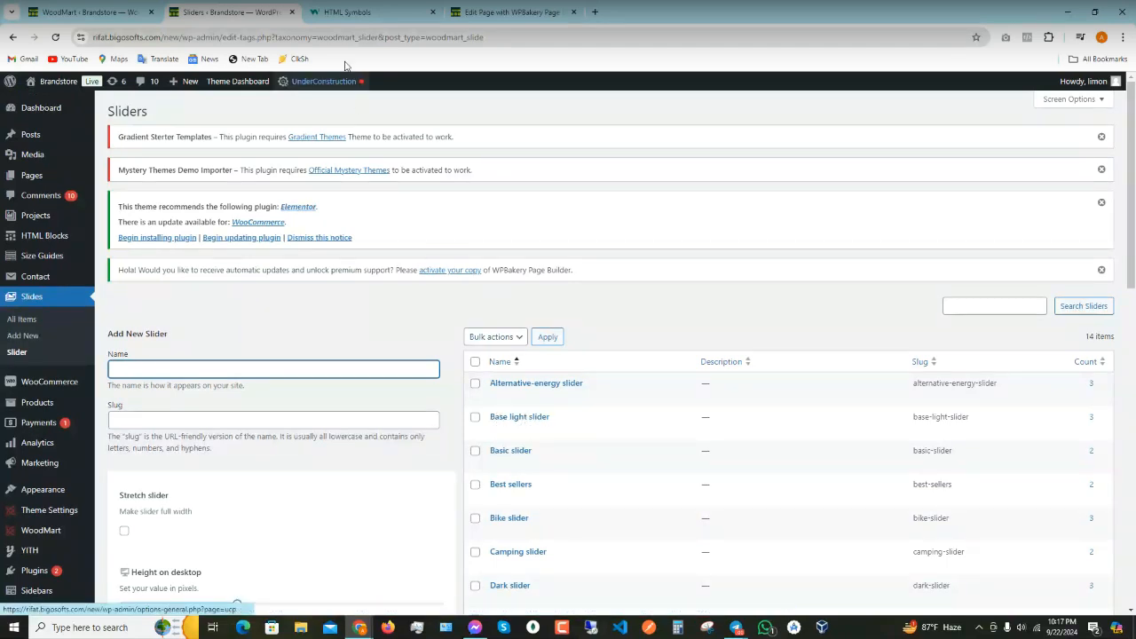
pyautogui.click(462, 7)
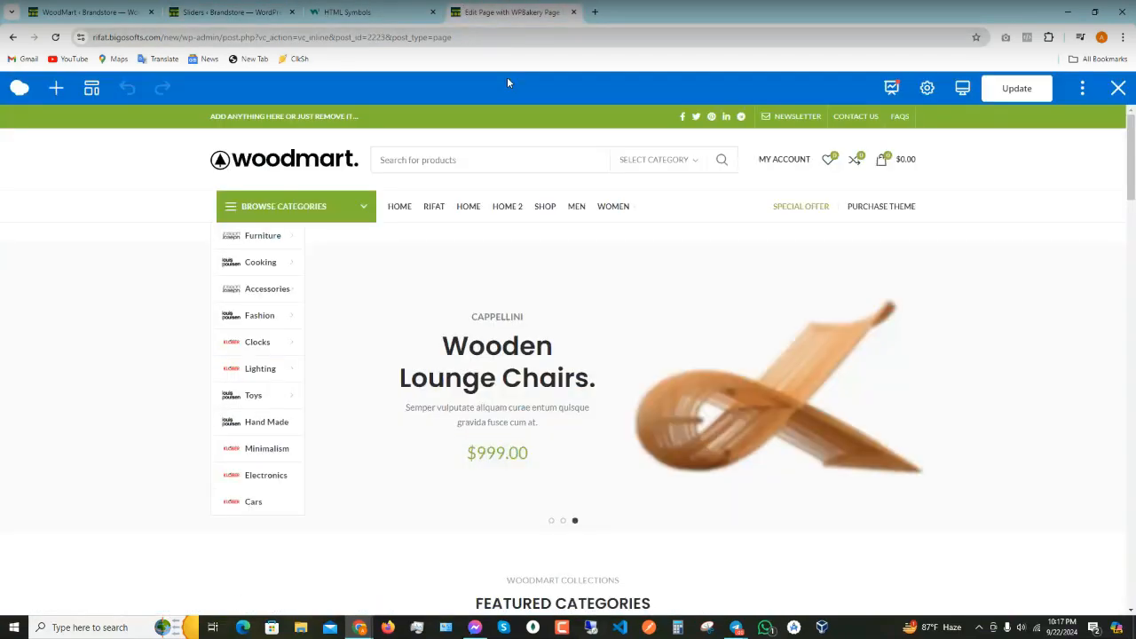
pyautogui.click(1113, 390)
pyautogui.click(1114, 394)
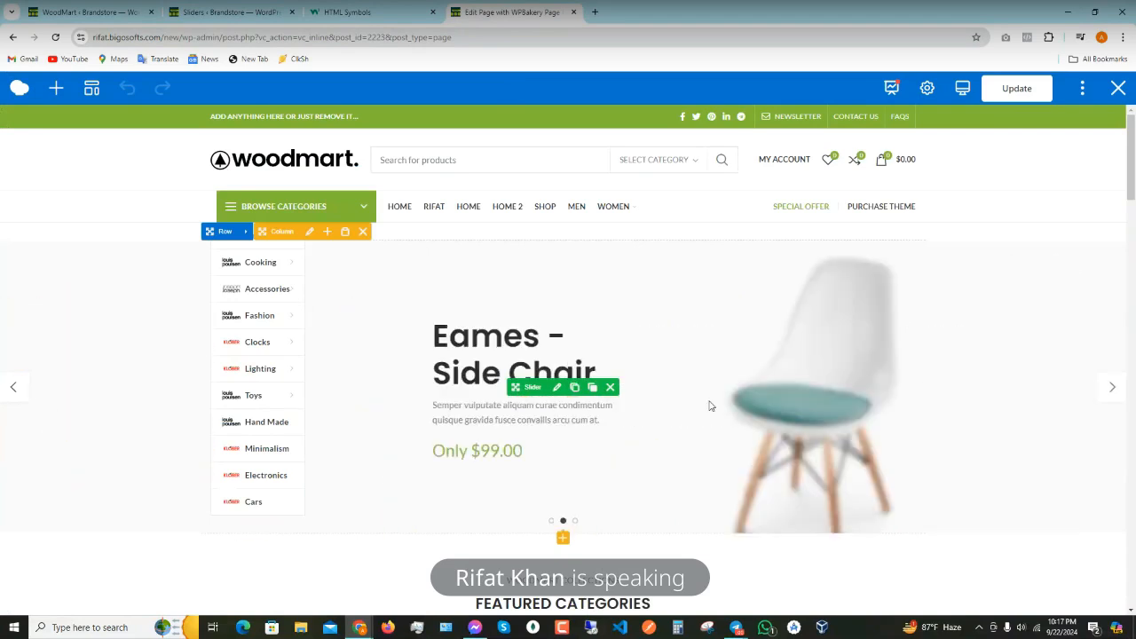
# - List the Base light slider's slides and advance the home page slider to the Simple Rock Chair slide
pyautogui.click(222, 10)
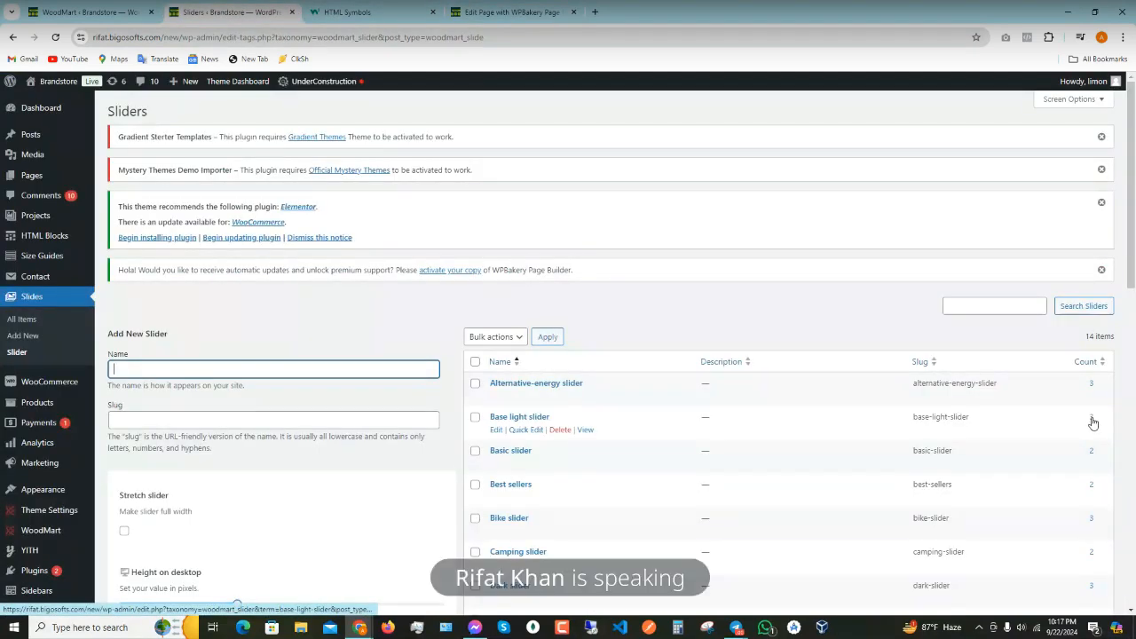
pyautogui.click(1092, 421)
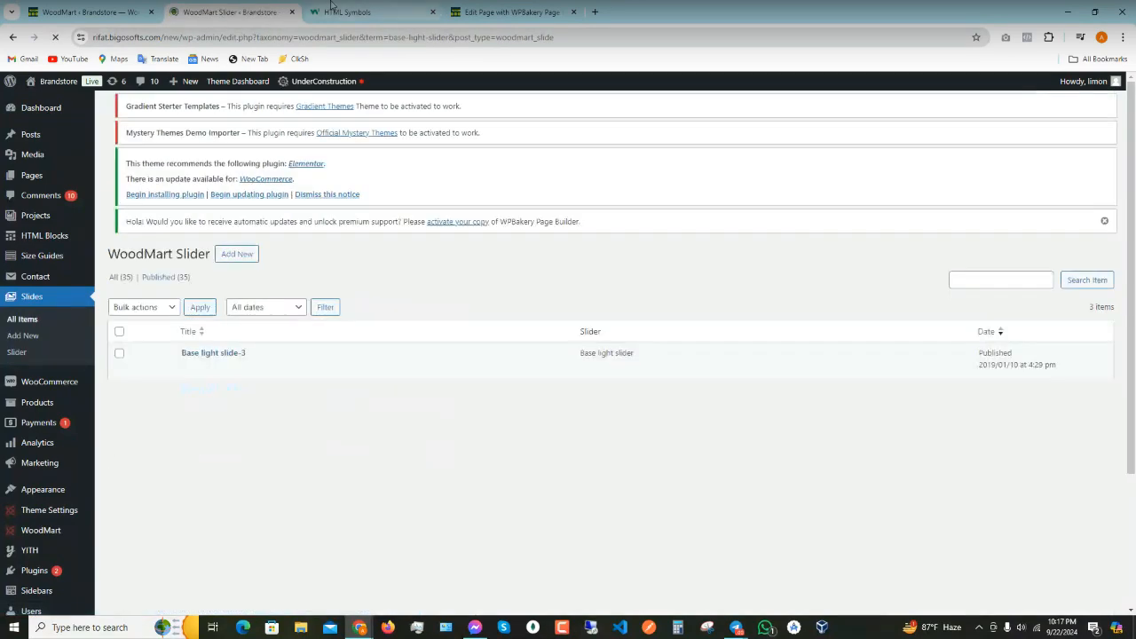
pyautogui.click(330, 7)
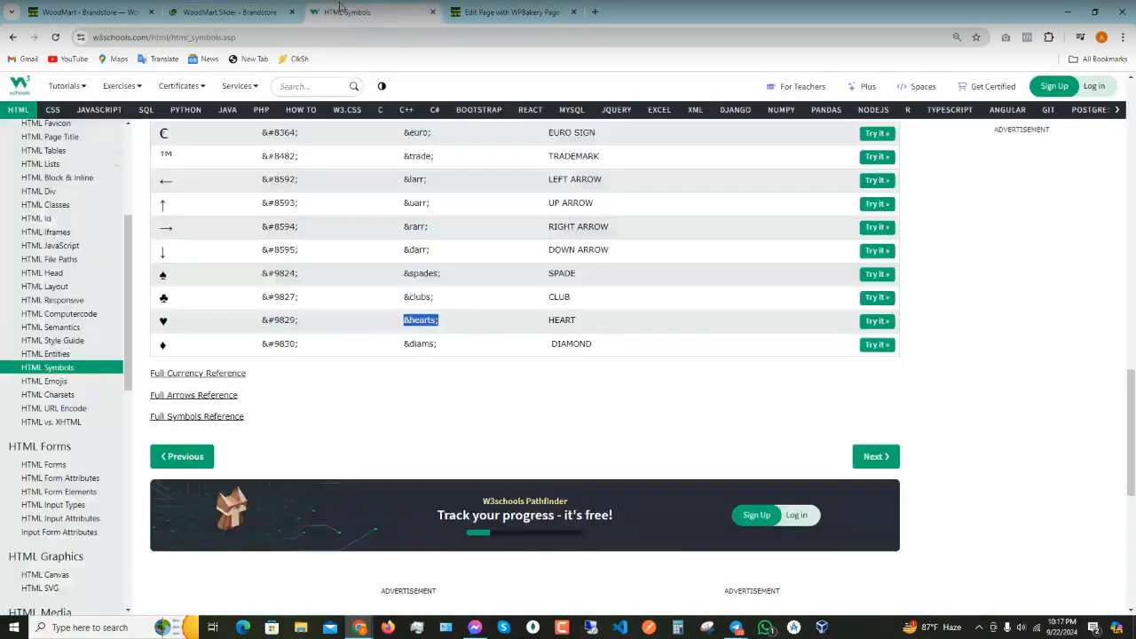
pyautogui.click(488, 7)
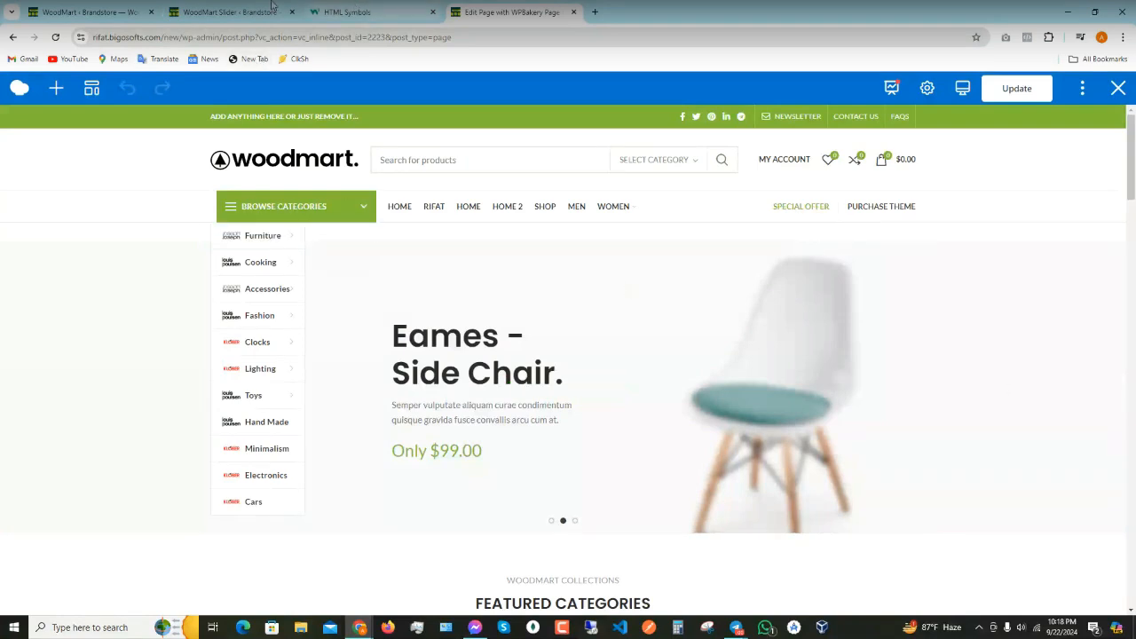
pyautogui.click(241, 6)
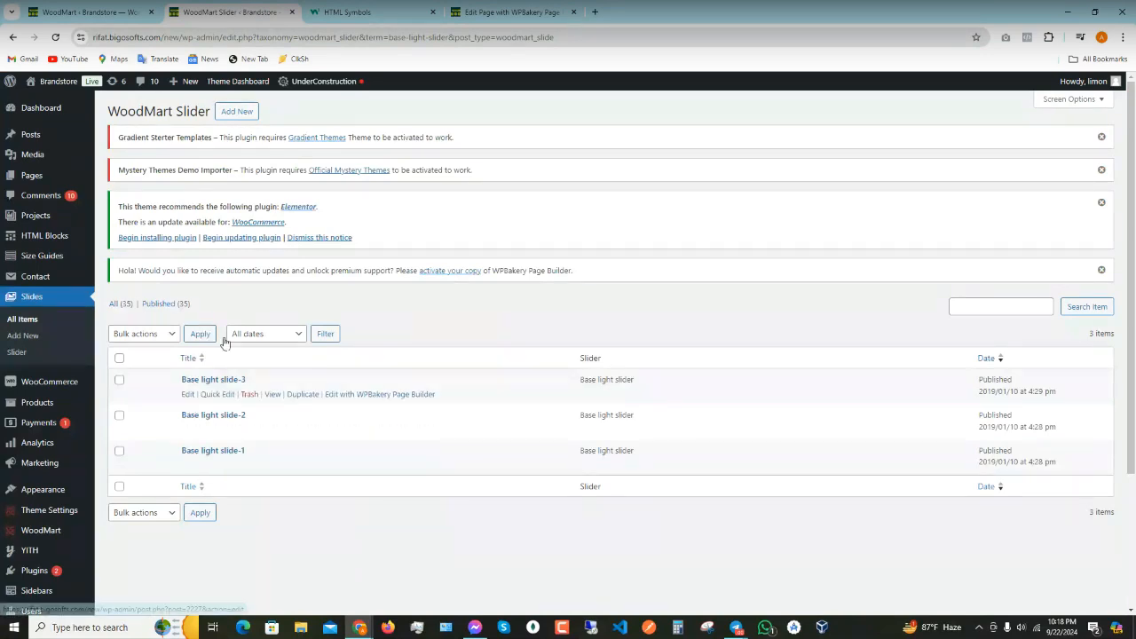
pyautogui.click(486, 13)
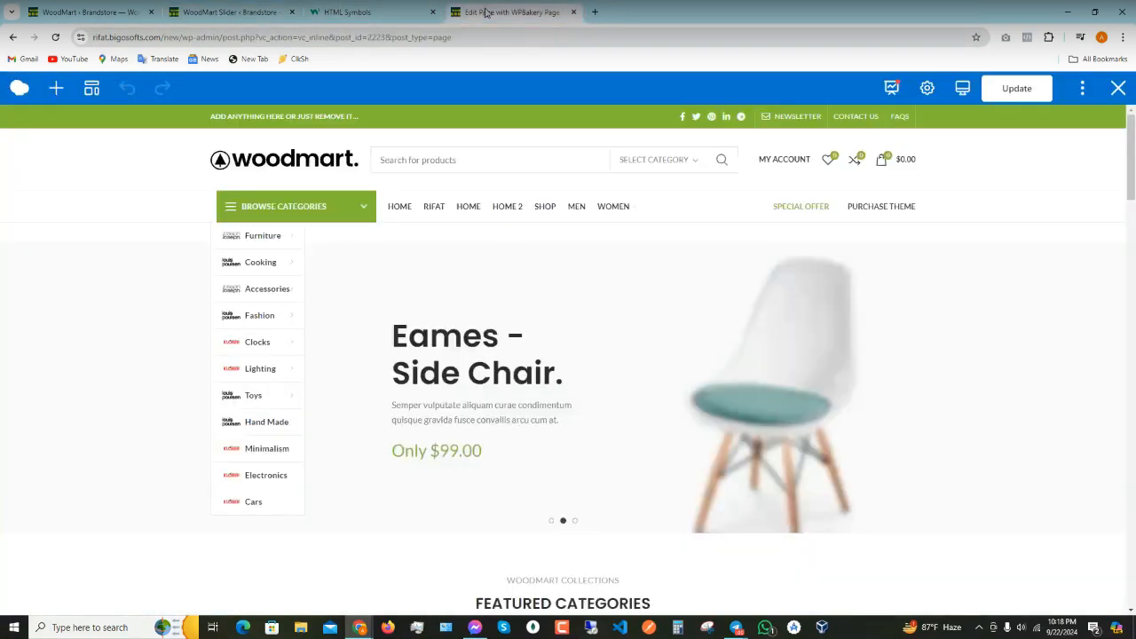
pyautogui.click(1106, 396)
pyautogui.click(1105, 396)
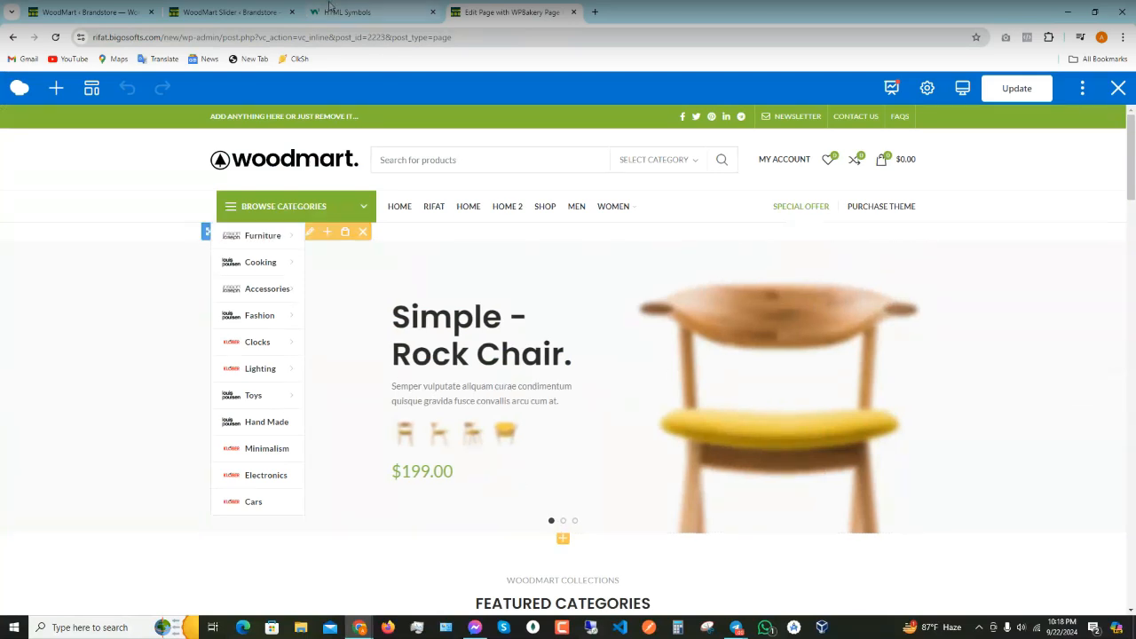
# - Open Base light slide-1 from the Base light slides list for editing
pyautogui.click(246, 12)
pyautogui.moveTo(213, 456)
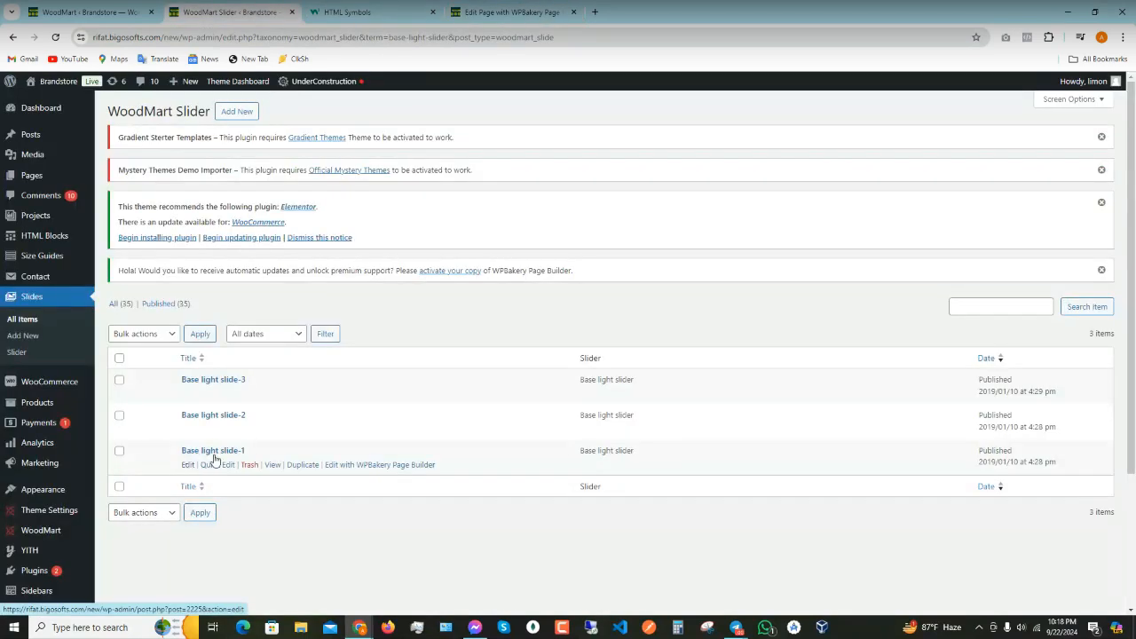
pyautogui.click(188, 465)
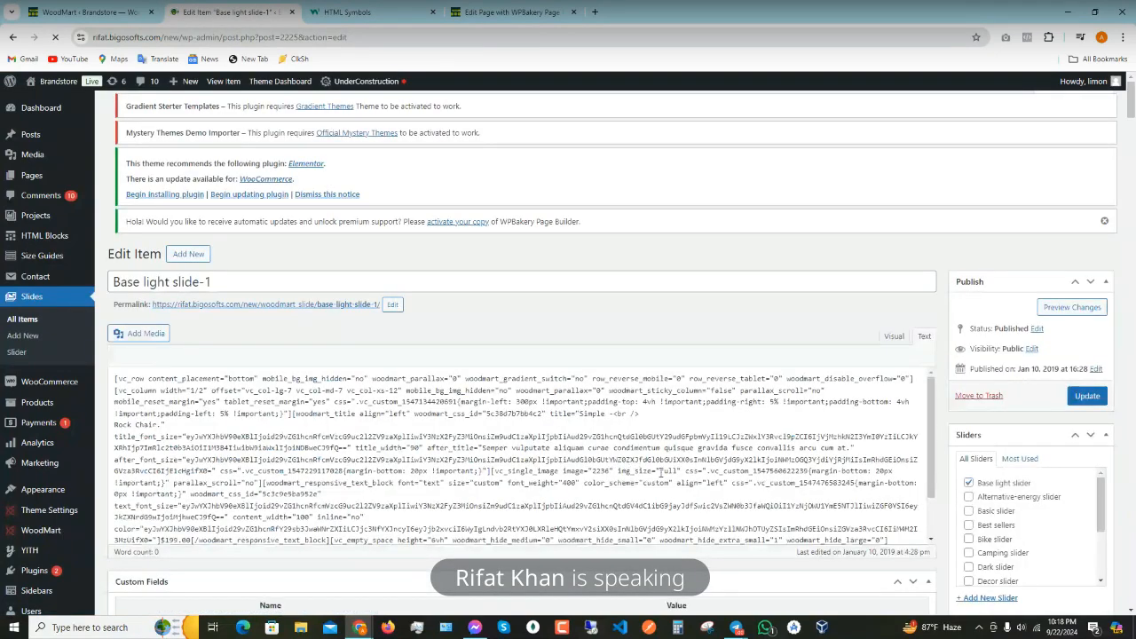
pyautogui.scroll(-5, 550, 448)
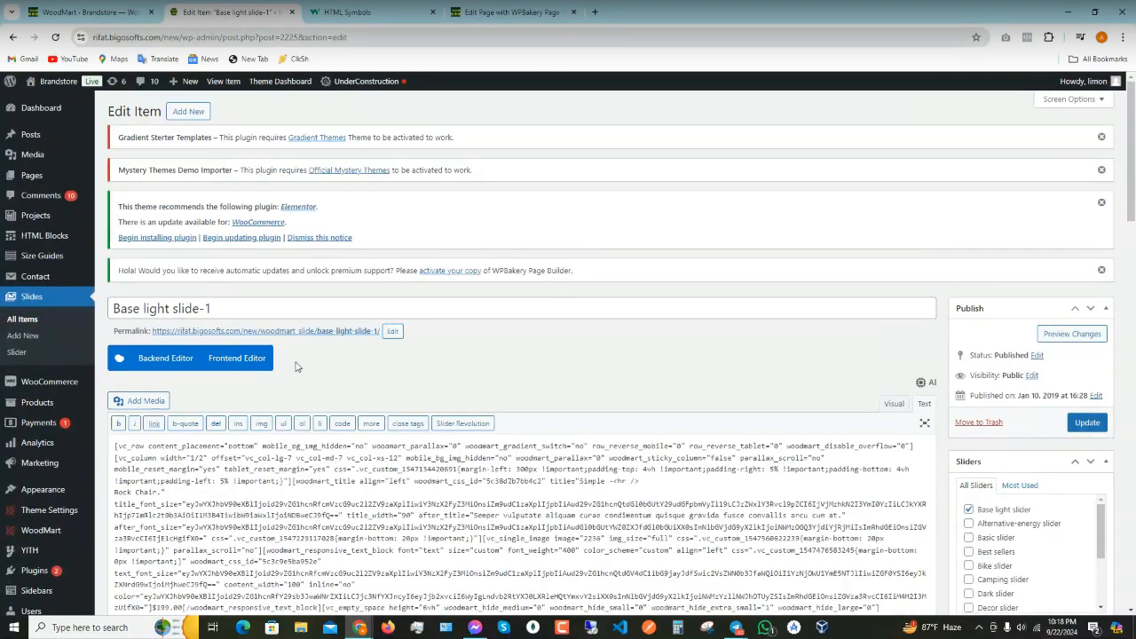
# - Open the slide in the frontend editor and inspect the title and row layout settings without changes
pyautogui.click(249, 362)
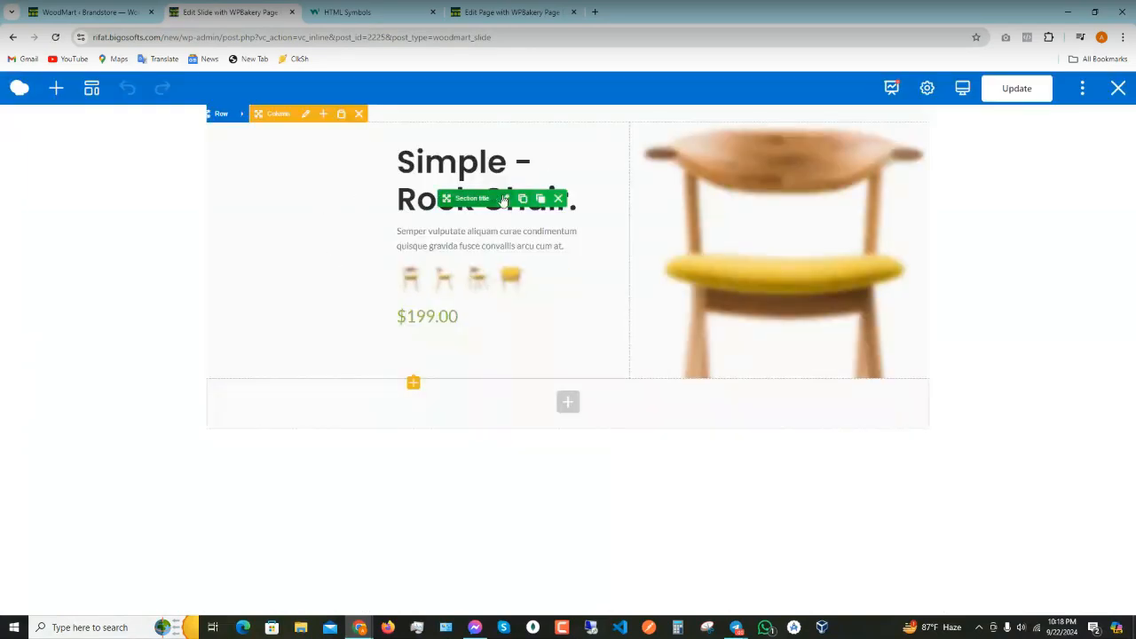
pyautogui.click(505, 198)
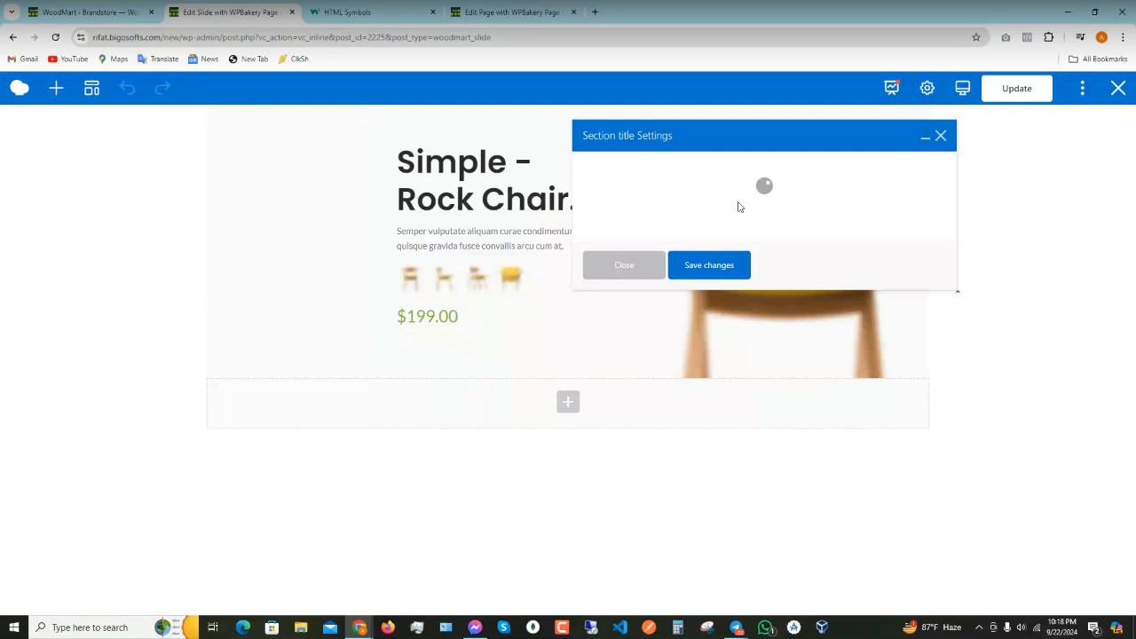
pyautogui.click(939, 135)
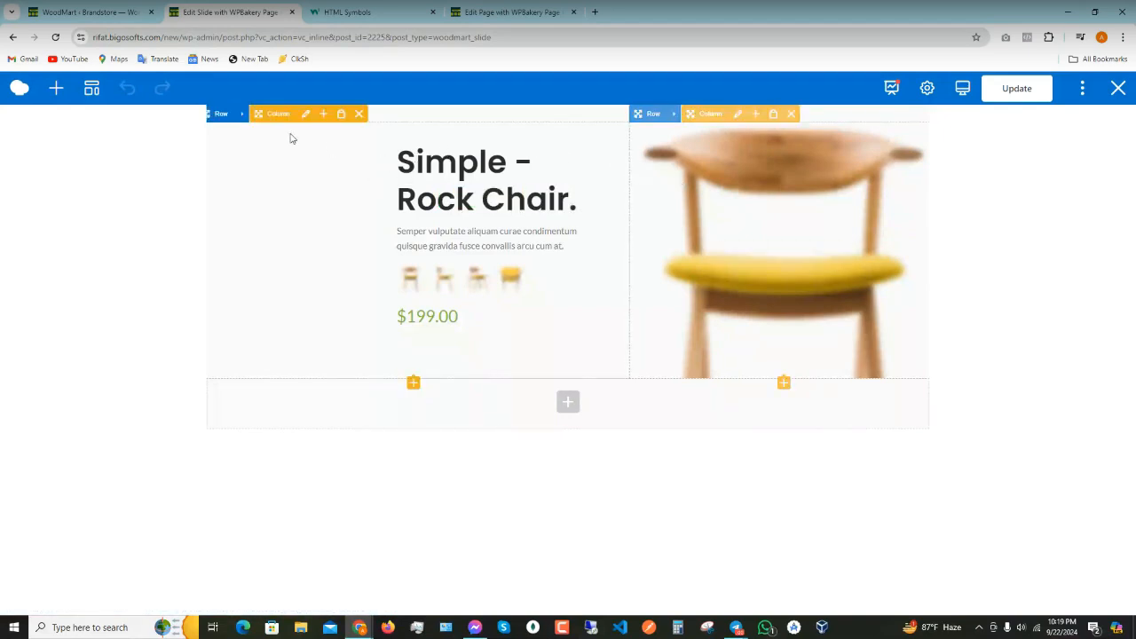
pyautogui.moveTo(243, 117)
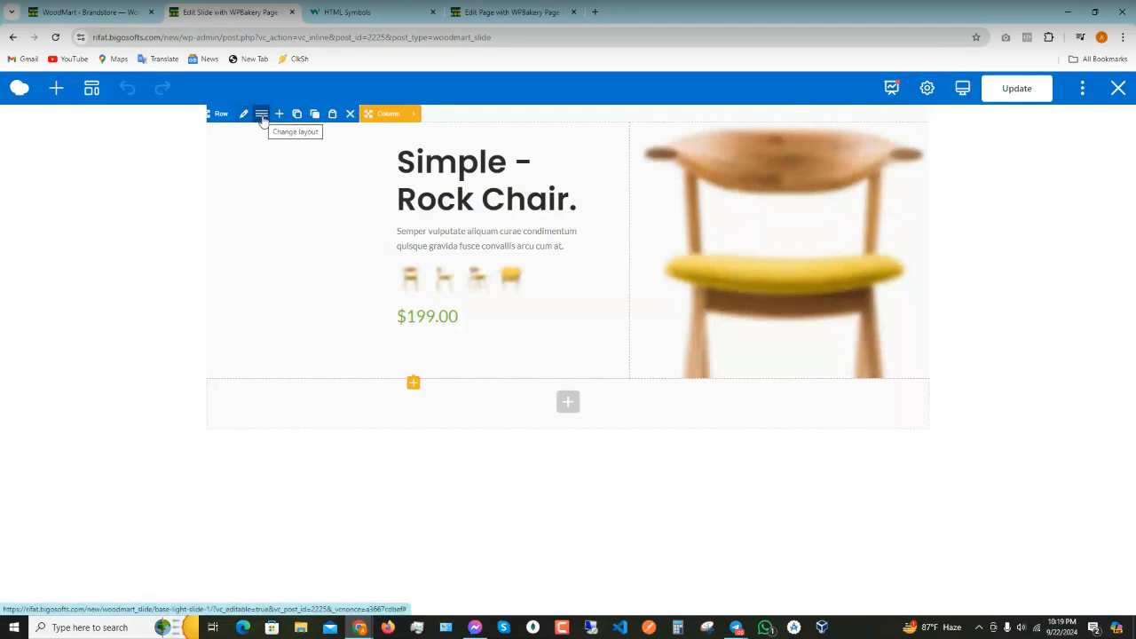
pyautogui.click(262, 116)
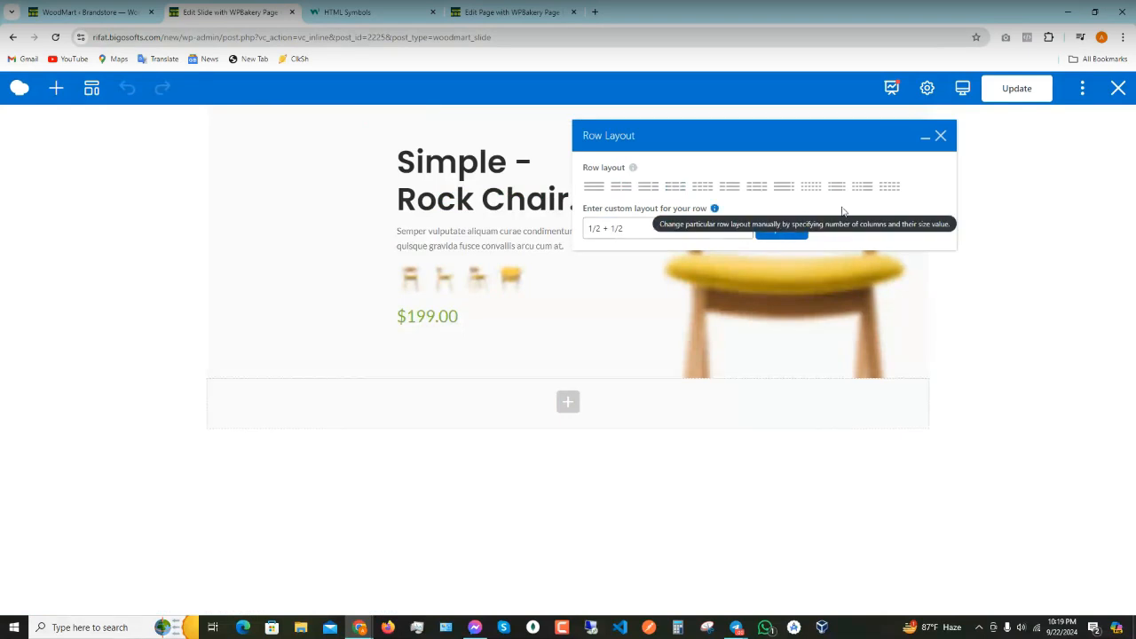
pyautogui.click(940, 137)
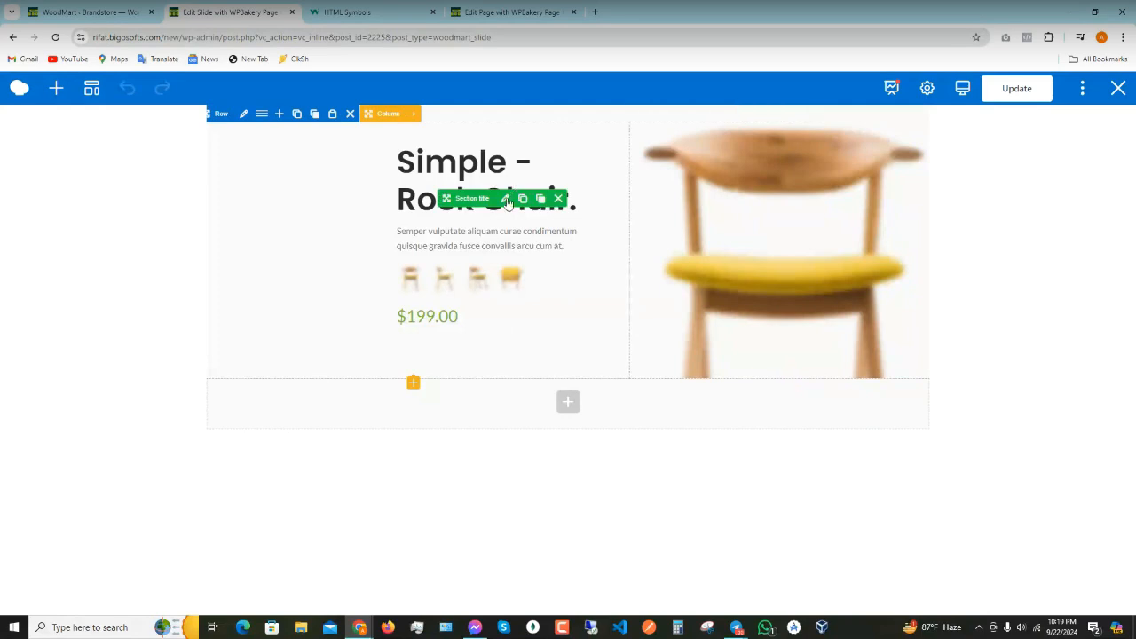
# - Replace the section title with 'Simple' plus a person's name, save it, and update the slide
pyautogui.click(508, 196)
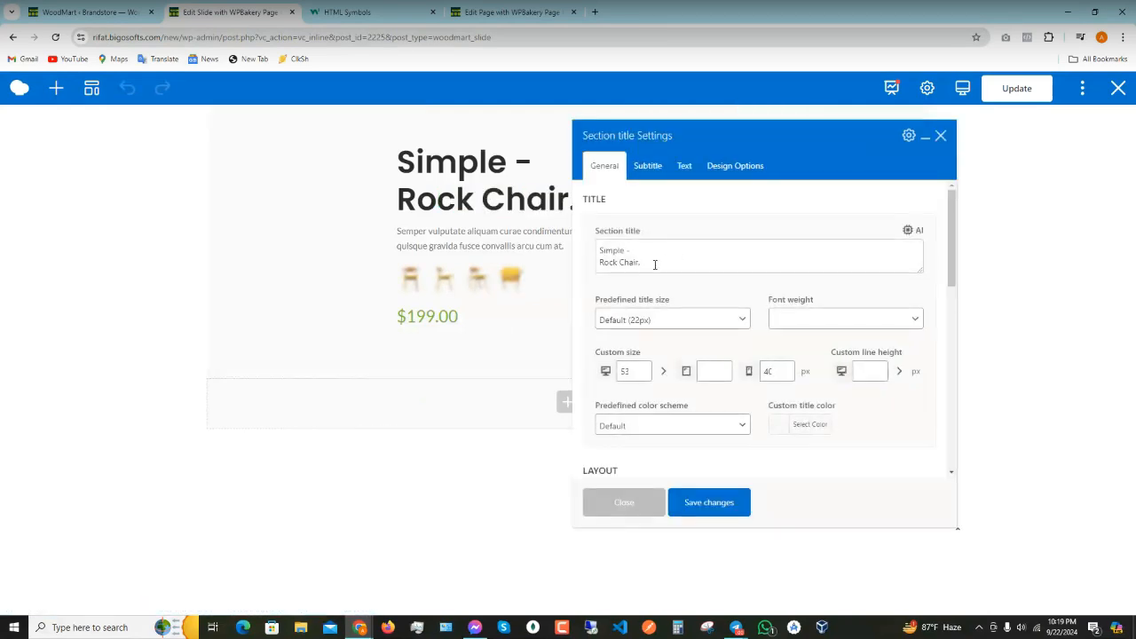
pyautogui.moveTo(653, 264); pyautogui.dragTo(586, 261)
pyautogui.write('Sim')
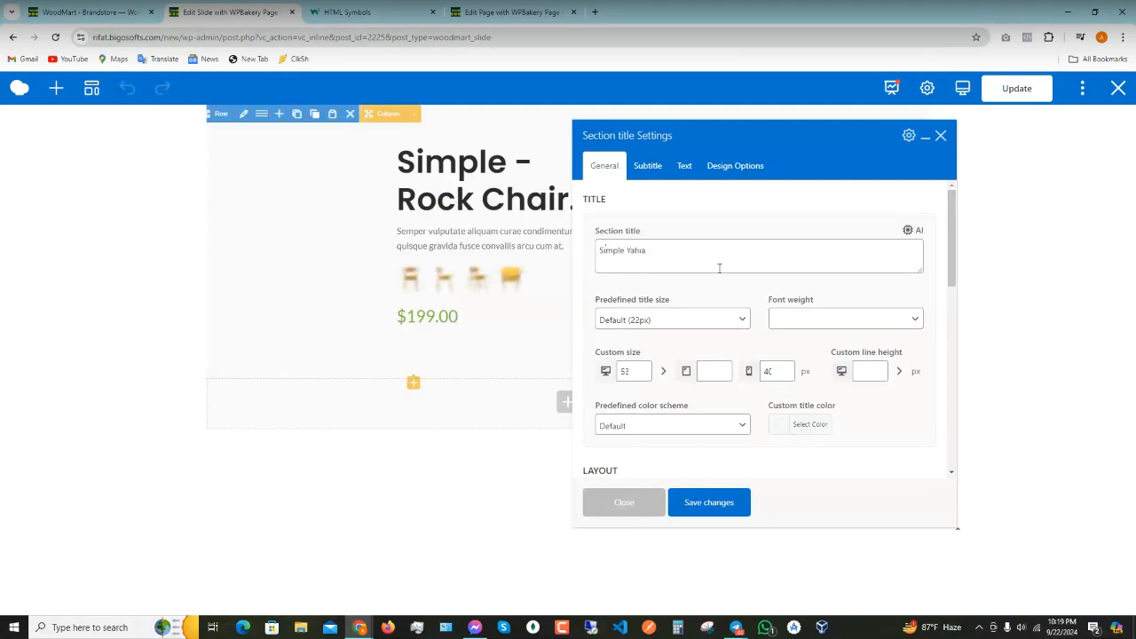
pyautogui.click(691, 503)
pyautogui.click(610, 503)
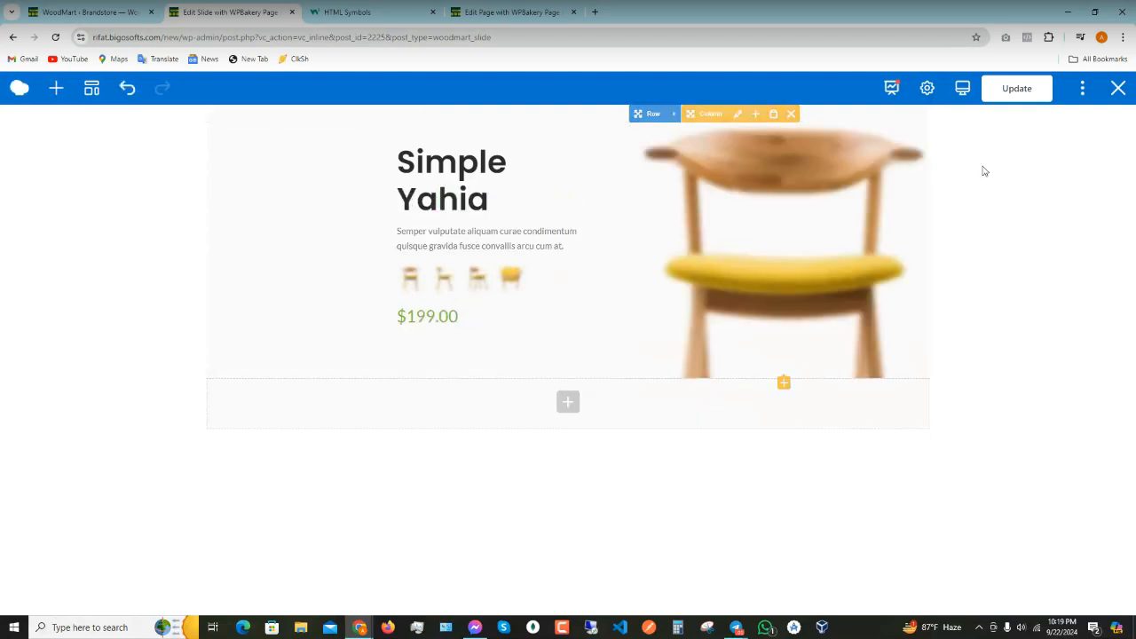
pyautogui.click(1020, 92)
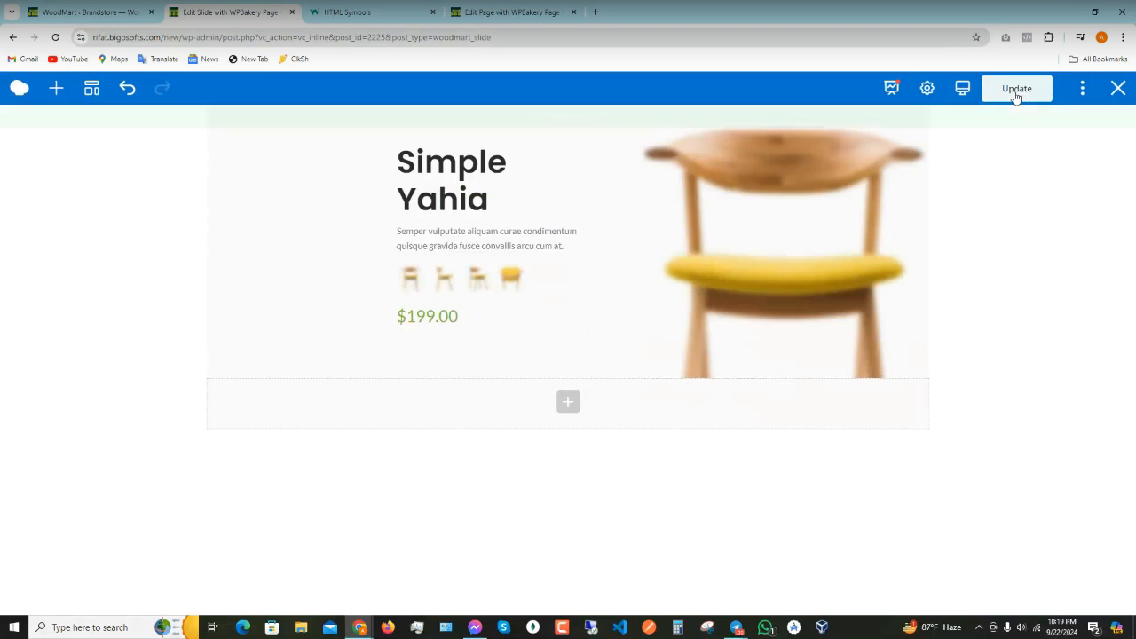
pyautogui.click(504, 12)
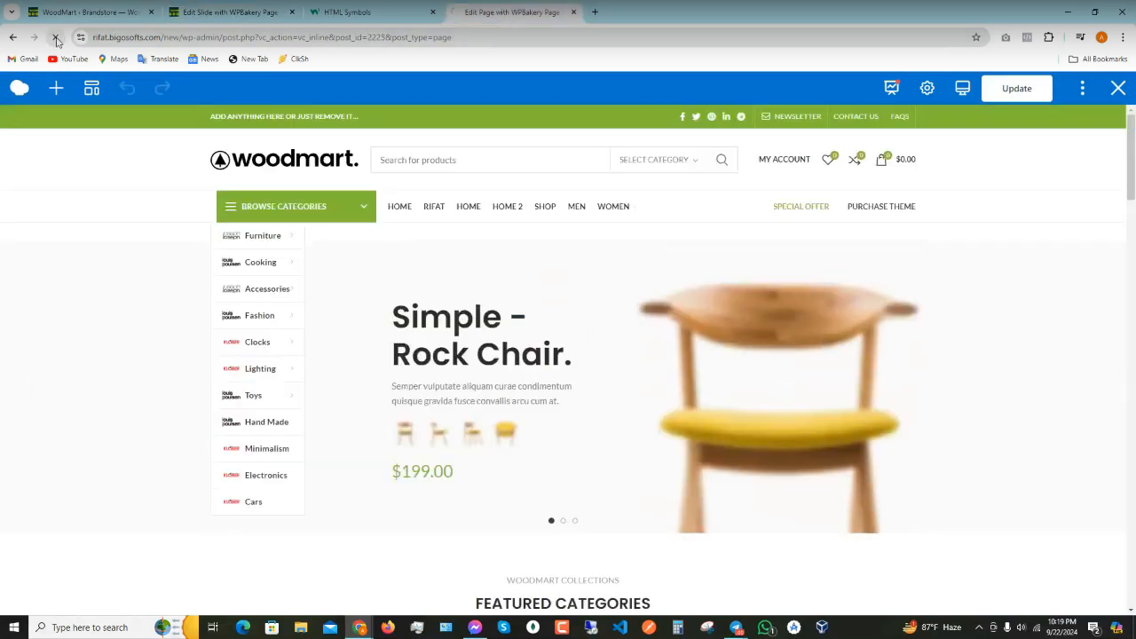
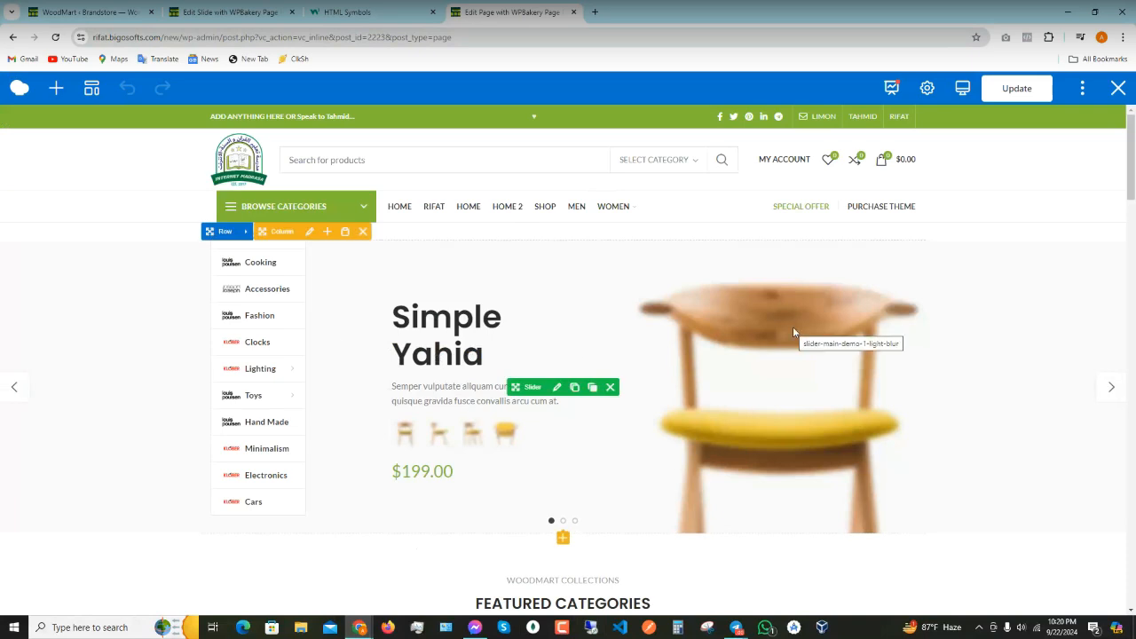
# - Review the Featured Categories title's subtitle, text and design settings, then close without saving
pyautogui.scroll(-3, 527, 382)
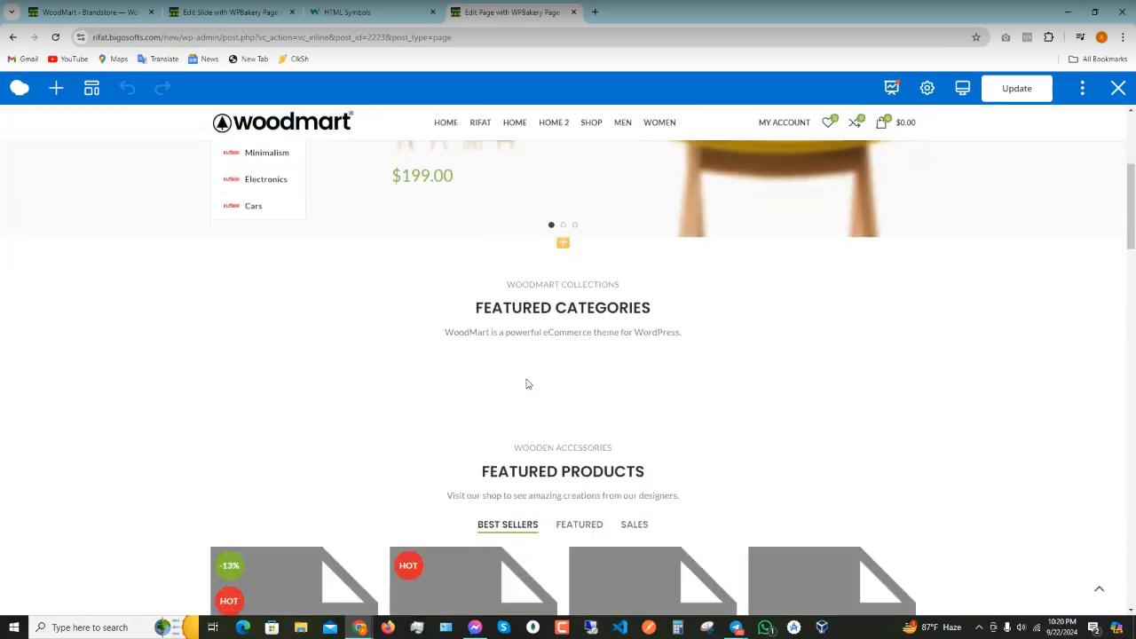
pyautogui.click(565, 309)
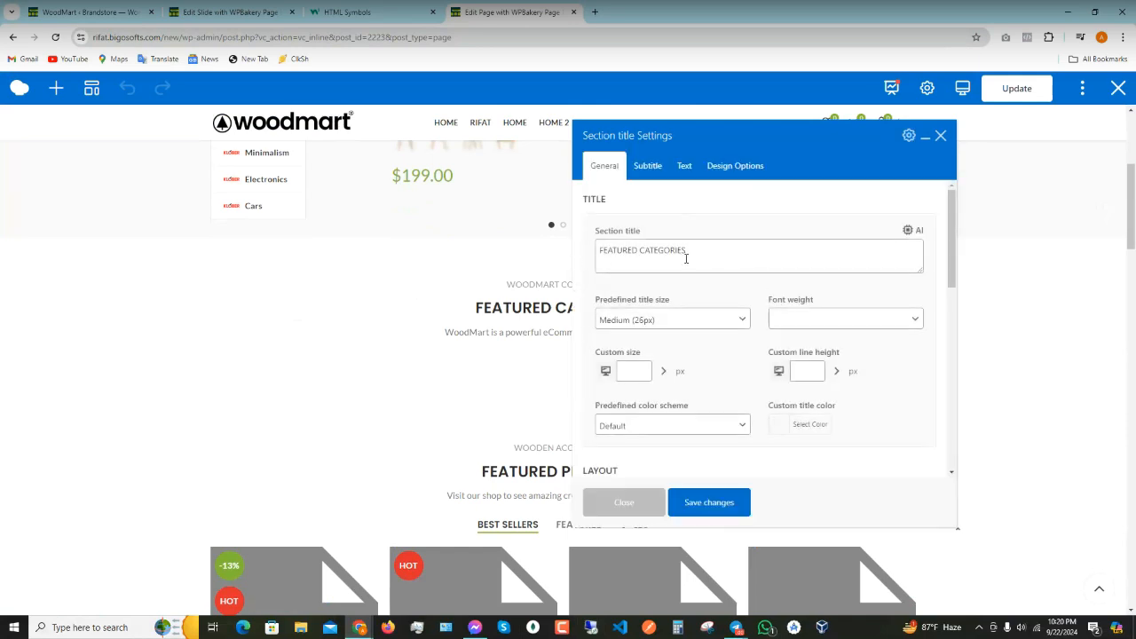
pyautogui.click(662, 173)
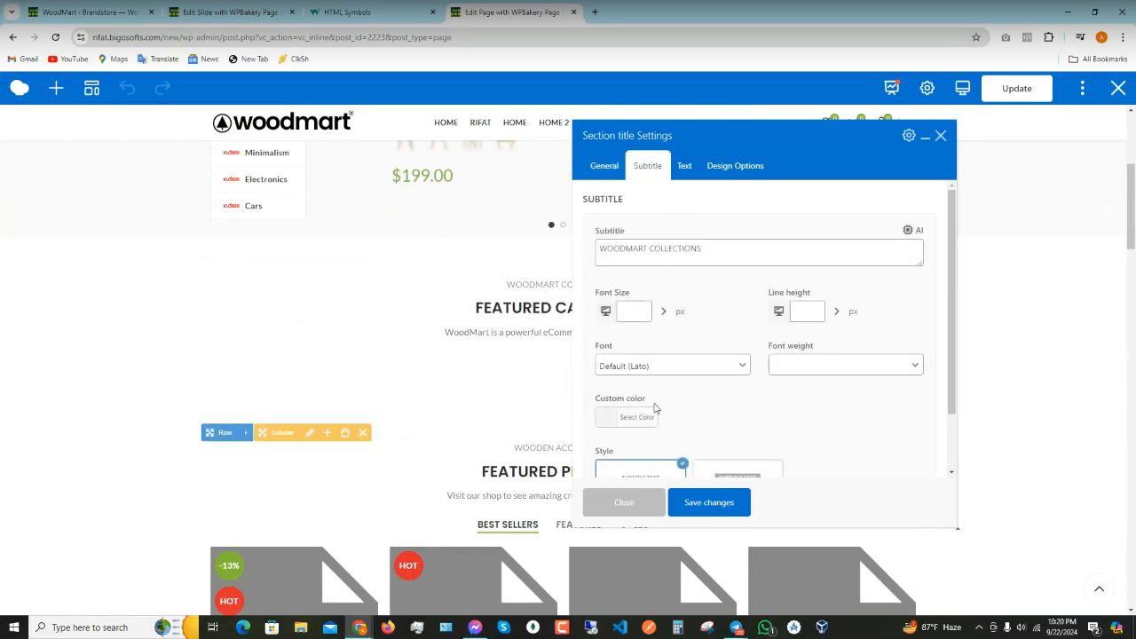
pyautogui.scroll(-1, 612, 432)
pyautogui.click(684, 166)
pyautogui.click(742, 167)
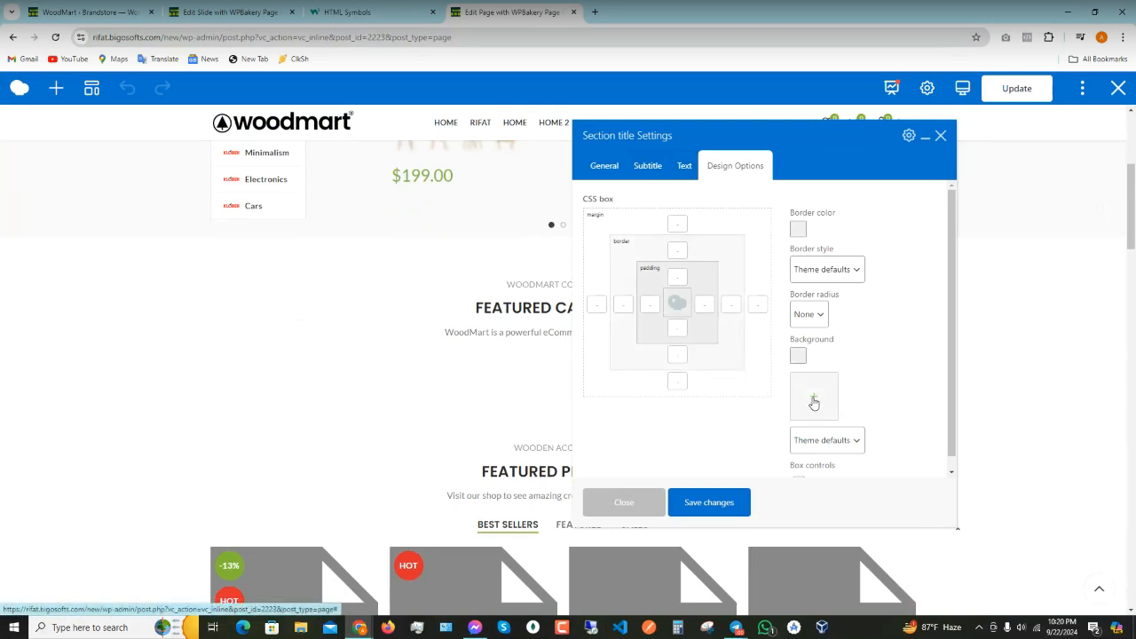
pyautogui.scroll(-1, 890, 424)
pyautogui.scroll(1, 890, 355)
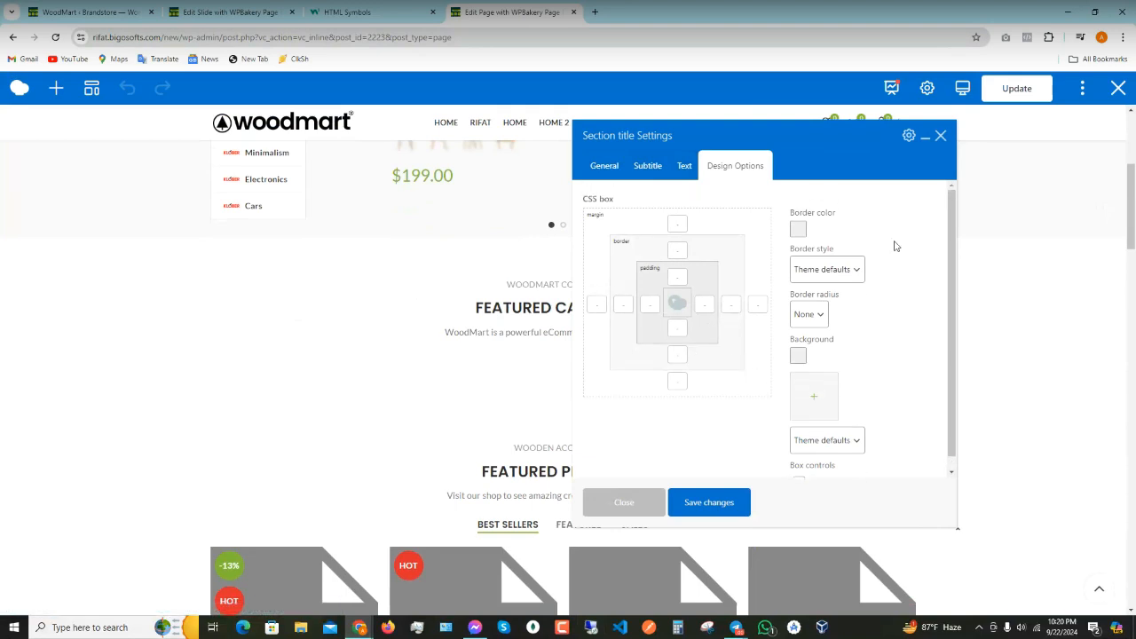
pyautogui.click(940, 136)
# - Review the Featured Products tabs' alignment, general and AI assistant settings, then close without saving
pyautogui.scroll(-3, 644, 393)
pyautogui.scroll(3, 546, 266)
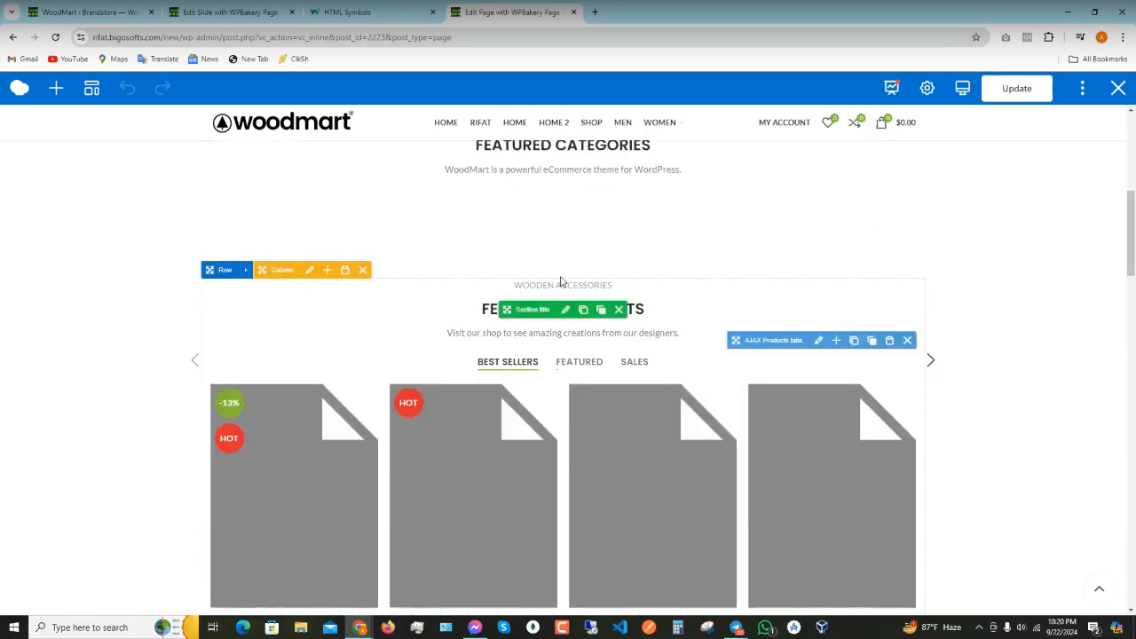
pyautogui.scroll(-4, 556, 231)
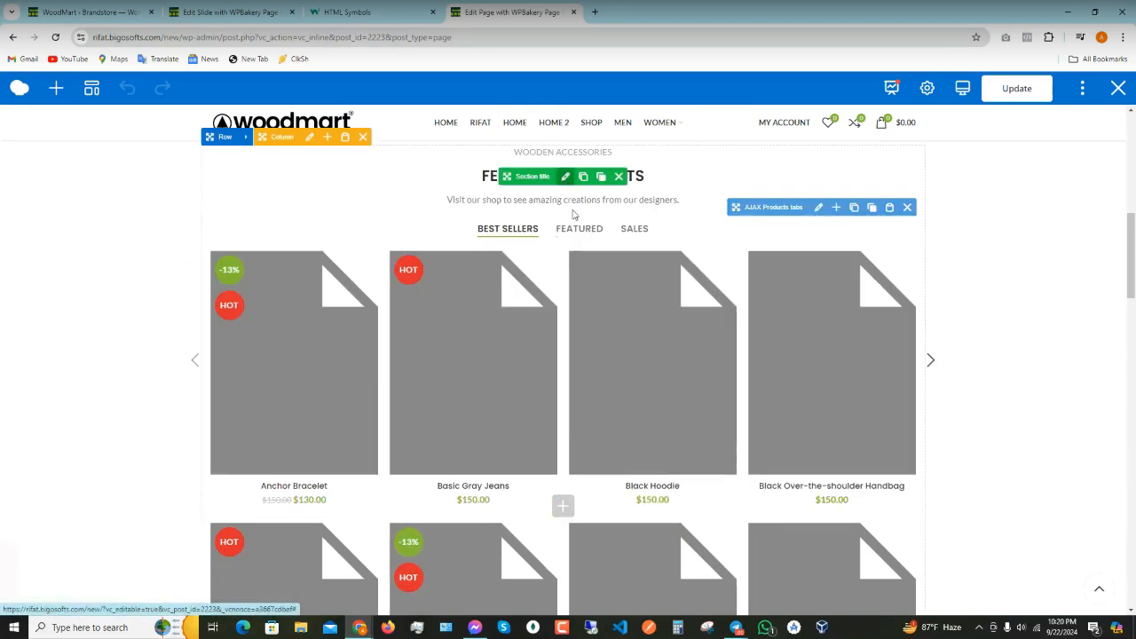
pyautogui.click(818, 207)
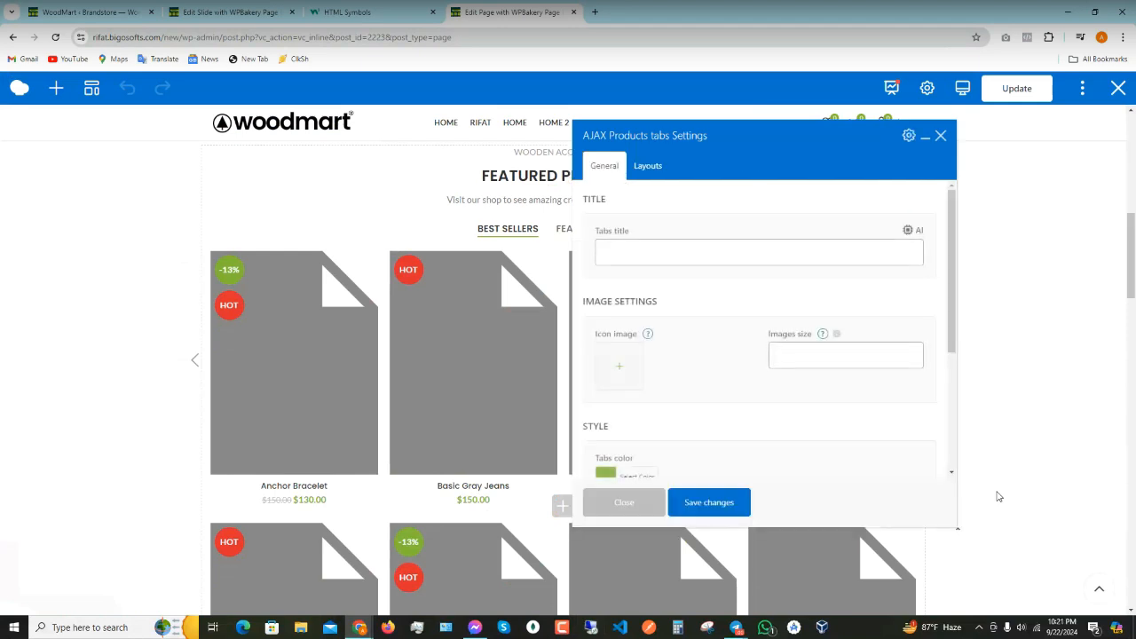
pyautogui.scroll(-3, 684, 393)
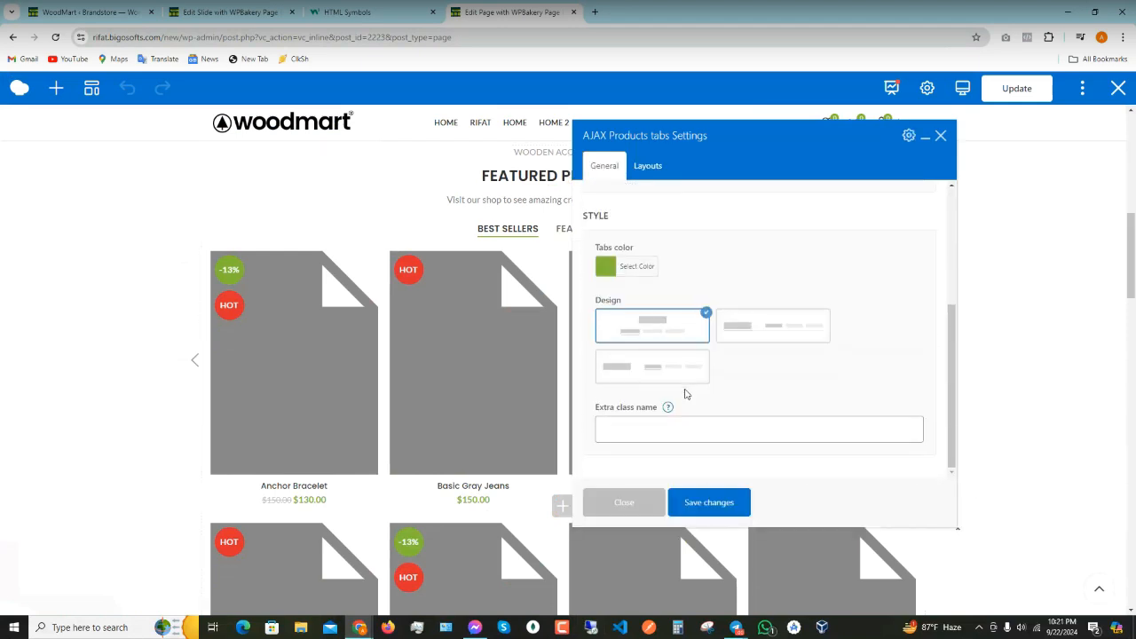
pyautogui.scroll(5, 690, 394)
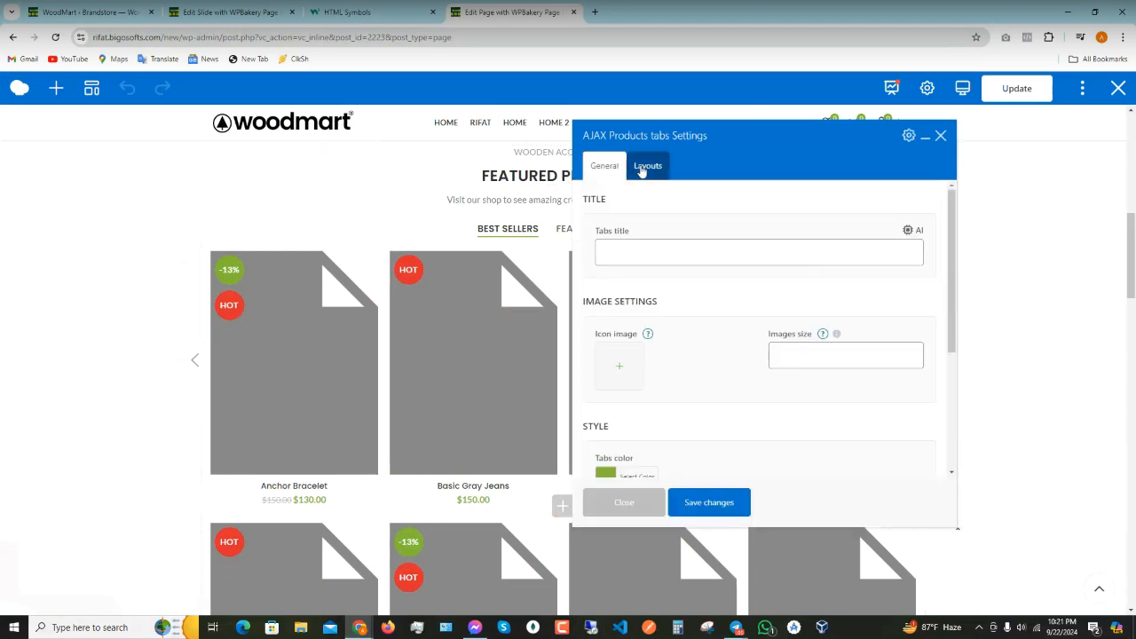
pyautogui.click(644, 169)
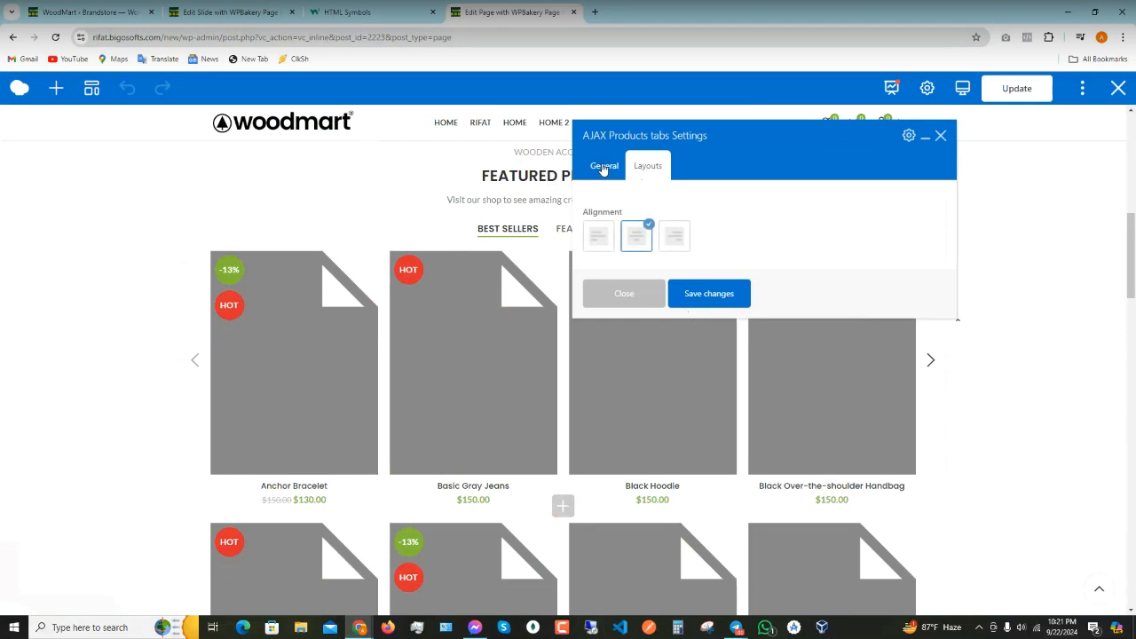
pyautogui.click(604, 167)
pyautogui.scroll(-3, 680, 300)
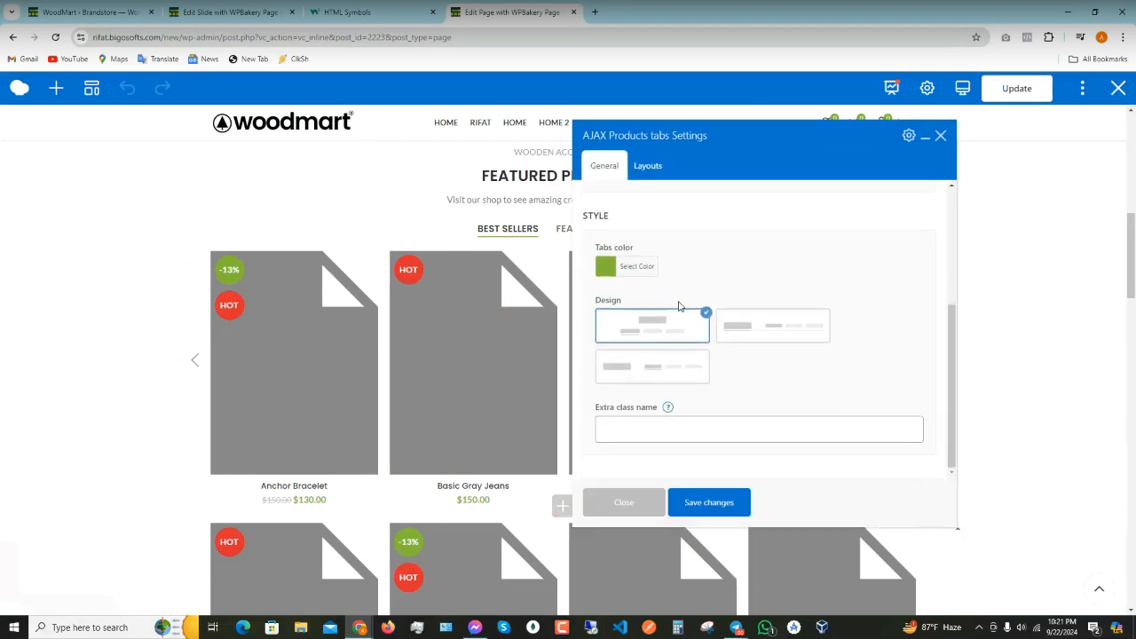
pyautogui.scroll(3, 681, 325)
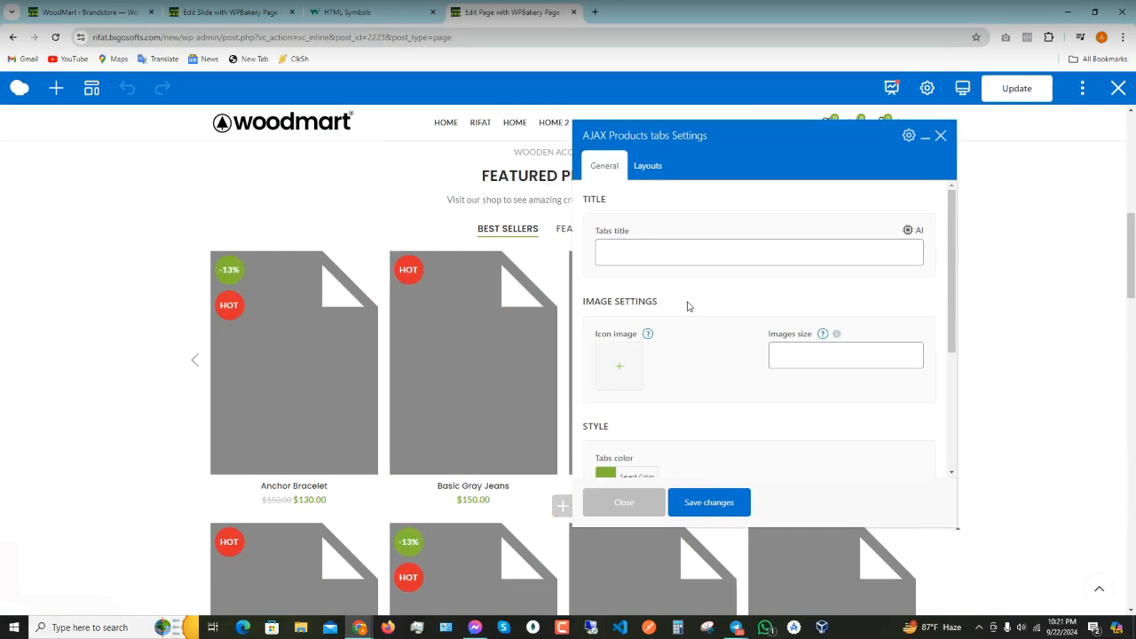
pyautogui.scroll(-3, 679, 360)
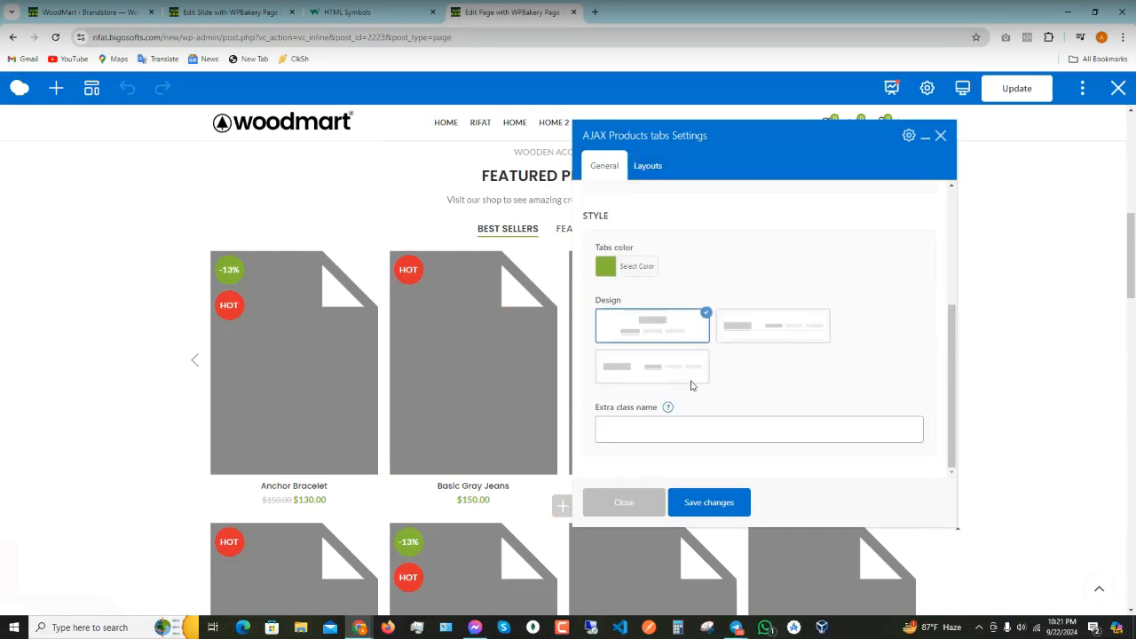
pyautogui.scroll(1, 696, 383)
pyautogui.scroll(3, 696, 382)
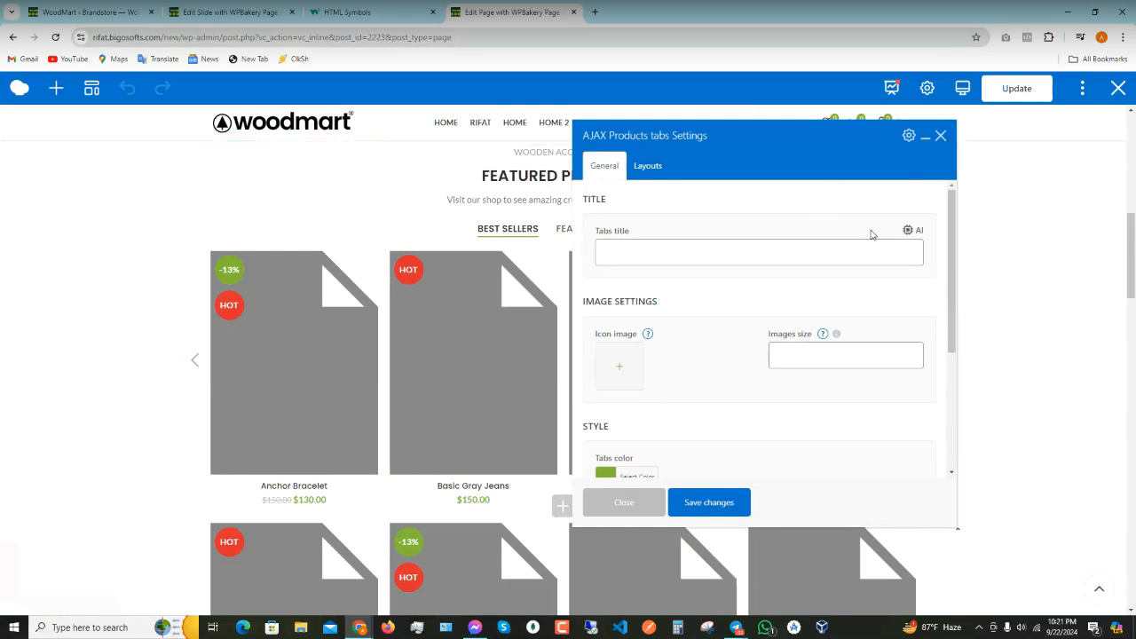
pyautogui.click(908, 229)
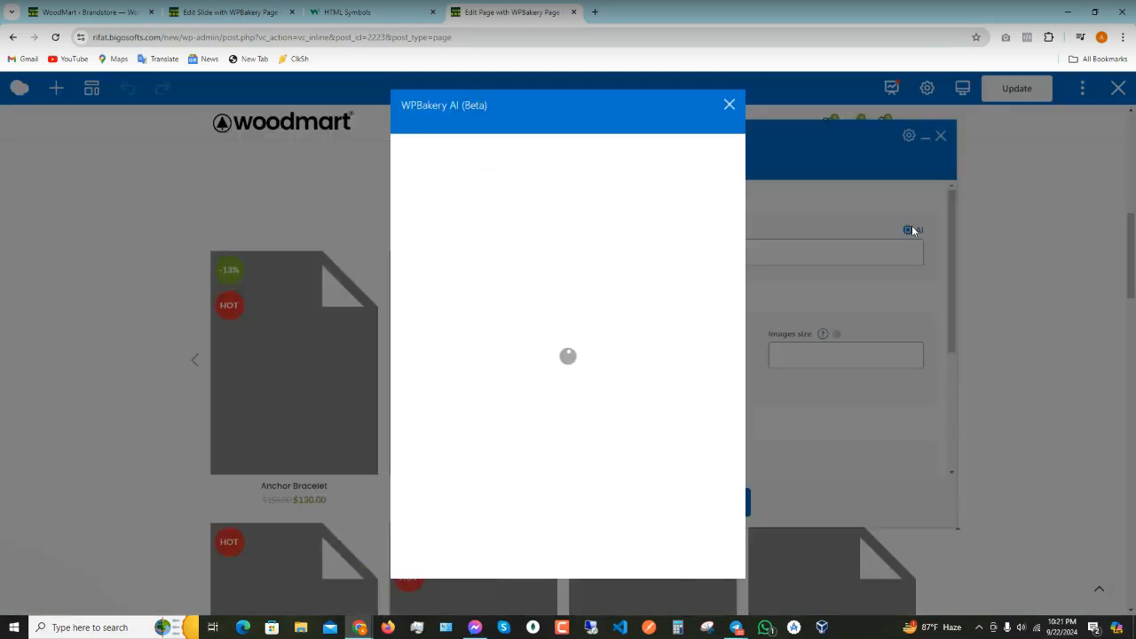
pyautogui.click(730, 106)
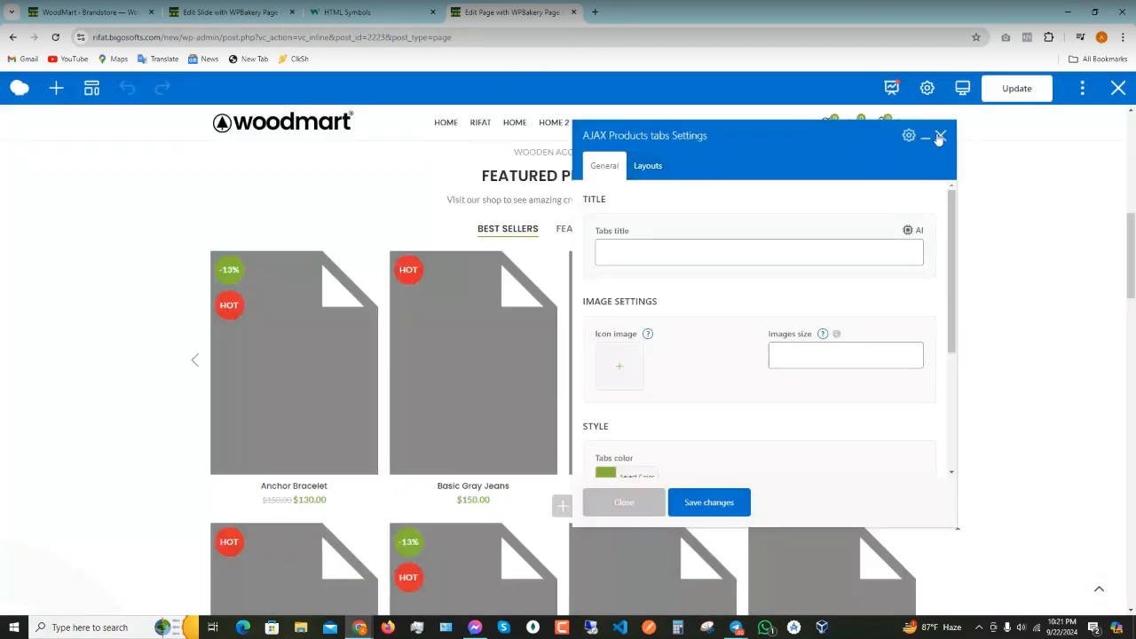
pyautogui.click(940, 135)
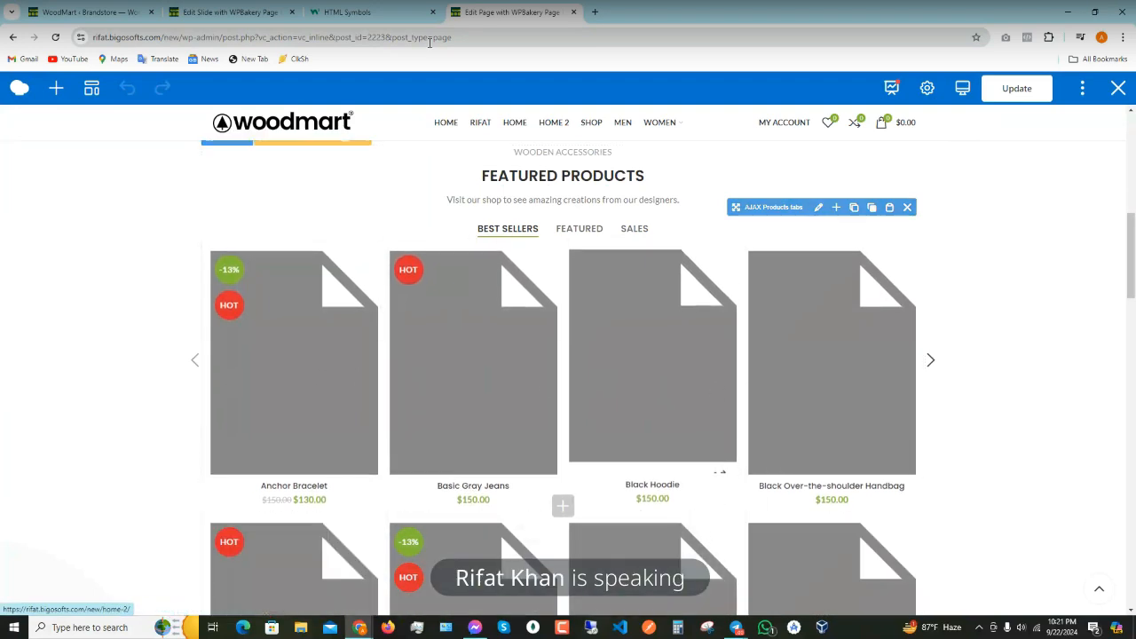
# - Load the store's All Products list in the dashboard tab
pyautogui.click(225, 10)
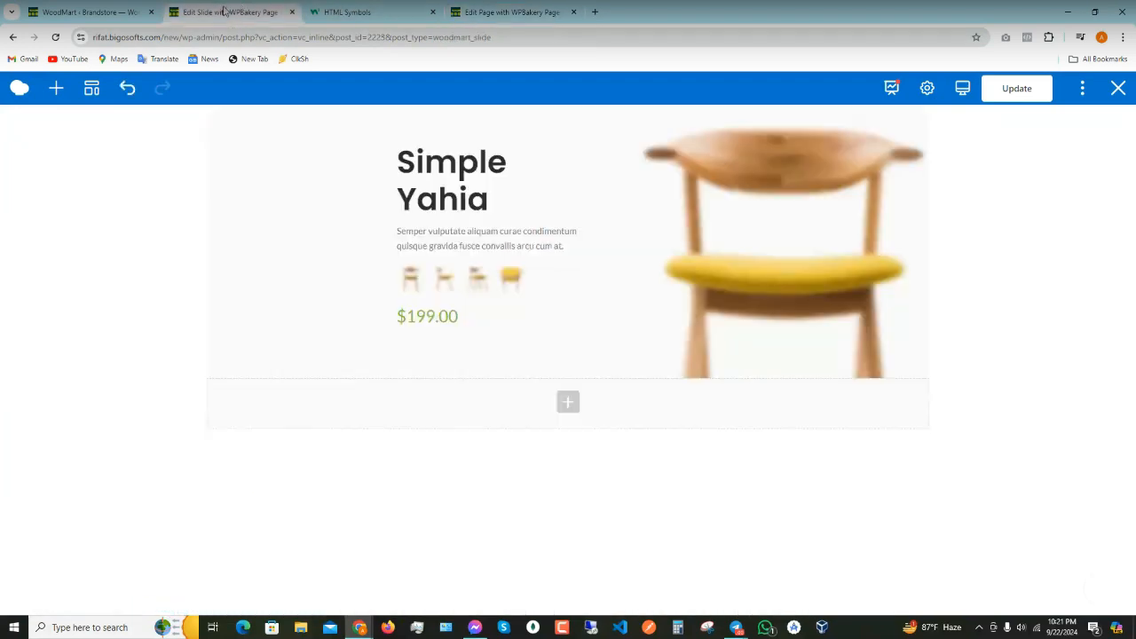
pyautogui.click(87, 11)
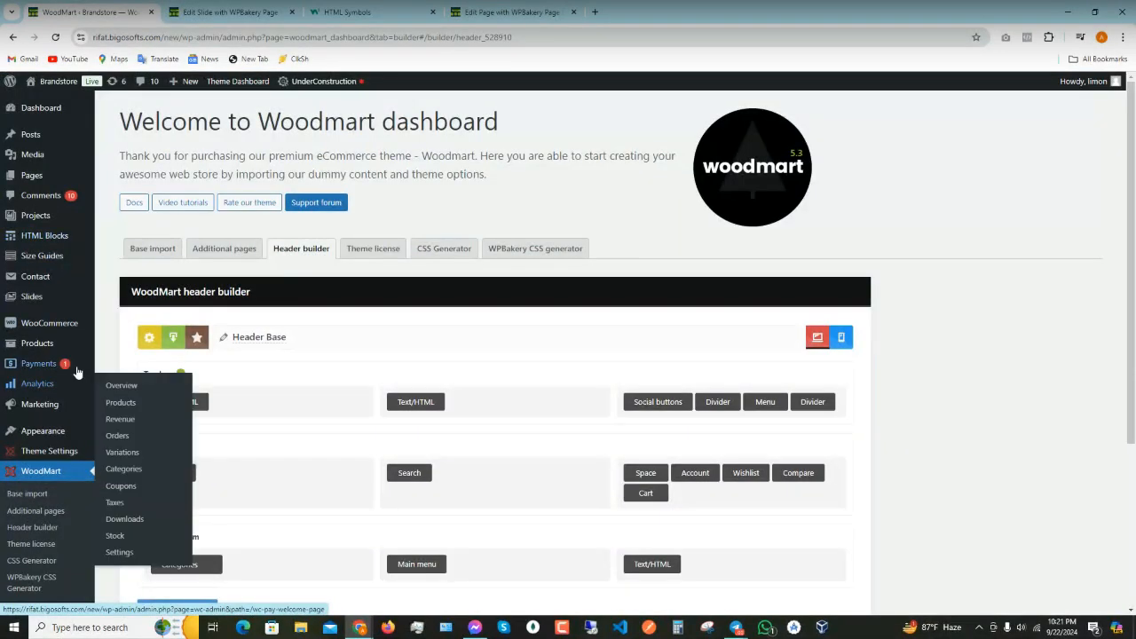
pyautogui.rightClick(111, 346)
pyautogui.click(111, 346)
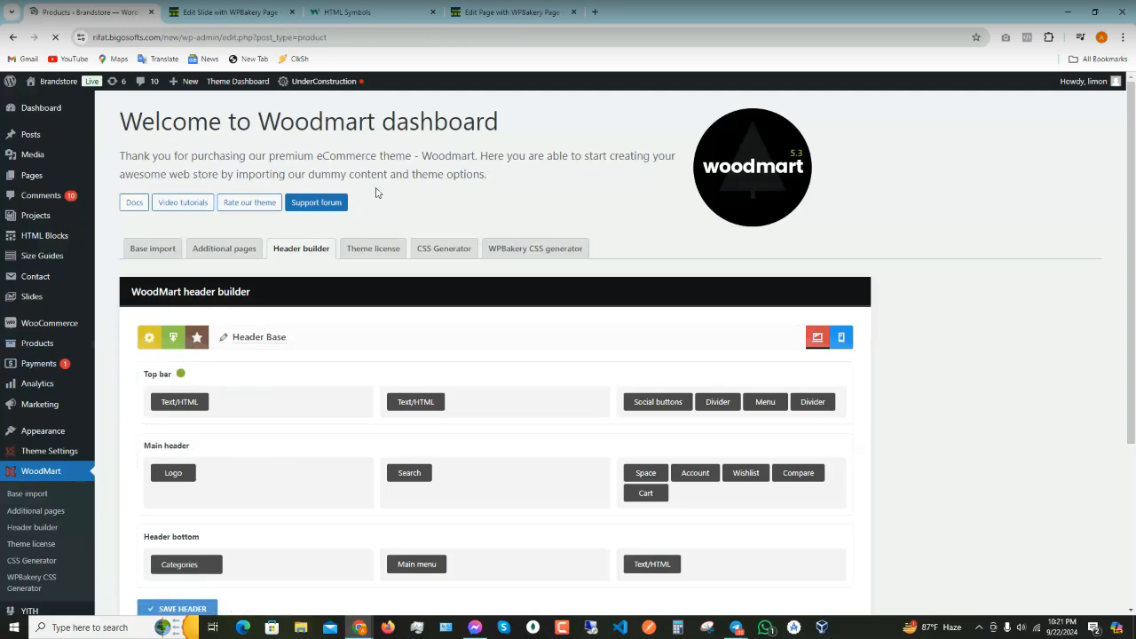
# - Inspect the Anchor Bracelet title's markup in the home page editor, then close DevTools
pyautogui.click(522, 10)
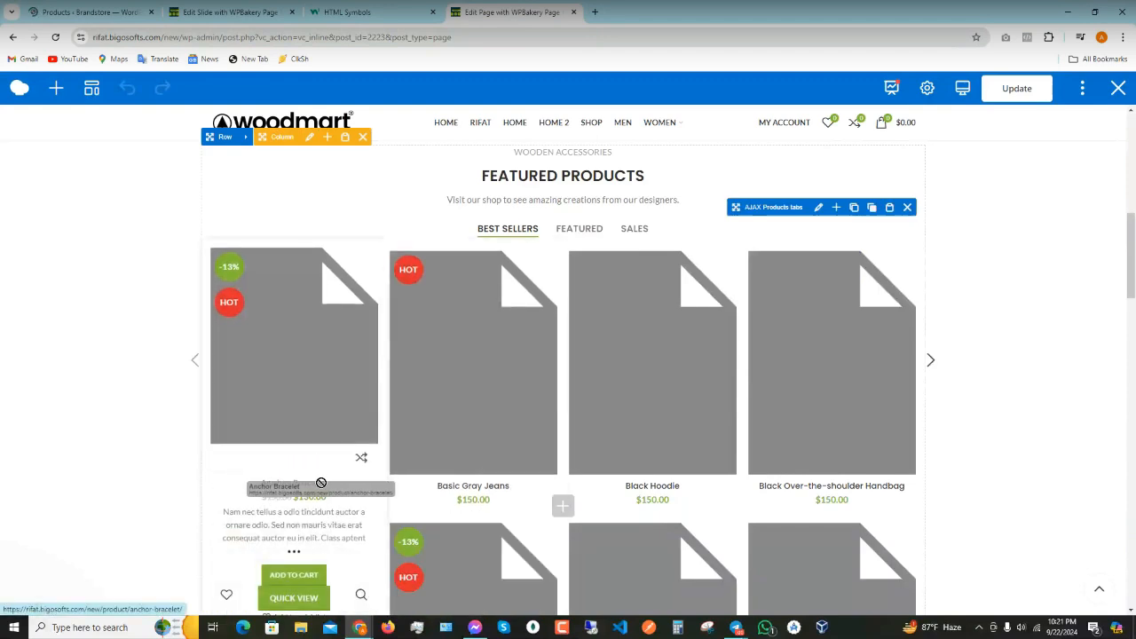
pyautogui.moveTo(335, 489); pyautogui.dragTo(323, 486)
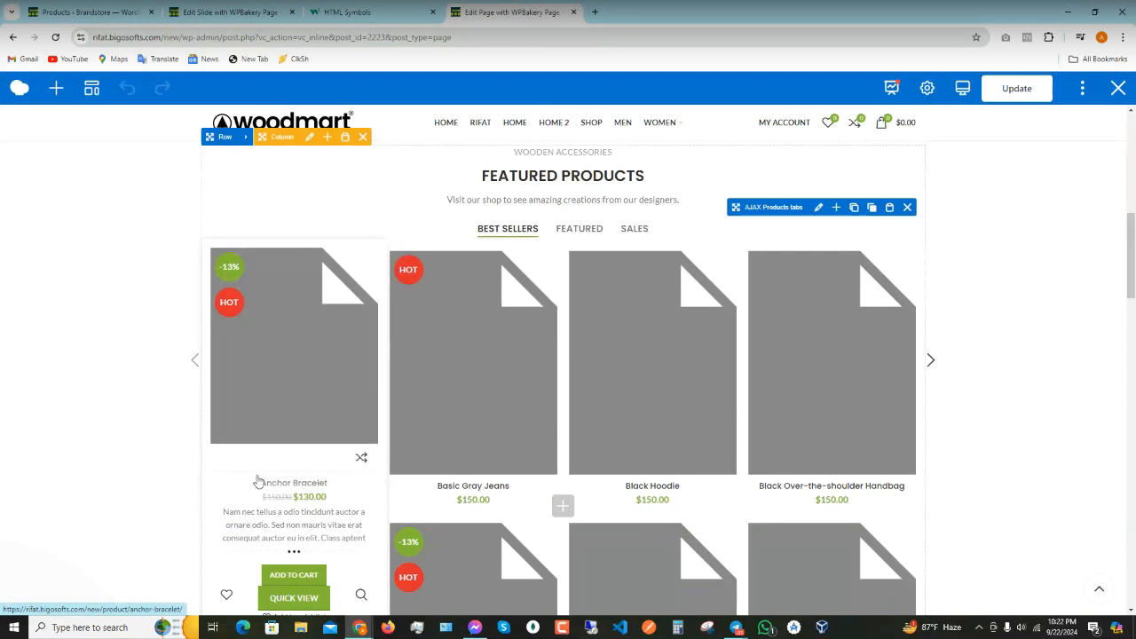
pyautogui.rightClick(290, 486)
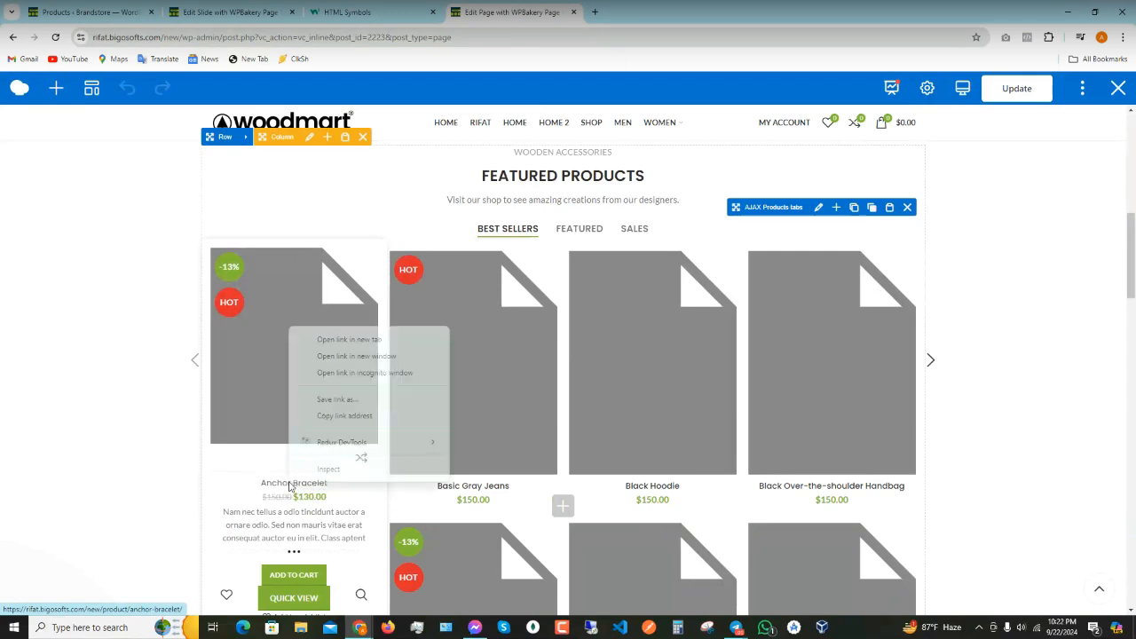
pyautogui.click(338, 466)
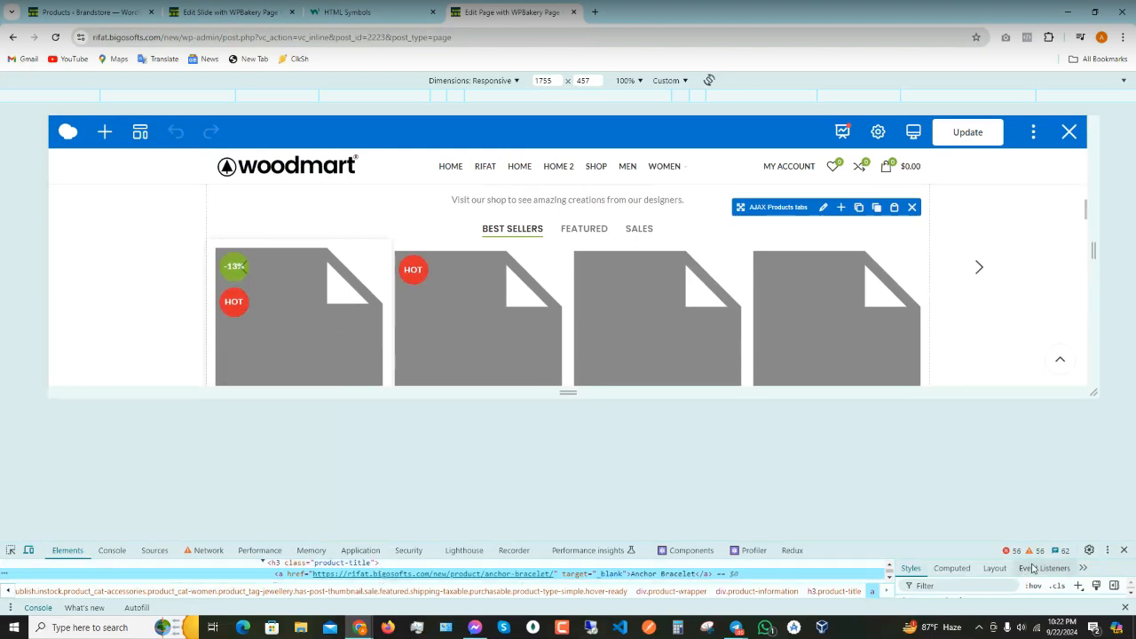
pyautogui.moveTo(1025, 538); pyautogui.dragTo(434, 365)
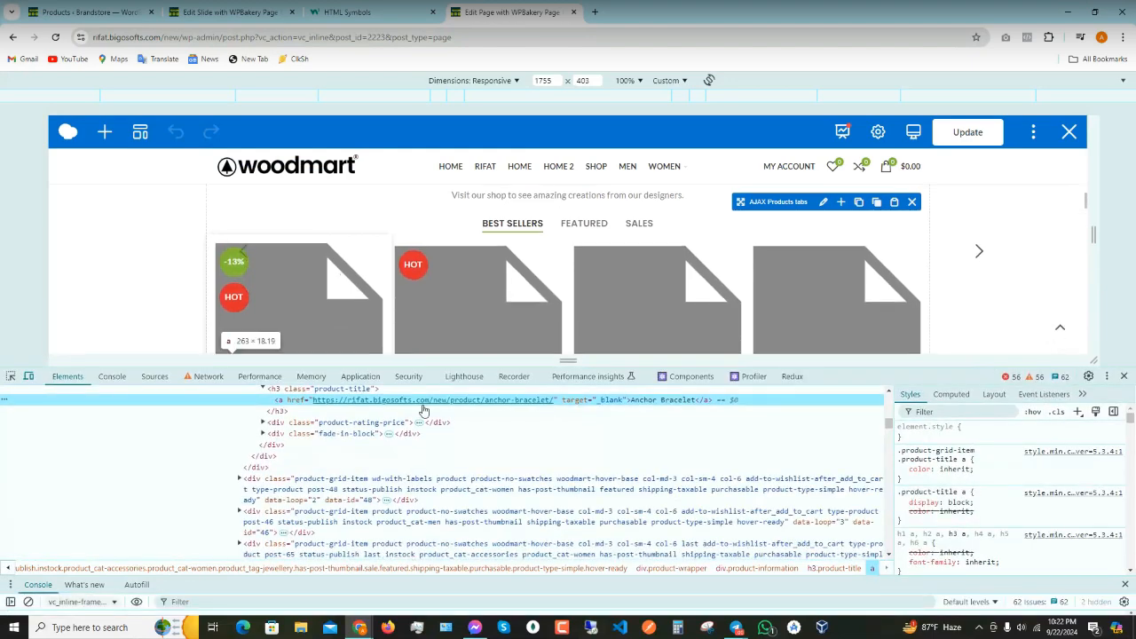
pyautogui.doubleClick(651, 401)
pyautogui.hotkey('ctrl', 'c')
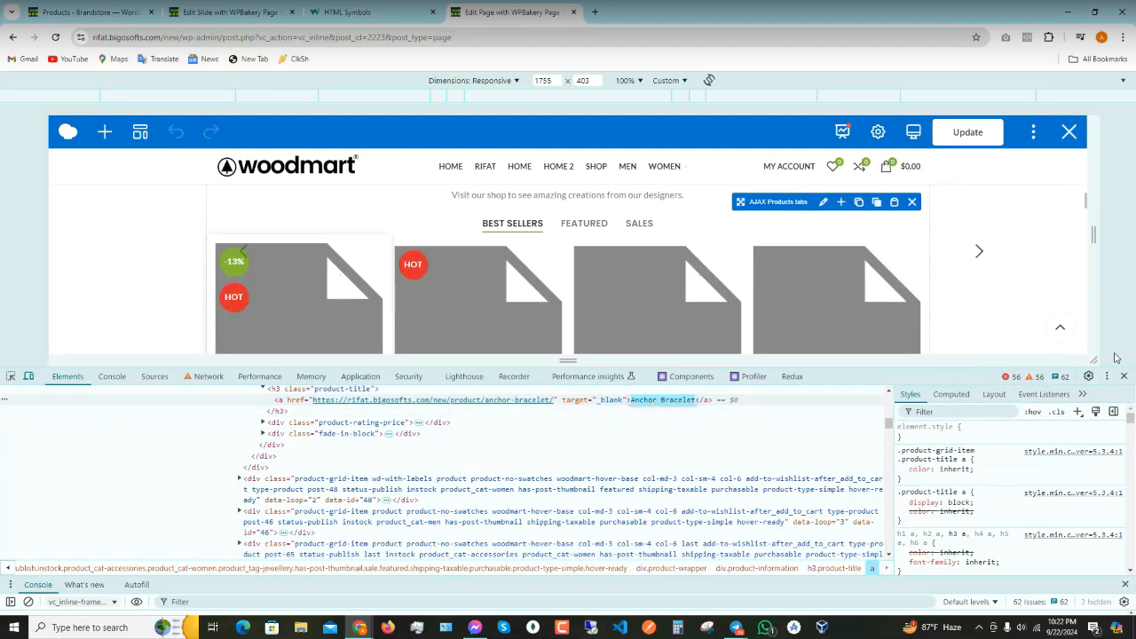
pyautogui.click(1124, 377)
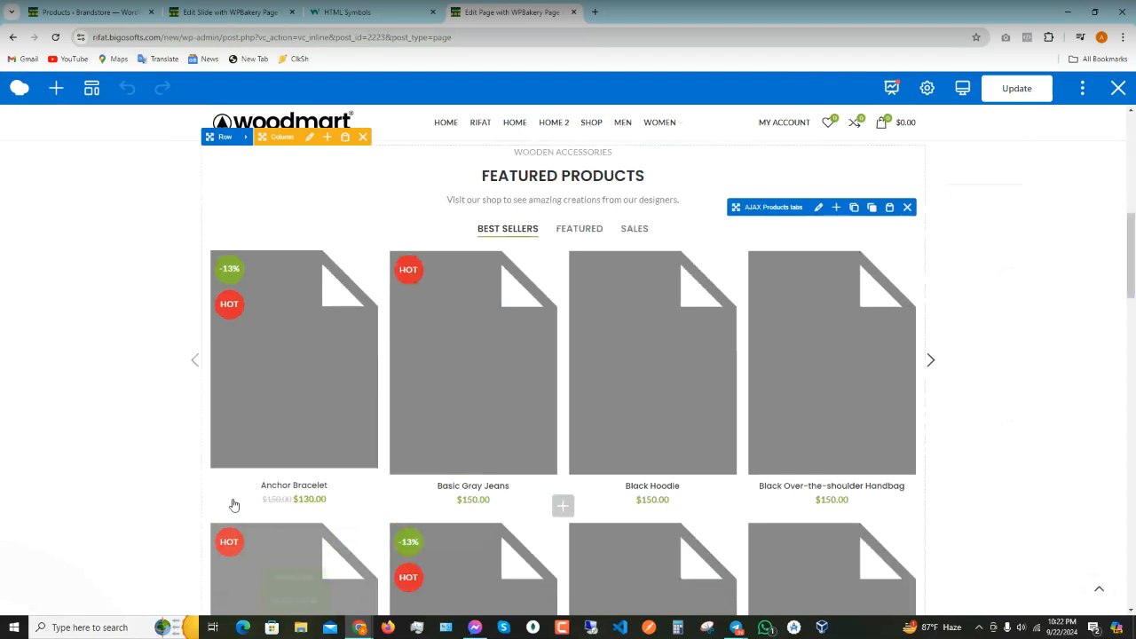
# - Search the product list for Anchor Bracelet and open it for editing
pyautogui.click(226, 11)
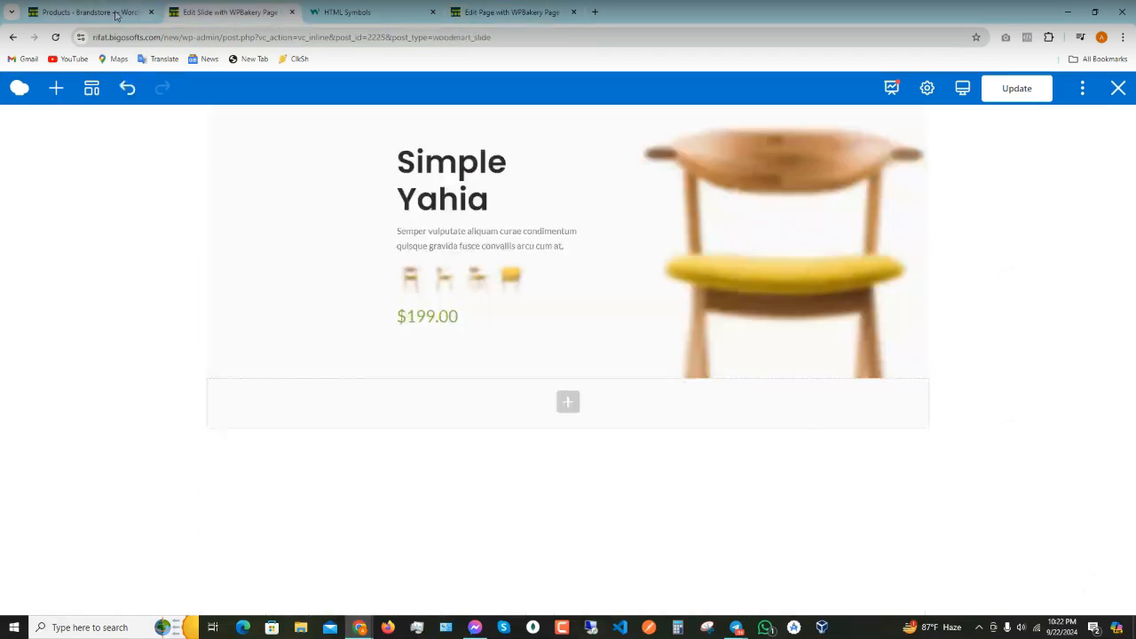
pyautogui.click(115, 11)
pyautogui.click(989, 371)
pyautogui.hotkey('ctrl', 'v')
pyautogui.click(1069, 372)
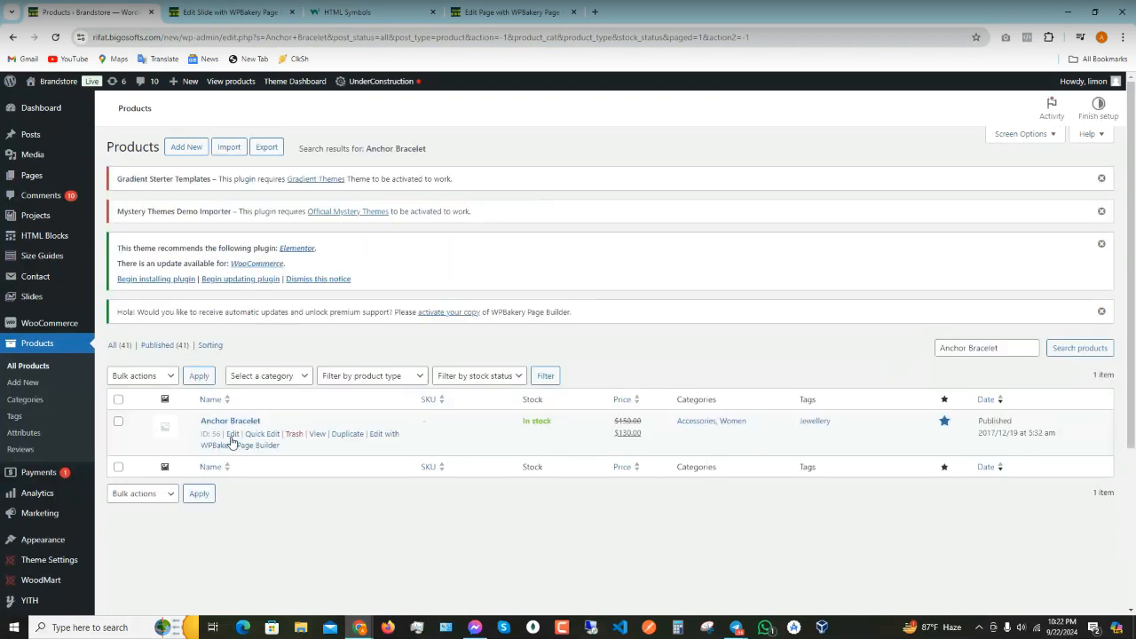
pyautogui.click(234, 434)
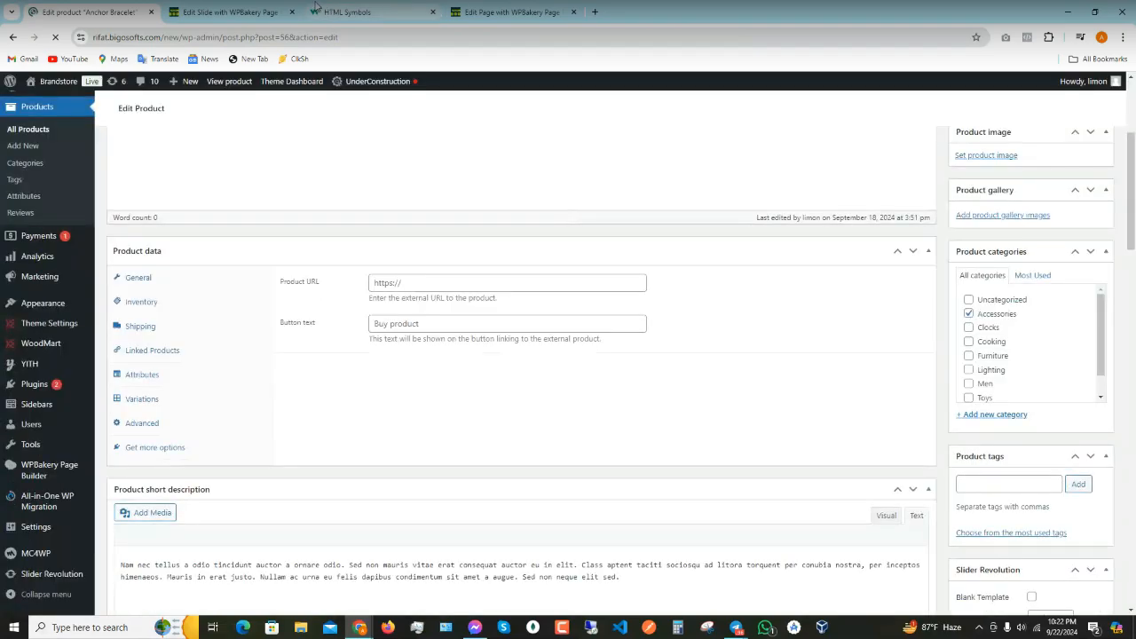
# - Check Anchor Bracelet in the home page's Featured Products grid, then return to the product tab
pyautogui.click(511, 12)
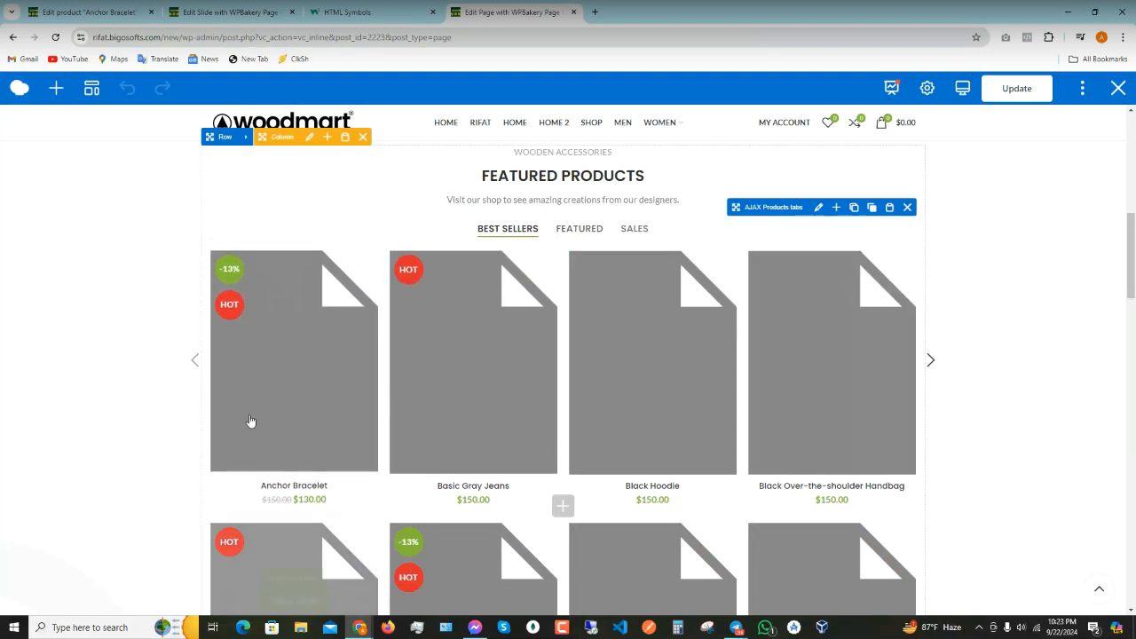
pyautogui.moveTo(292, 453)
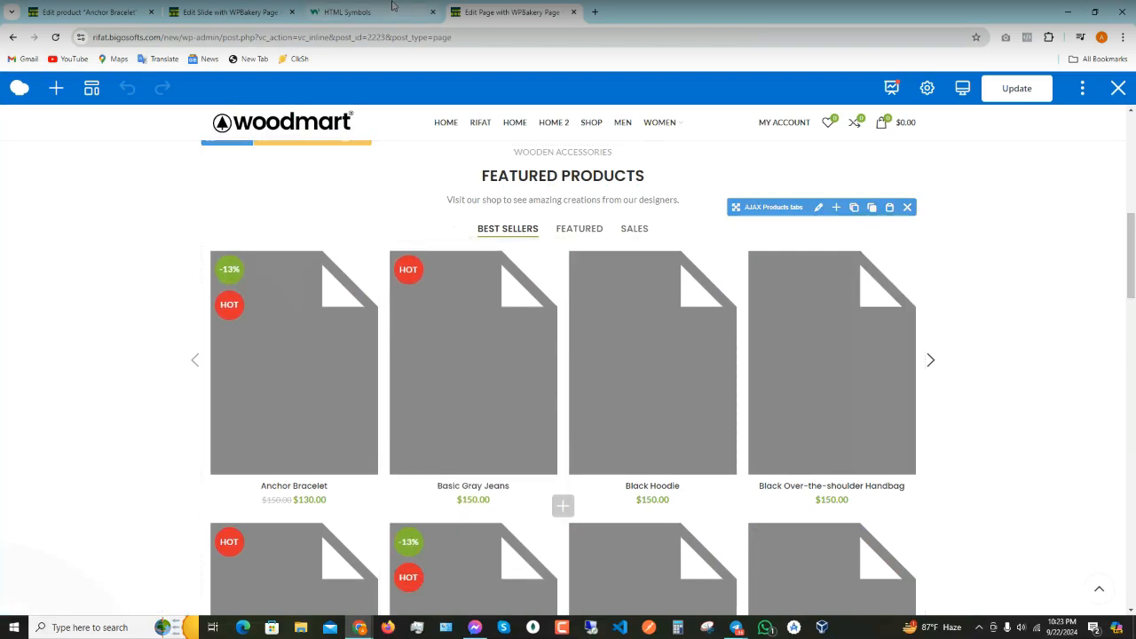
pyautogui.click(230, 11)
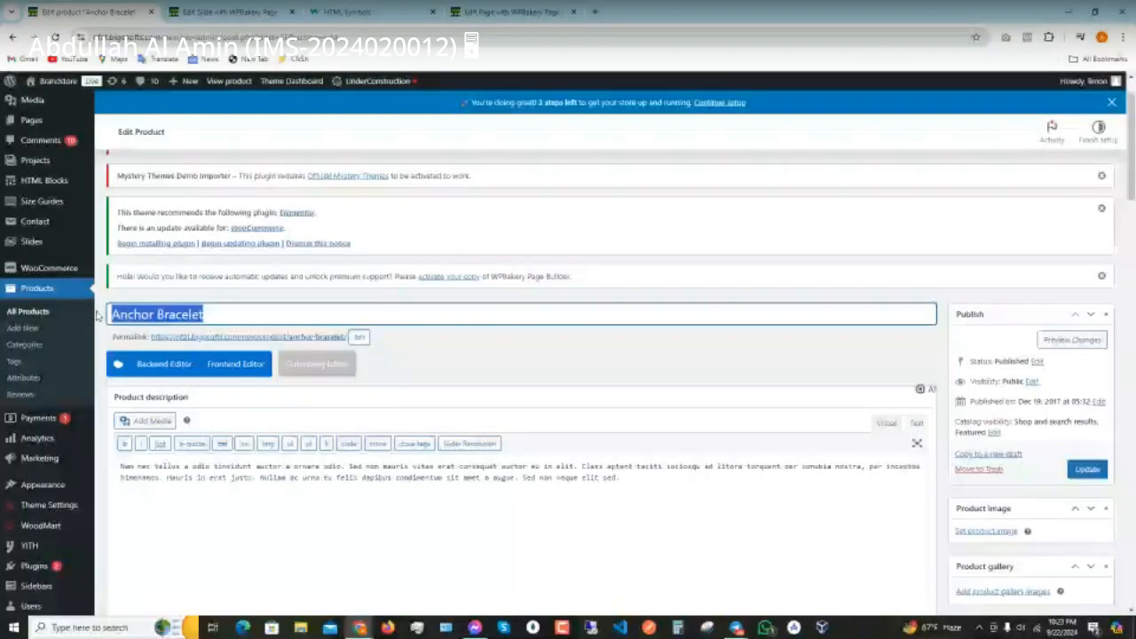
# - Retitle Anchor Bracelet to a personalized '…'s Wife Bracelet' name and select the old description
pyautogui.click(228, 319)
pyautogui.moveTo(228, 319); pyautogui.dragTo(98, 316)
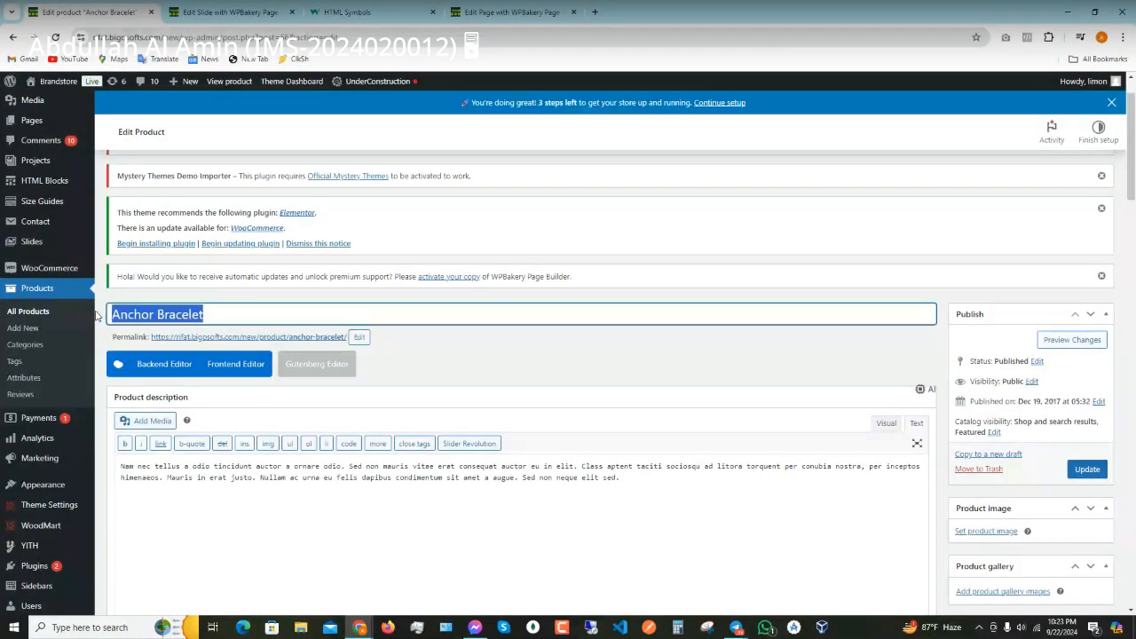
pyautogui.write('Tahmid')
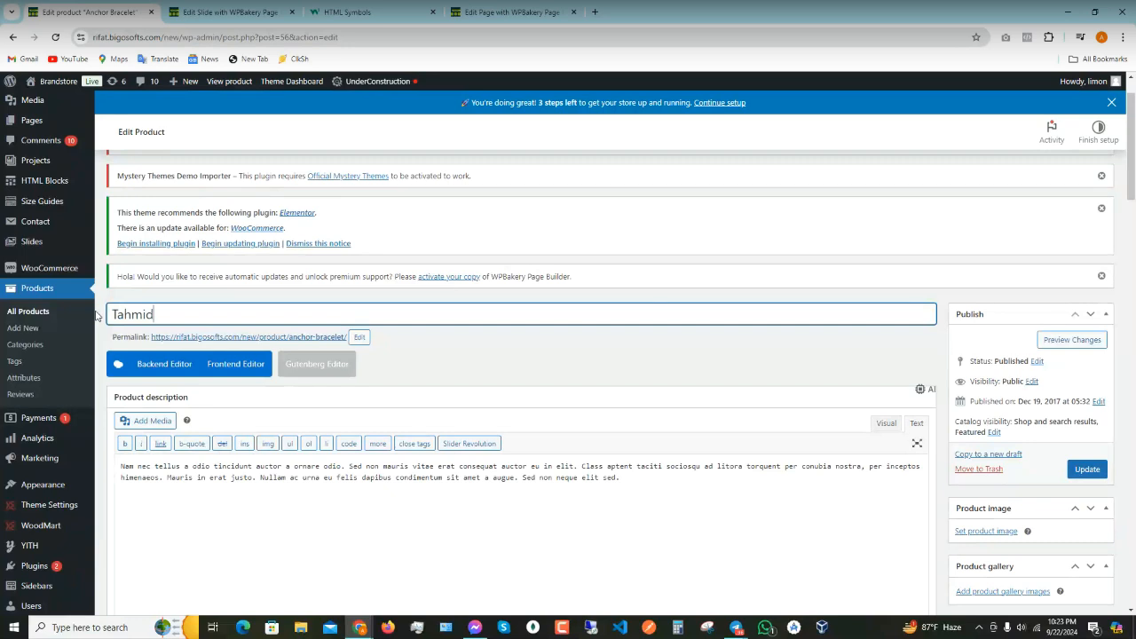
pyautogui.write("'s Wife Bracelet")
pyautogui.scroll(-2, 408, 470)
pyautogui.moveTo(645, 364); pyautogui.dragTo(75, 346)
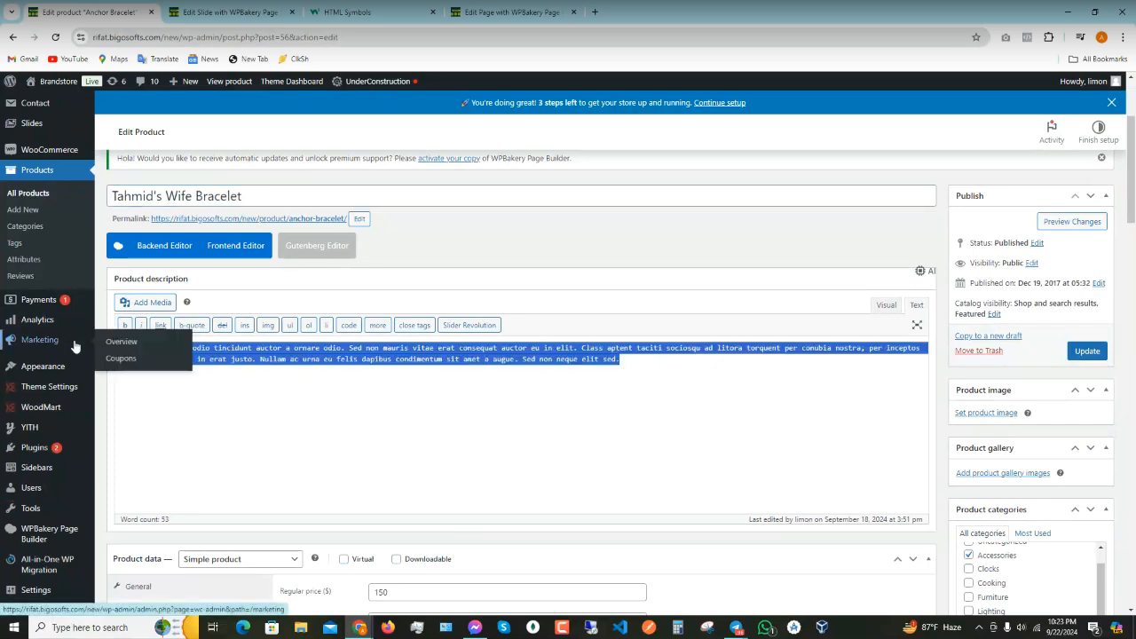
# - Delete the Latin placeholder description and type the Bengali phrase 'vaiti maner prODakT' phonetically
pyautogui.press('BackSpace')
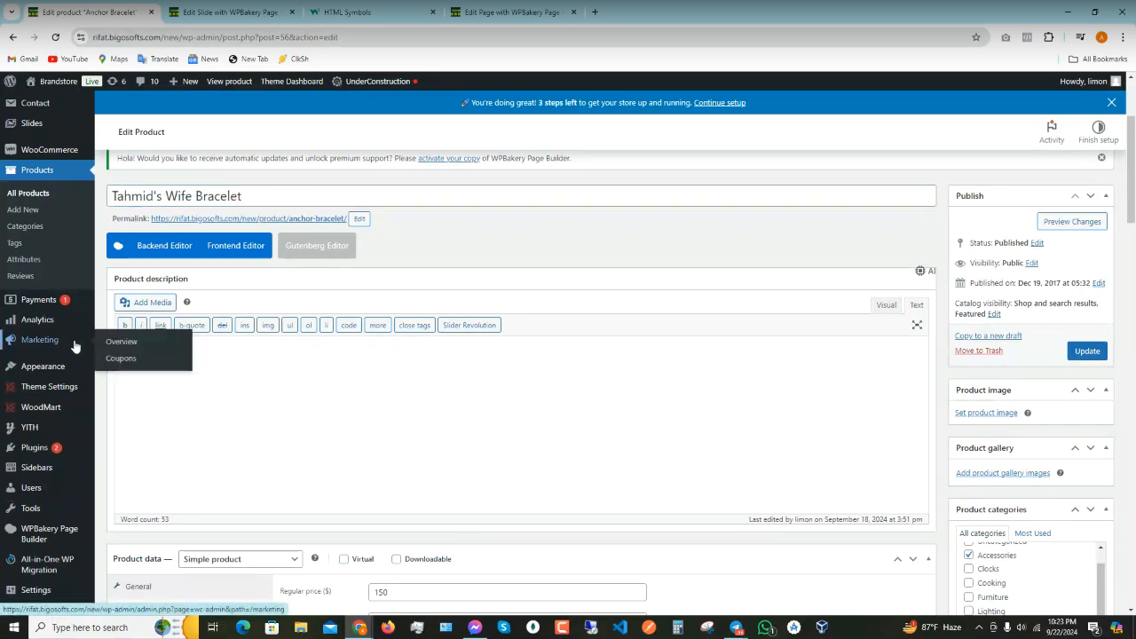
pyautogui.write('vaiti m')
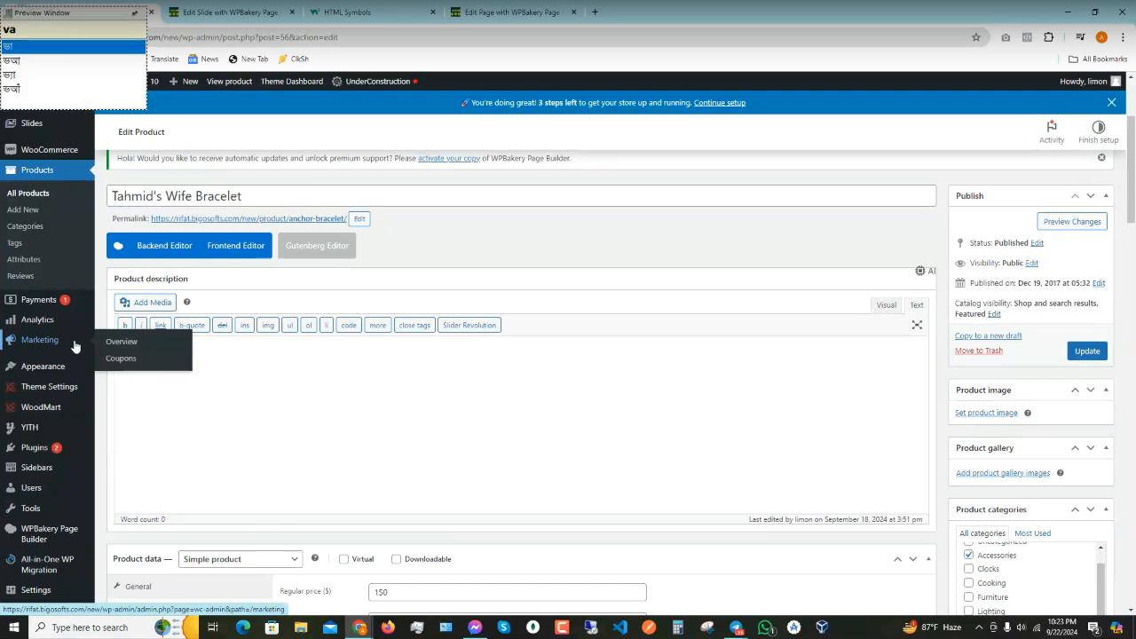
pyautogui.write('aner')
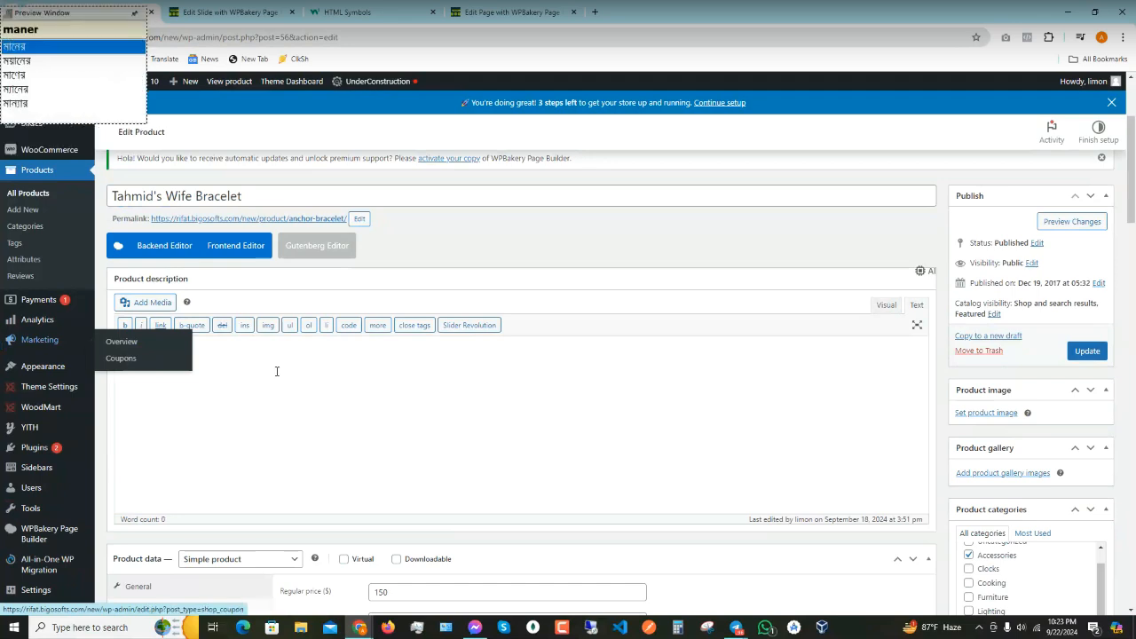
pyautogui.write(' prO')
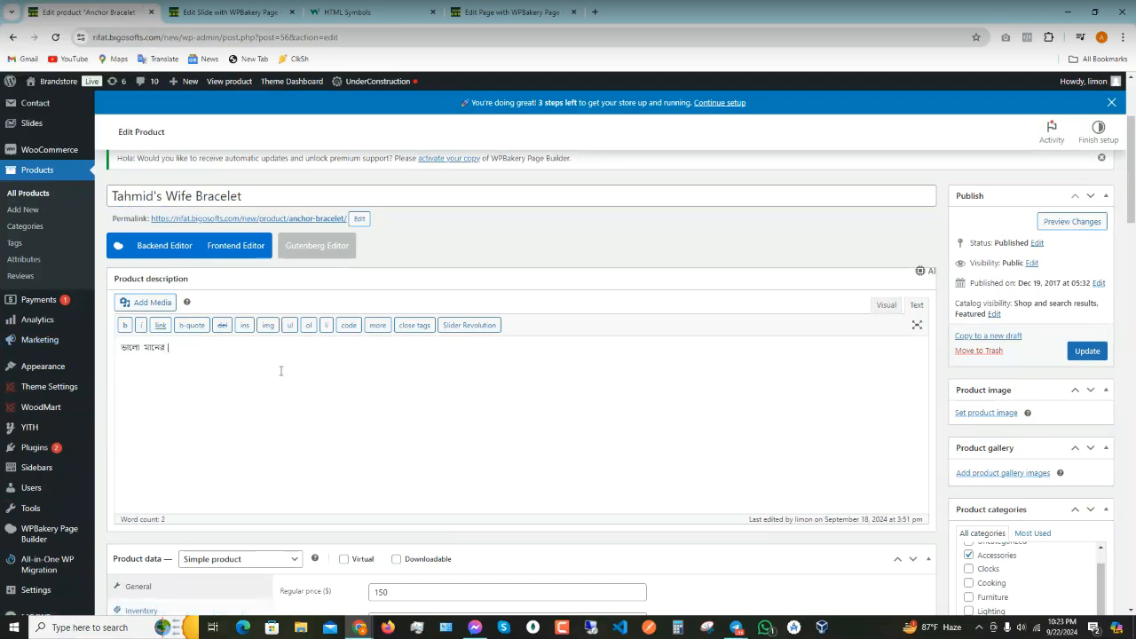
pyautogui.write('DakT')
# - Set the smartwatch-on-a-dock photo from the Media Library as the product image
pyautogui.scroll(-2, 768, 294)
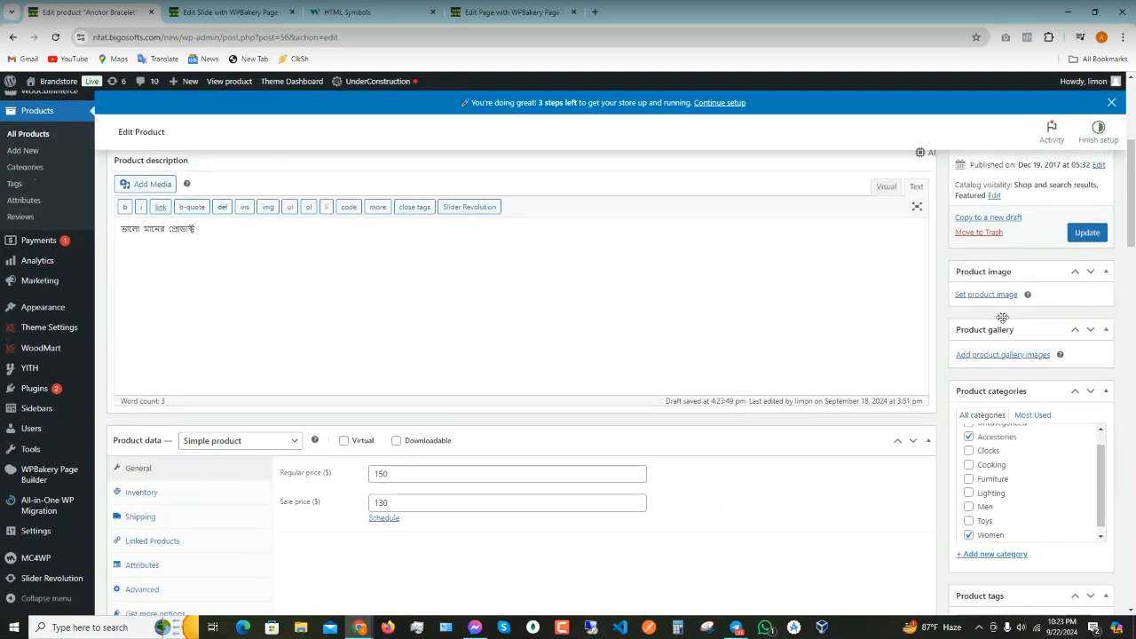
pyautogui.click(988, 295)
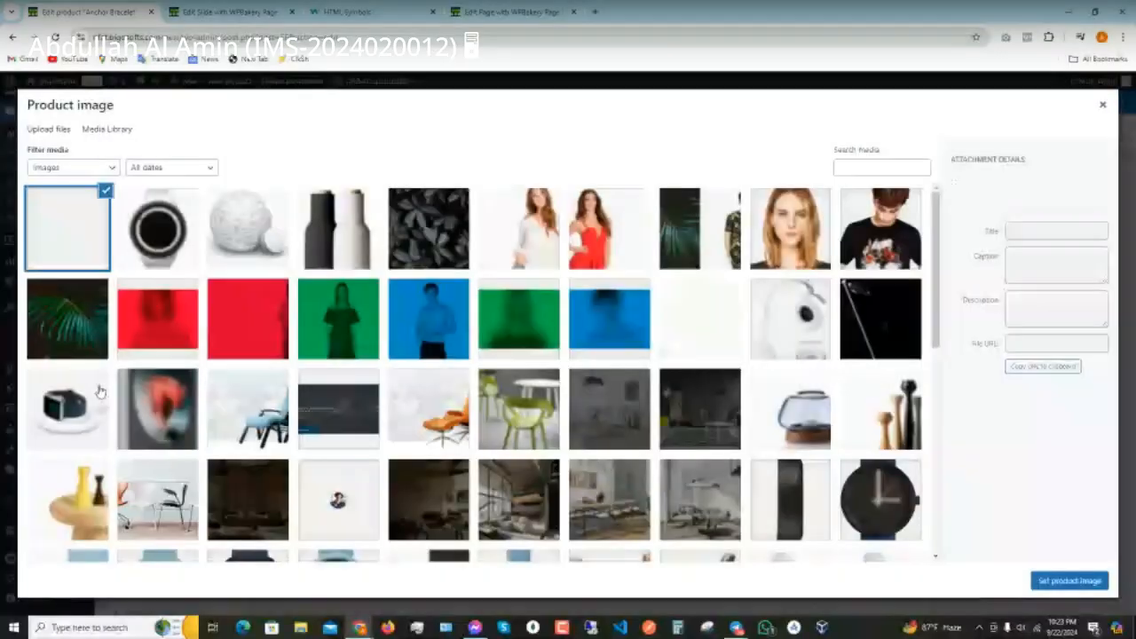
pyautogui.press('Escape')
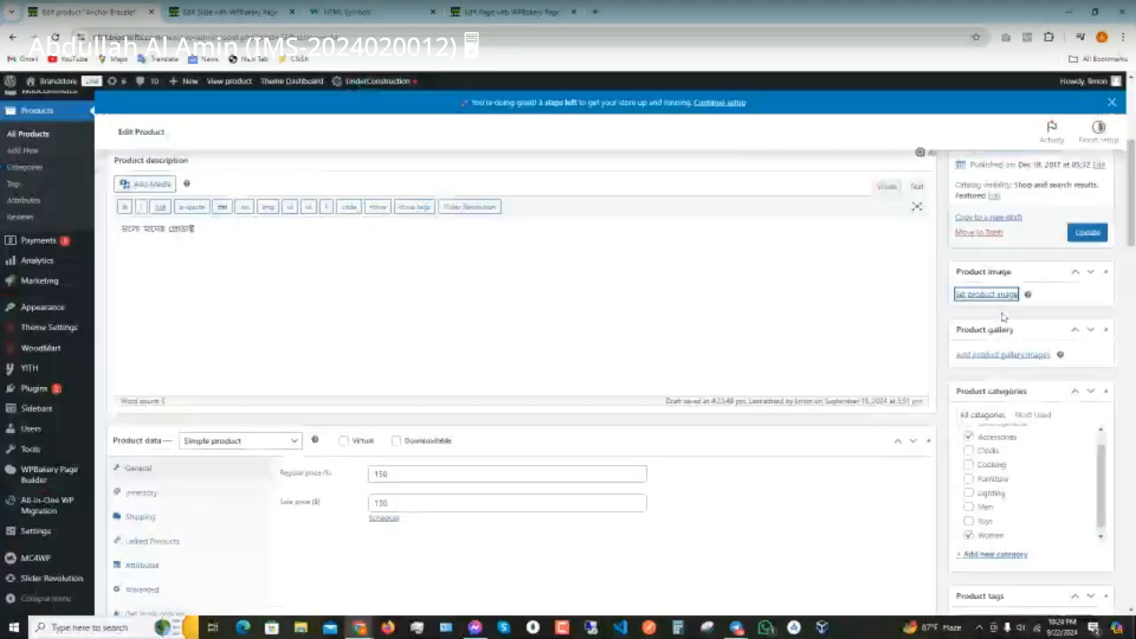
pyautogui.scroll(-2, 1003, 317)
pyautogui.scroll(-2, 1004, 434)
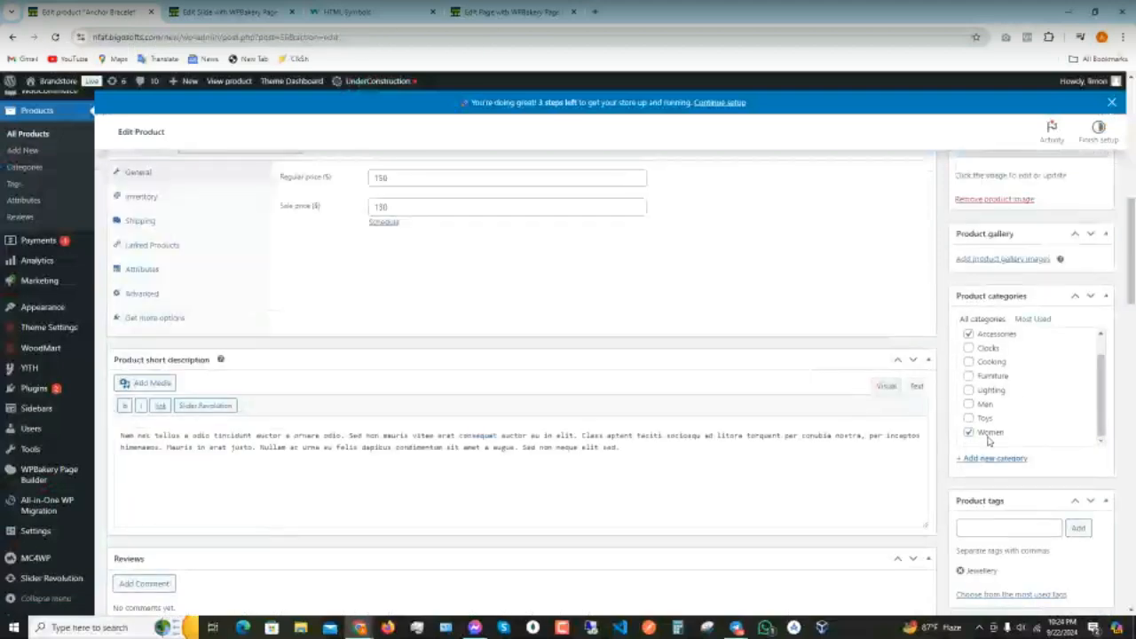
pyautogui.scroll(3, 979, 307)
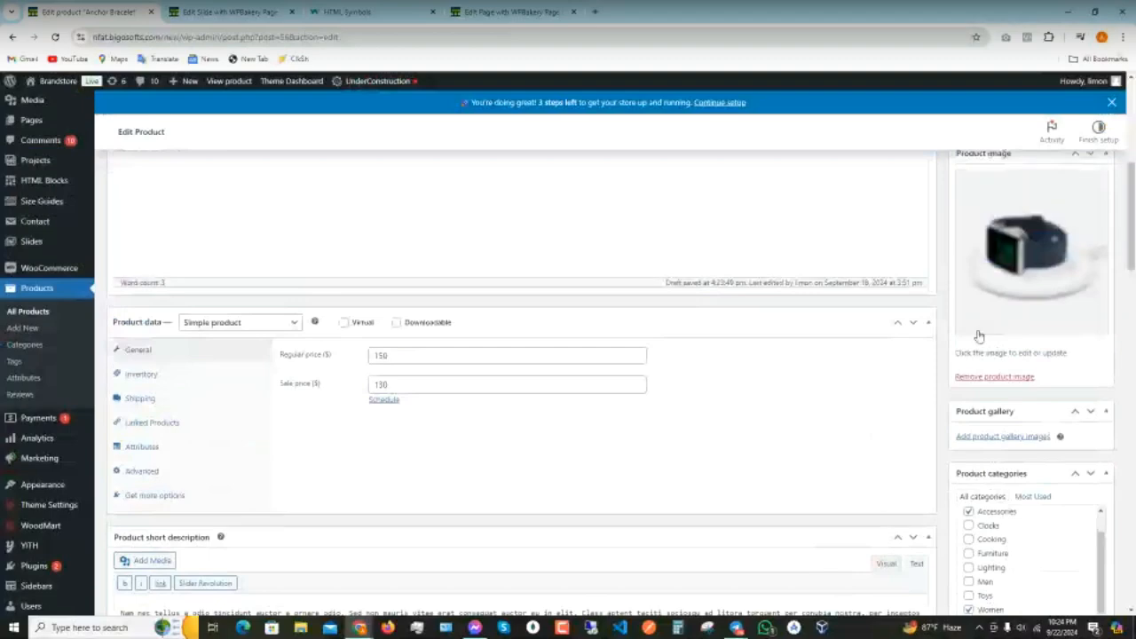
pyautogui.scroll(-4, 976, 330)
pyautogui.scroll(3, 324, 299)
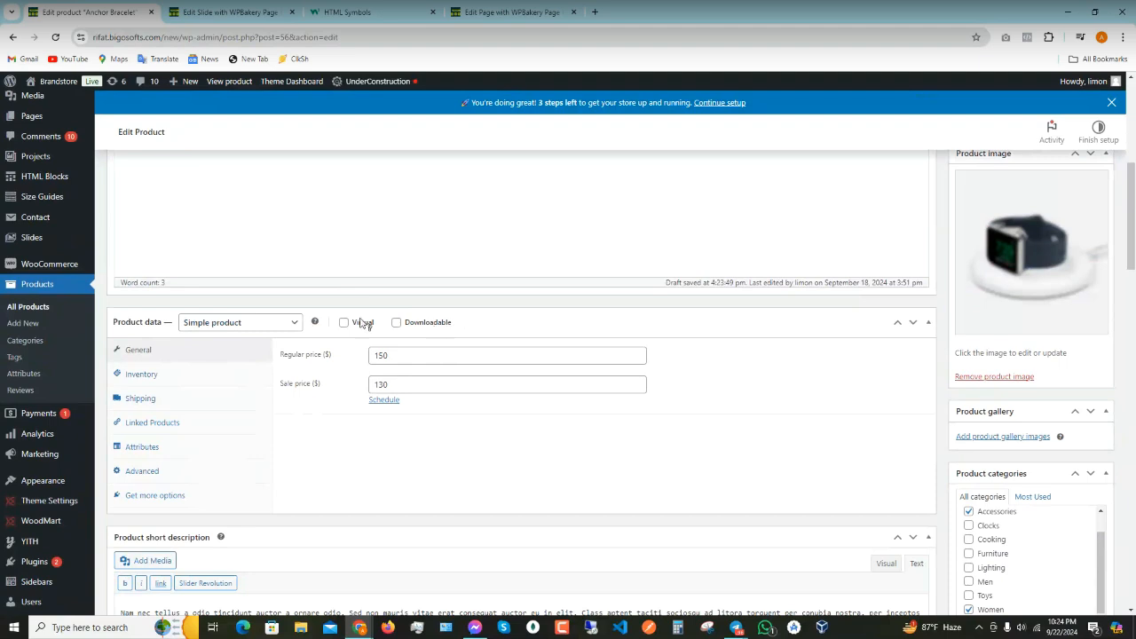
# - Change the regular price from 150 to 500 and the sale price to 450
pyautogui.click(403, 355)
pyautogui.moveTo(403, 355); pyautogui.dragTo(278, 354)
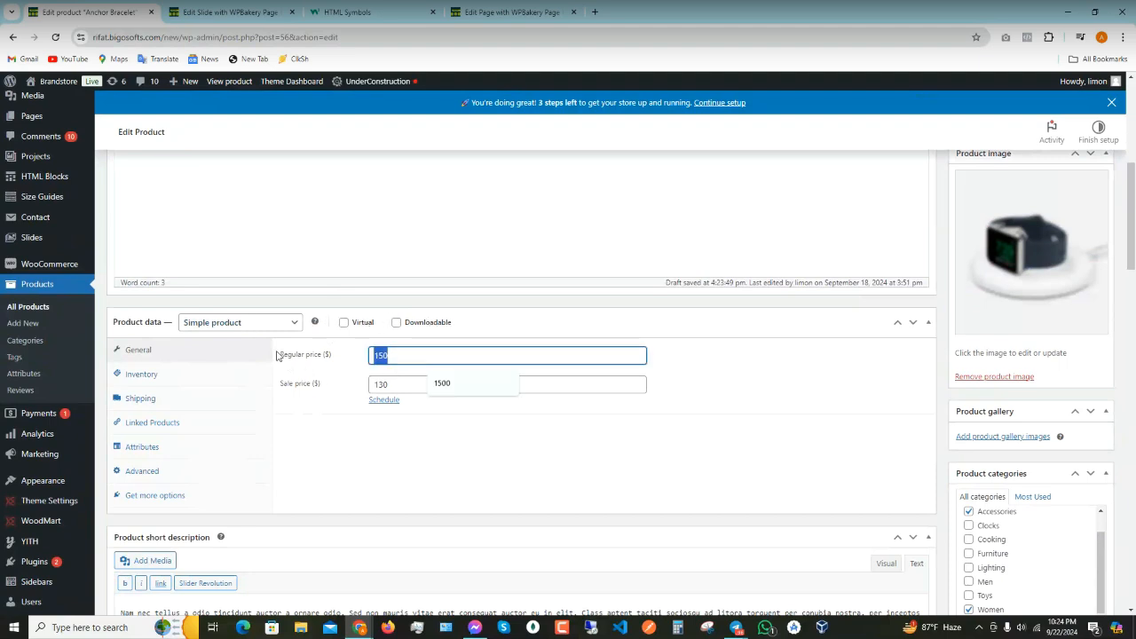
pyautogui.write('৫০০')
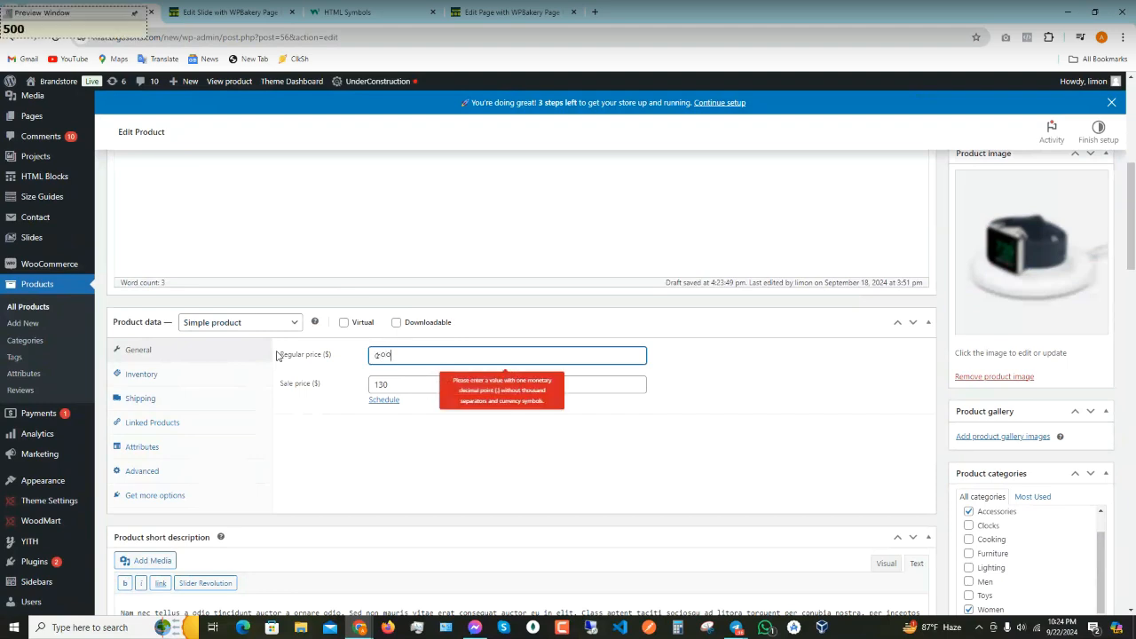
pyautogui.press('BackSpace')
pyautogui.press('BackSpace')
pyautogui.press('BackSpace')
pyautogui.write('500')
pyautogui.press('Tab')
pyautogui.write('450')
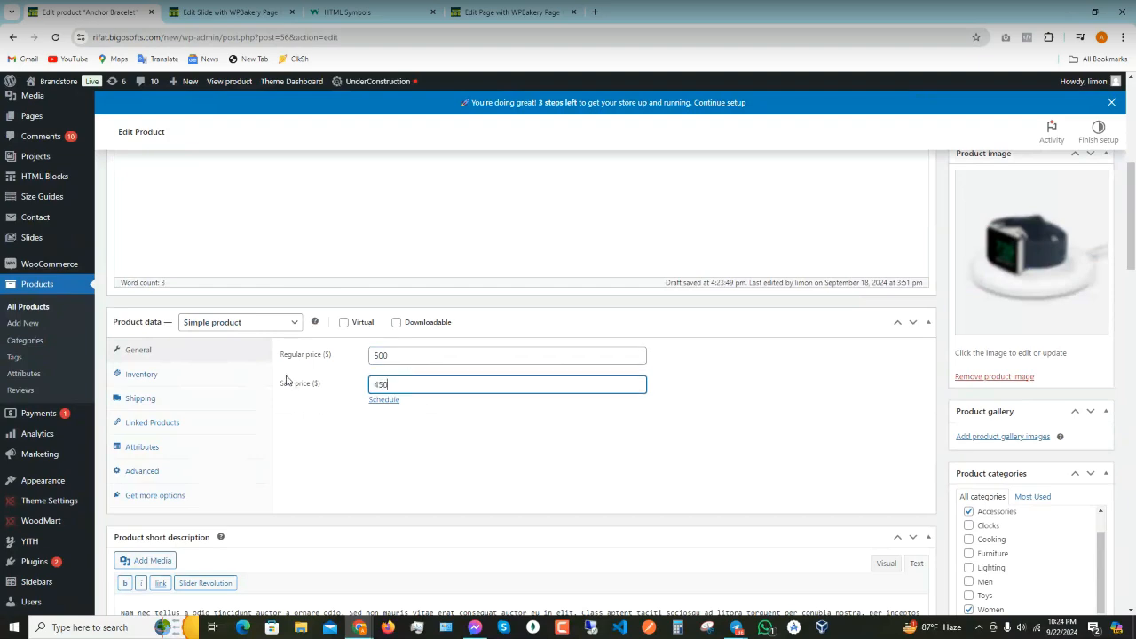
pyautogui.scroll(-3, 941, 477)
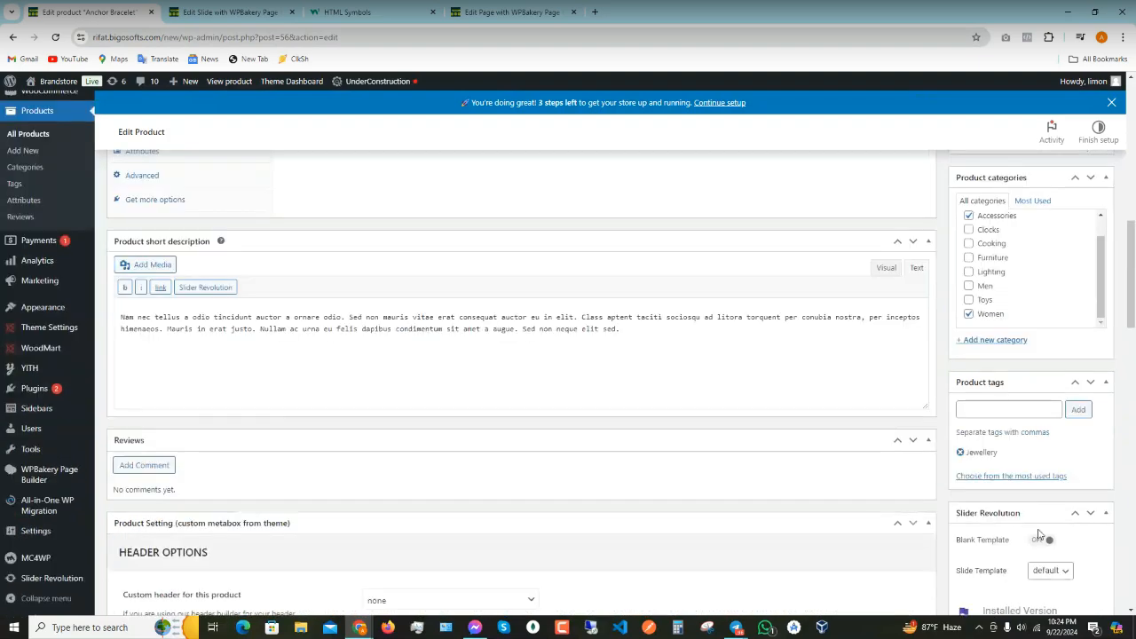
pyautogui.scroll(4, 1039, 533)
# - Update the bracelet product, then scroll to Featured Products in the home page builder
pyautogui.click(1087, 173)
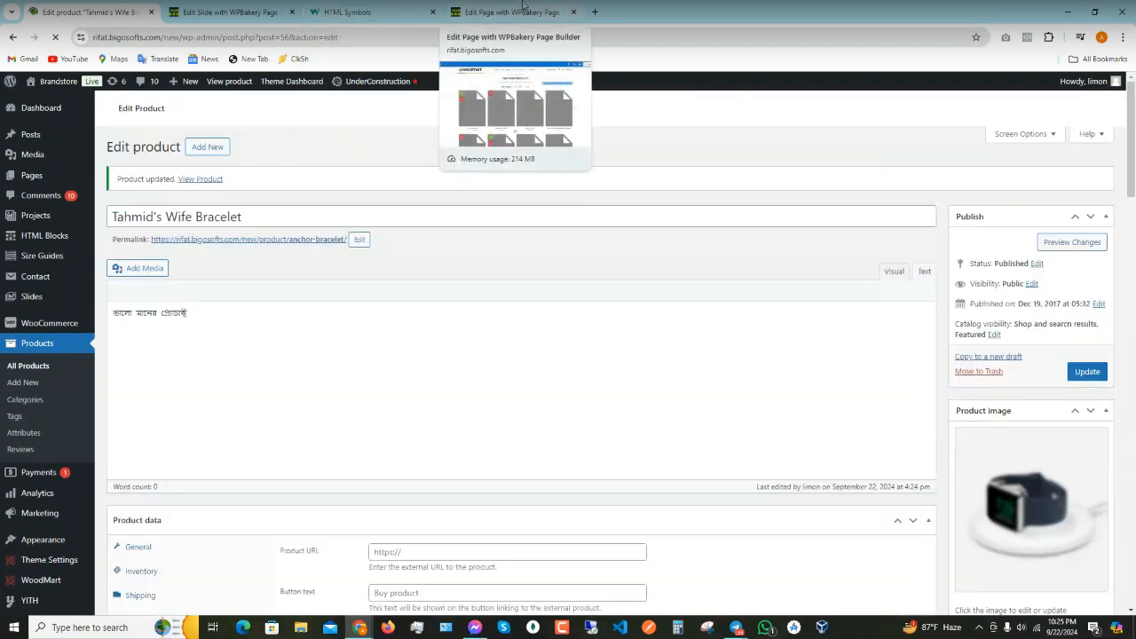
pyautogui.click(523, 9)
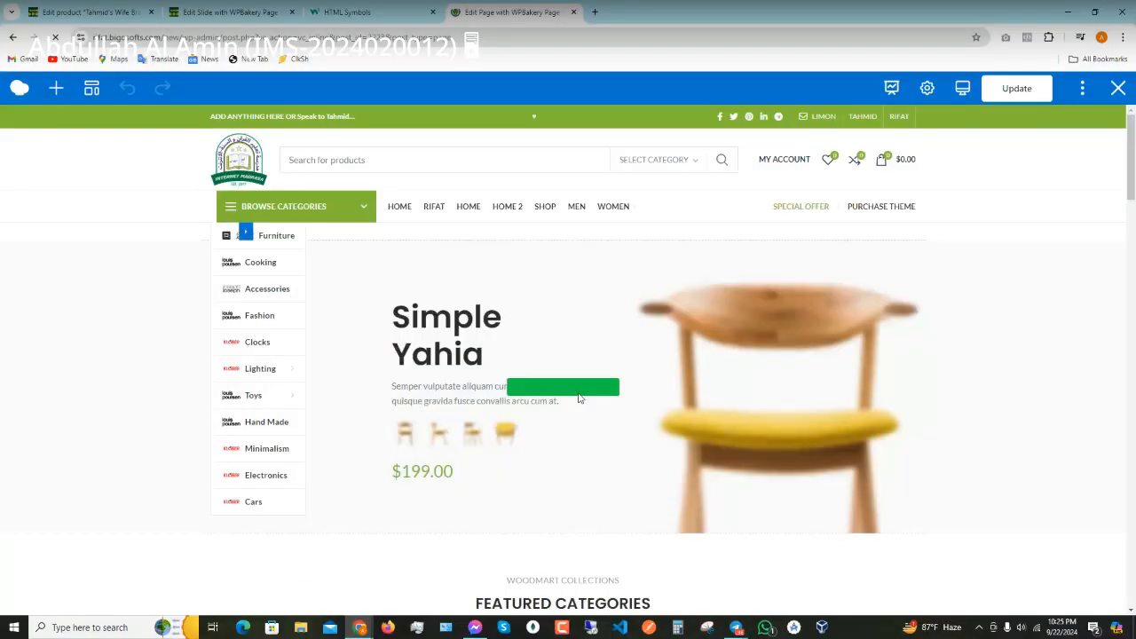
pyautogui.scroll(-15, 578, 398)
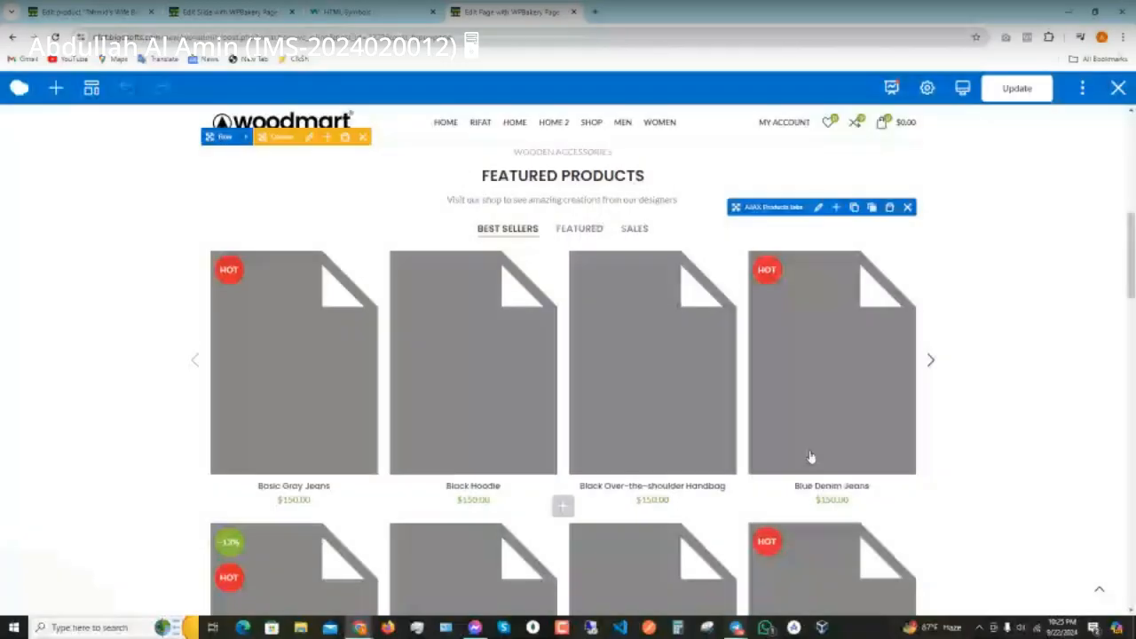
pyautogui.scroll(-2, 496, 222)
pyautogui.scroll(-4, 593, 483)
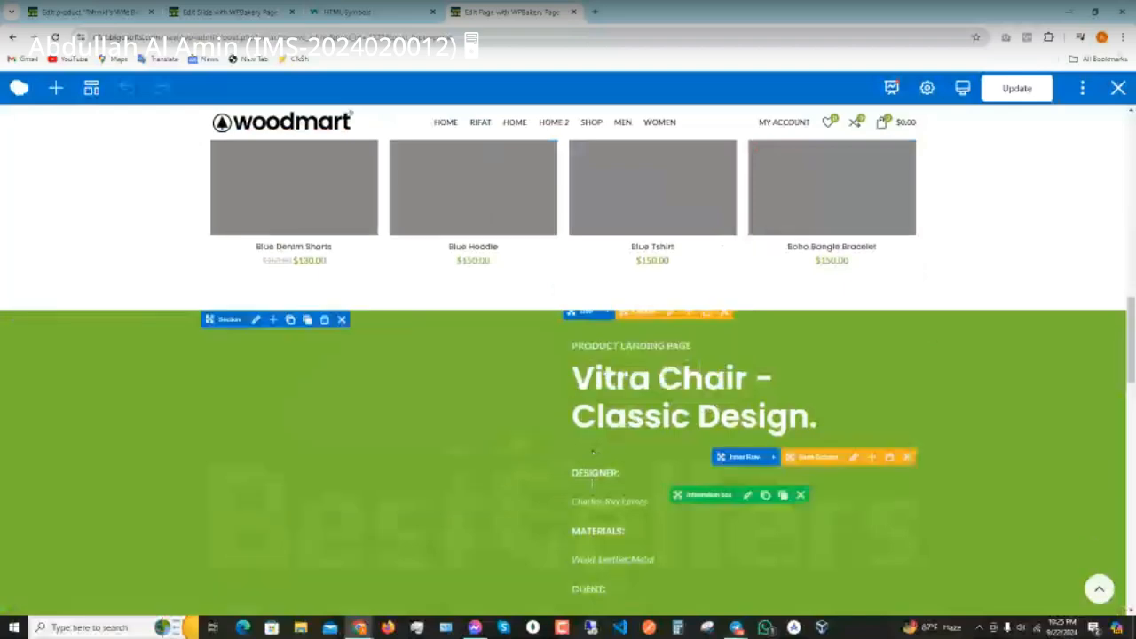
pyautogui.scroll(3, 593, 483)
pyautogui.scroll(3, 592, 482)
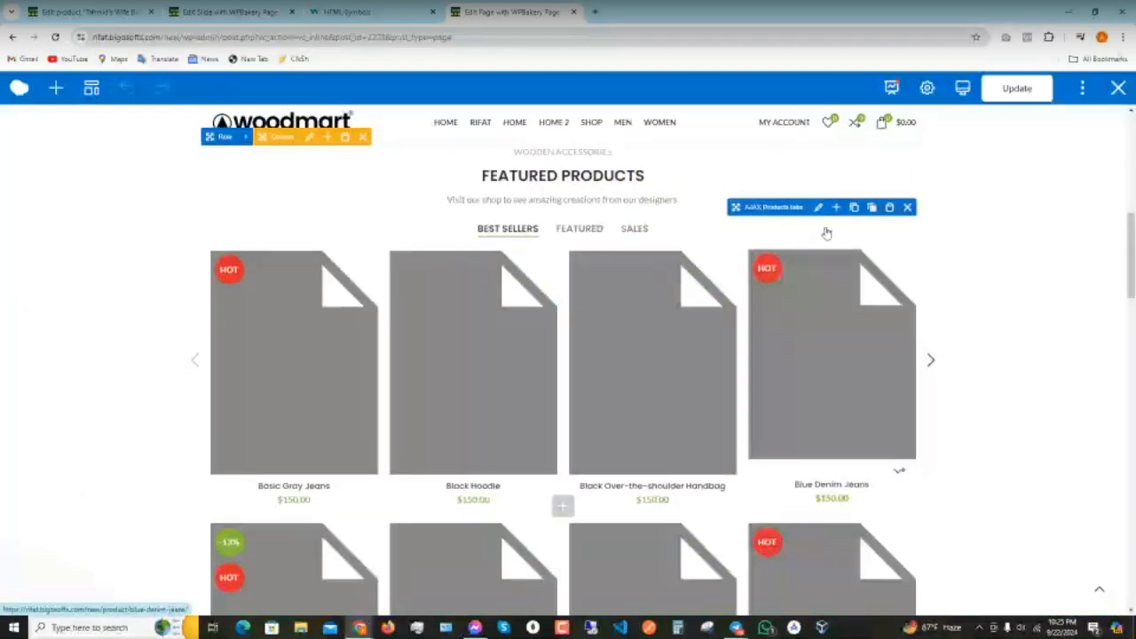
# - Review the AJAX Products tabs' General and Layouts settings, then close the panel unchanged
pyautogui.click(818, 208)
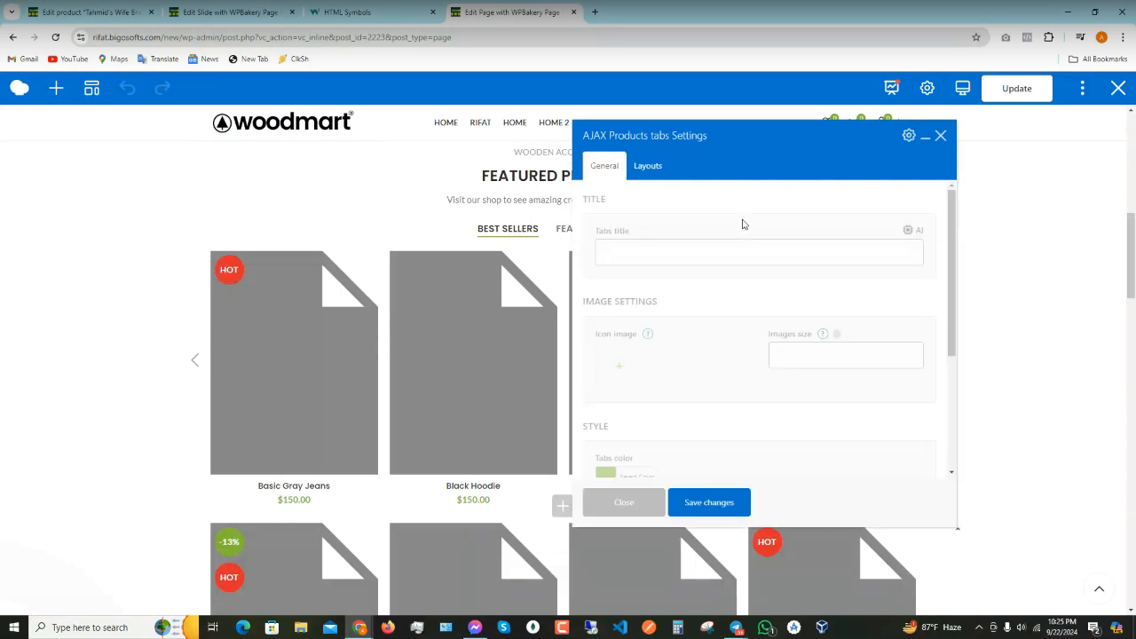
pyautogui.scroll(-3, 715, 310)
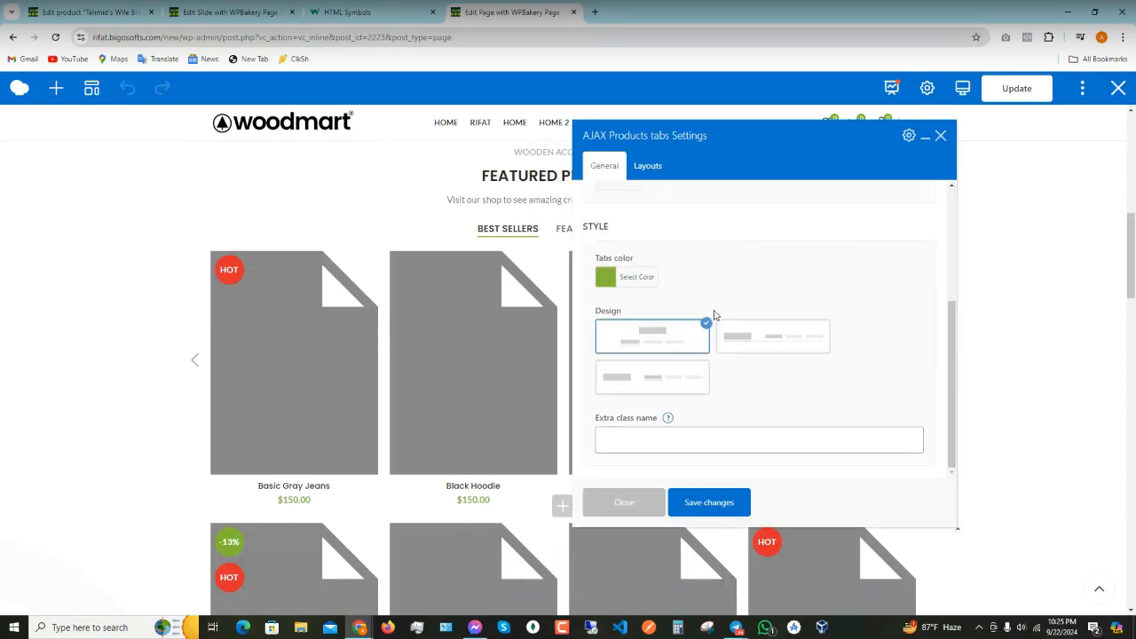
pyautogui.scroll(3, 708, 409)
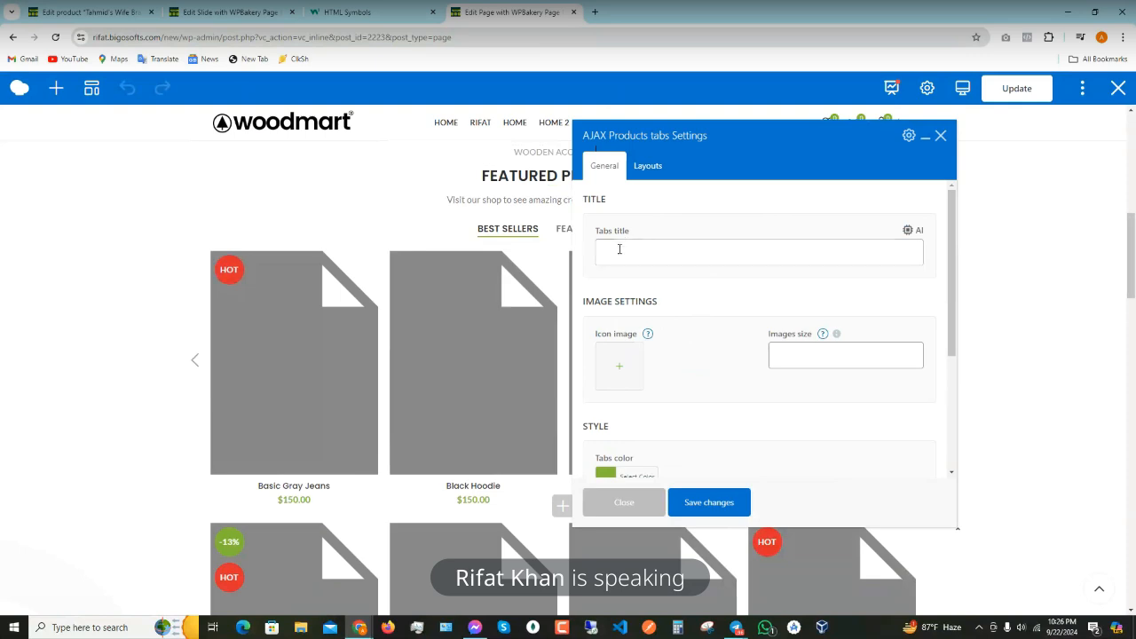
pyautogui.scroll(-2, 702, 338)
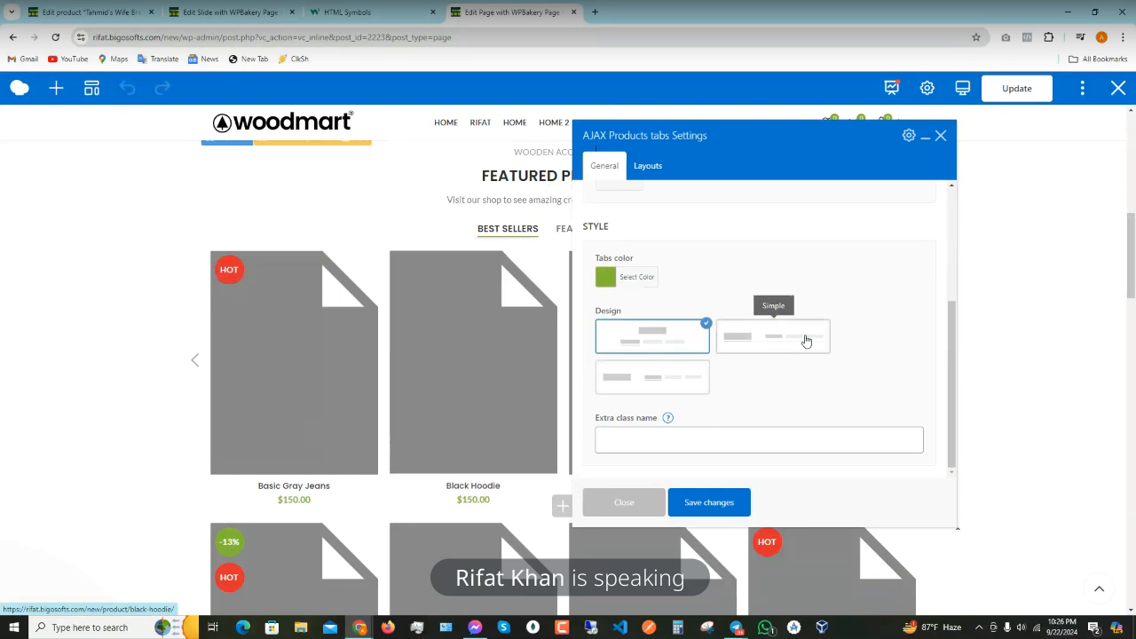
pyautogui.scroll(4, 754, 346)
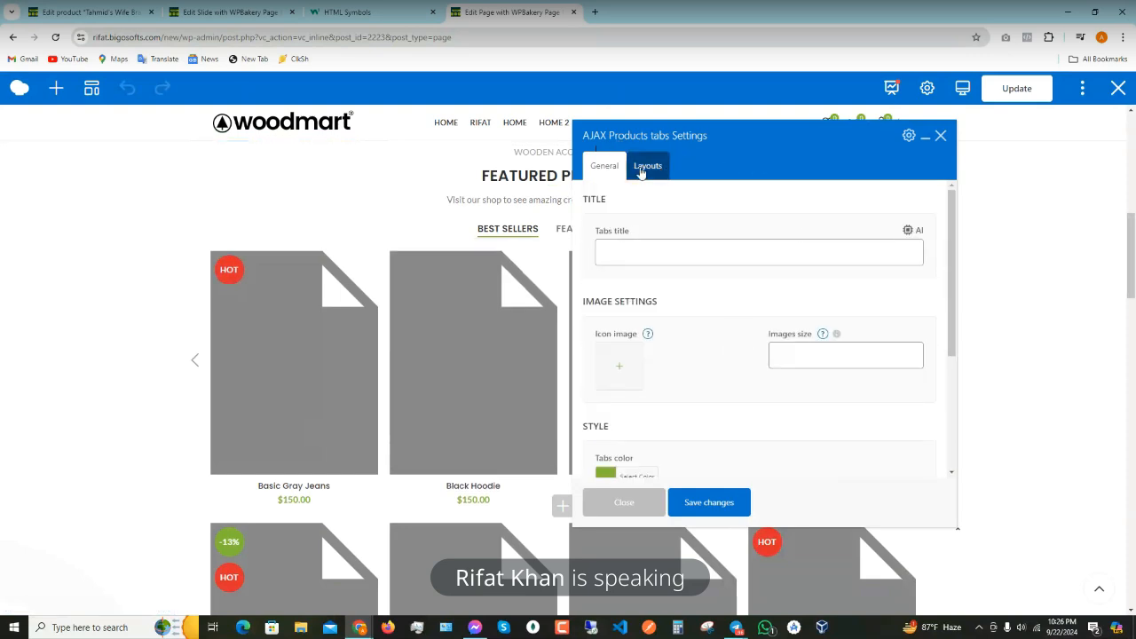
pyautogui.click(646, 167)
pyautogui.click(604, 169)
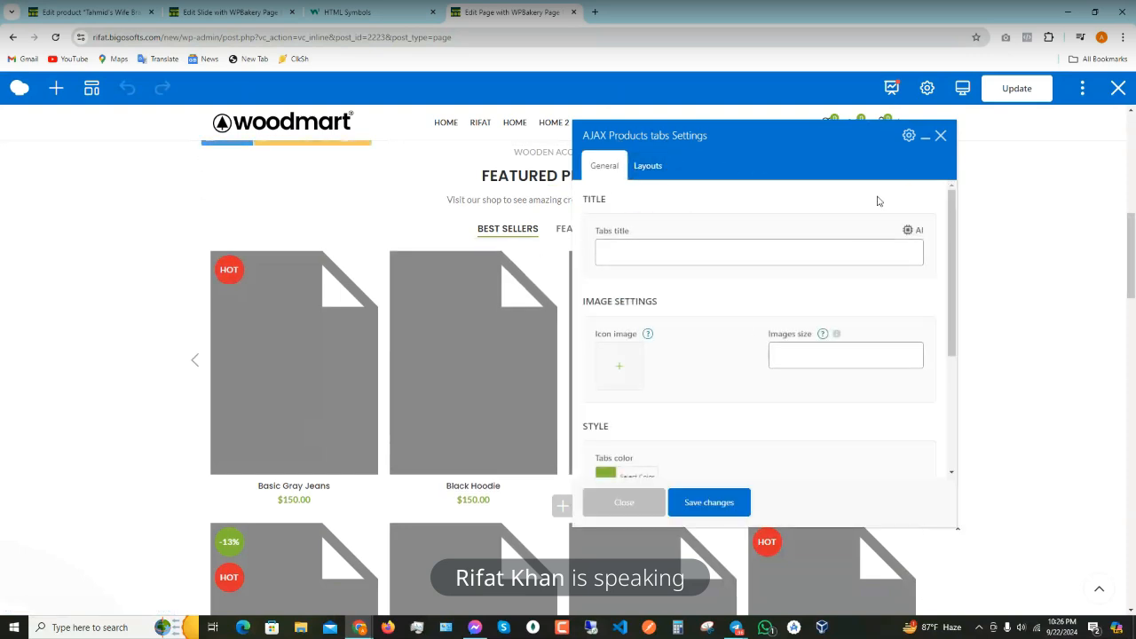
pyautogui.click(940, 136)
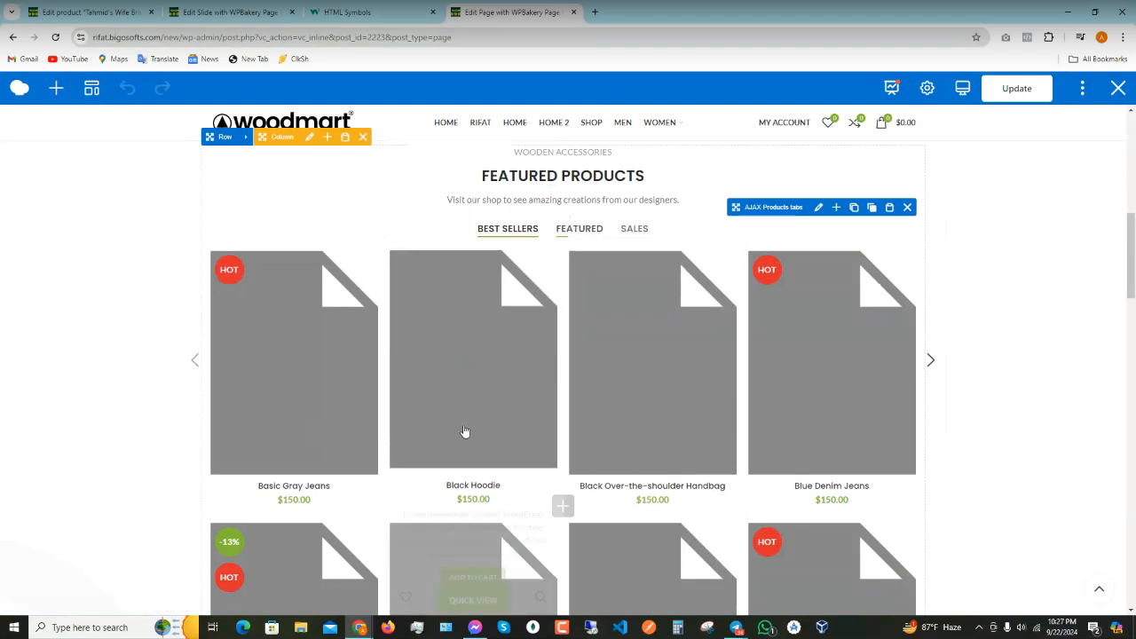
pyautogui.scroll(-1, 489, 313)
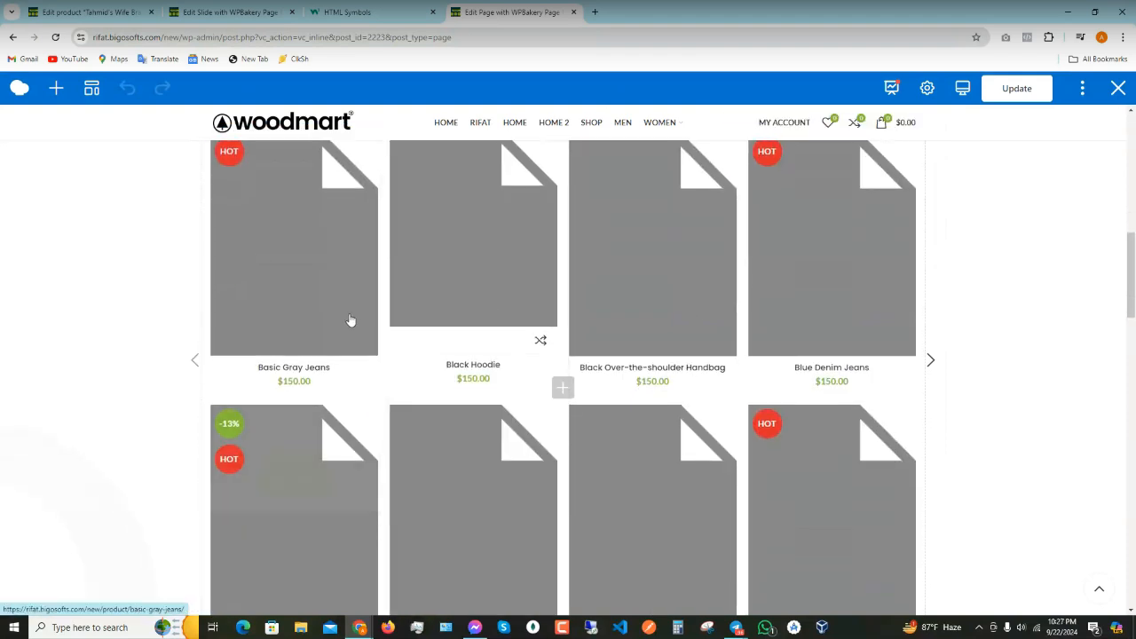
pyautogui.scroll(1, 351, 322)
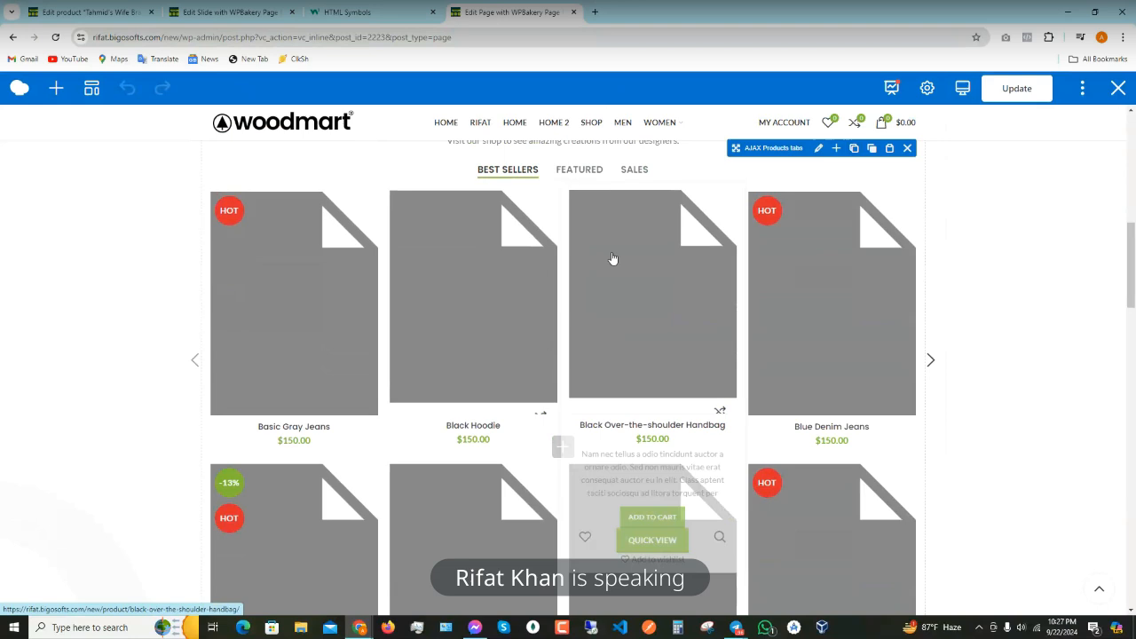
pyautogui.scroll(2, 572, 266)
pyautogui.scroll(-2, 504, 292)
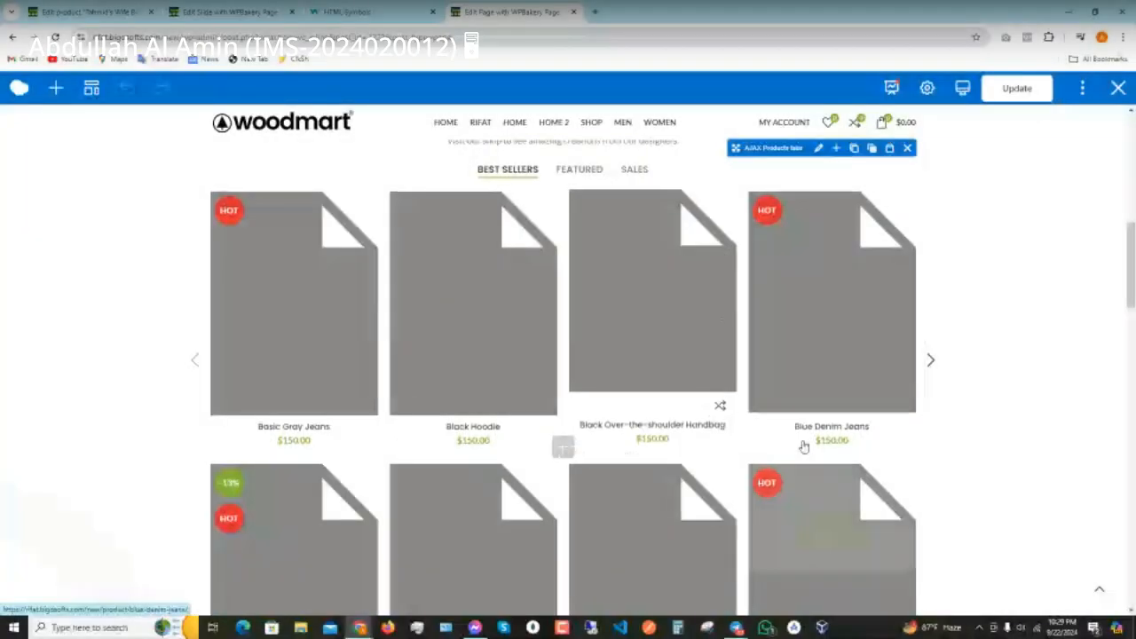
pyautogui.scroll(-1, 463, 312)
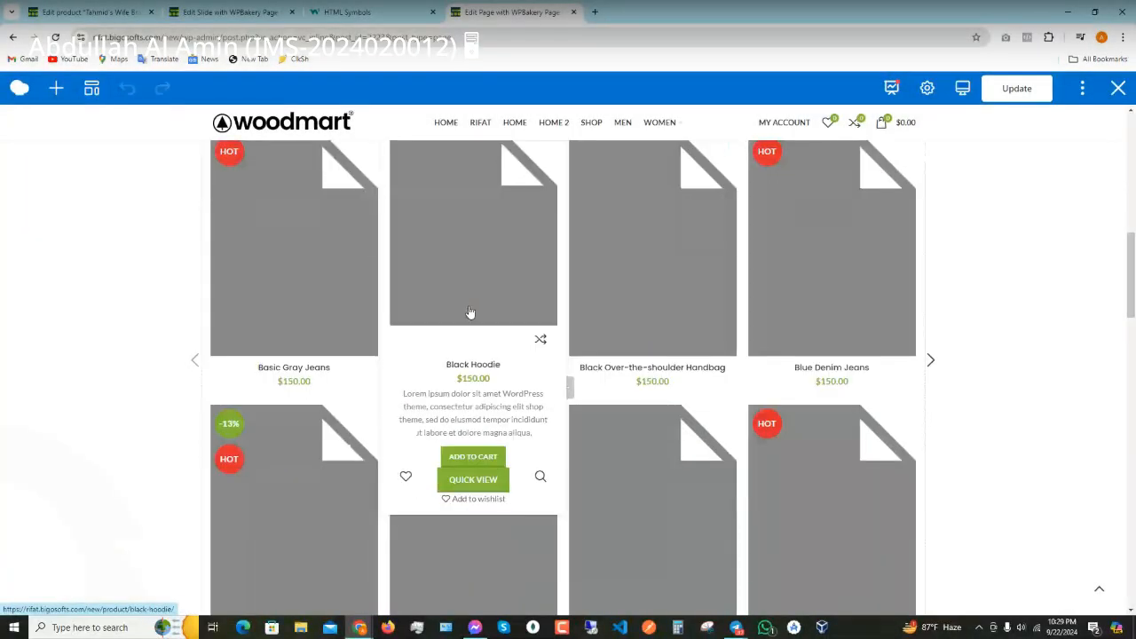
pyautogui.scroll(3, 470, 315)
pyautogui.scroll(-4, 556, 337)
# - Advance the Best Sellers carousel three pages to the Flamingo Tshirt and Green Hoodie set
pyautogui.click(931, 360)
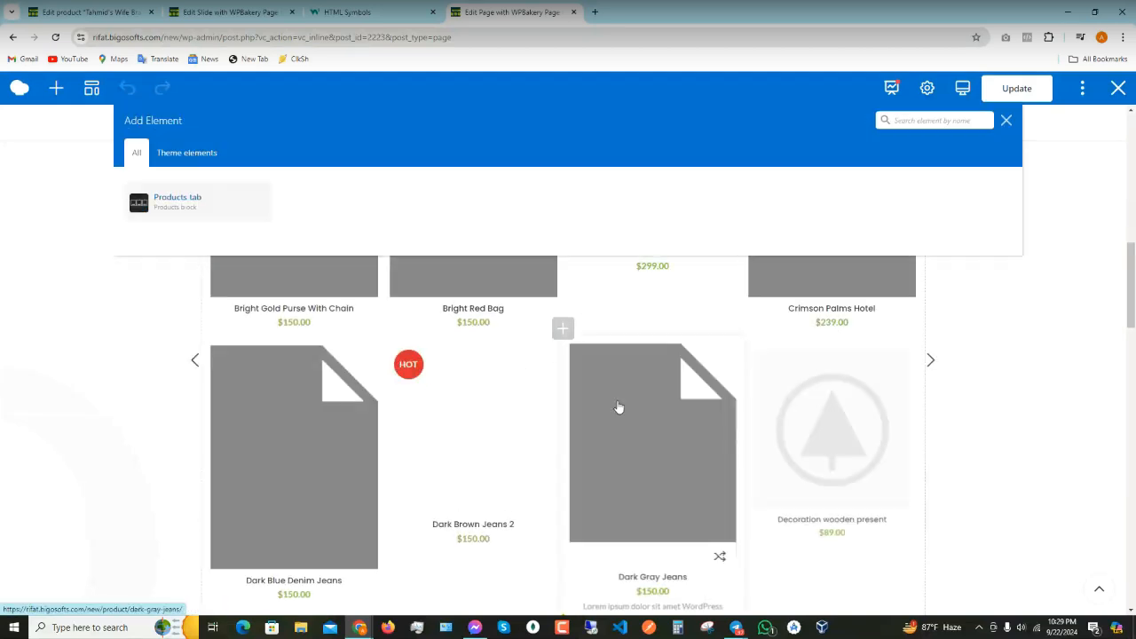
pyautogui.scroll(3, 618, 406)
pyautogui.scroll(-5, 618, 406)
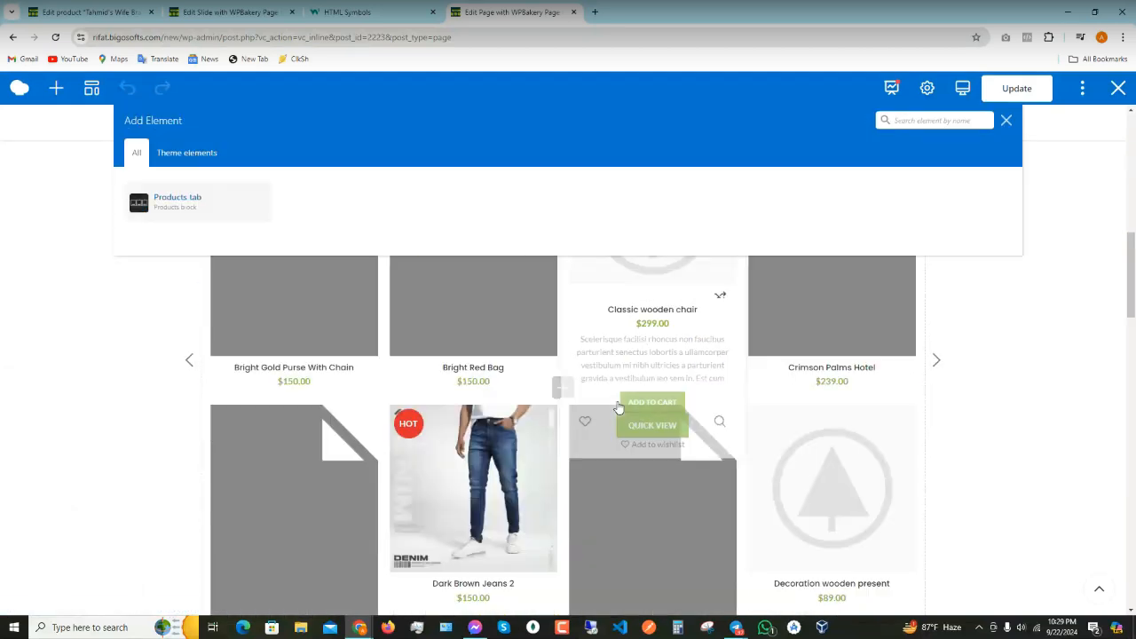
pyautogui.scroll(2, 619, 406)
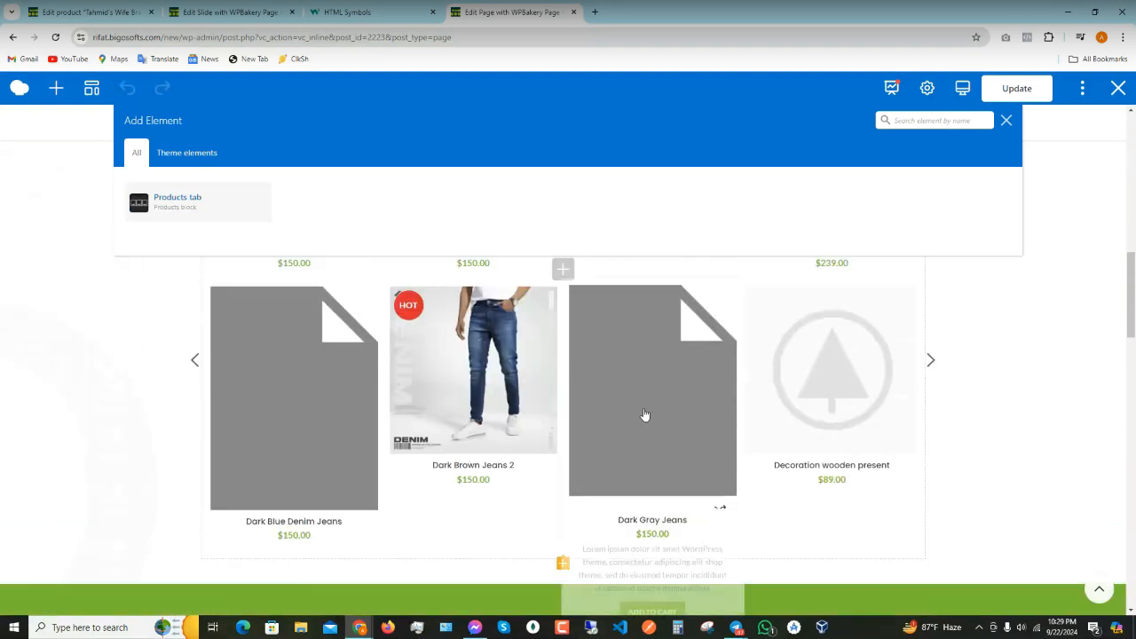
pyautogui.click(932, 365)
pyautogui.scroll(5, 619, 440)
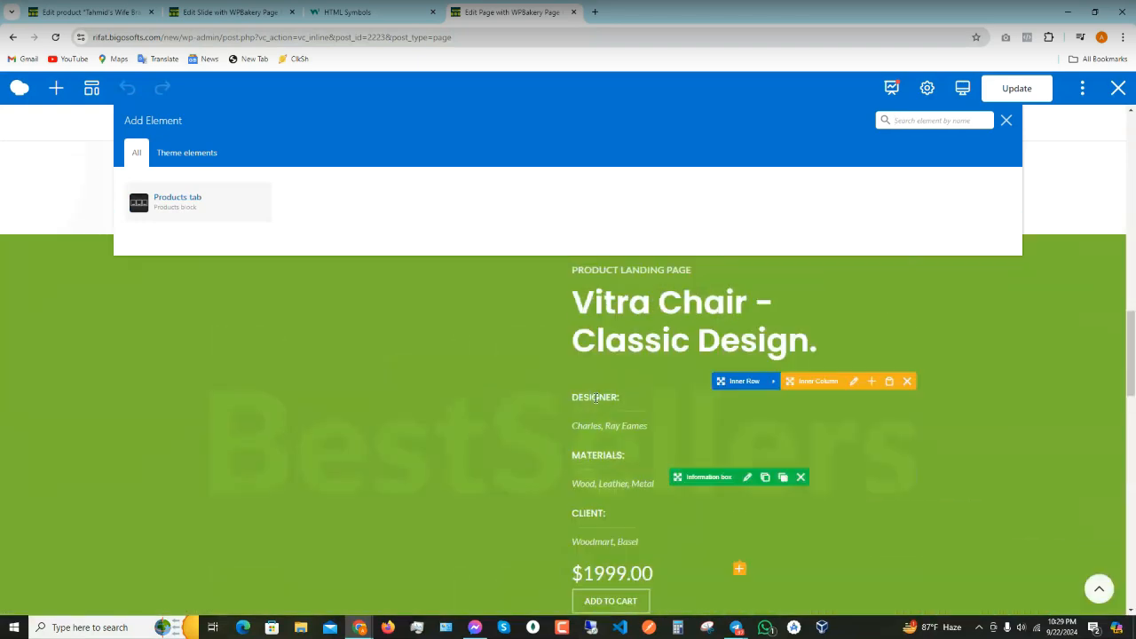
pyautogui.scroll(6, 596, 404)
pyautogui.scroll(-3, 563, 412)
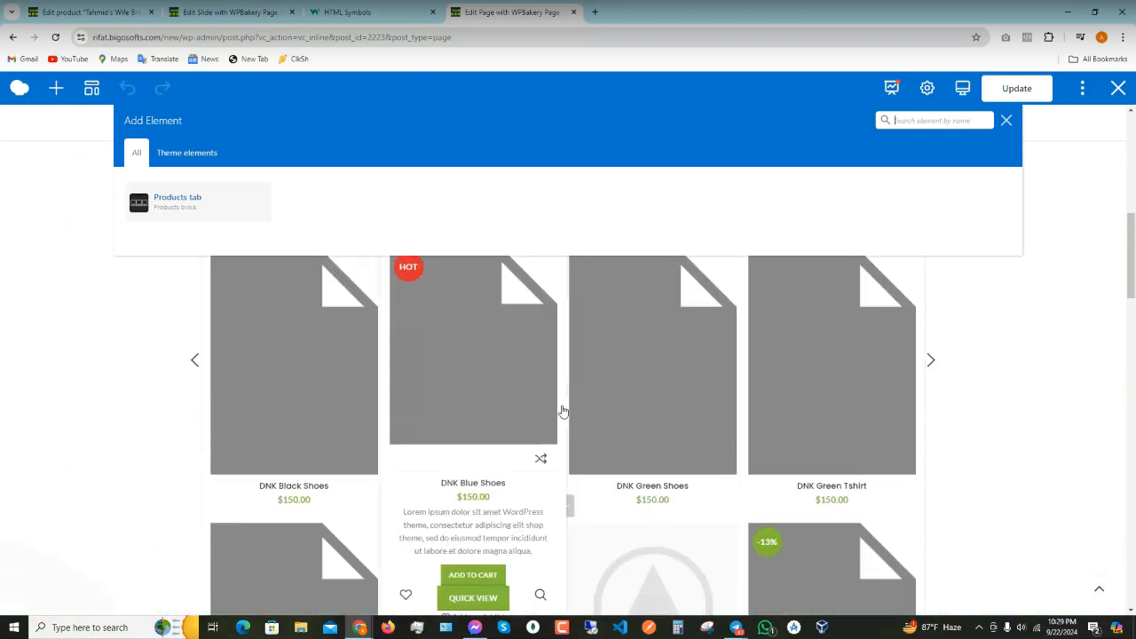
pyautogui.scroll(-5, 507, 393)
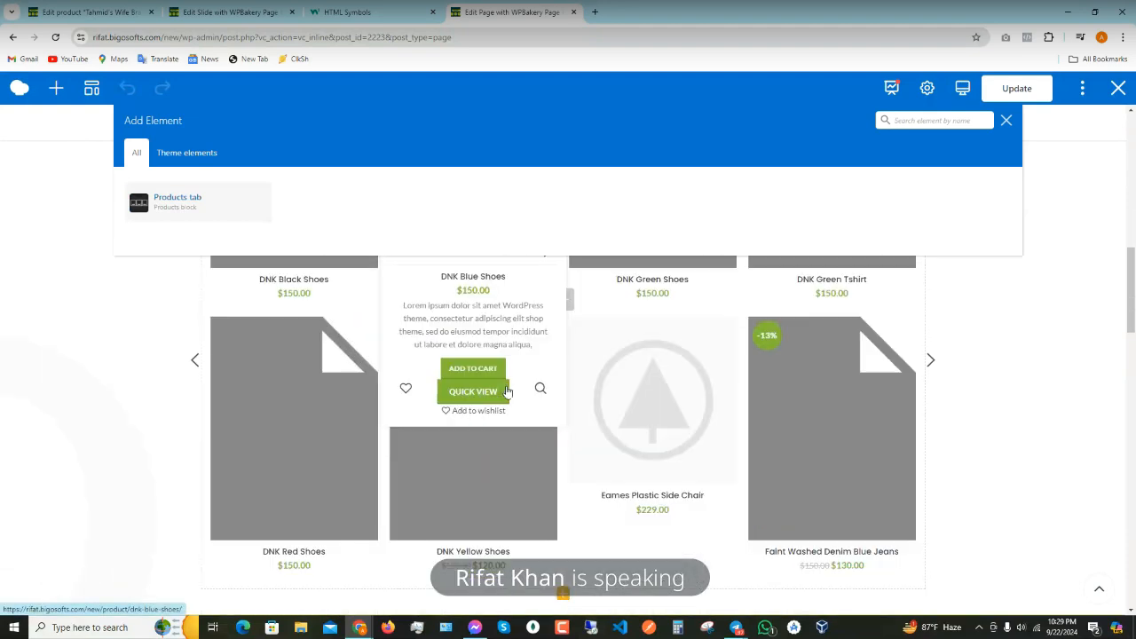
pyautogui.scroll(5, 506, 391)
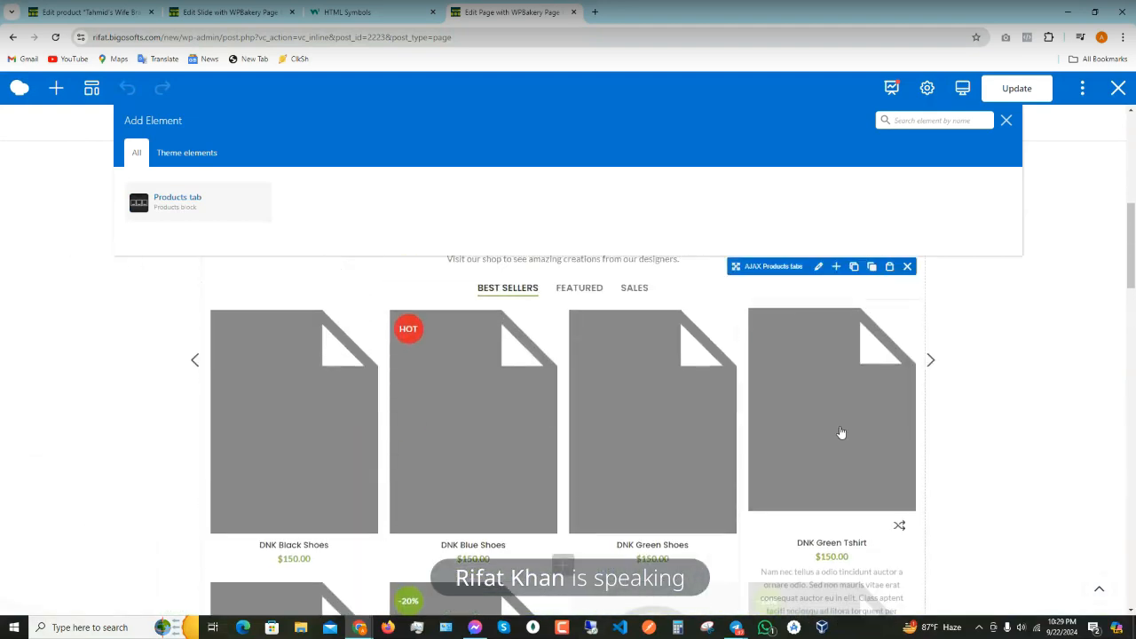
pyautogui.click(930, 360)
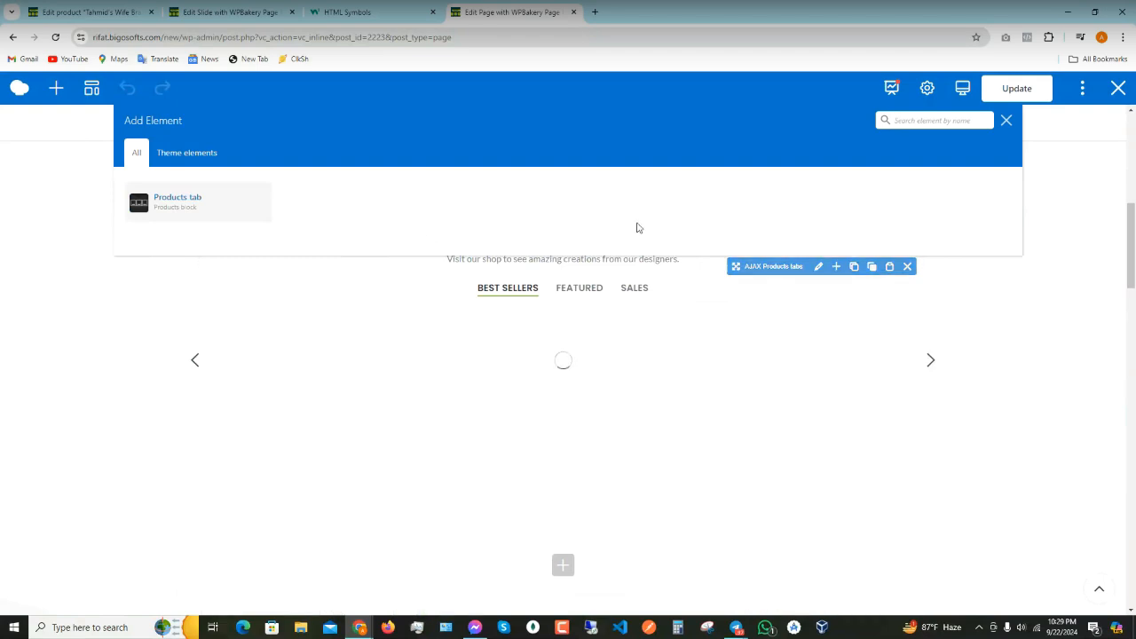
# - Dismiss the Add Element panel and click the tabs above the Best Sellers carousel
pyautogui.click(1005, 120)
pyautogui.scroll(-3, 612, 355)
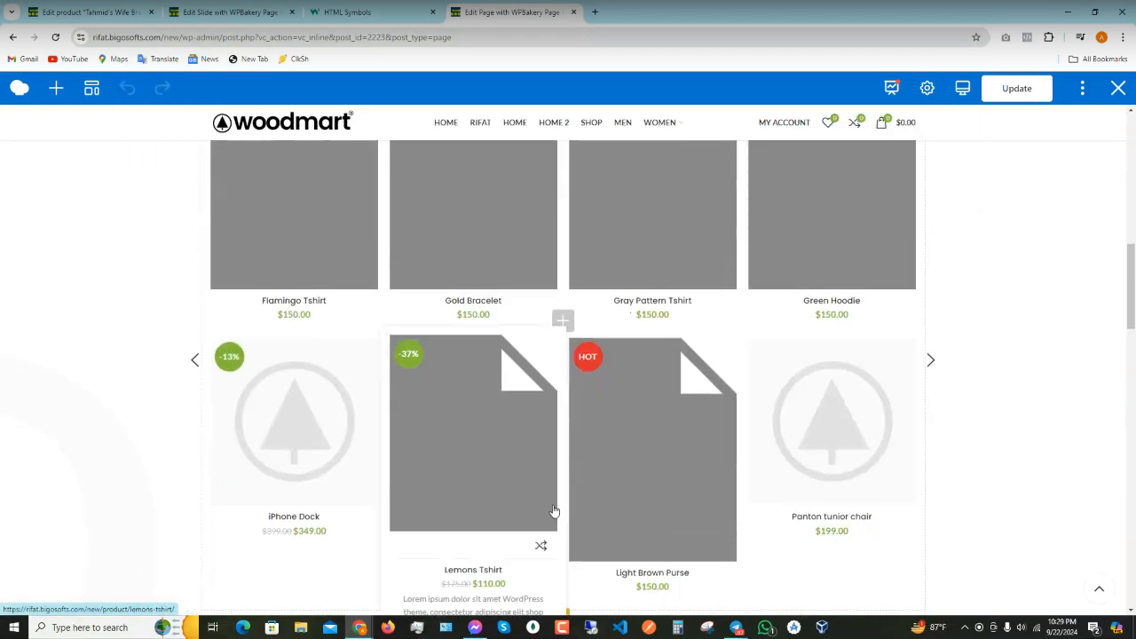
pyautogui.scroll(-2, 550, 508)
pyautogui.scroll(3, 557, 505)
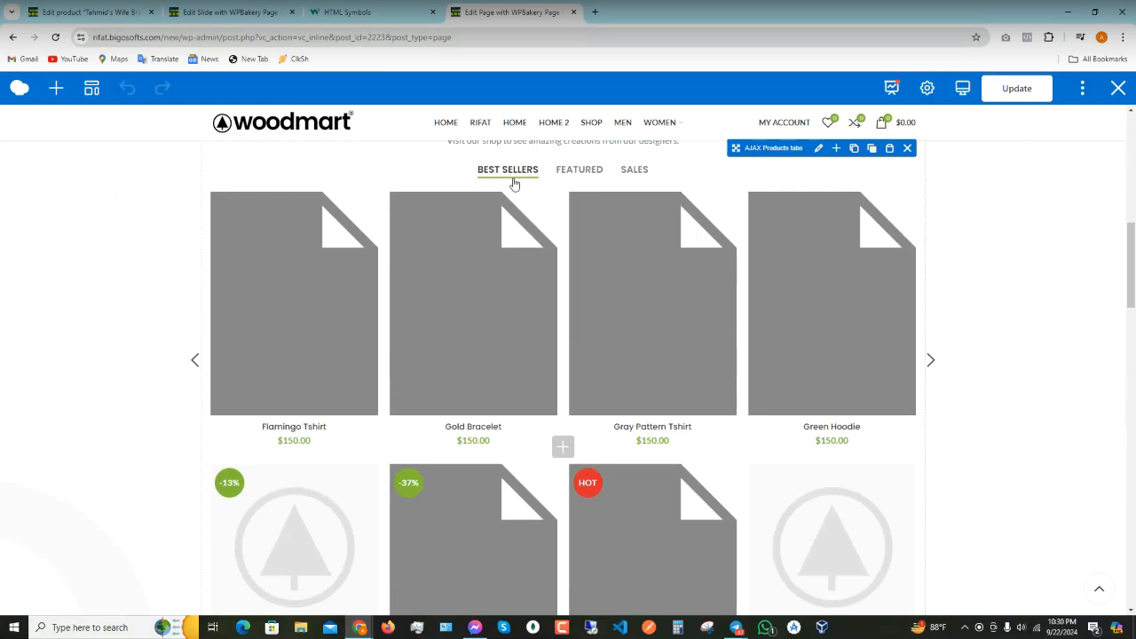
pyautogui.click(570, 174)
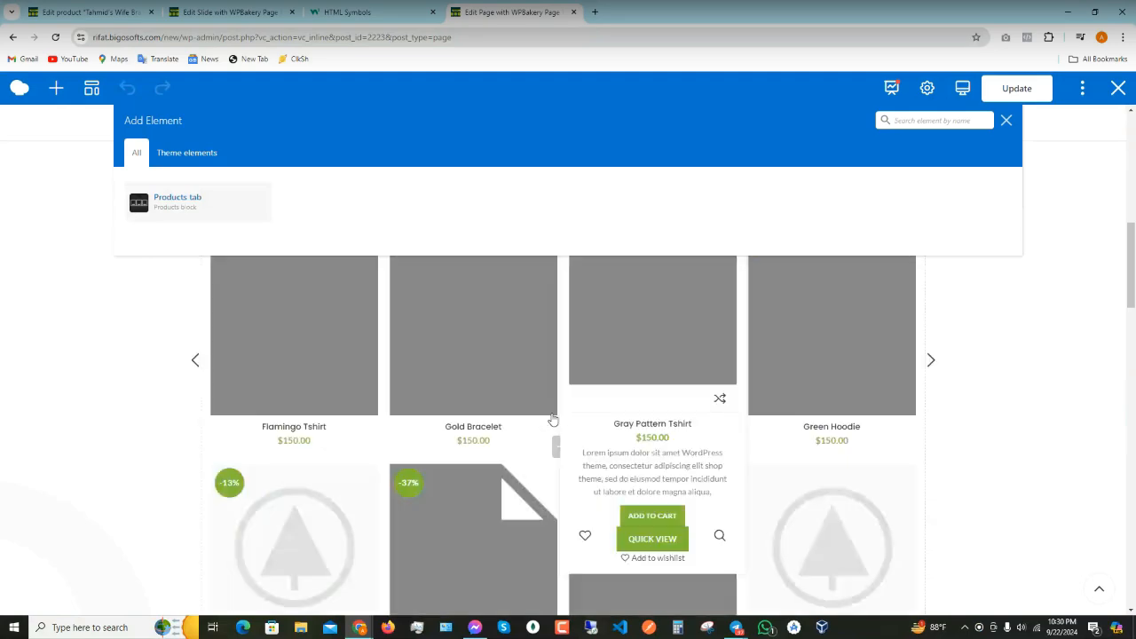
pyautogui.click(381, 12)
# - Look over the bracelet's 500/450 prices, categories and product settings, then reload the edit page
pyautogui.click(88, 12)
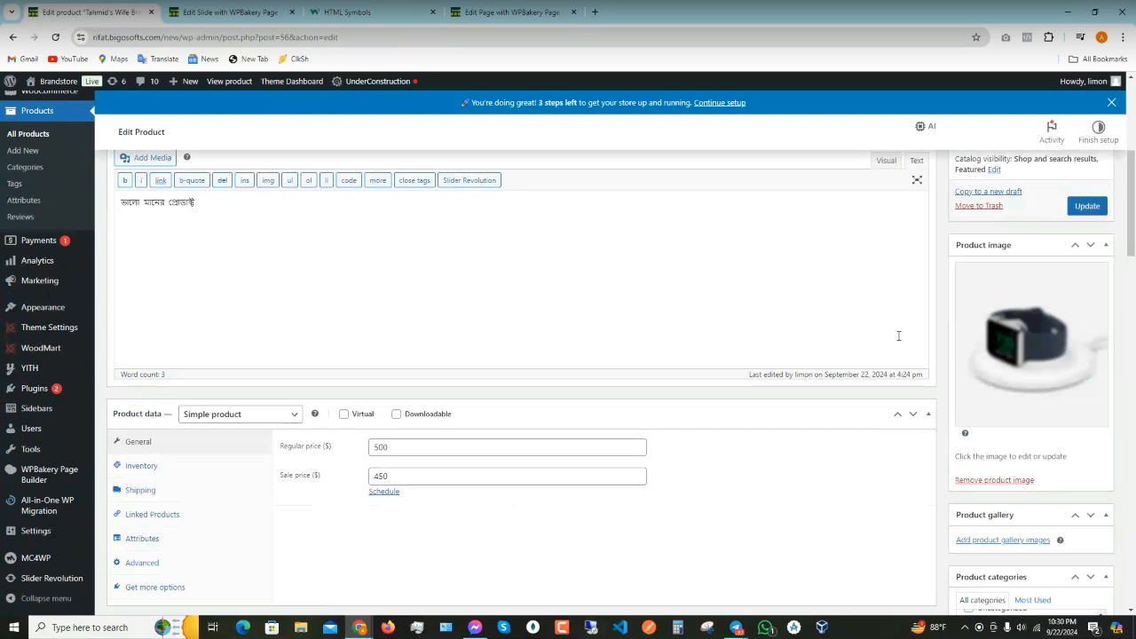
pyautogui.scroll(-3, 818, 332)
pyautogui.scroll(-1, 1029, 364)
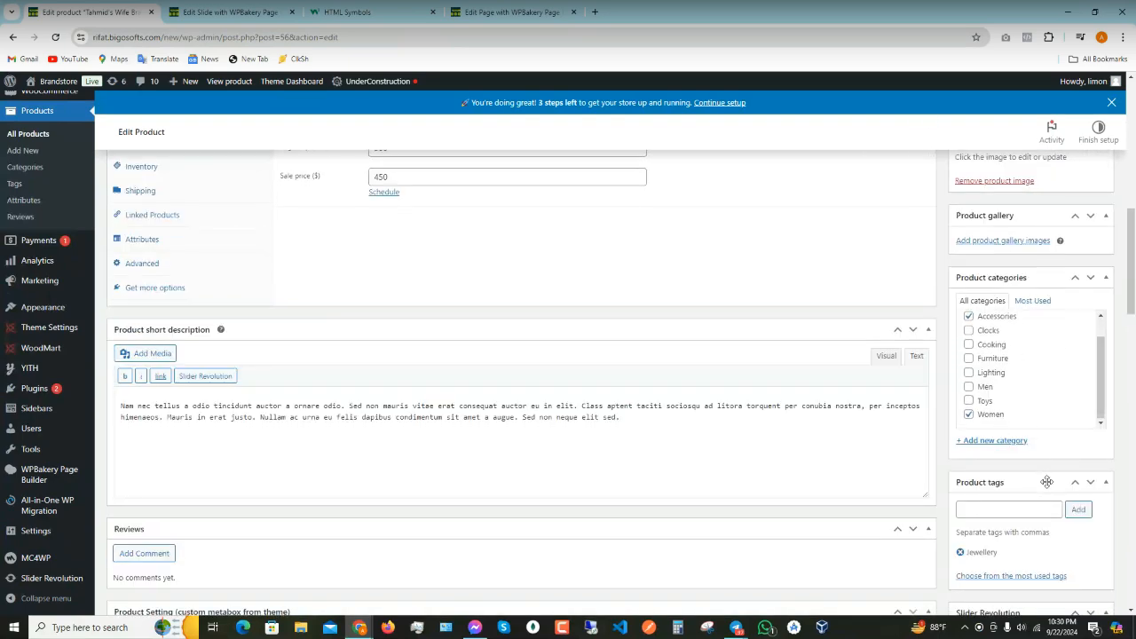
pyautogui.scroll(-5, 1047, 482)
pyautogui.scroll(-3, 1065, 417)
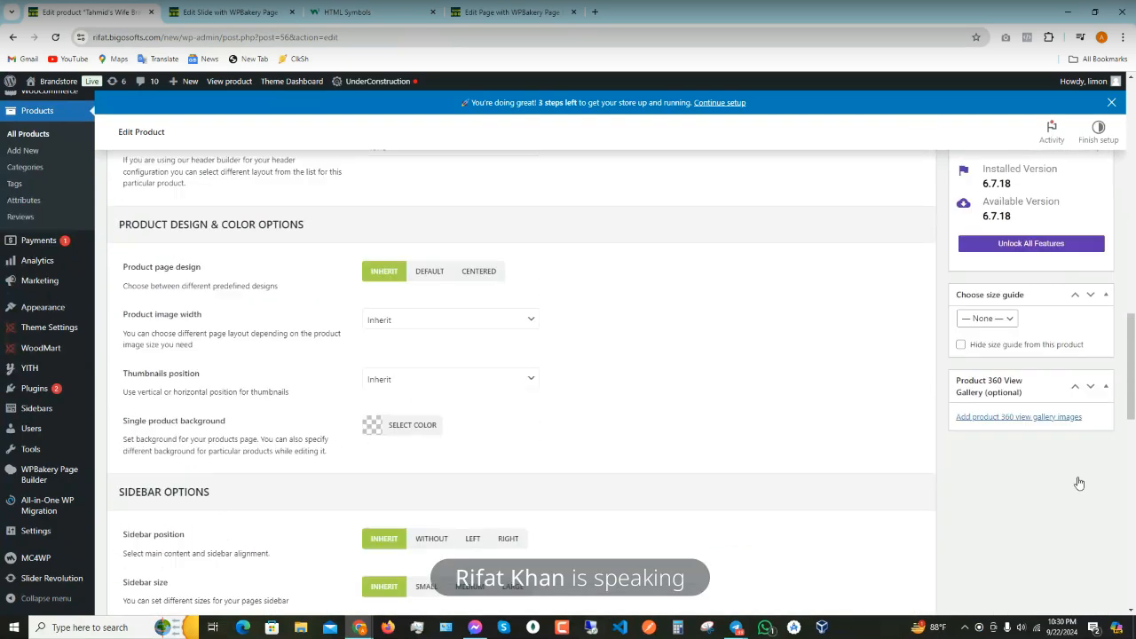
pyautogui.scroll(1, 1047, 430)
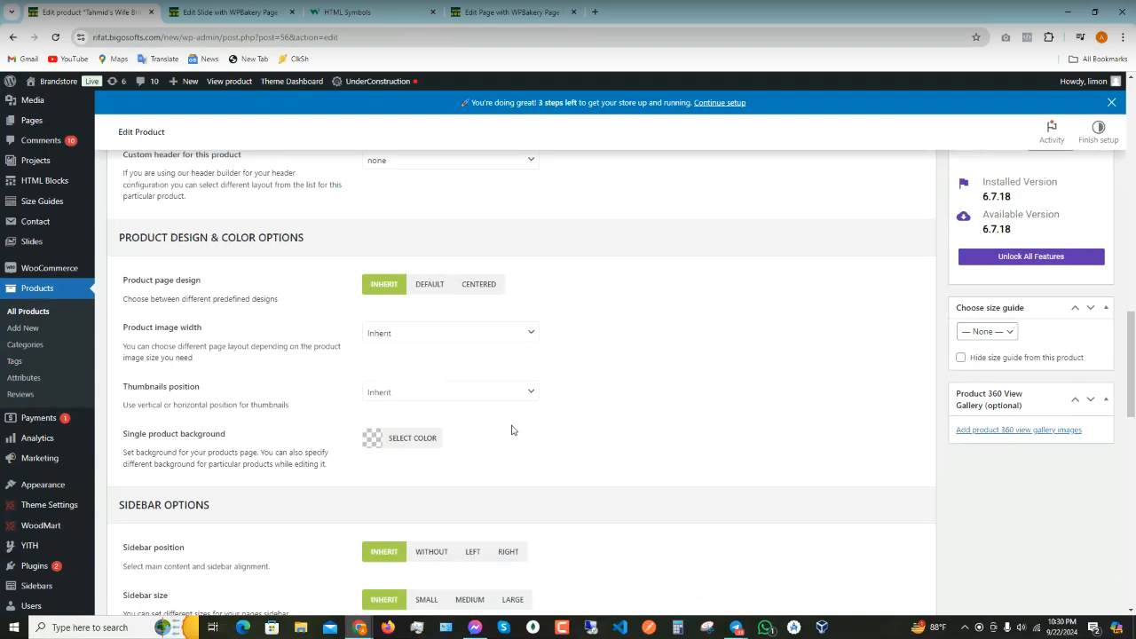
pyautogui.scroll(10, 515, 429)
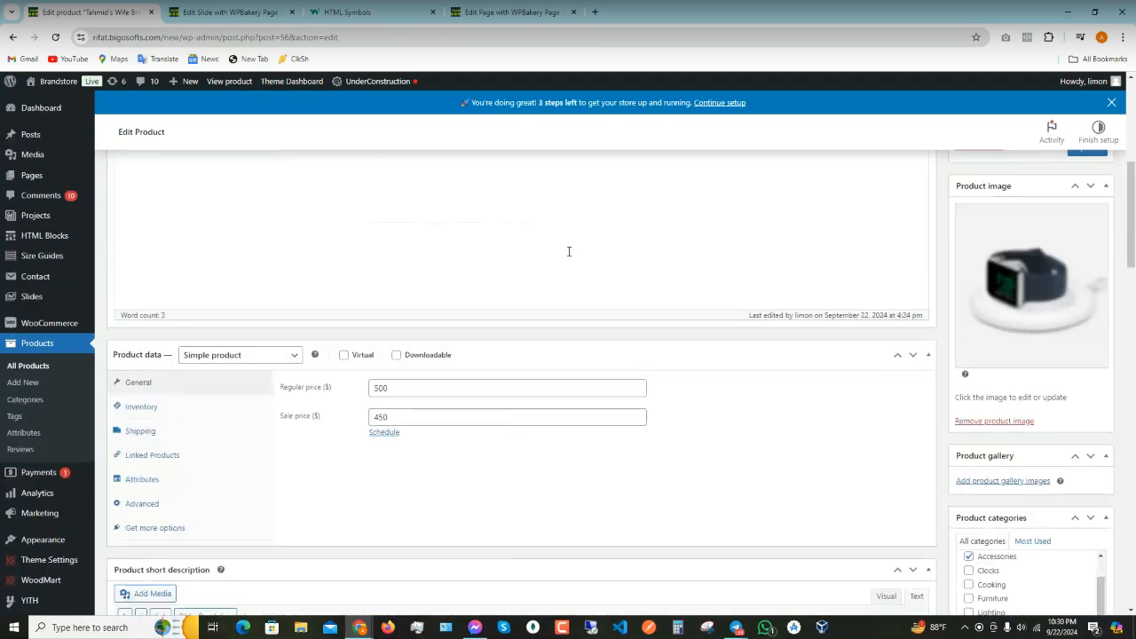
pyautogui.click(139, 86)
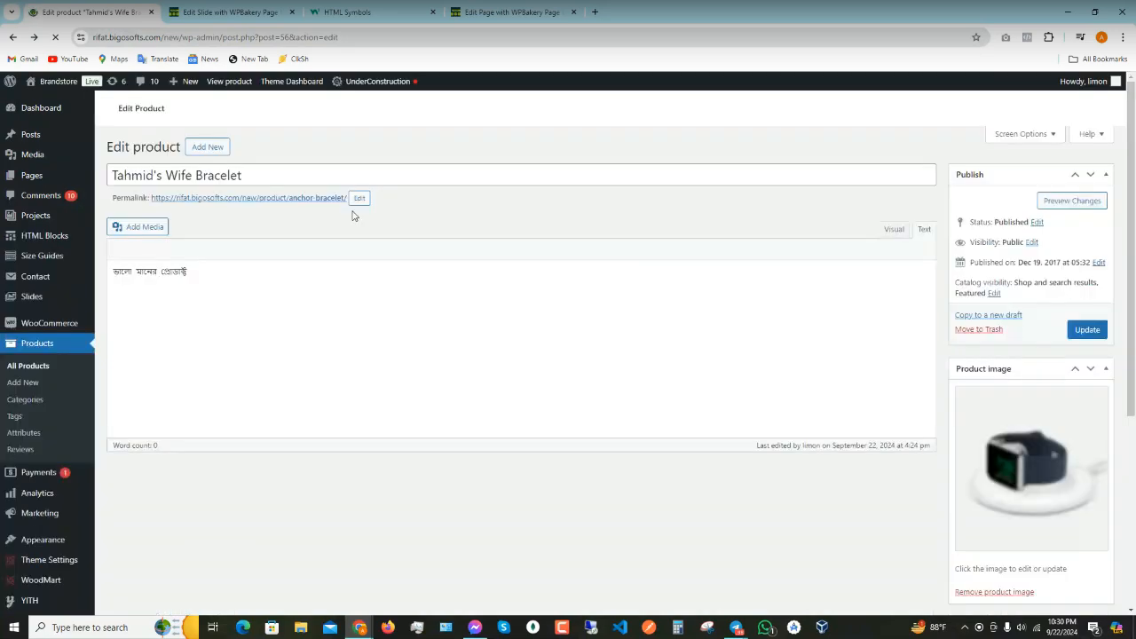
# - Search the products list for 'tahmid' so only the $450 Tahmid's Wife Bracelet row shows
pyautogui.scroll(-2, 353, 216)
pyautogui.click(13, 38)
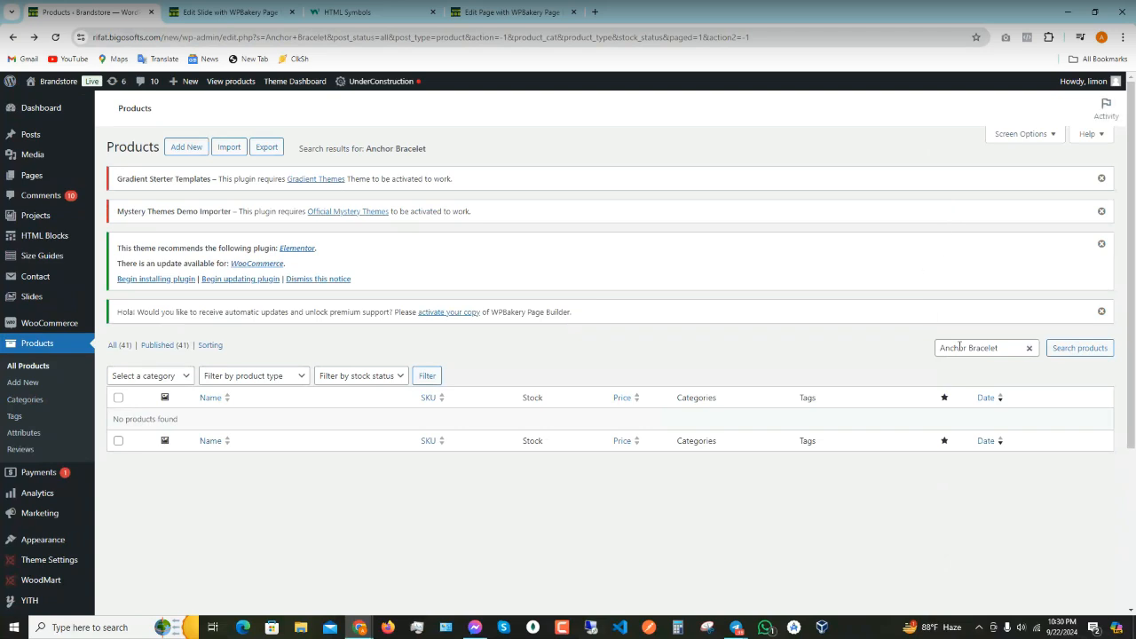
pyautogui.click(972, 349)
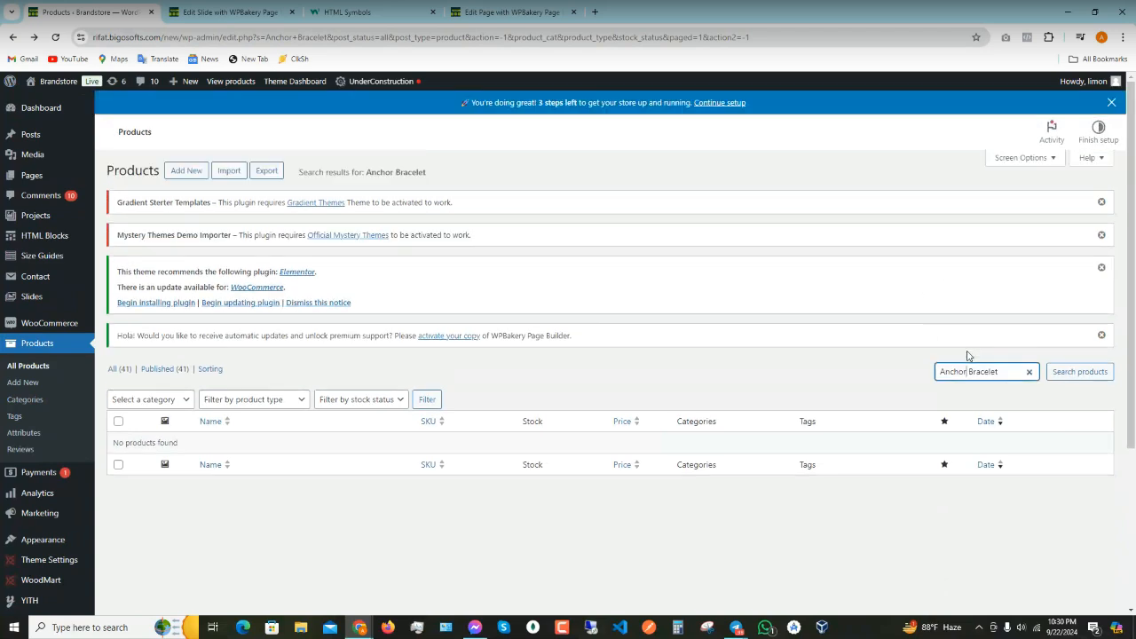
pyautogui.doubleClick(968, 371)
pyautogui.click(469, 8)
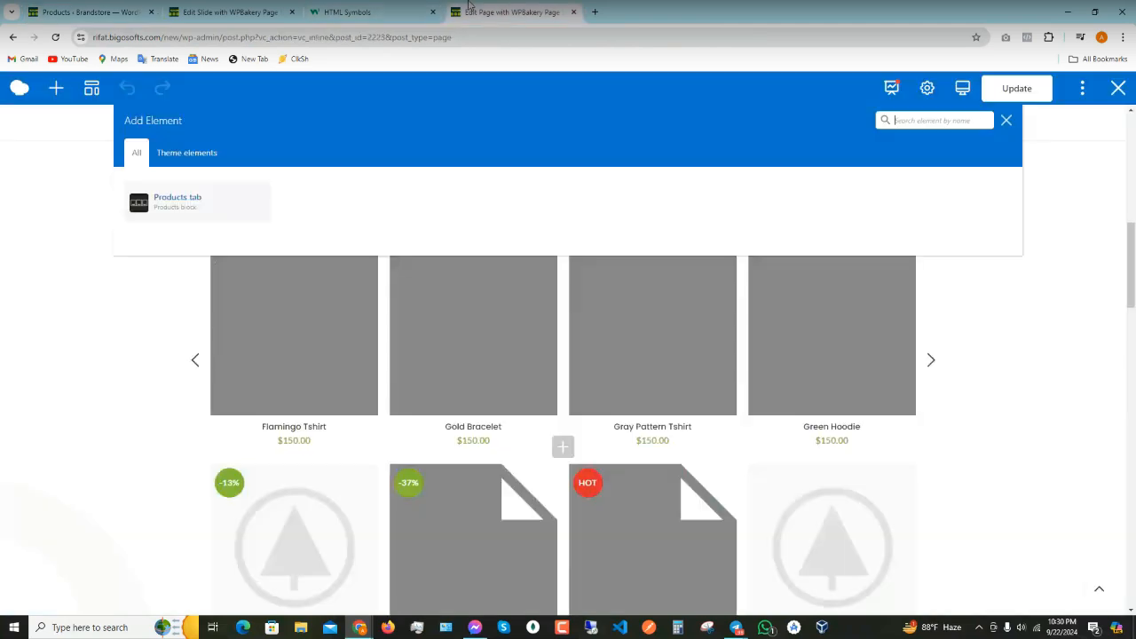
pyautogui.click(103, 6)
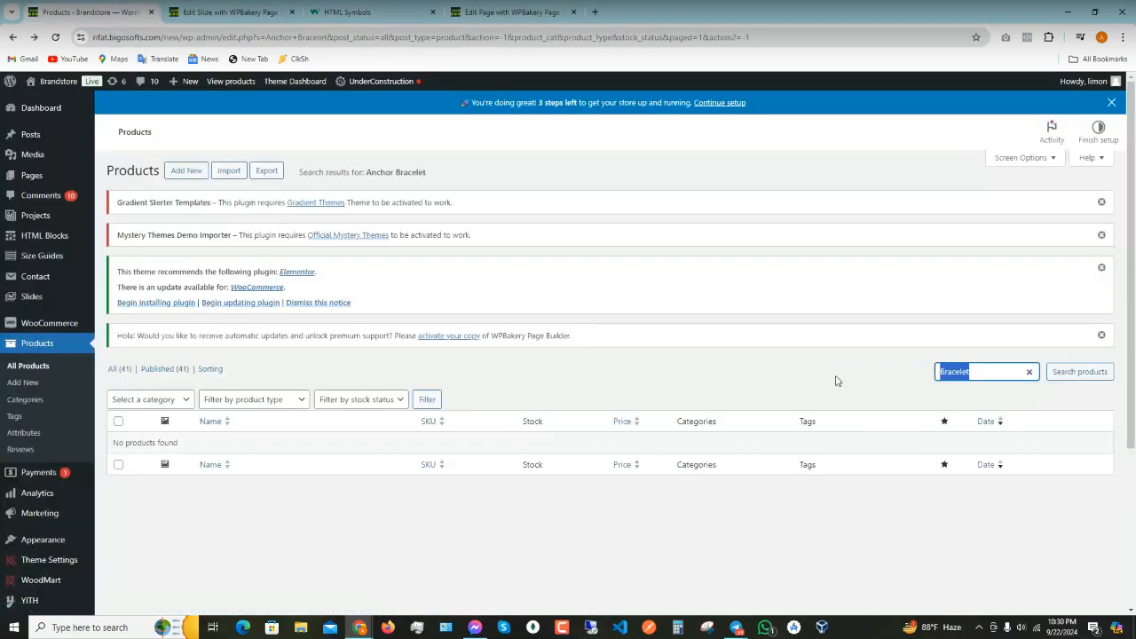
pyautogui.write('tahmid')
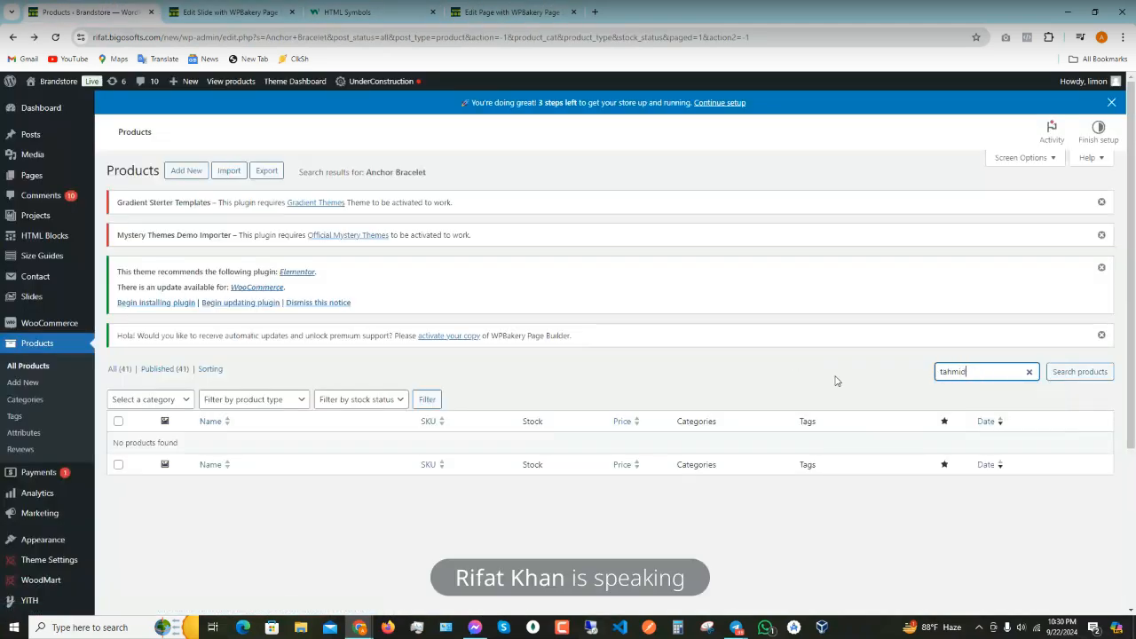
pyautogui.click(1051, 372)
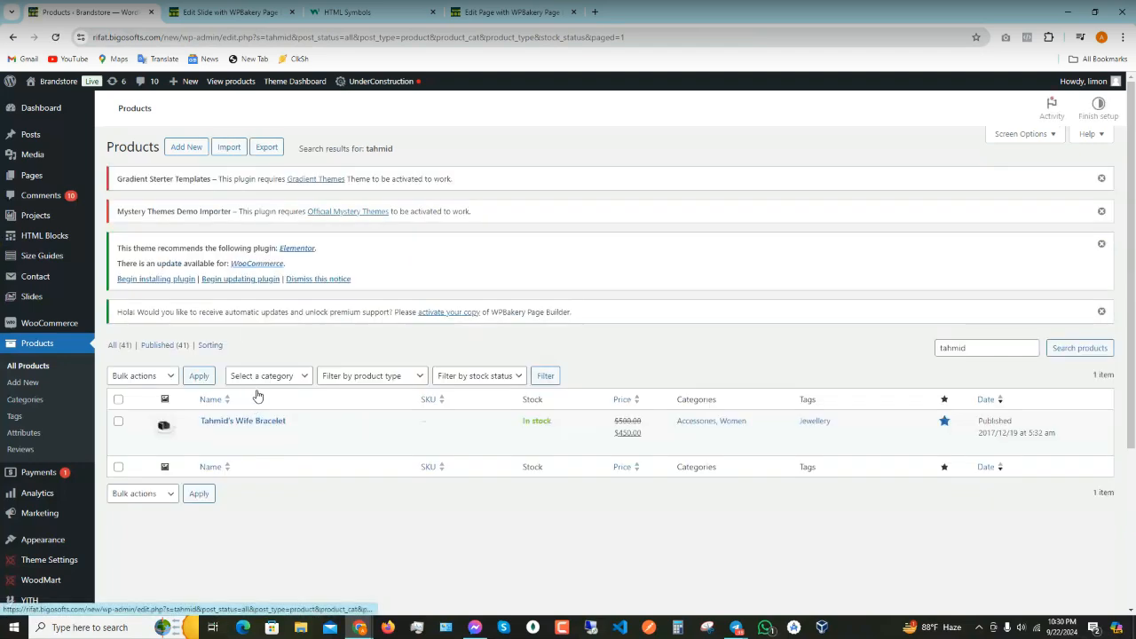
pyautogui.scroll(-1, 255, 384)
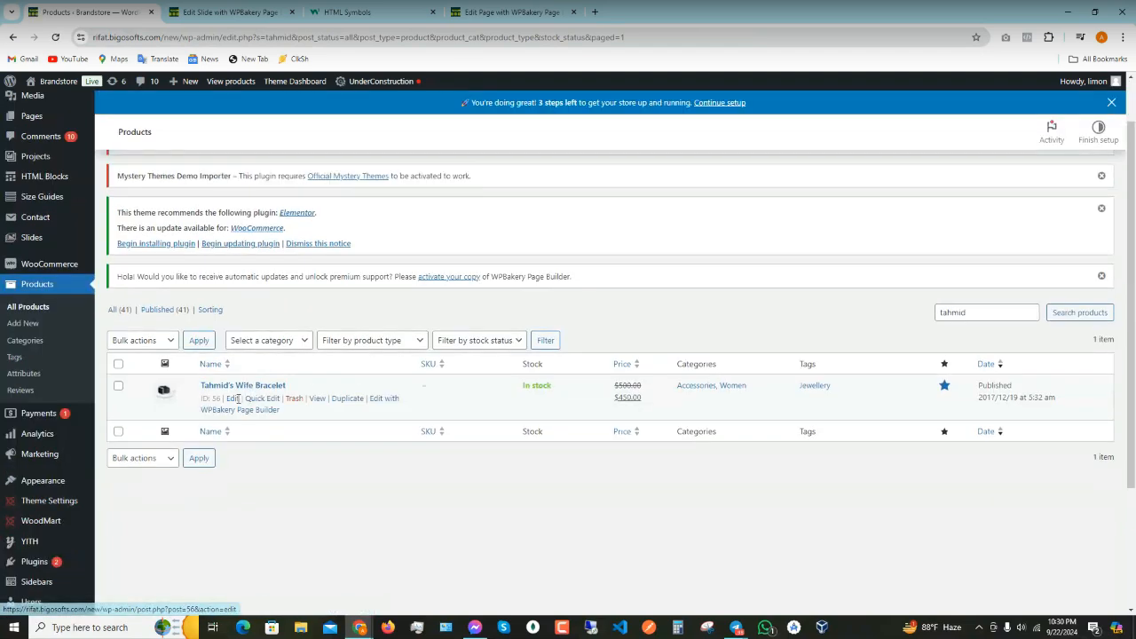
# - Open Quick Edit on Tahmid's Wife Bracelet and scroll to its prices and Featured checkbox
pyautogui.click(263, 401)
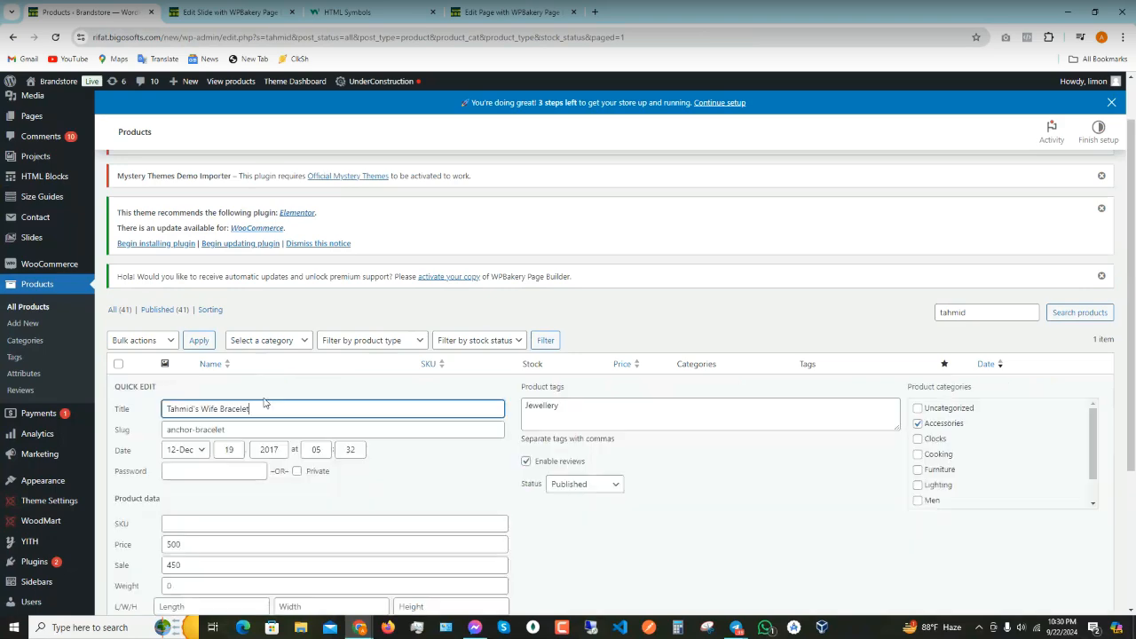
pyautogui.scroll(-2, 532, 488)
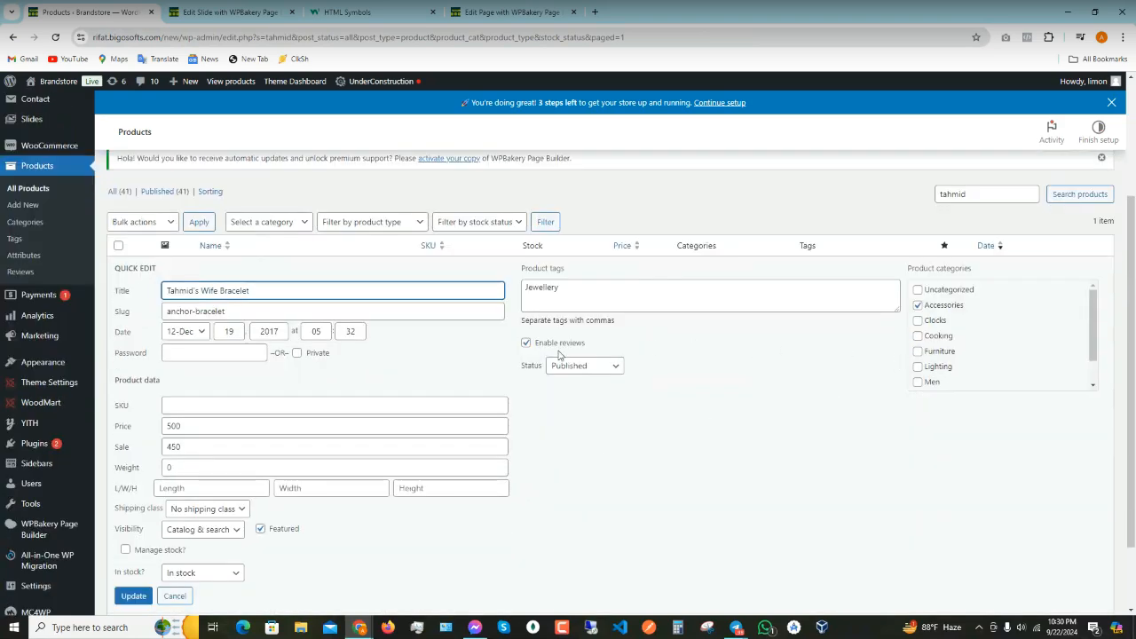
pyautogui.scroll(-1, 235, 371)
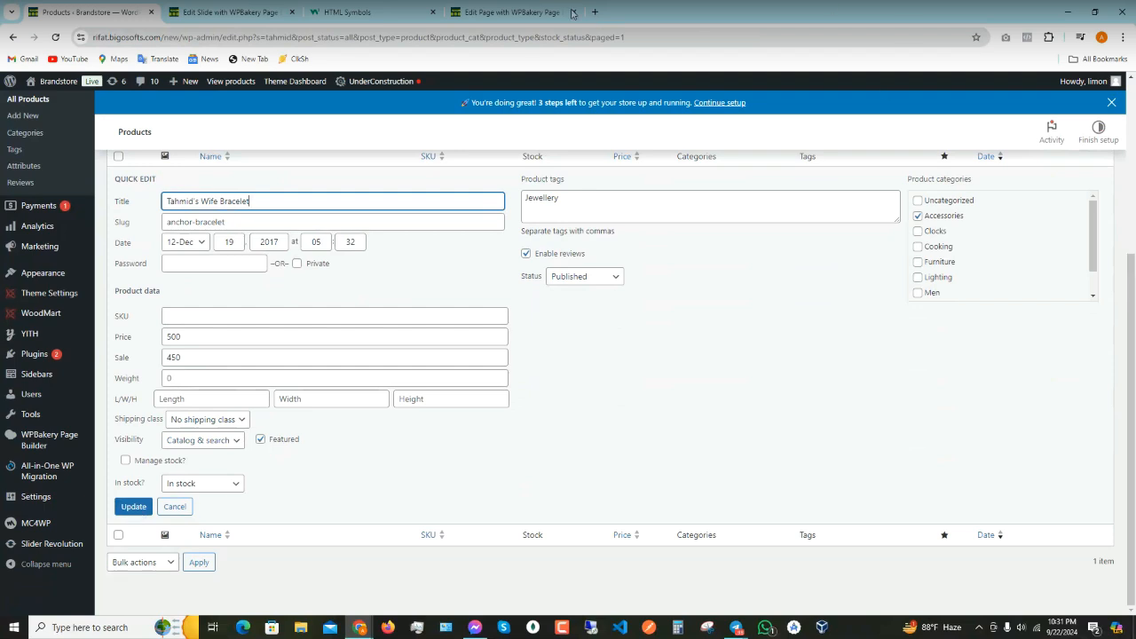
pyautogui.click(502, 11)
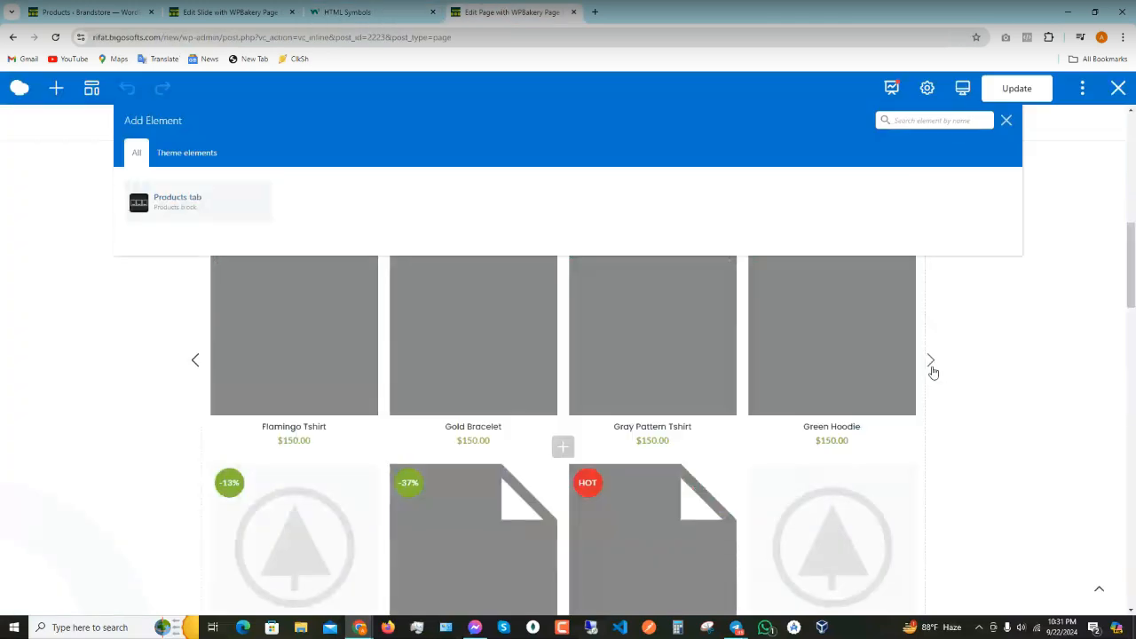
pyautogui.click(931, 366)
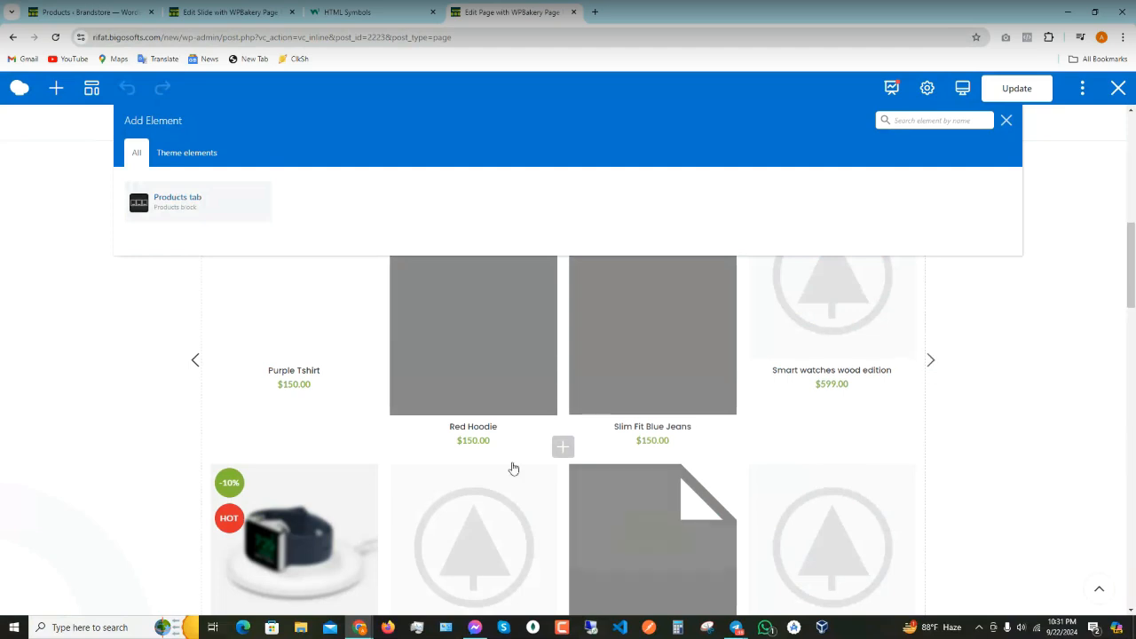
pyautogui.scroll(-2, 358, 471)
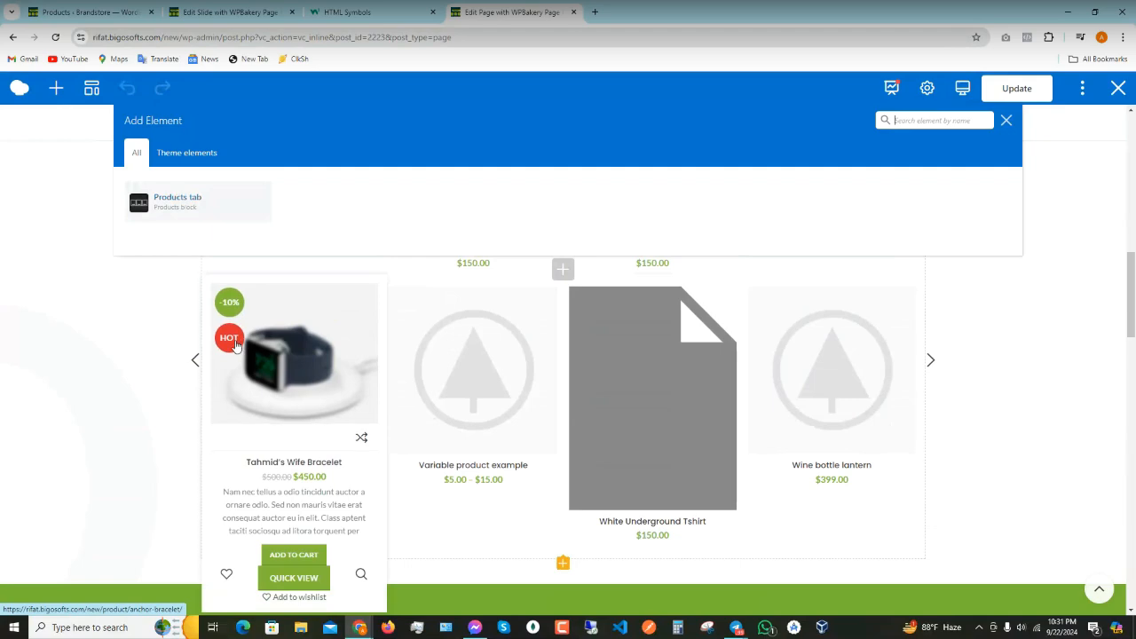
pyautogui.scroll(-3, 479, 467)
pyautogui.scroll(4, 474, 458)
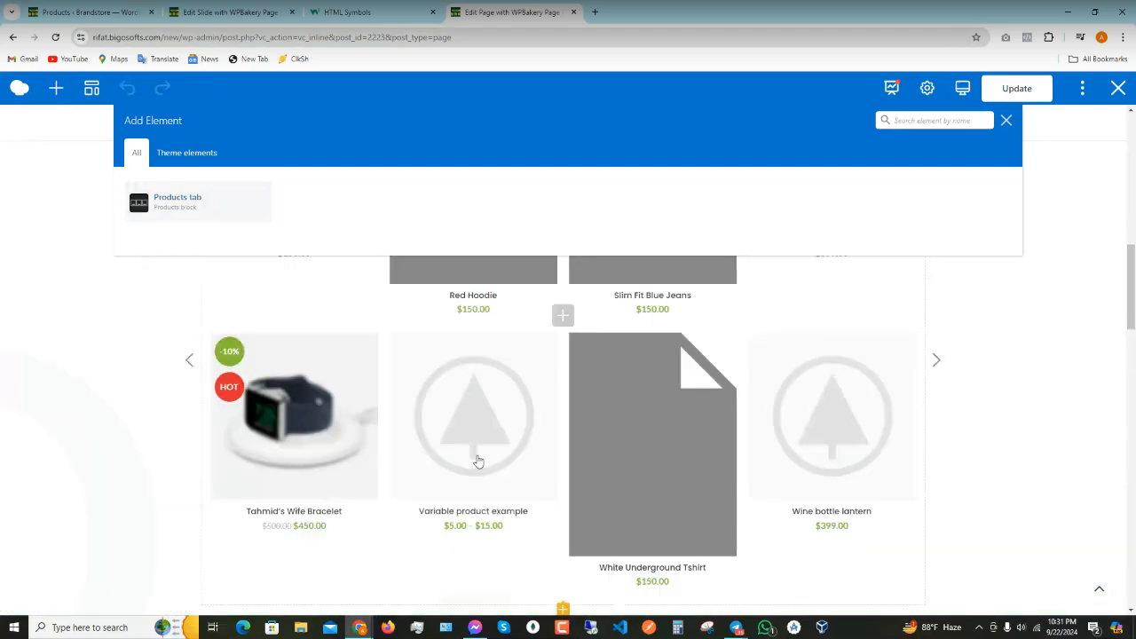
pyautogui.scroll(-2, 266, 470)
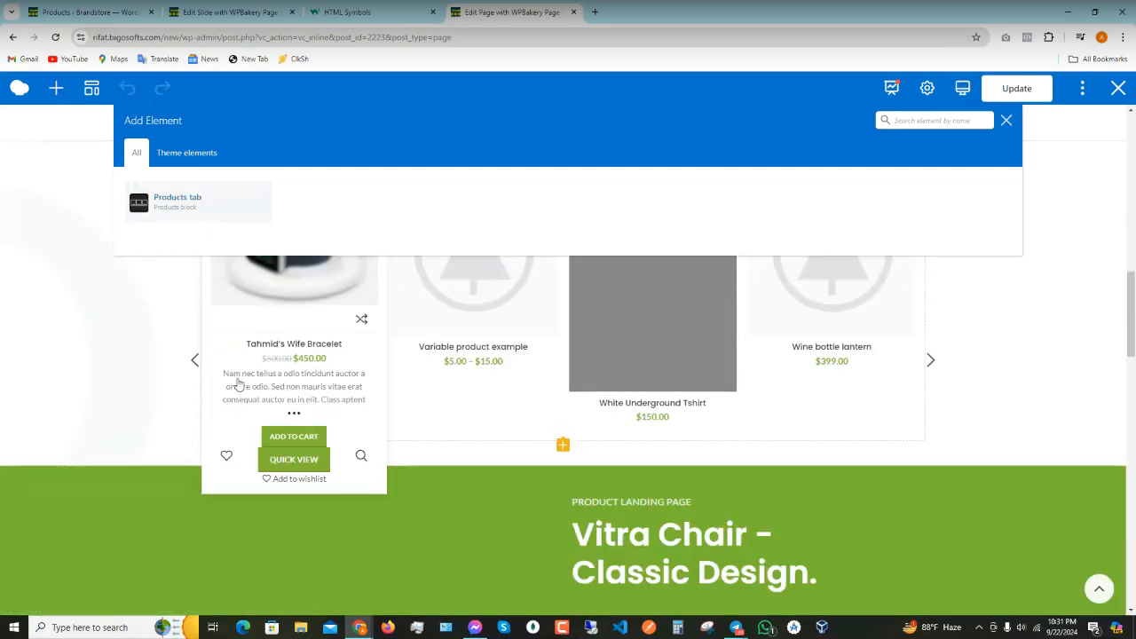
pyautogui.click(340, 10)
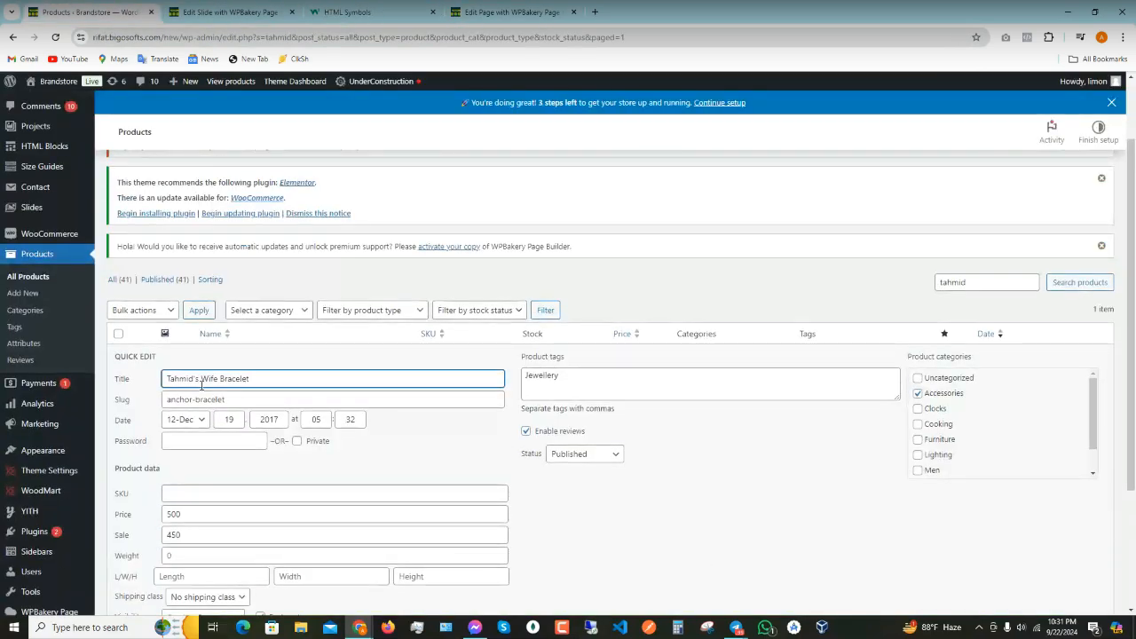
# - Cancel the bracelet's Quick Edit without saving and open its full Edit Product page
pyautogui.scroll(-2, 204, 435)
pyautogui.click(174, 508)
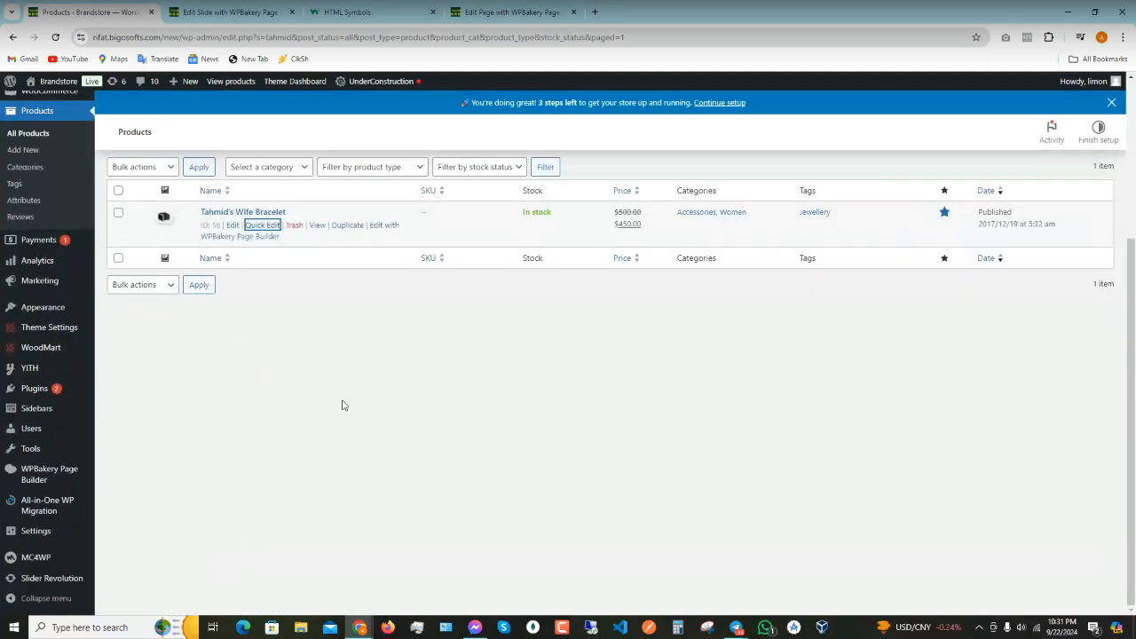
pyautogui.click(231, 227)
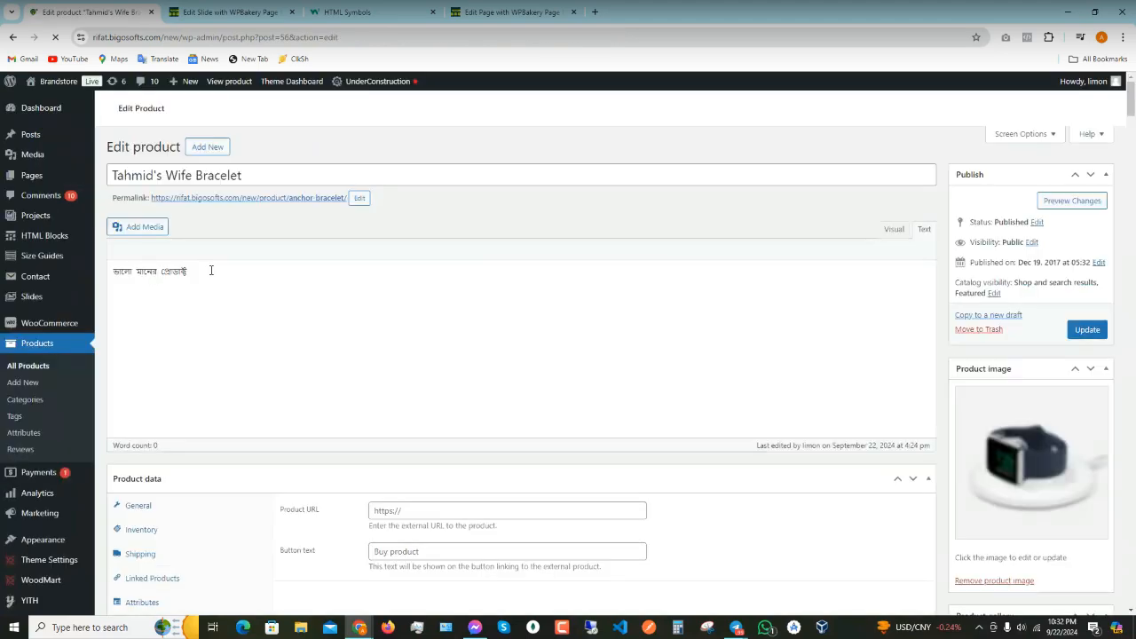
# - Replace the product short description with the Bengali text ভালো মানের প্রোডাক্ট
pyautogui.moveTo(211, 270); pyautogui.dragTo(43, 250)
pyautogui.hotkey('ctrl', 'c')
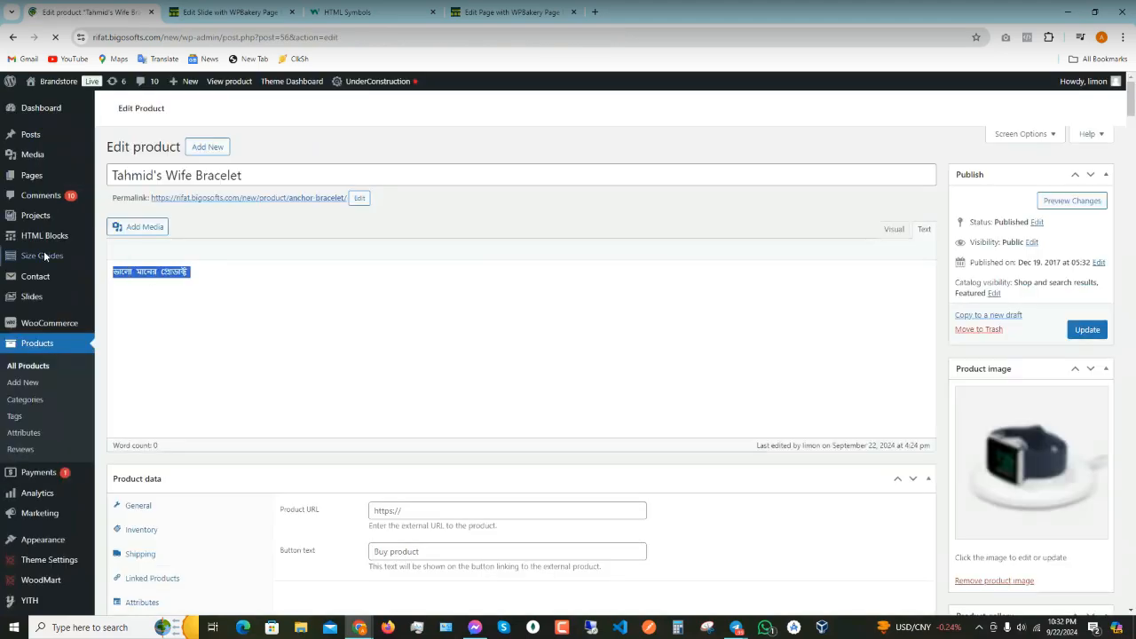
pyautogui.scroll(-1, 519, 323)
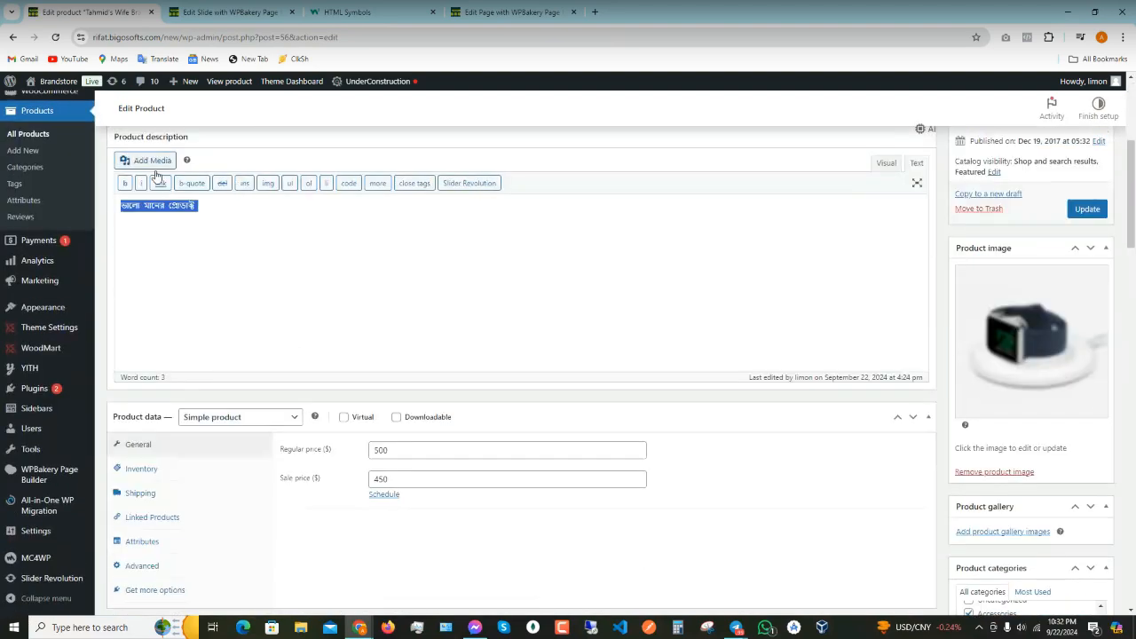
pyautogui.scroll(-7, 352, 269)
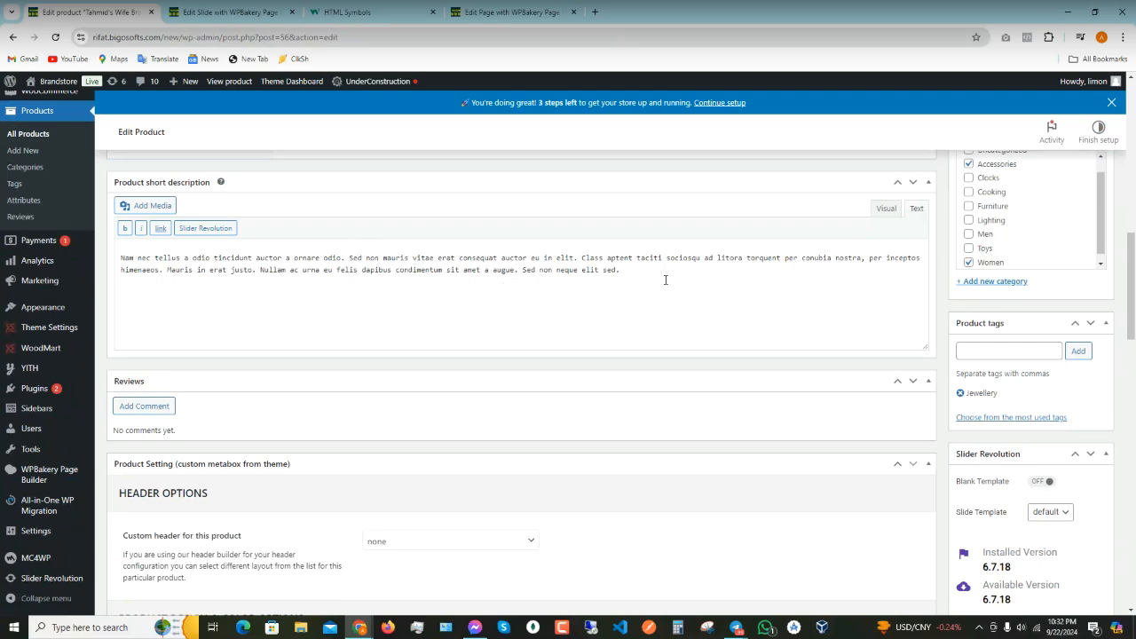
pyautogui.hotkey('ctrl', 'a')
pyautogui.hotkey('ctrl', 'v')
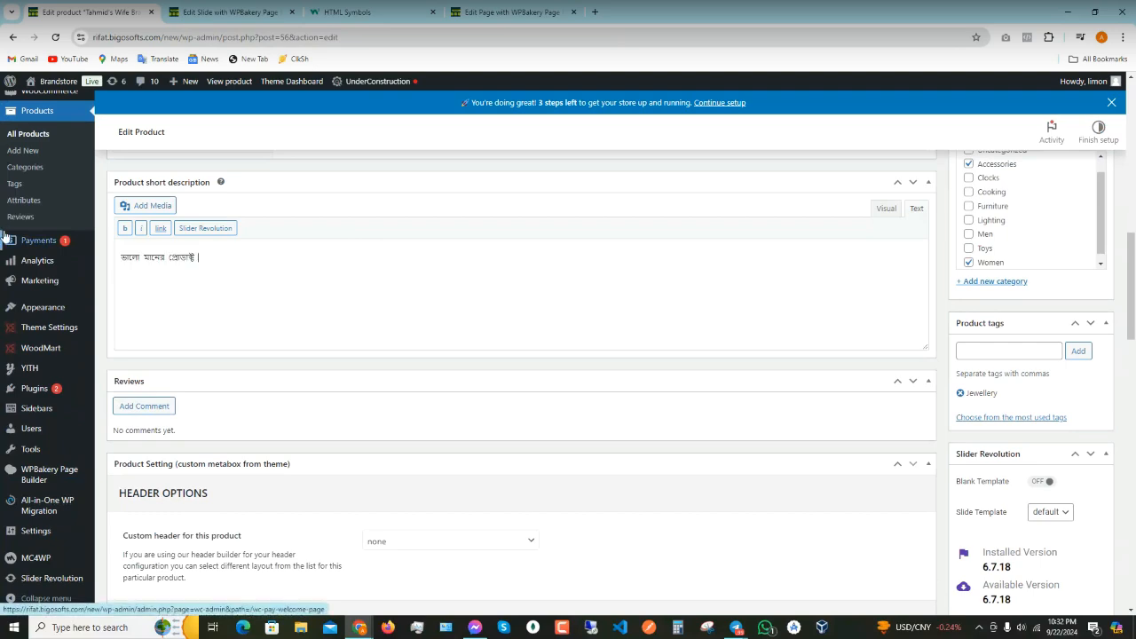
# - Save the bracelet product with Update
pyautogui.scroll(8, 283, 326)
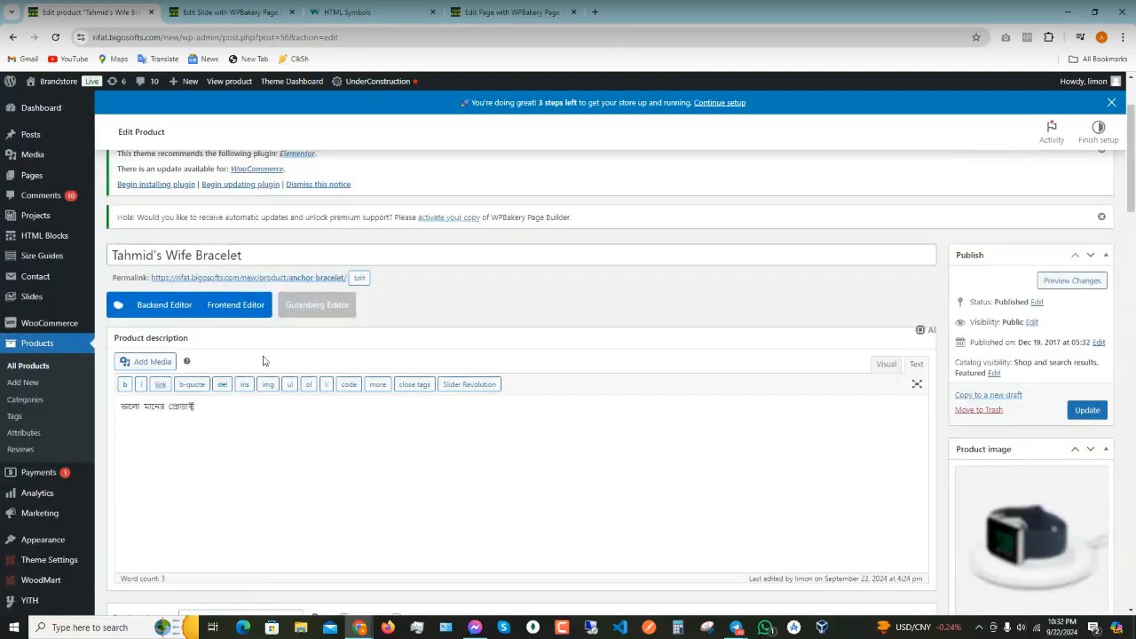
pyautogui.scroll(-2, 266, 355)
pyautogui.scroll(-2, 302, 401)
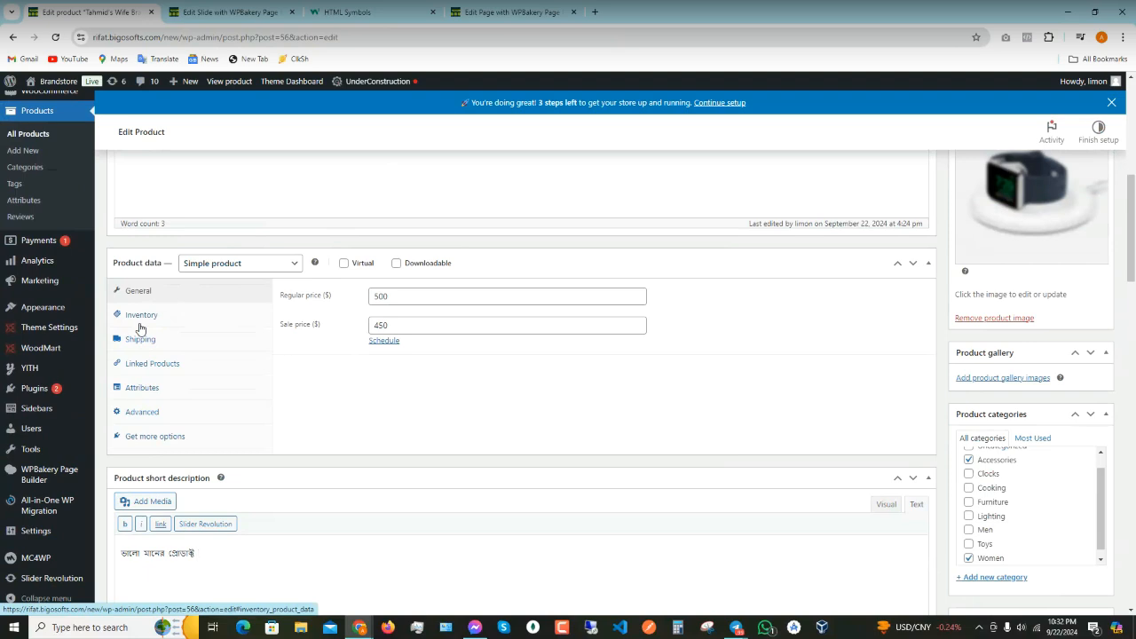
pyautogui.scroll(-5, 139, 328)
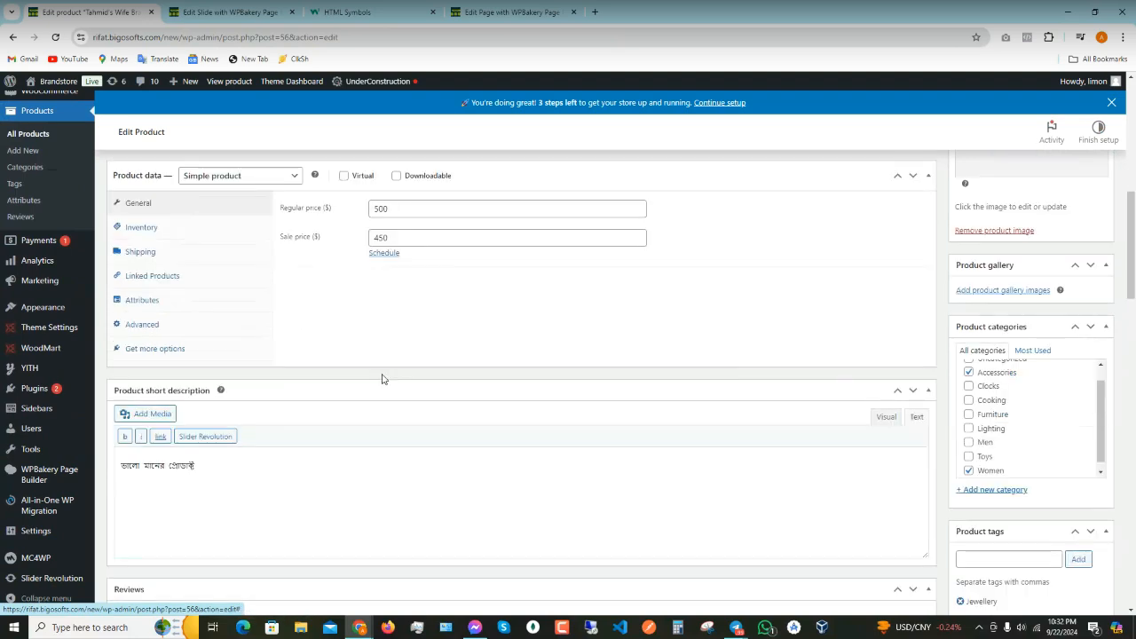
pyautogui.scroll(6, 1056, 399)
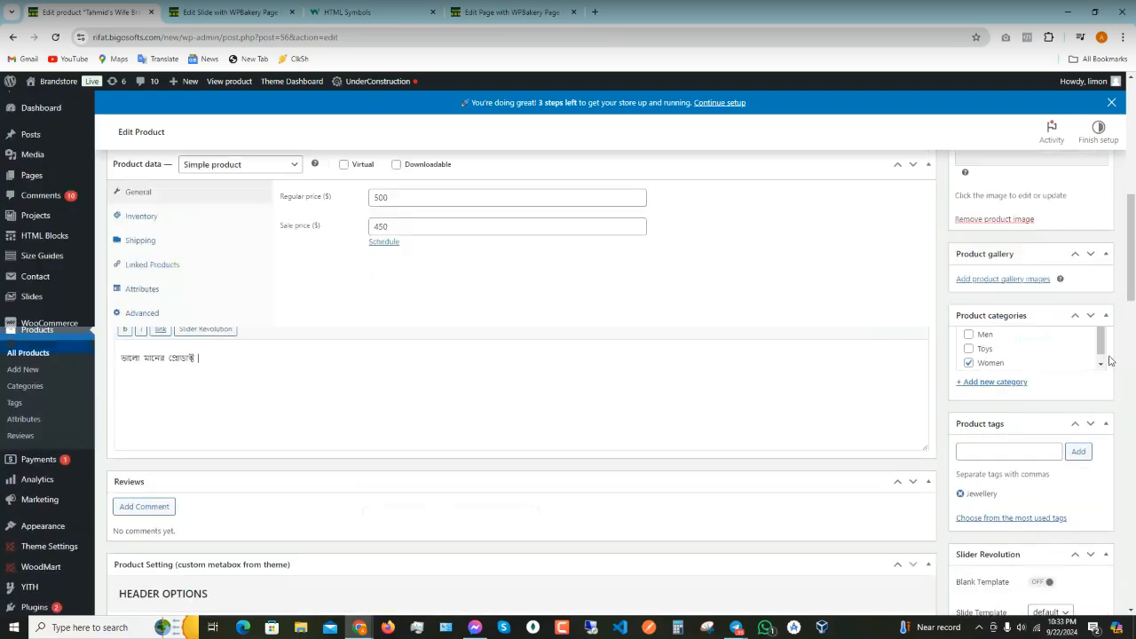
pyautogui.scroll(1, 1029, 371)
pyautogui.click(1086, 232)
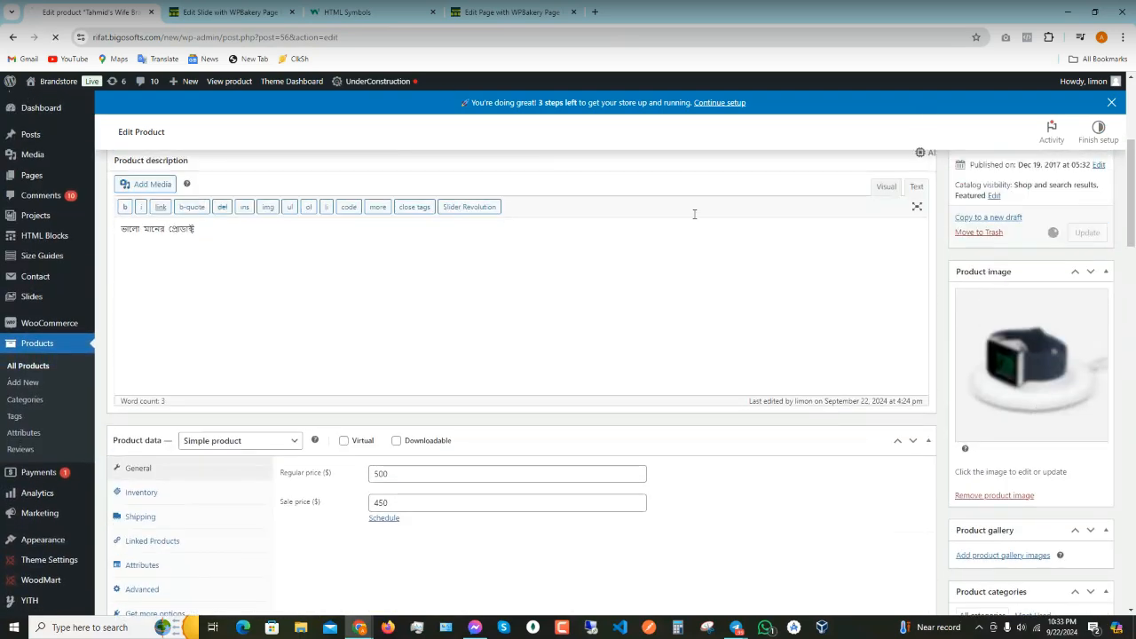
pyautogui.click(494, 10)
# - Load the storefront home page and show the Featured products carousel
pyautogui.moveTo(183, 37); pyautogui.dragTo(733, 71)
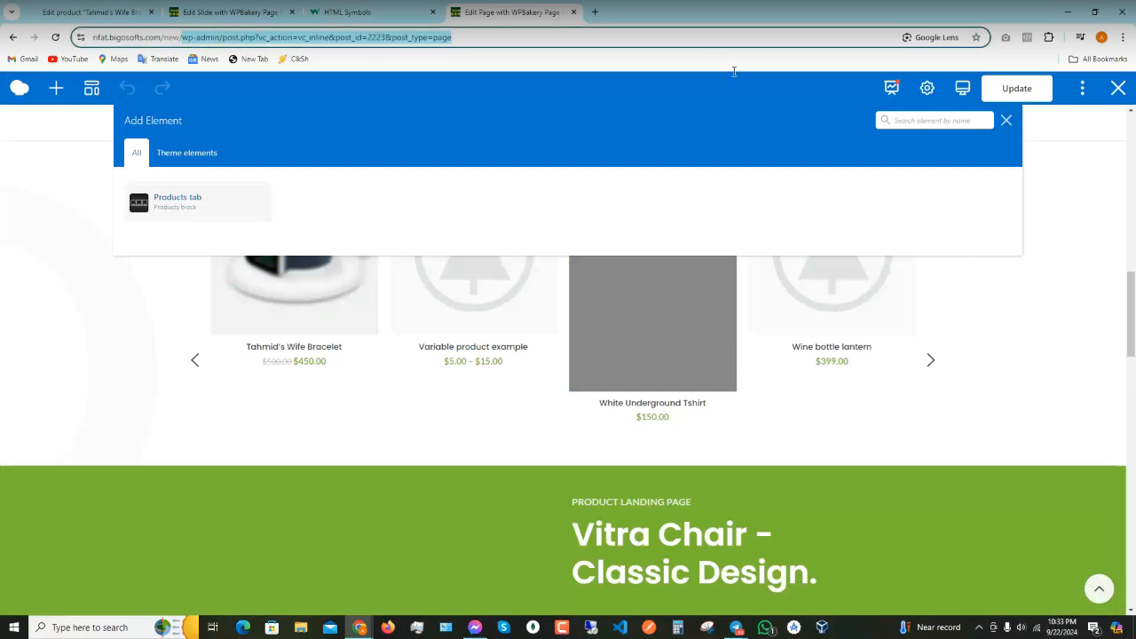
pyautogui.press('BackSpace')
pyautogui.press('Return')
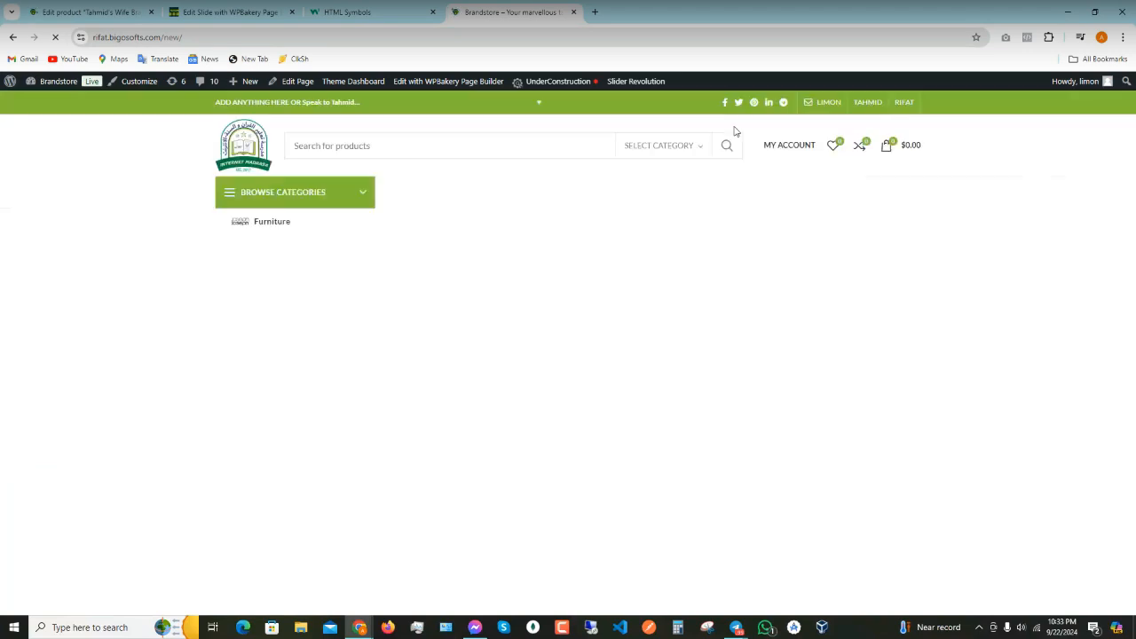
pyautogui.scroll(-3, 612, 297)
pyautogui.scroll(-3, 615, 306)
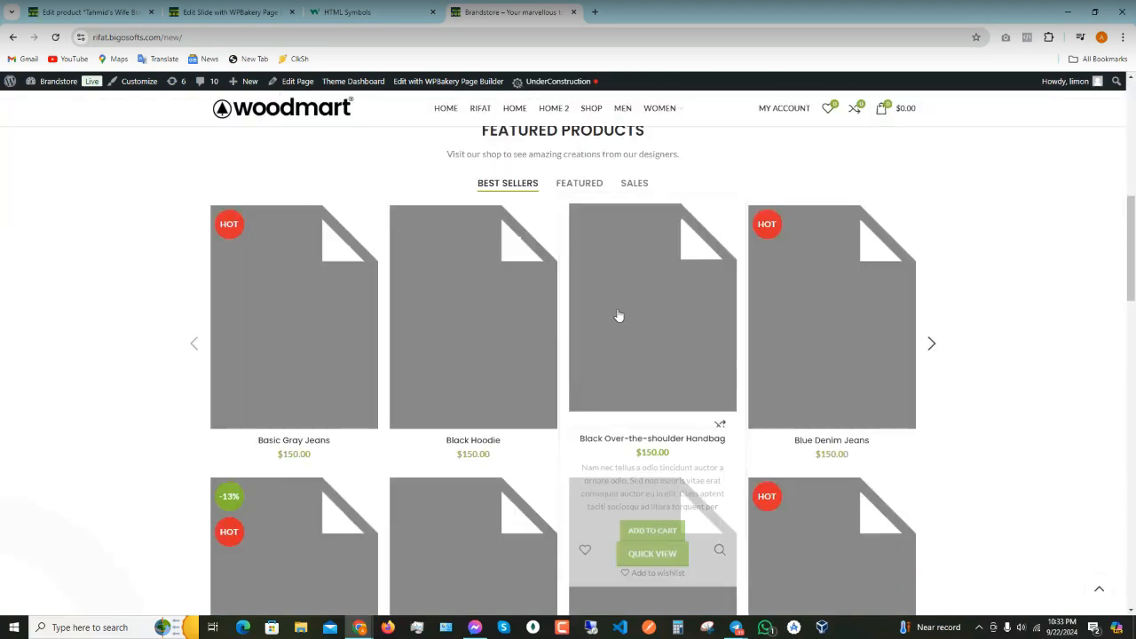
pyautogui.click(577, 181)
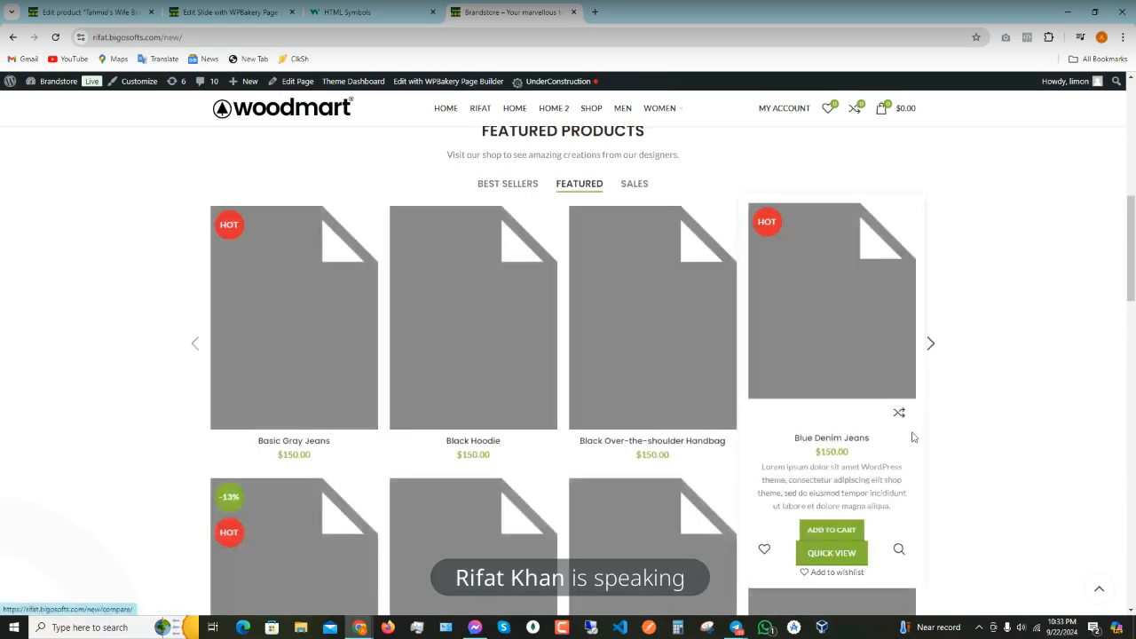
pyautogui.scroll(-2, 913, 437)
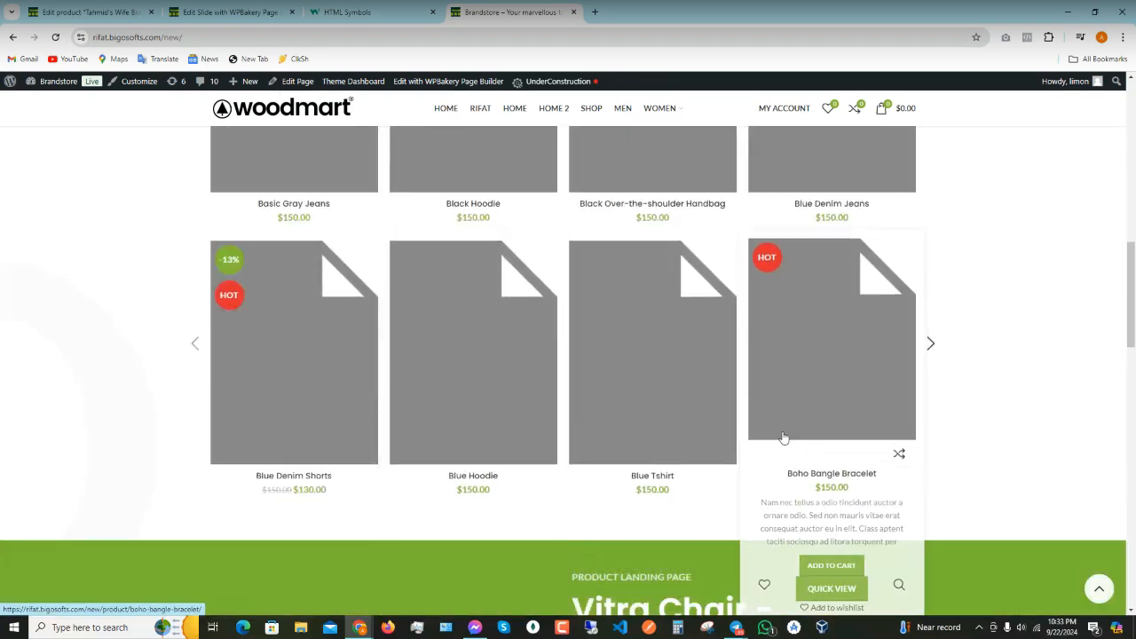
pyautogui.scroll(2, 781, 417)
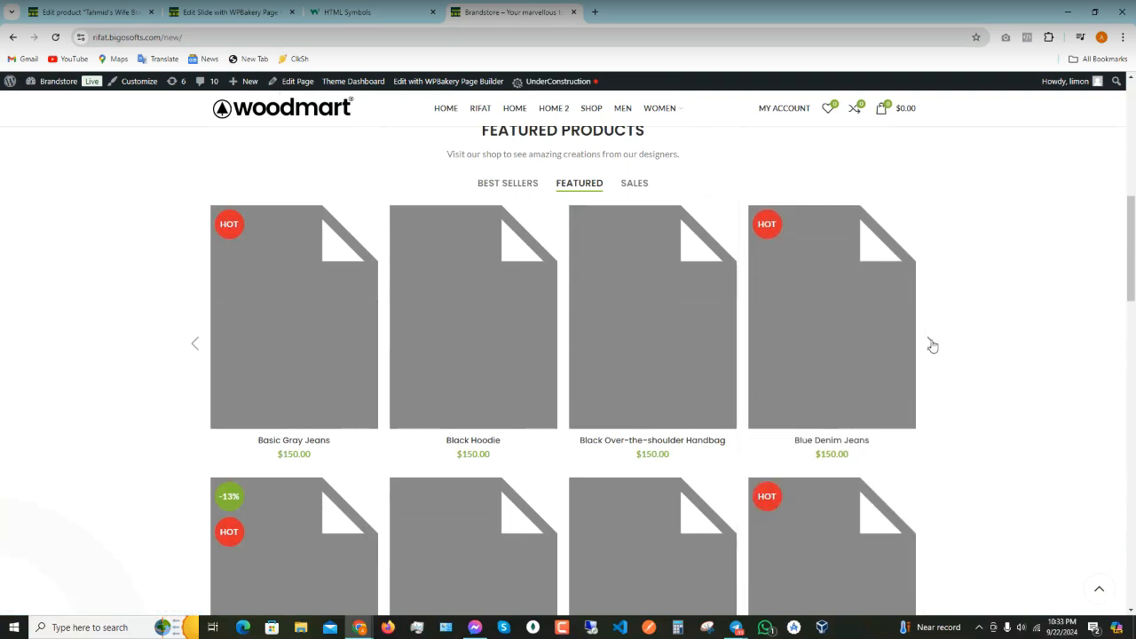
# - Advance the Featured carousel four times until the bracelet card at $450.00 appears
pyautogui.click(931, 344)
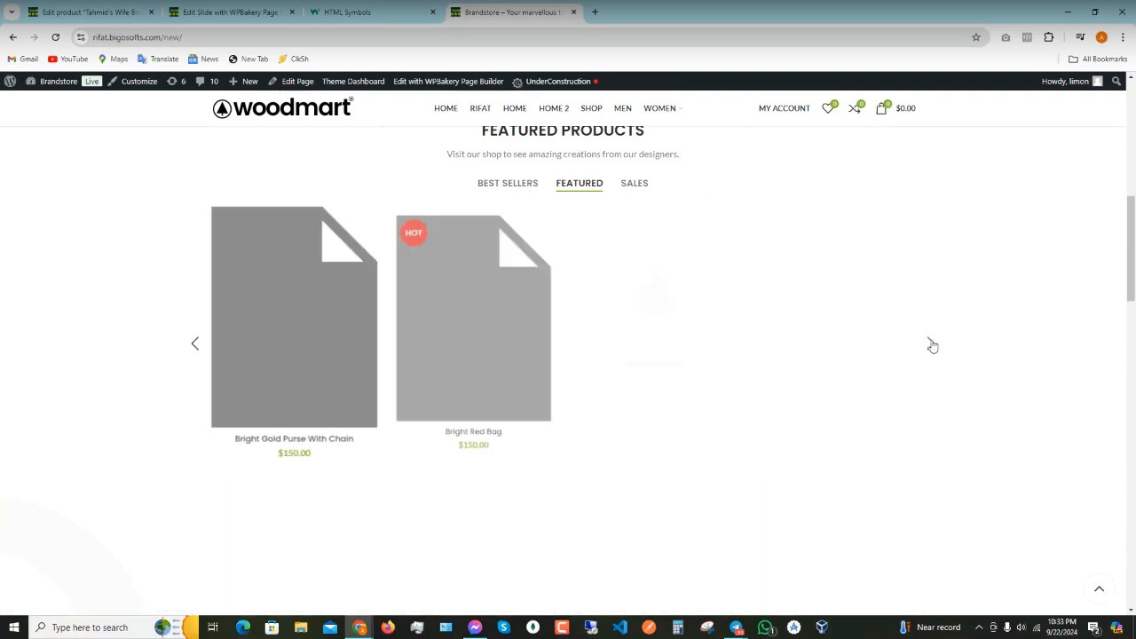
pyautogui.scroll(-3, 716, 449)
pyautogui.scroll(2, 716, 449)
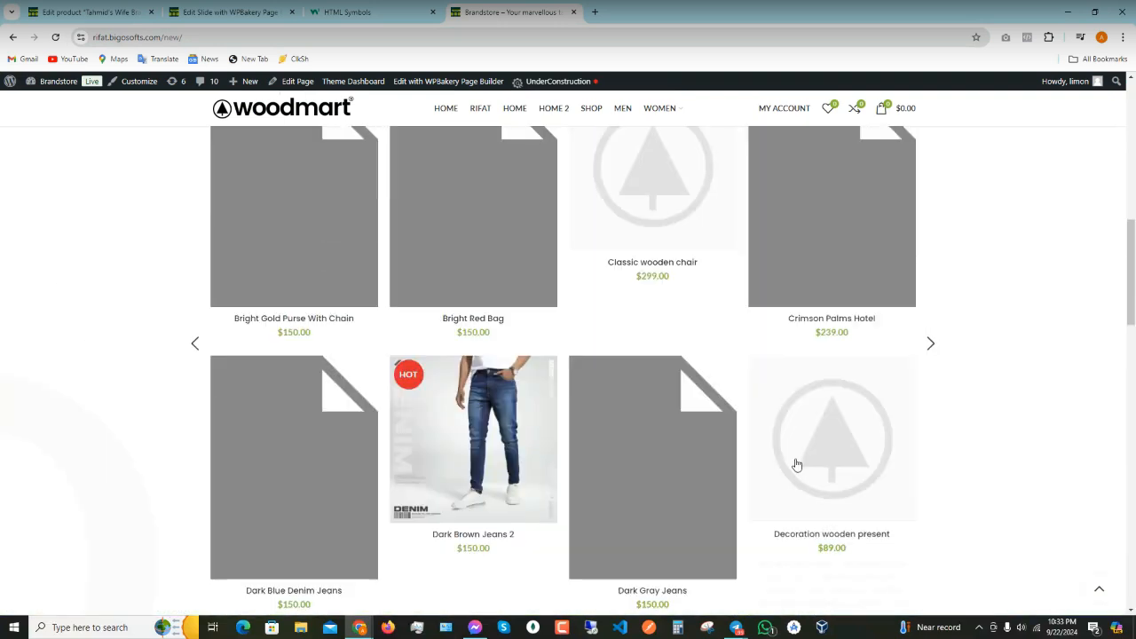
pyautogui.click(933, 342)
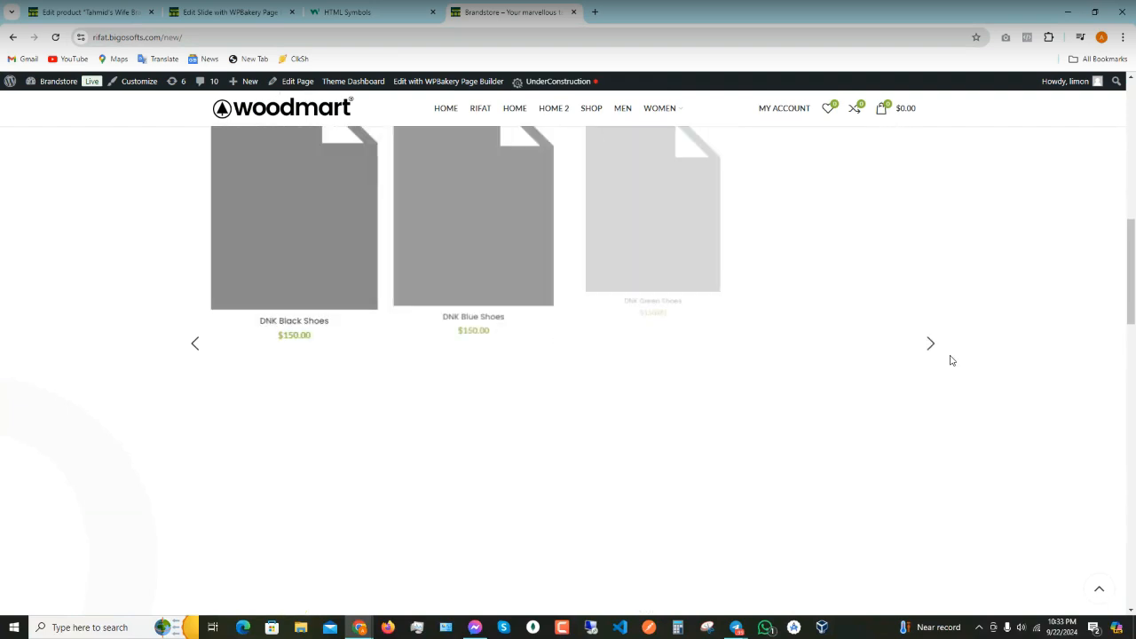
pyautogui.scroll(-2, 954, 391)
pyautogui.scroll(1, 955, 398)
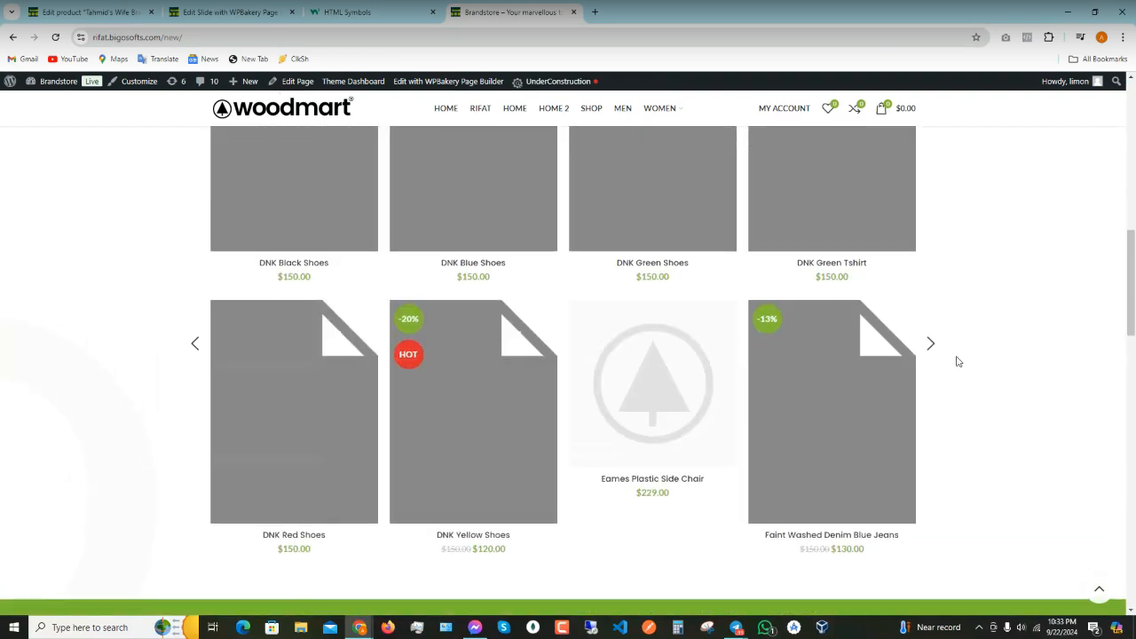
pyautogui.click(932, 337)
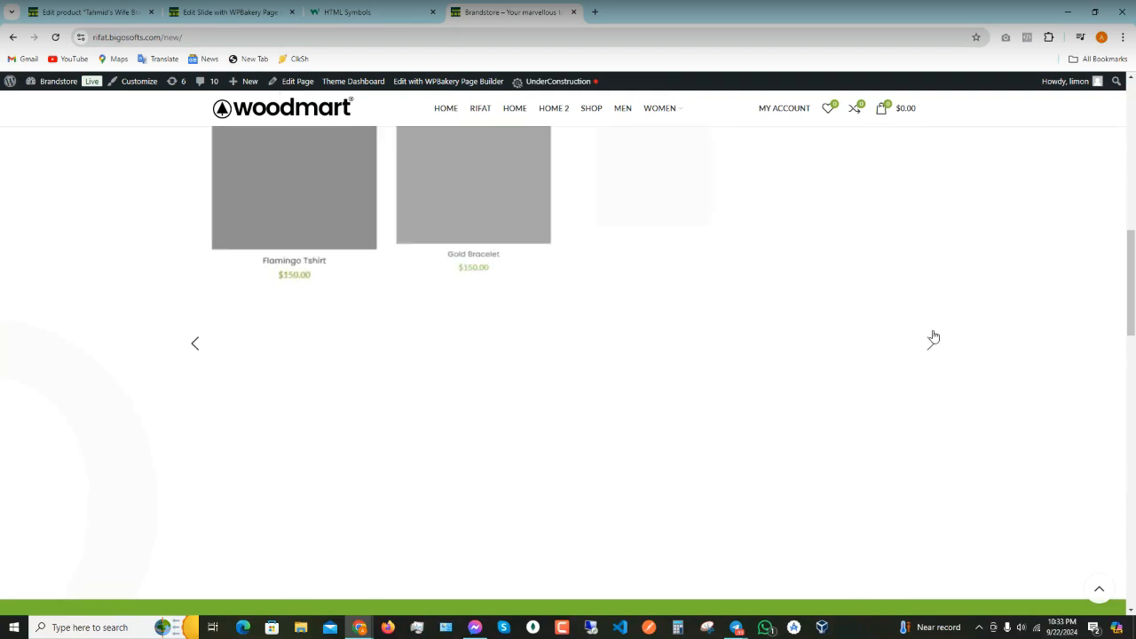
pyautogui.click(934, 348)
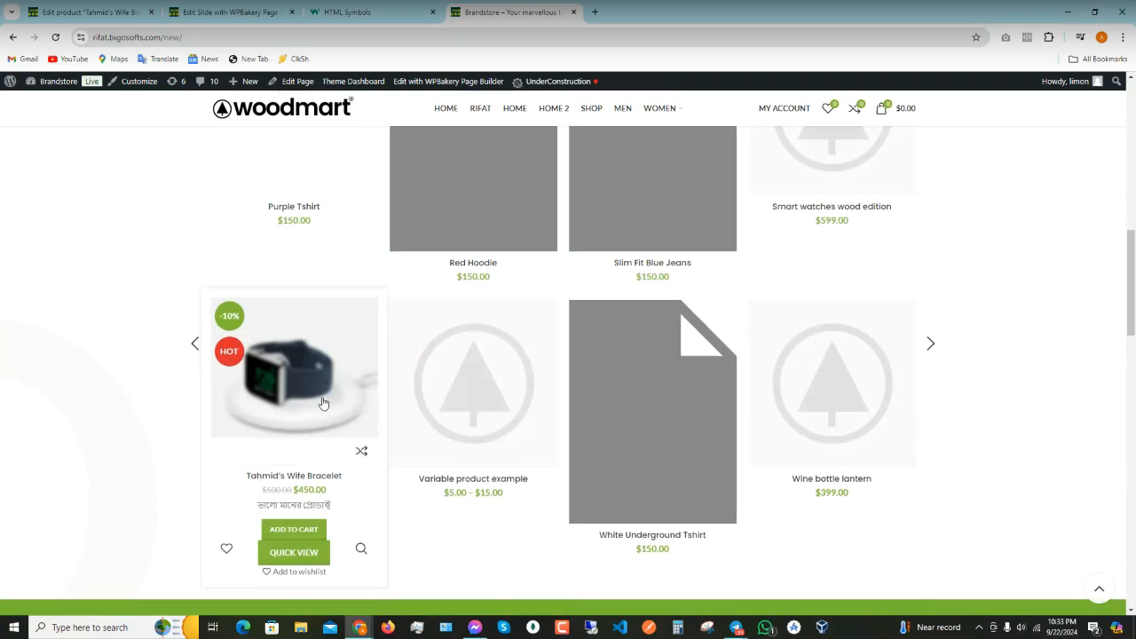
pyautogui.scroll(-2, 324, 404)
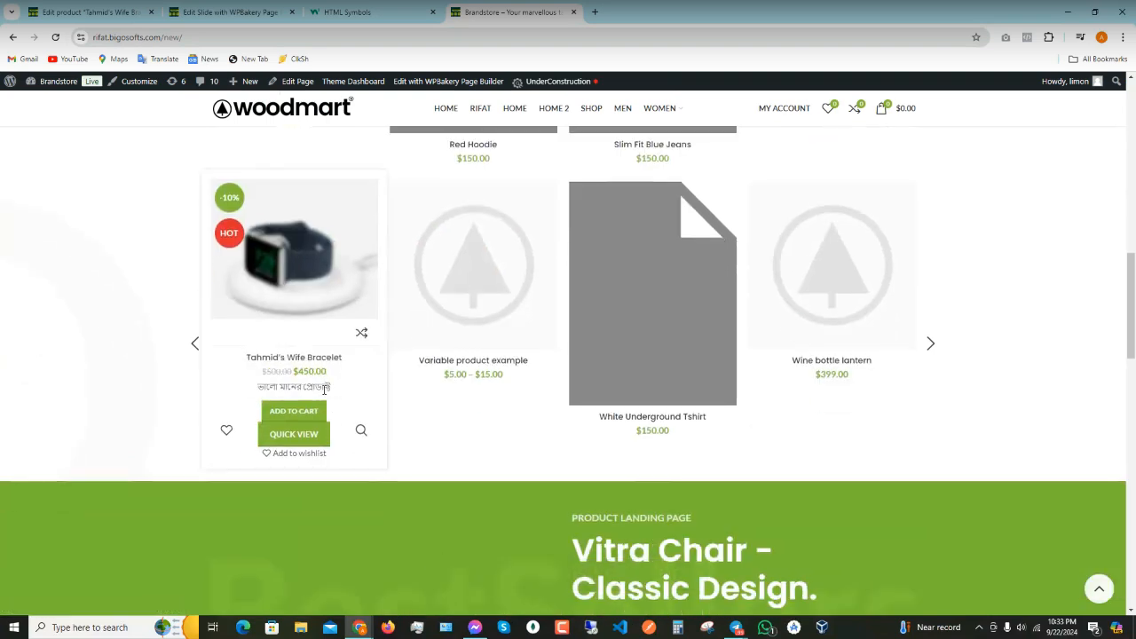
# - Open the Tahmid's Wife Bracelet product page and look over its Bengali description
pyautogui.click(294, 298)
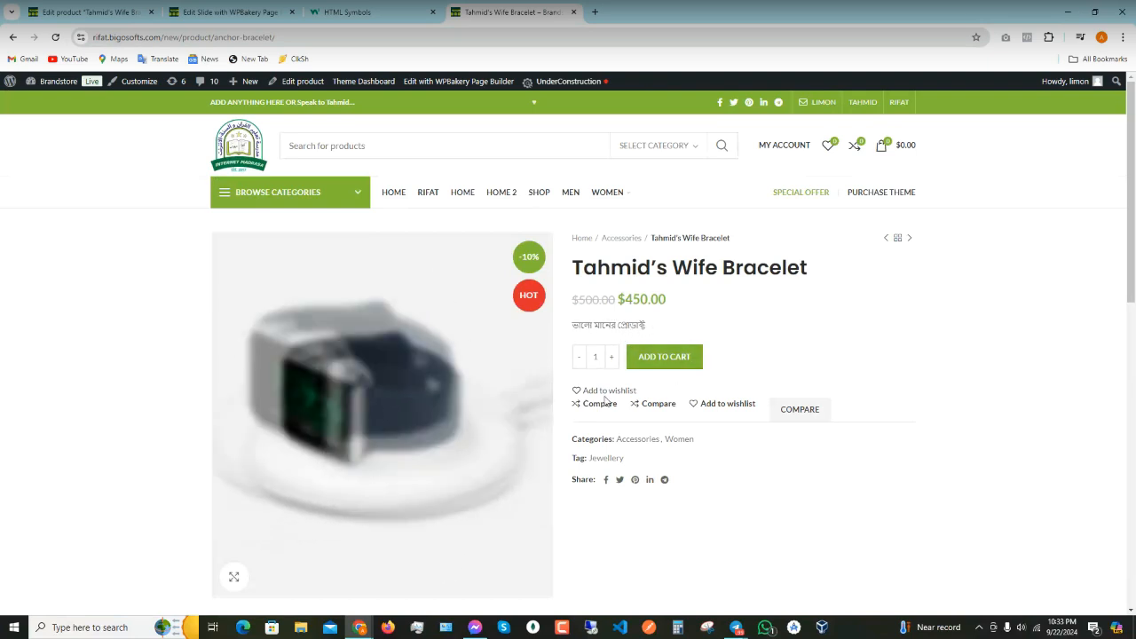
pyautogui.scroll(-2, 405, 537)
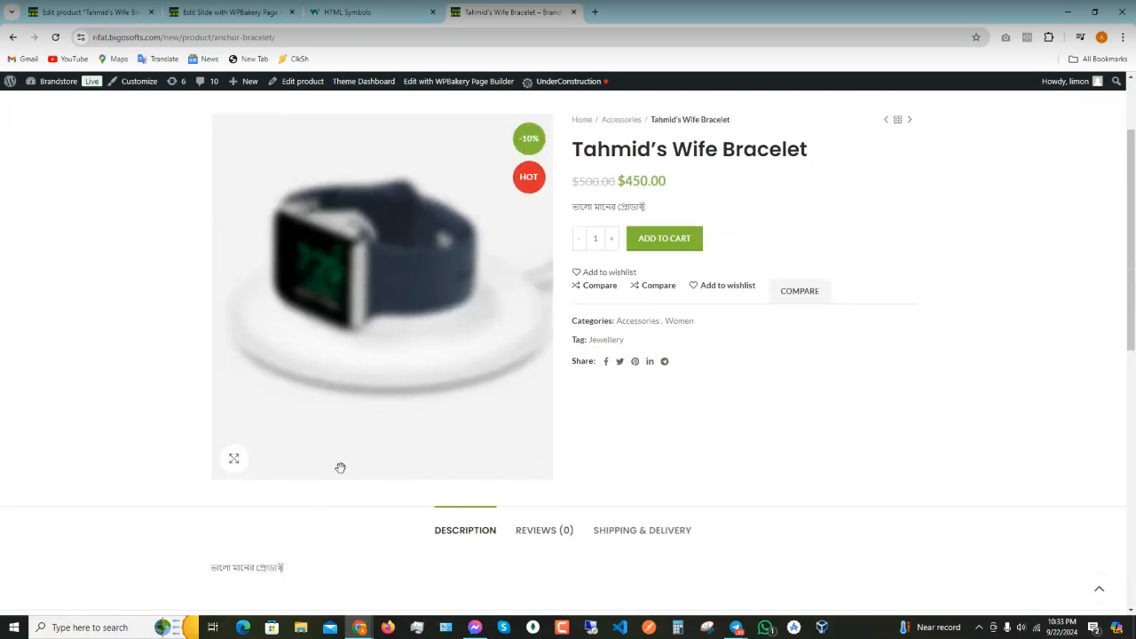
pyautogui.scroll(1, 355, 453)
pyautogui.scroll(1, 502, 450)
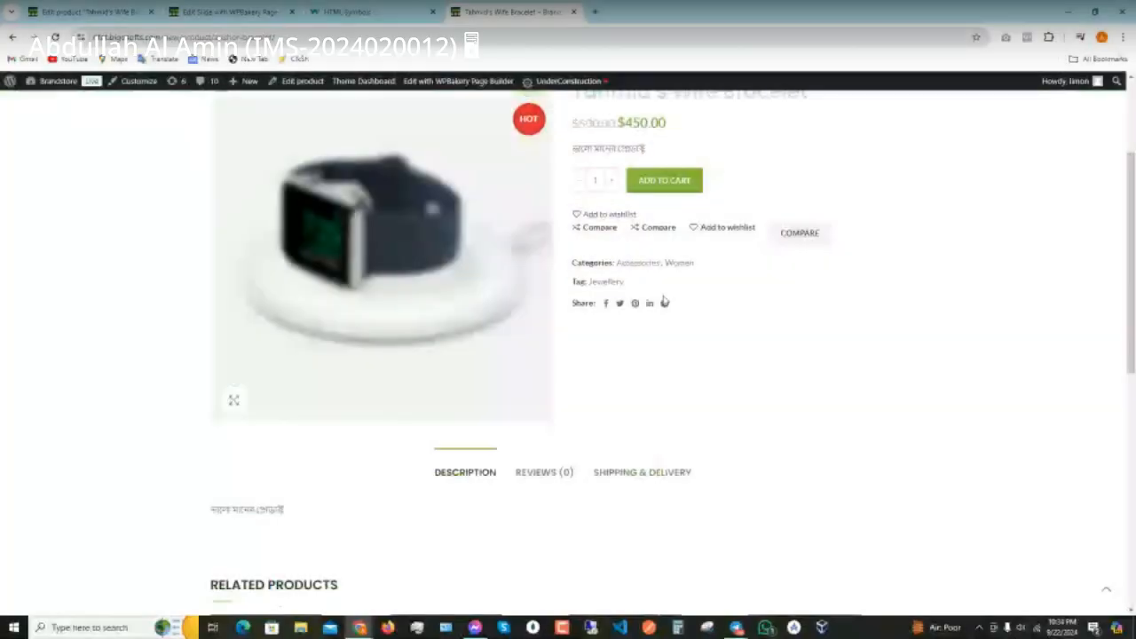
pyautogui.scroll(-2, 659, 311)
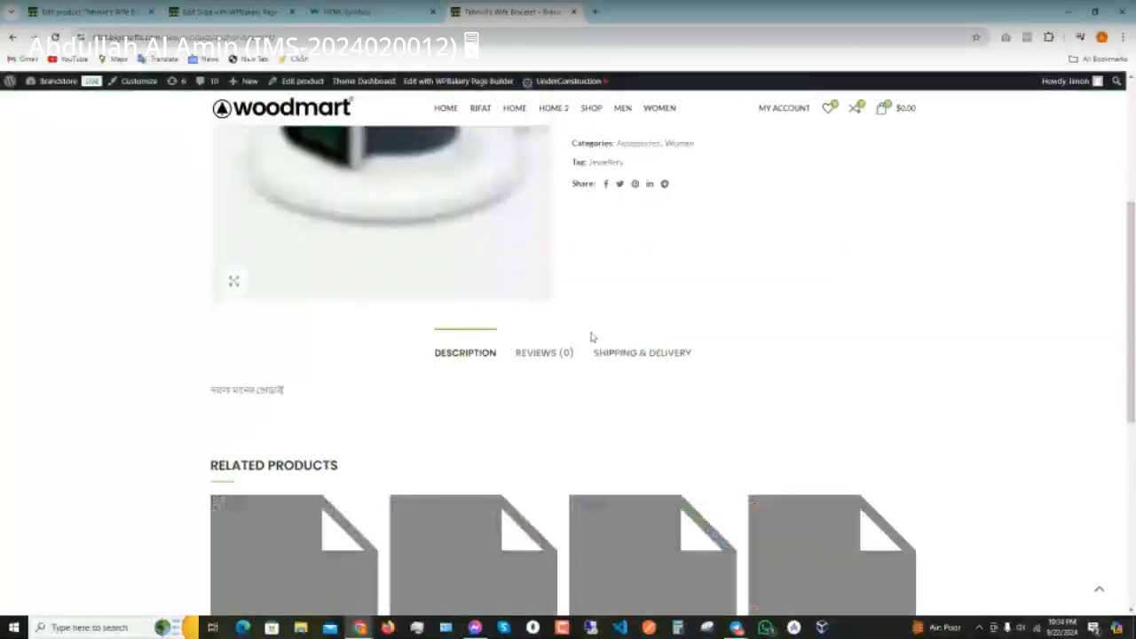
pyautogui.scroll(-2, 551, 342)
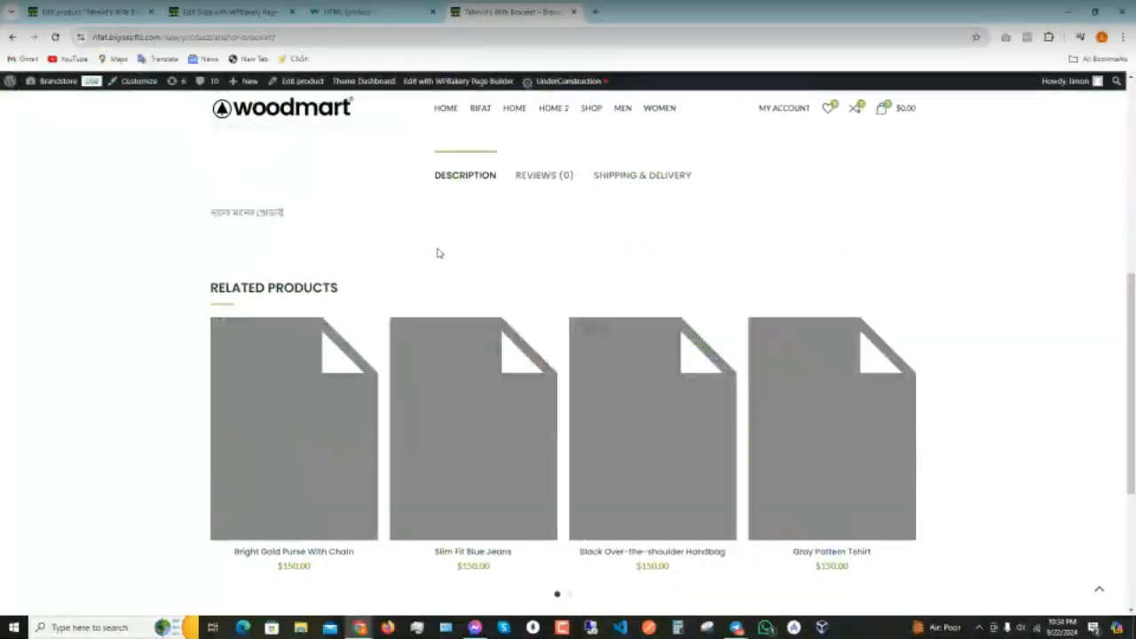
# - View the Reviews (0) tab, then return to the Description tab
pyautogui.click(535, 180)
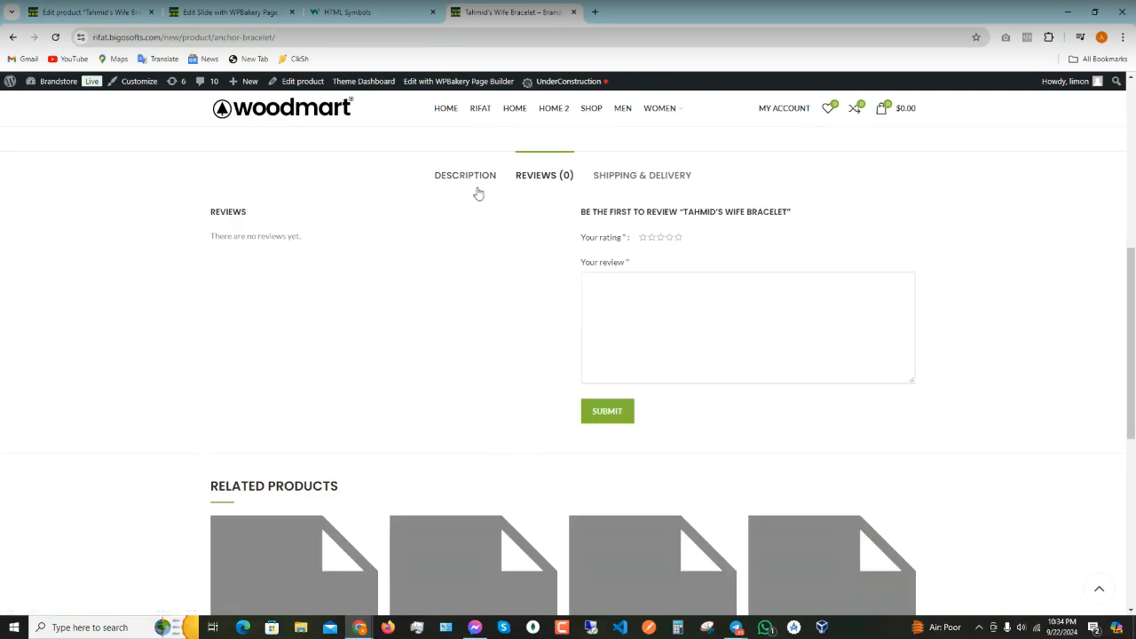
pyautogui.click(462, 187)
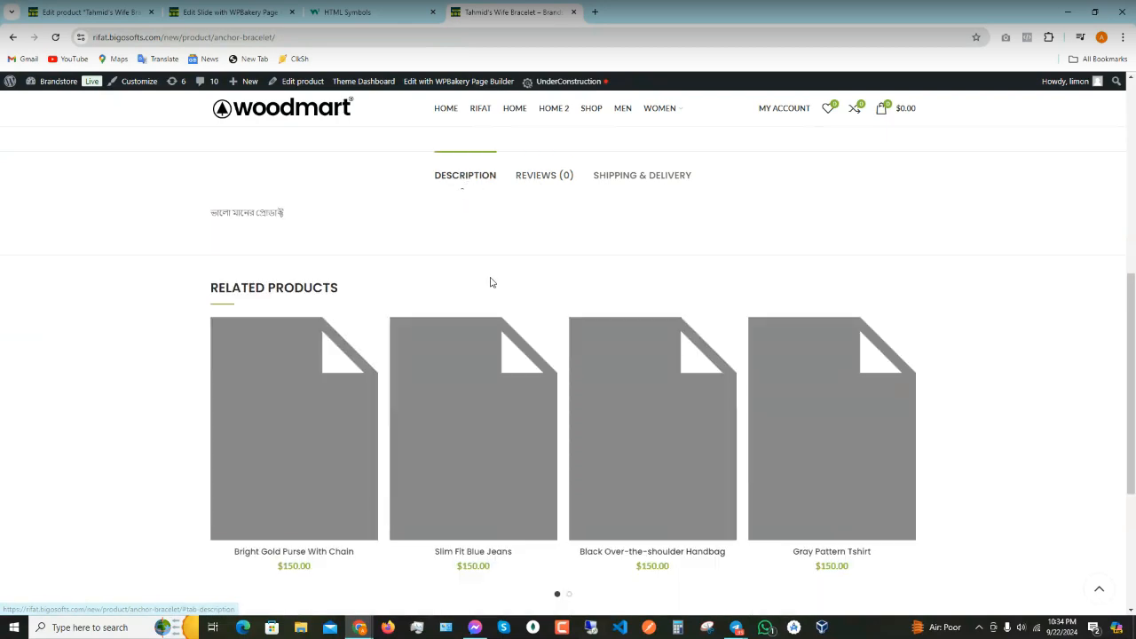
pyautogui.scroll(-5, 562, 305)
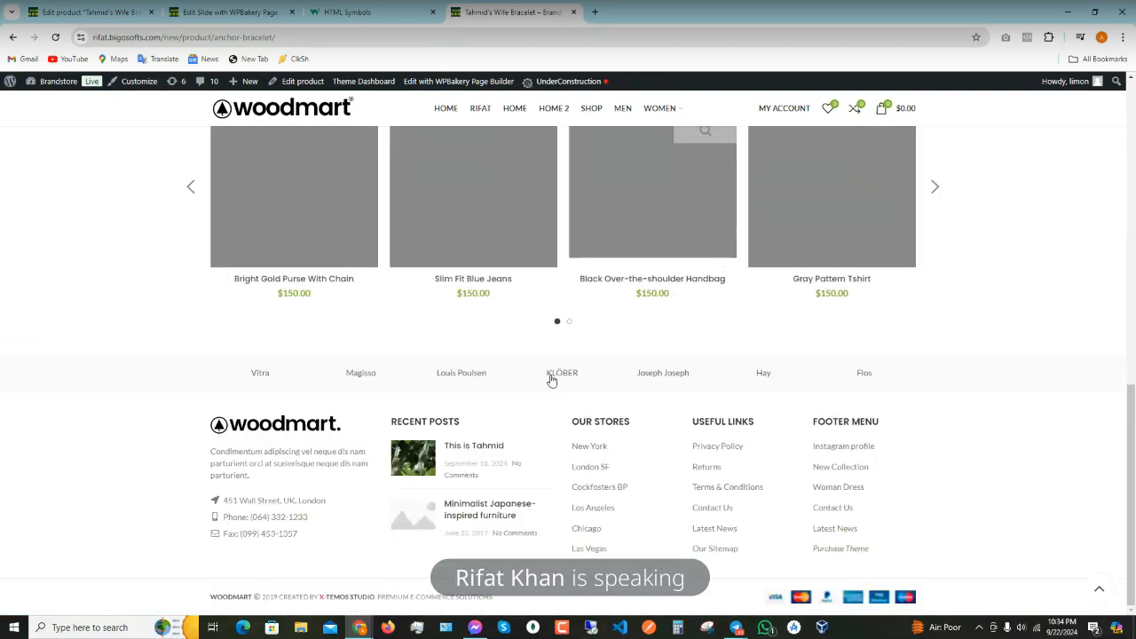
pyautogui.scroll(10, 553, 379)
# - Return to the store homepage via the logo and scroll to Our Latest News showing 'This is Tahmid'
pyautogui.click(229, 153)
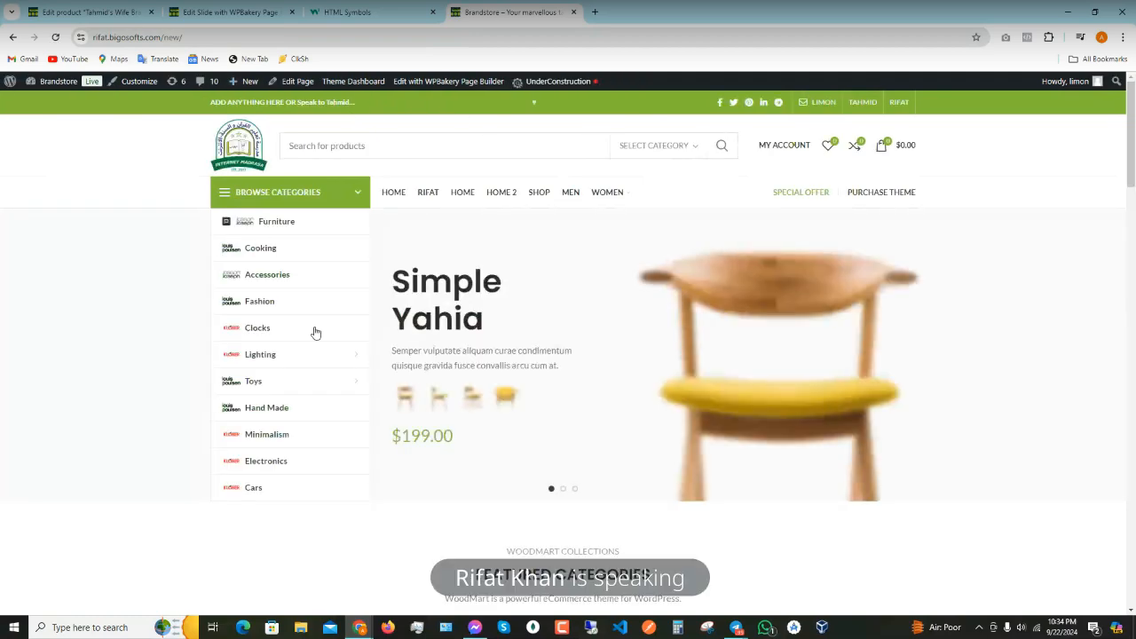
pyautogui.scroll(-4, 724, 398)
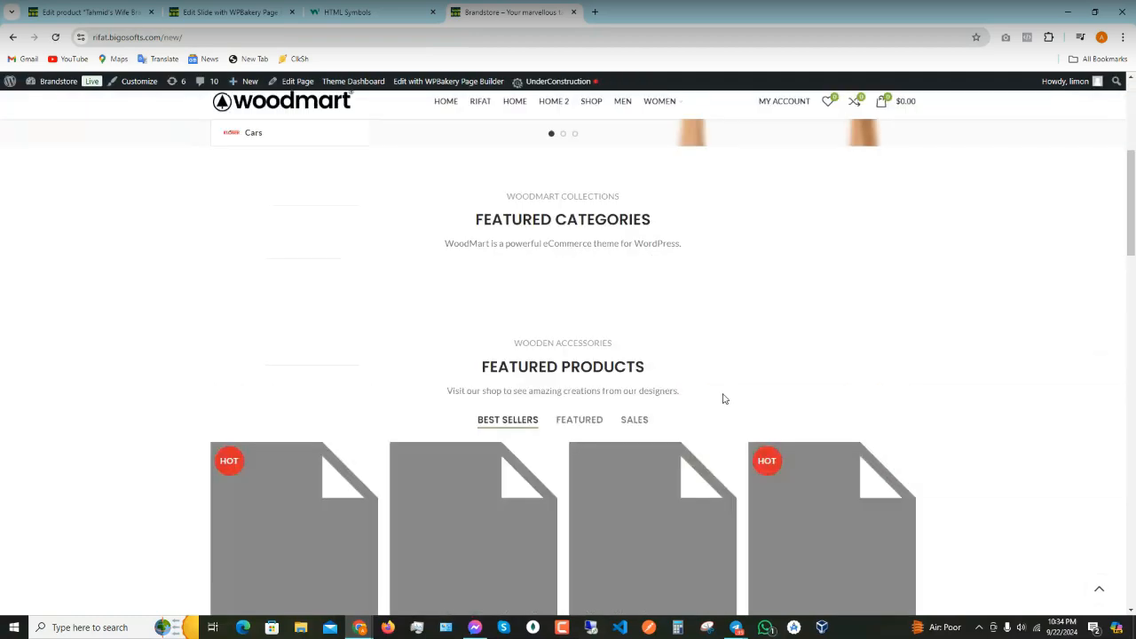
pyautogui.scroll(-4, 586, 533)
pyautogui.scroll(-5, 449, 485)
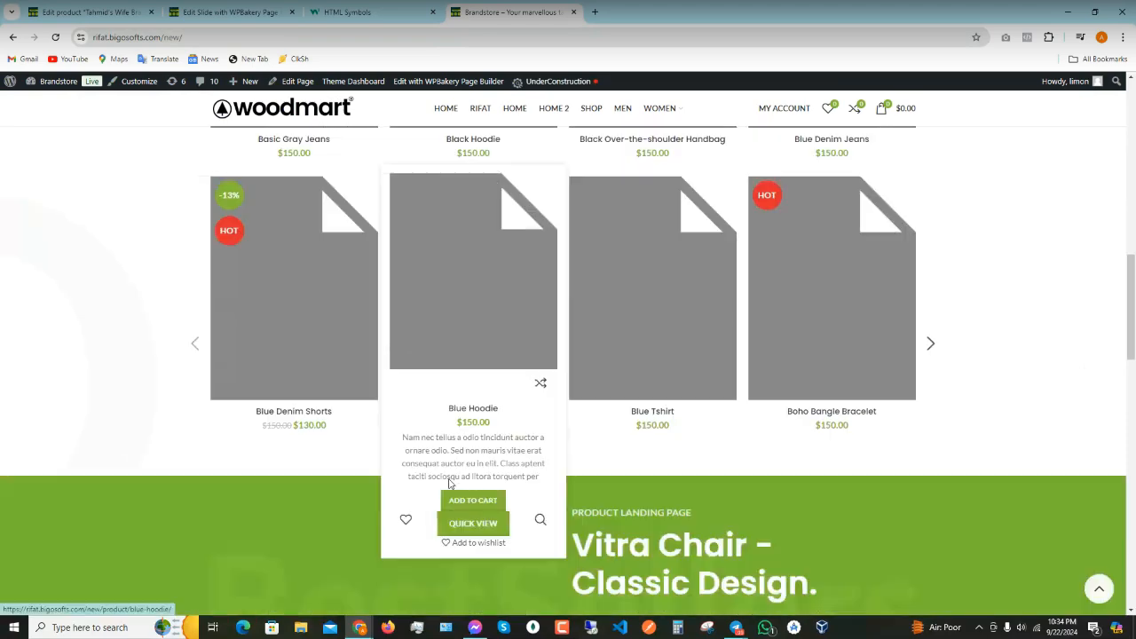
pyautogui.scroll(-7, 506, 460)
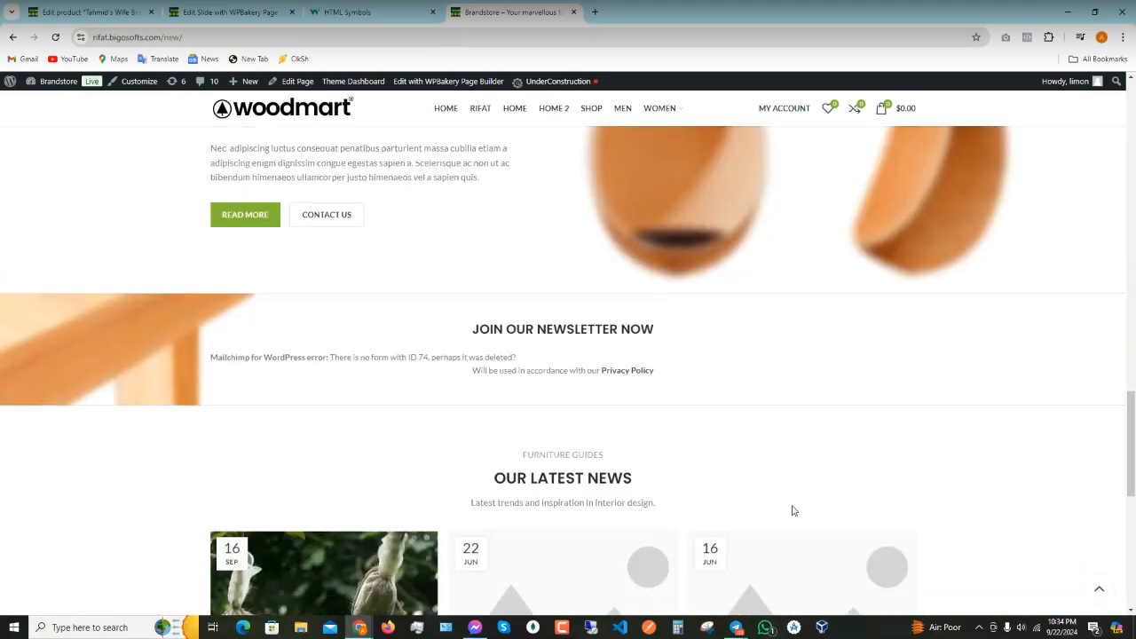
pyautogui.scroll(-4, 546, 437)
pyautogui.scroll(3, 461, 510)
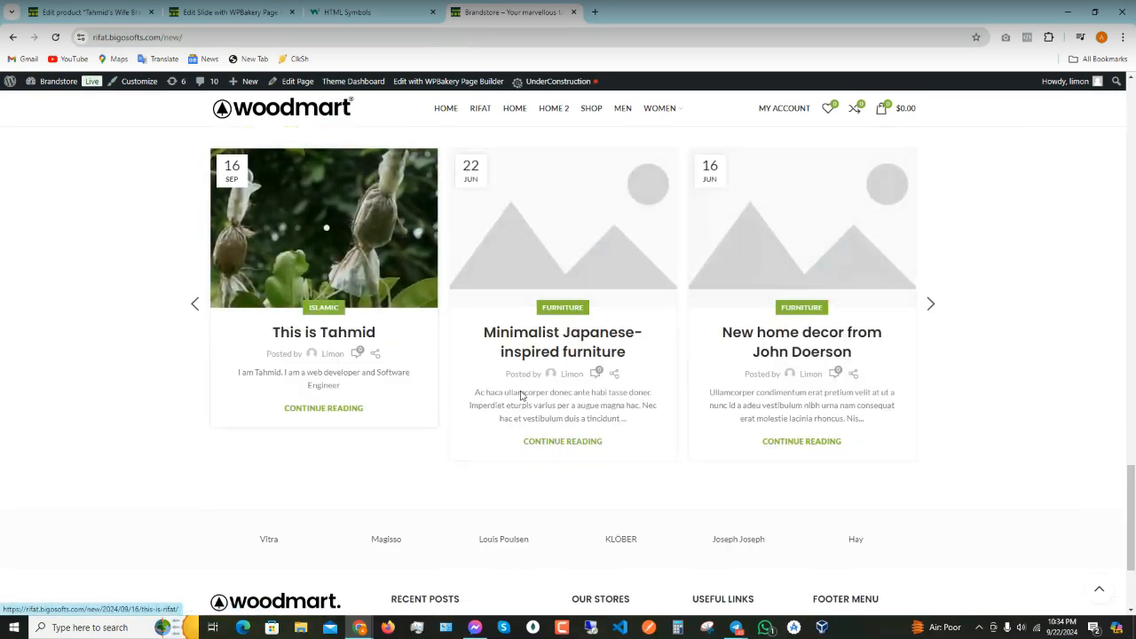
pyautogui.scroll(-1, 635, 158)
pyautogui.scroll(-1, 436, 413)
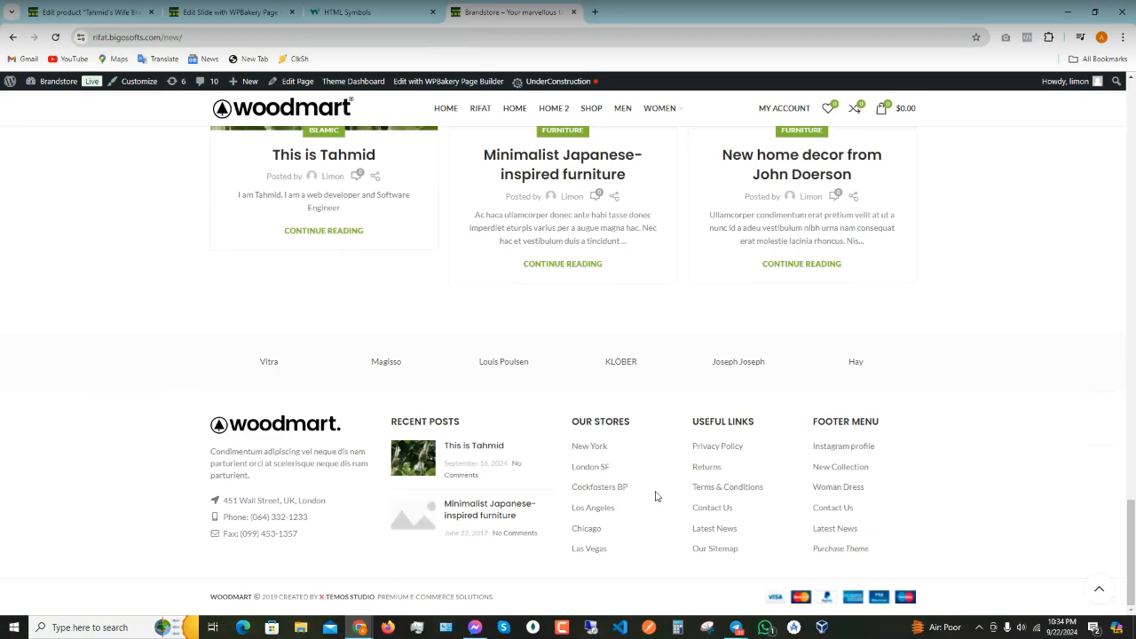
pyautogui.scroll(6, 642, 530)
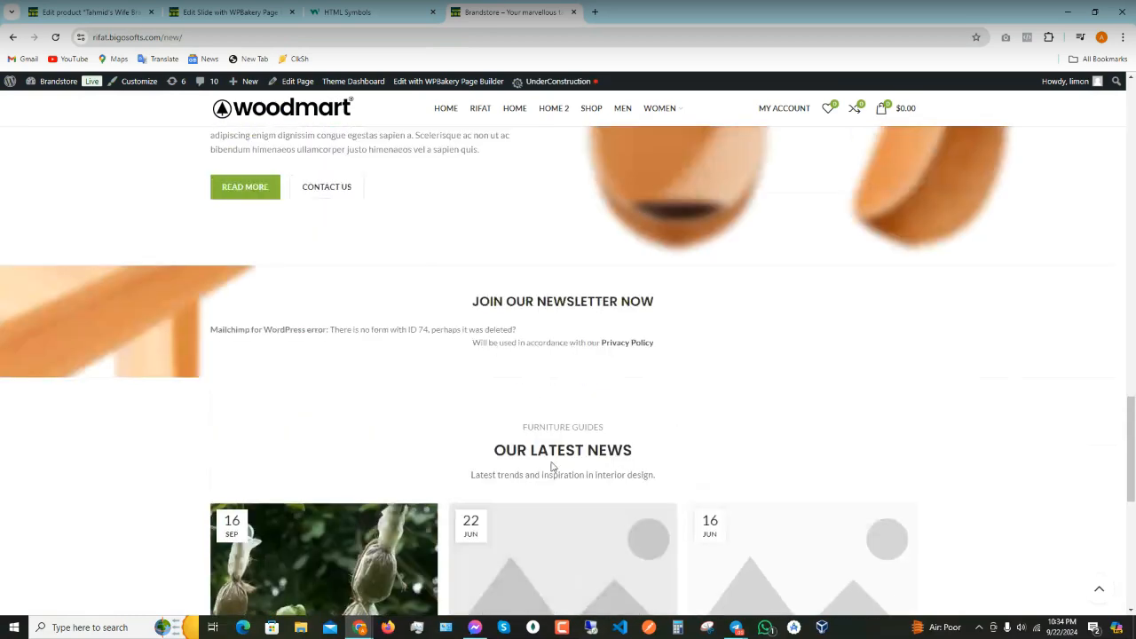
pyautogui.scroll(-6, 551, 466)
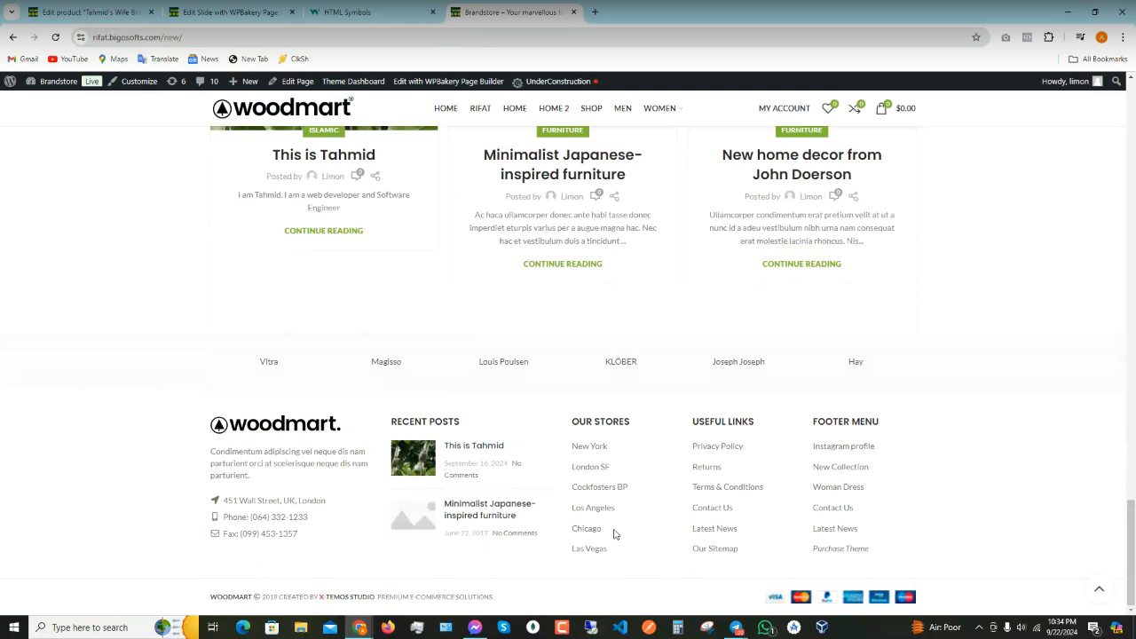
pyautogui.scroll(3, 577, 479)
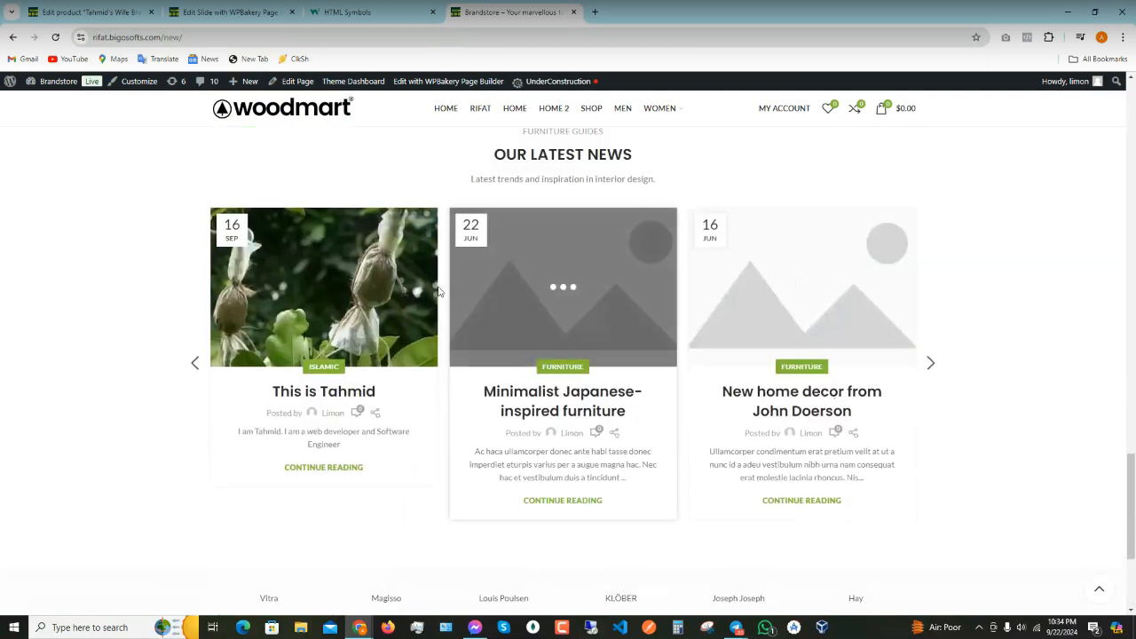
# - Inspect the first news card's markup in DevTools, then close DevTools
pyautogui.rightClick(310, 309)
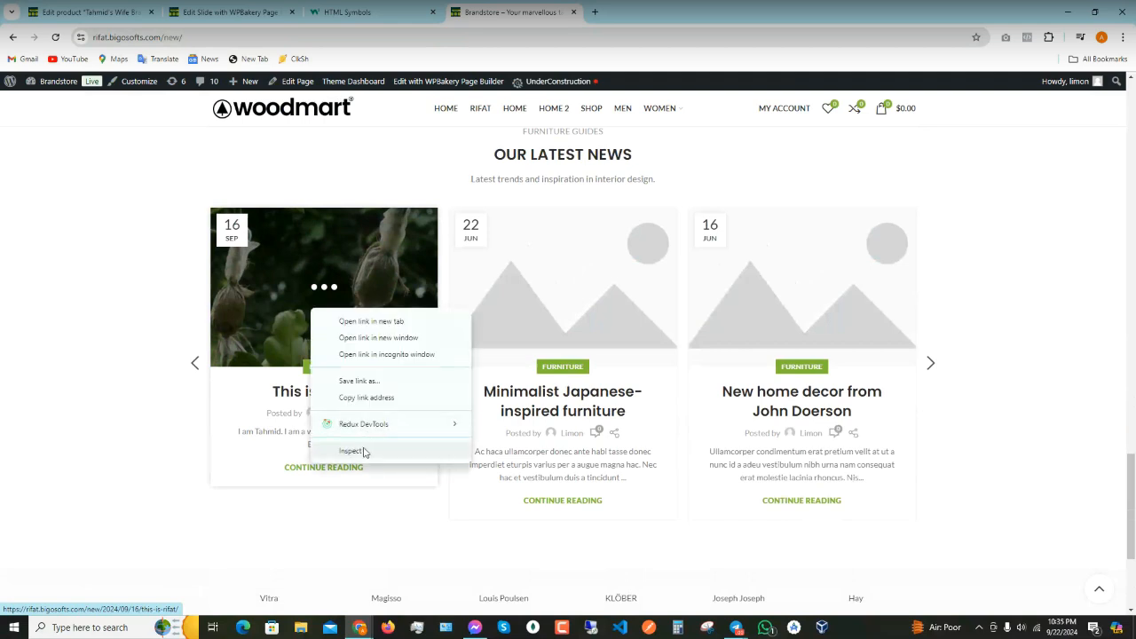
pyautogui.click(365, 448)
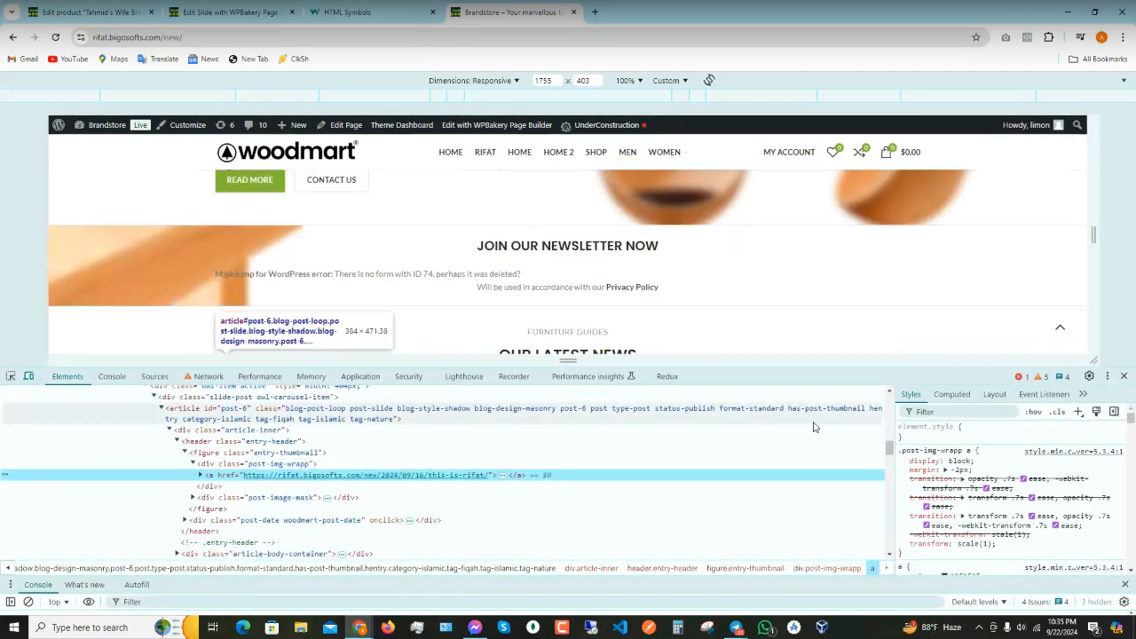
pyautogui.click(1123, 375)
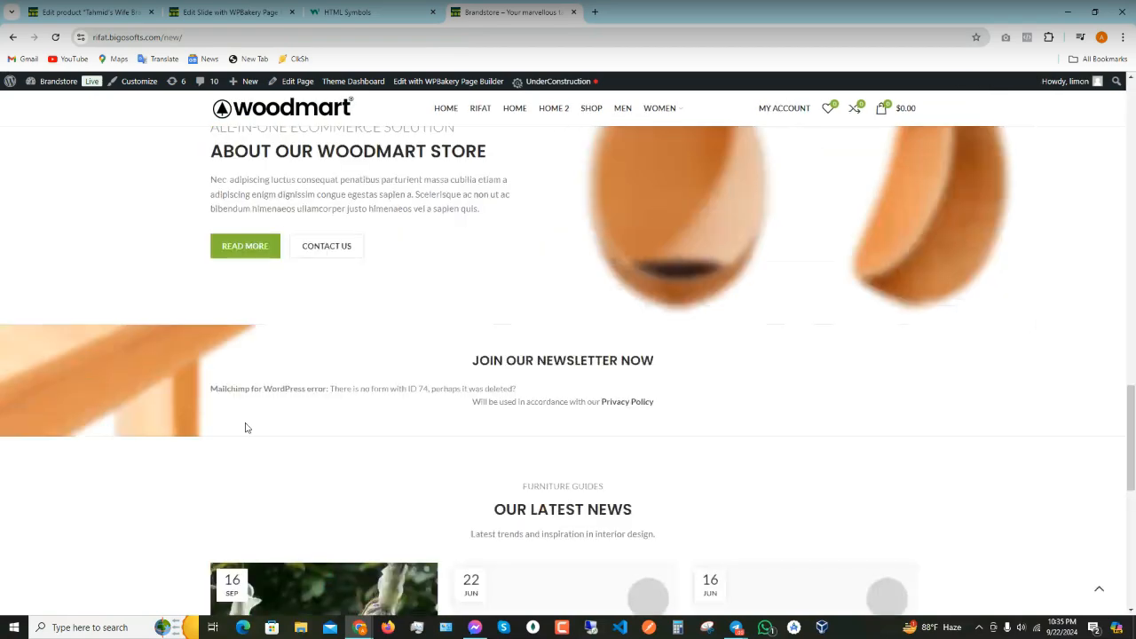
# - Scroll back to the top of the homepage and open the video call's options menu
pyautogui.scroll(15, 360, 442)
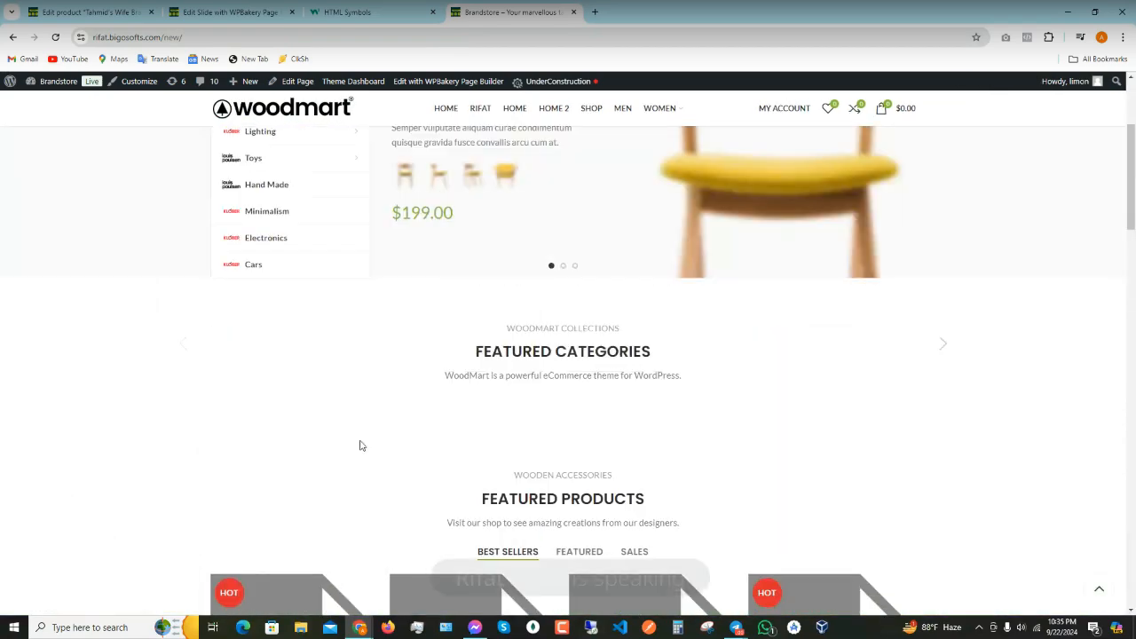
pyautogui.scroll(3, 359, 444)
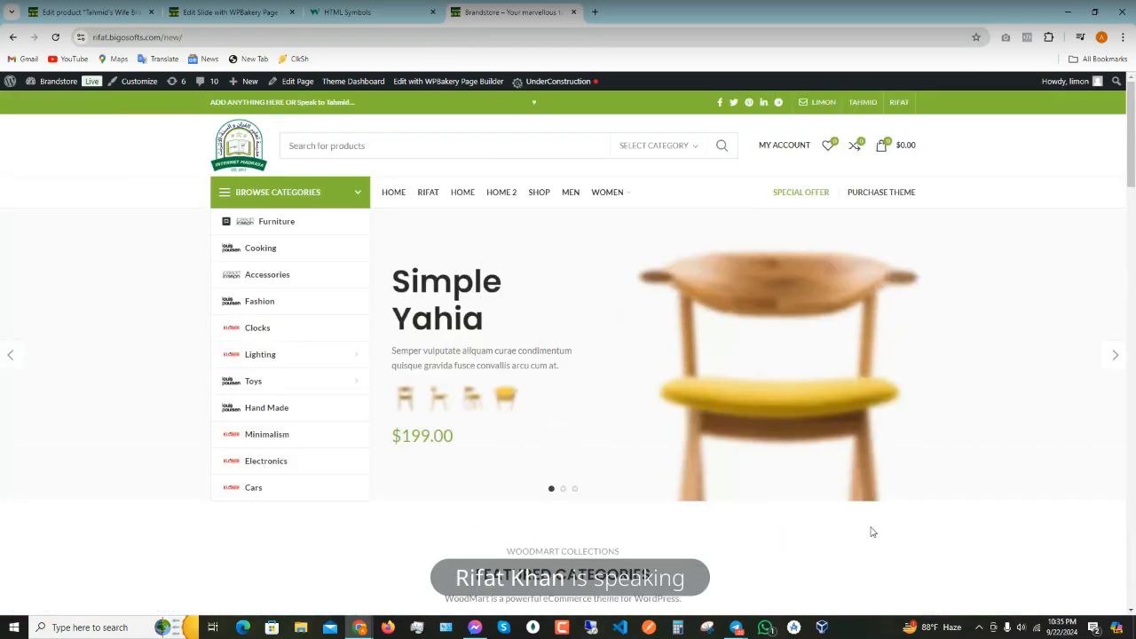
pyautogui.click(793, 577)
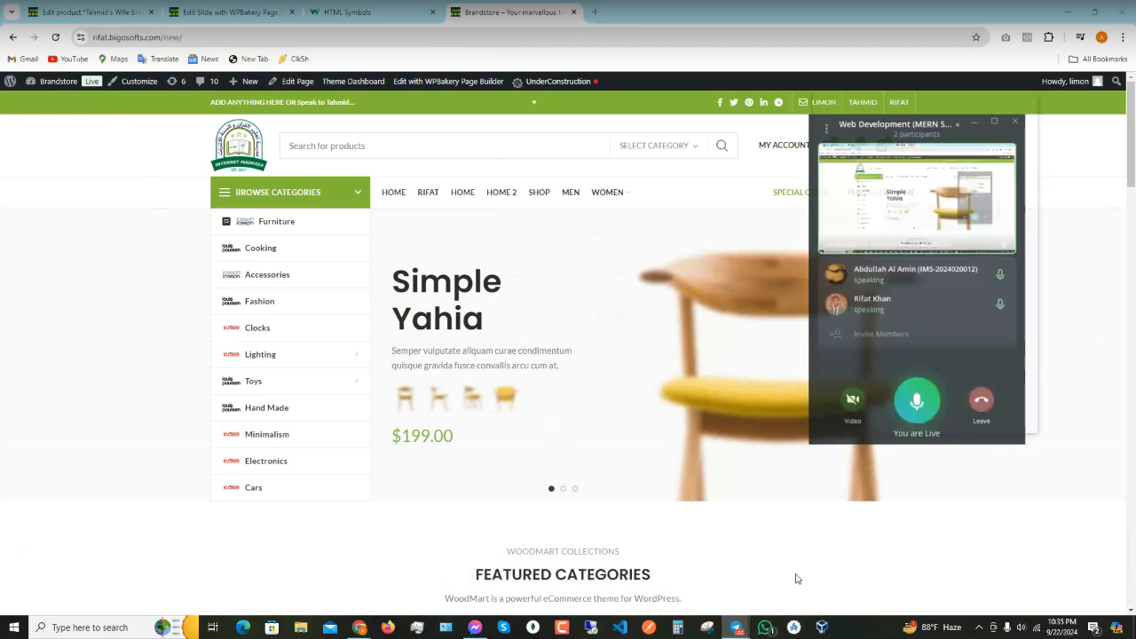
pyautogui.click(832, 108)
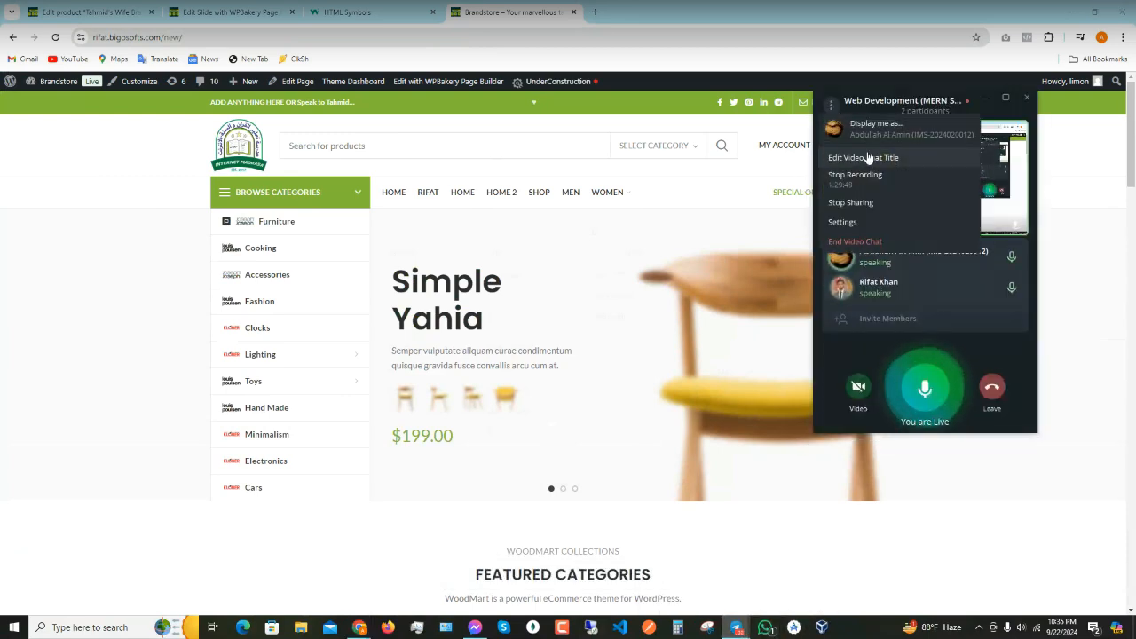